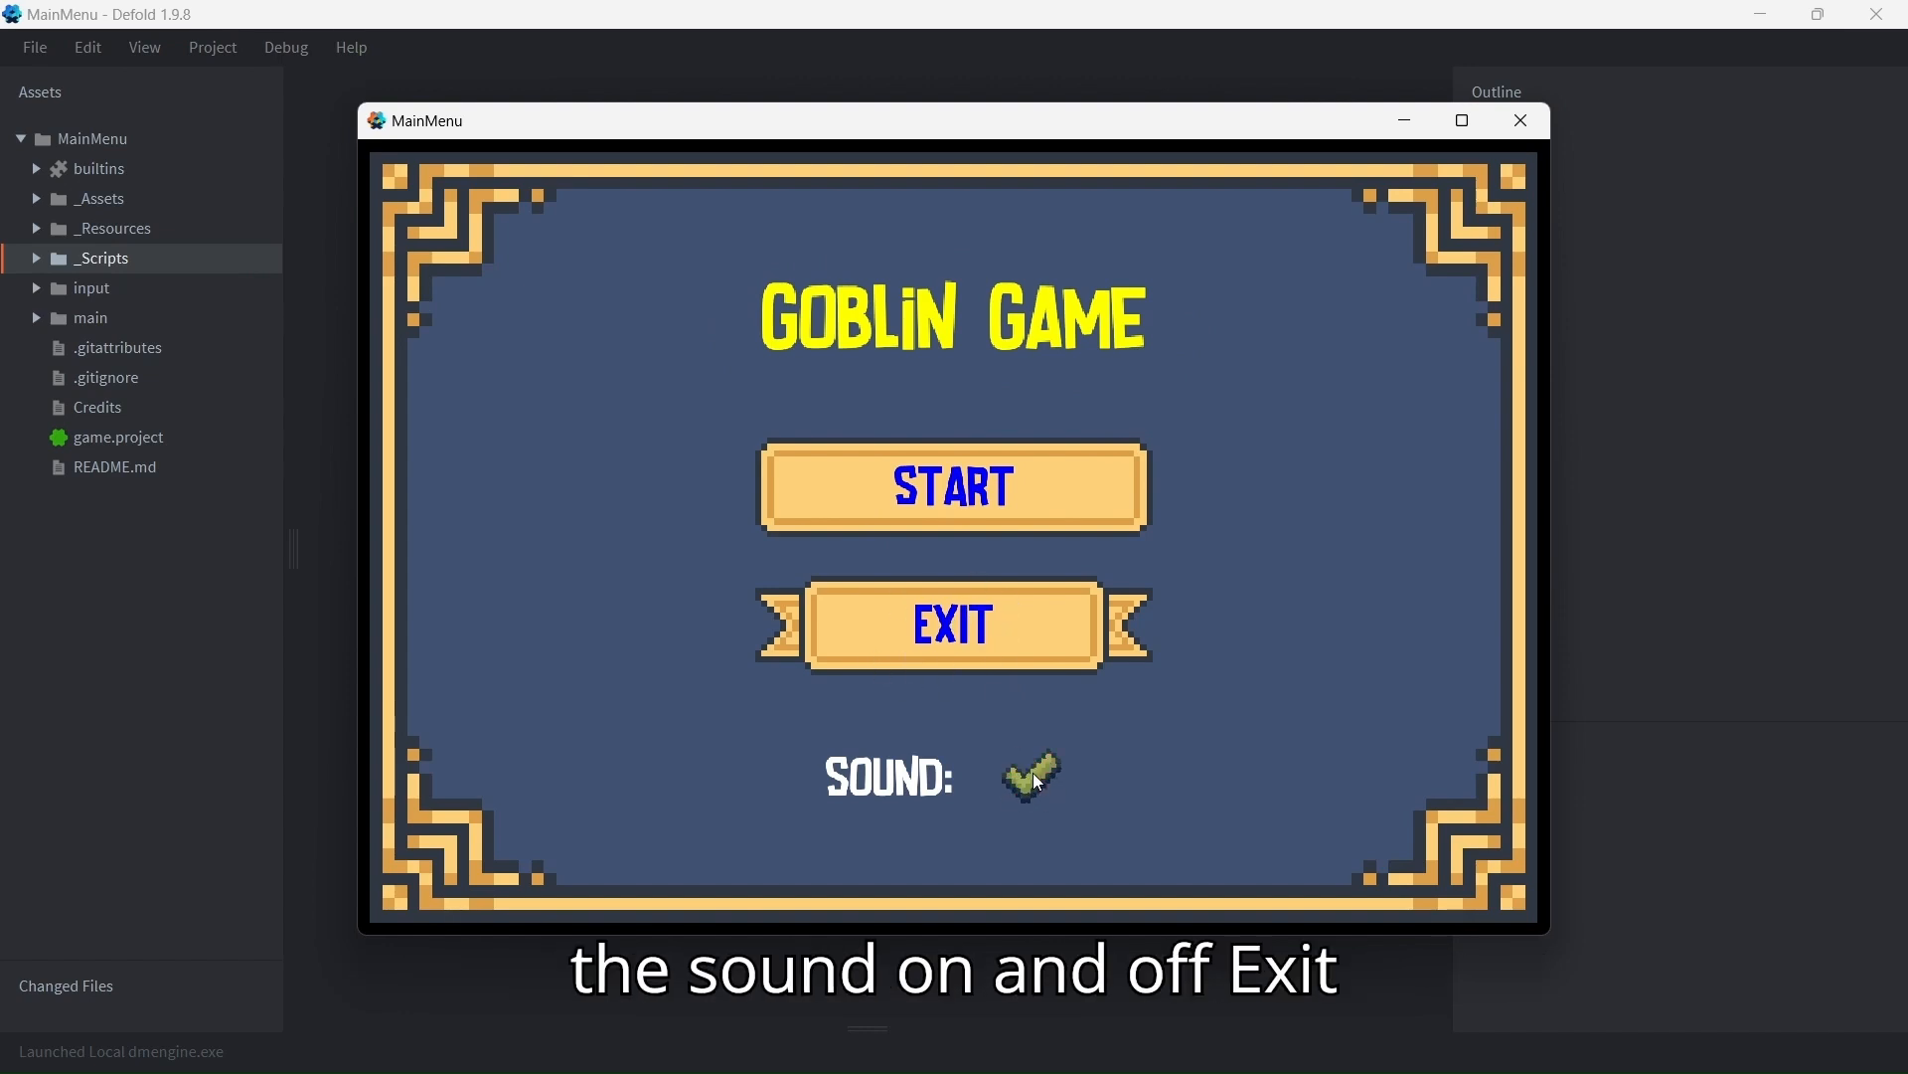
# Step: Test the menu's Exit option, rebuild and run the project, and start the game from the menu
pyautogui.click(1019, 624)
pyautogui.hotkey('ctrl', 'b')
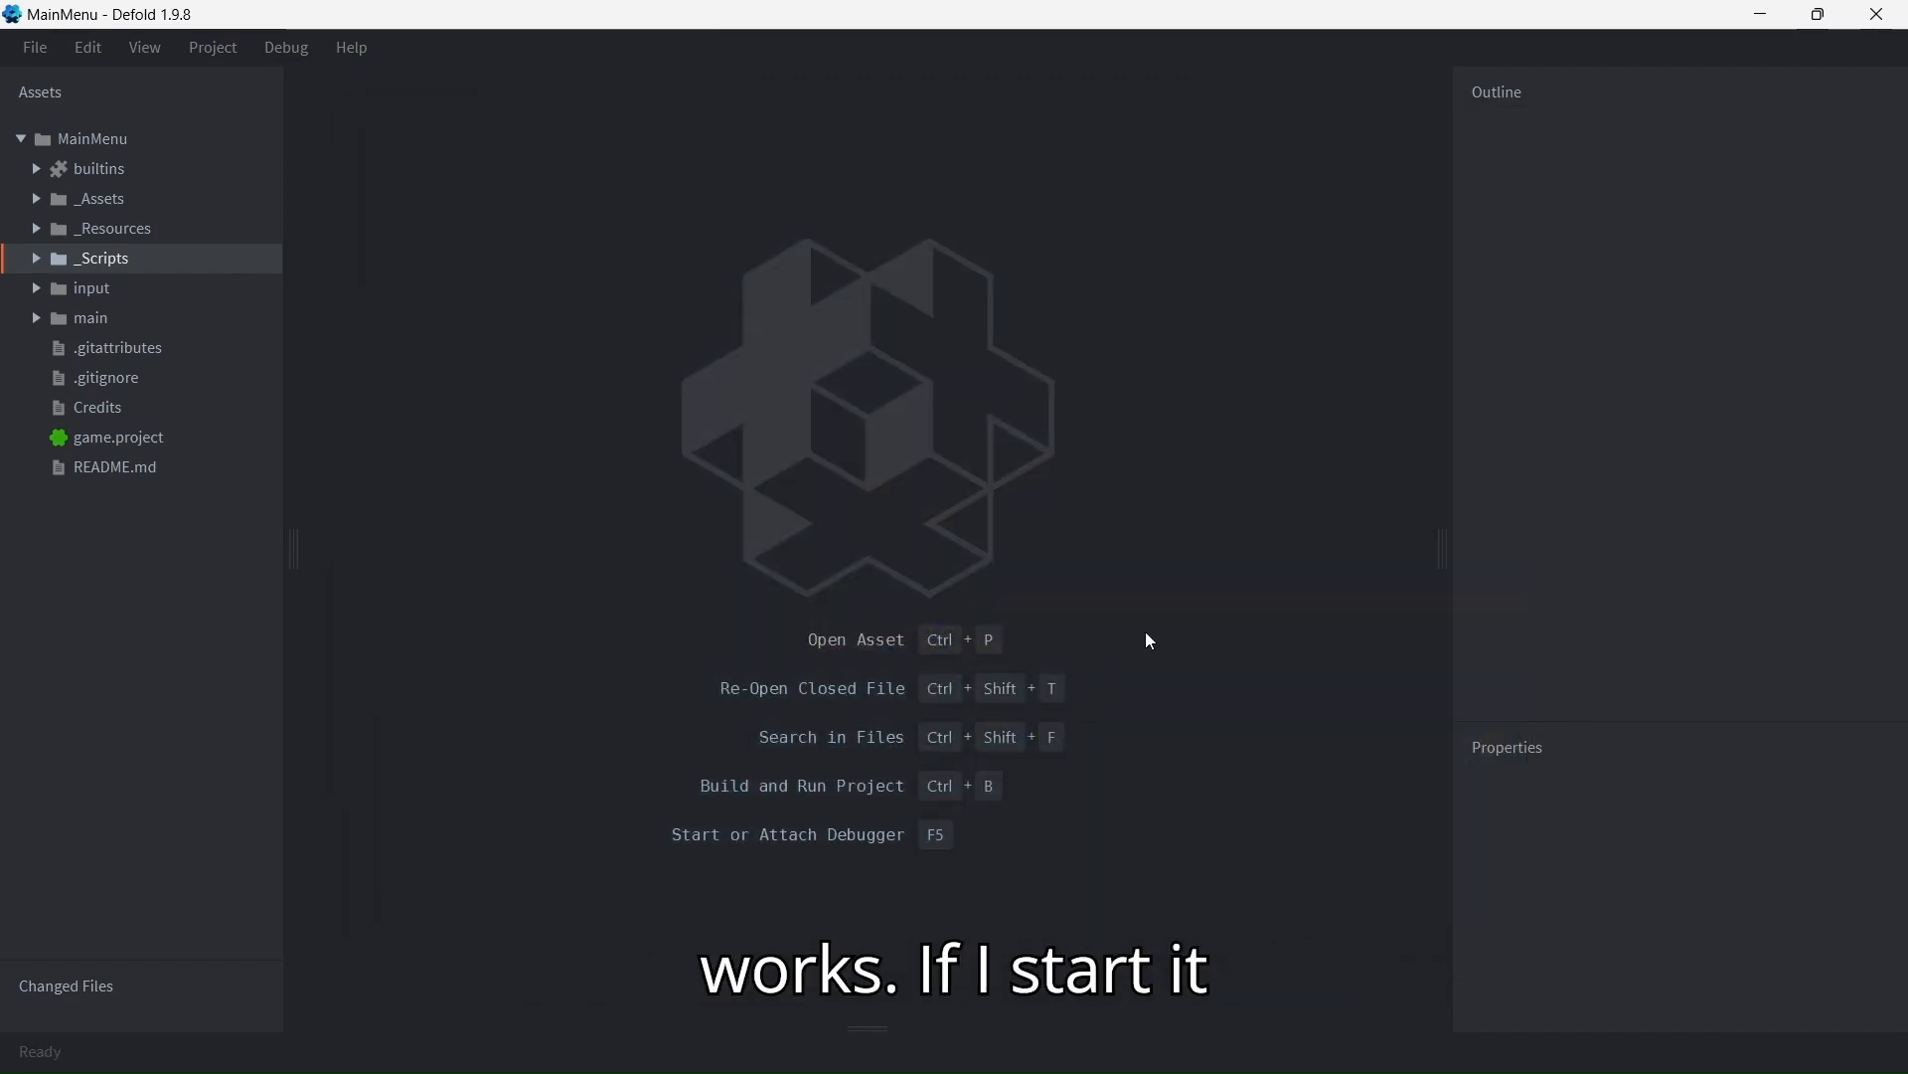
pyautogui.click(972, 494)
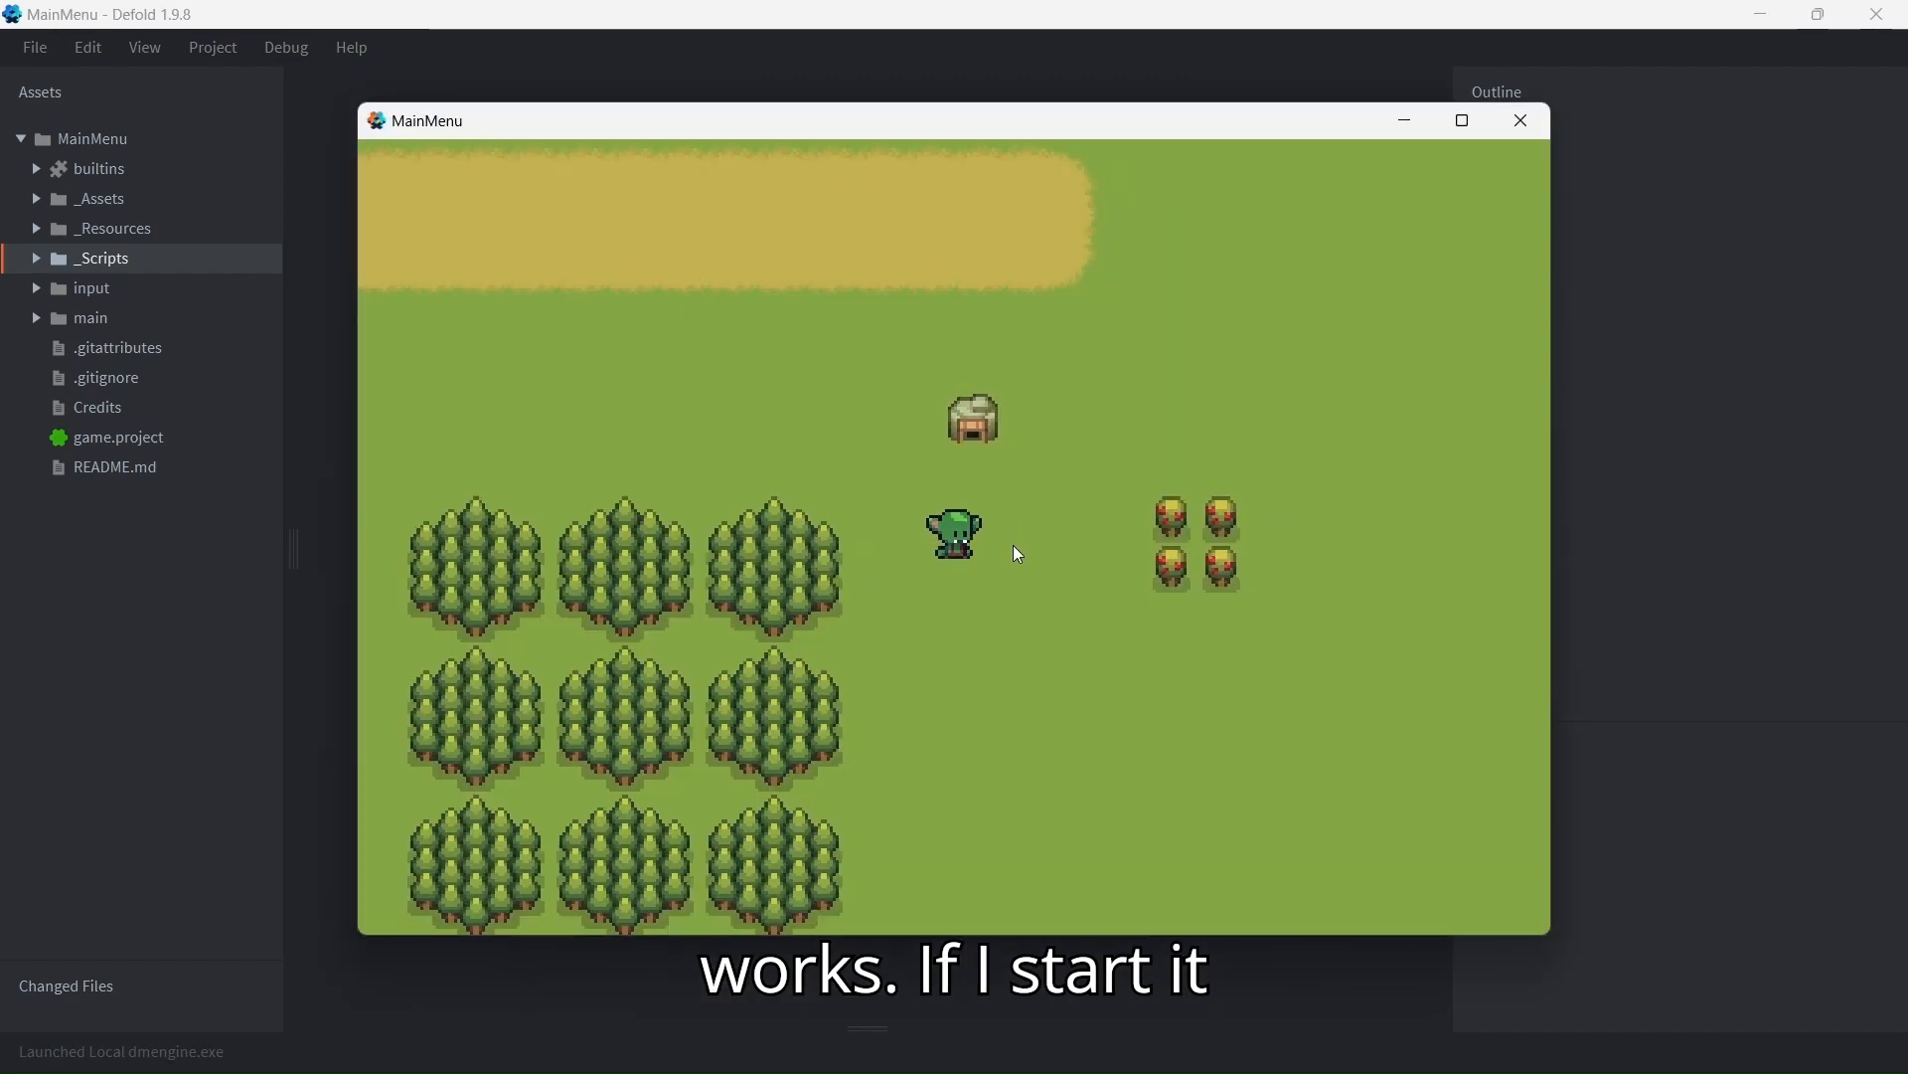
# Step: Walk the goblin around the level and return to the game's main menu
pyautogui.press('Right')
pyautogui.press('Up')
pyautogui.press('Right')
pyautogui.press('Down')
pyautogui.press('Left')
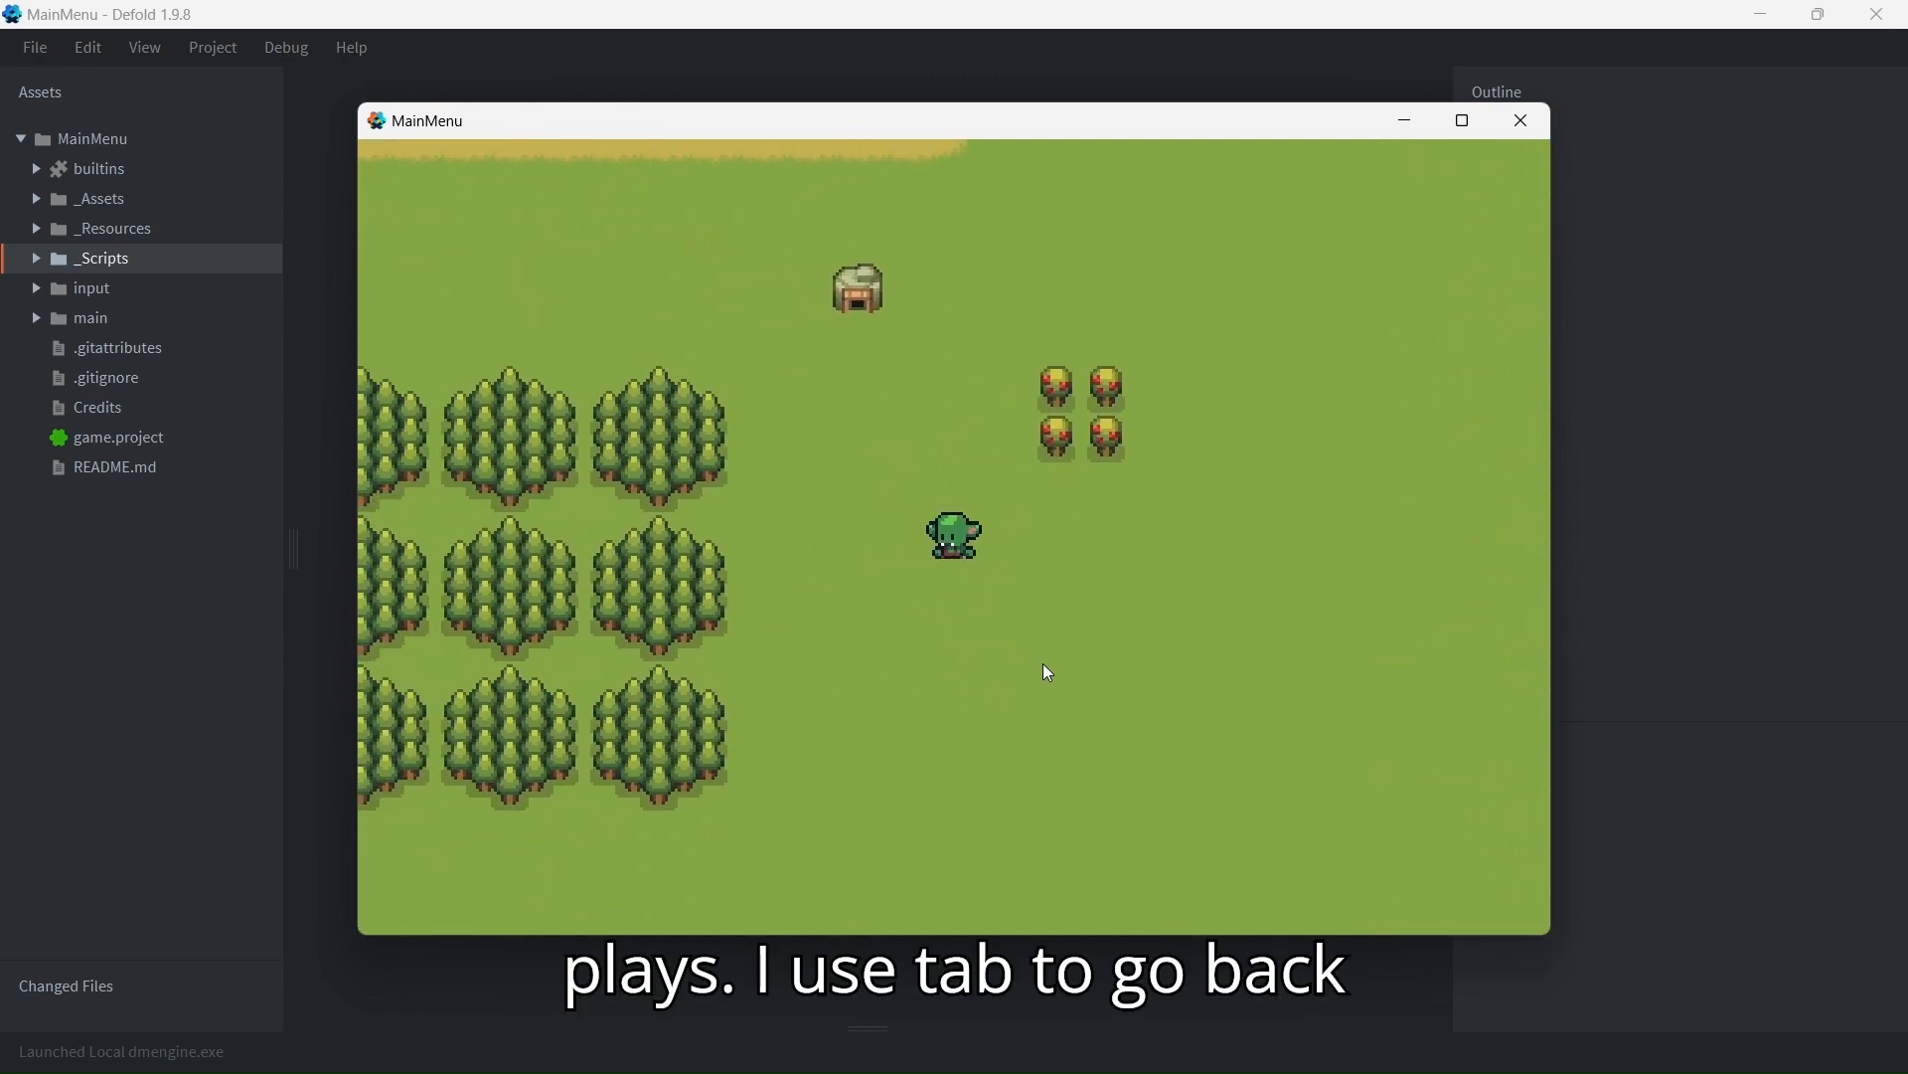
pyautogui.press('Tab')
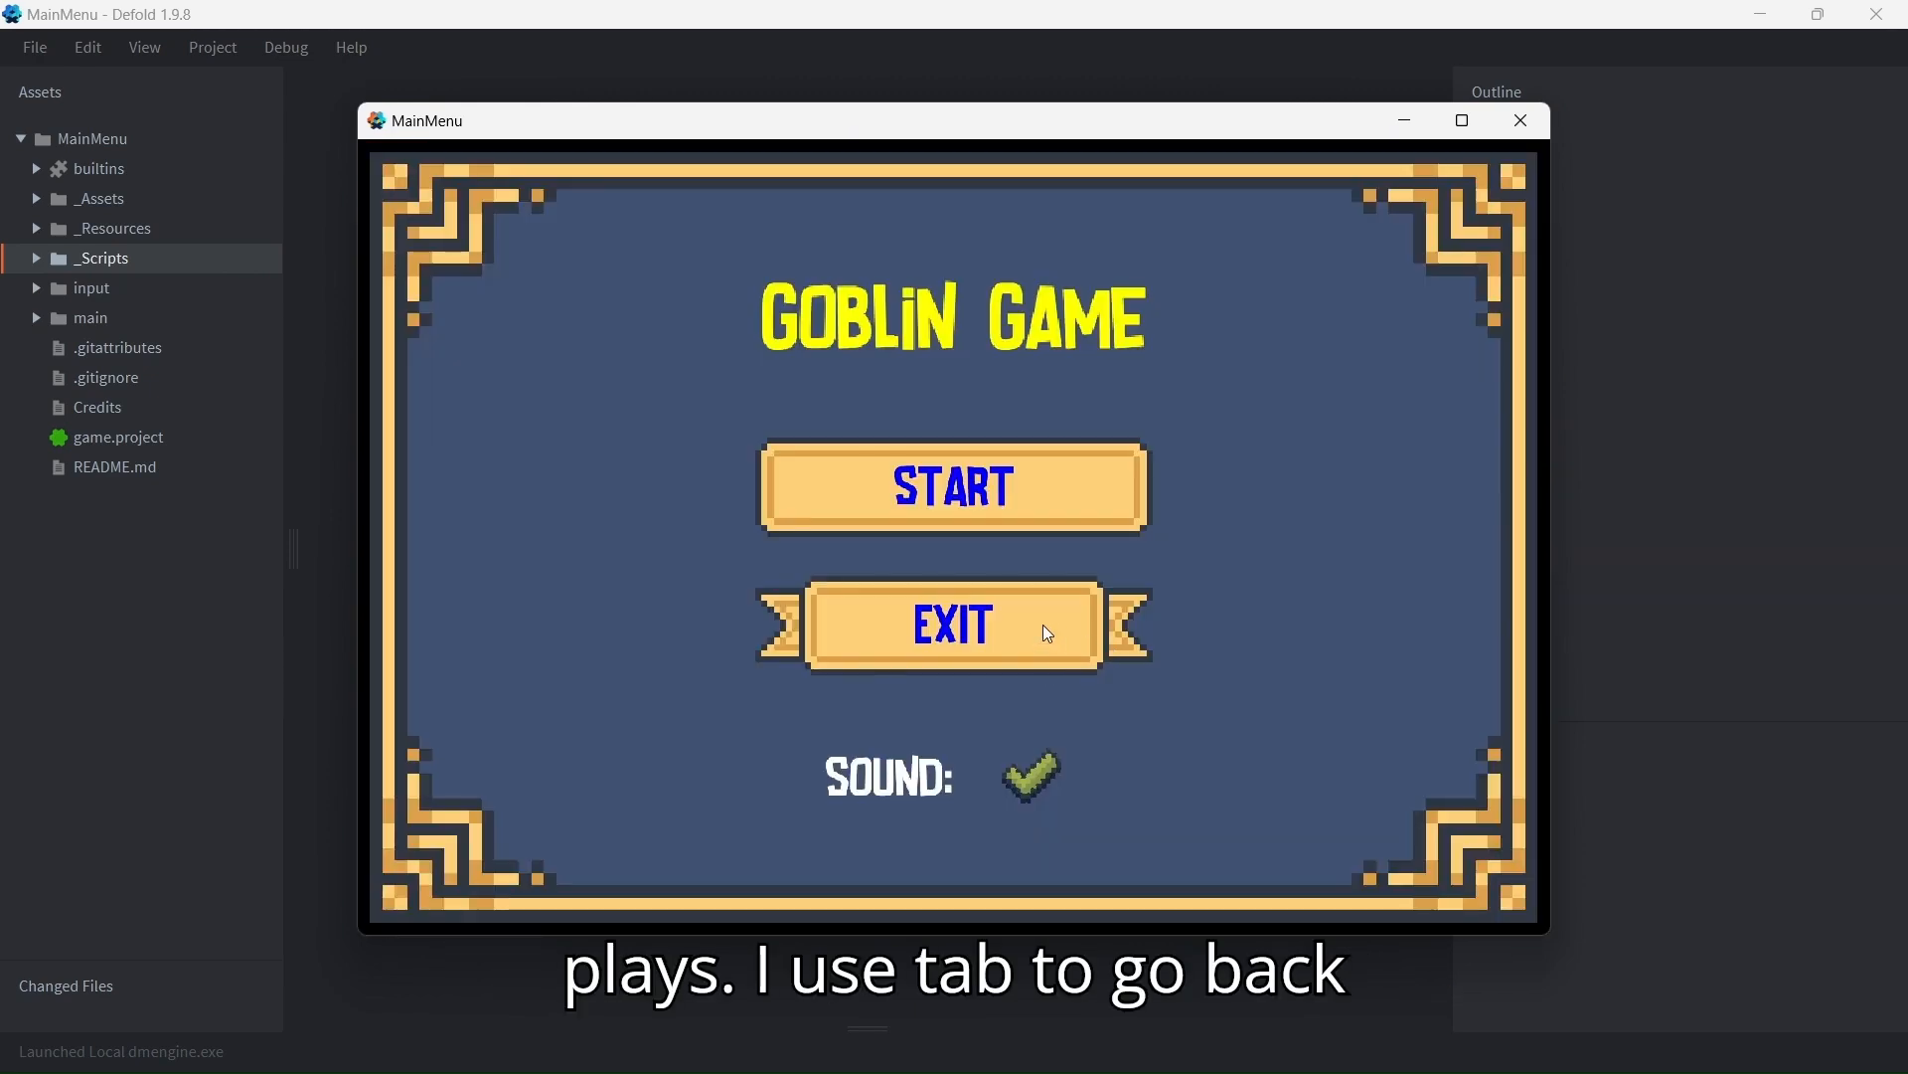
# Step: Test the level with the menu's sound turned off, and close the game window
pyautogui.click(1033, 781)
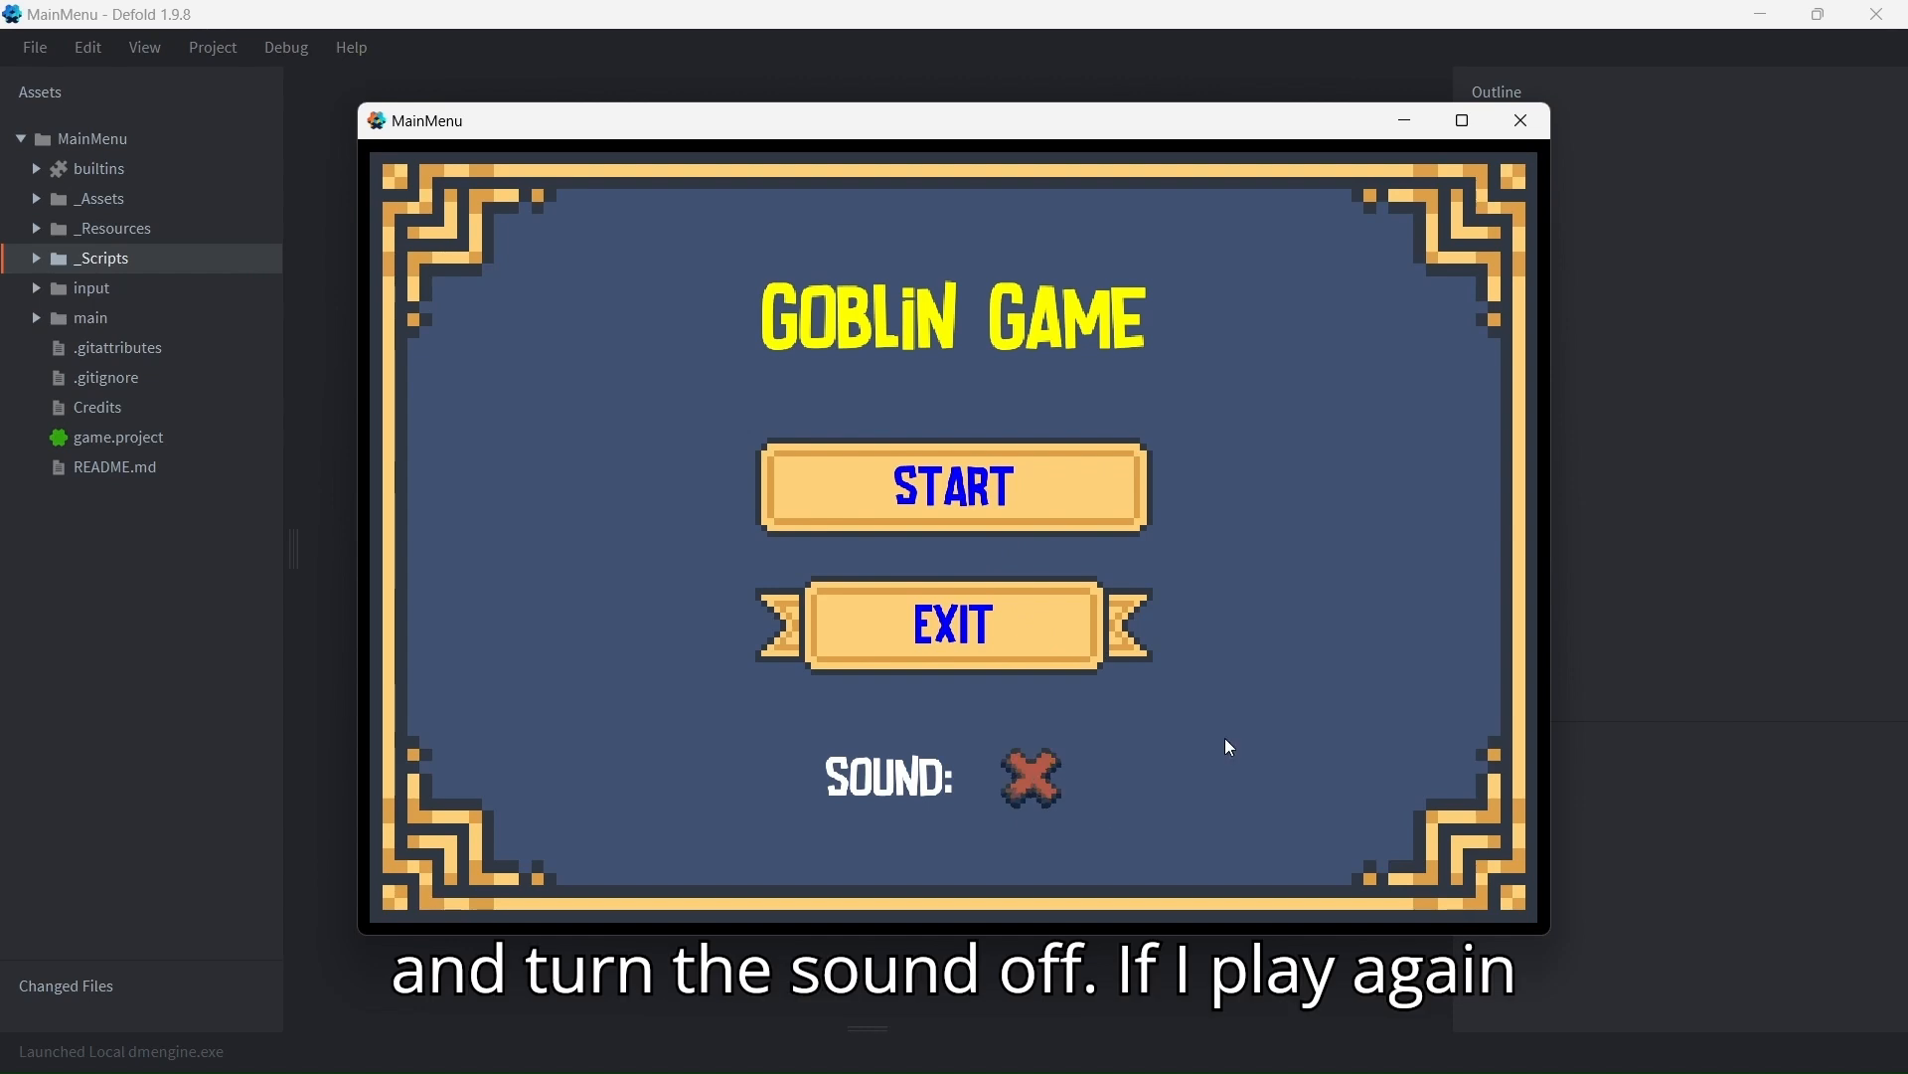
pyautogui.click(1007, 455)
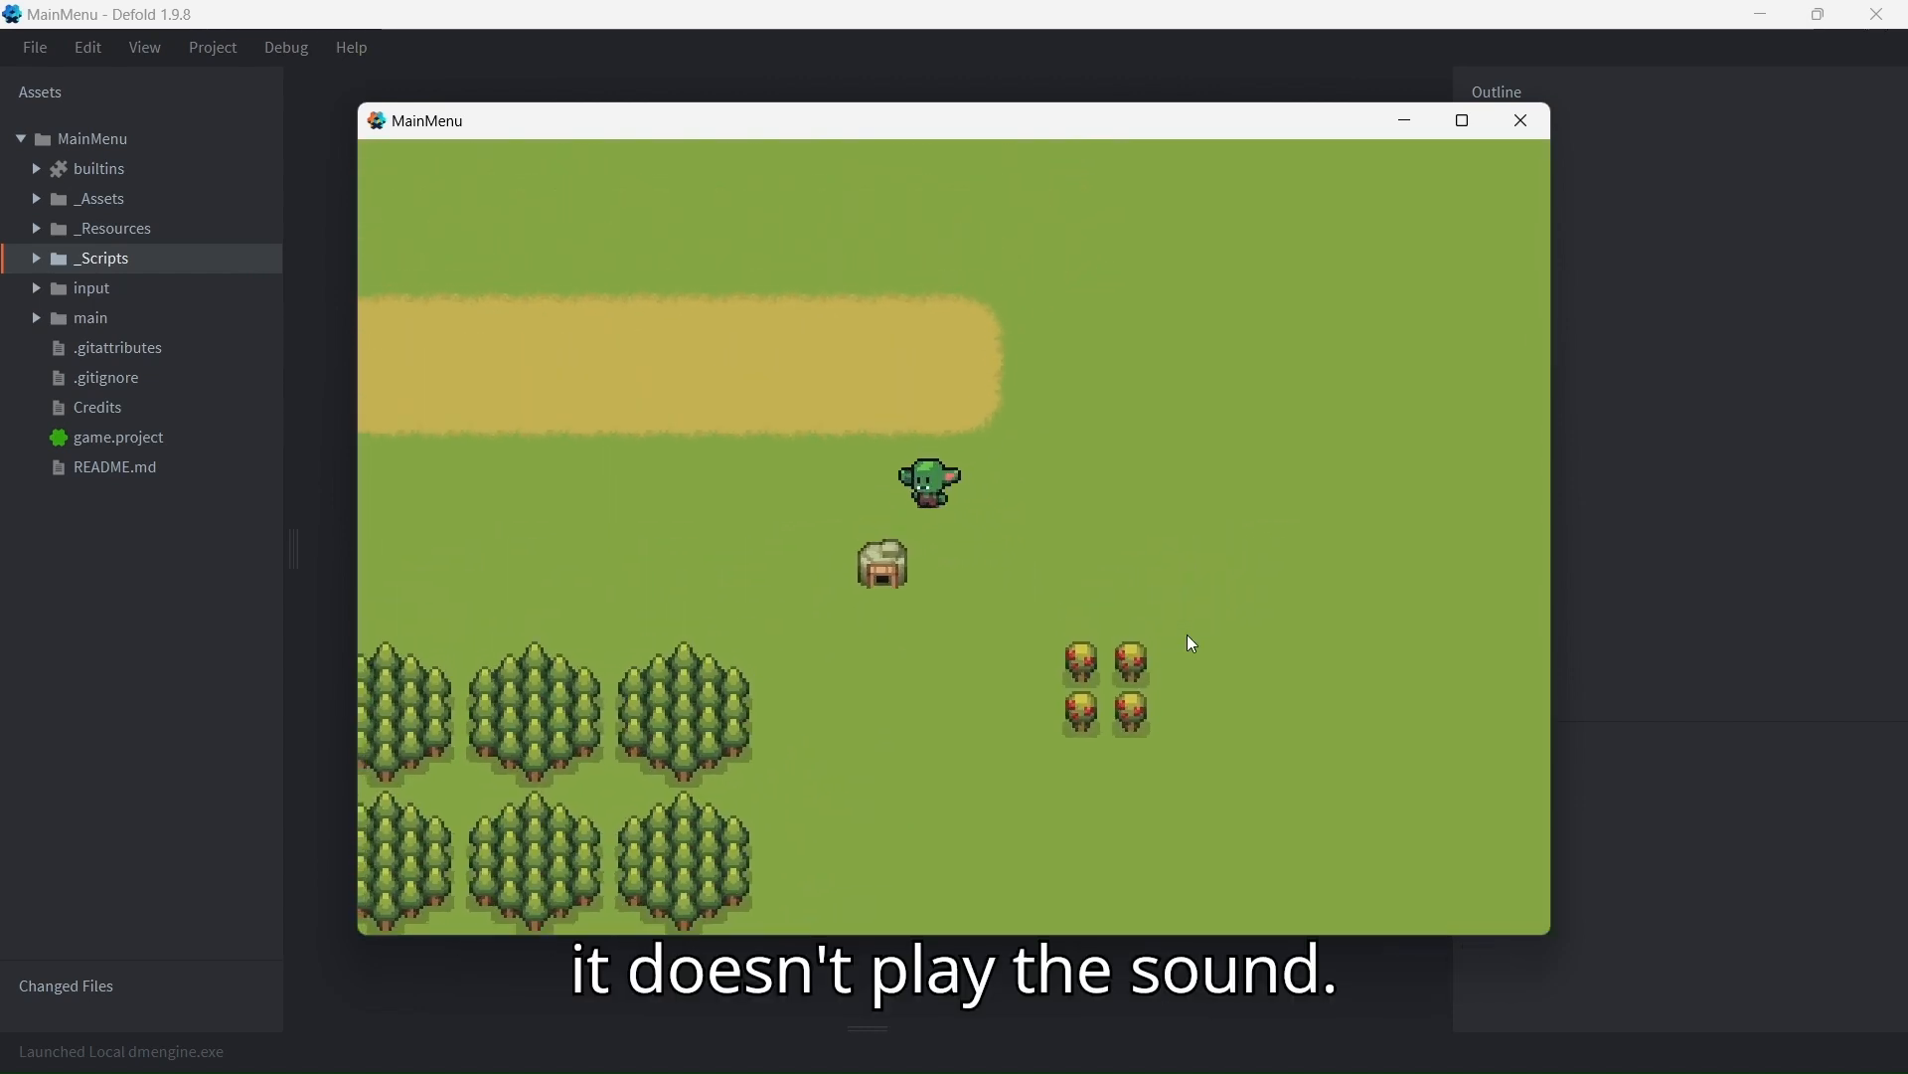
pyautogui.press('a')
pyautogui.press('s')
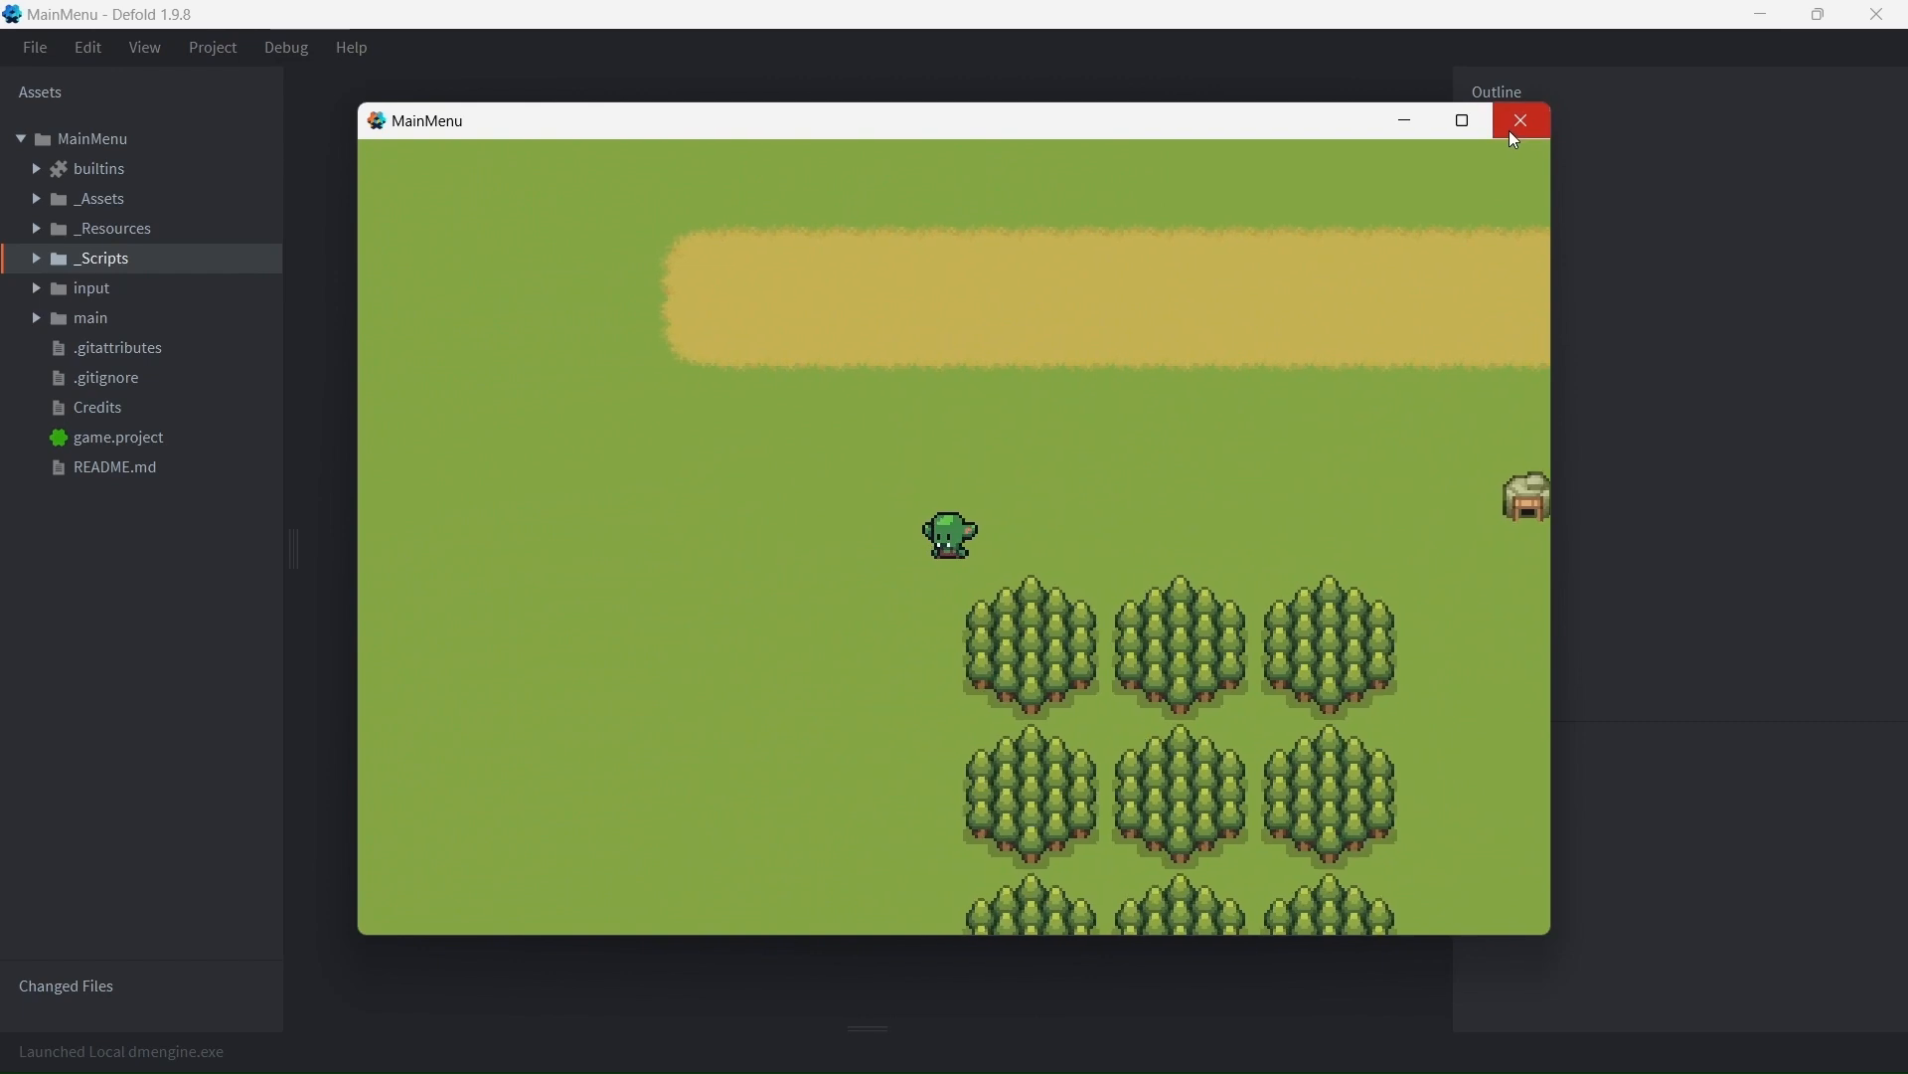
pyautogui.click(1513, 129)
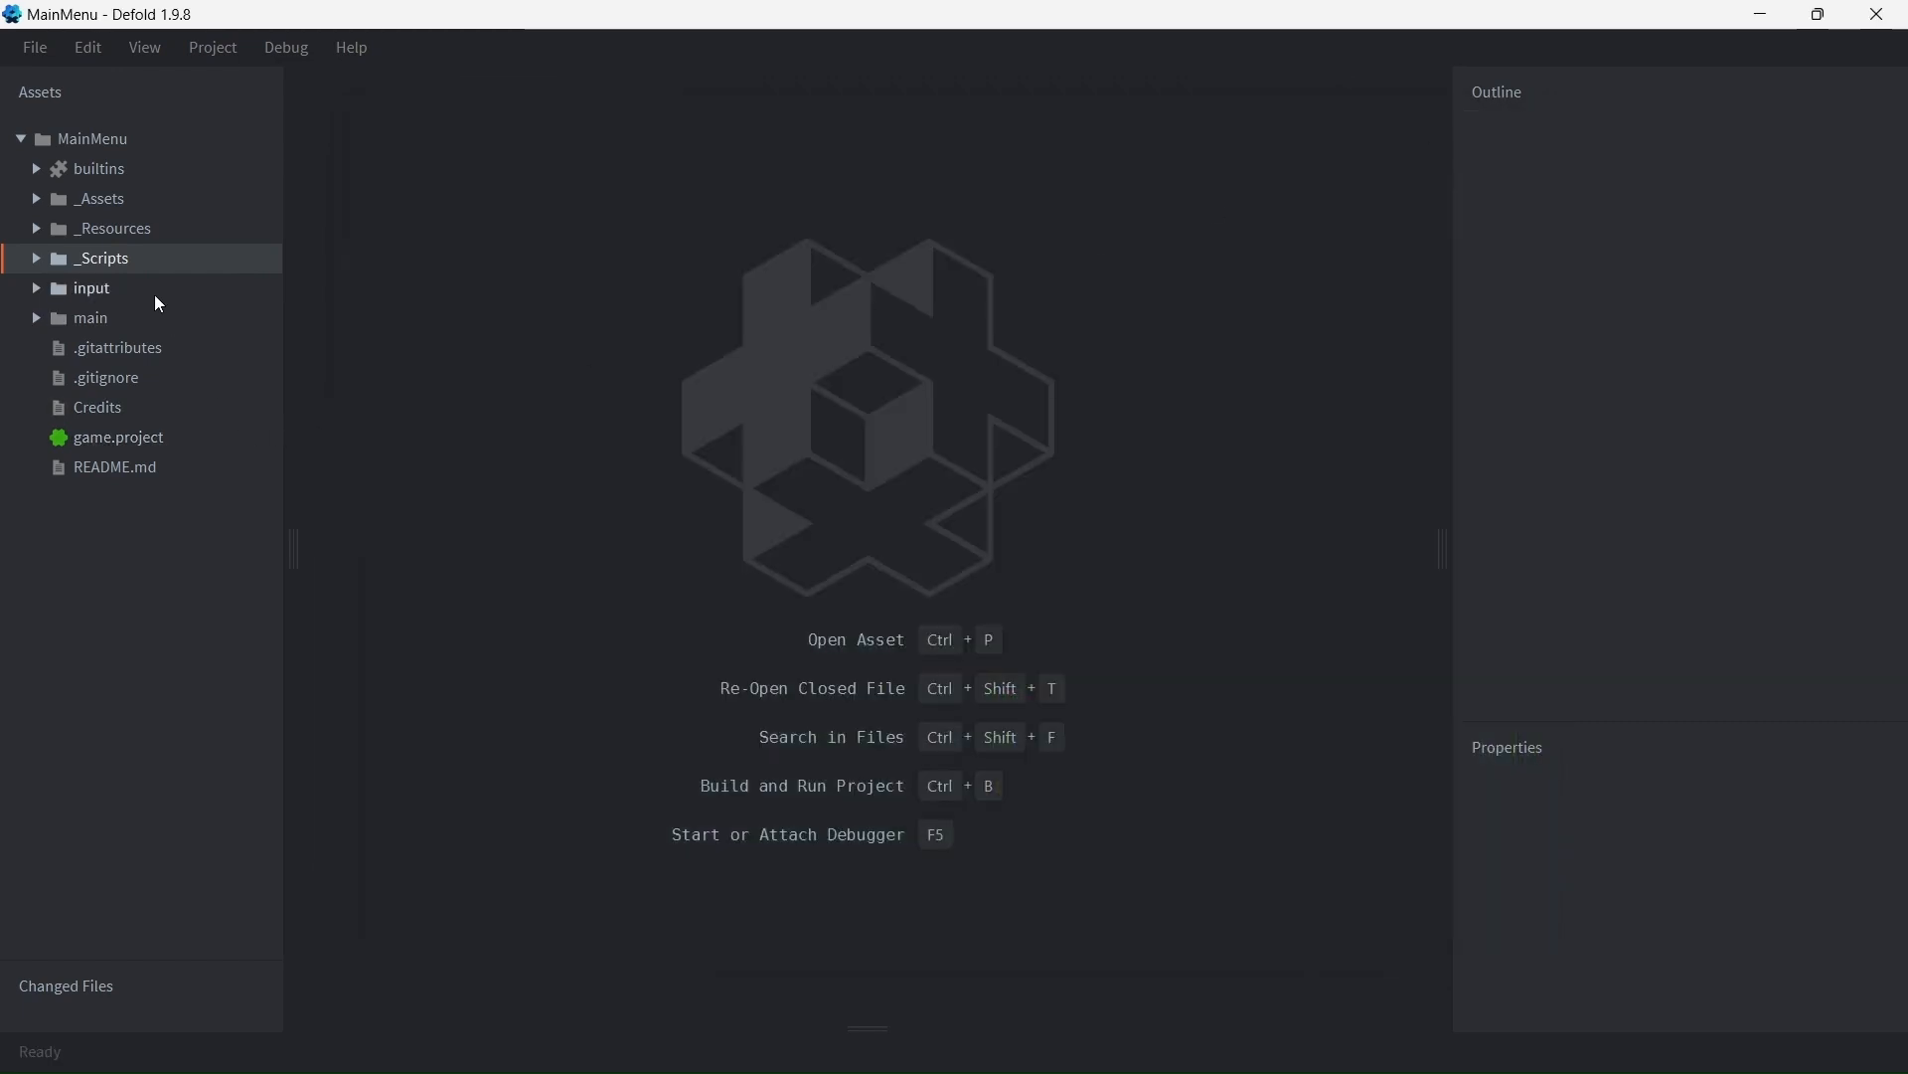
# Step: Expand the main folder and view the resource types that can be created in it
pyautogui.click(35, 319)
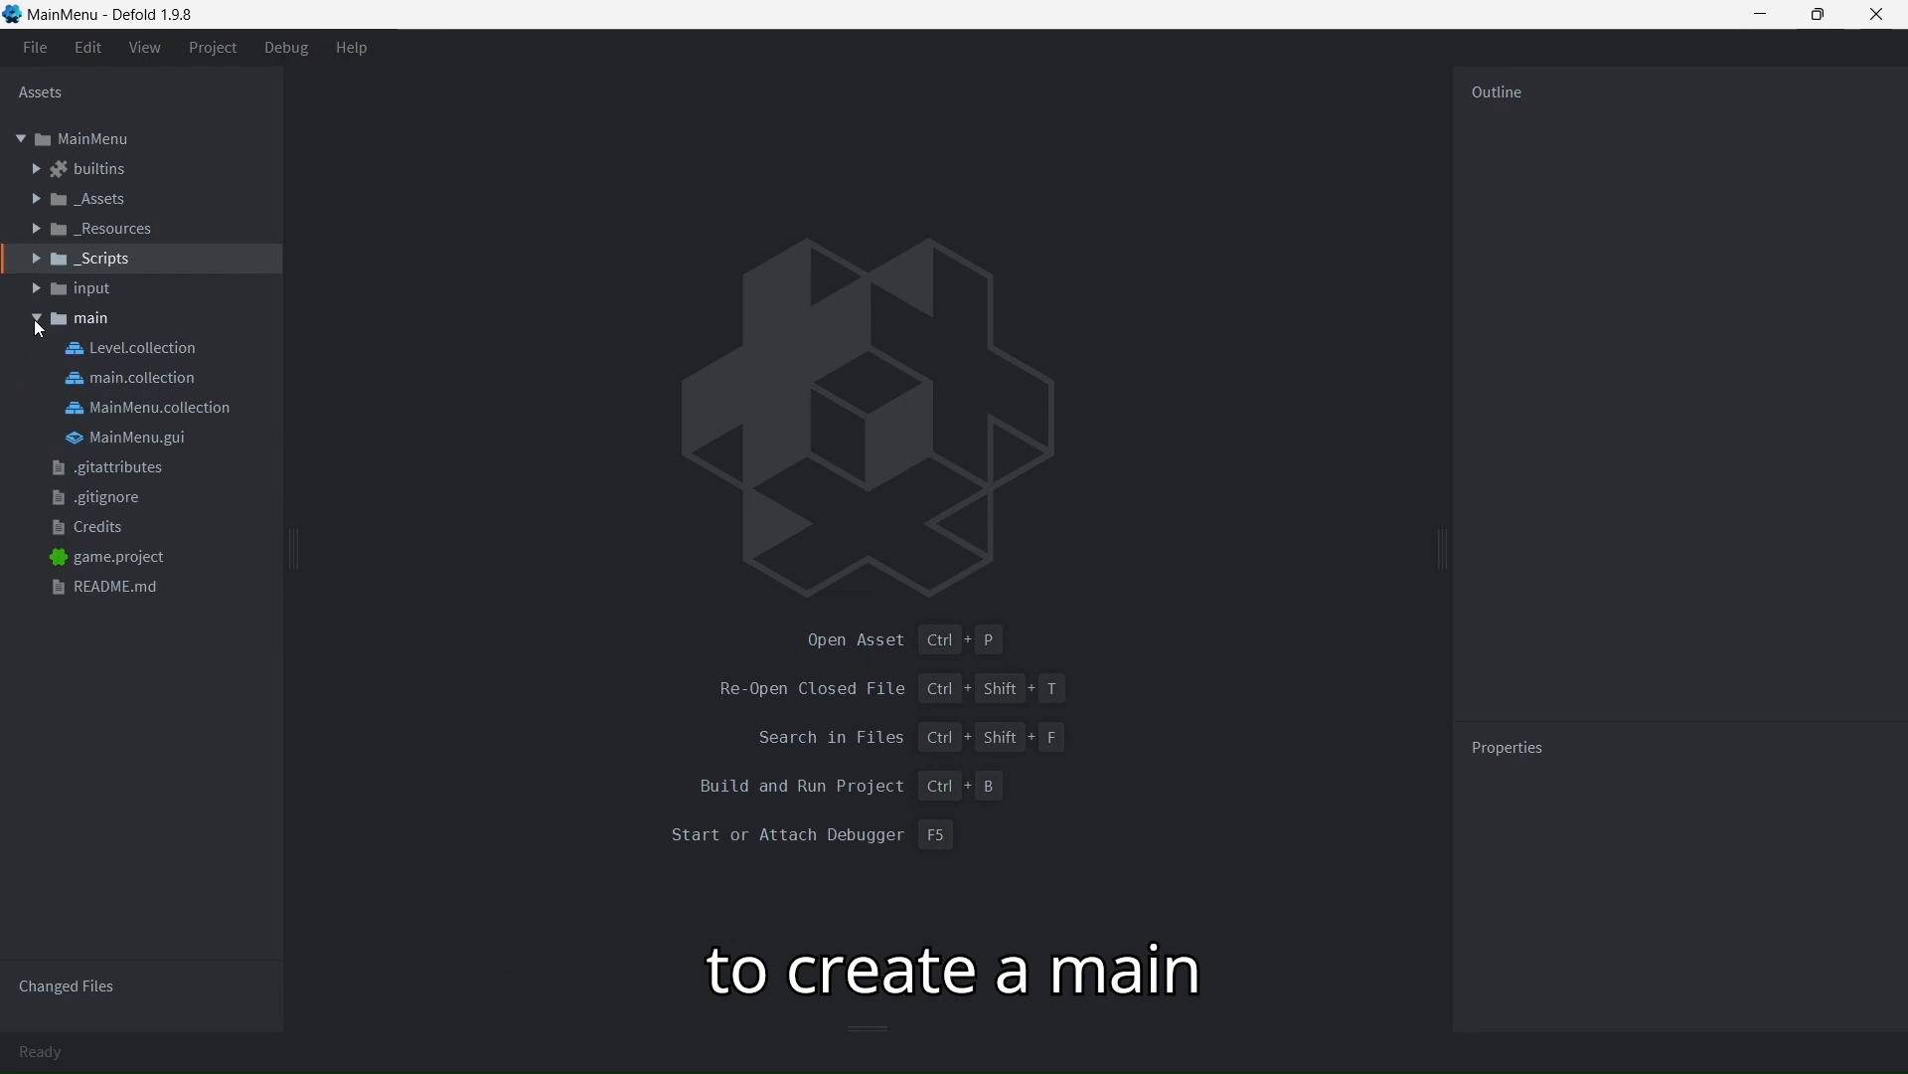
pyautogui.rightClick(83, 316)
pyautogui.moveTo(253, 483)
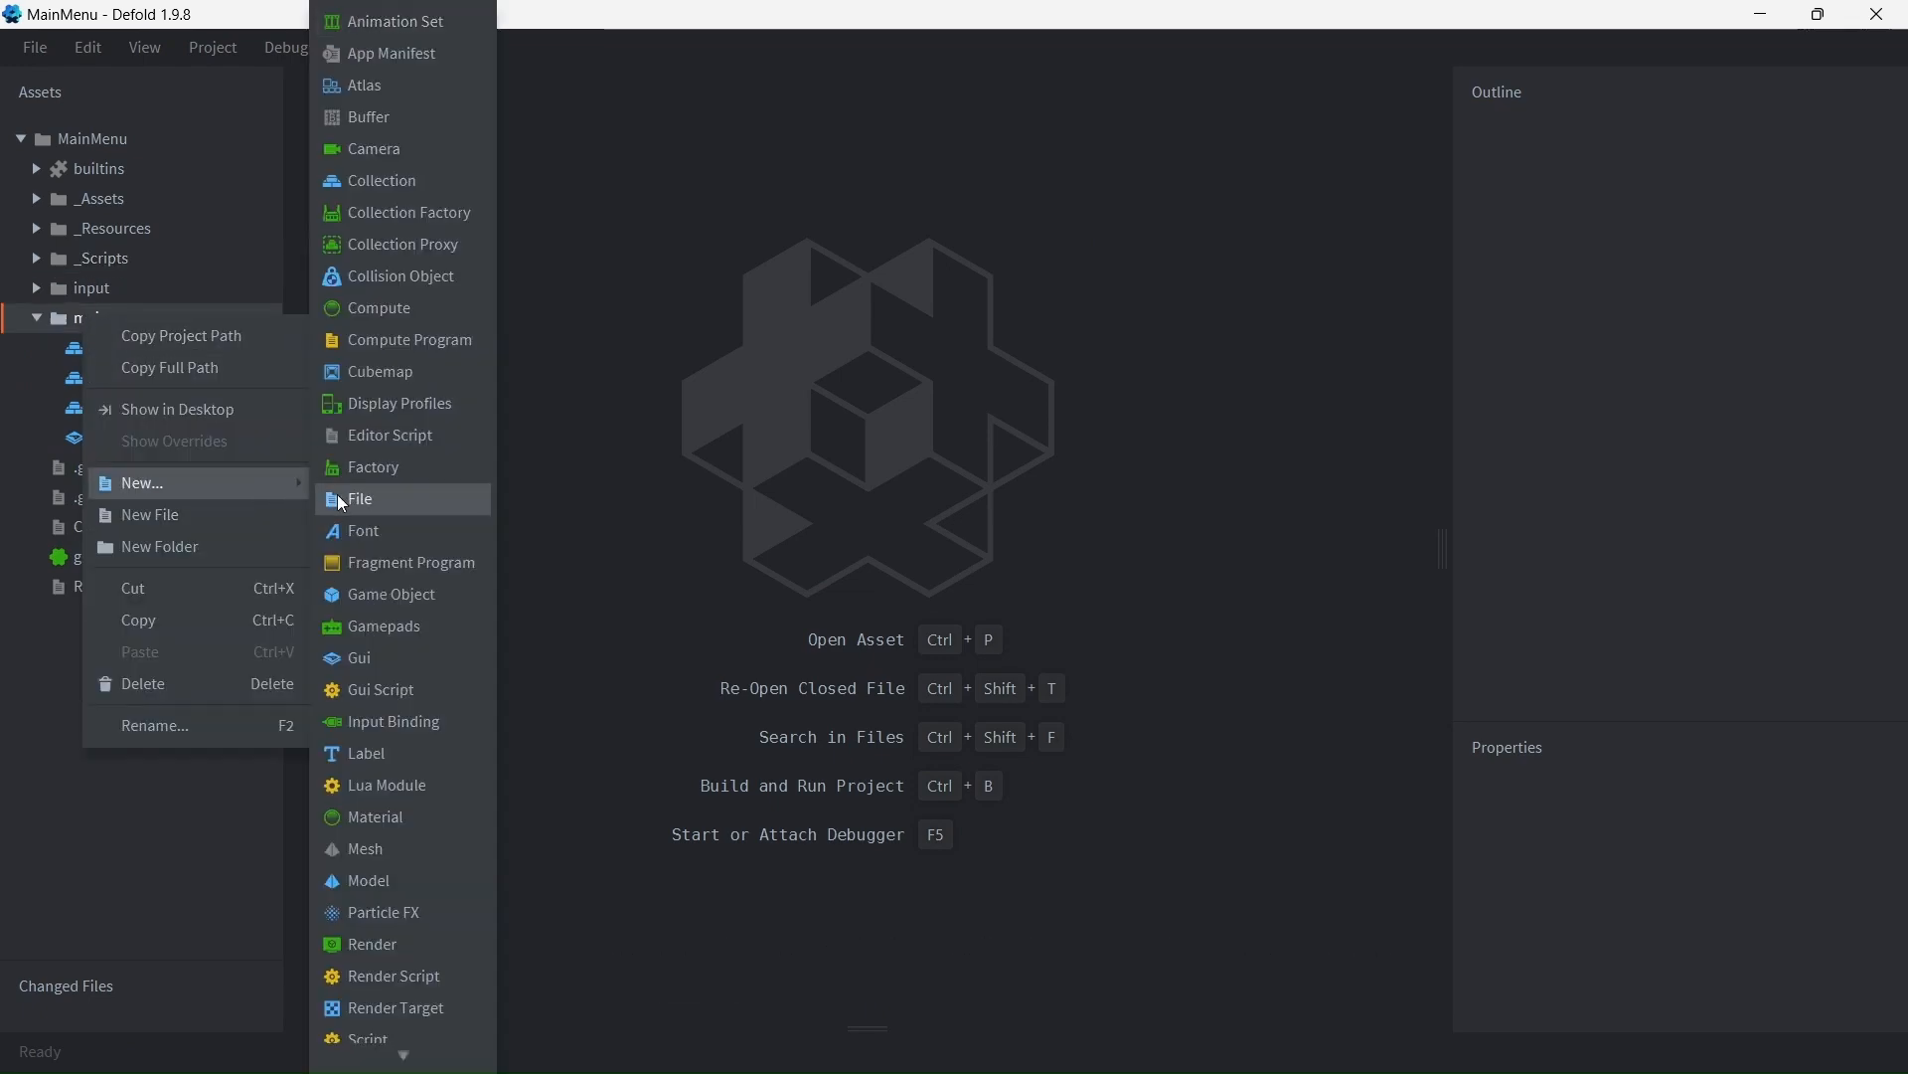
pyautogui.press('Escape')
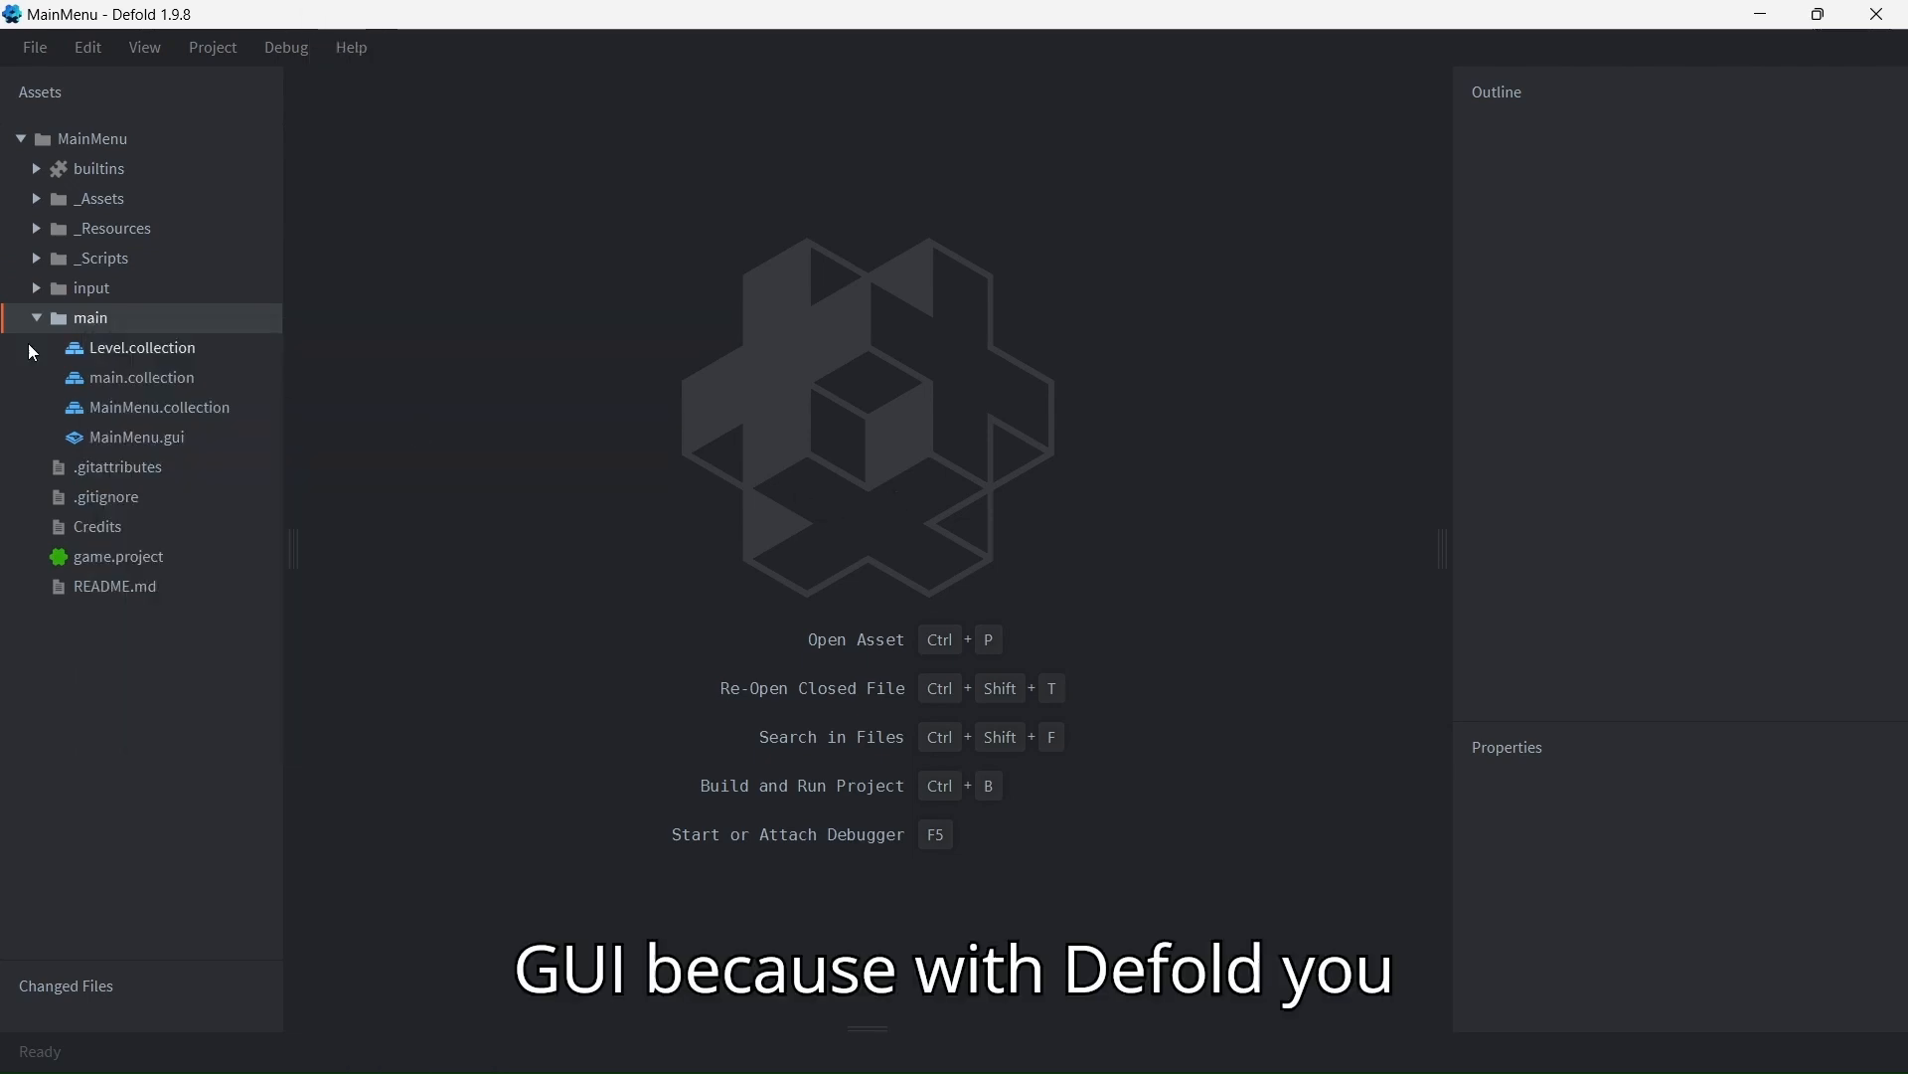
# Step: Open MainMenu.gui from the main folder for editing
pyautogui.click(141, 440)
pyautogui.doubleClick(141, 439)
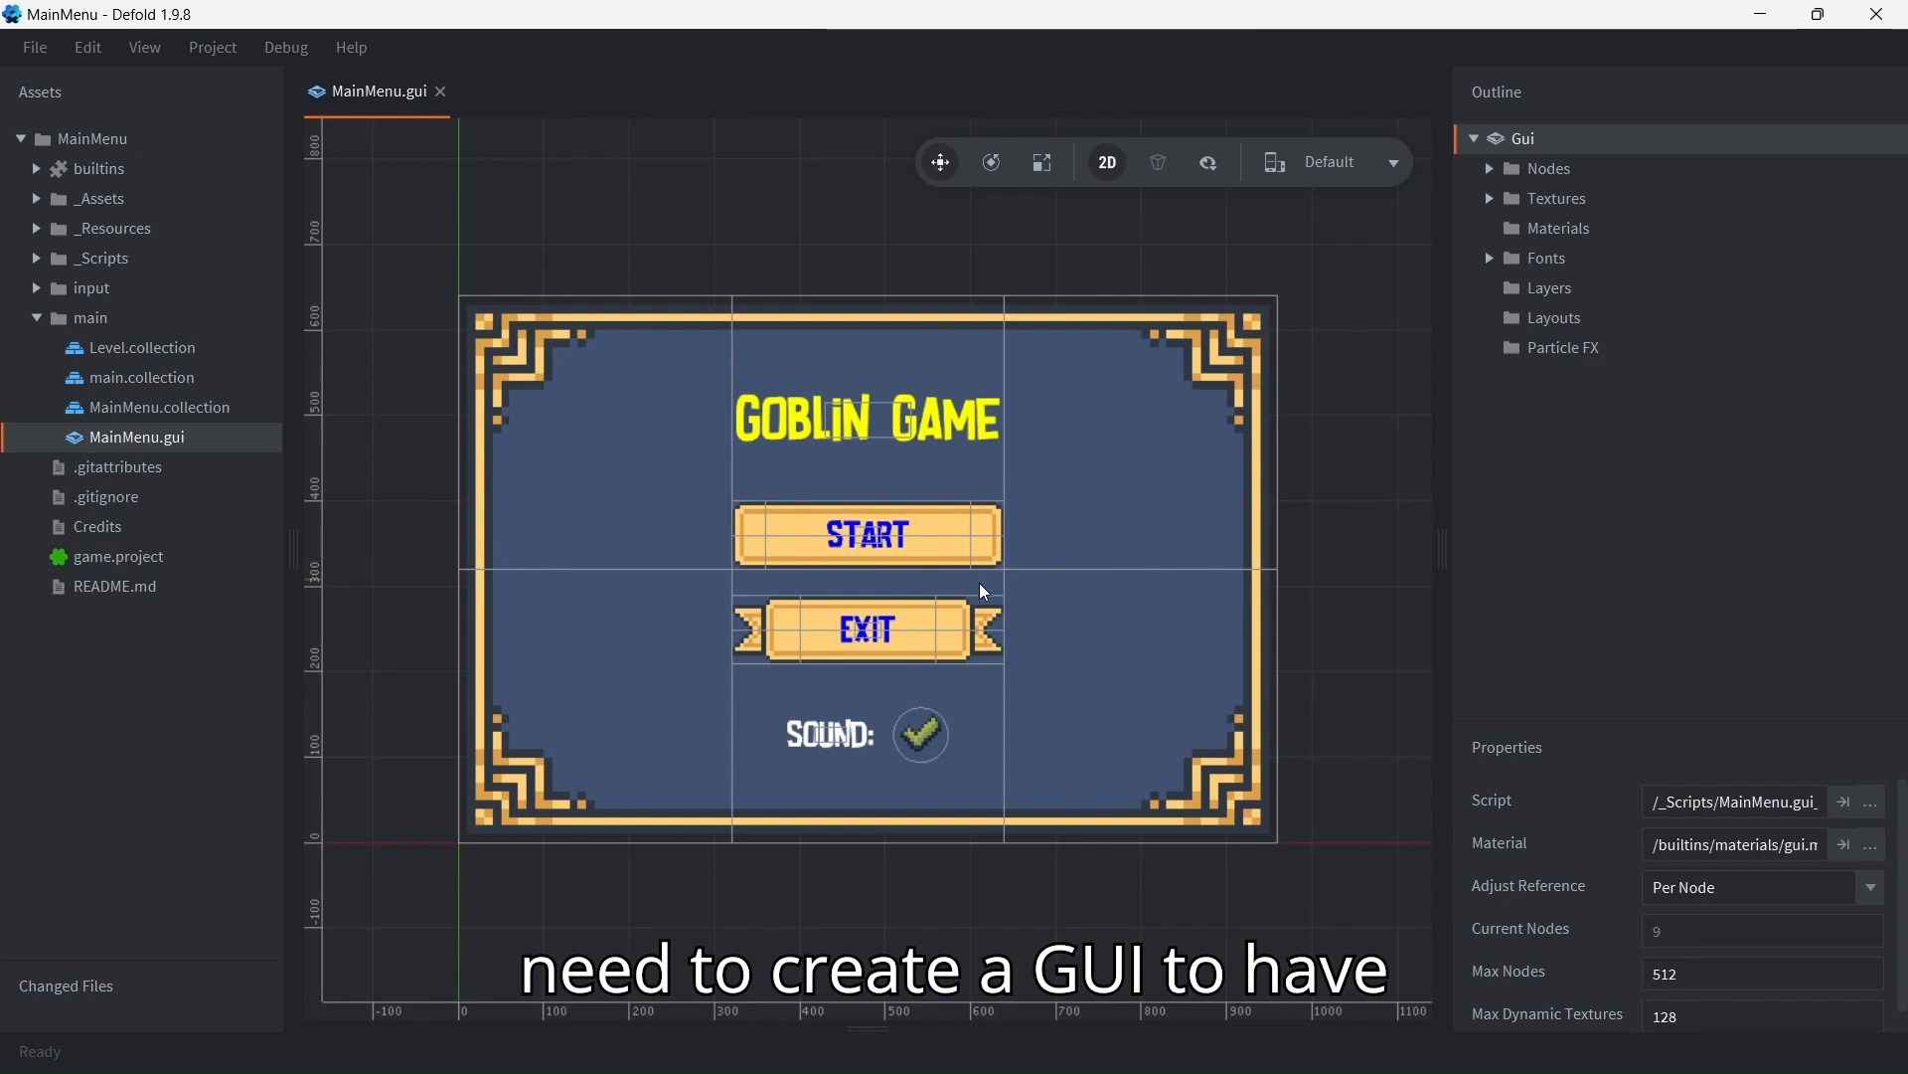
pyautogui.scroll(2, 931, 597)
pyautogui.moveTo(887, 563); pyautogui.dragTo(917, 554, button='middle')
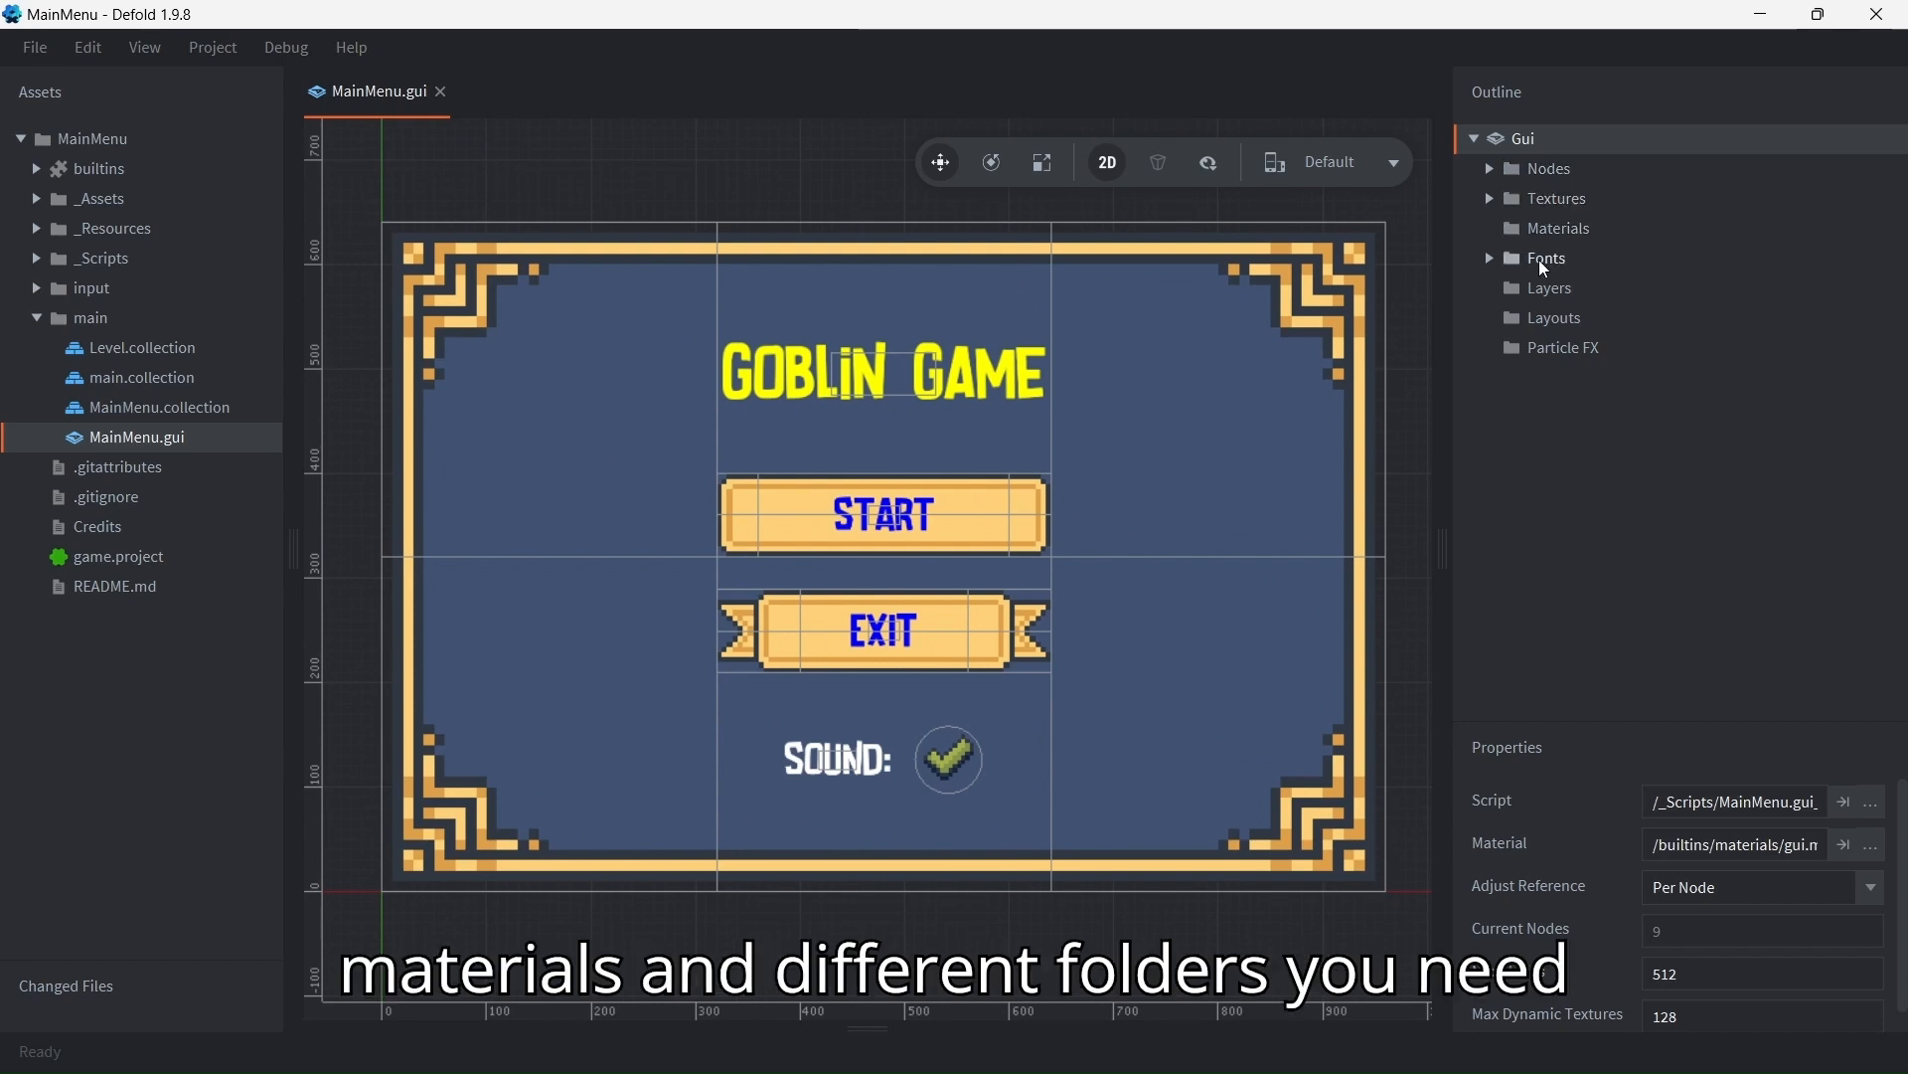
# Step: Examine the contents of the GUI's Textures and Fonts folders
pyautogui.doubleClick(1539, 199)
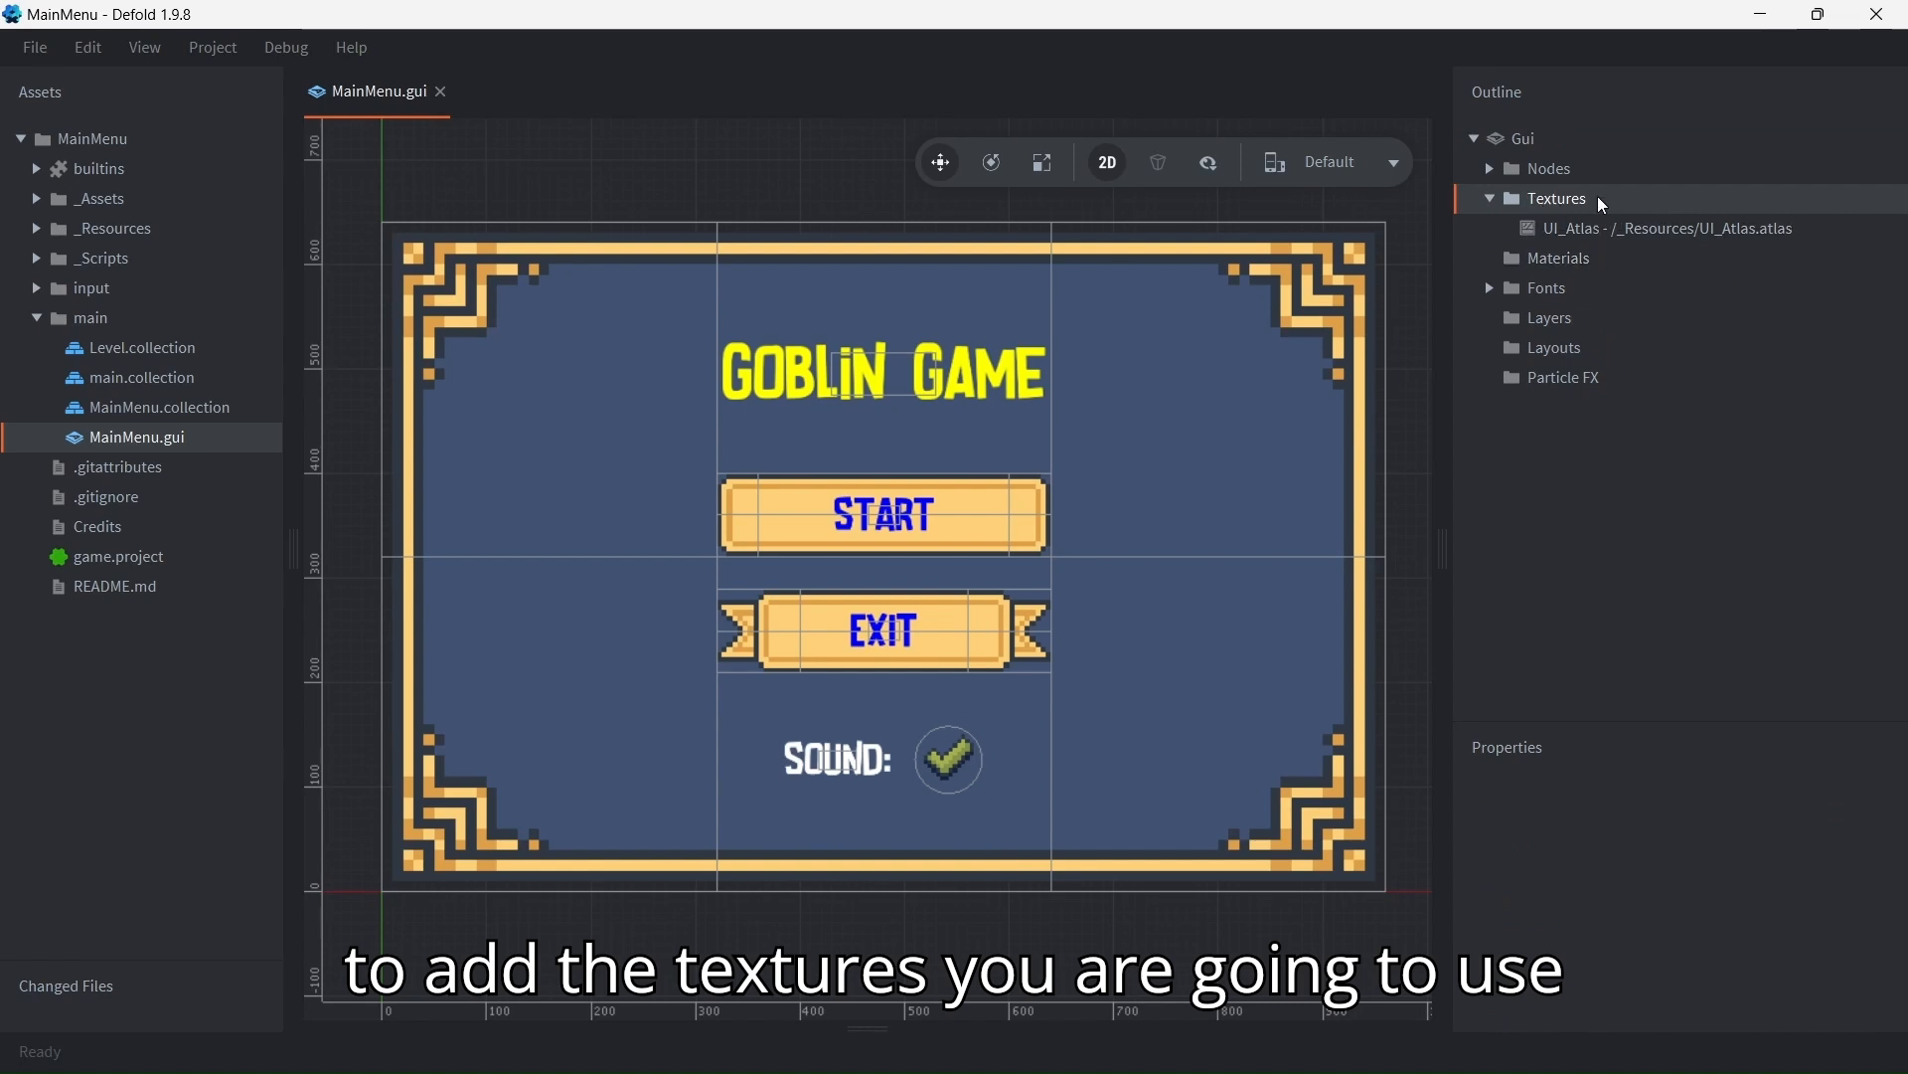
pyautogui.click(1490, 288)
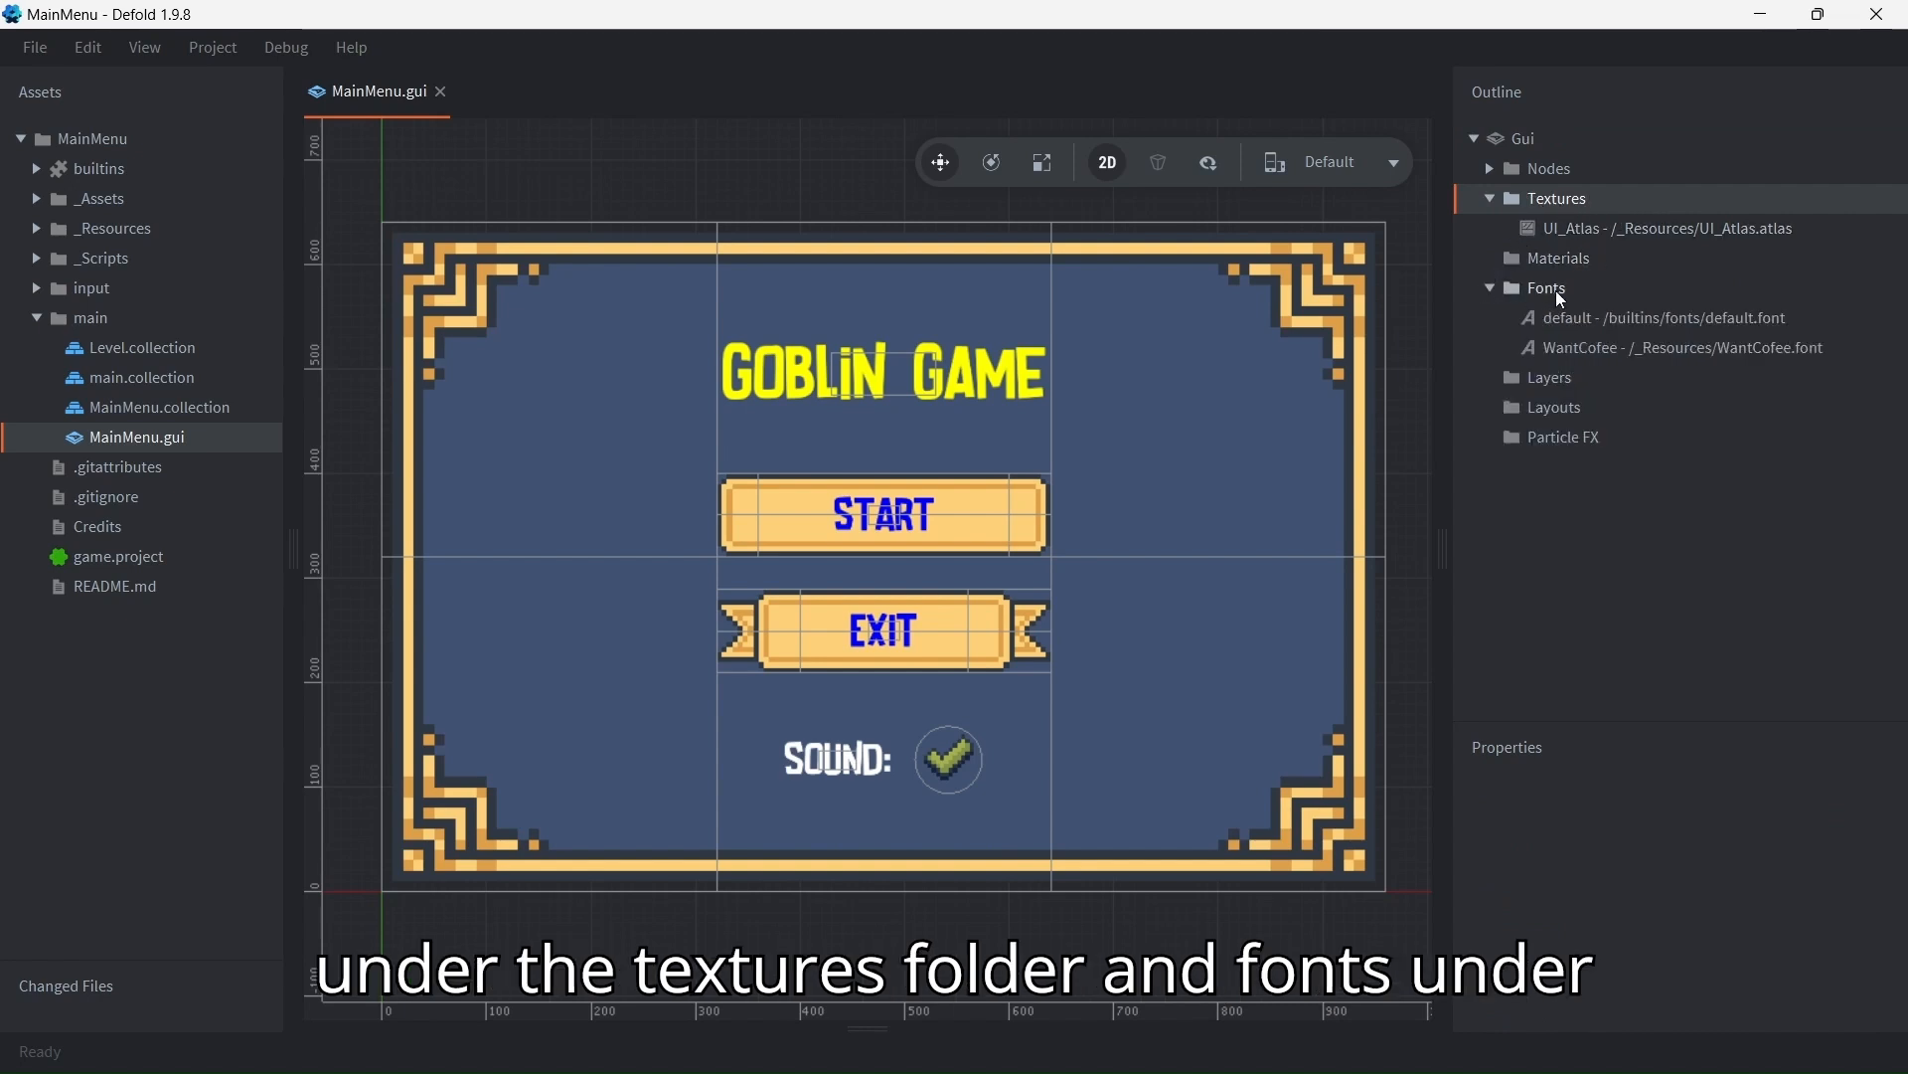
pyautogui.click(1557, 292)
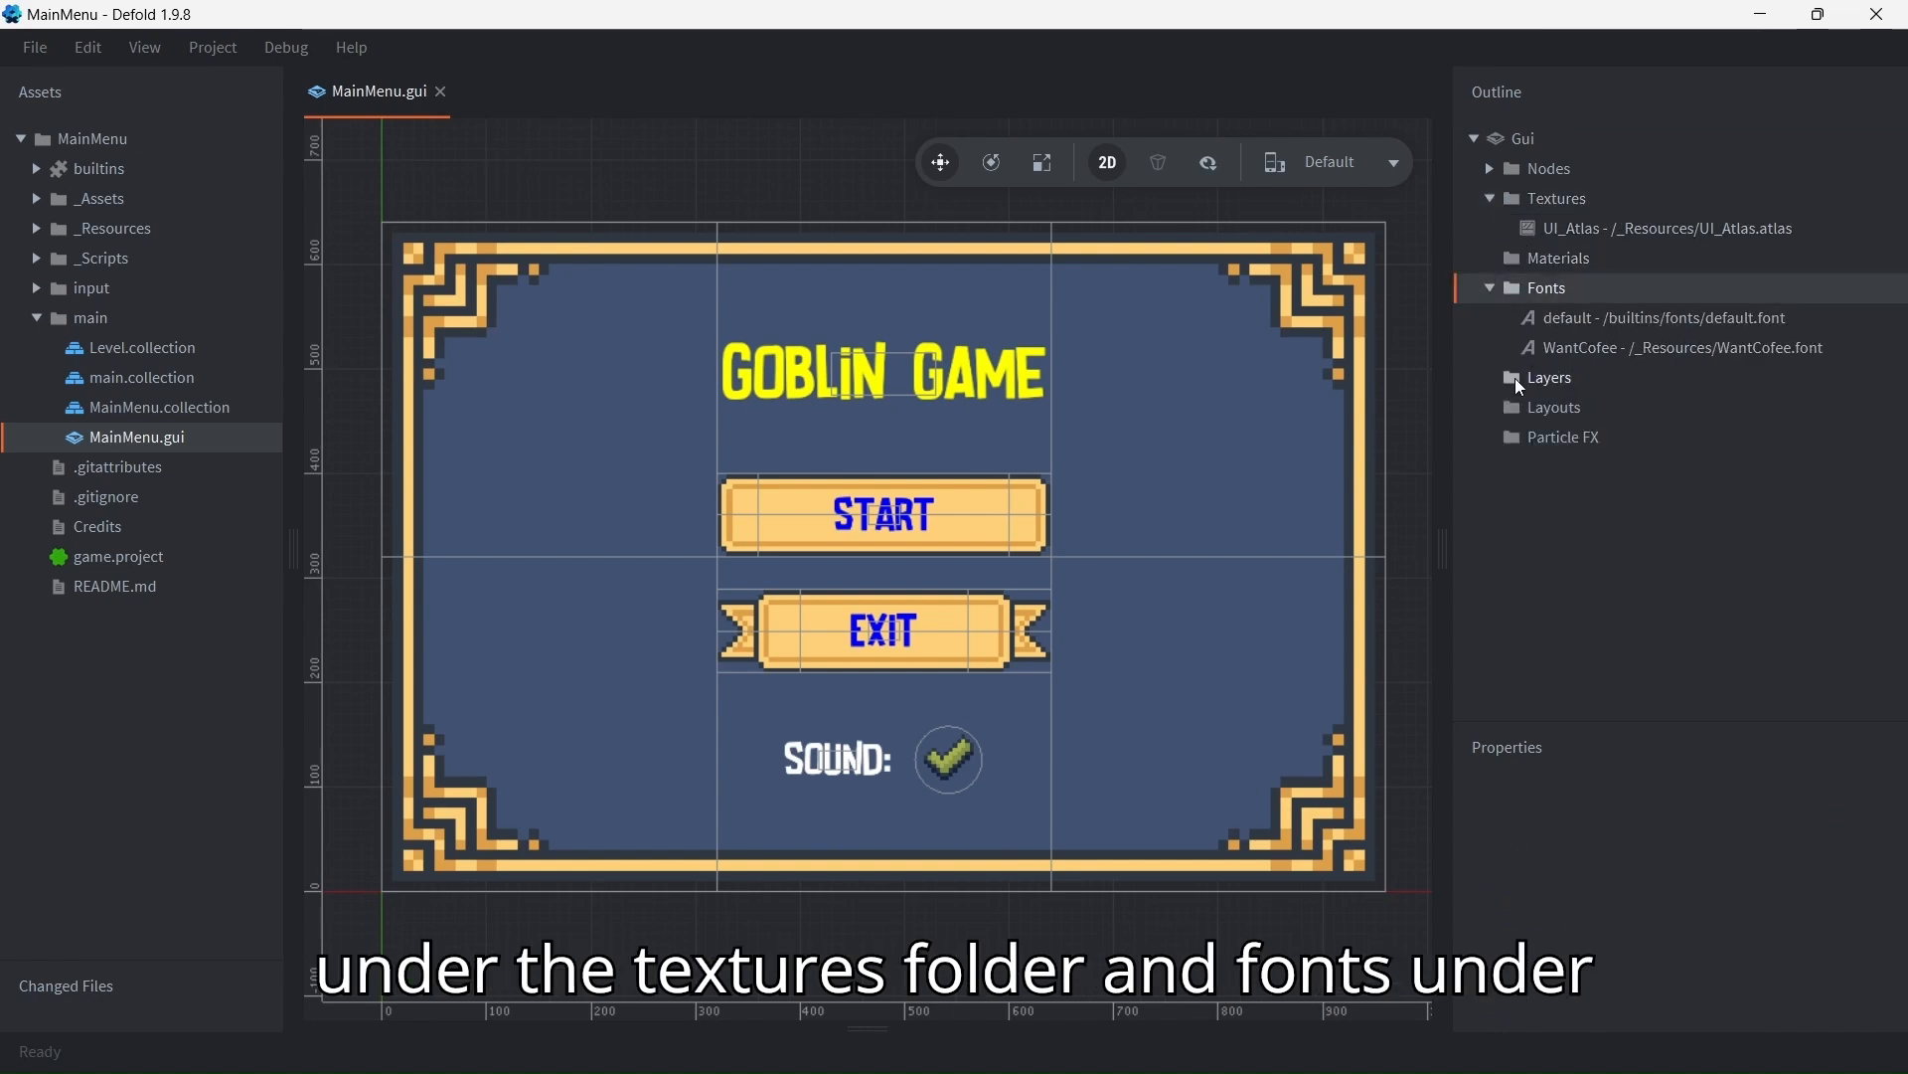
# Step: View the fonts available to add to the GUI's Fonts folder without adding one
pyautogui.rightClick(1536, 289)
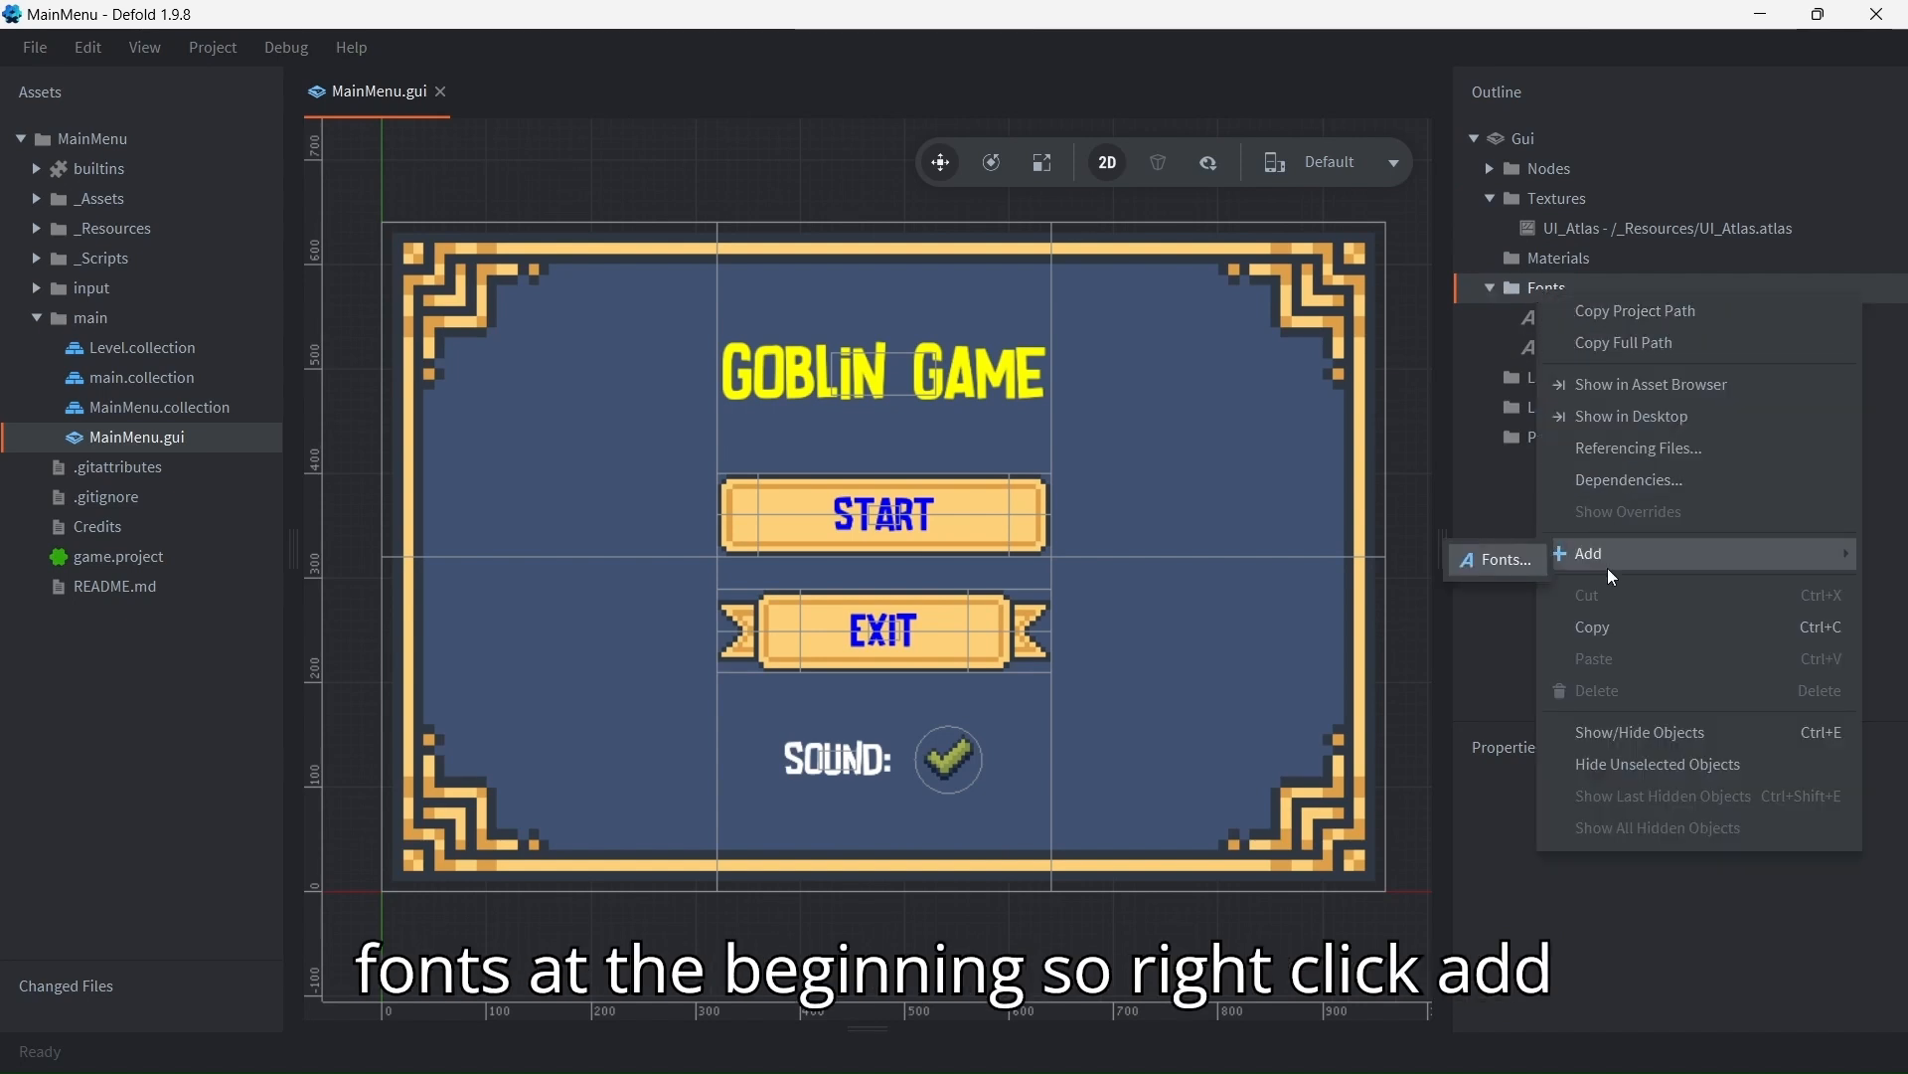
pyautogui.moveTo(1607, 547)
pyautogui.click(1499, 548)
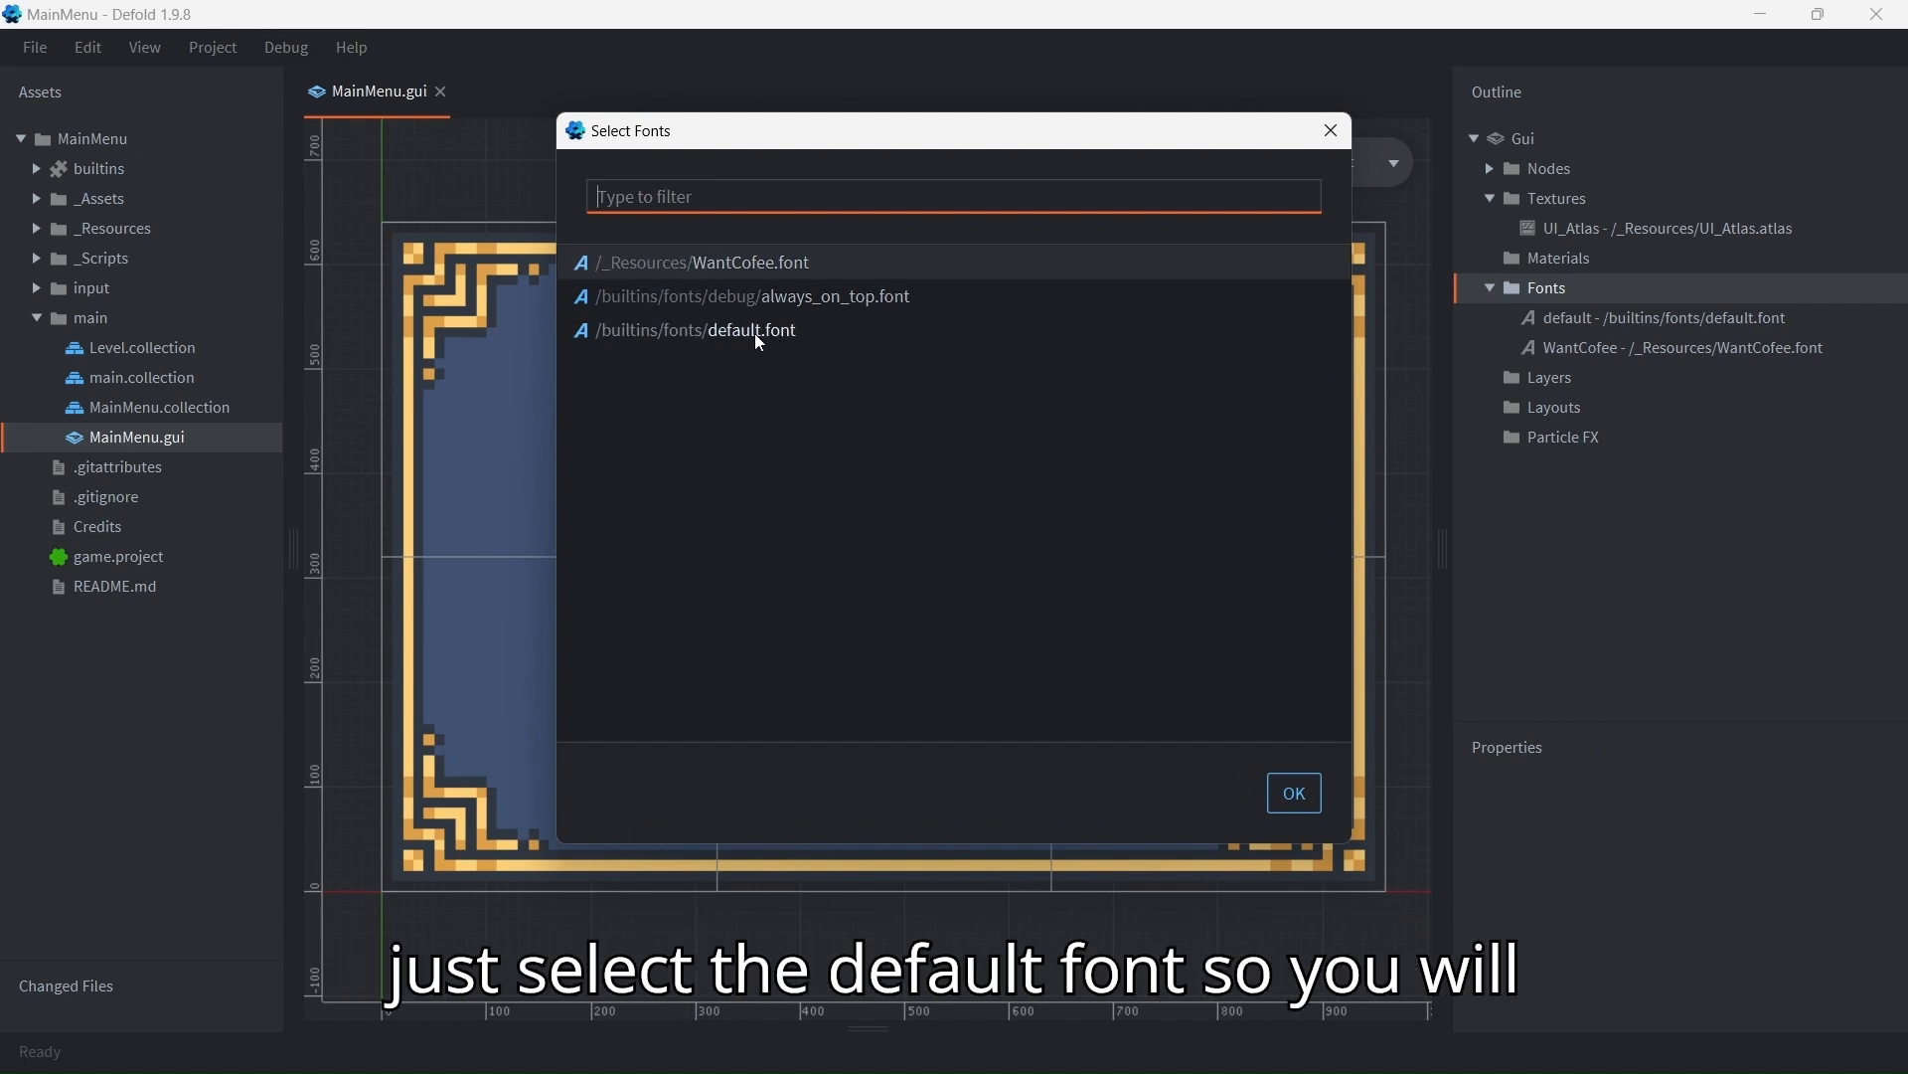
pyautogui.click(1333, 132)
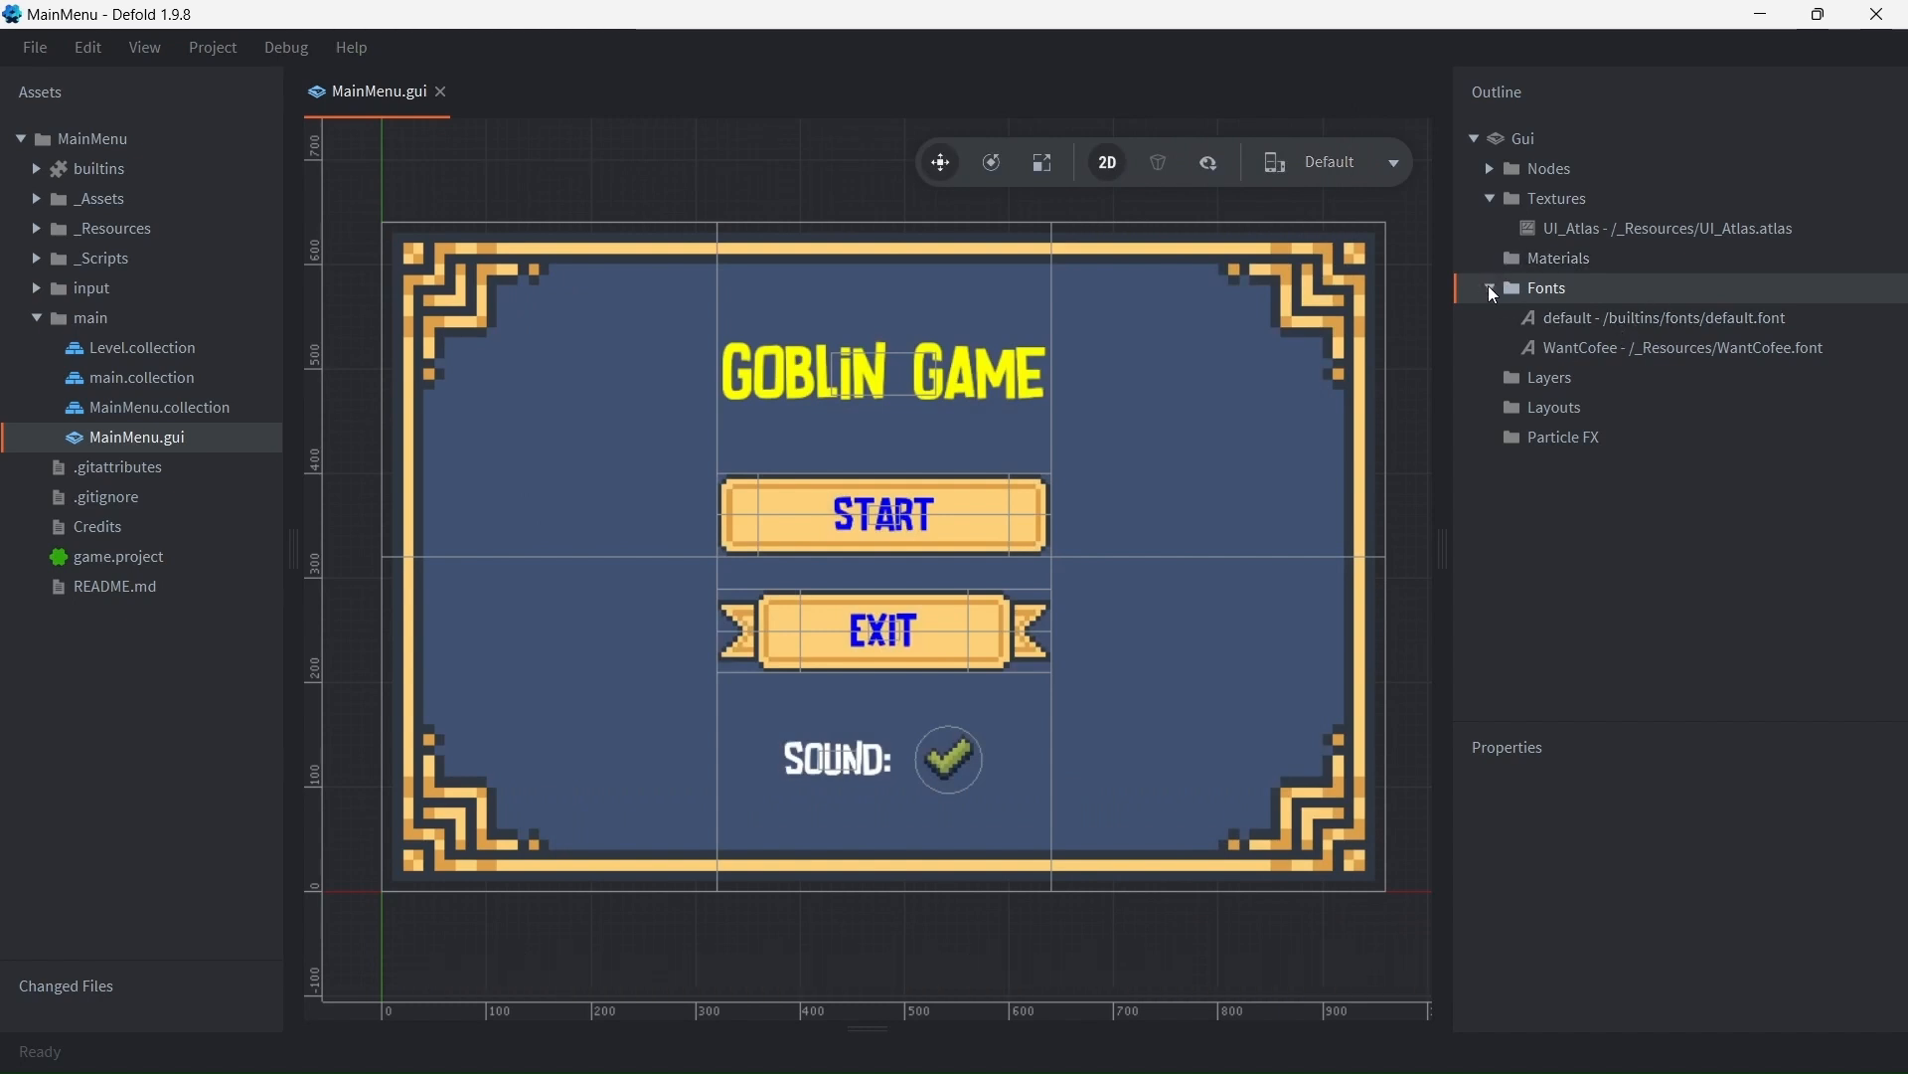
# Step: Collapse the Fonts folder and open the UI_Atlas texture's atlas file
pyautogui.click(1492, 290)
pyautogui.click(1542, 204)
pyautogui.doubleClick(1584, 229)
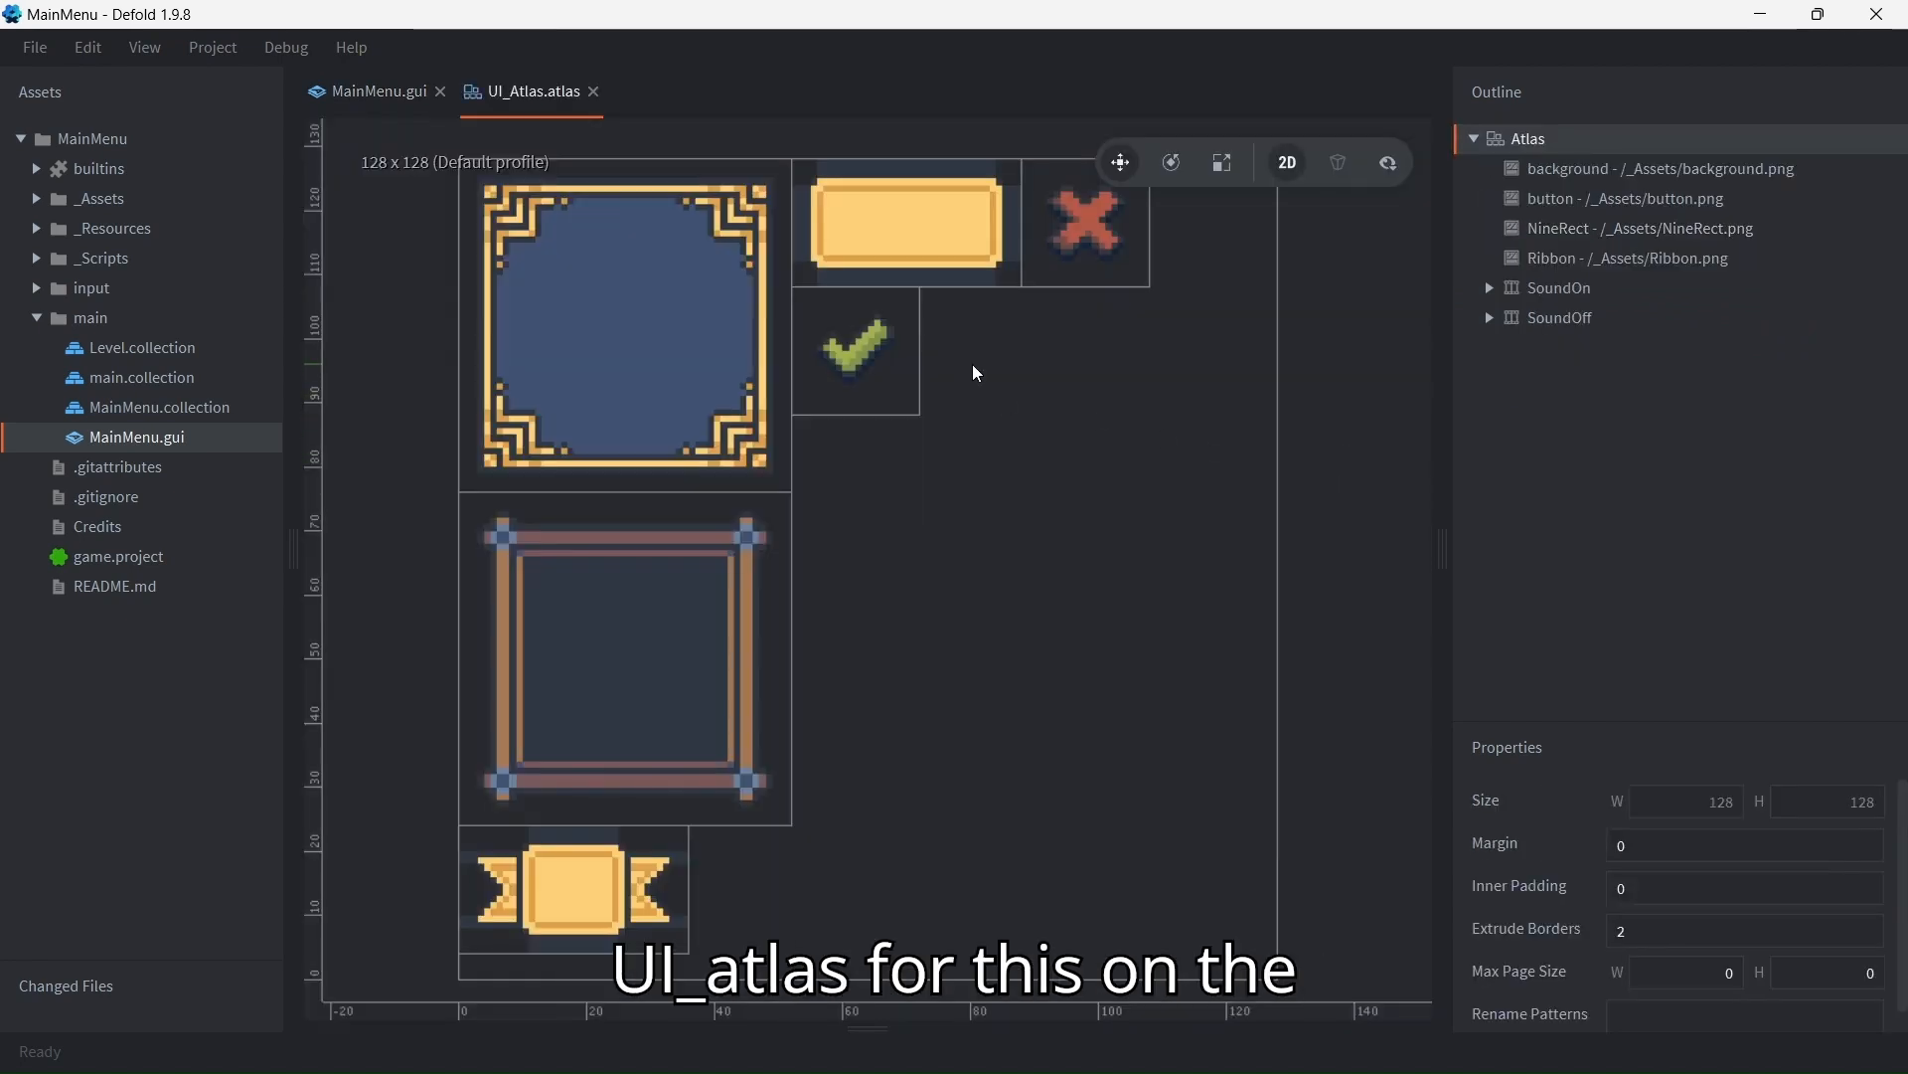
# Step: Expand the _Resources folder and view the resource types that can be created there
pyautogui.click(35, 229)
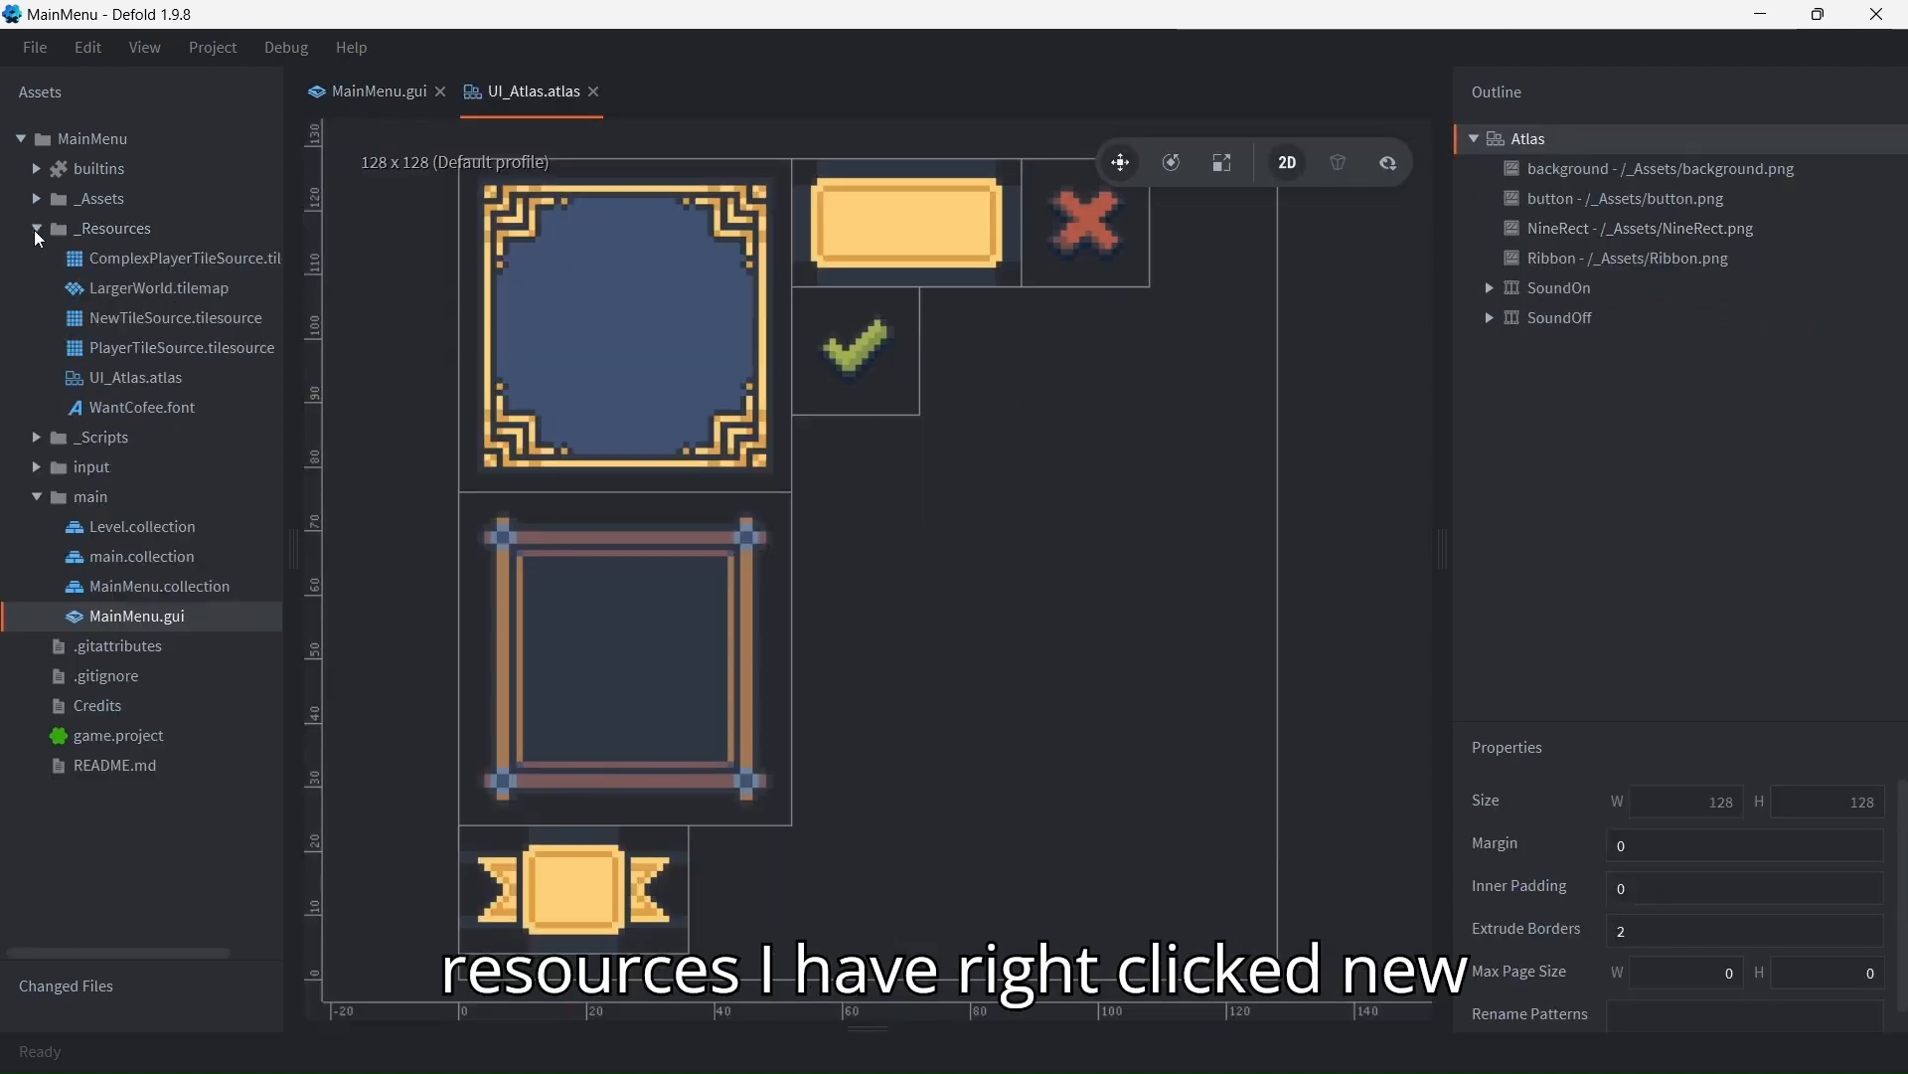
pyautogui.rightClick(78, 232)
pyautogui.moveTo(201, 461)
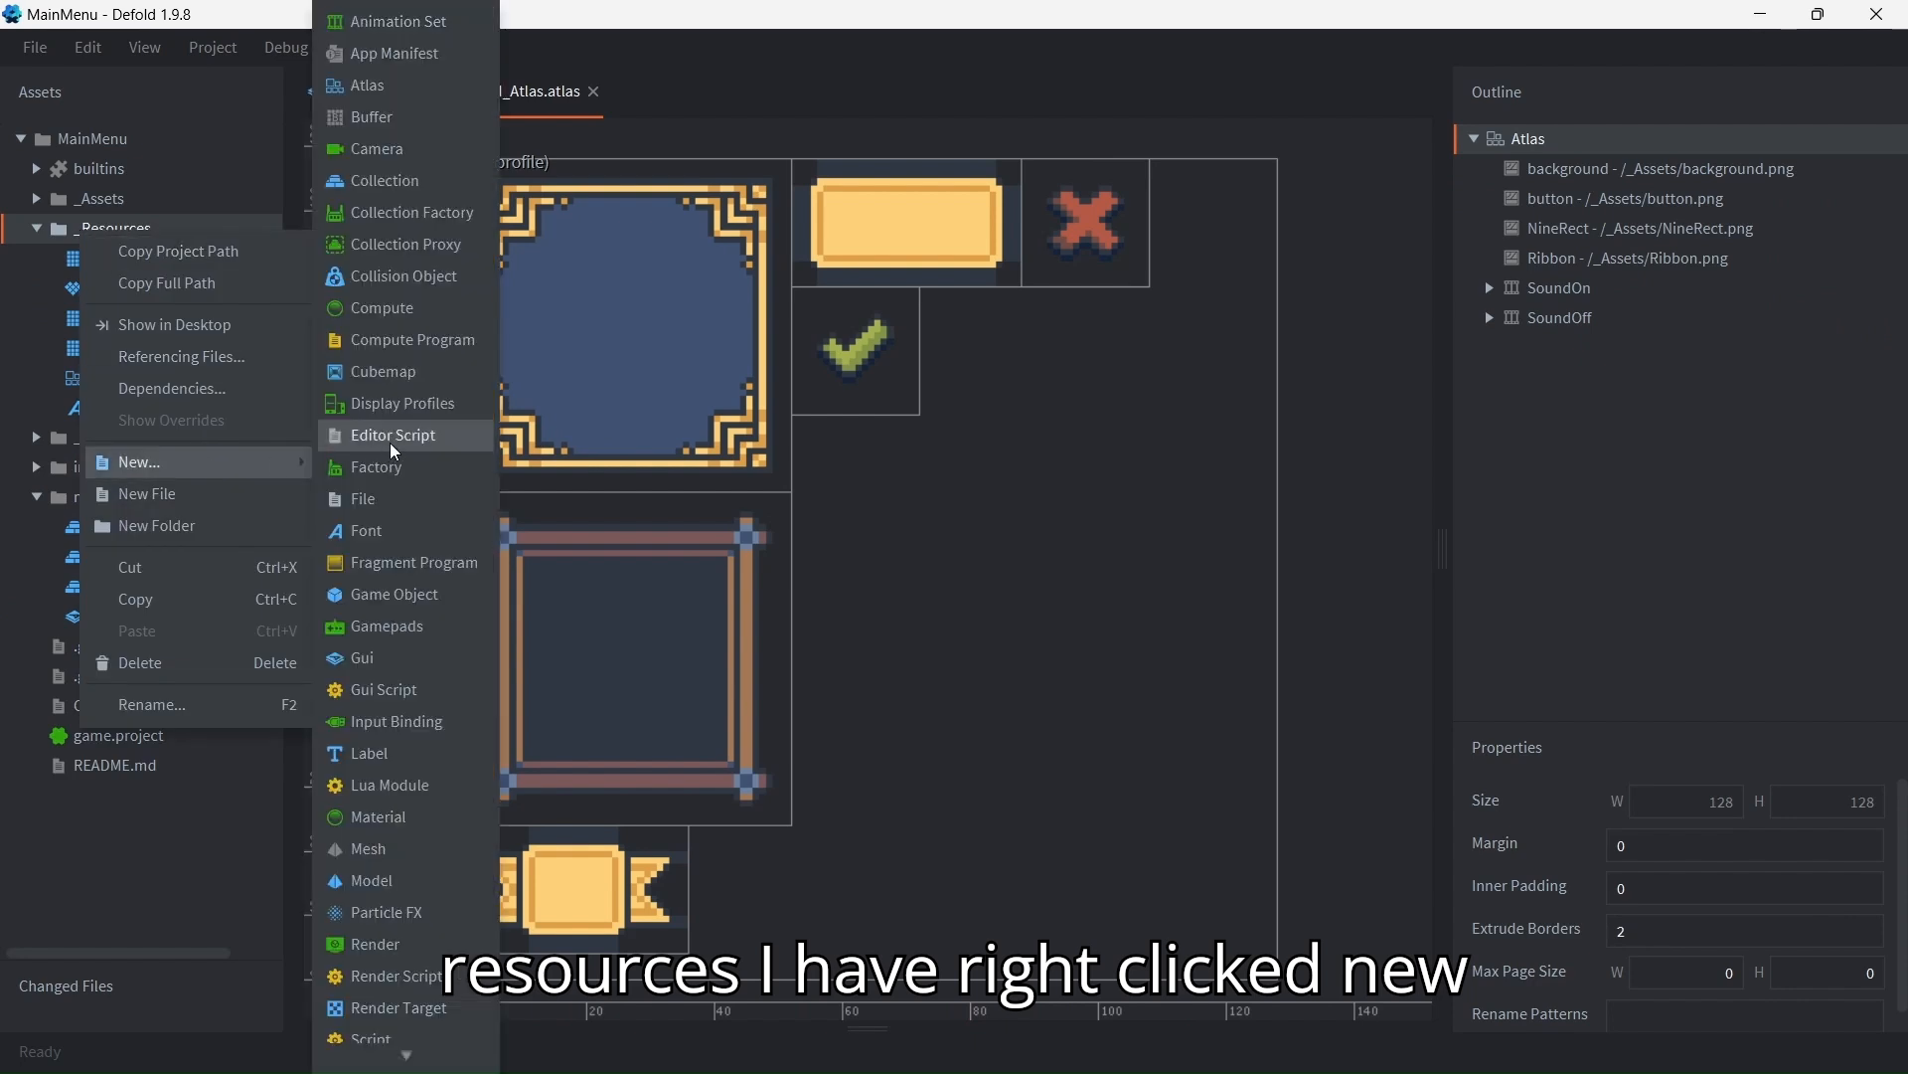
pyautogui.click(1043, 532)
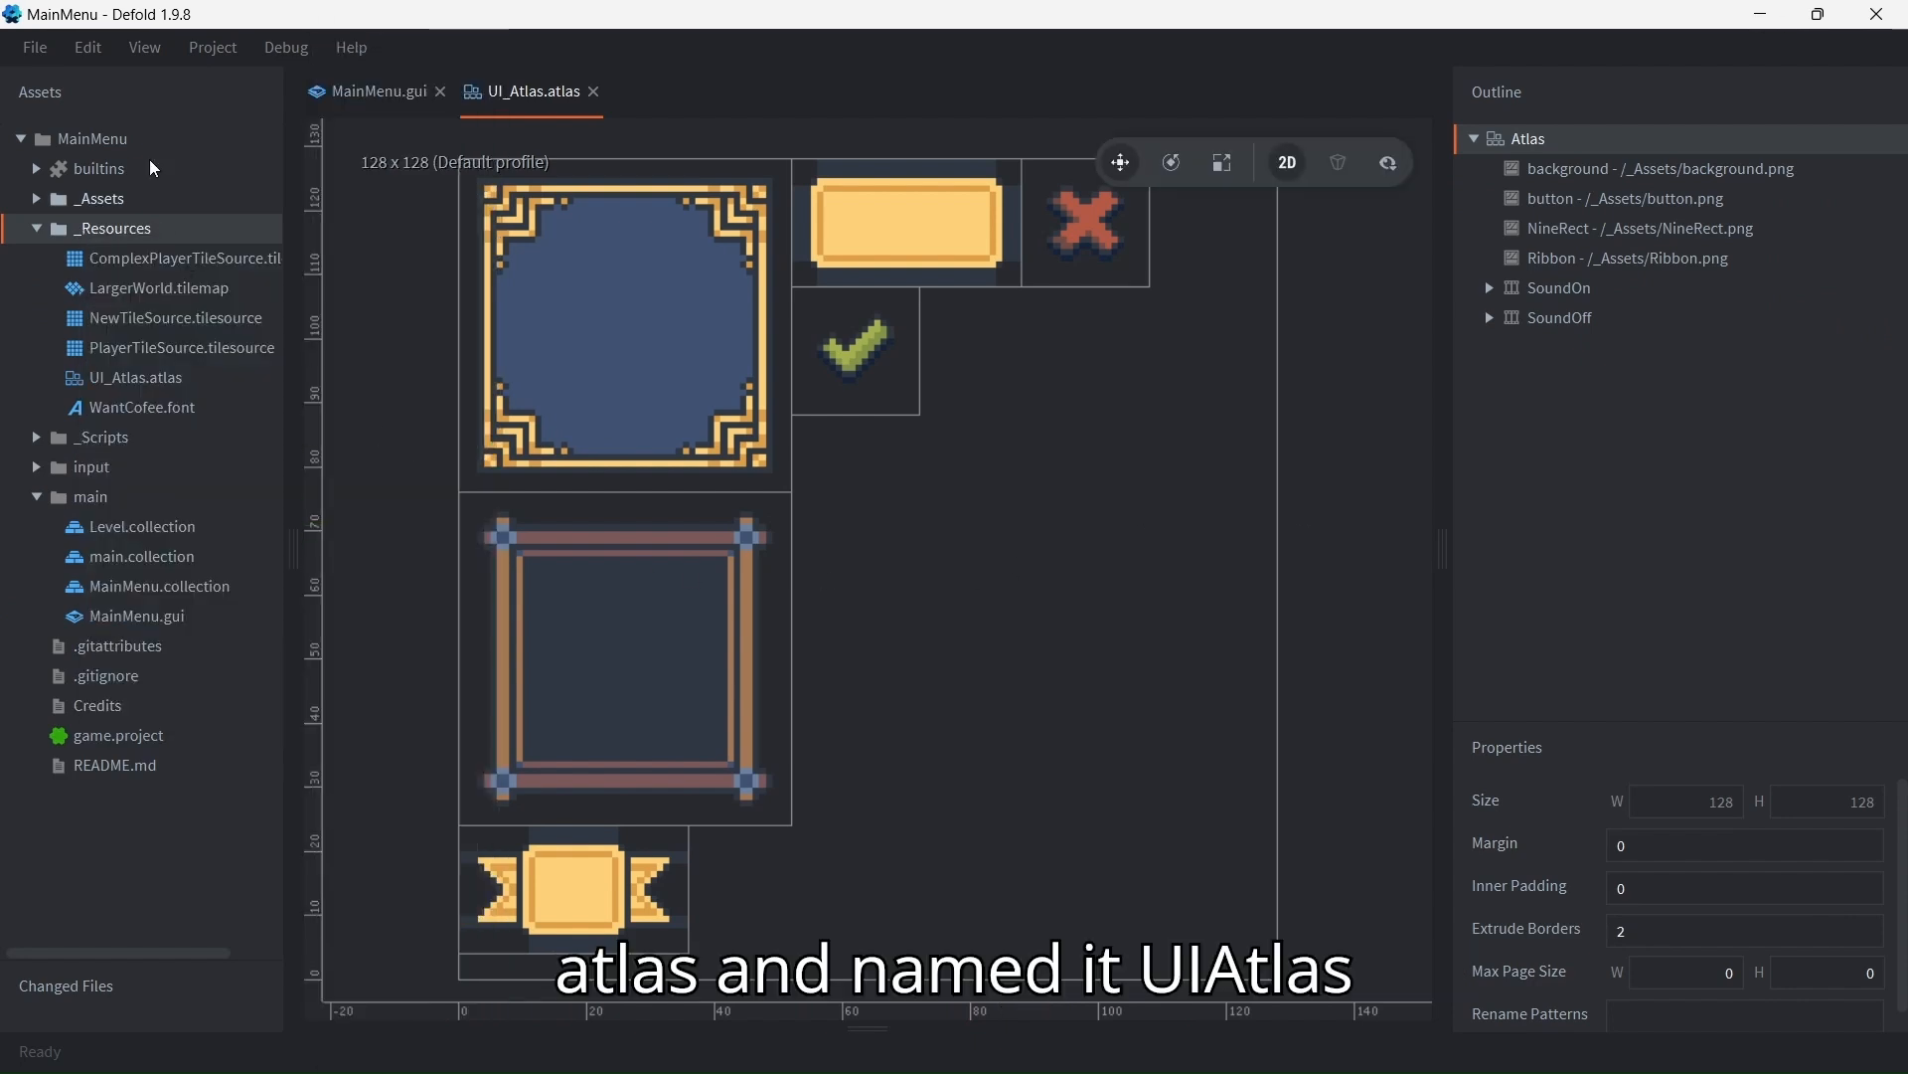
# Step: View the images available for the atlas and its option for adding an animation group, without adding anything
pyautogui.rightClick(1529, 151)
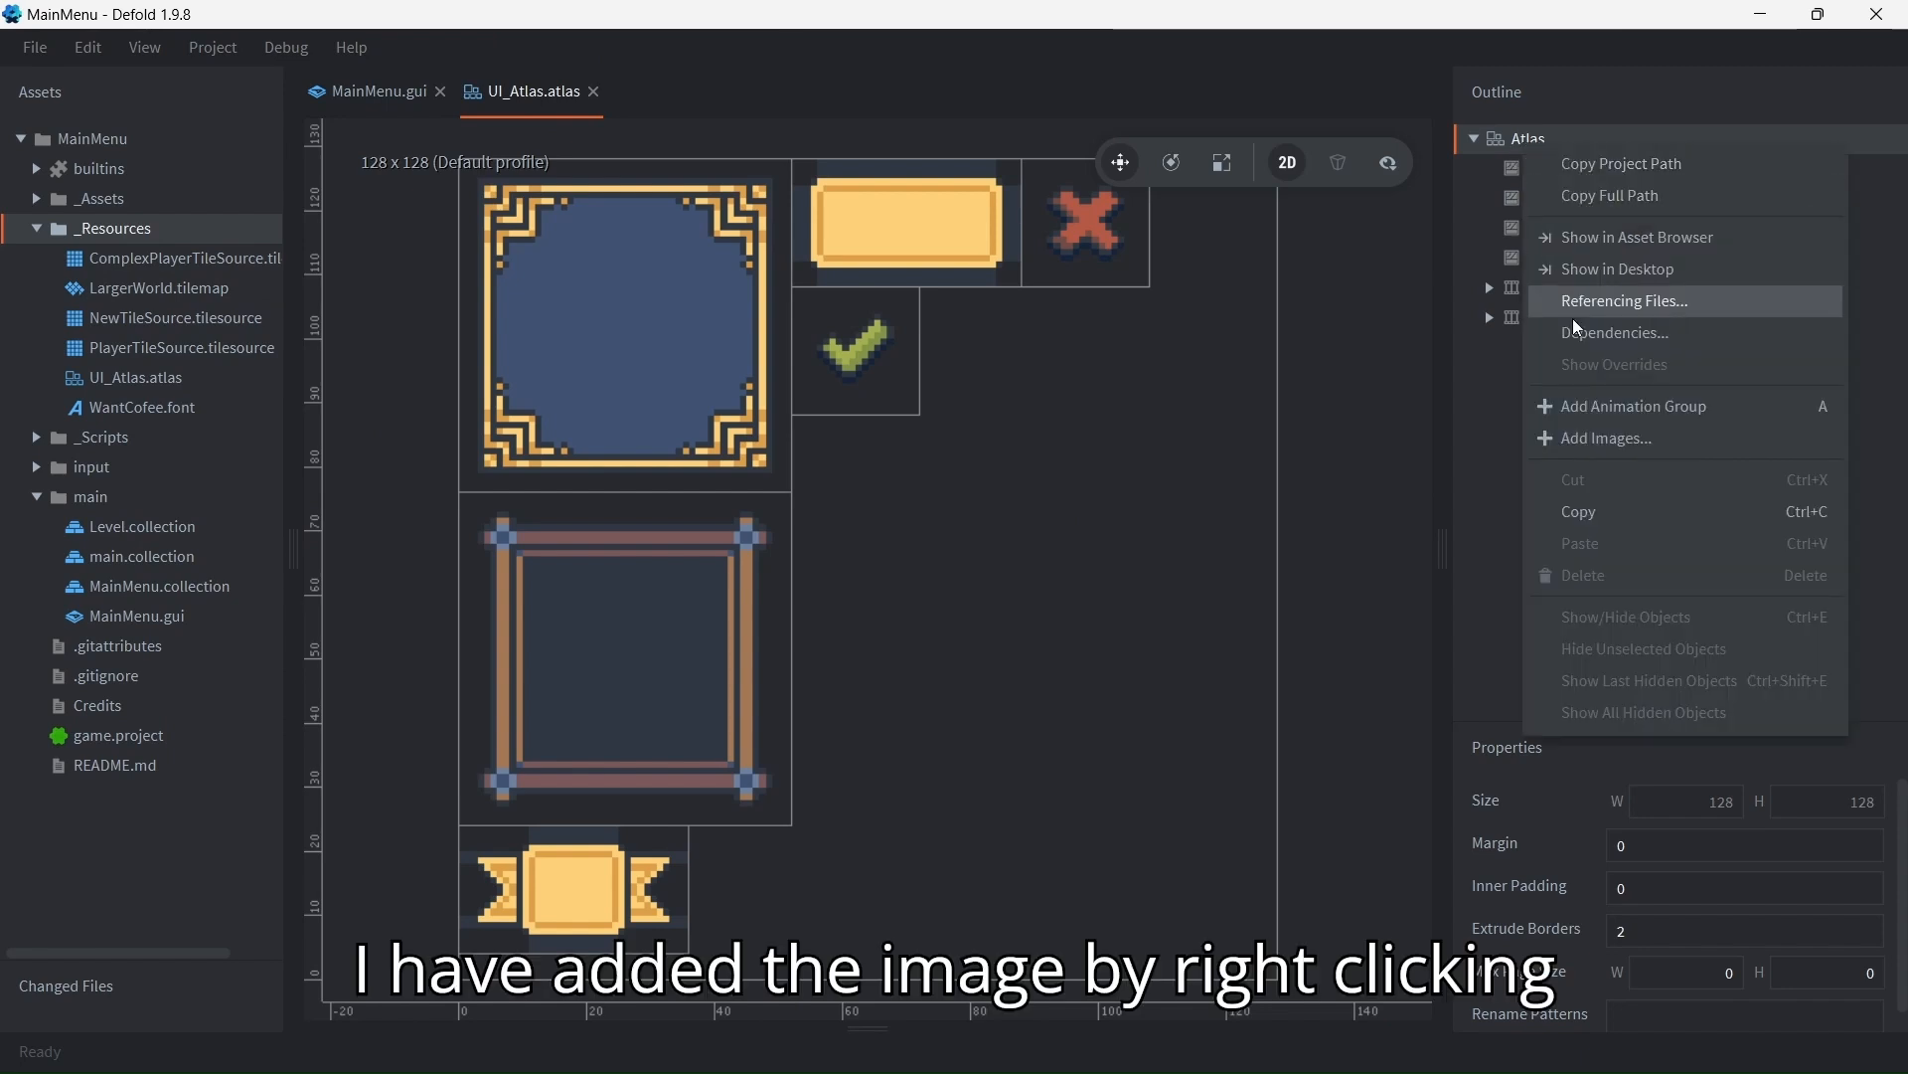
pyautogui.click(1633, 444)
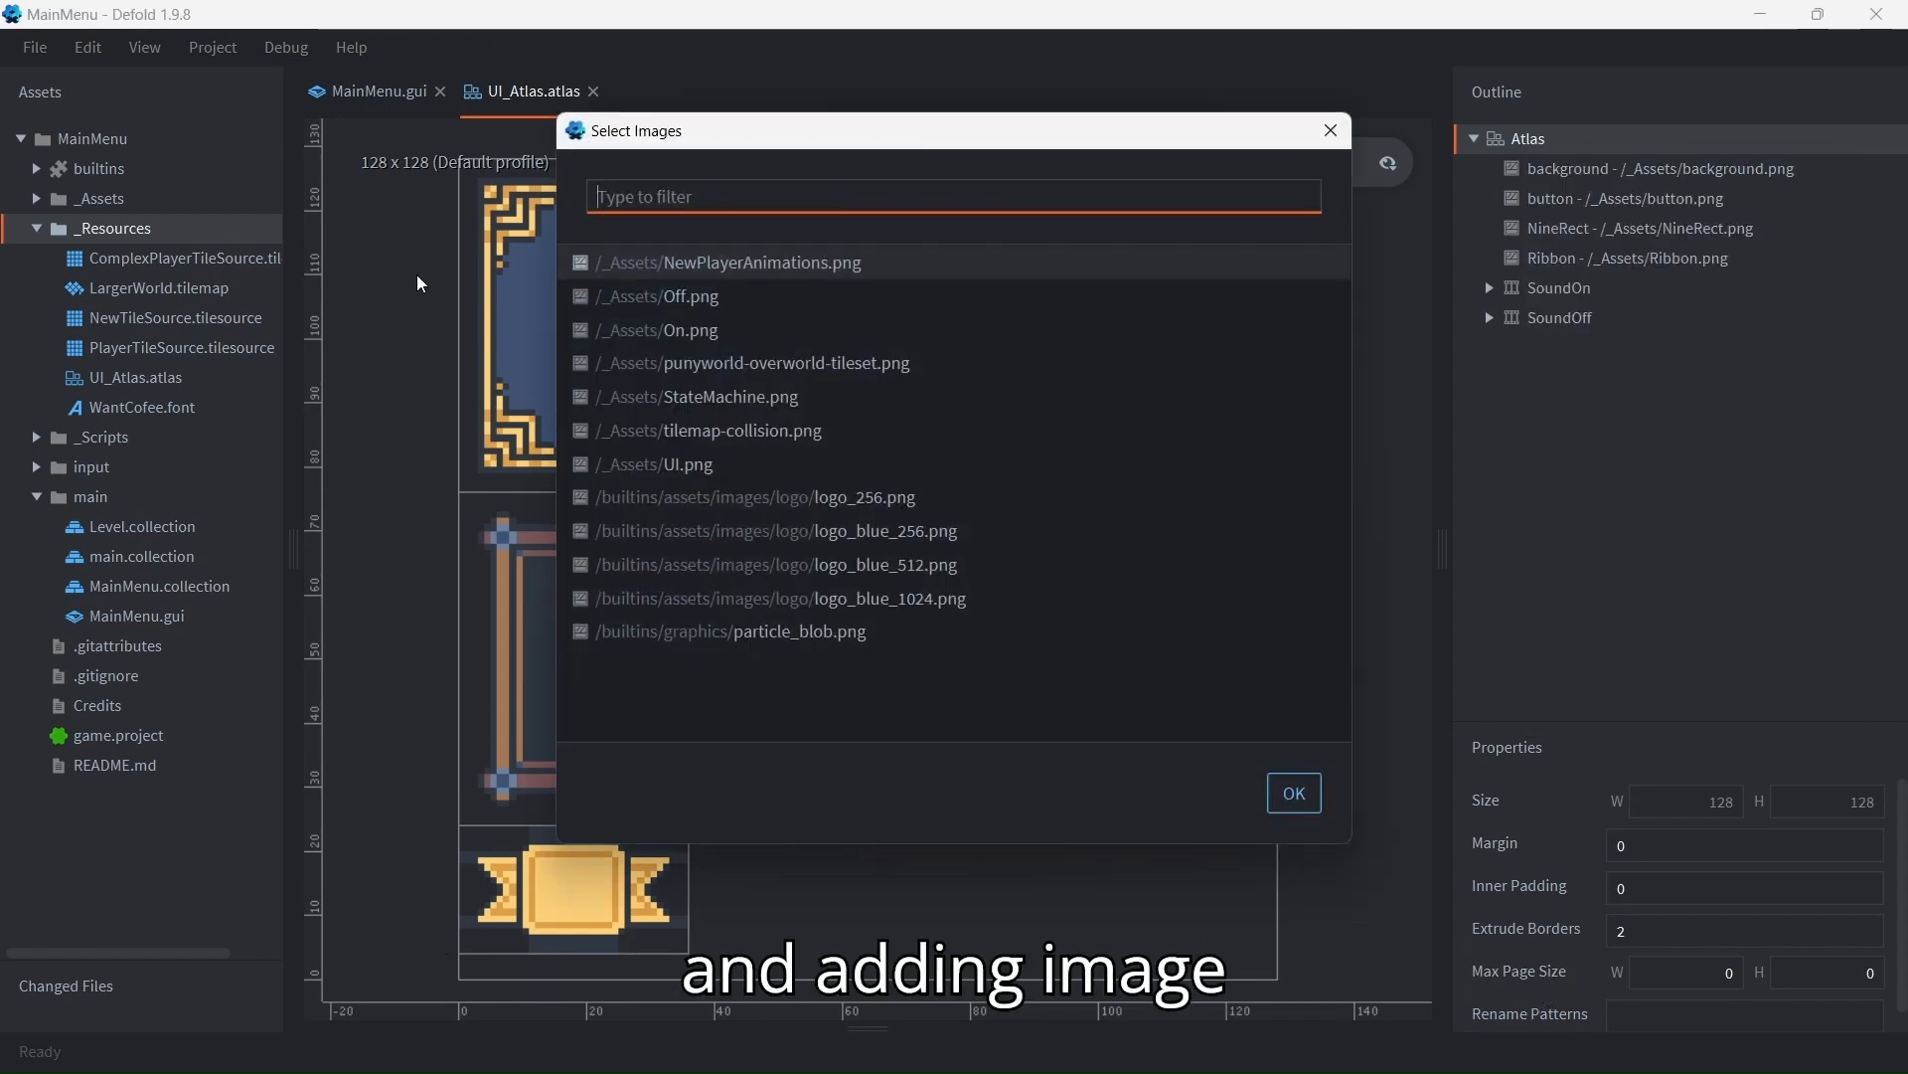
pyautogui.click(1331, 130)
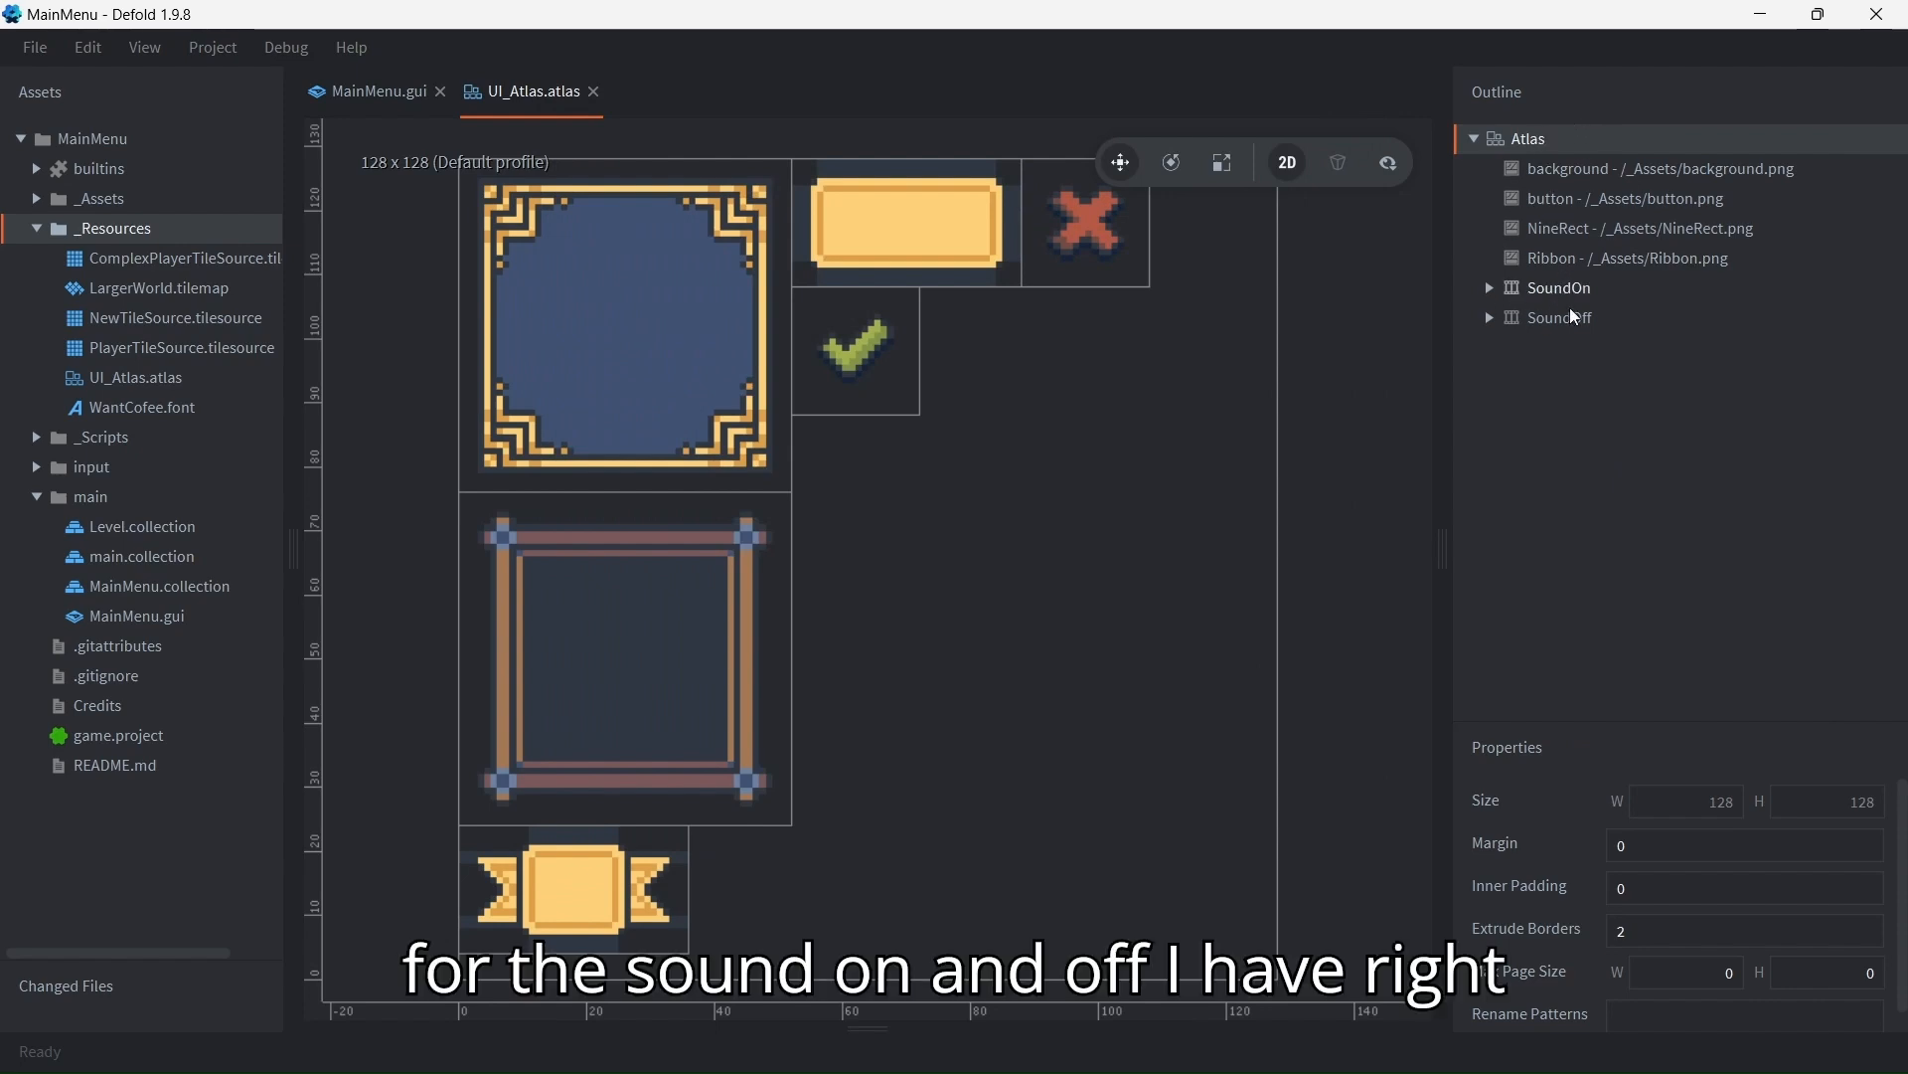
pyautogui.rightClick(1544, 148)
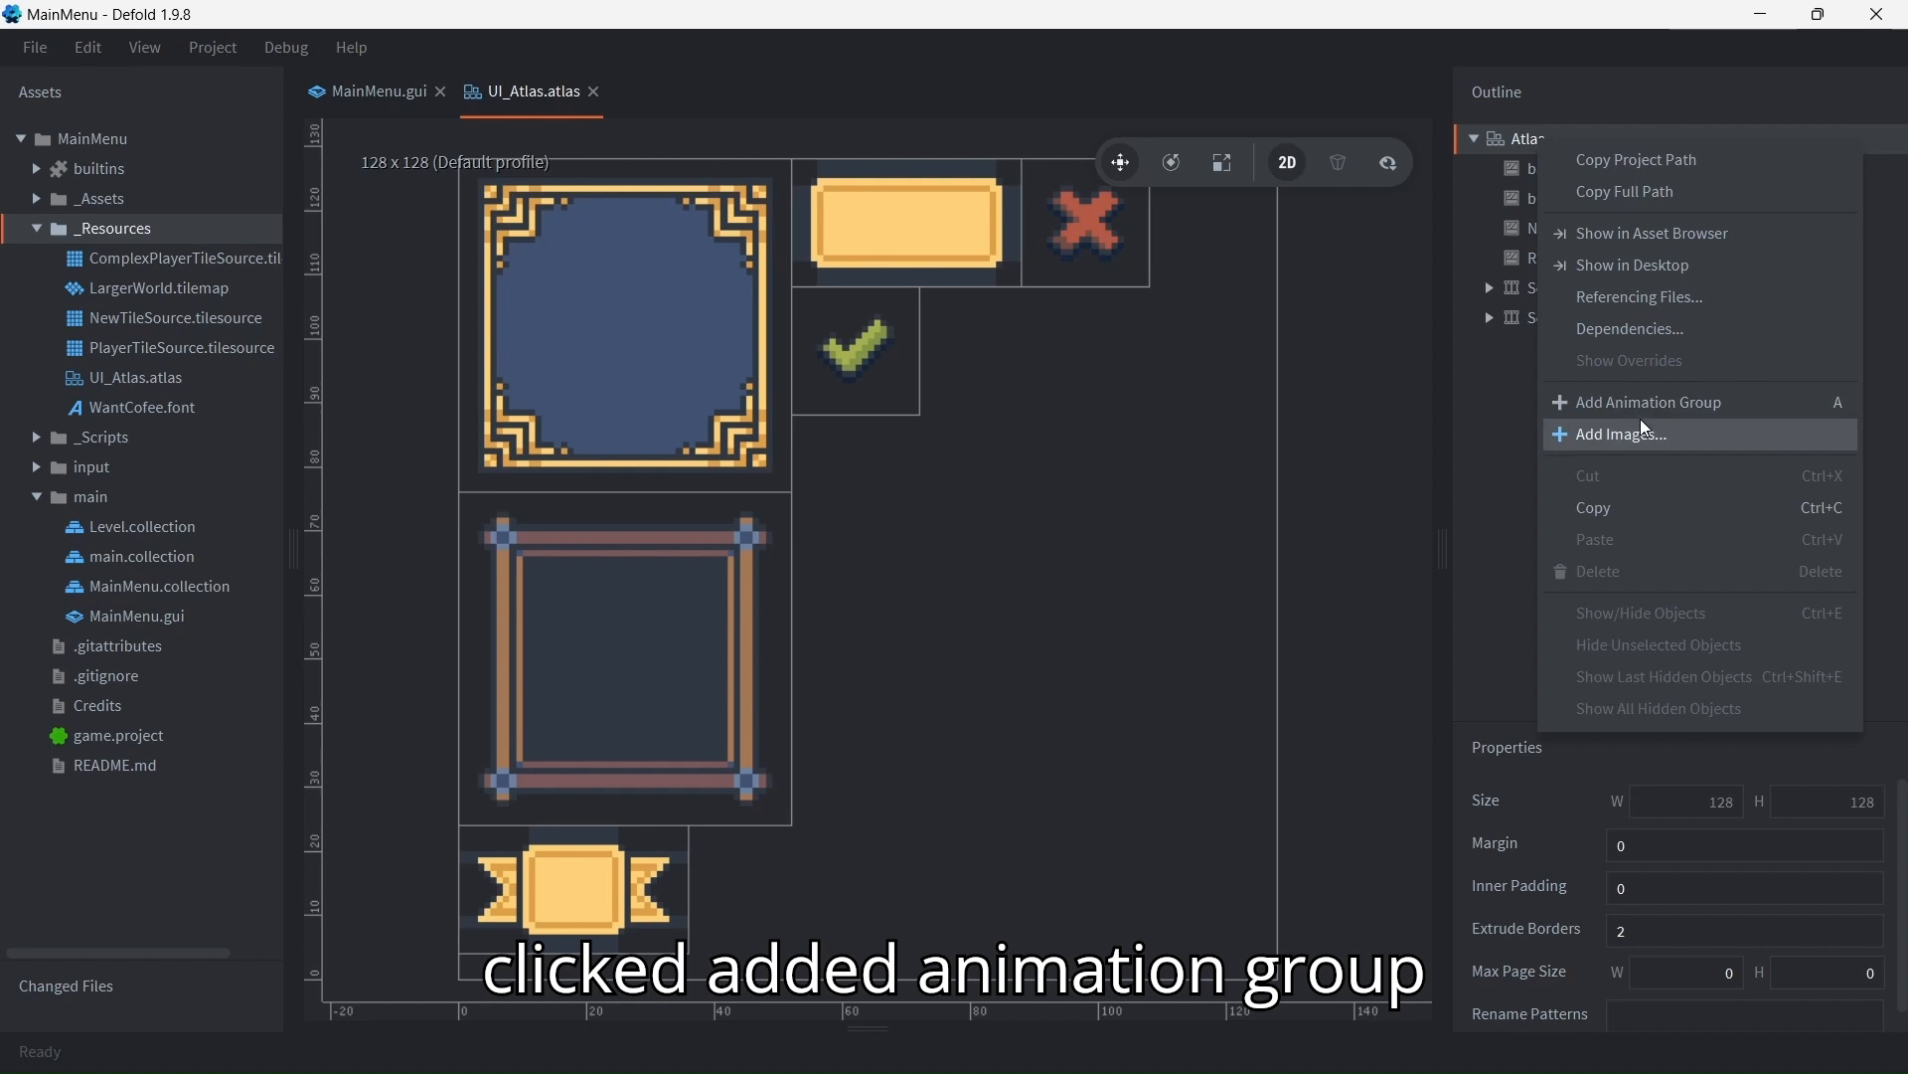
pyautogui.click(1431, 378)
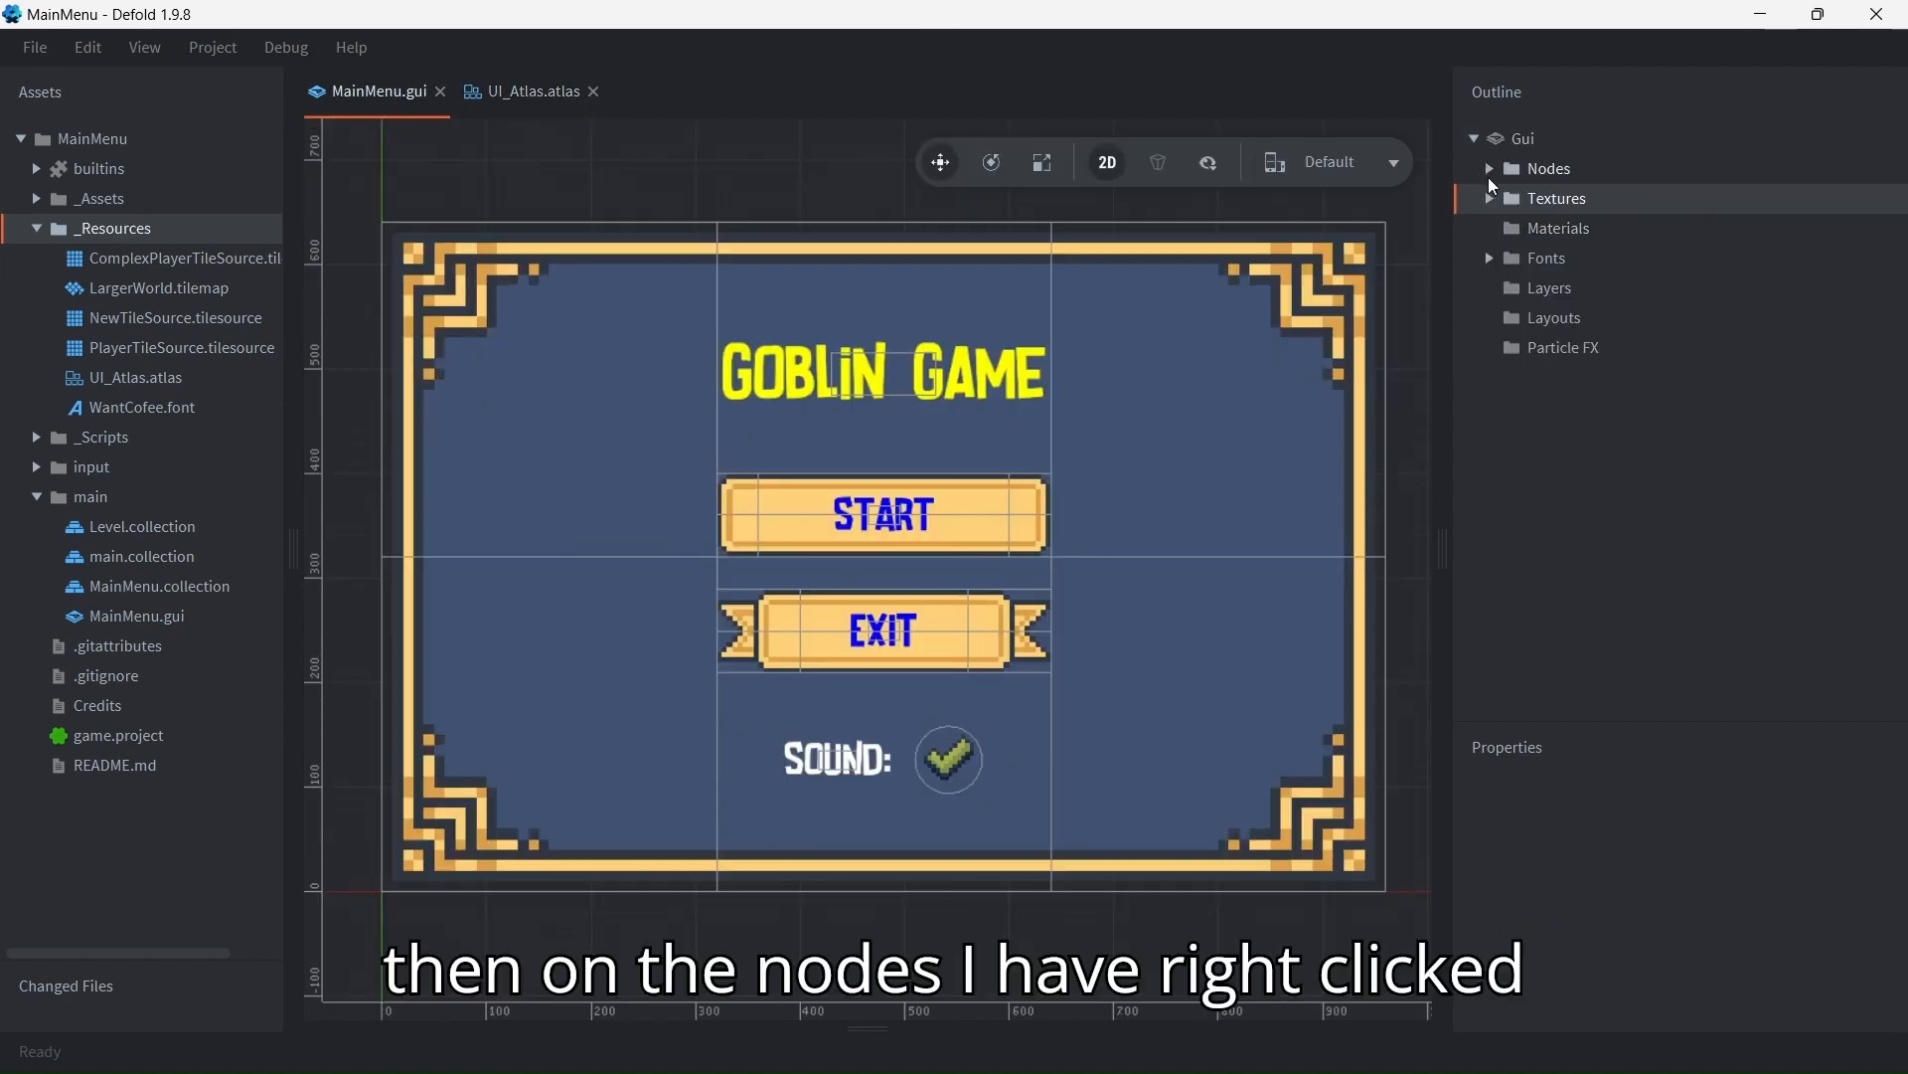
# Step: Expand the Nodes folder in MainMenu.gui and view the node types that can be added
pyautogui.click(1490, 168)
pyautogui.click(1557, 176)
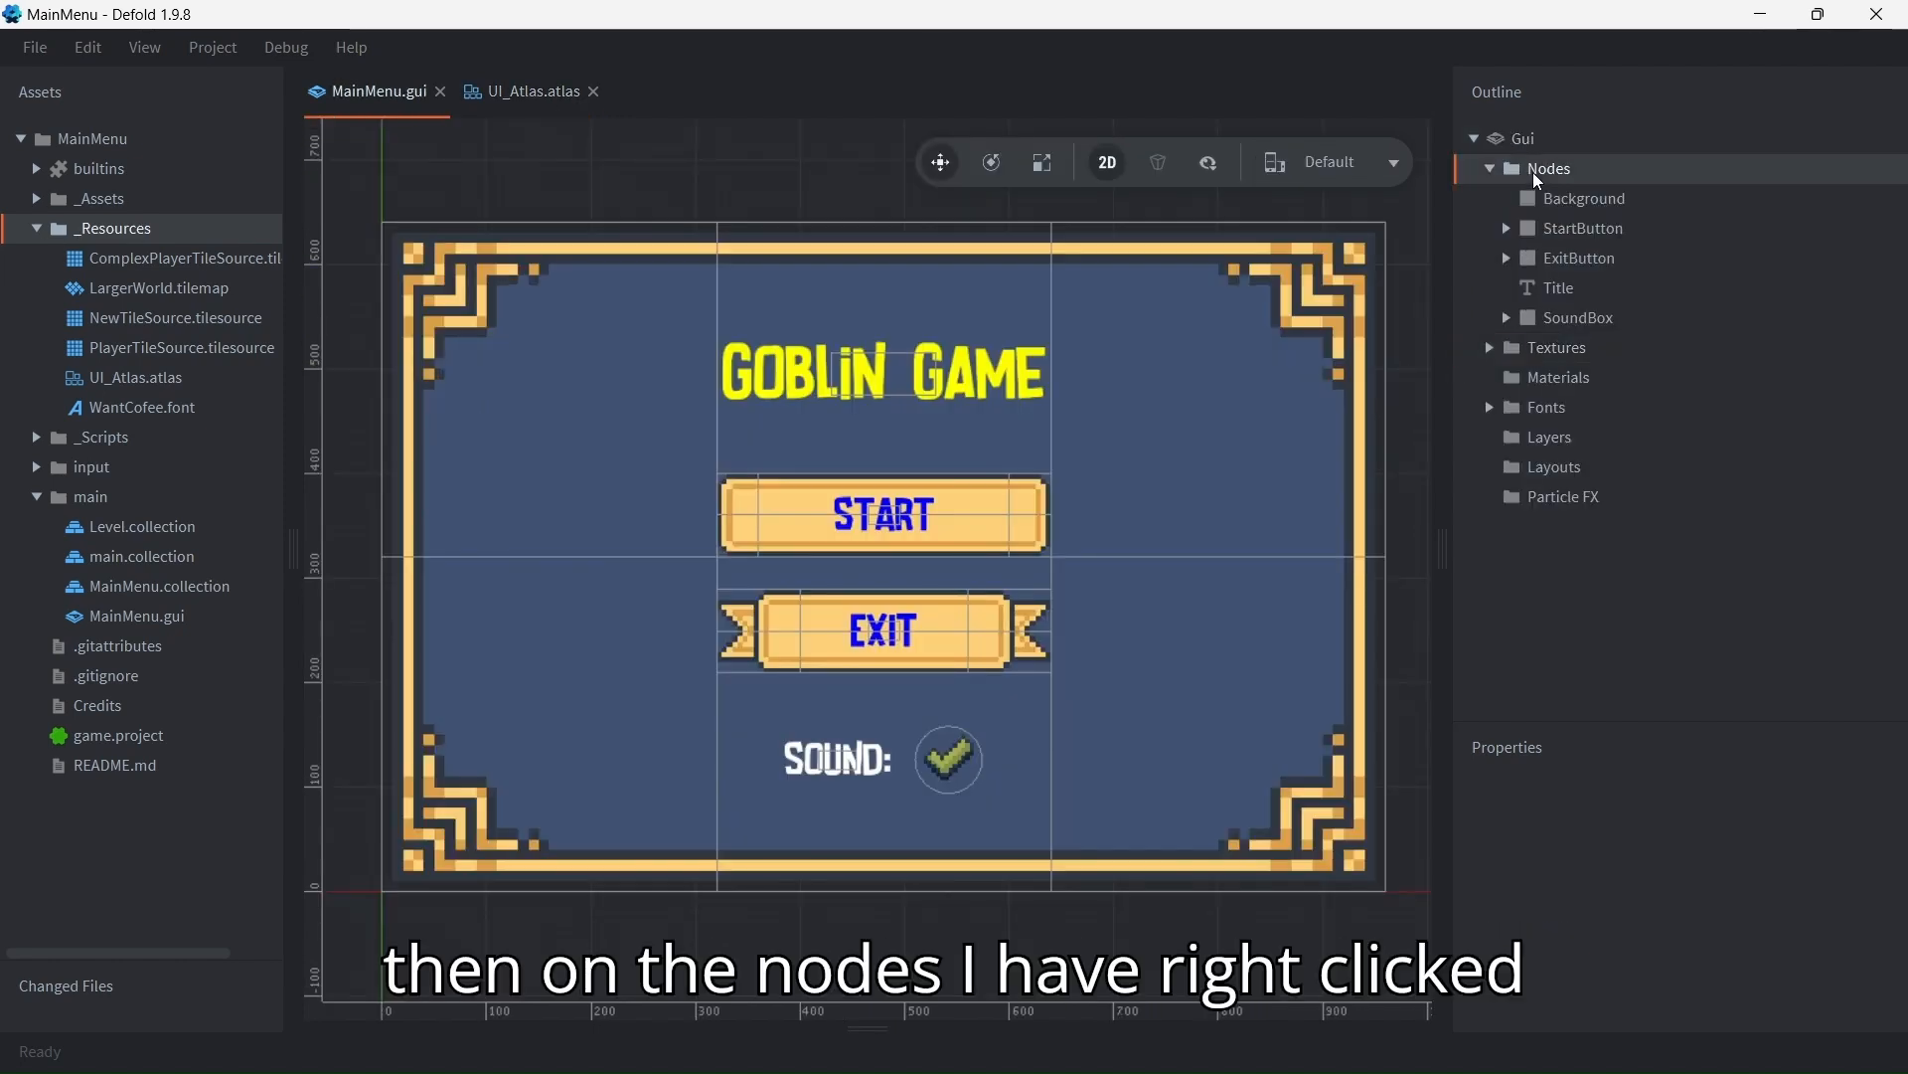
pyautogui.rightClick(1557, 176)
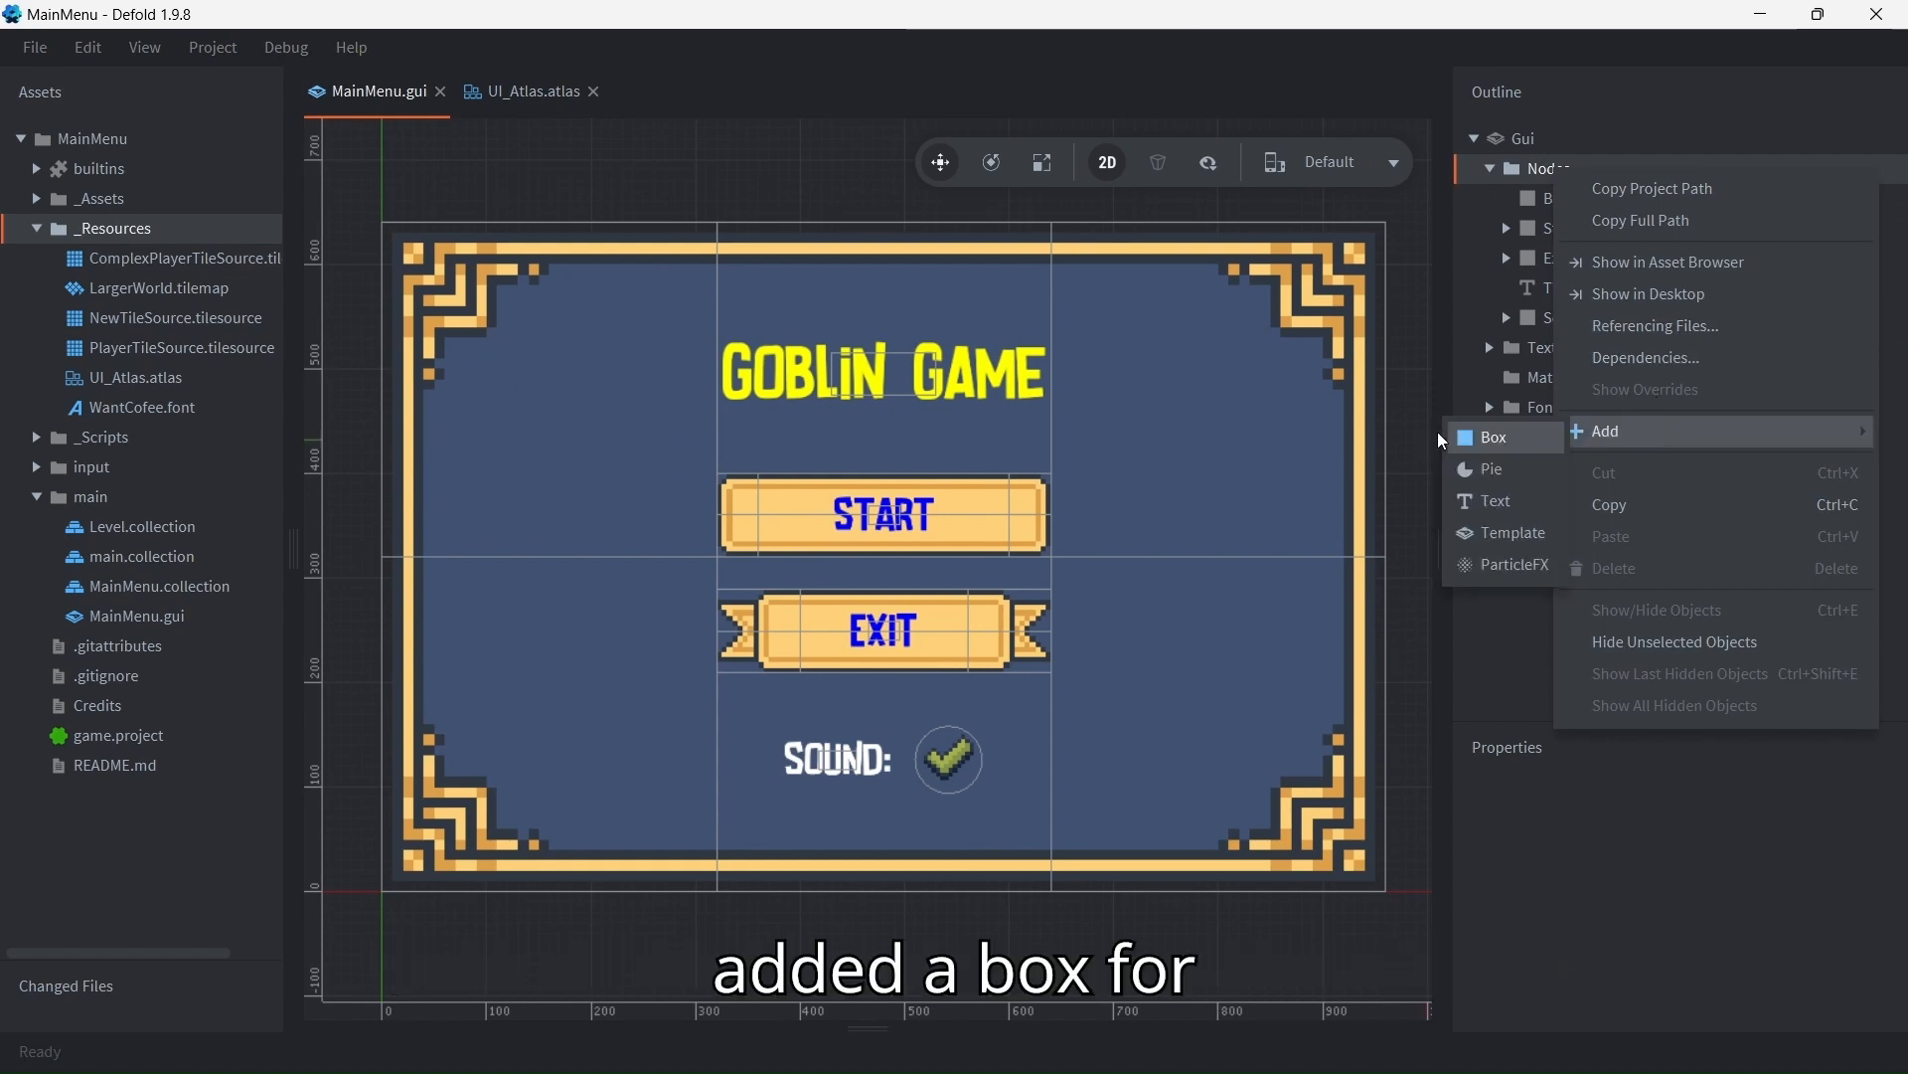
# Step: Set the Background node's size to 960 in X and 640 in Y
pyautogui.click(1534, 198)
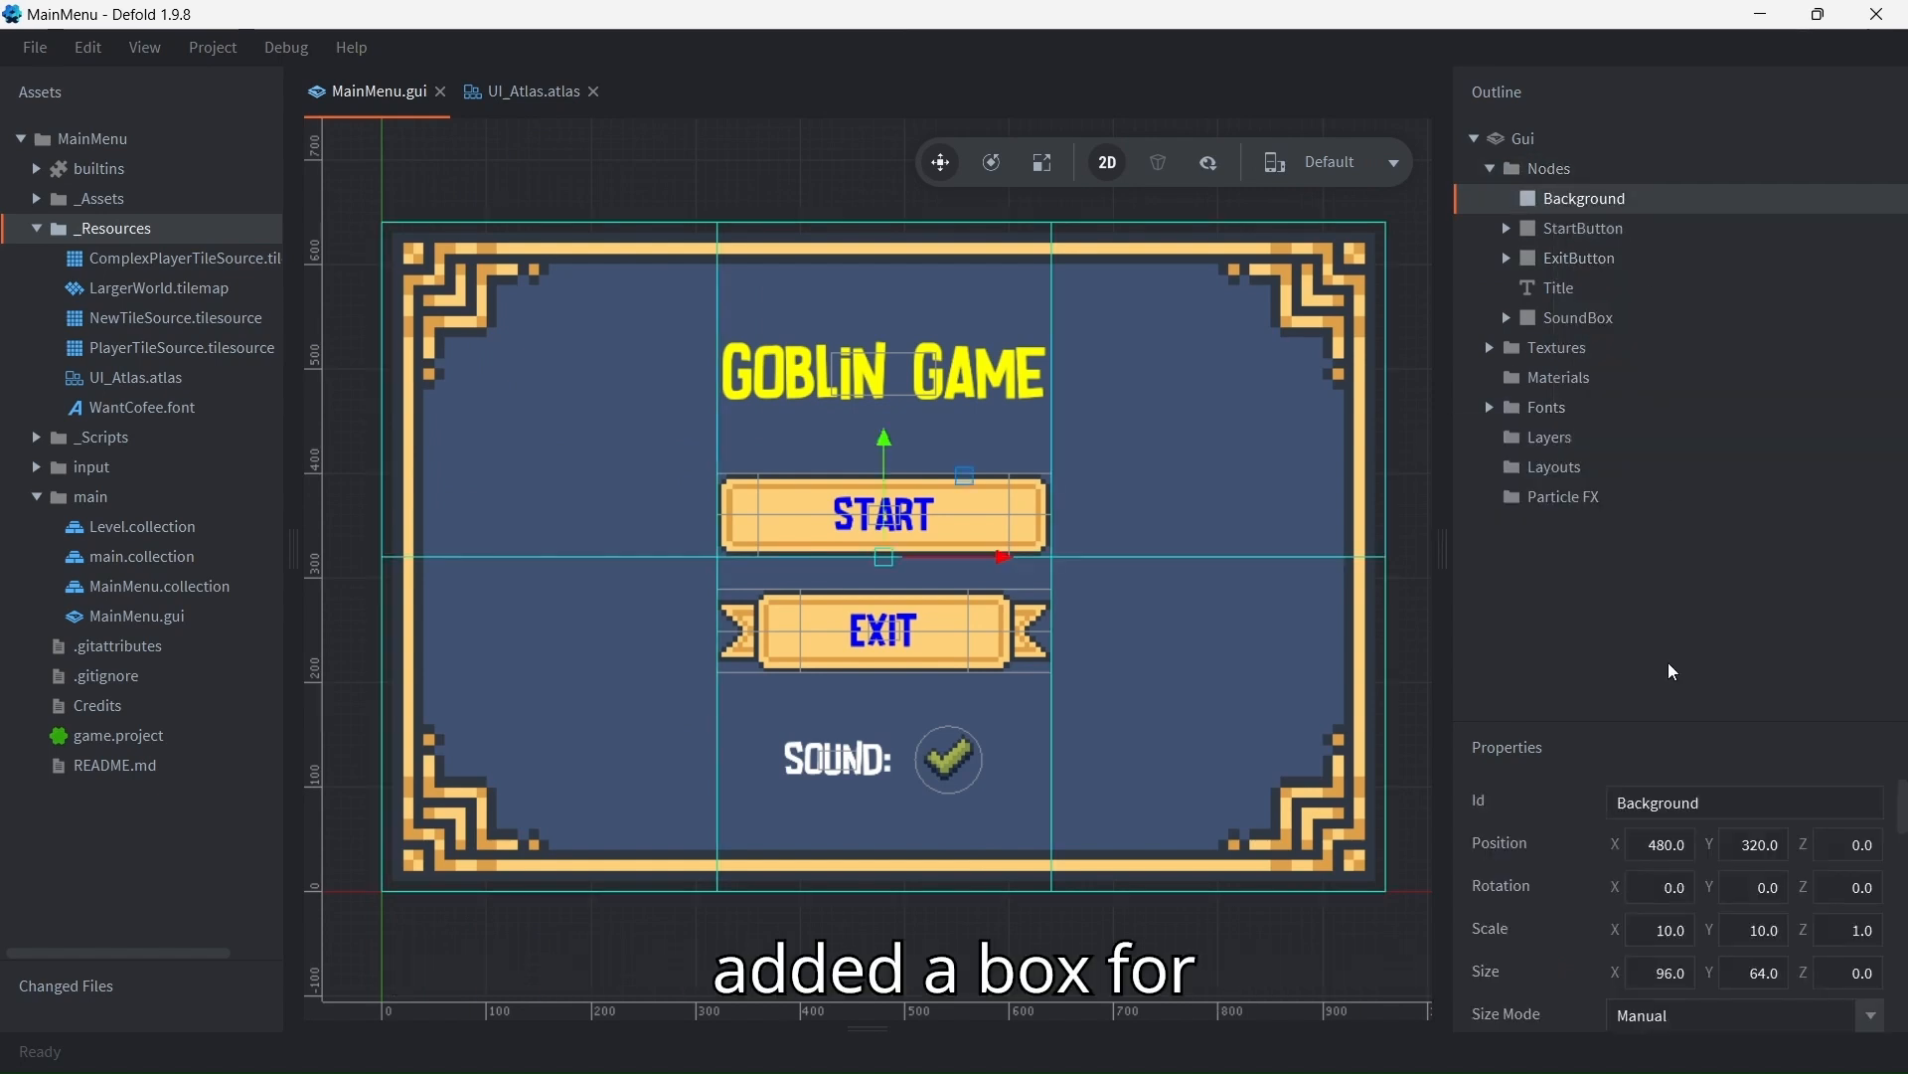
pyautogui.moveTo(1672, 722); pyautogui.dragTo(1673, 340)
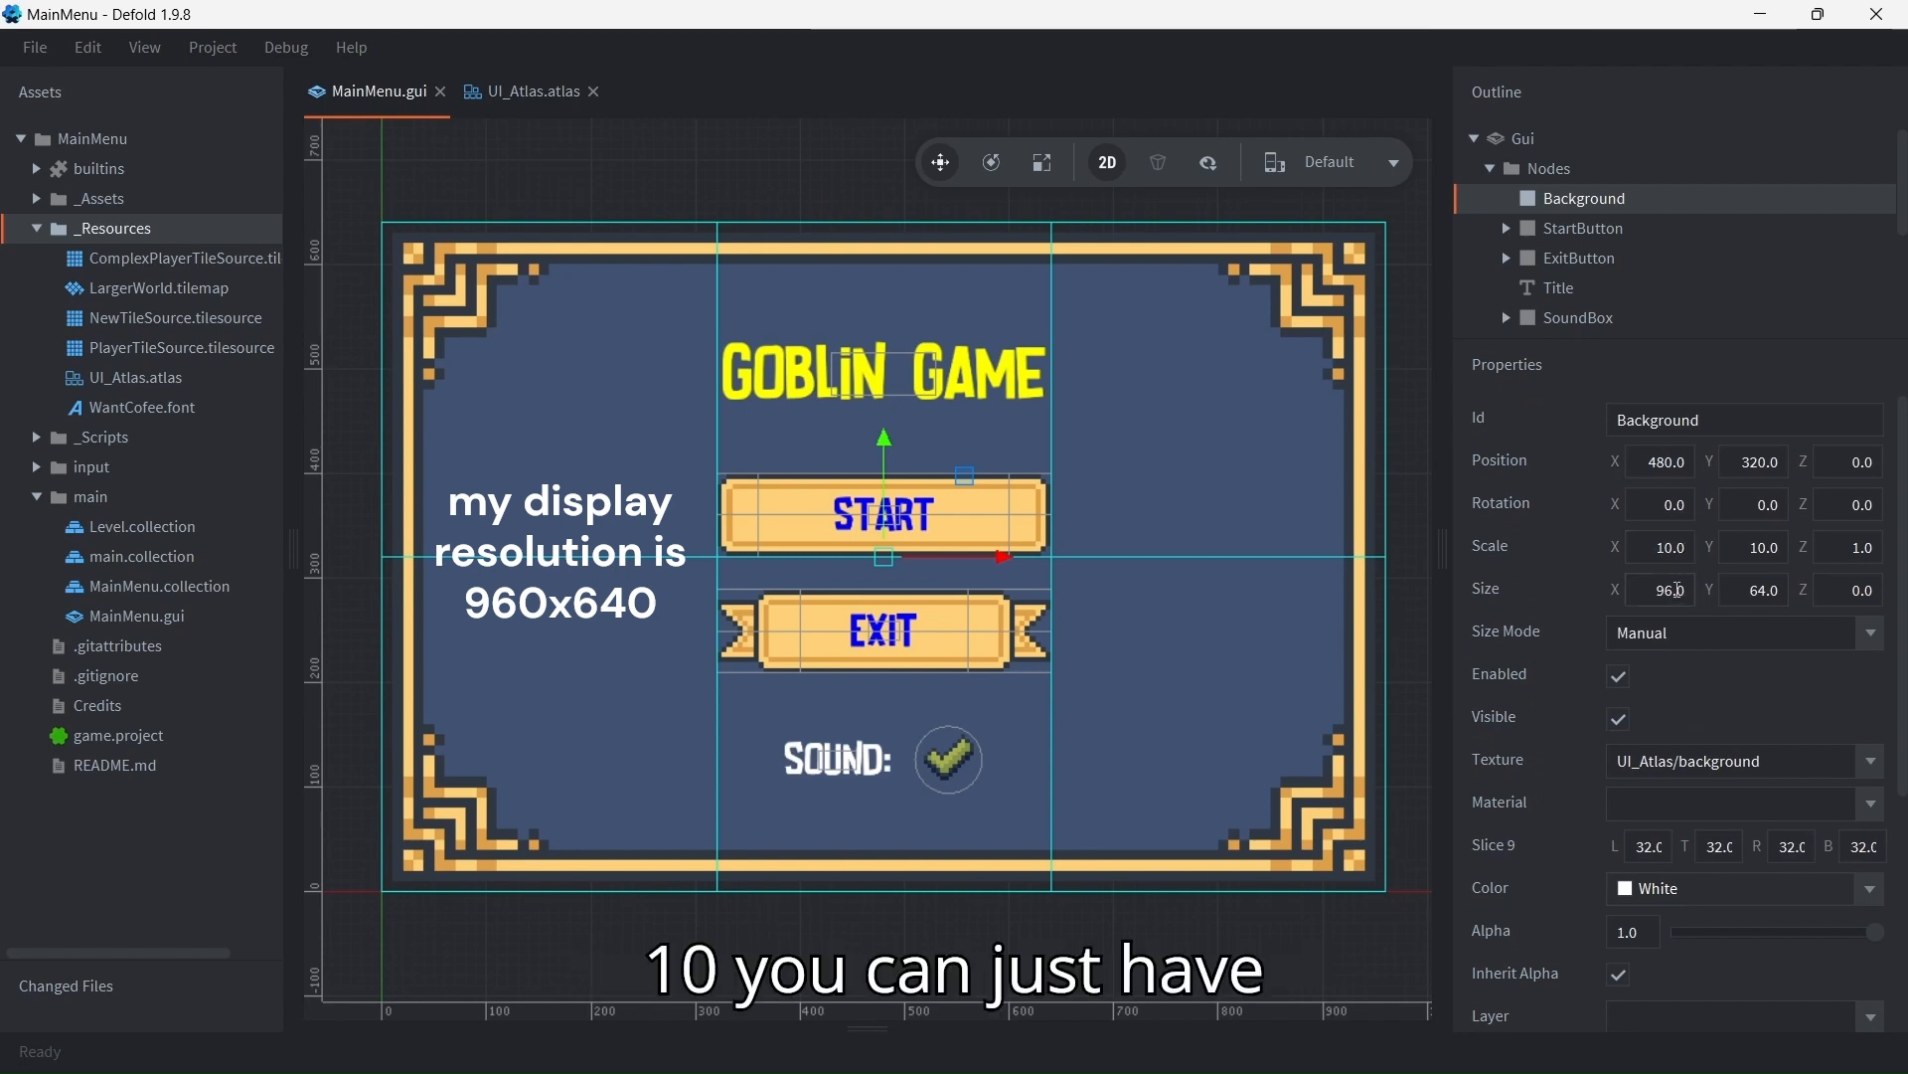
pyautogui.click(1676, 591)
pyautogui.doubleClick(1675, 591)
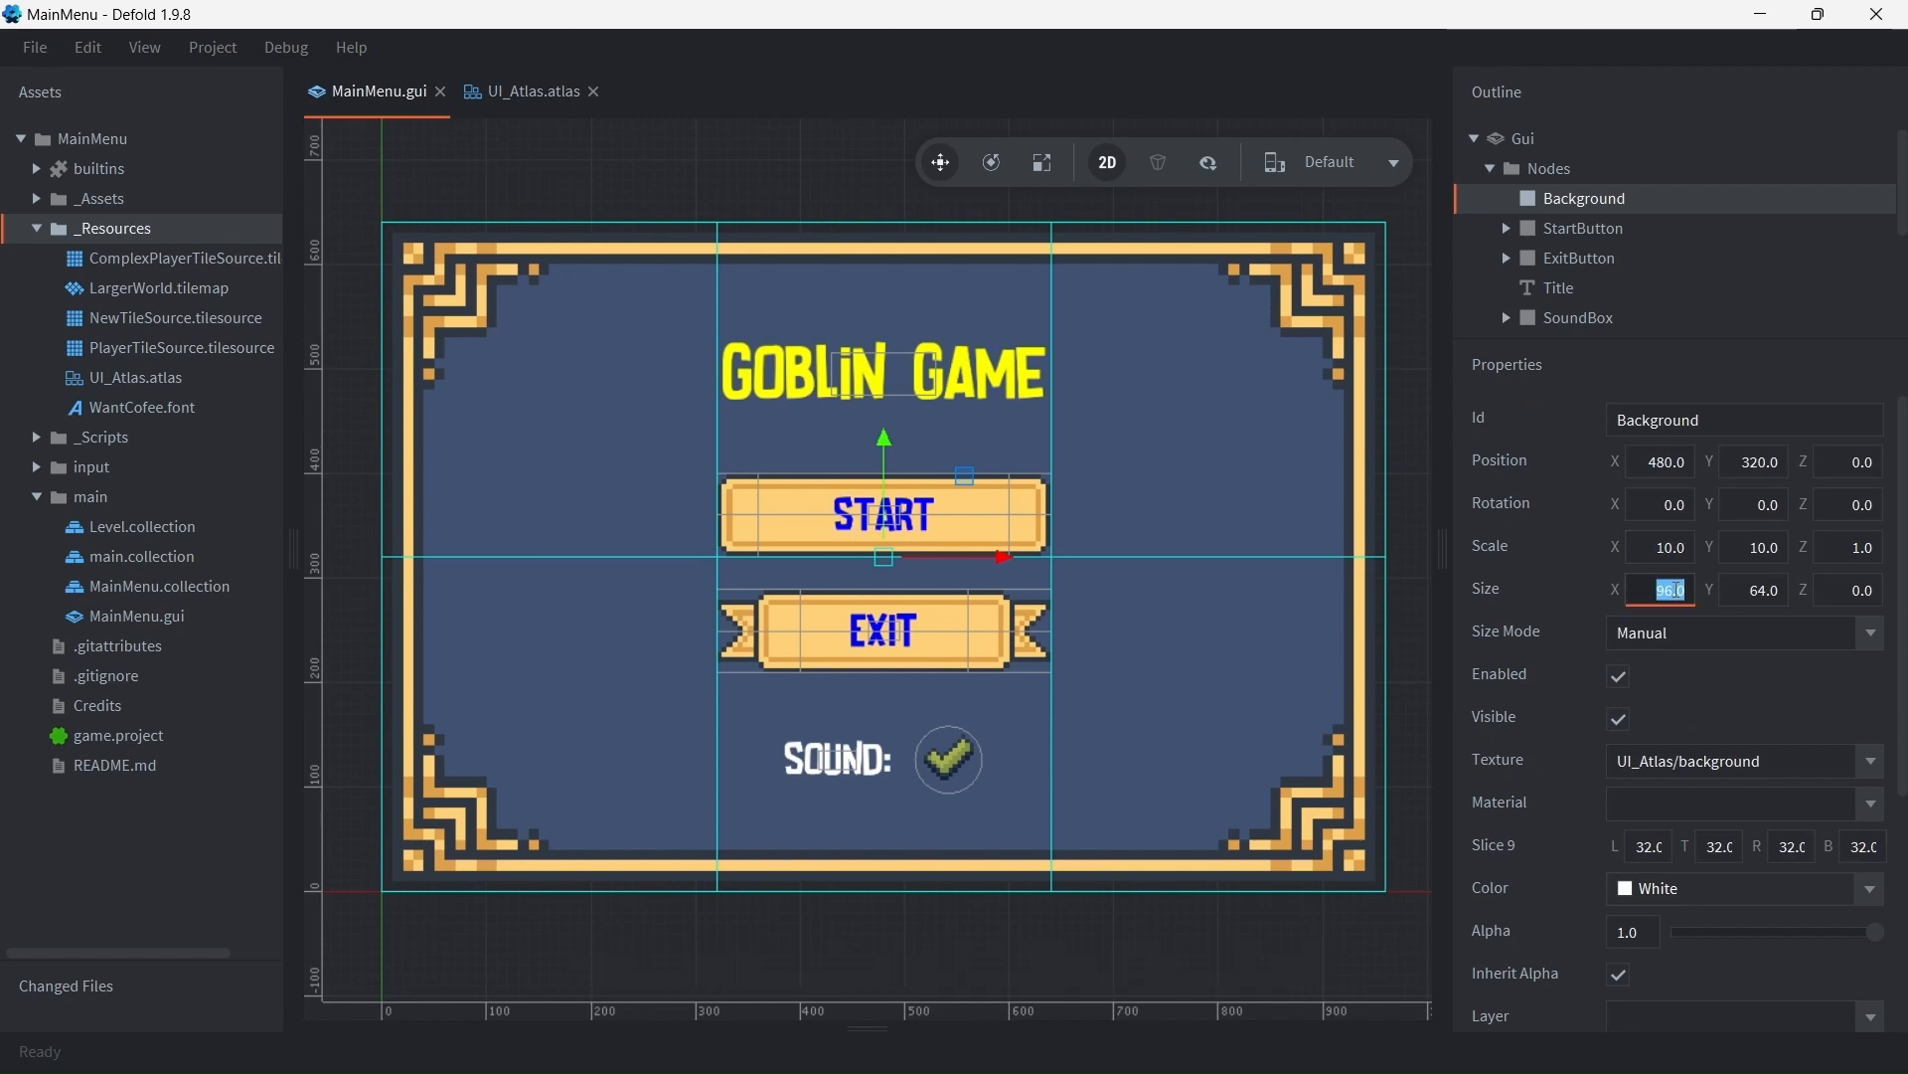
pyautogui.write('960')
pyautogui.press('Tab')
pyautogui.write('640')
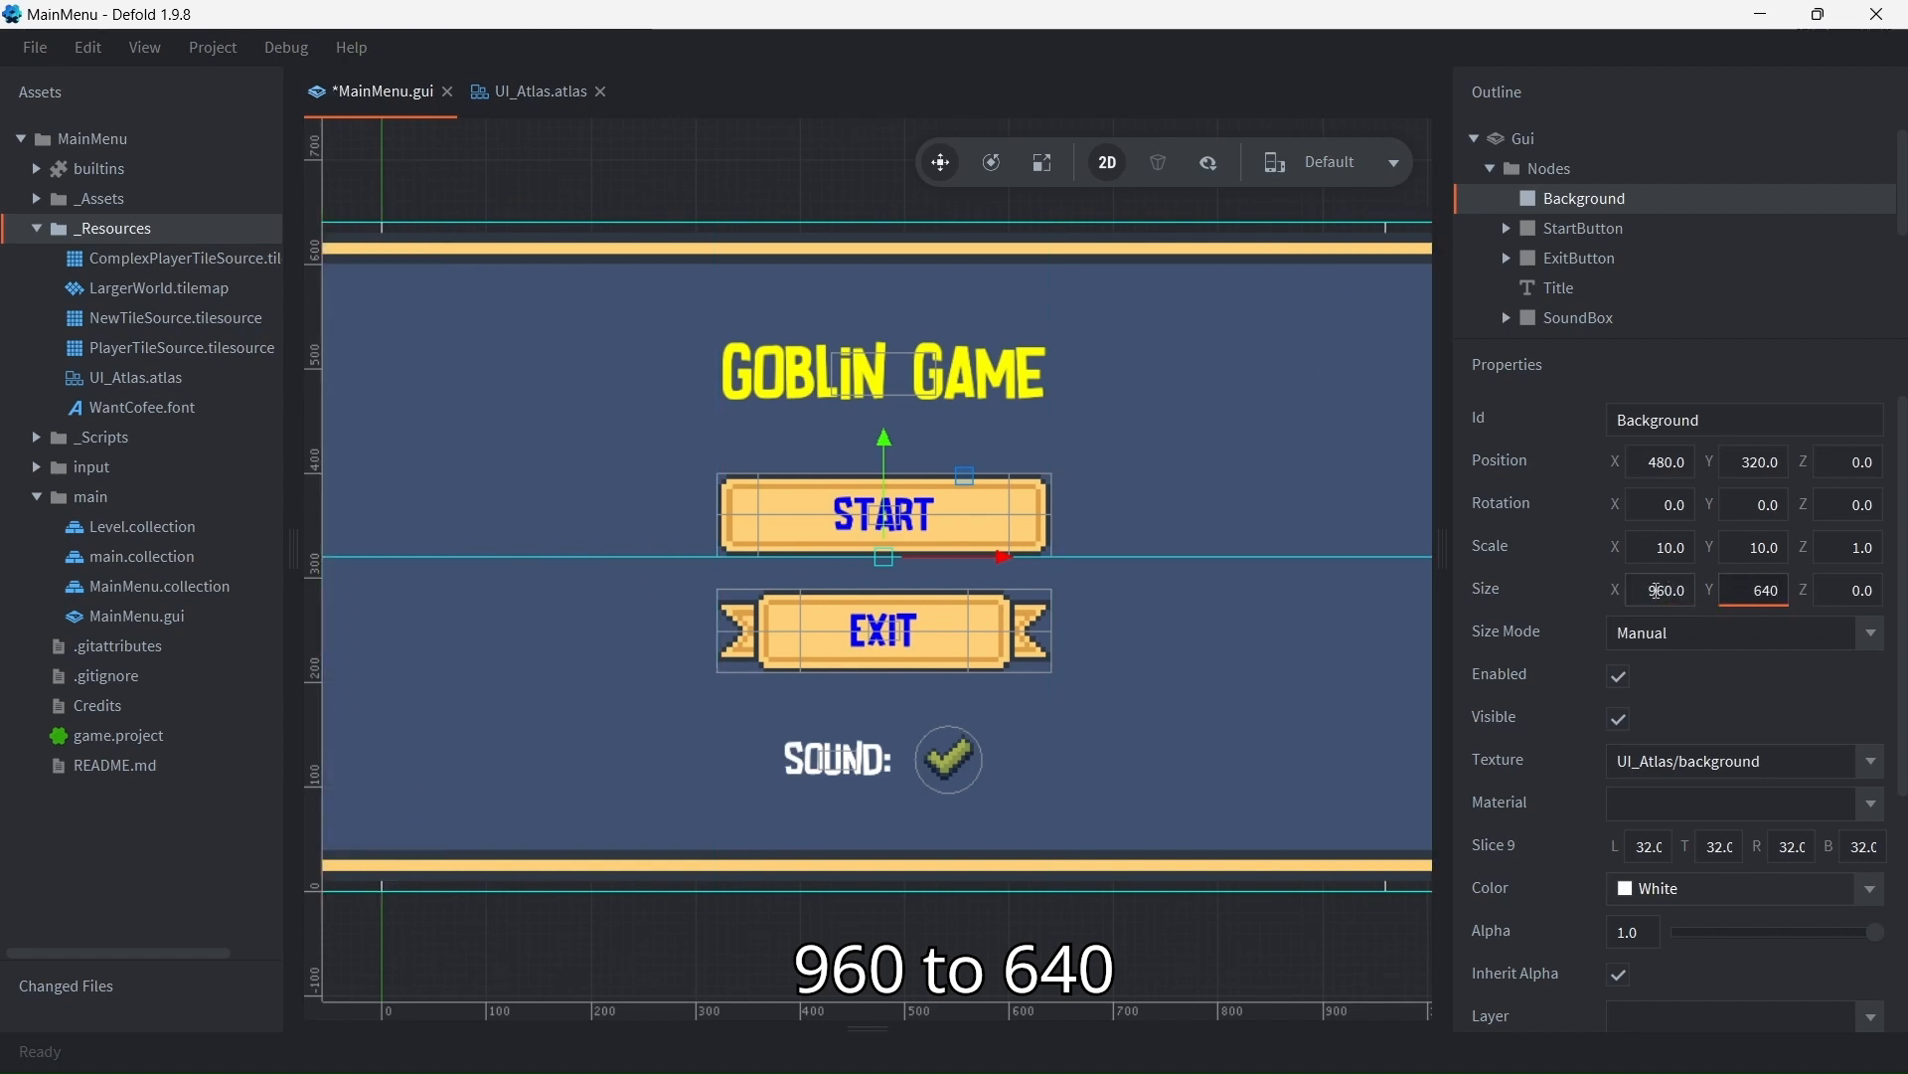
# Step: Set the Background node's scale to 1 in both X and Y
pyautogui.doubleClick(1681, 547)
pyautogui.write('1')
pyautogui.press('Tab')
pyautogui.write('1')
pyautogui.press('Tab')
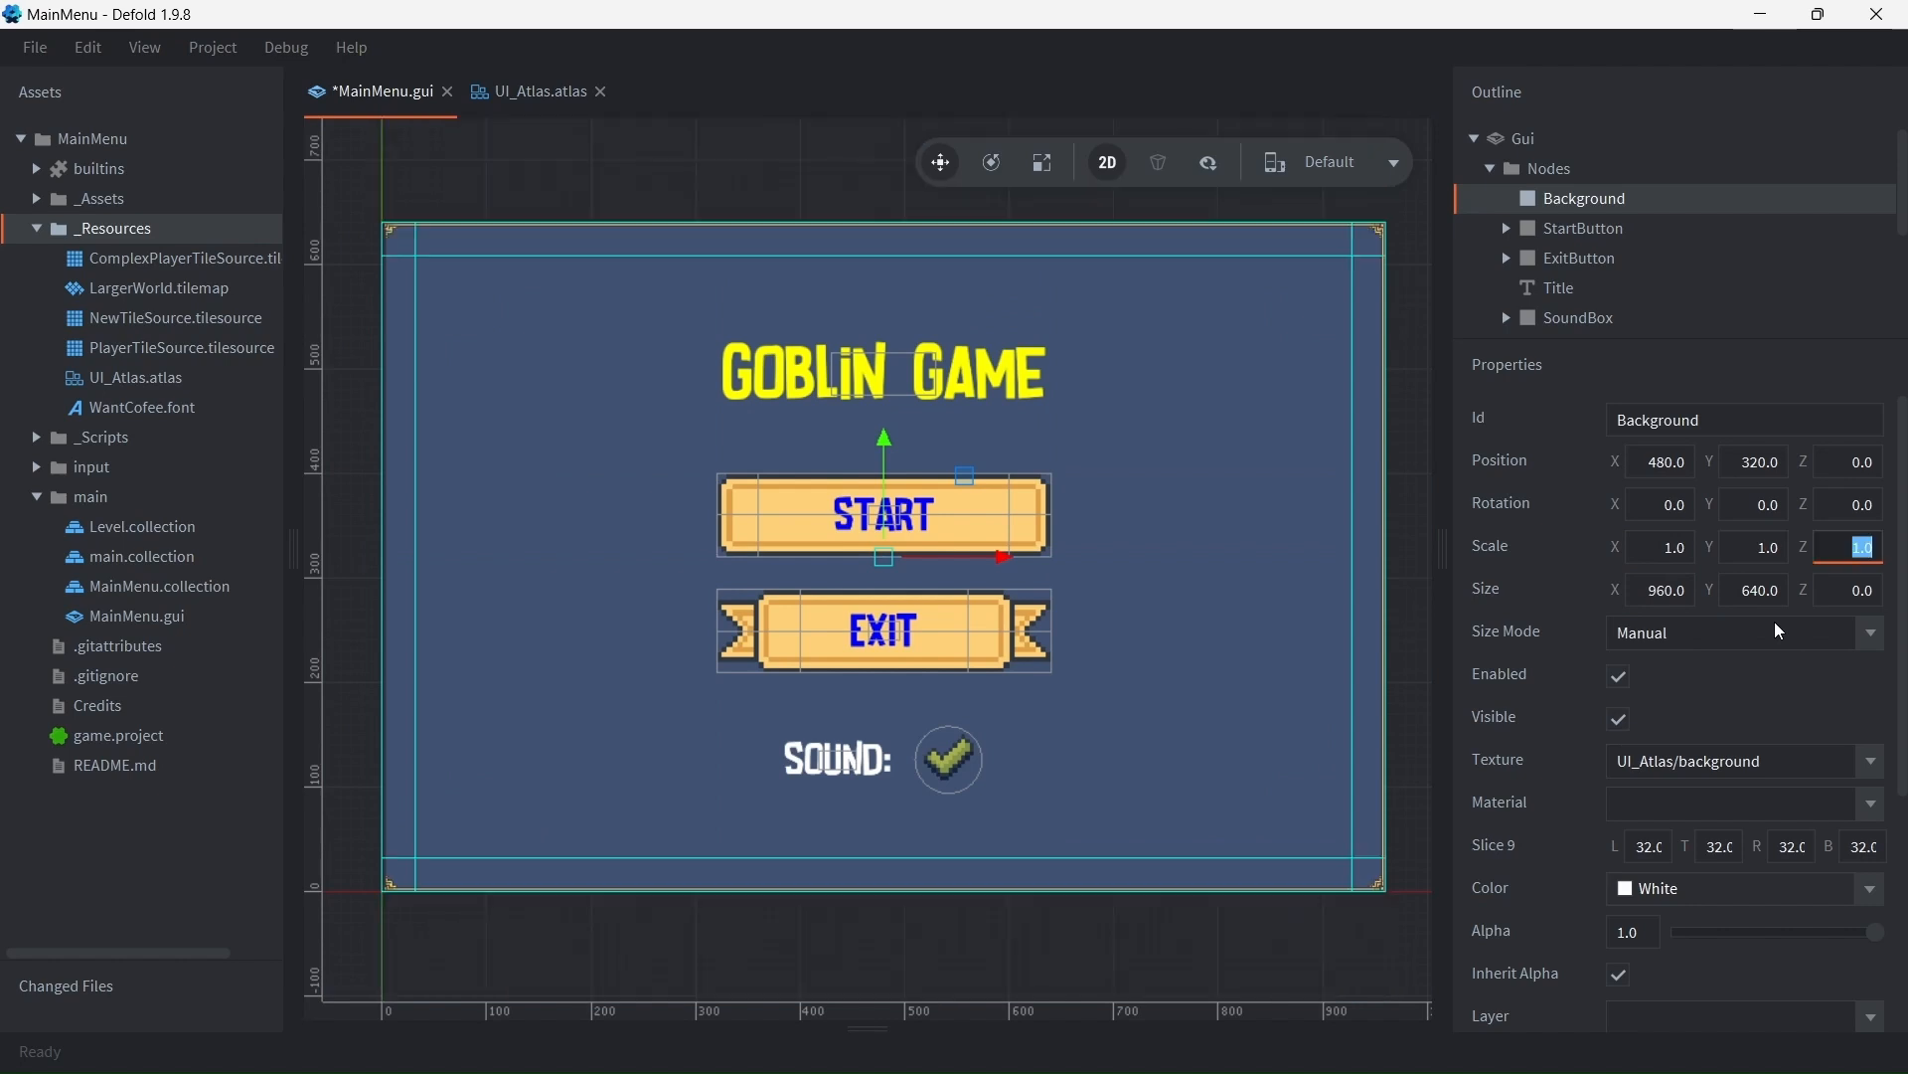
# Step: View the atlas texture choices for the Background node, keeping UI_Atlas/background
pyautogui.click(1566, 628)
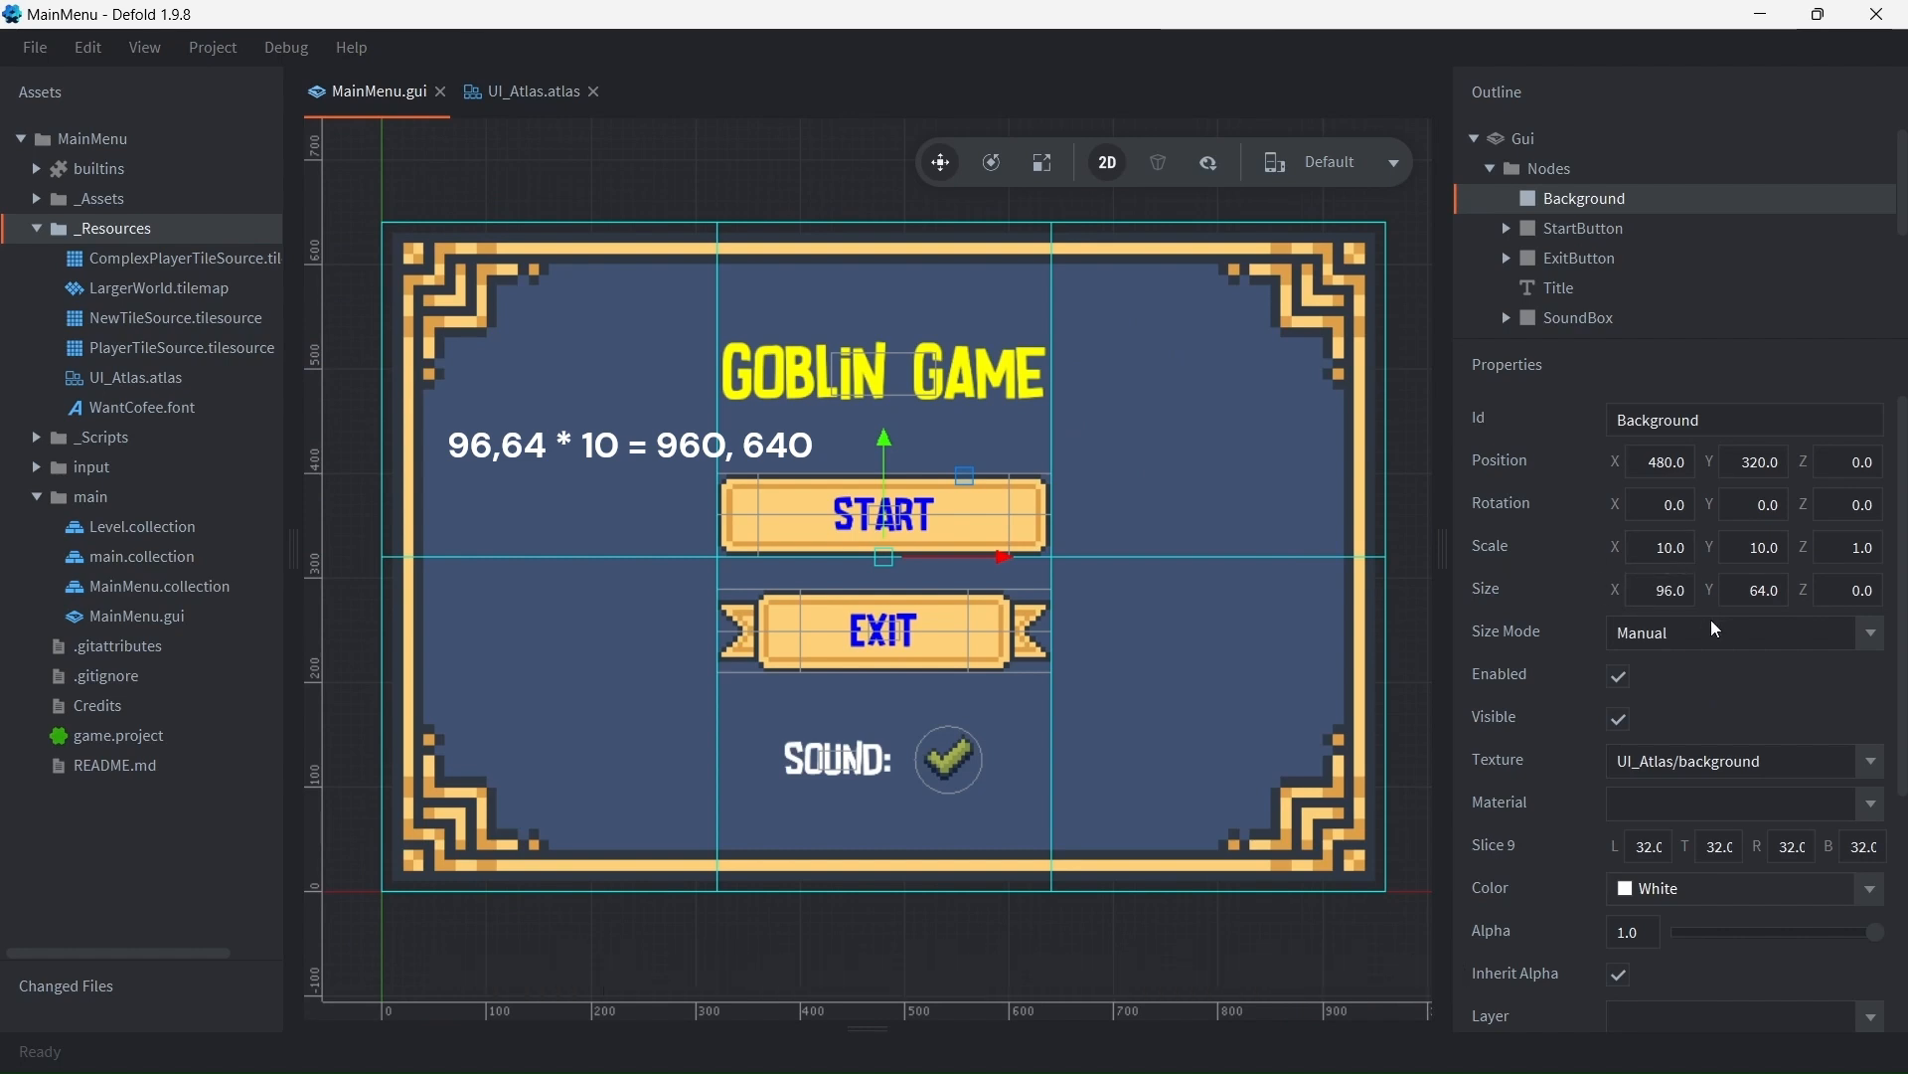
pyautogui.scroll(-3, 1733, 732)
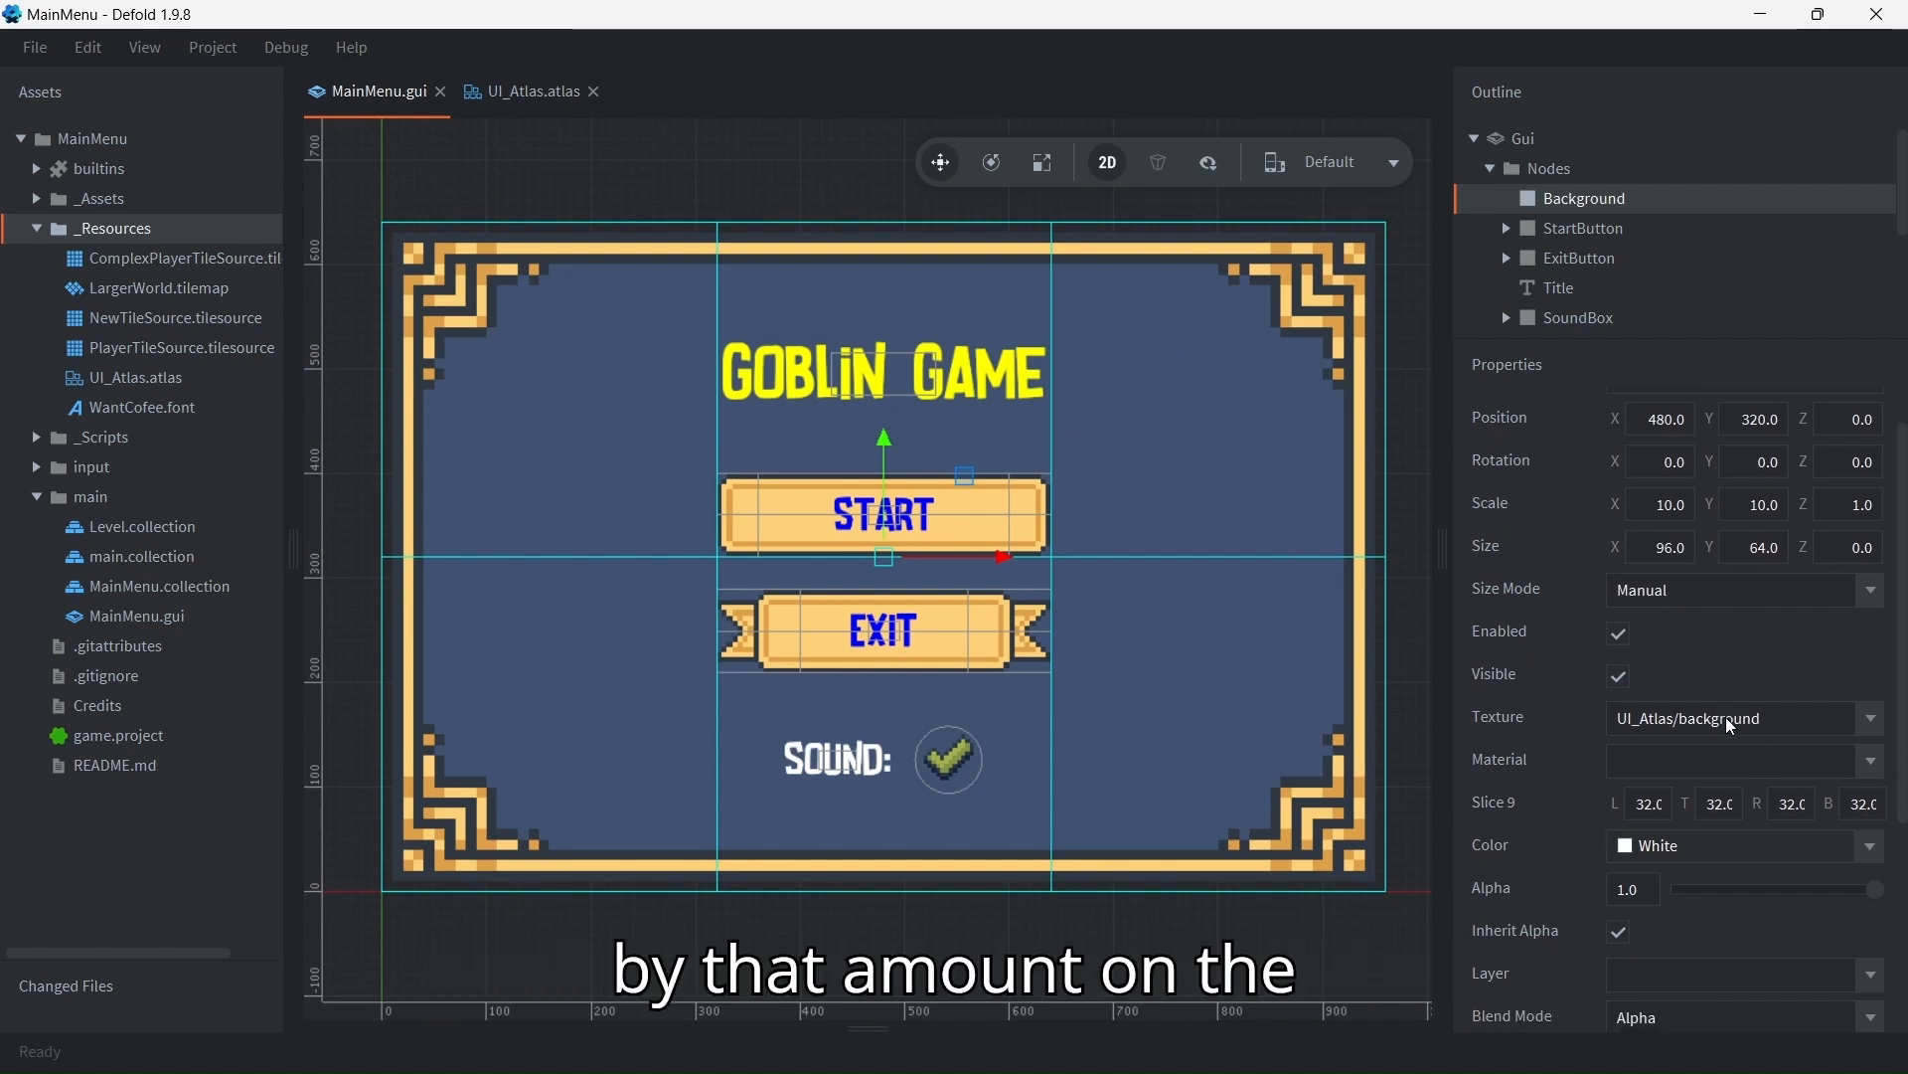
pyautogui.click(1817, 636)
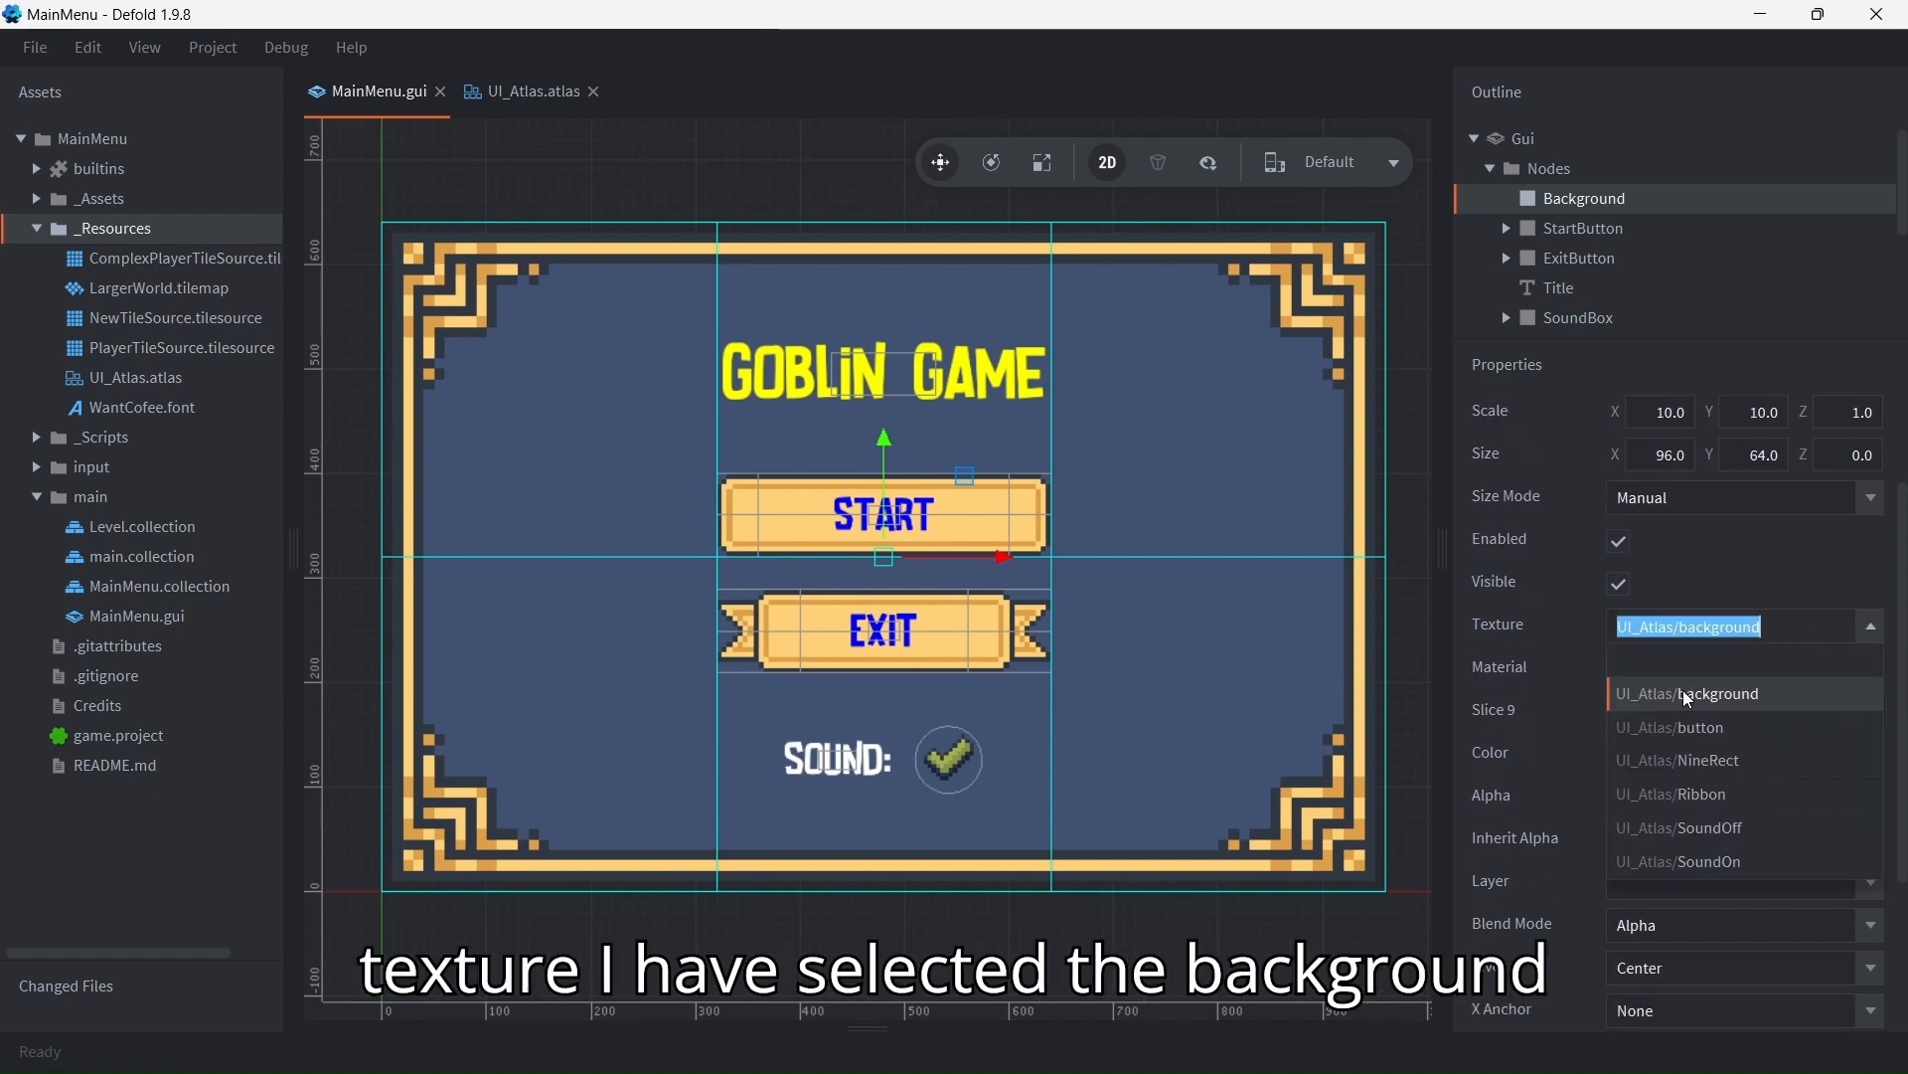
pyautogui.click(1771, 699)
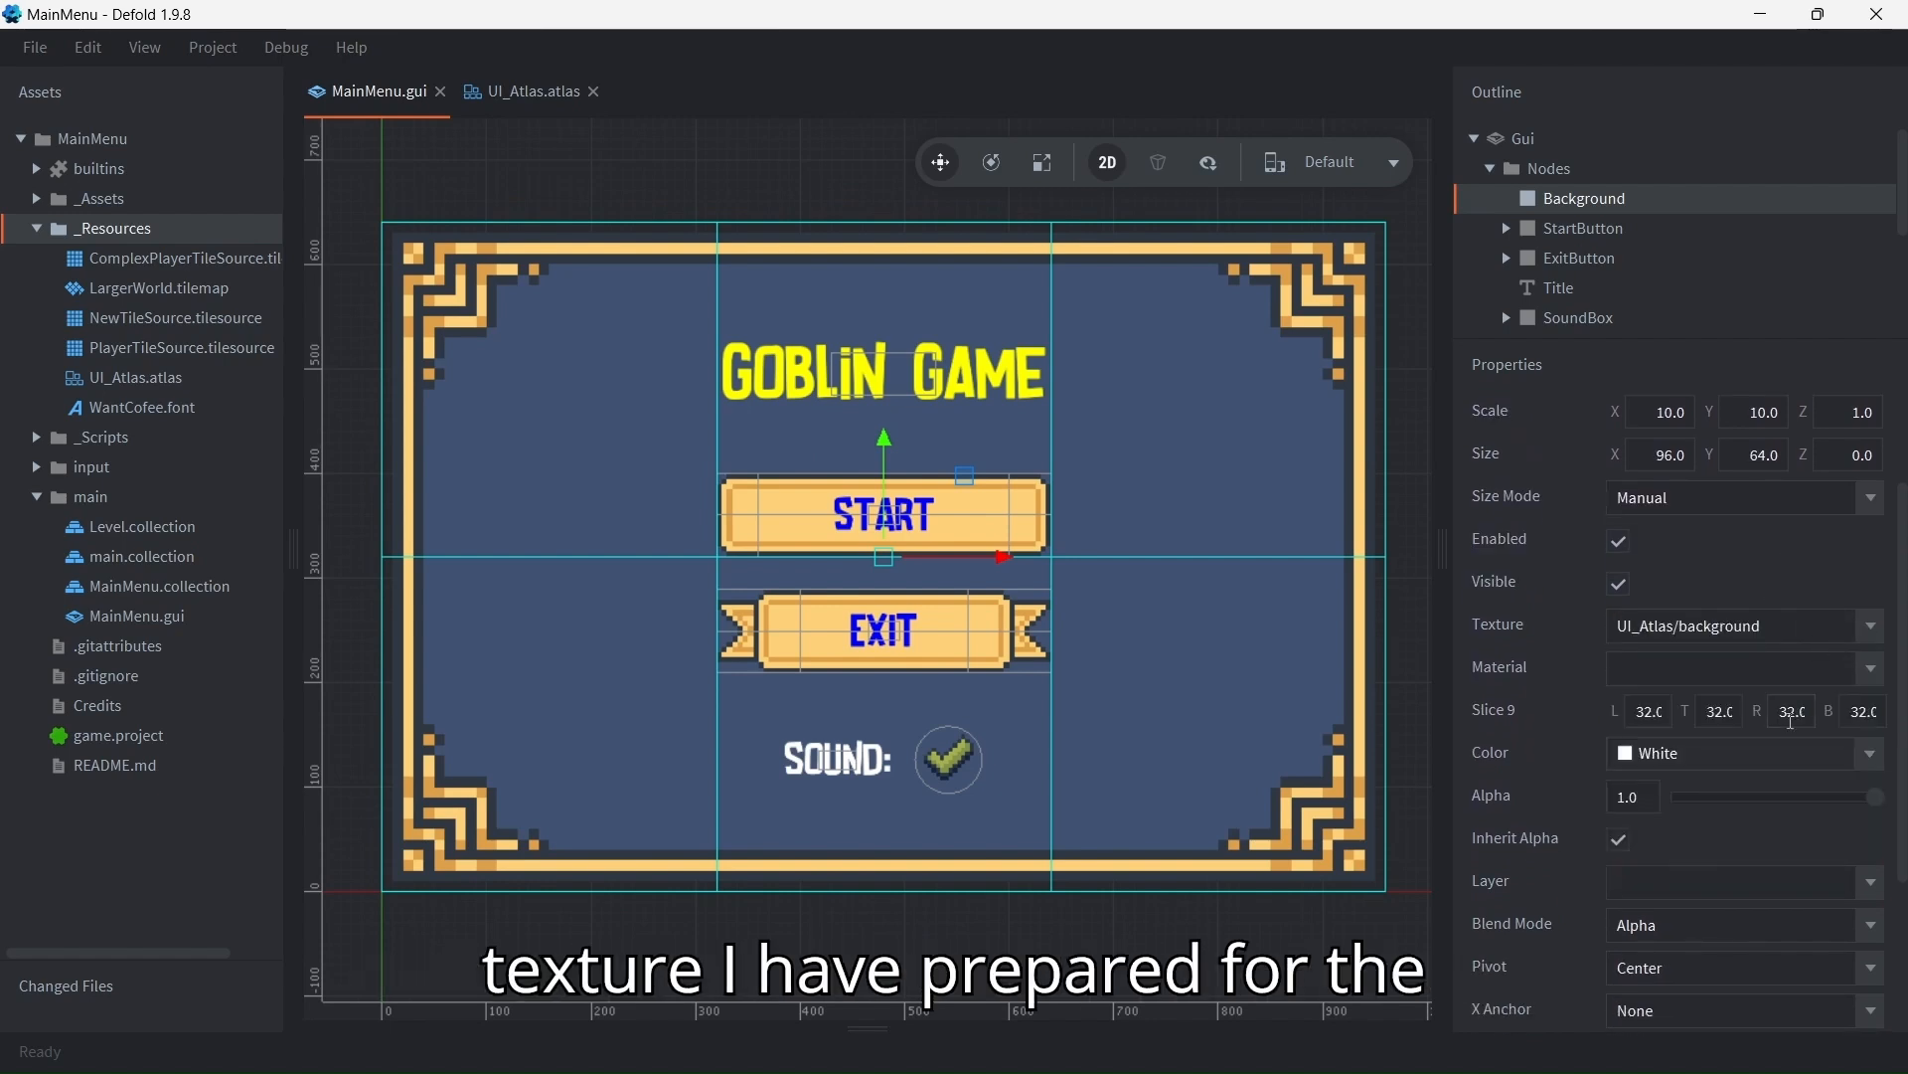
# Step: Examine the StartButton box node's properties and its texture choices, keeping UI_Atlas/button
pyautogui.click(1580, 230)
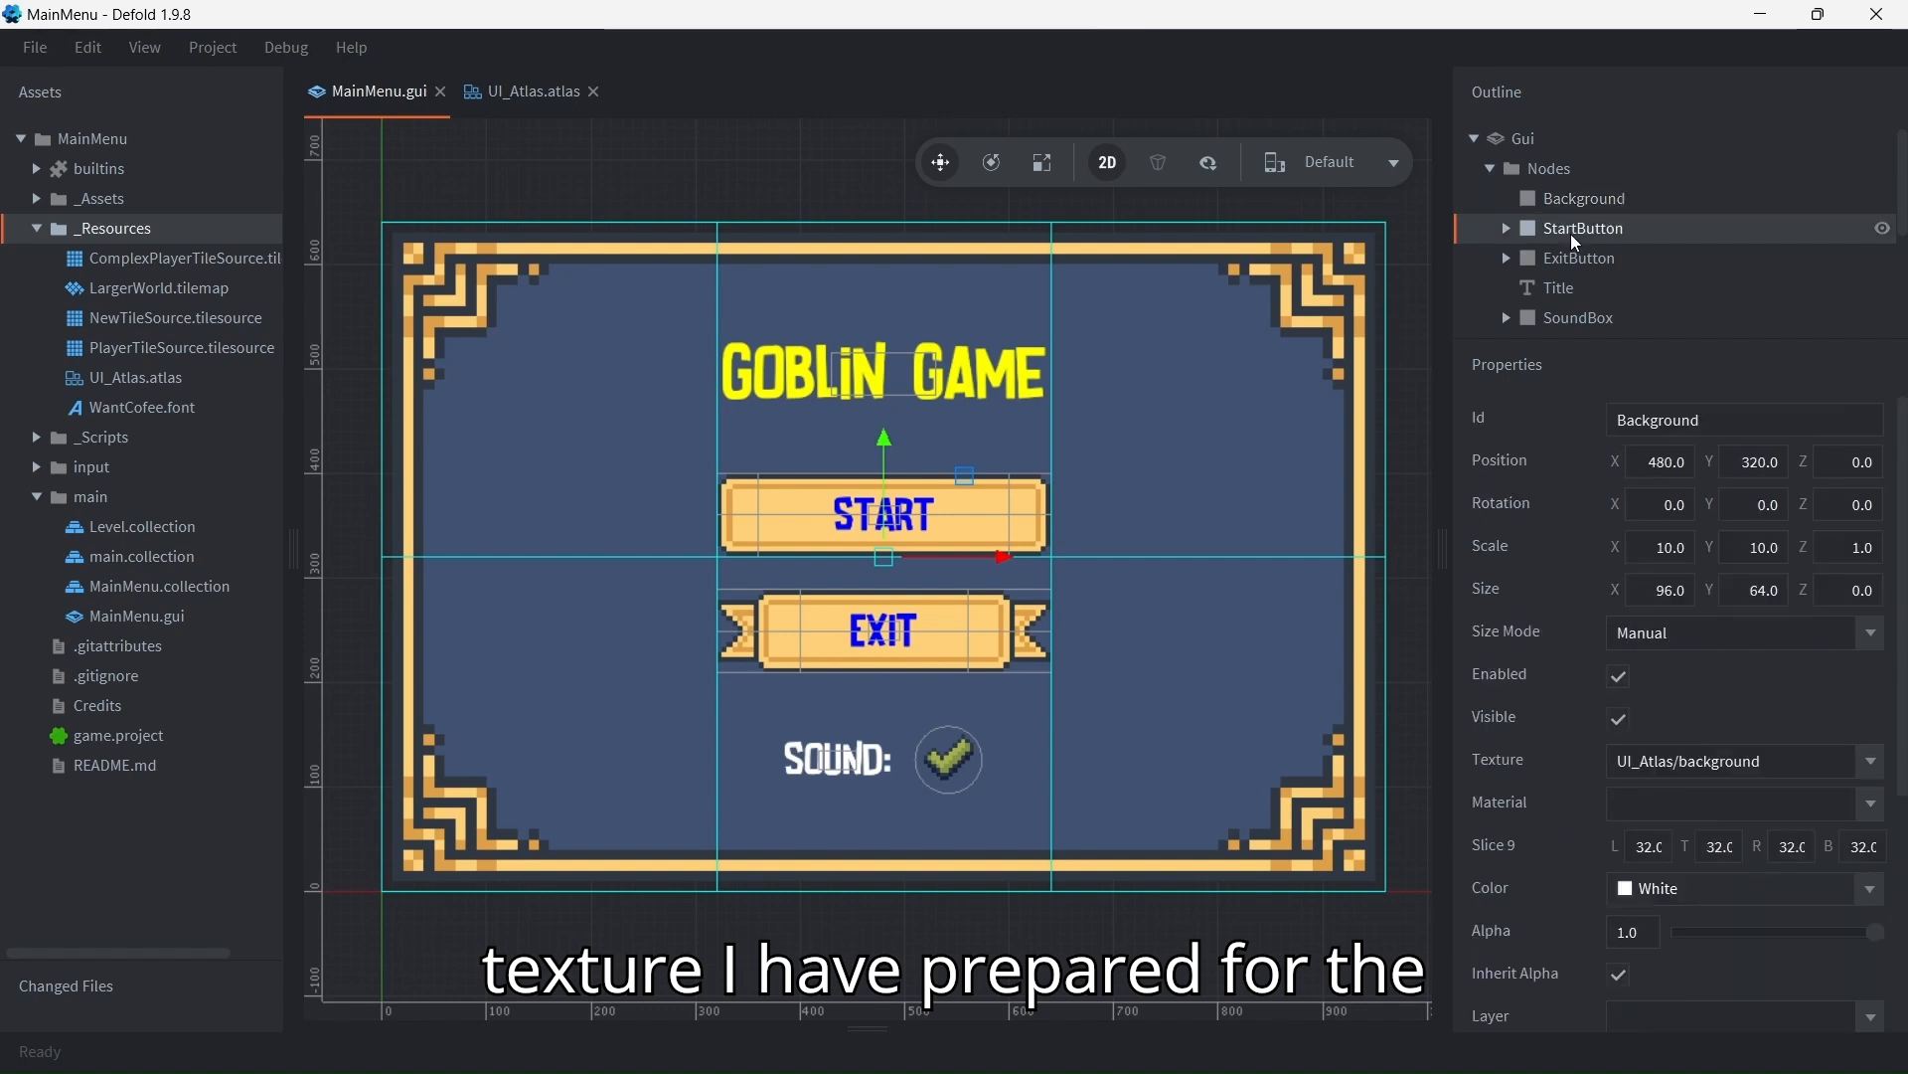
pyautogui.rightClick(1518, 168)
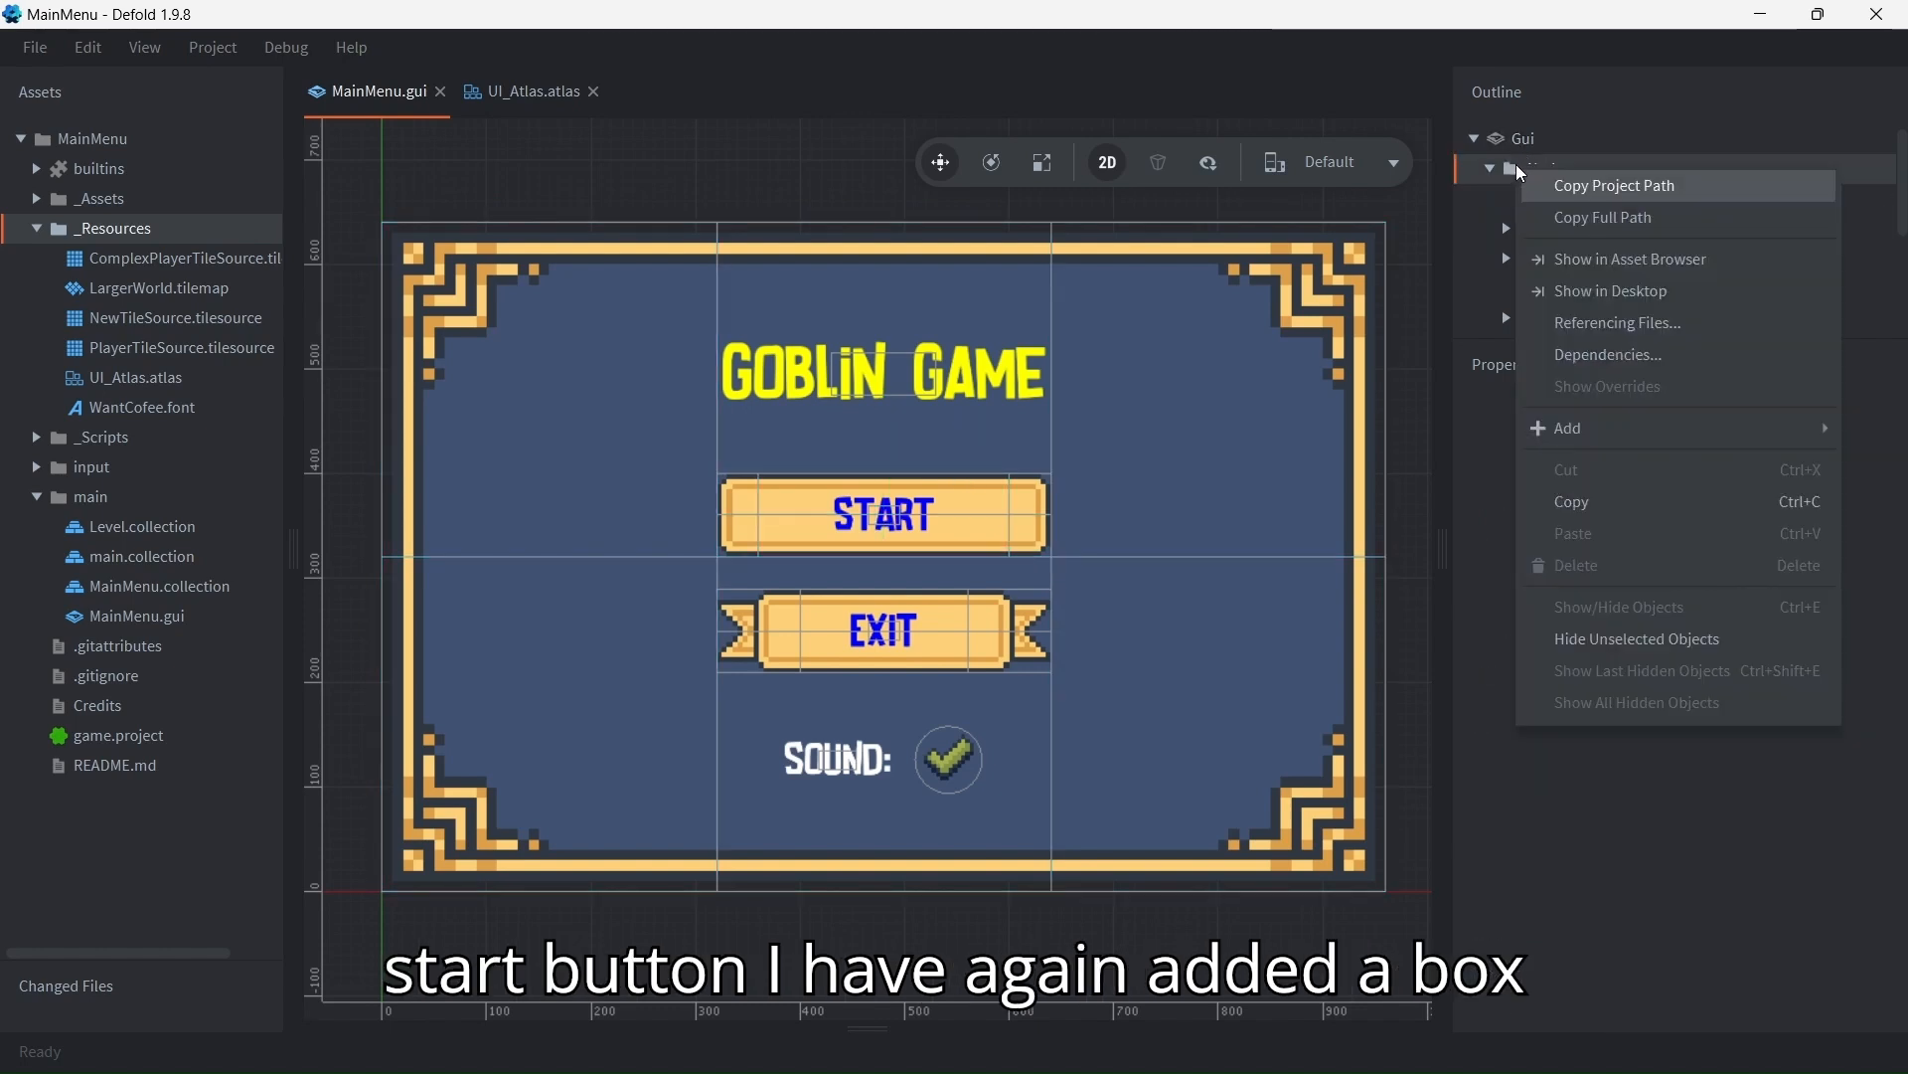
pyautogui.click(1517, 169)
pyautogui.click(1508, 228)
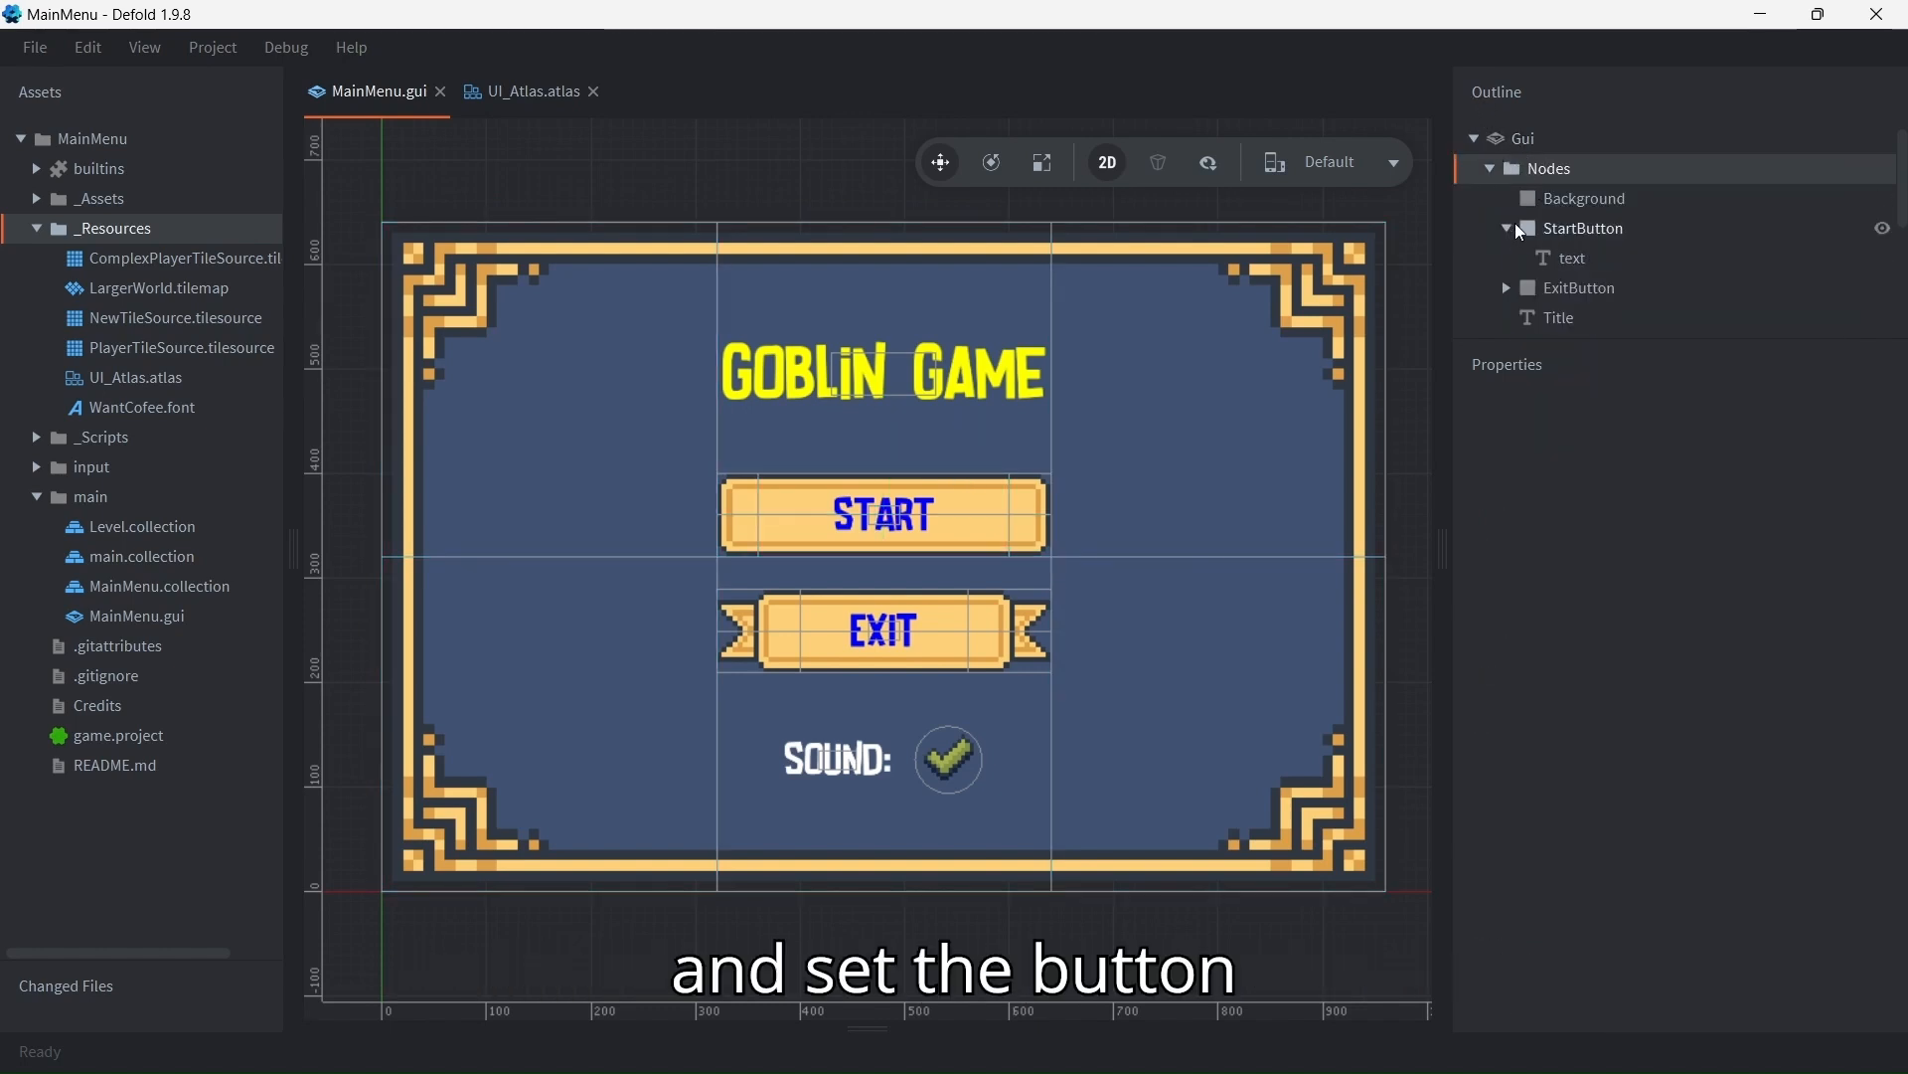
pyautogui.click(1570, 231)
pyautogui.click(1807, 765)
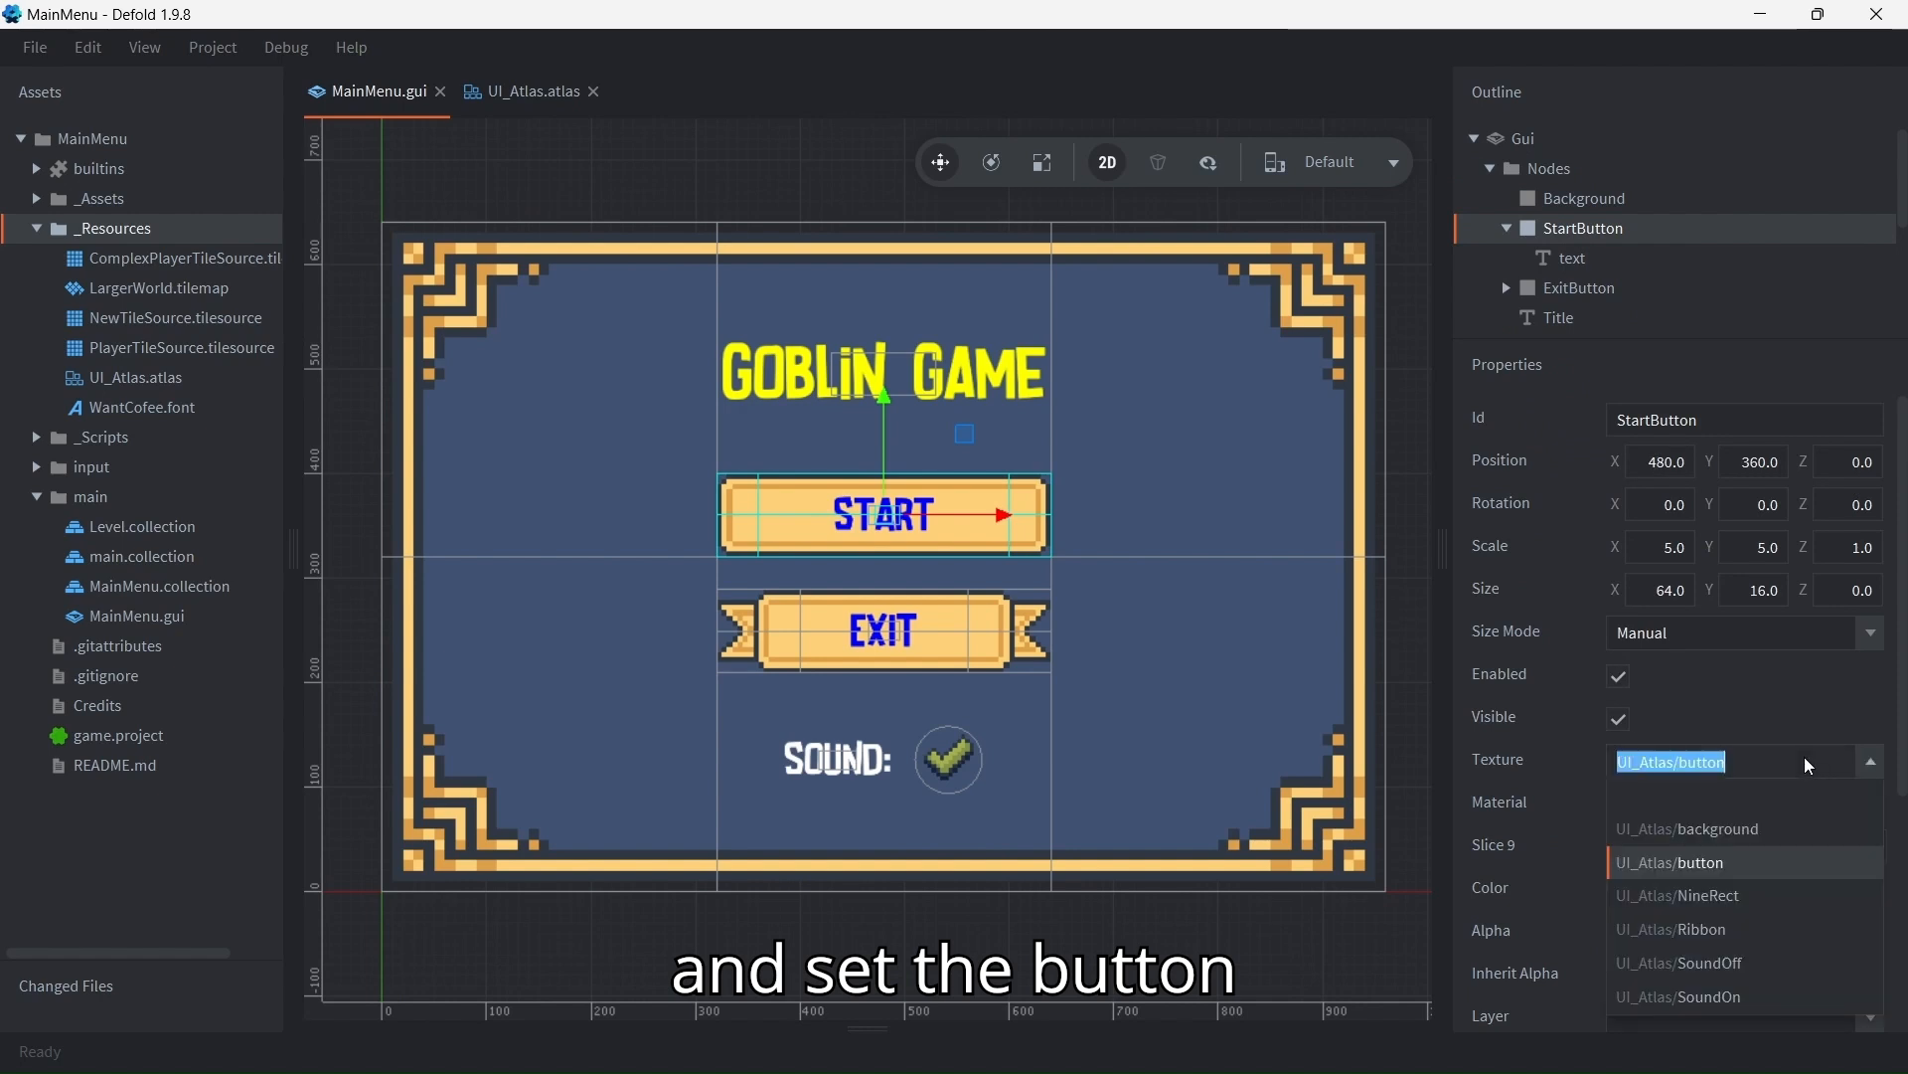
pyautogui.click(1828, 715)
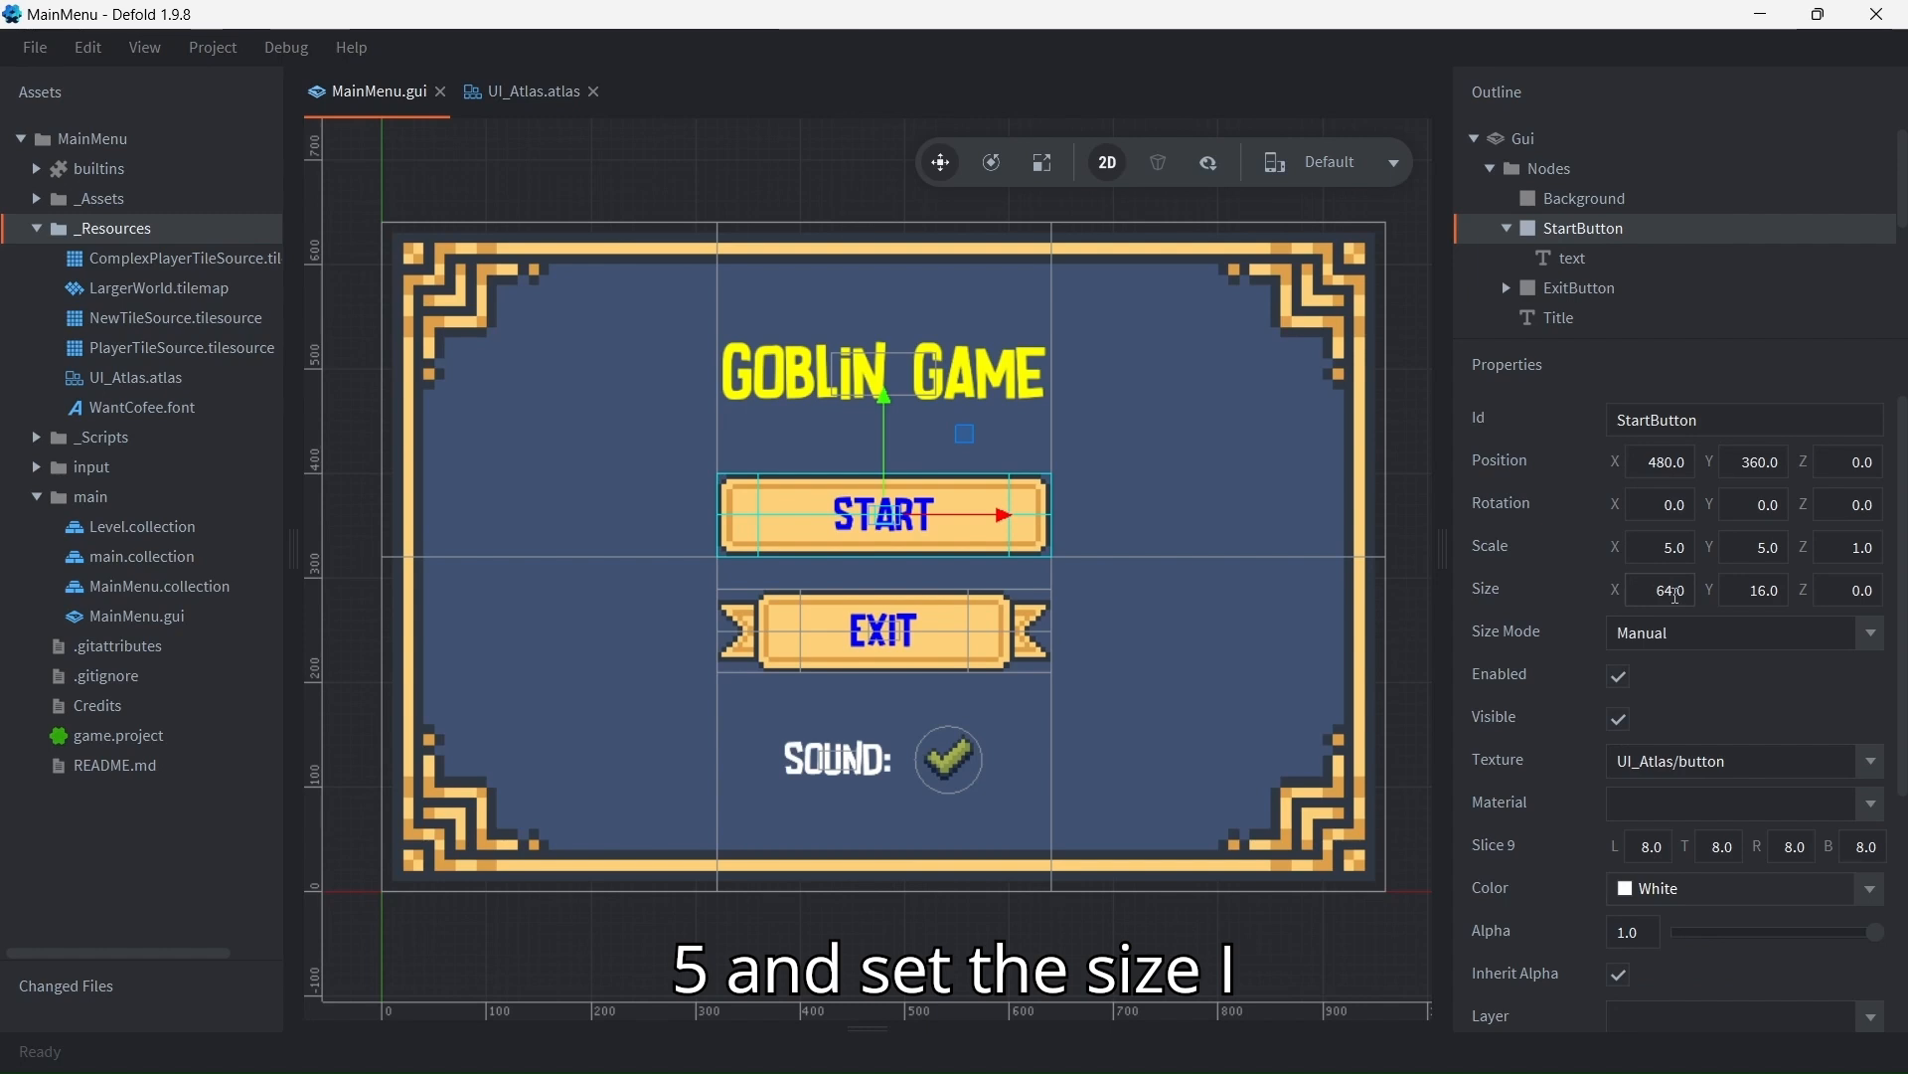
# Step: View the node types that can be added under StartButton, without adding any
pyautogui.rightClick(1580, 235)
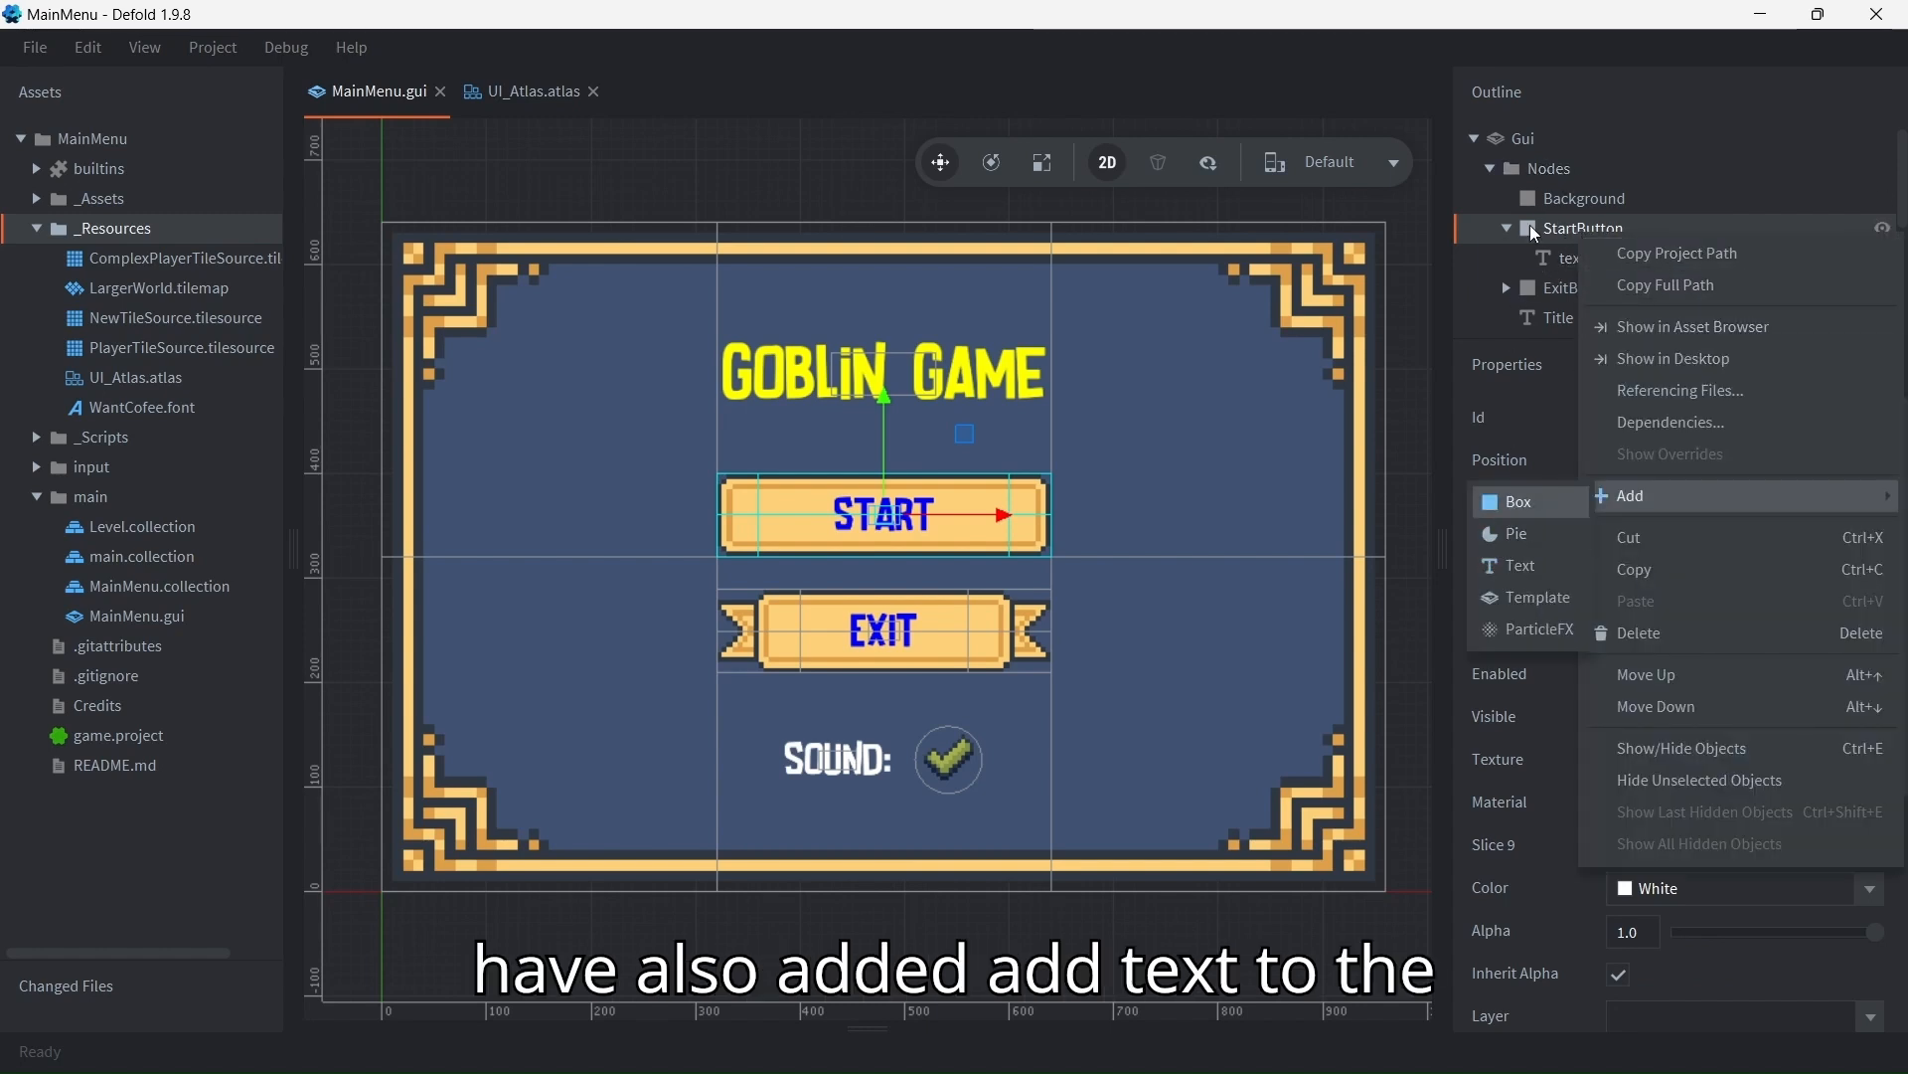
pyautogui.click(1531, 204)
pyautogui.click(1585, 229)
# Step: Examine the StartButton's child text node, including its text content and font choices, keeping the WantCofee font
pyautogui.click(1570, 259)
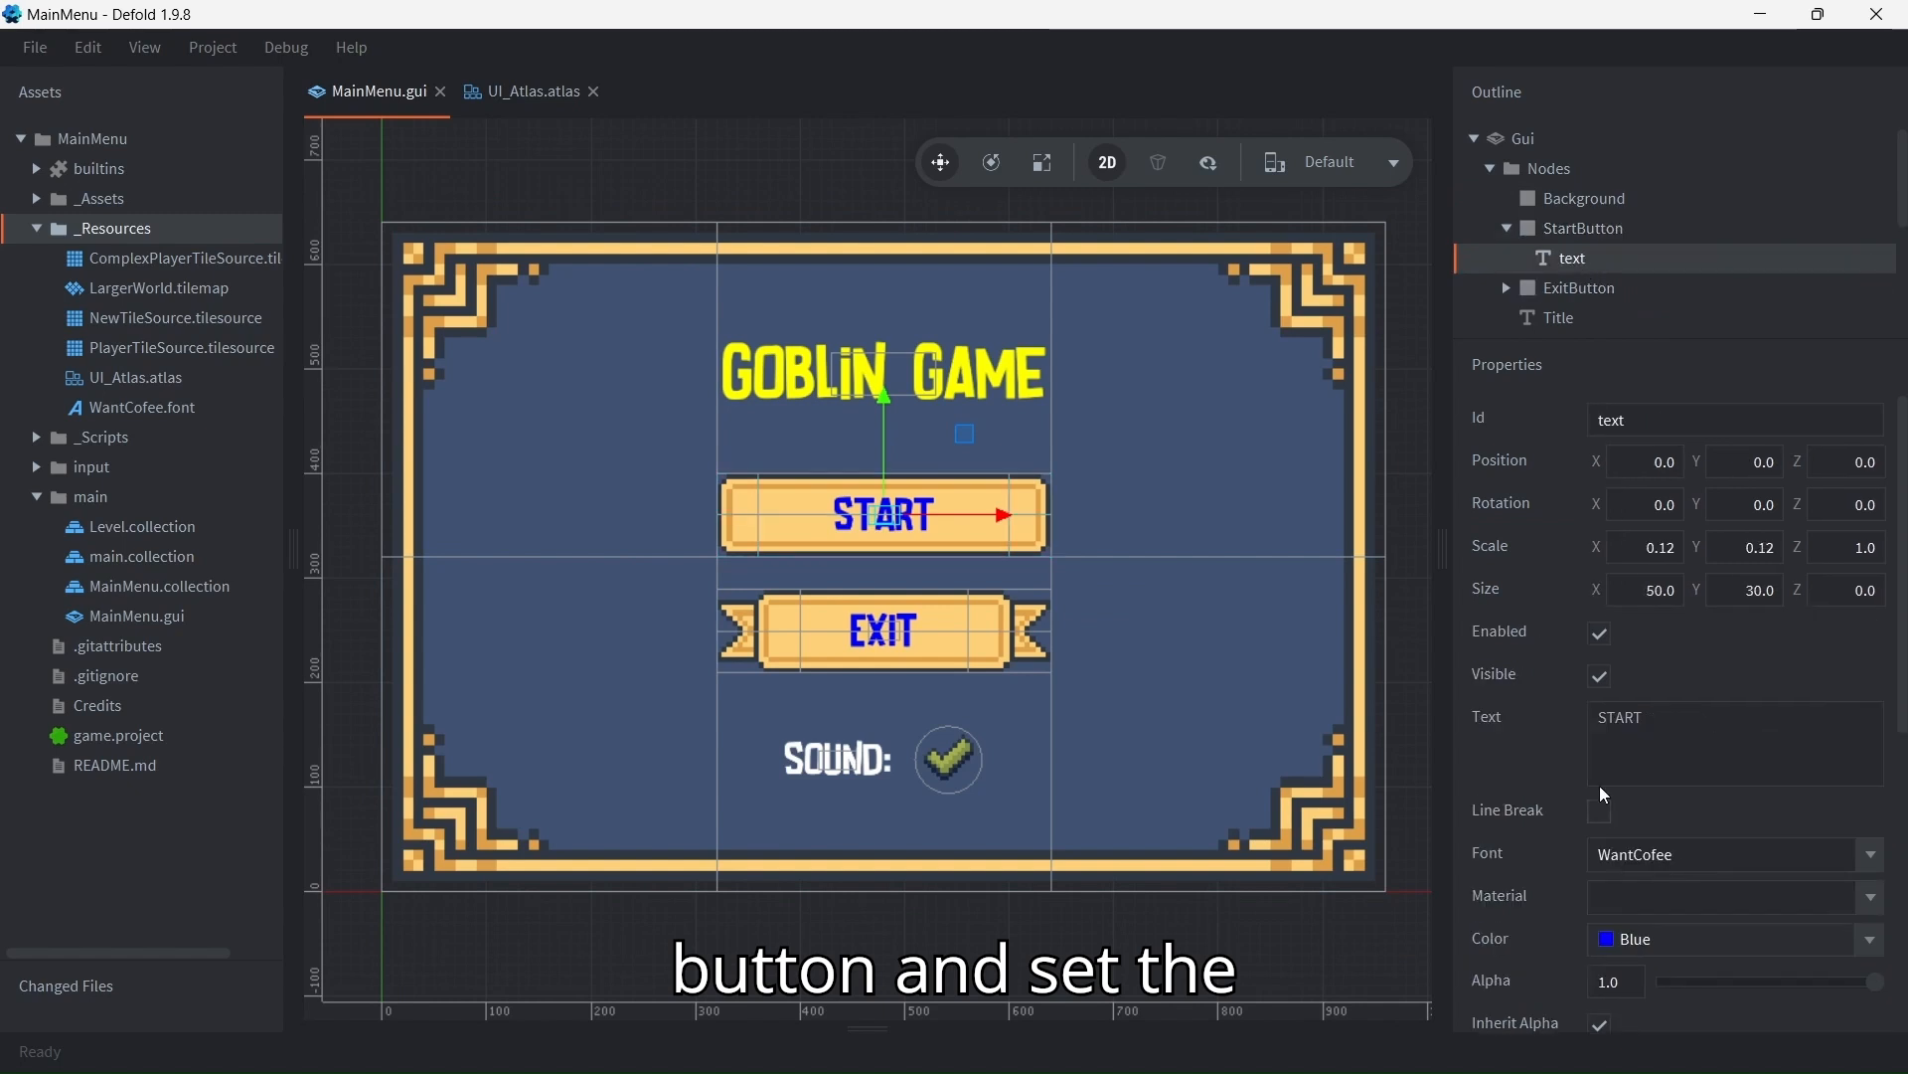
pyautogui.click(1730, 860)
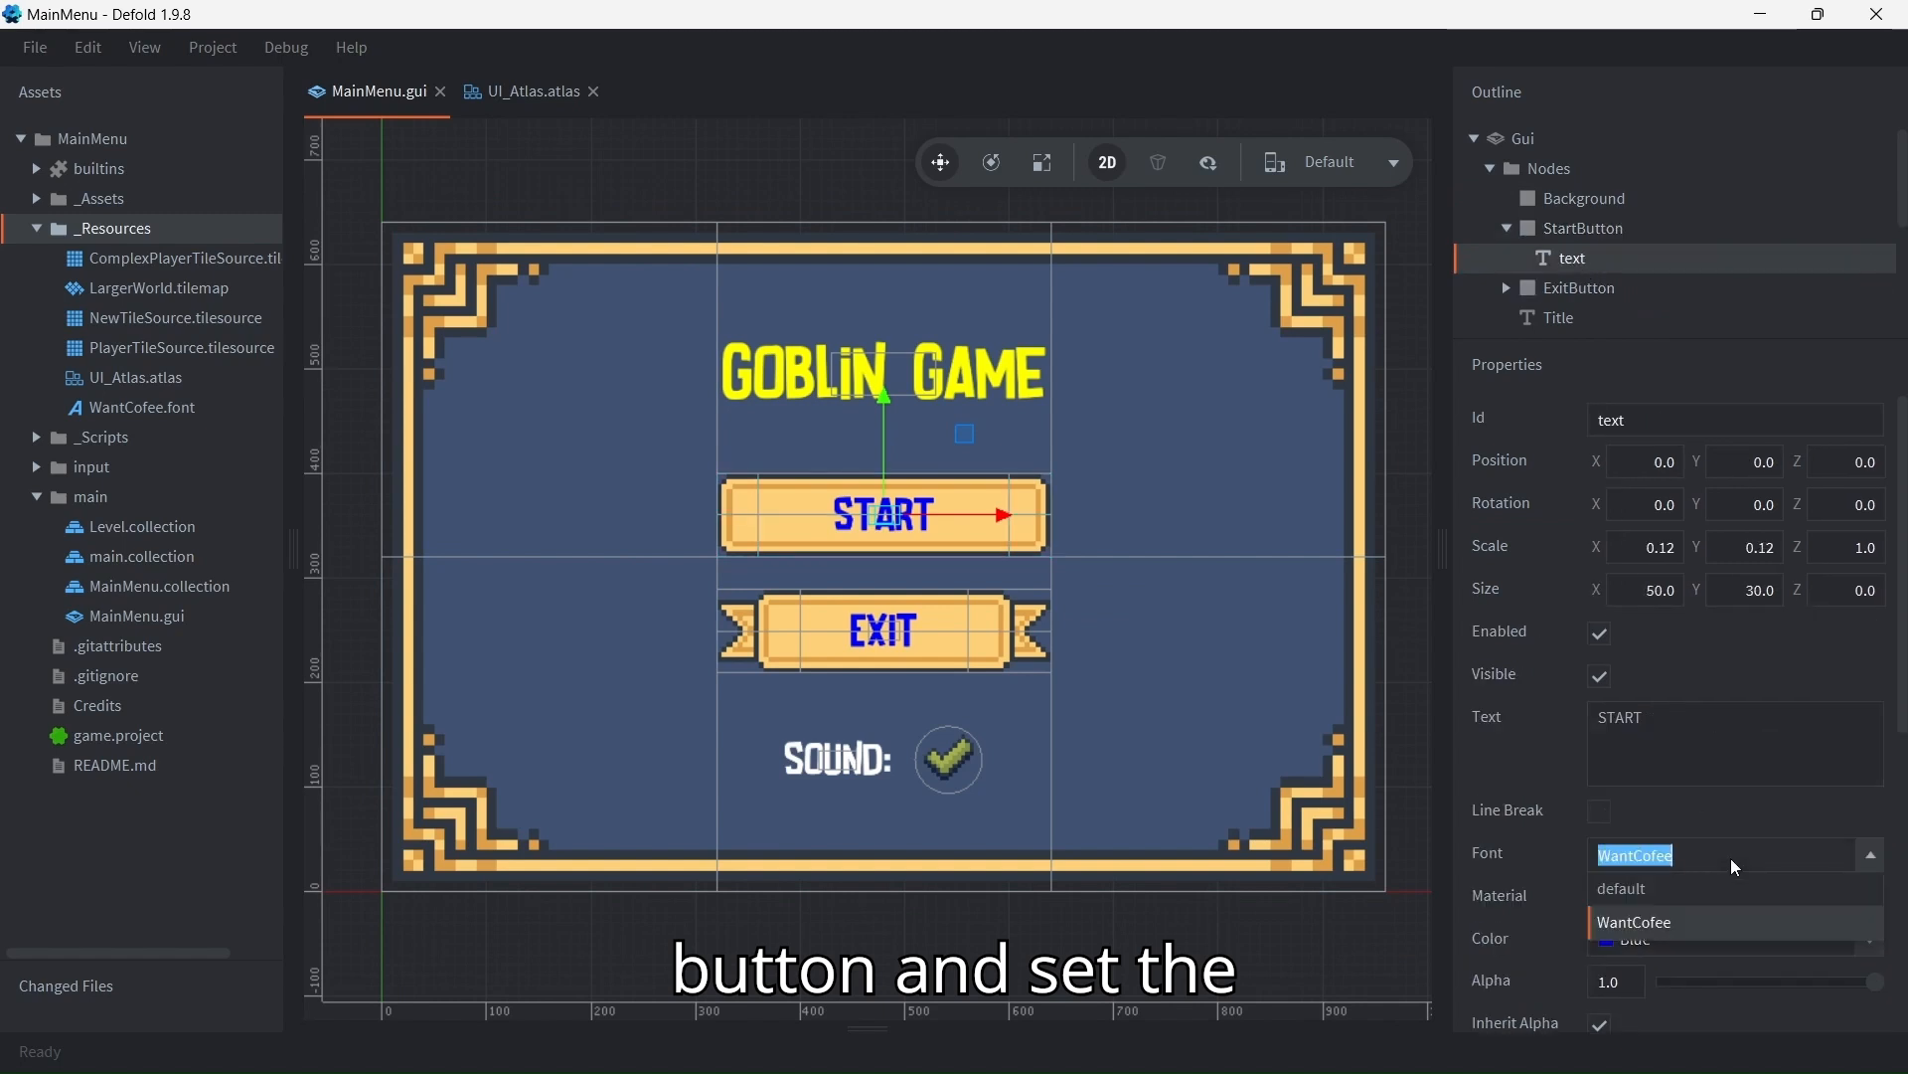
pyautogui.click(1692, 920)
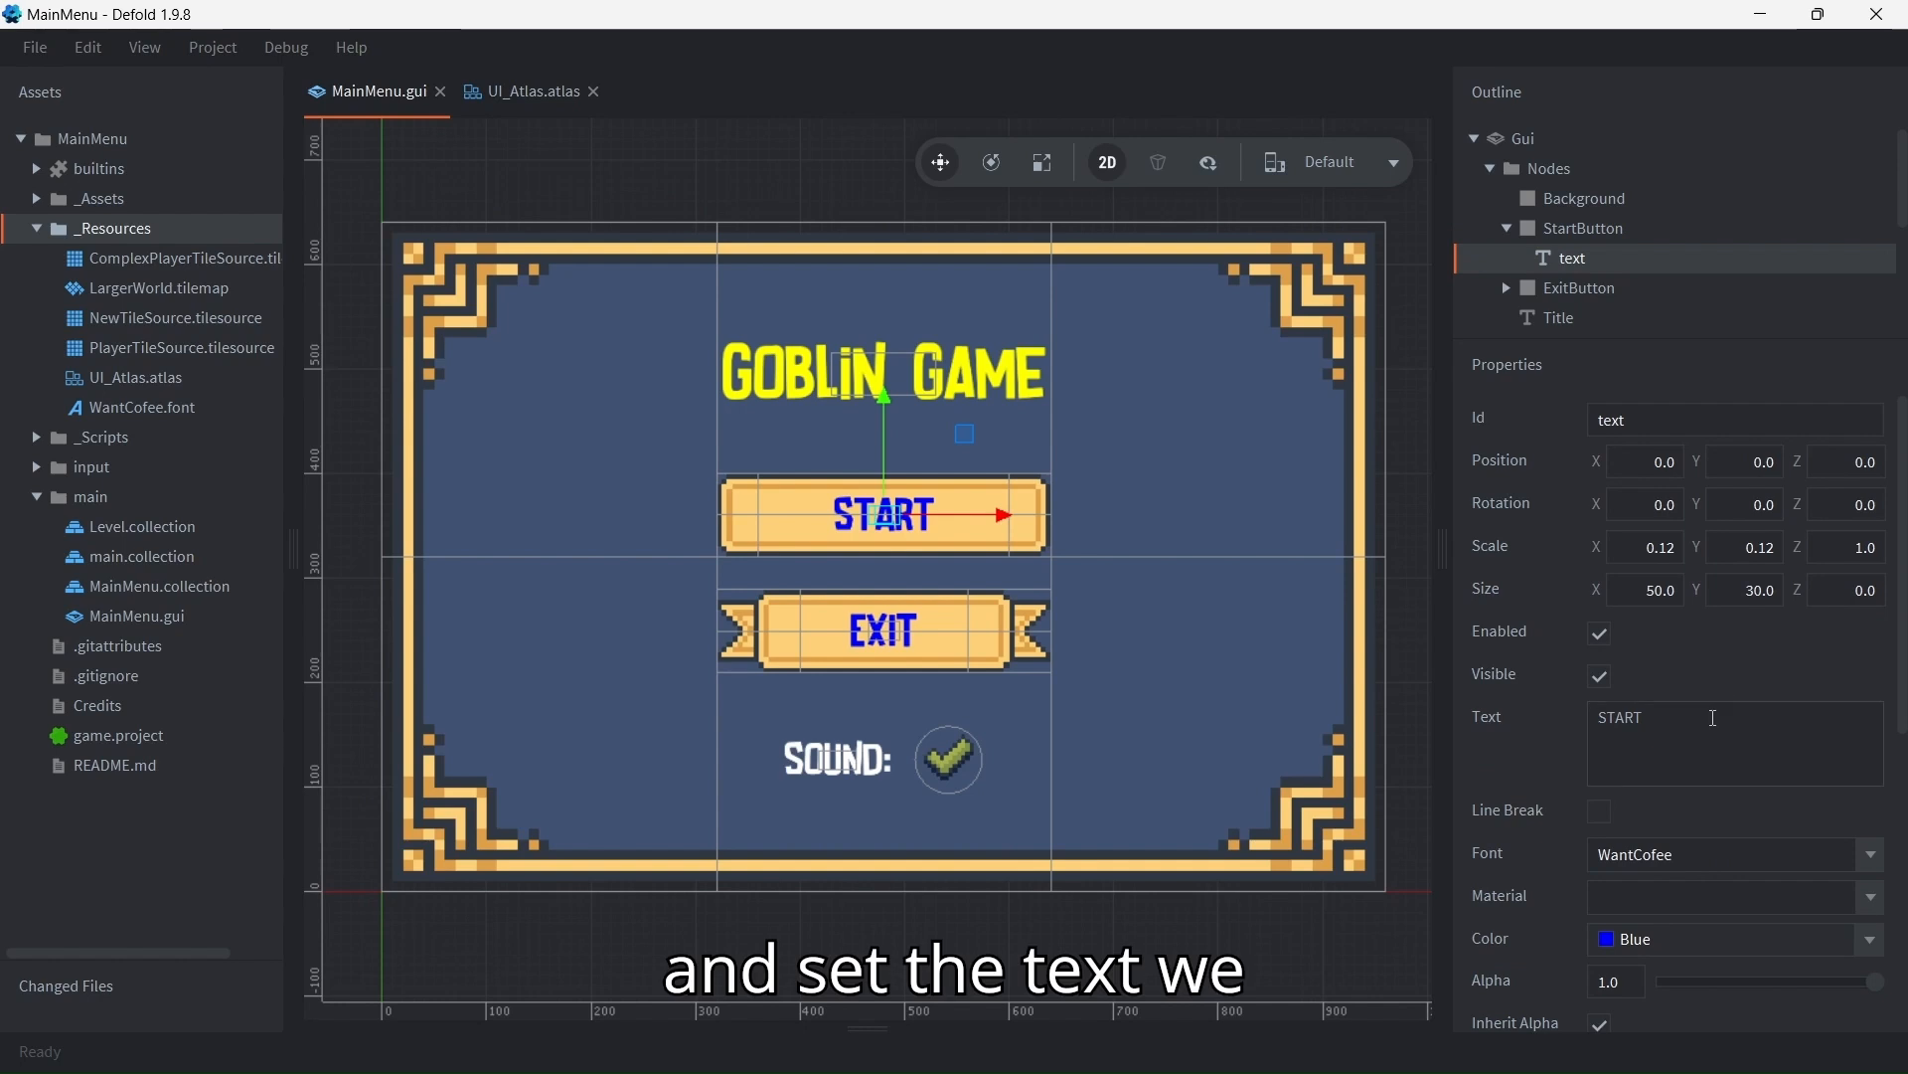
pyautogui.click(1711, 753)
pyautogui.click(1735, 641)
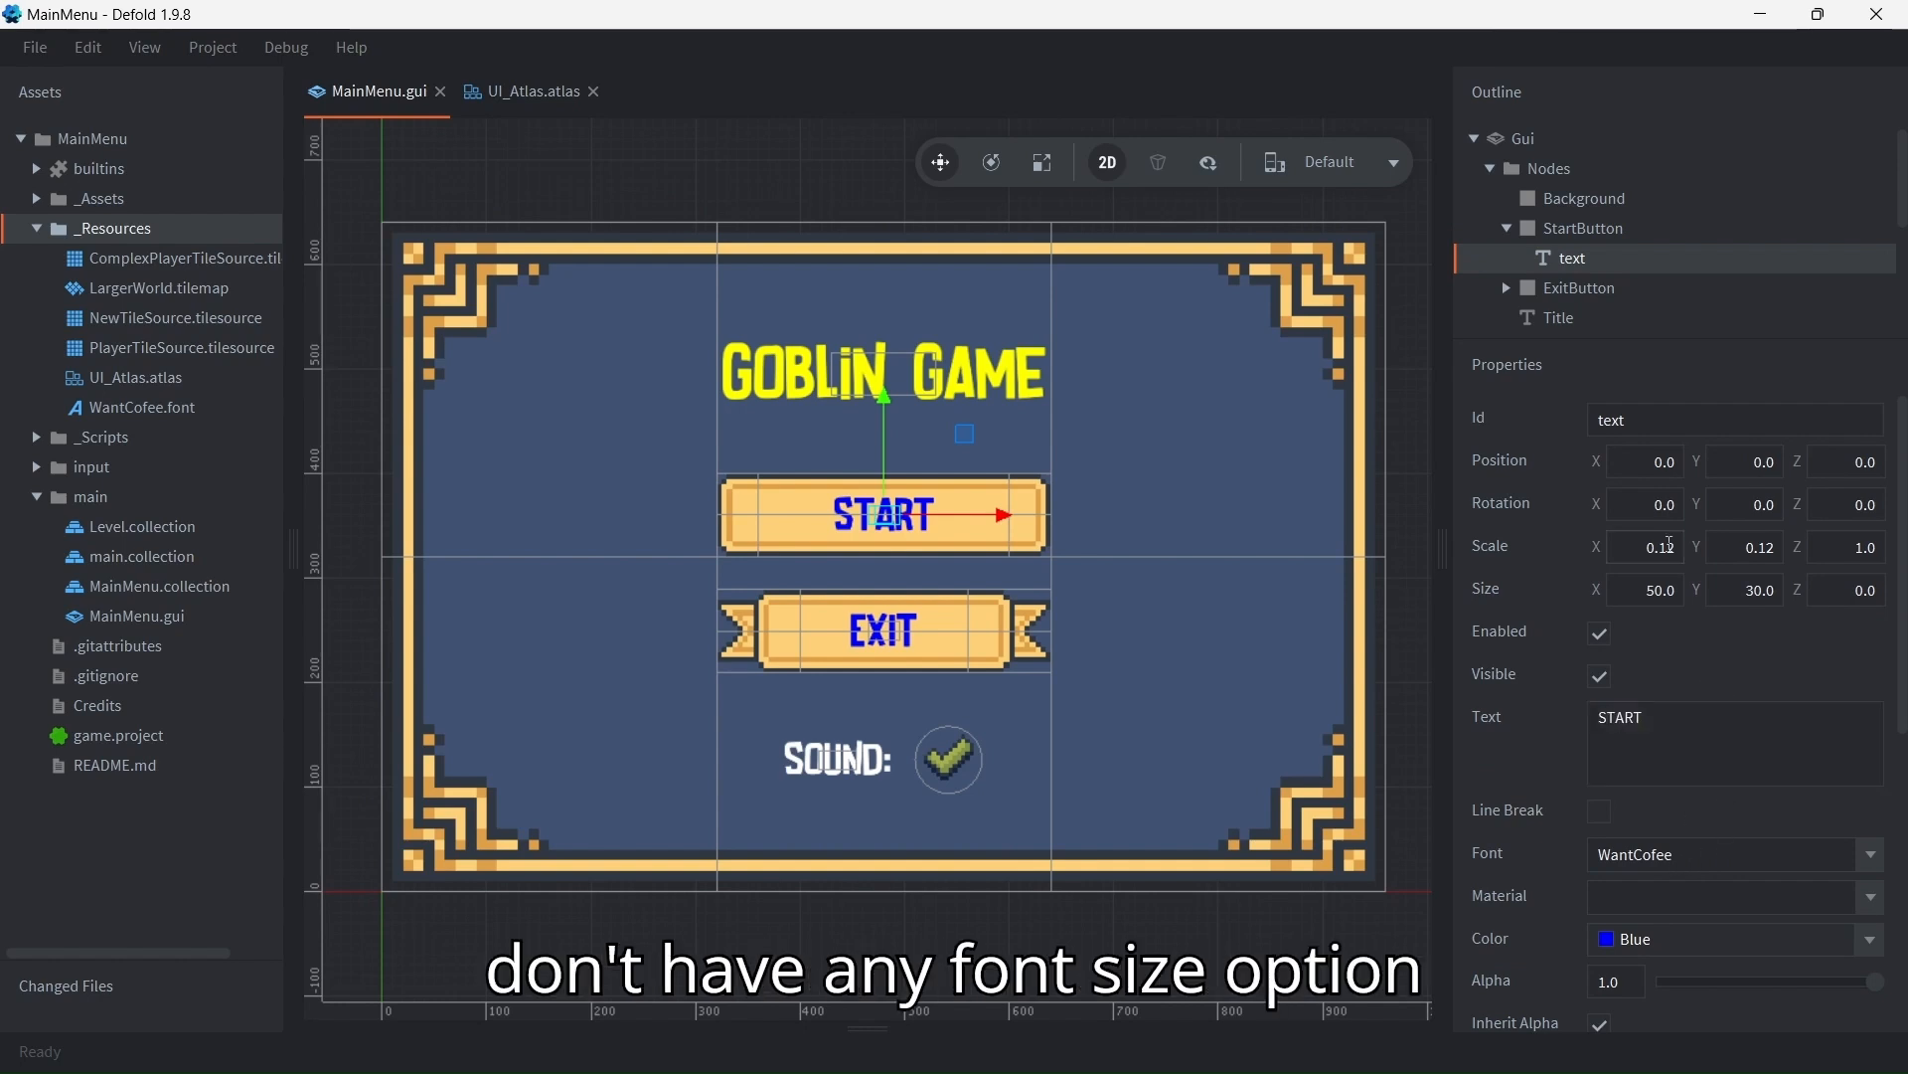
# Step: Try an X scale of 1.5 on the StartButton's text node and undo the change
pyautogui.doubleClick(1670, 546)
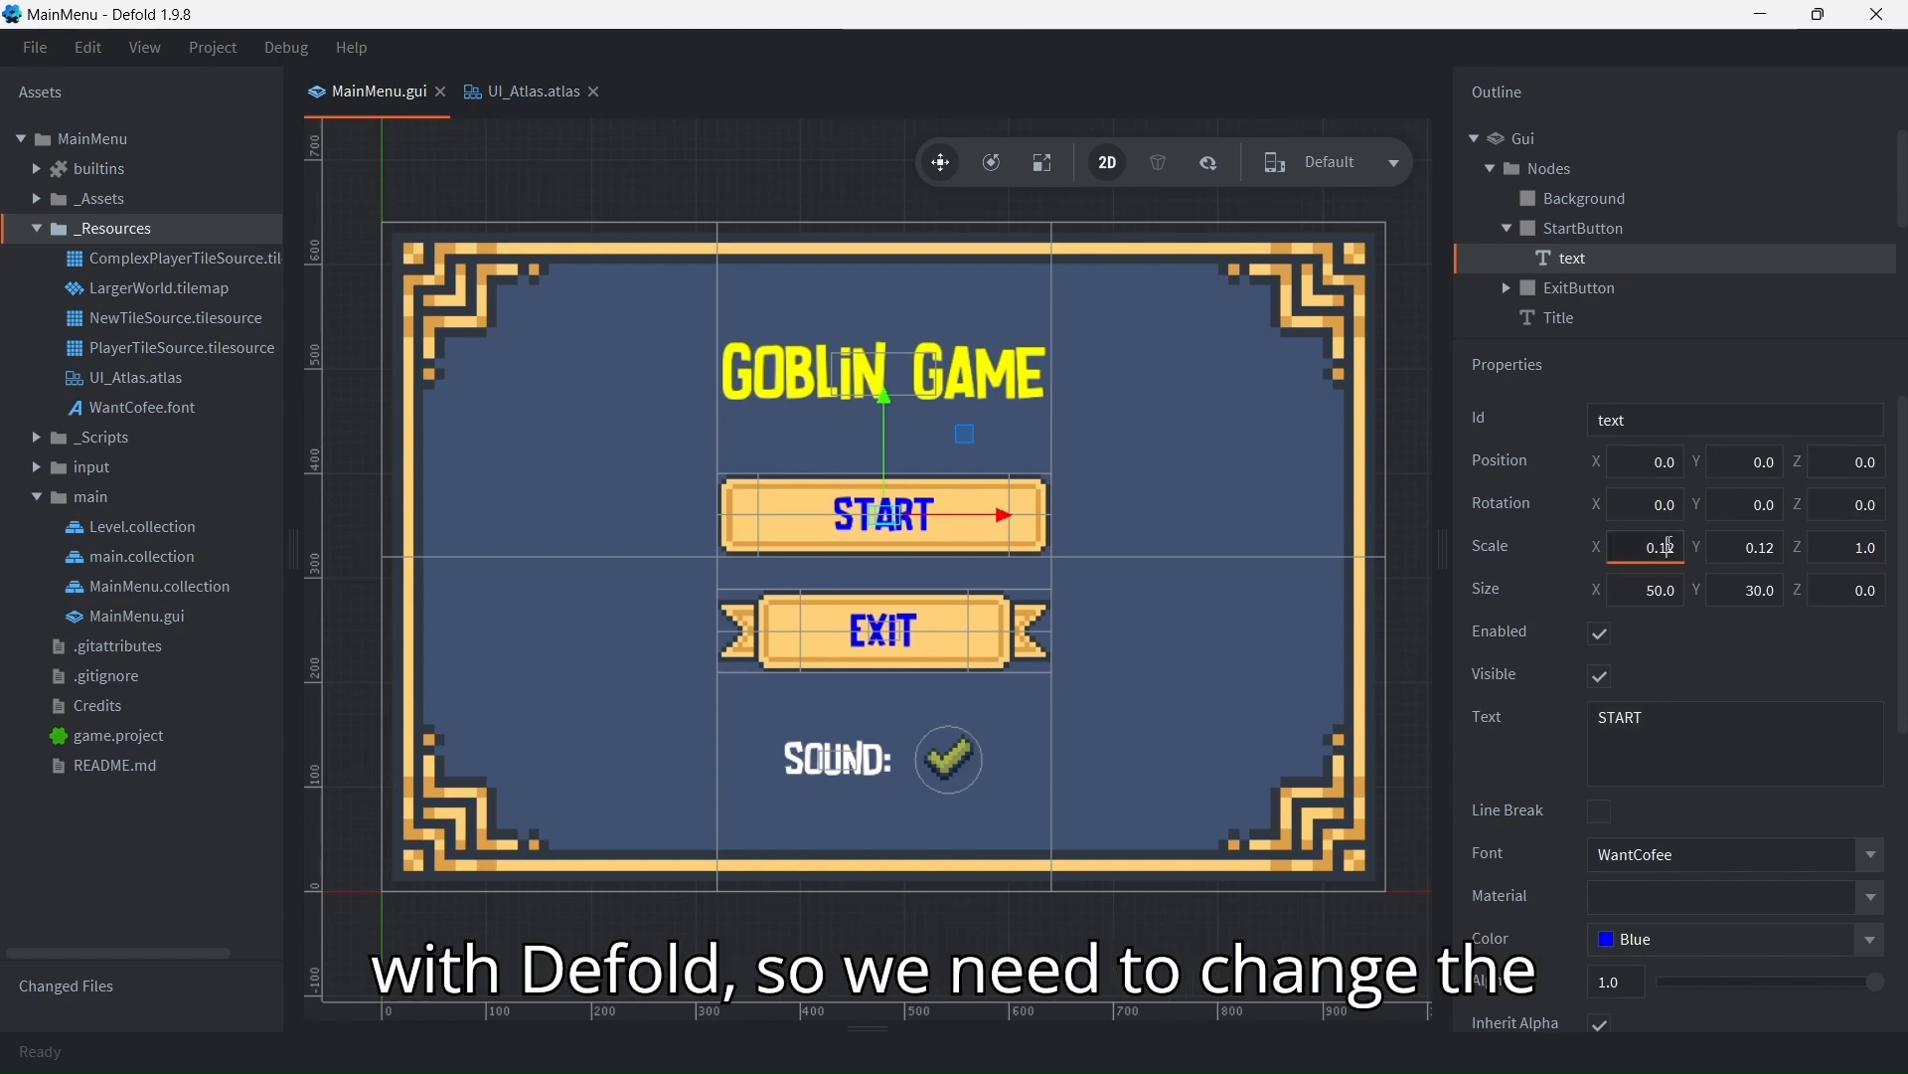
pyautogui.write('1.5')
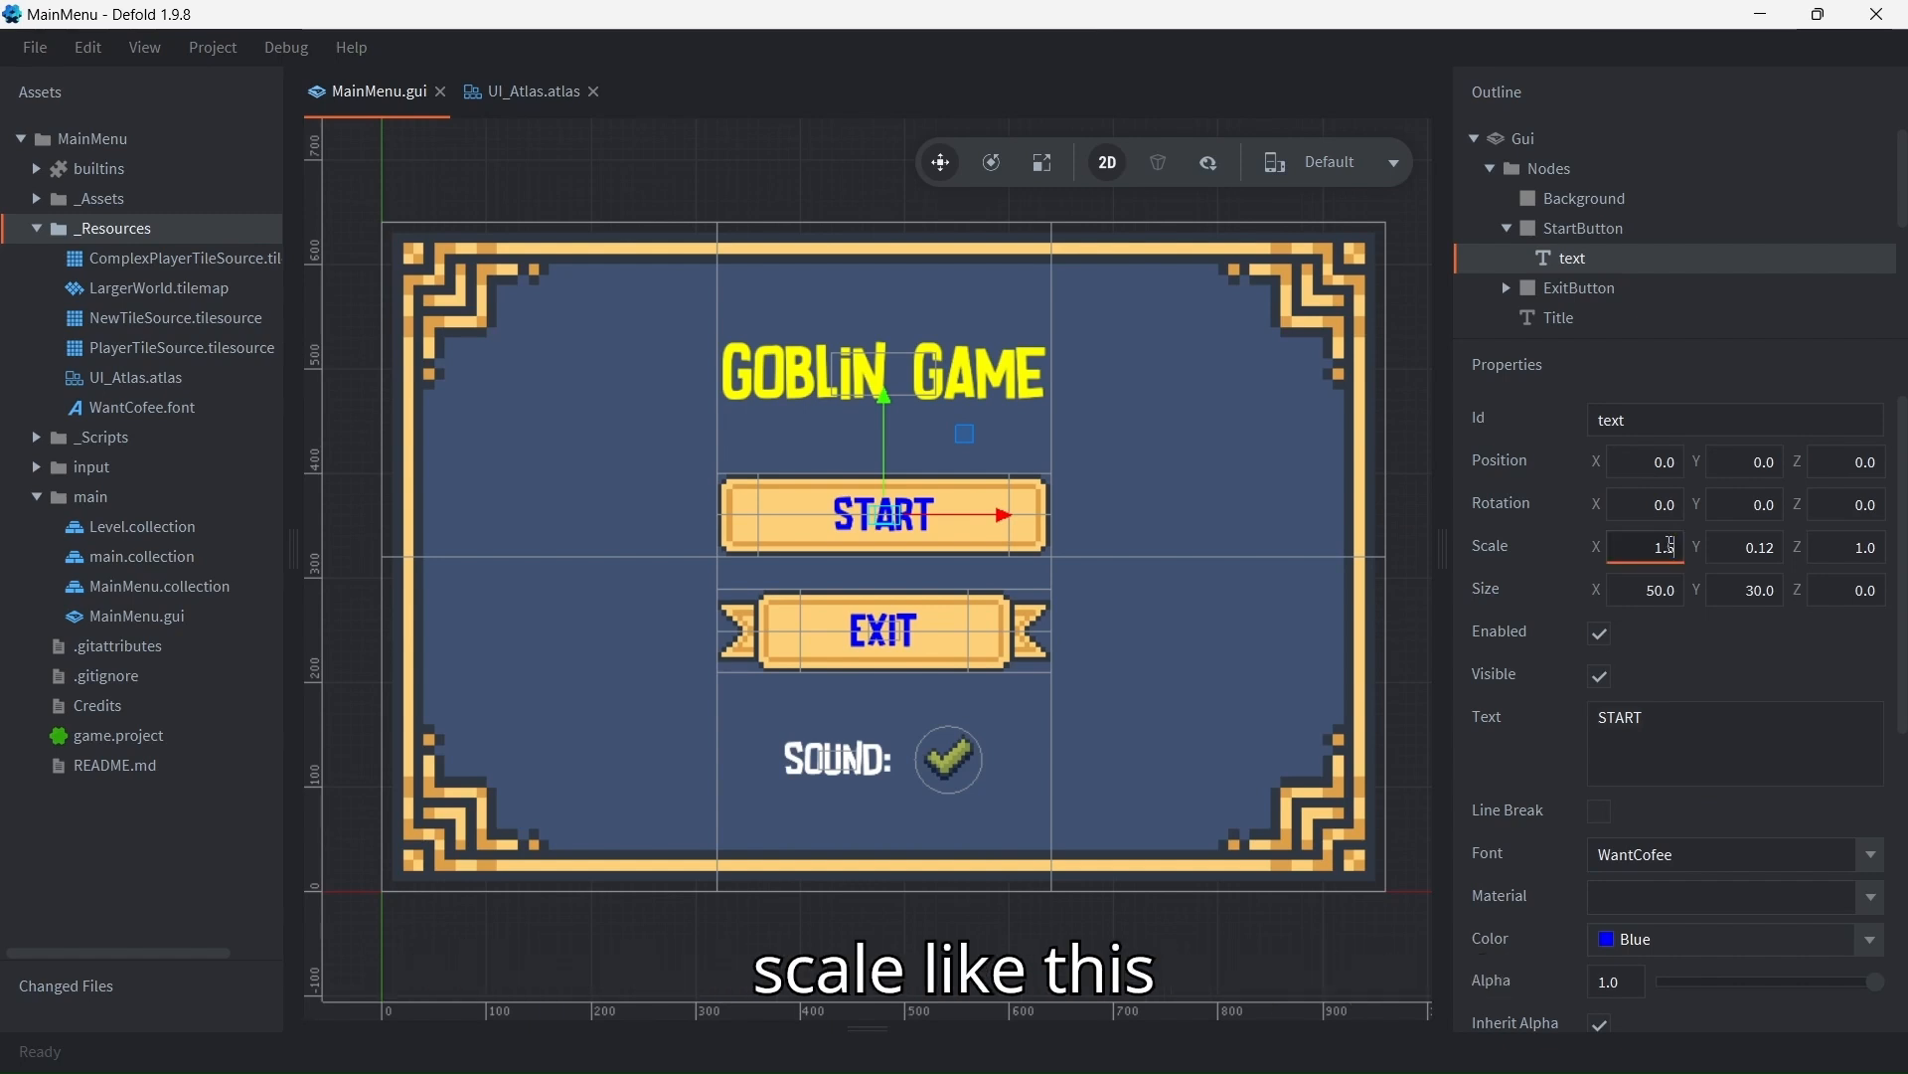
pyautogui.press('Return')
pyautogui.hotkey('ctrl', 'z')
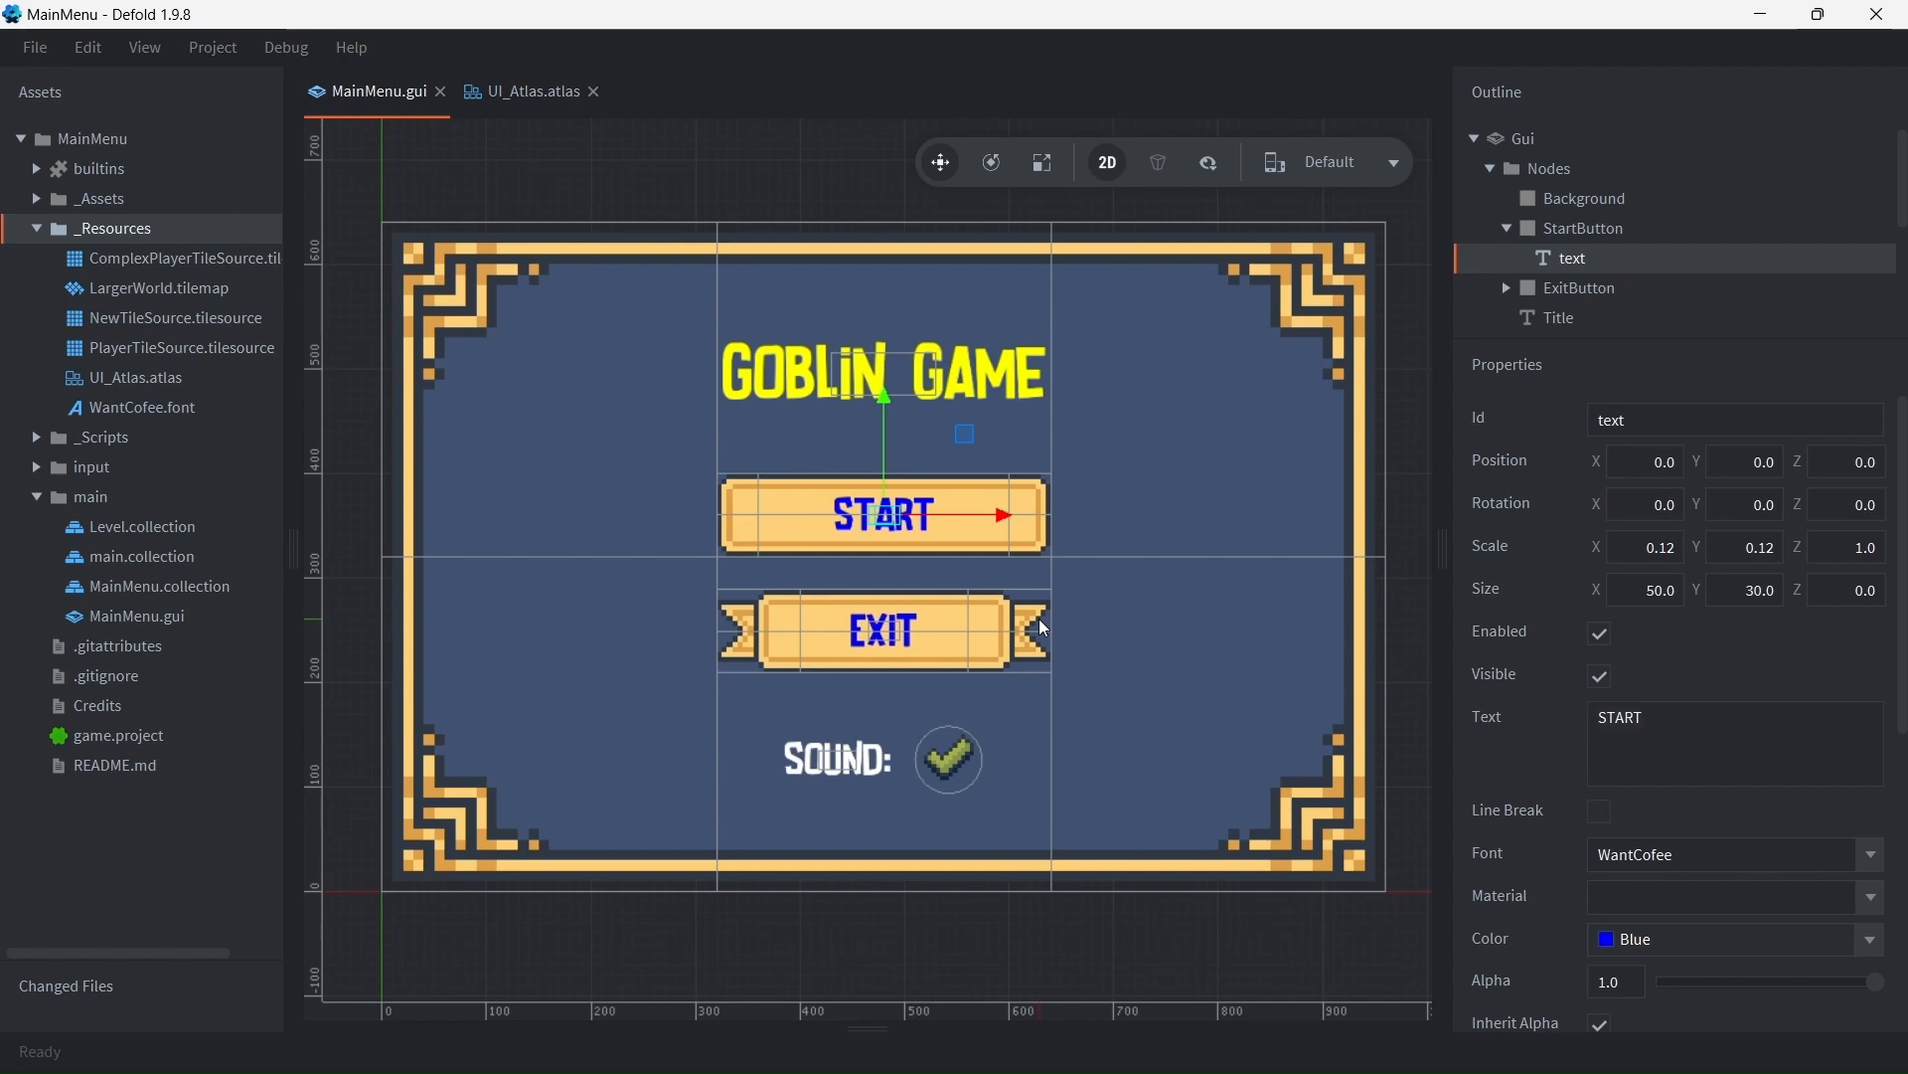
# Step: Examine the ExitButton node's properties and its child text node, with the StartButton's children collapsed
pyautogui.click(1507, 228)
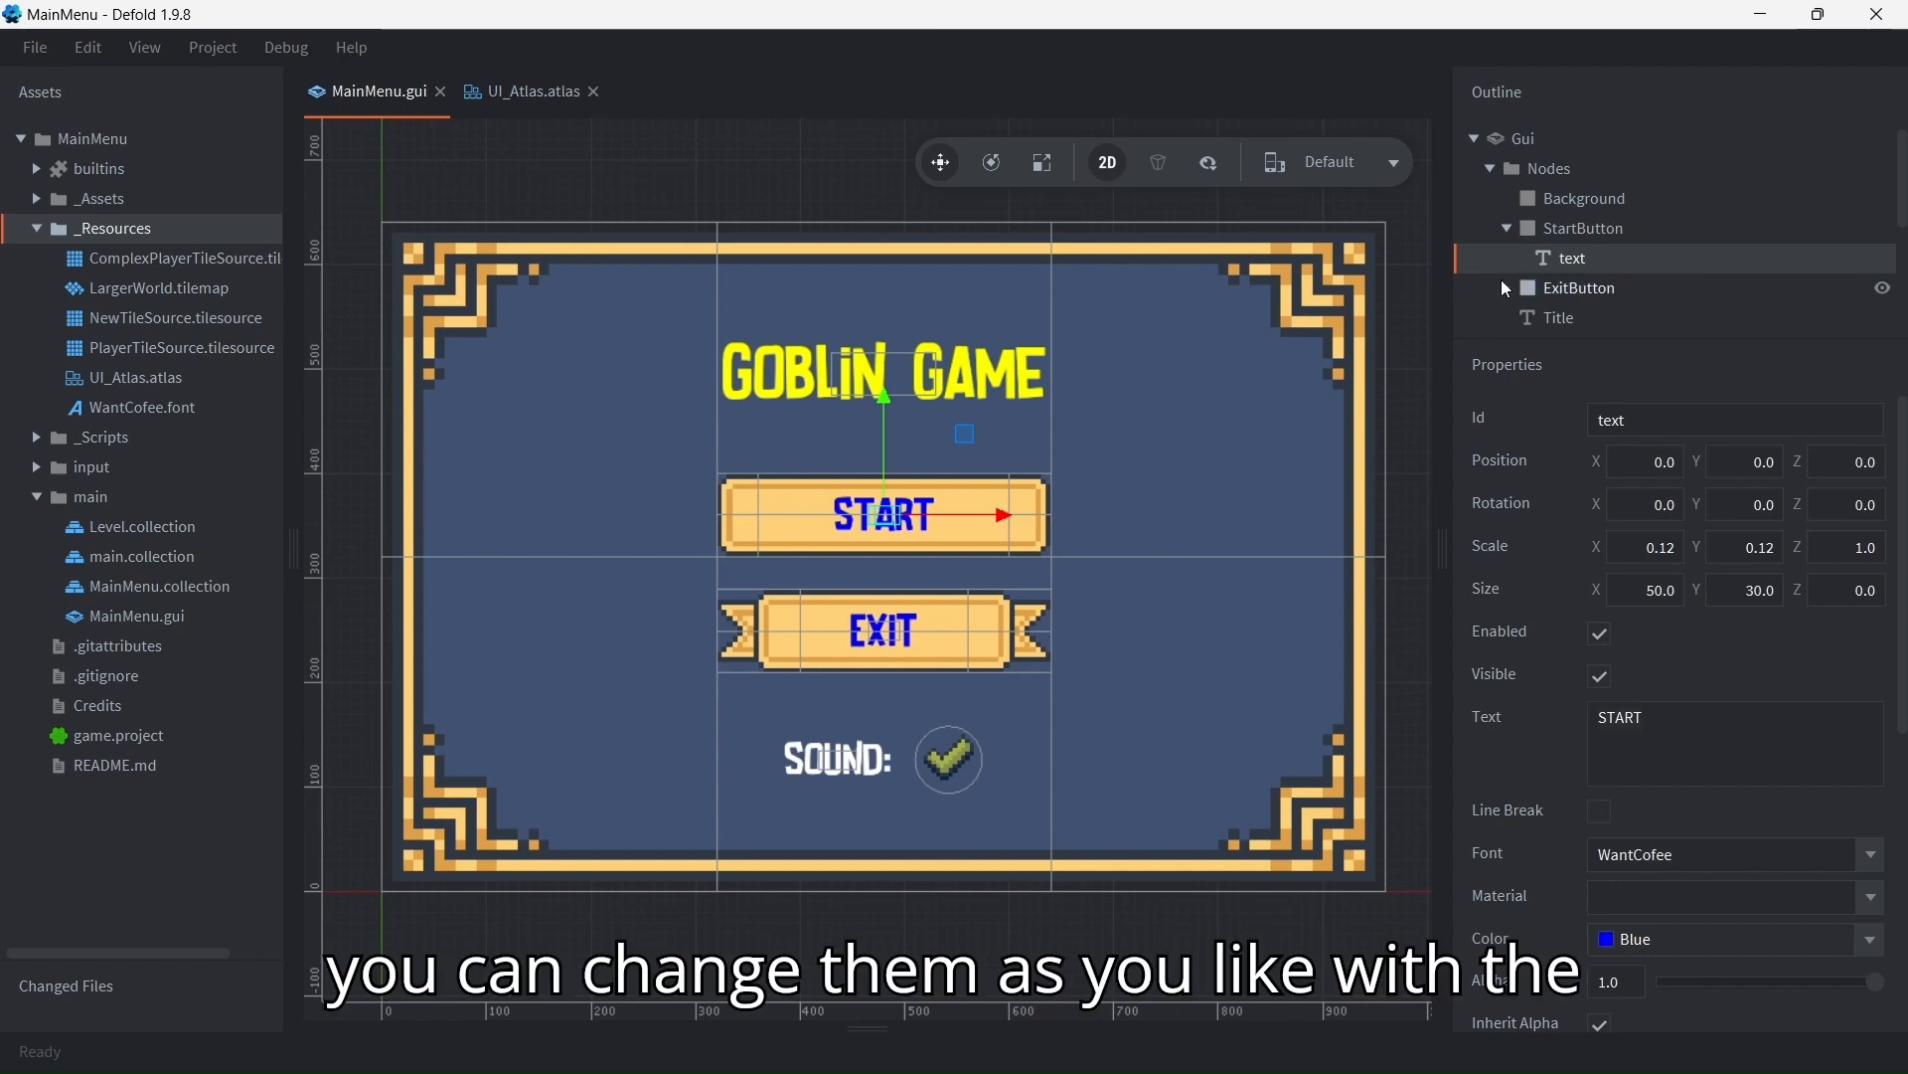
pyautogui.click(1580, 228)
pyautogui.click(1571, 259)
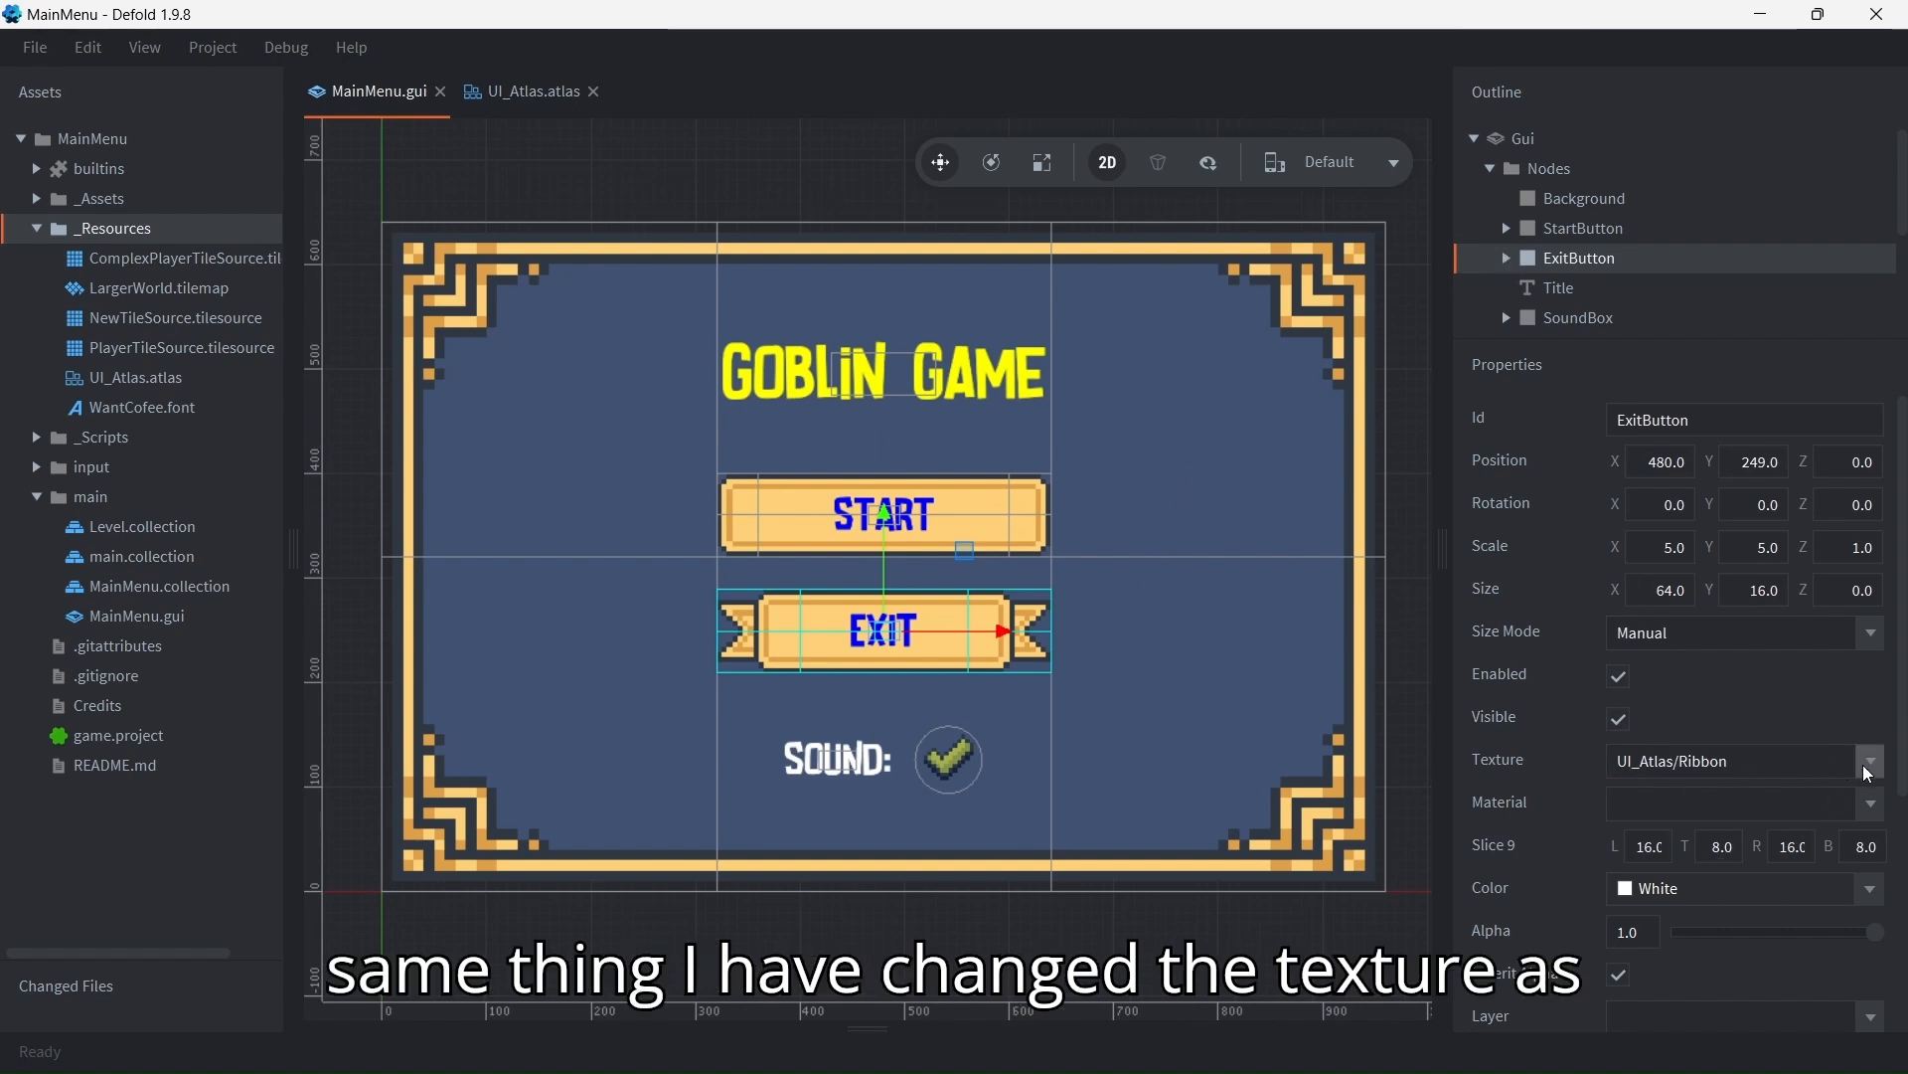
pyautogui.click(1507, 257)
pyautogui.click(1578, 288)
pyautogui.click(1605, 260)
pyautogui.click(1507, 257)
# Step: Examine the Title text node's properties and the Nodes folder's option for adding nodes, without adding anything
pyautogui.click(1564, 290)
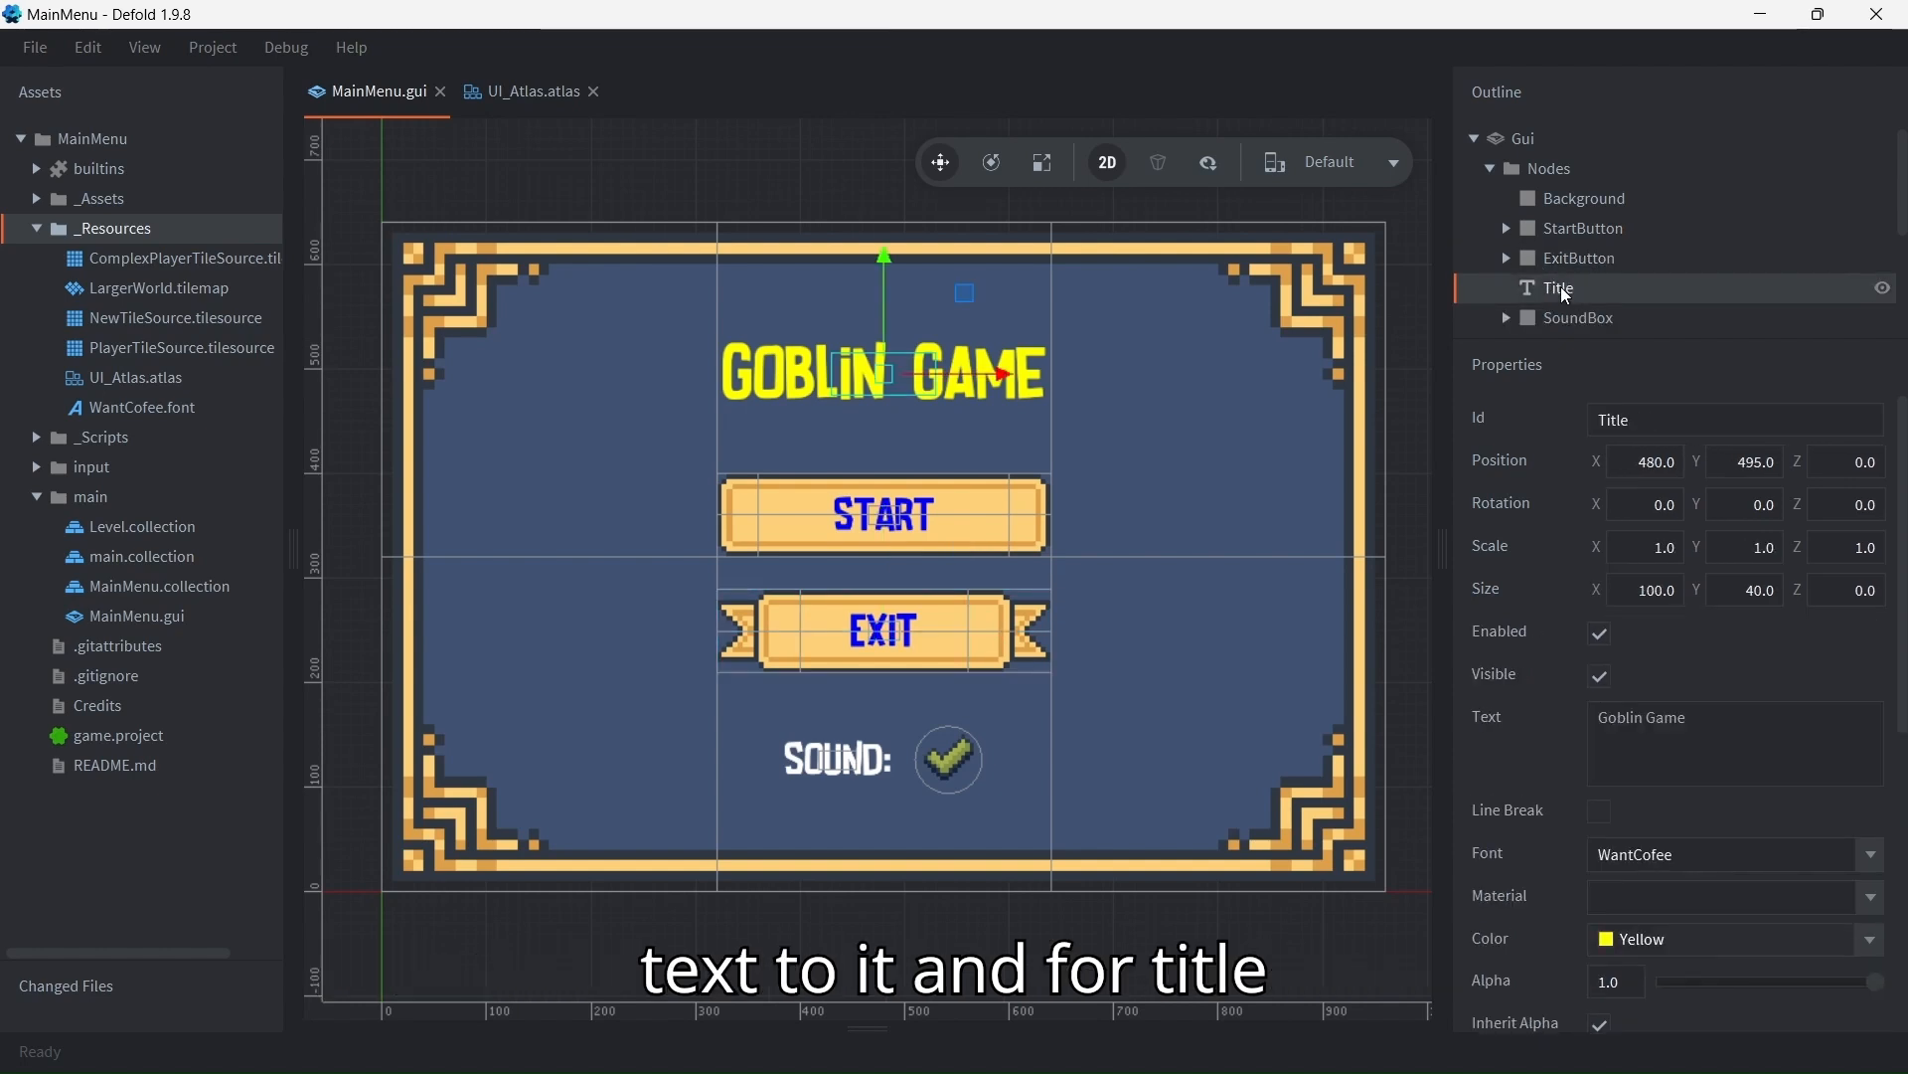
pyautogui.click(1549, 169)
pyautogui.rightClick(1581, 175)
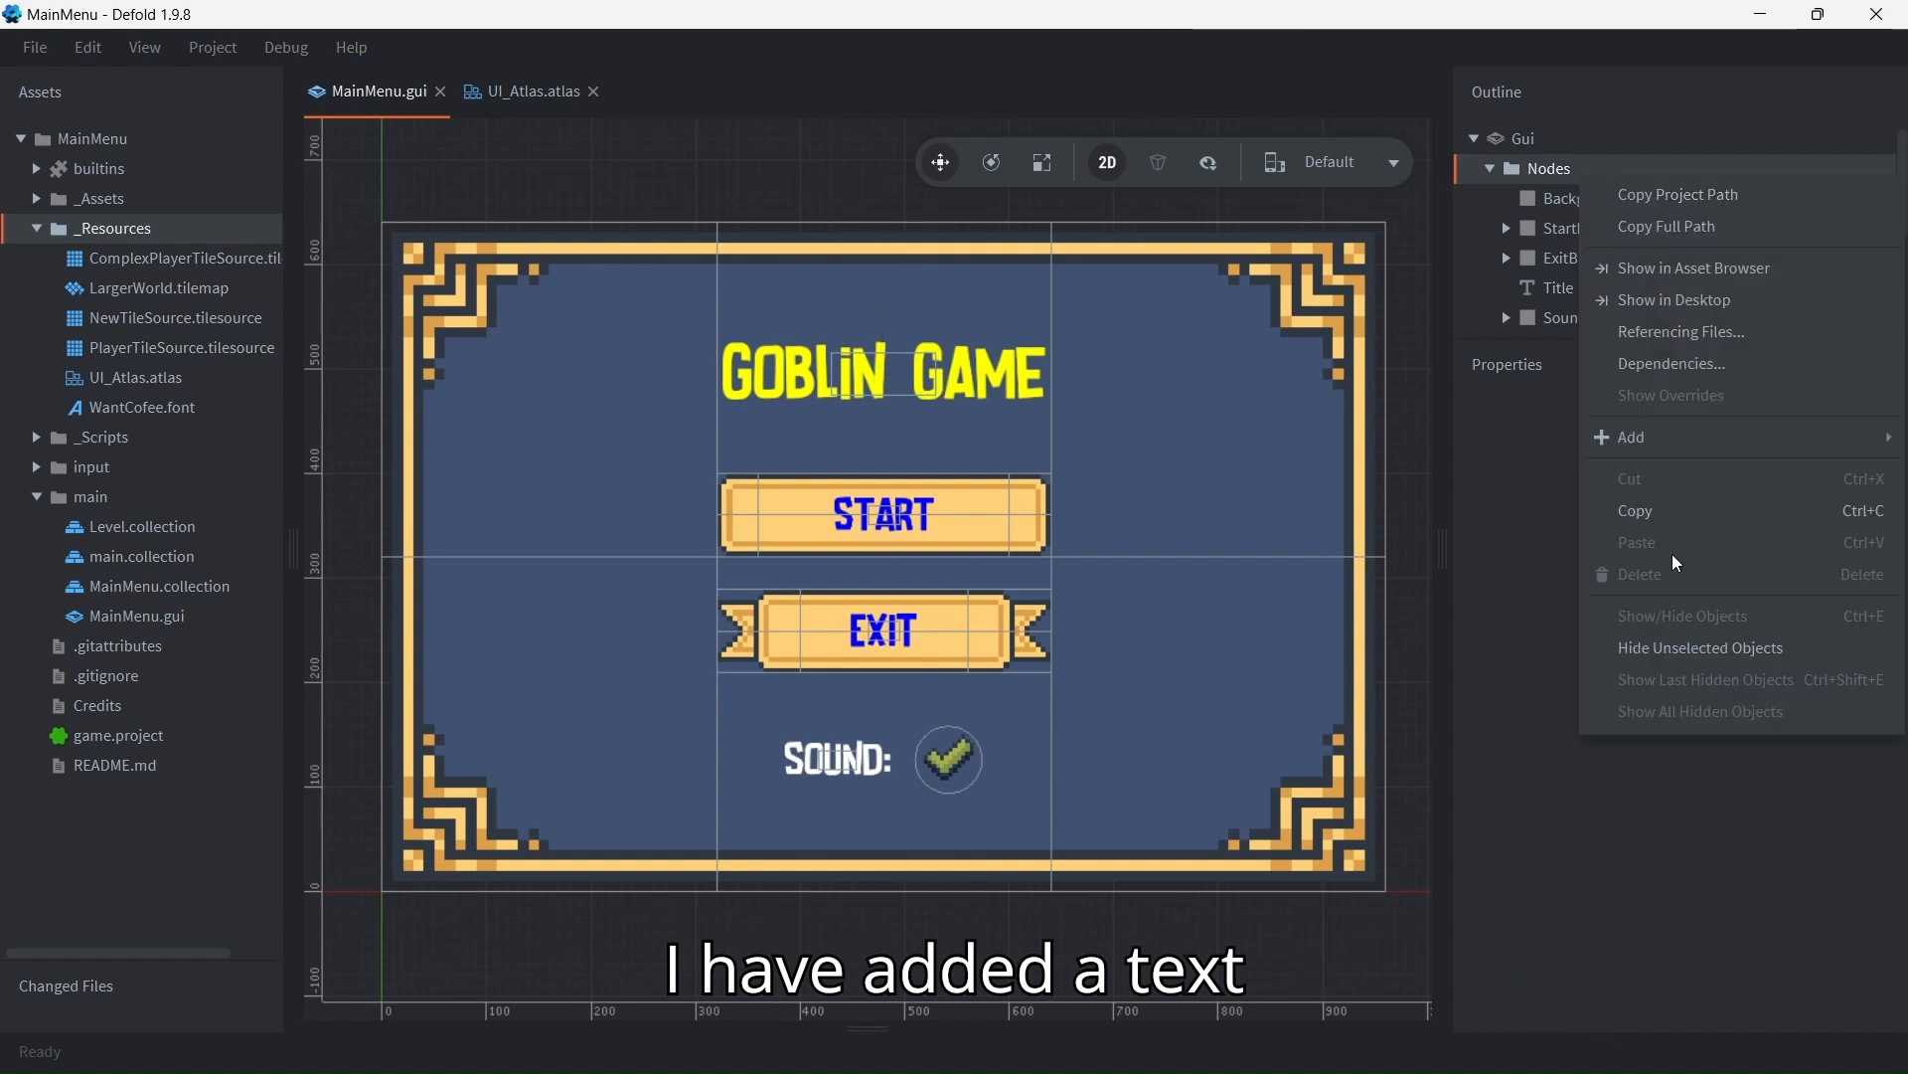
pyautogui.moveTo(1671, 430)
pyautogui.click(1558, 178)
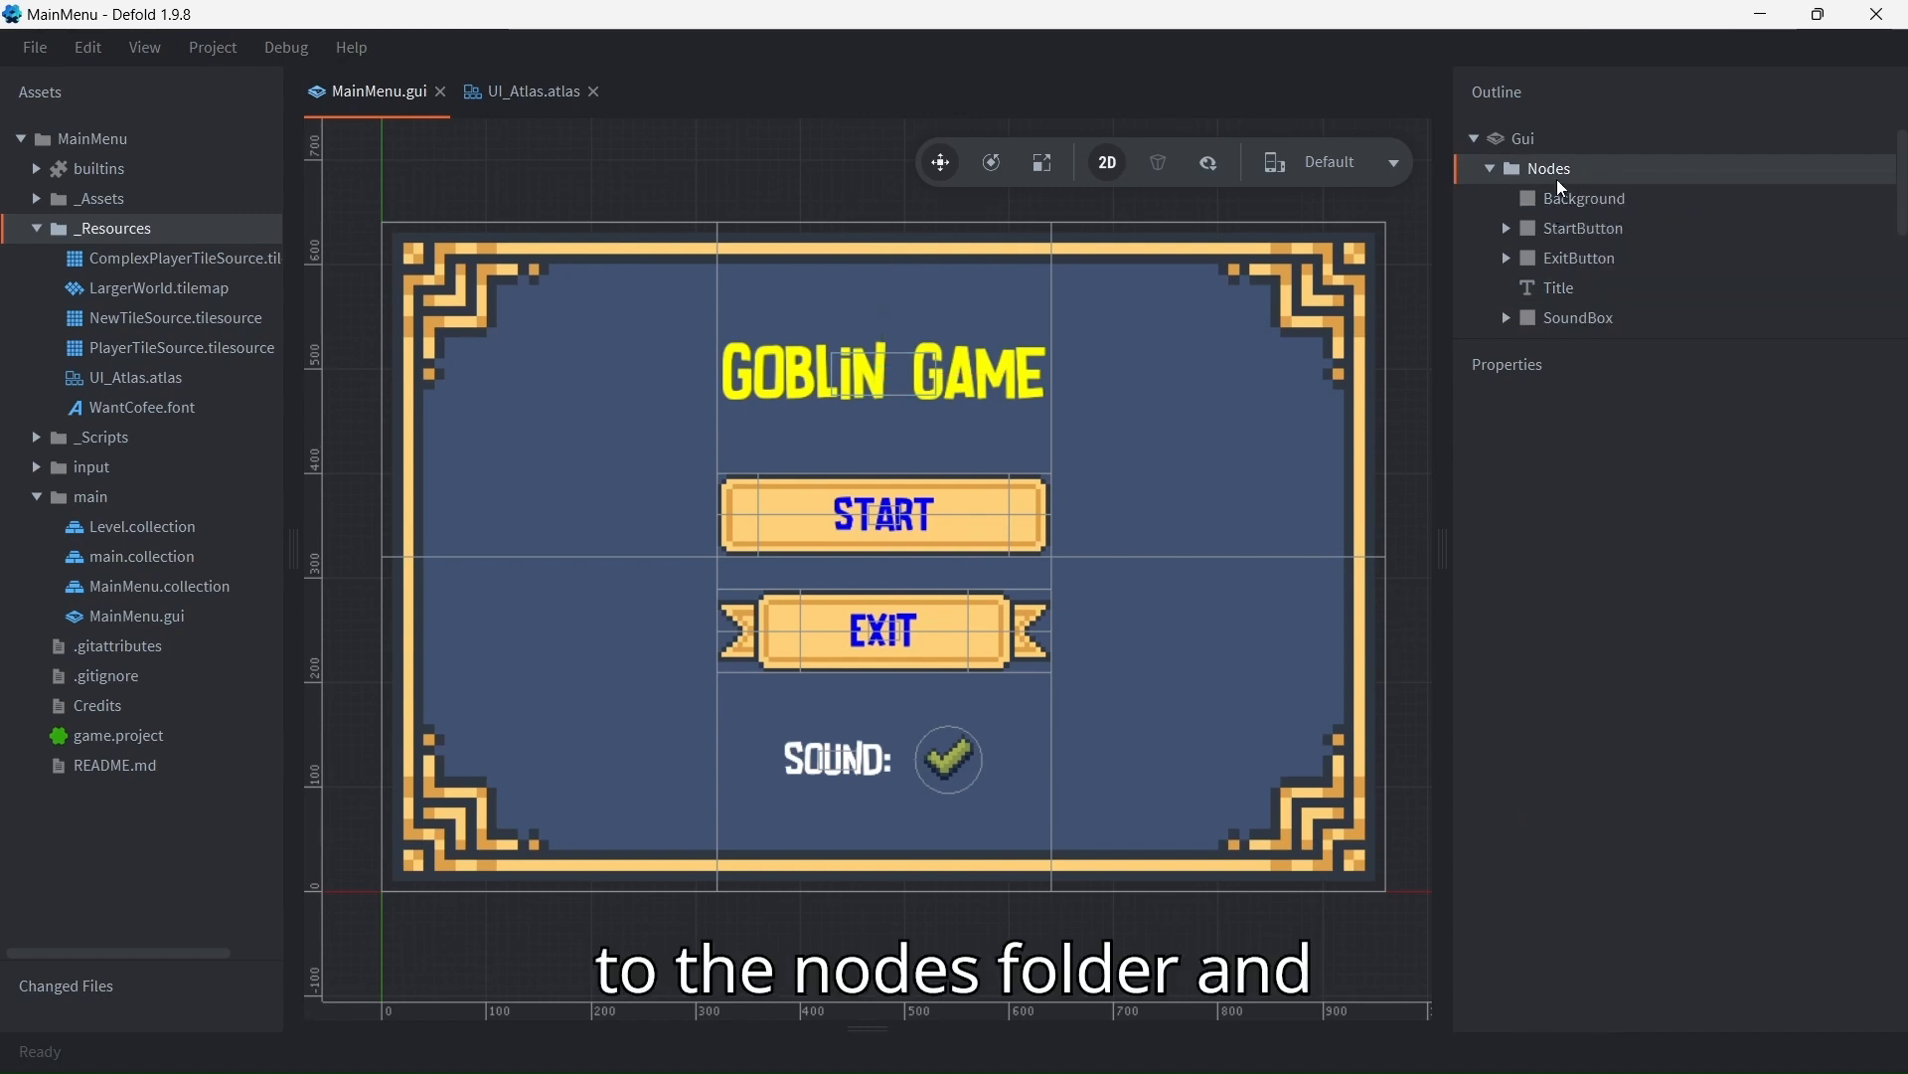
pyautogui.click(1557, 288)
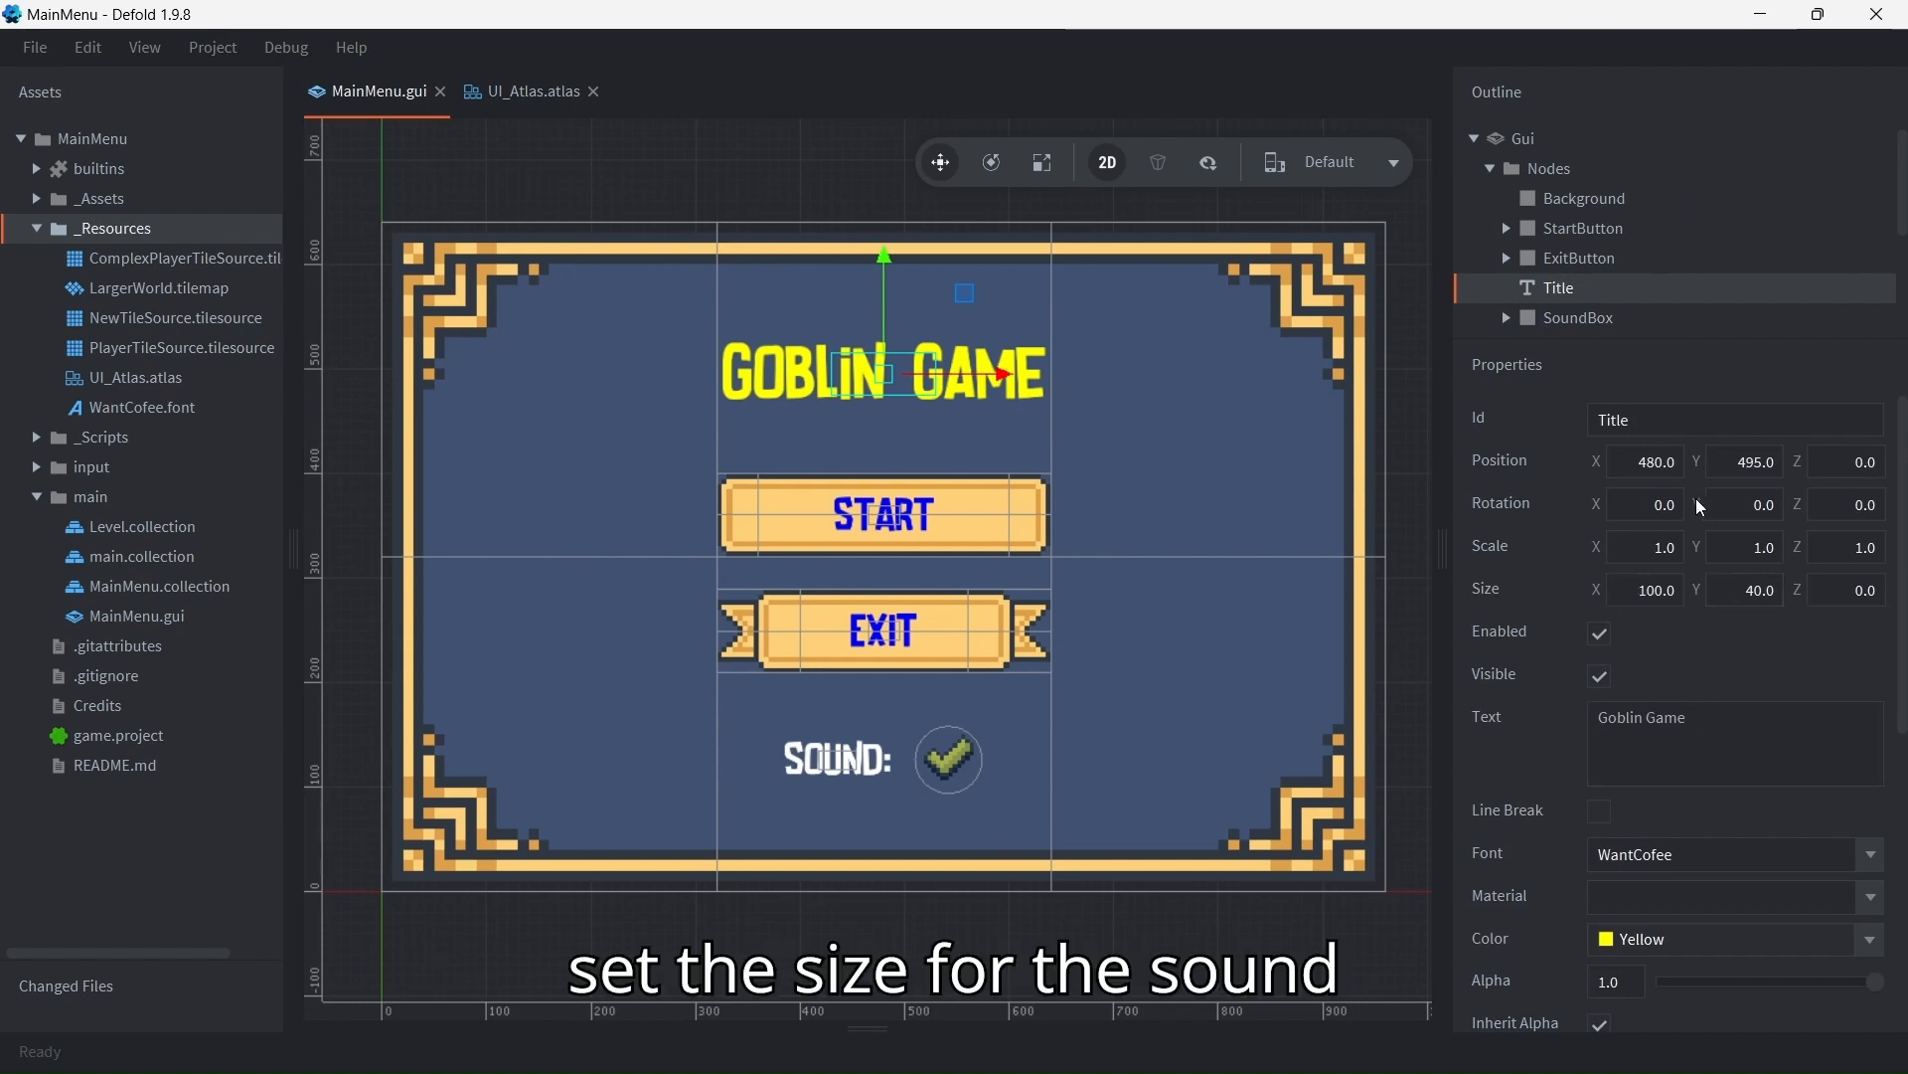
pyautogui.scroll(-2, 1574, 310)
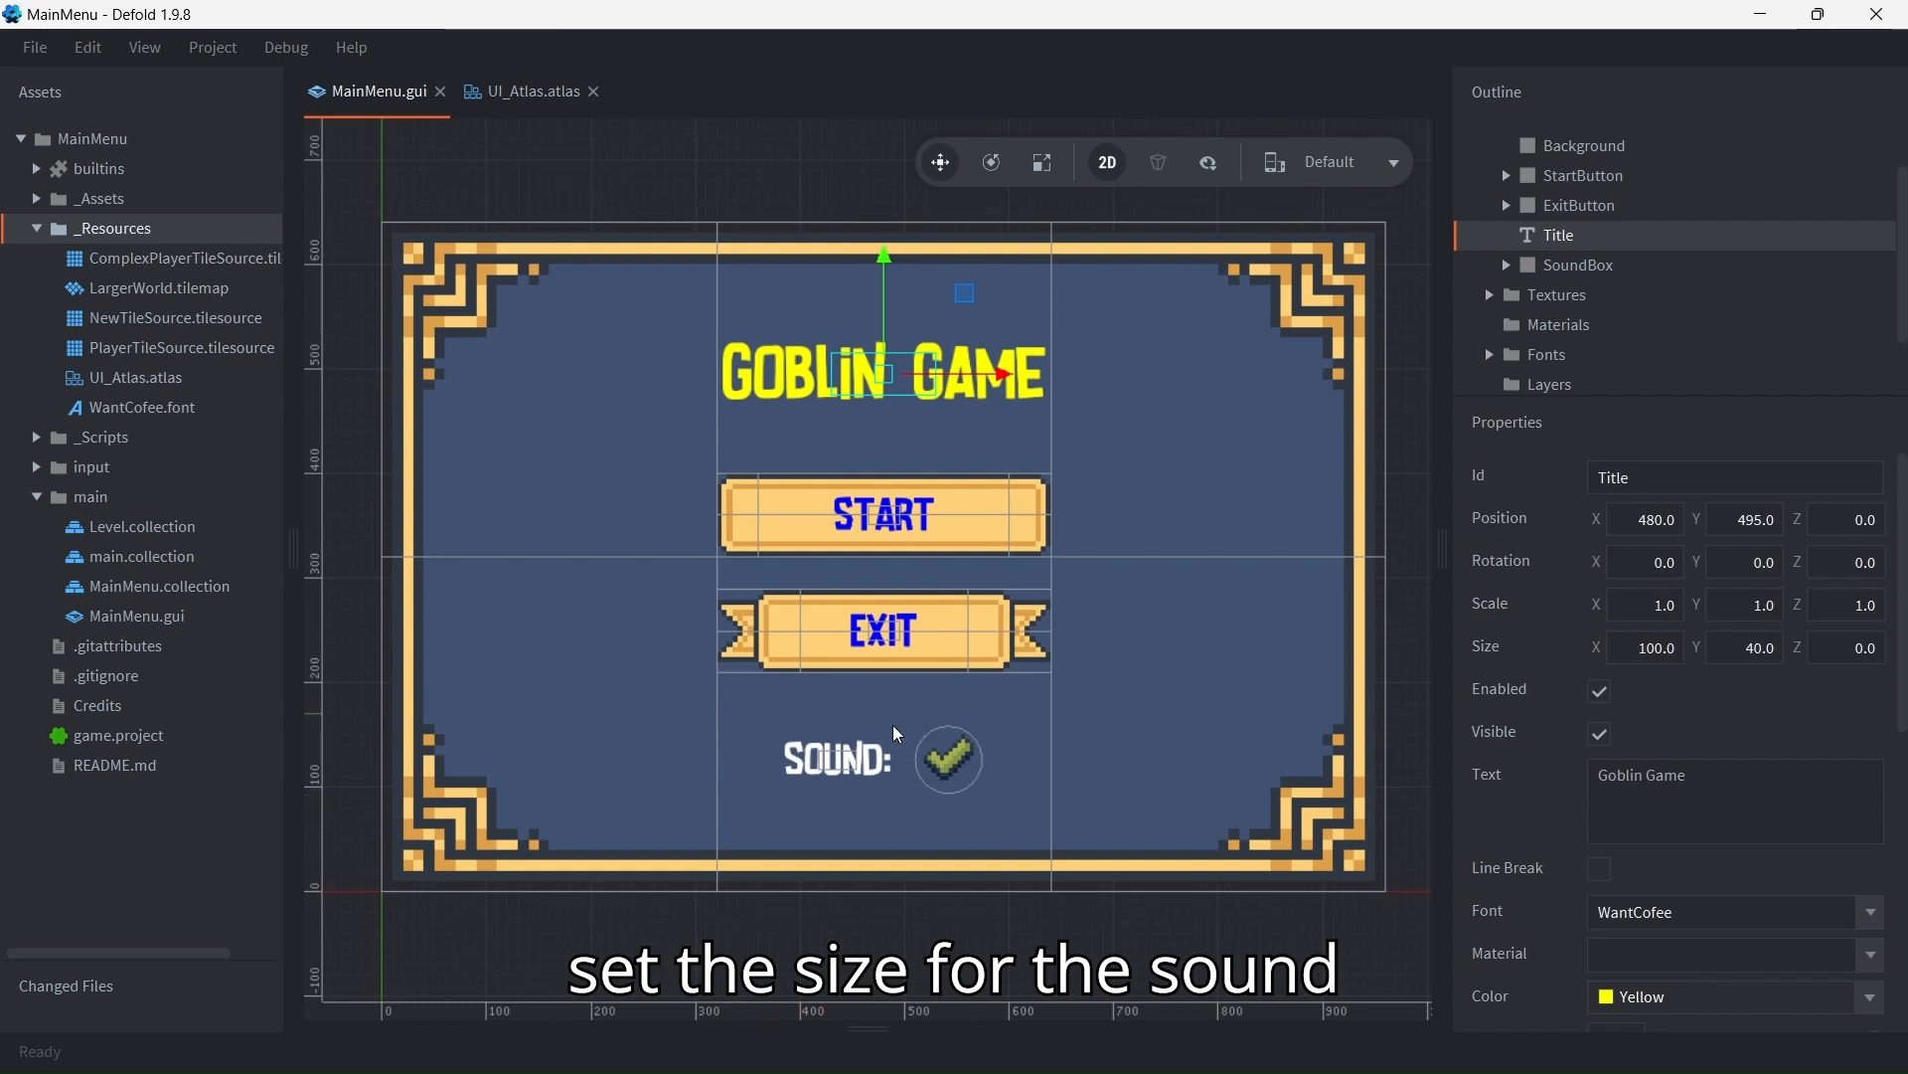
# Step: Expand the SoundBox node and examine its properties along with its text2 and Image child nodes
pyautogui.click(1548, 269)
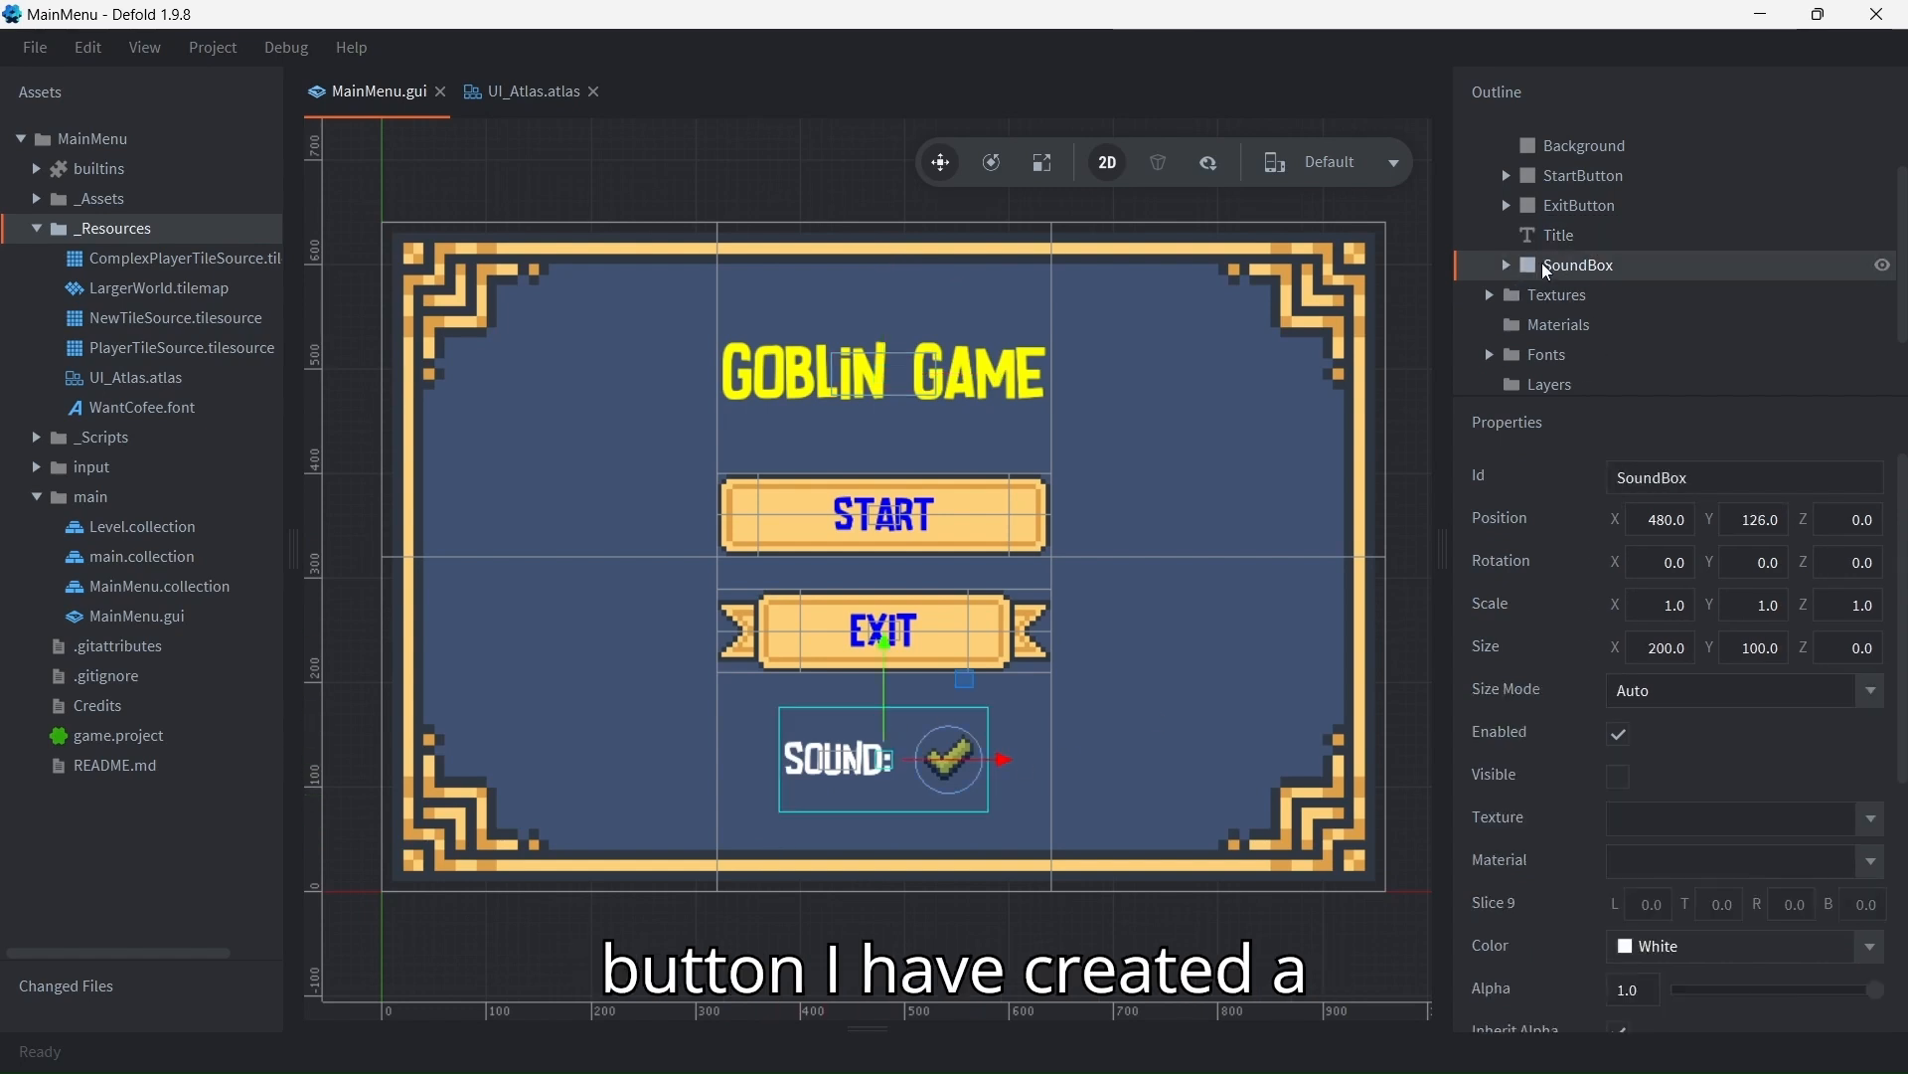
pyautogui.click(1507, 266)
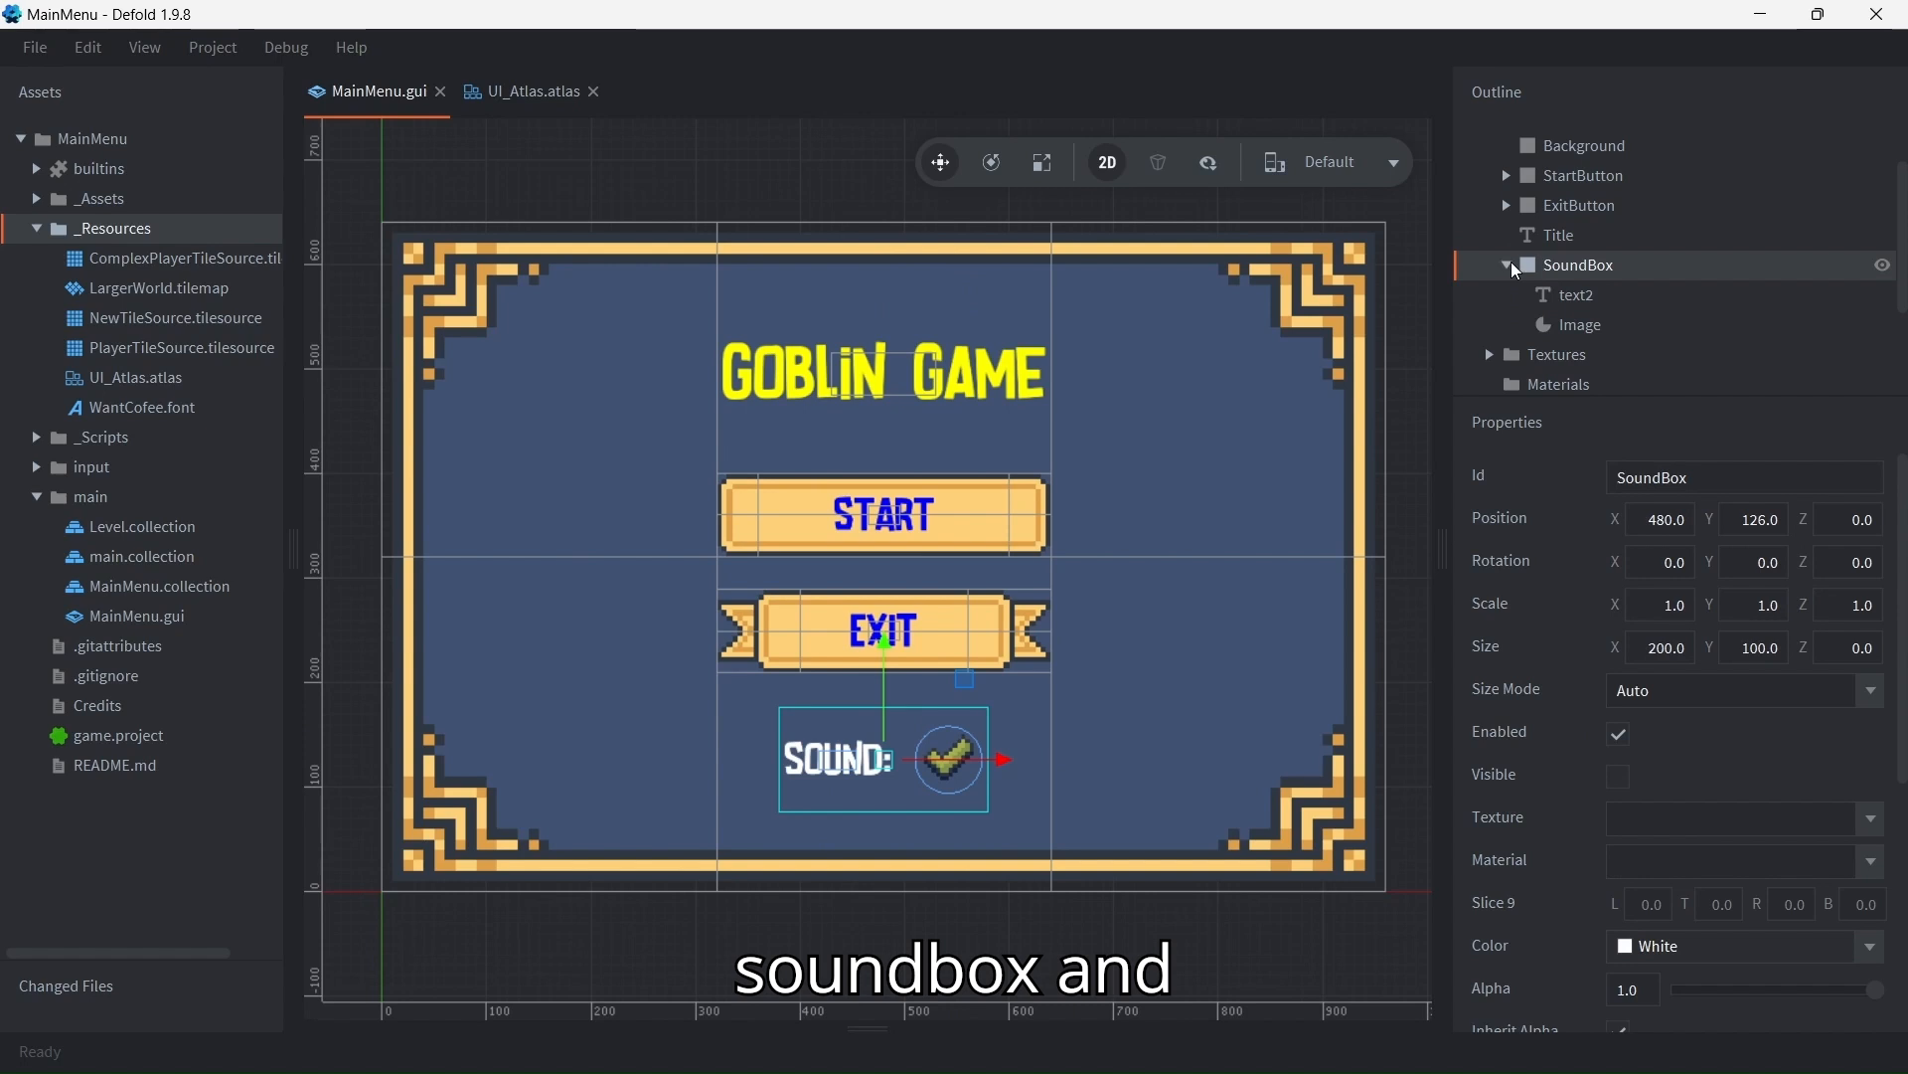
pyautogui.click(1591, 298)
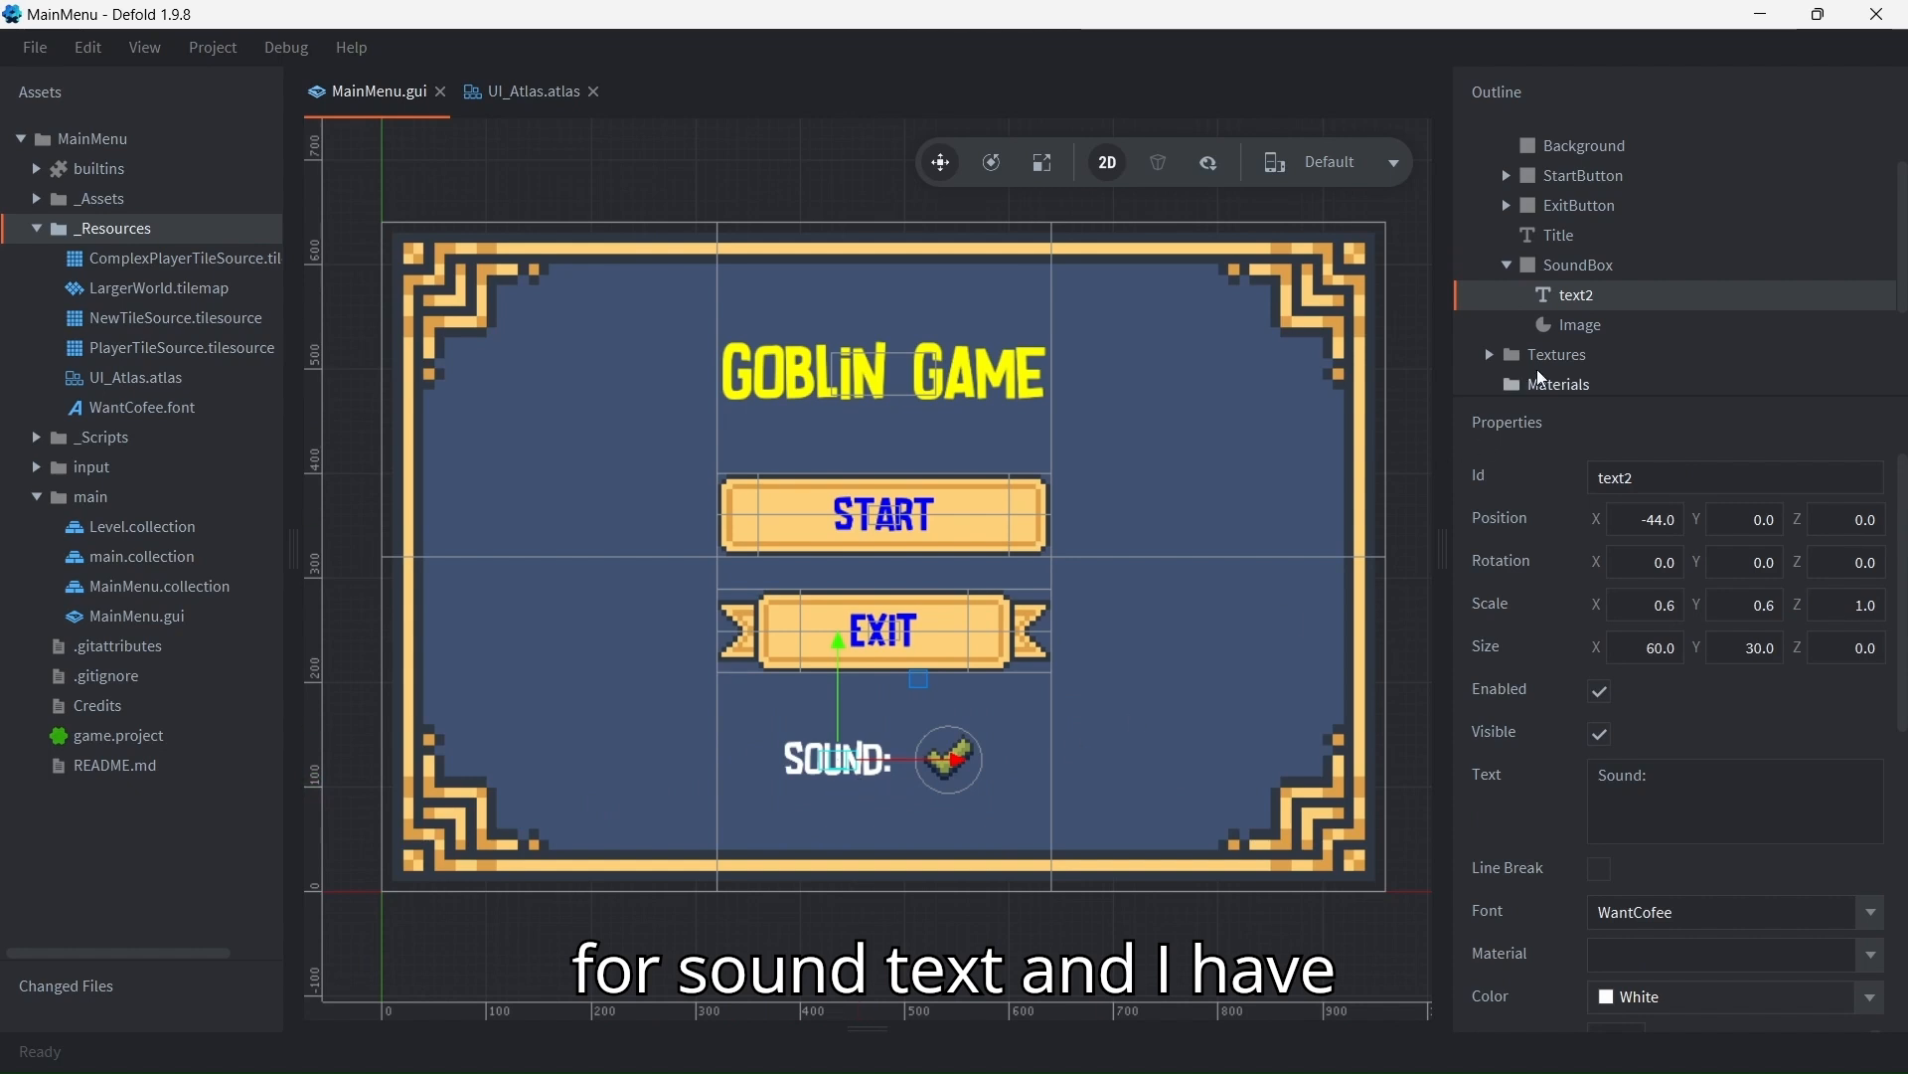
pyautogui.click(1580, 325)
# Step: View the node types that can be added under SoundBox, without adding any
pyautogui.rightClick(1591, 260)
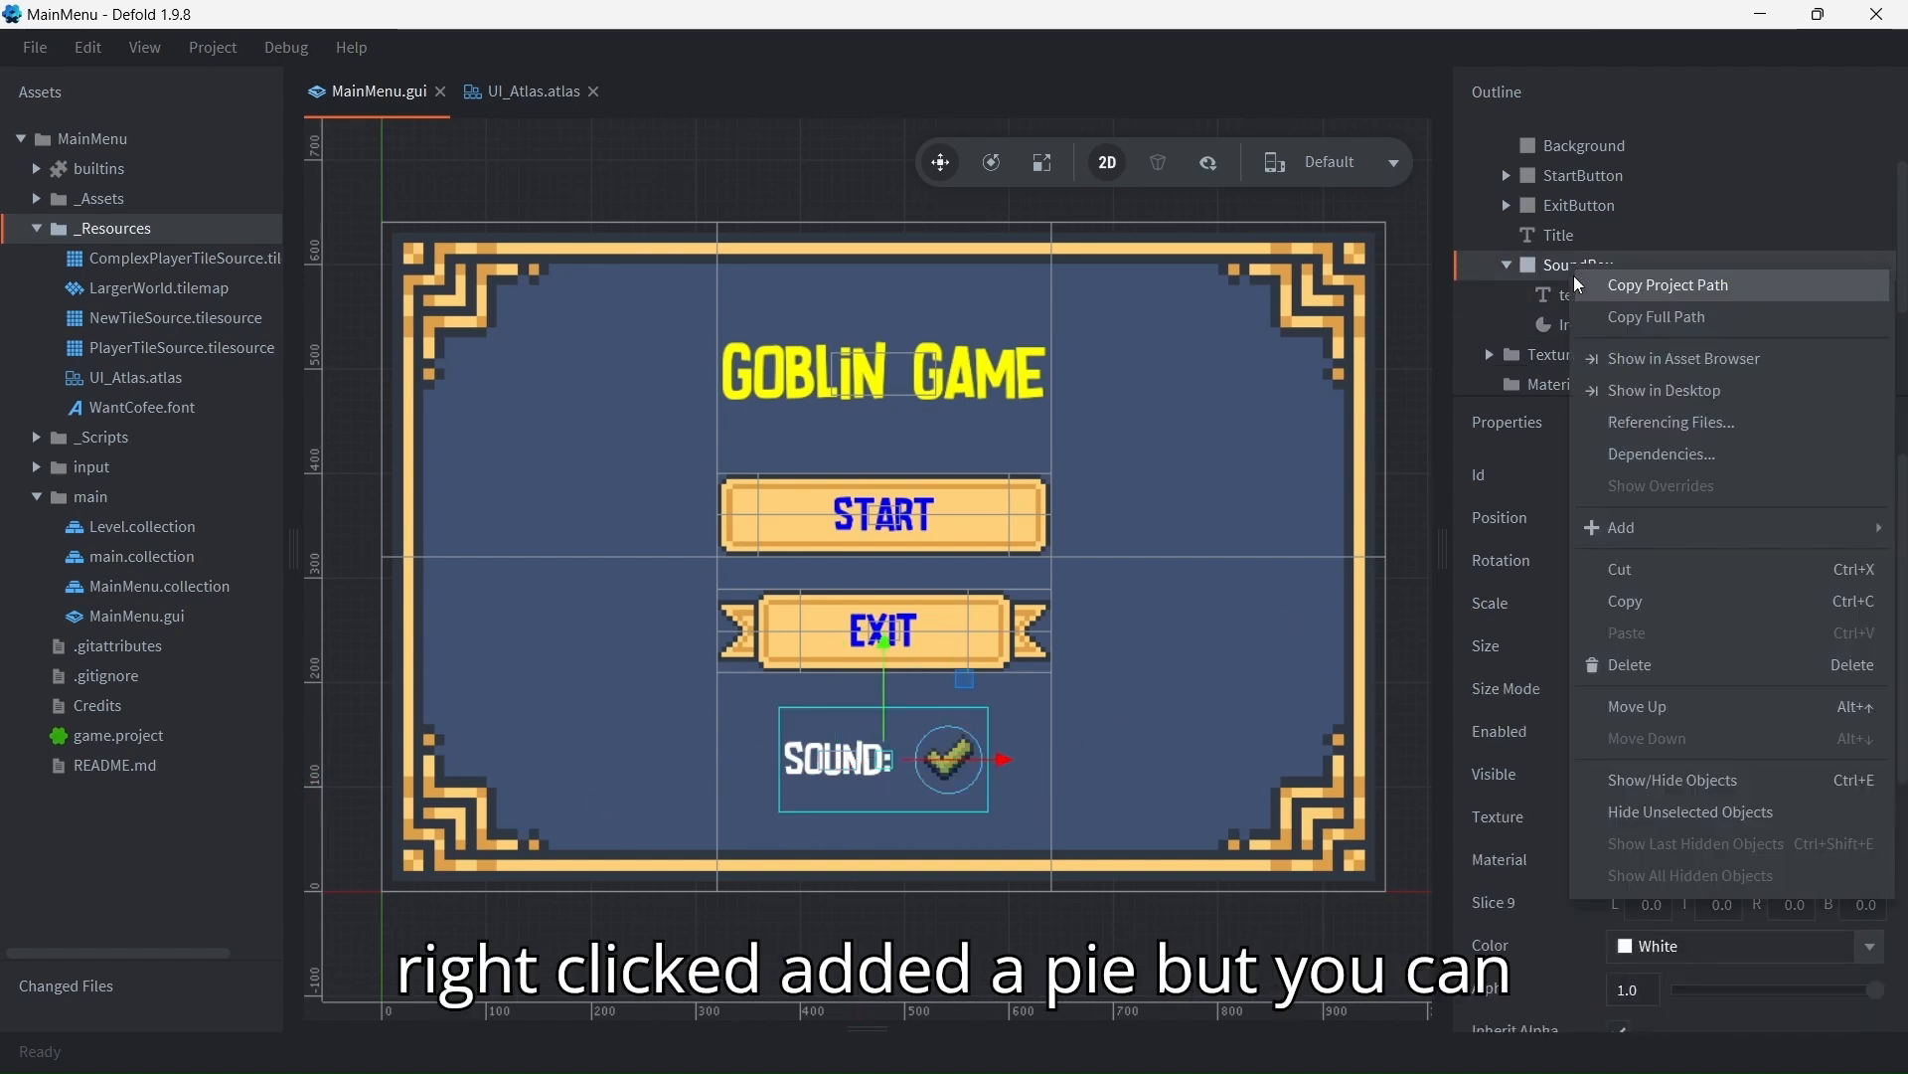
pyautogui.moveTo(1602, 526)
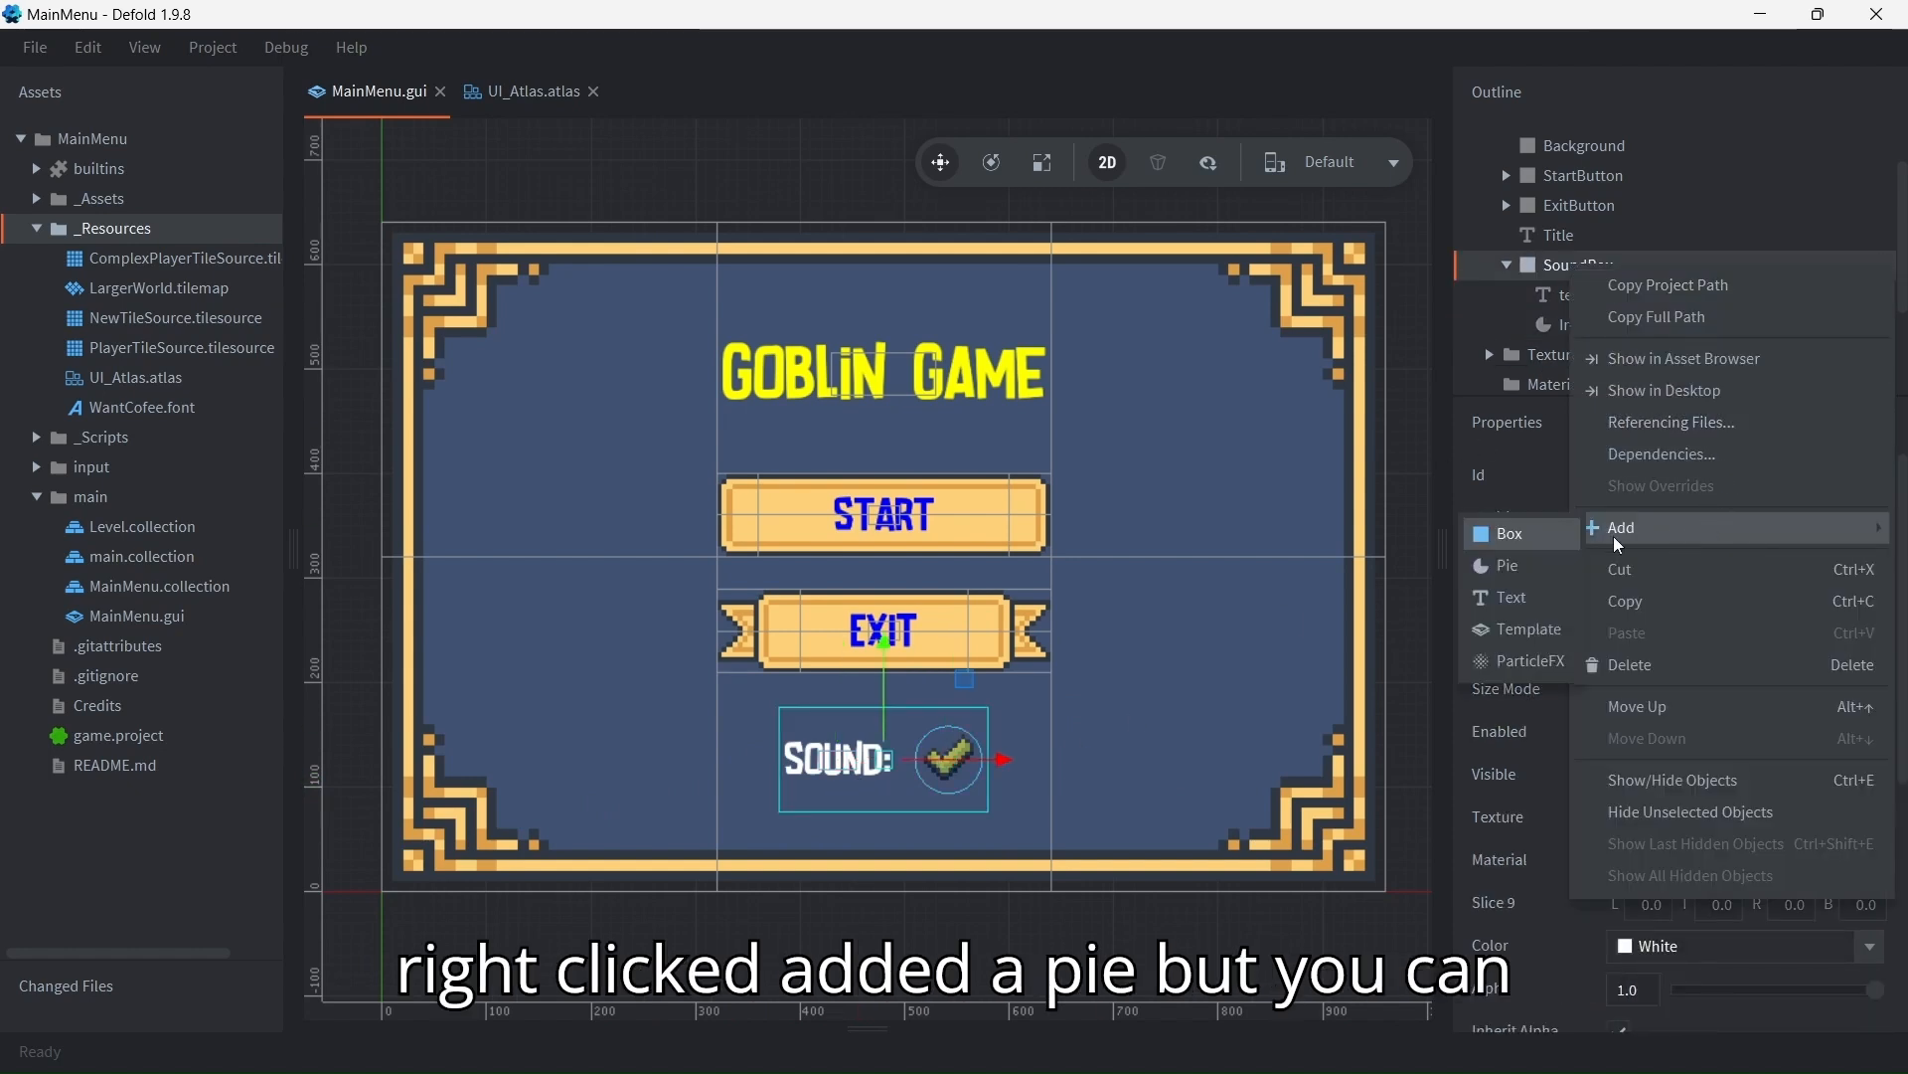
pyautogui.click(1519, 285)
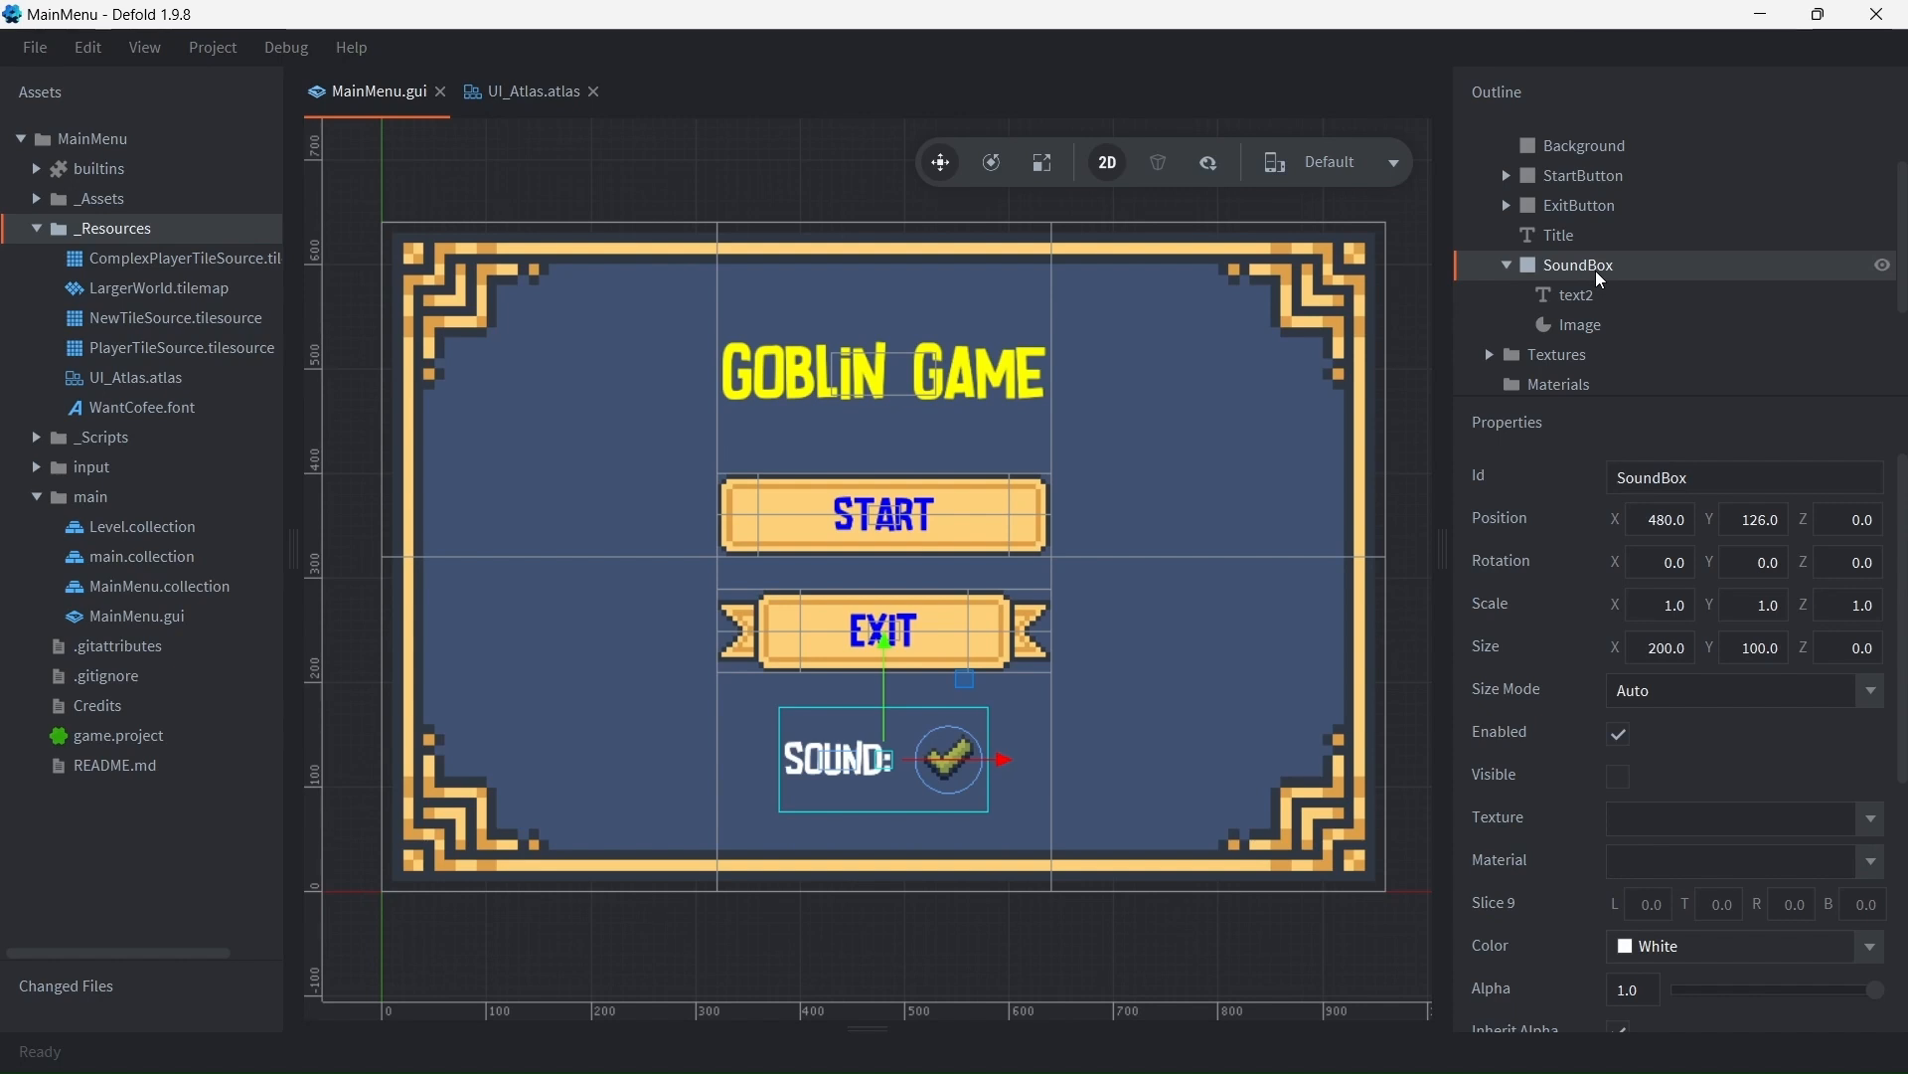
# Step: View the texture choices for SoundBox's Image pie node, keeping UI_Atlas/SoundOn
pyautogui.click(1581, 335)
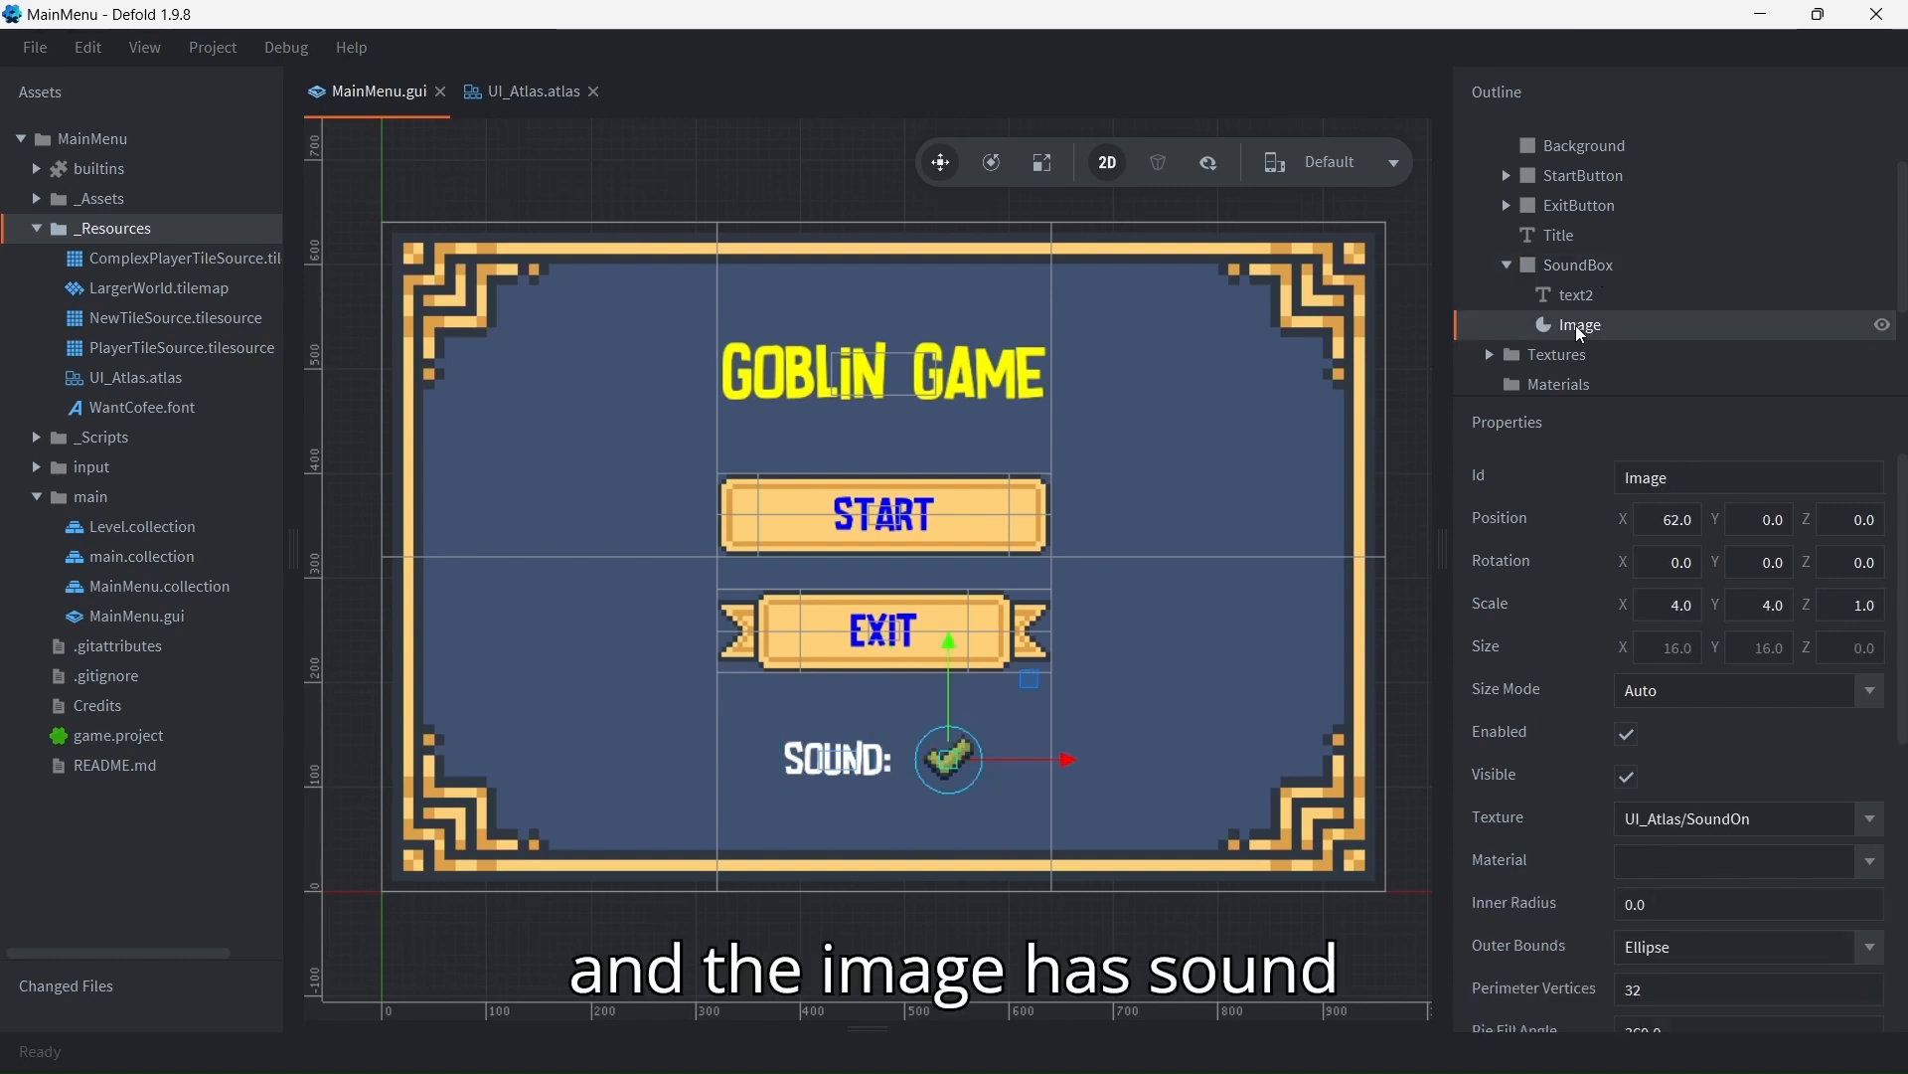
pyautogui.click(1804, 828)
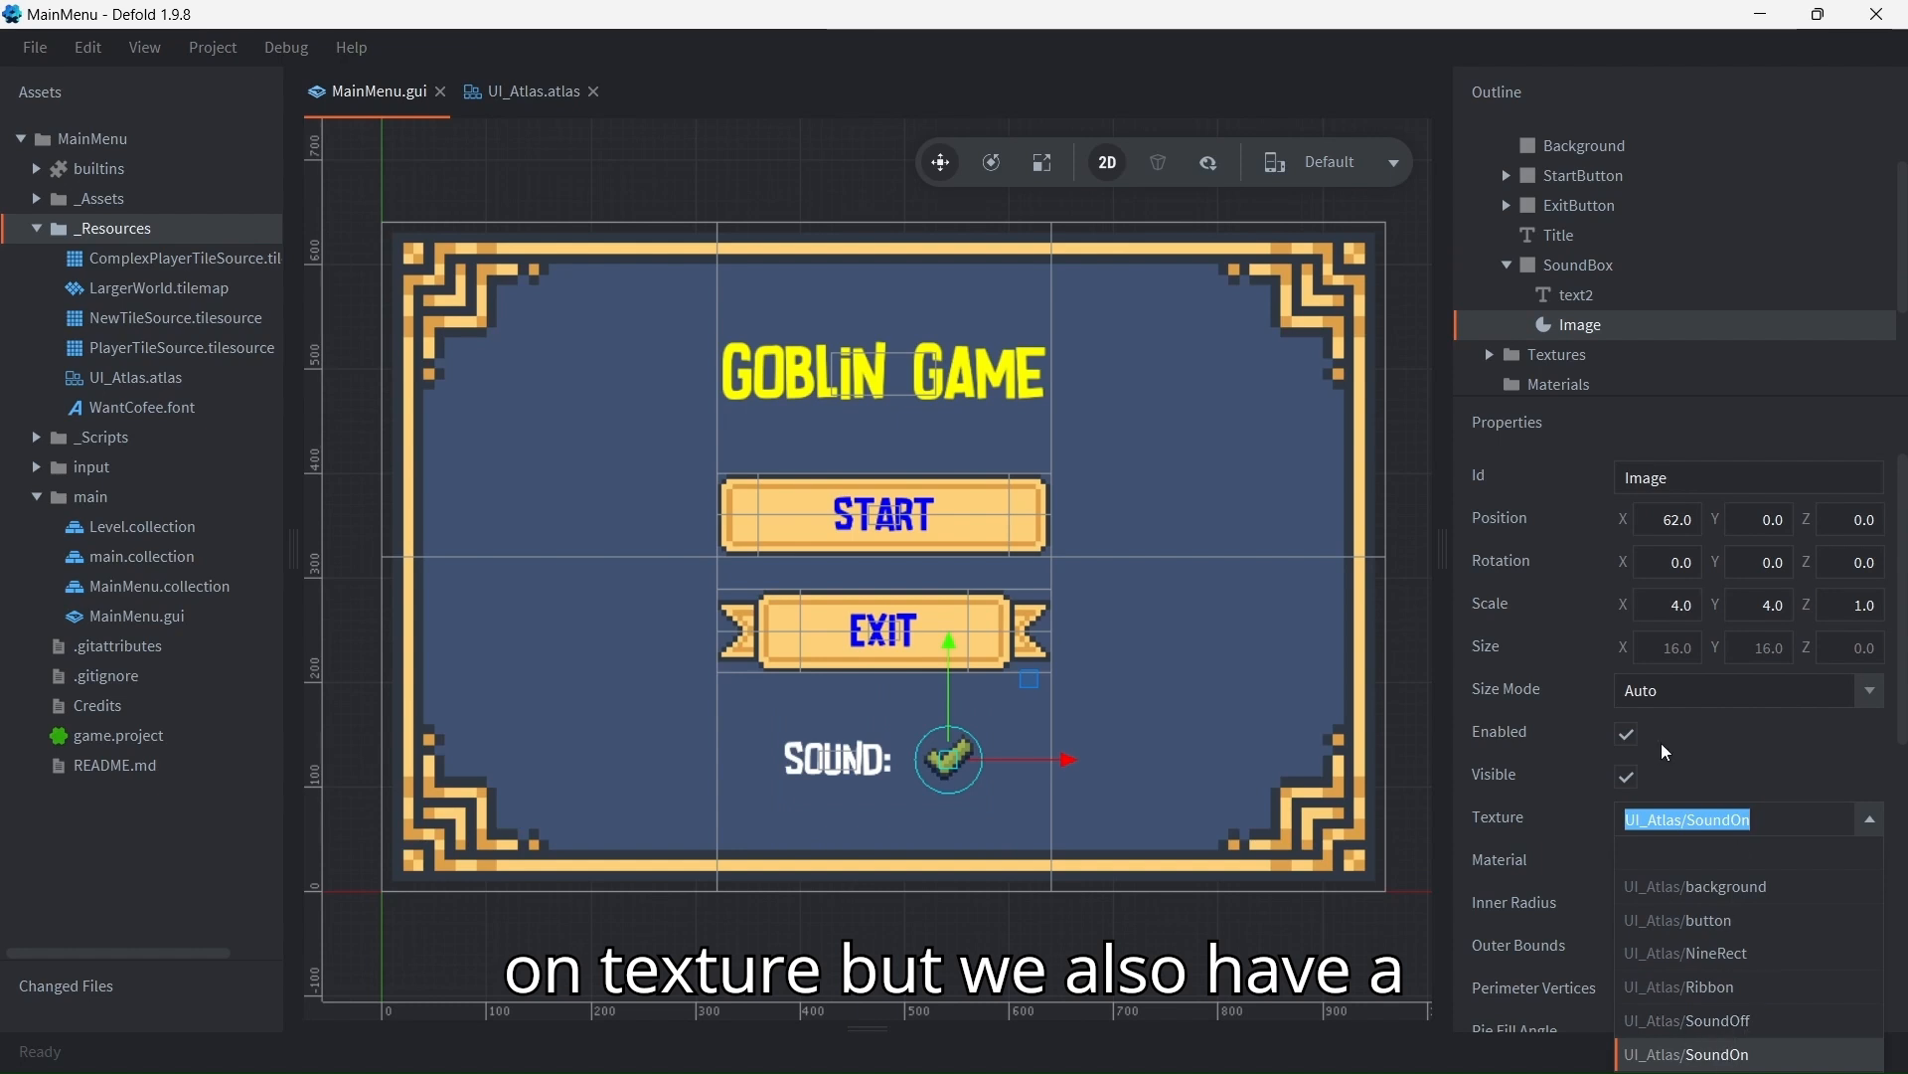
pyautogui.click(1763, 747)
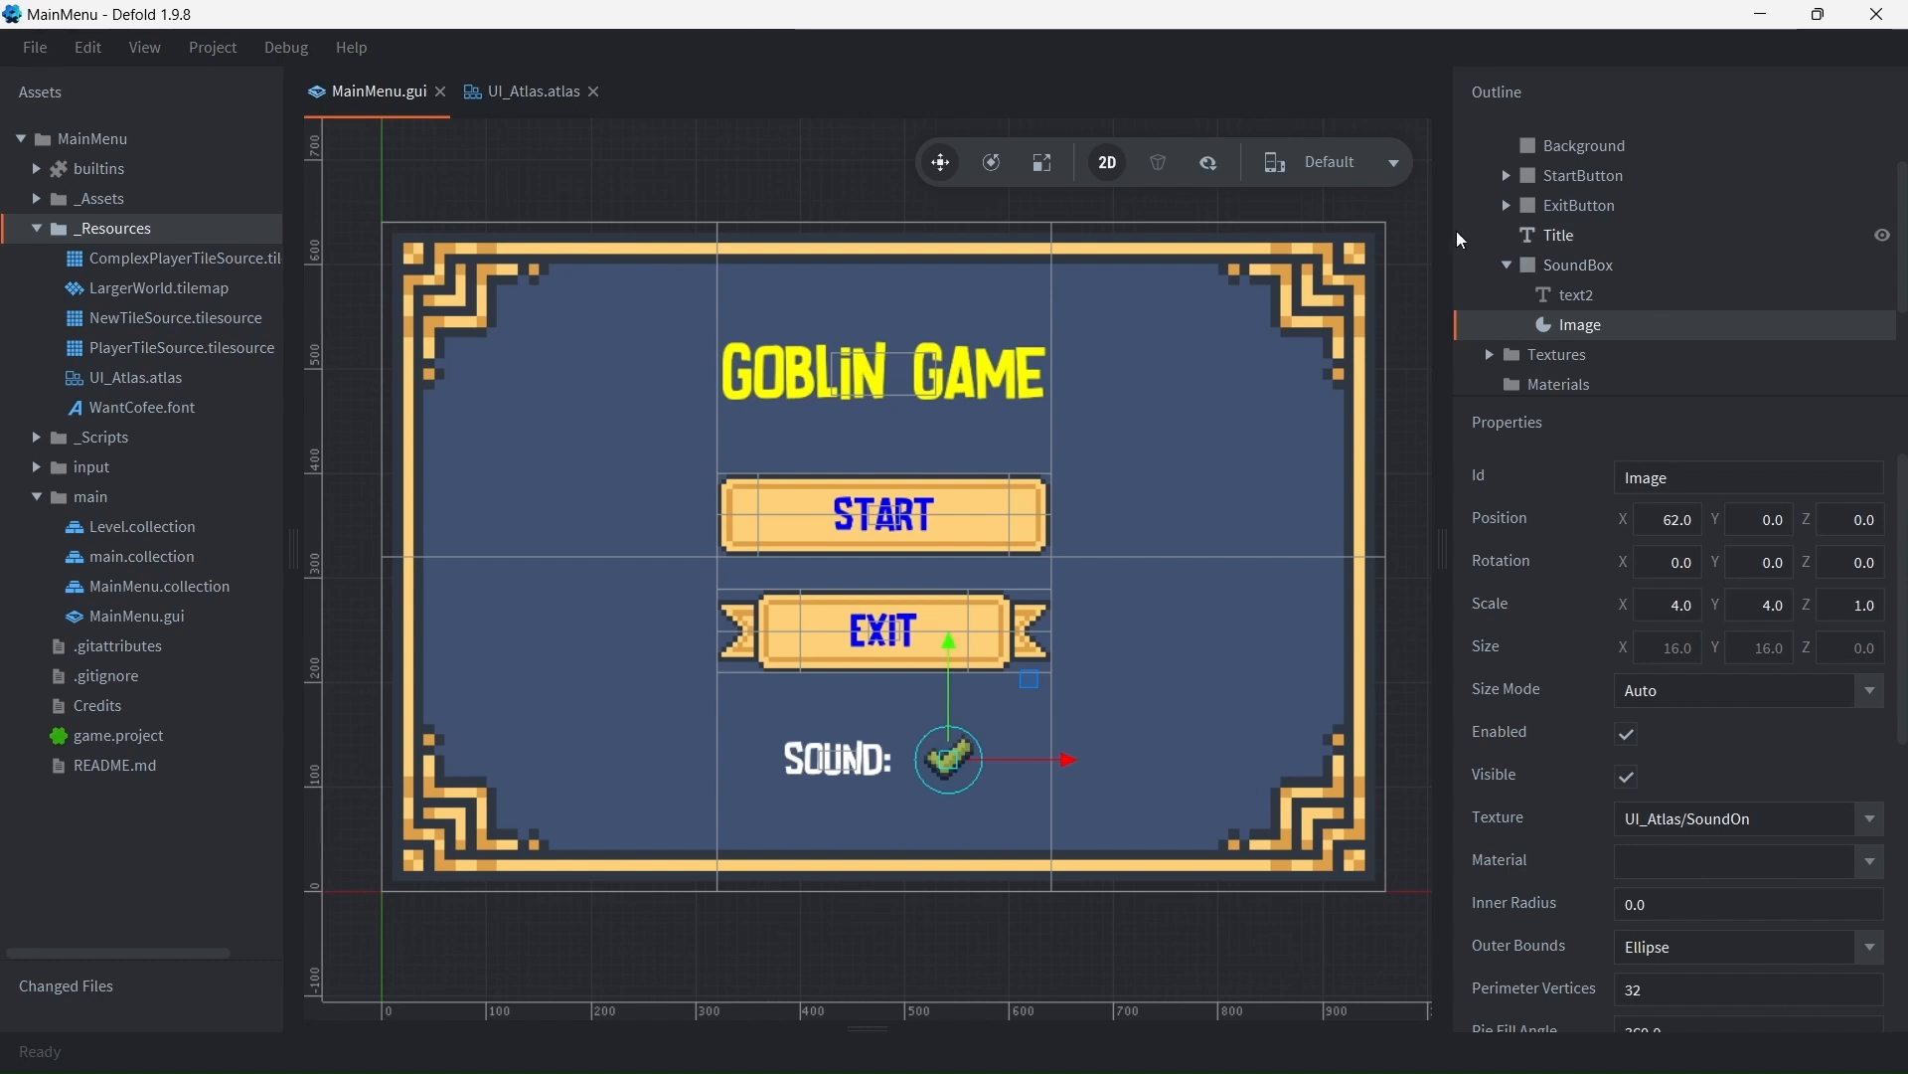
# Step: Collapse the SoundBox node and enlarge the outline area to show the whole GUI hierarchy
pyautogui.click(1508, 265)
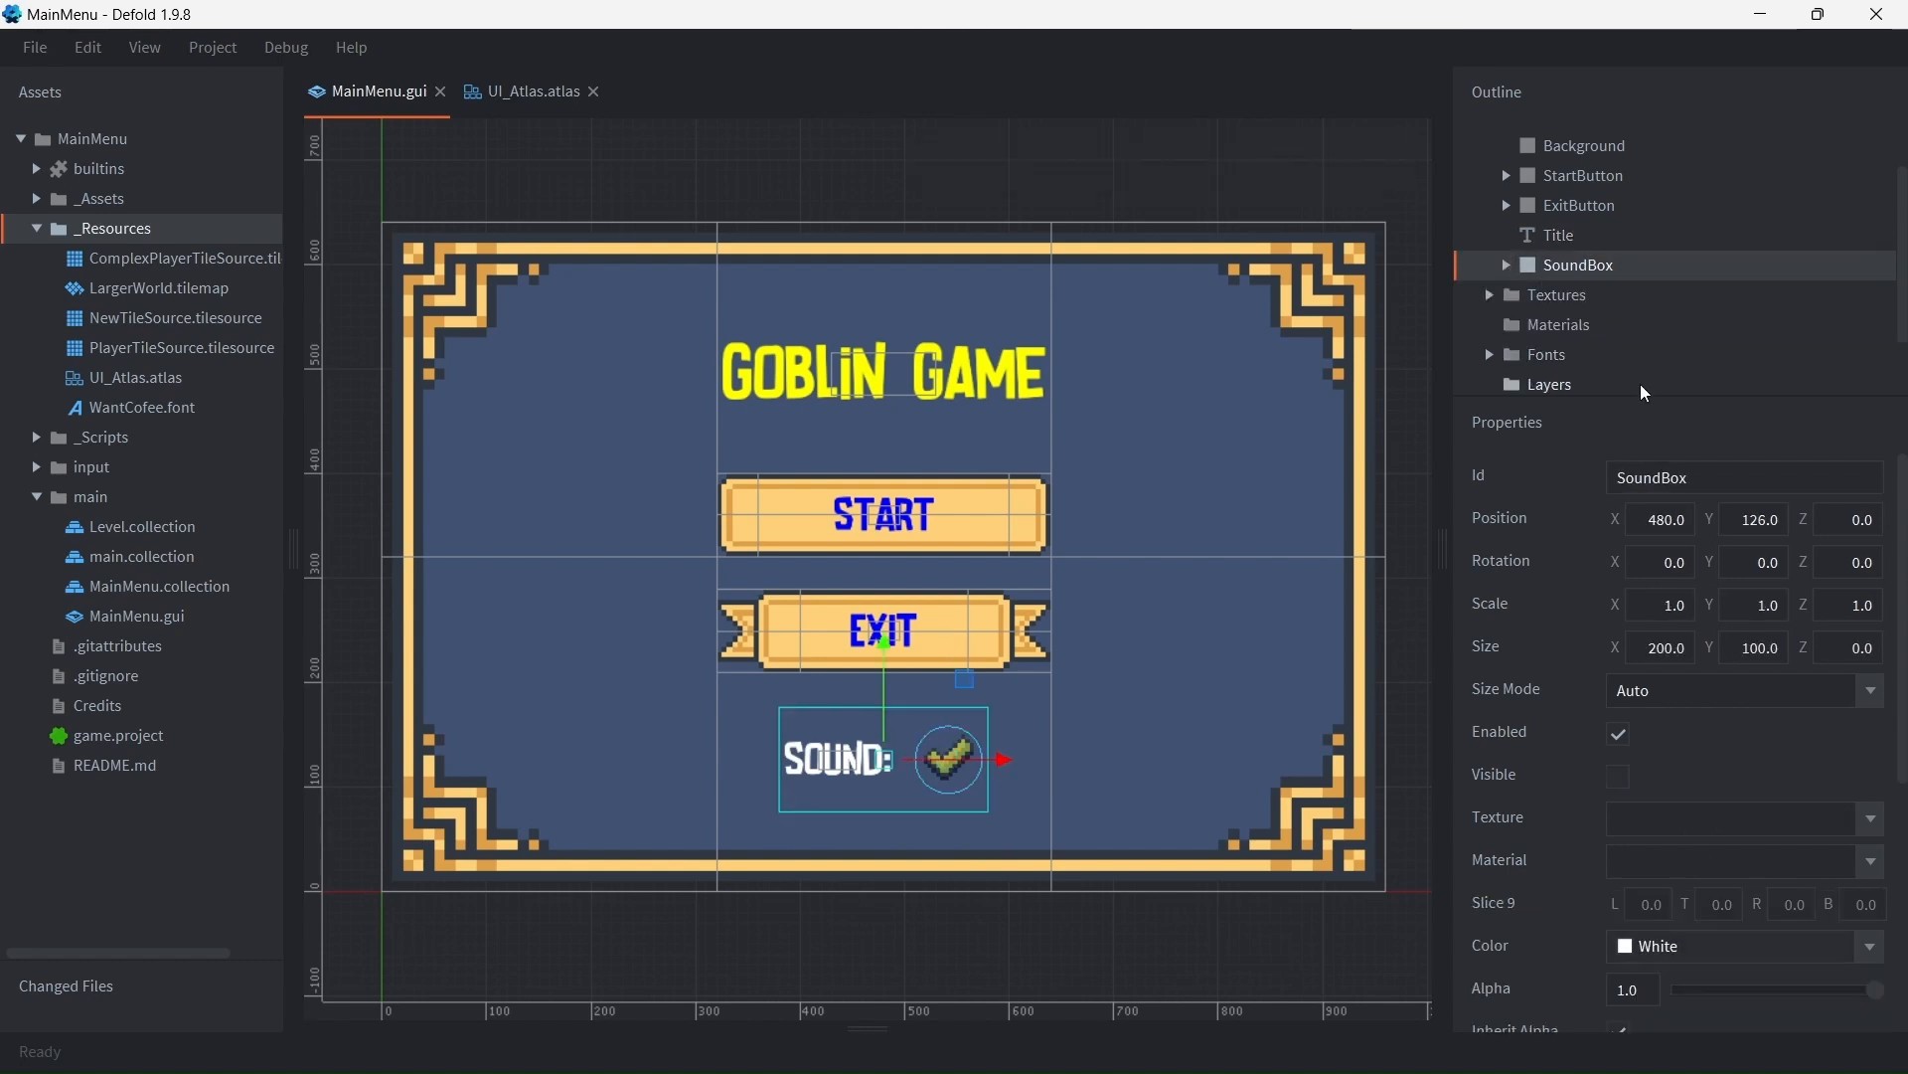
pyautogui.moveTo(1653, 396); pyautogui.dragTo(1653, 585)
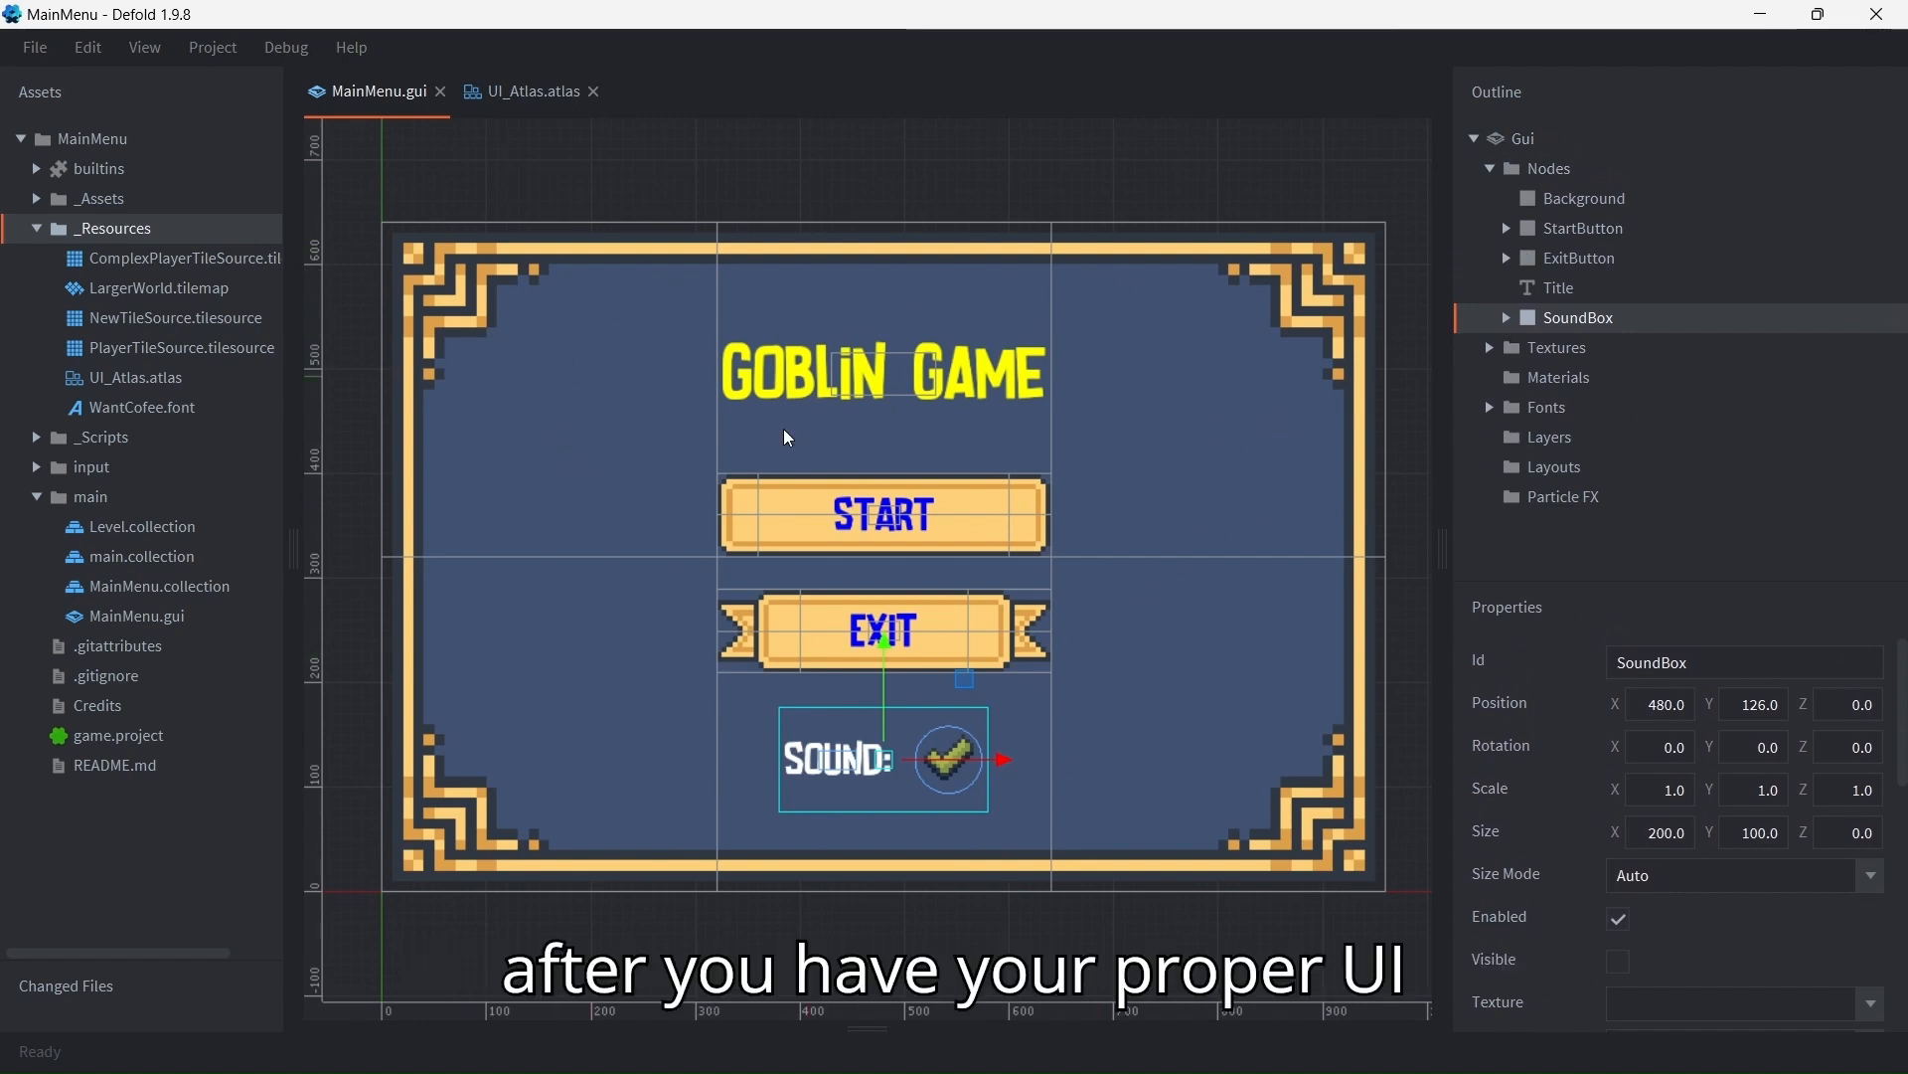
# Step: View the resource types that can be created in the main folder, without creating one
pyautogui.rightClick(89, 508)
pyautogui.moveTo(224, 735)
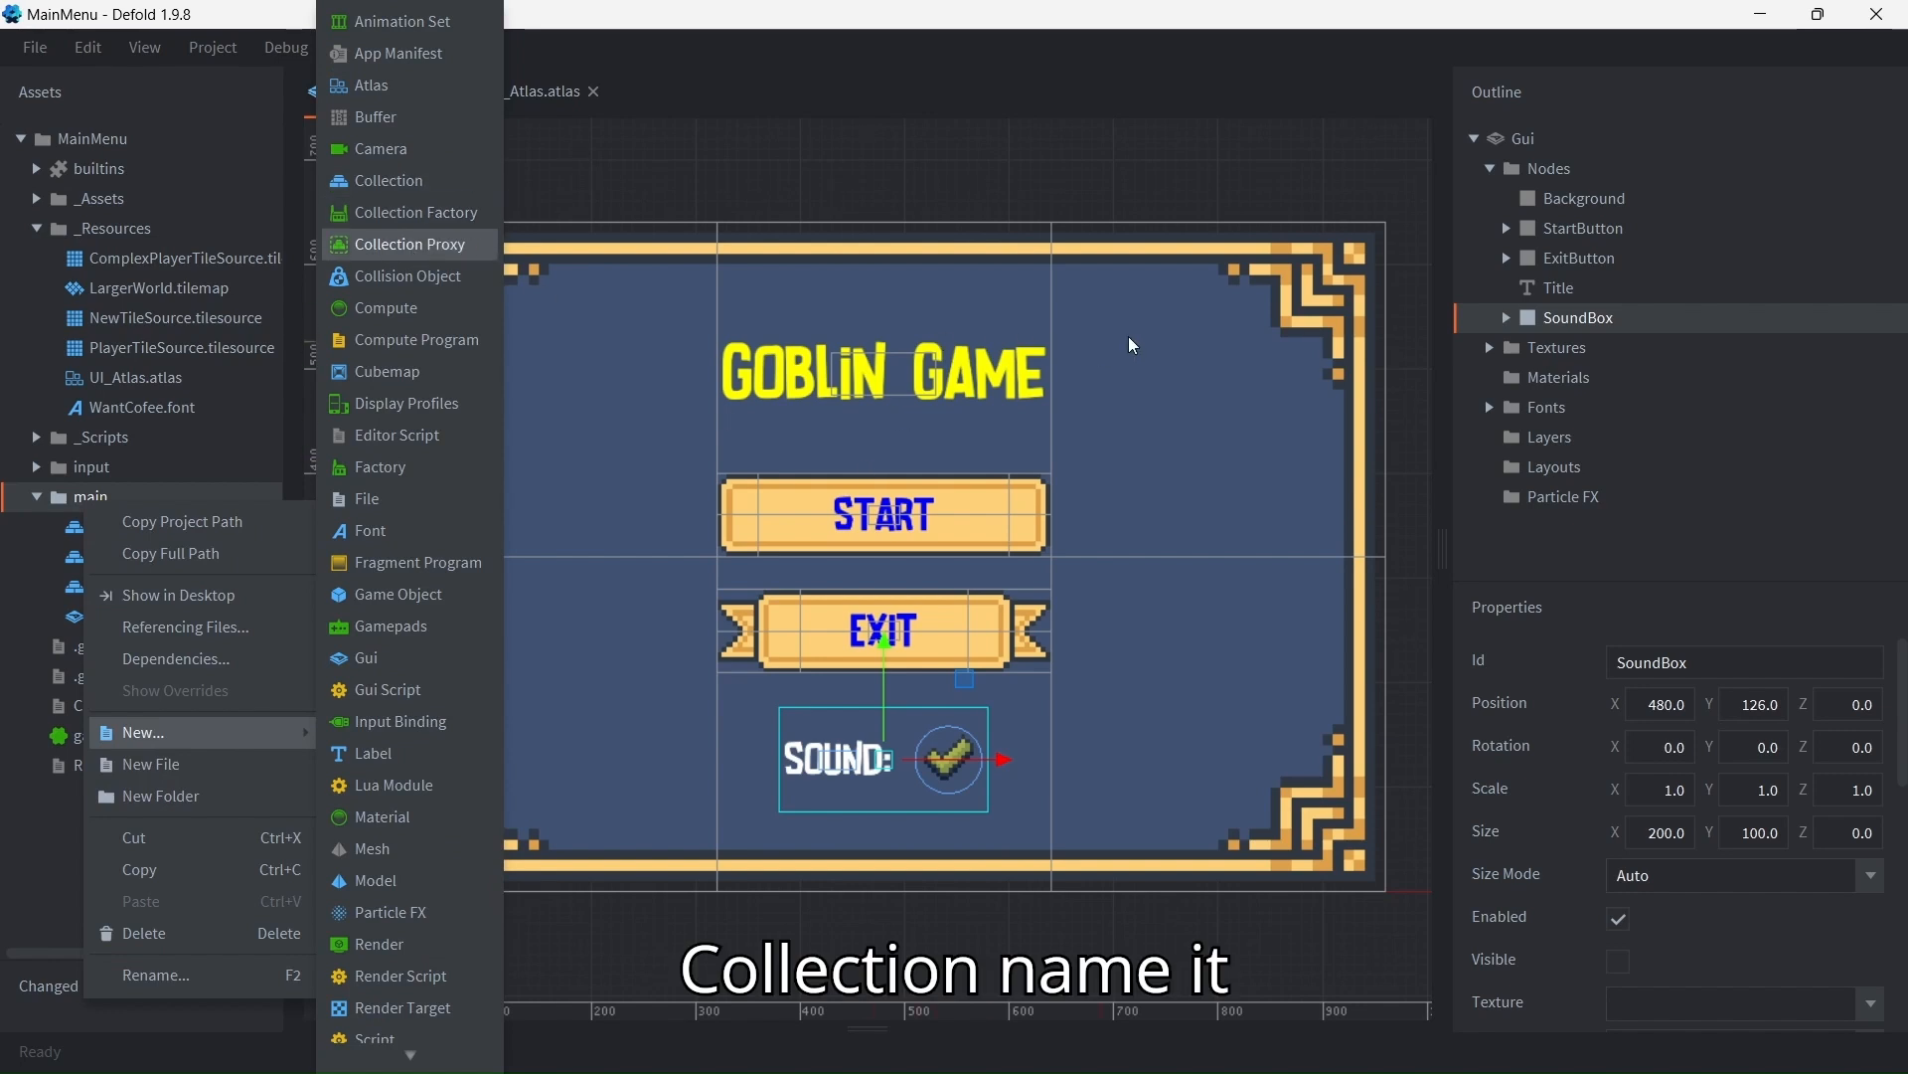
pyautogui.click(1084, 196)
# Step: Open MainMenu.collection and view the options for adding objects to its root, without adding any
pyautogui.click(187, 589)
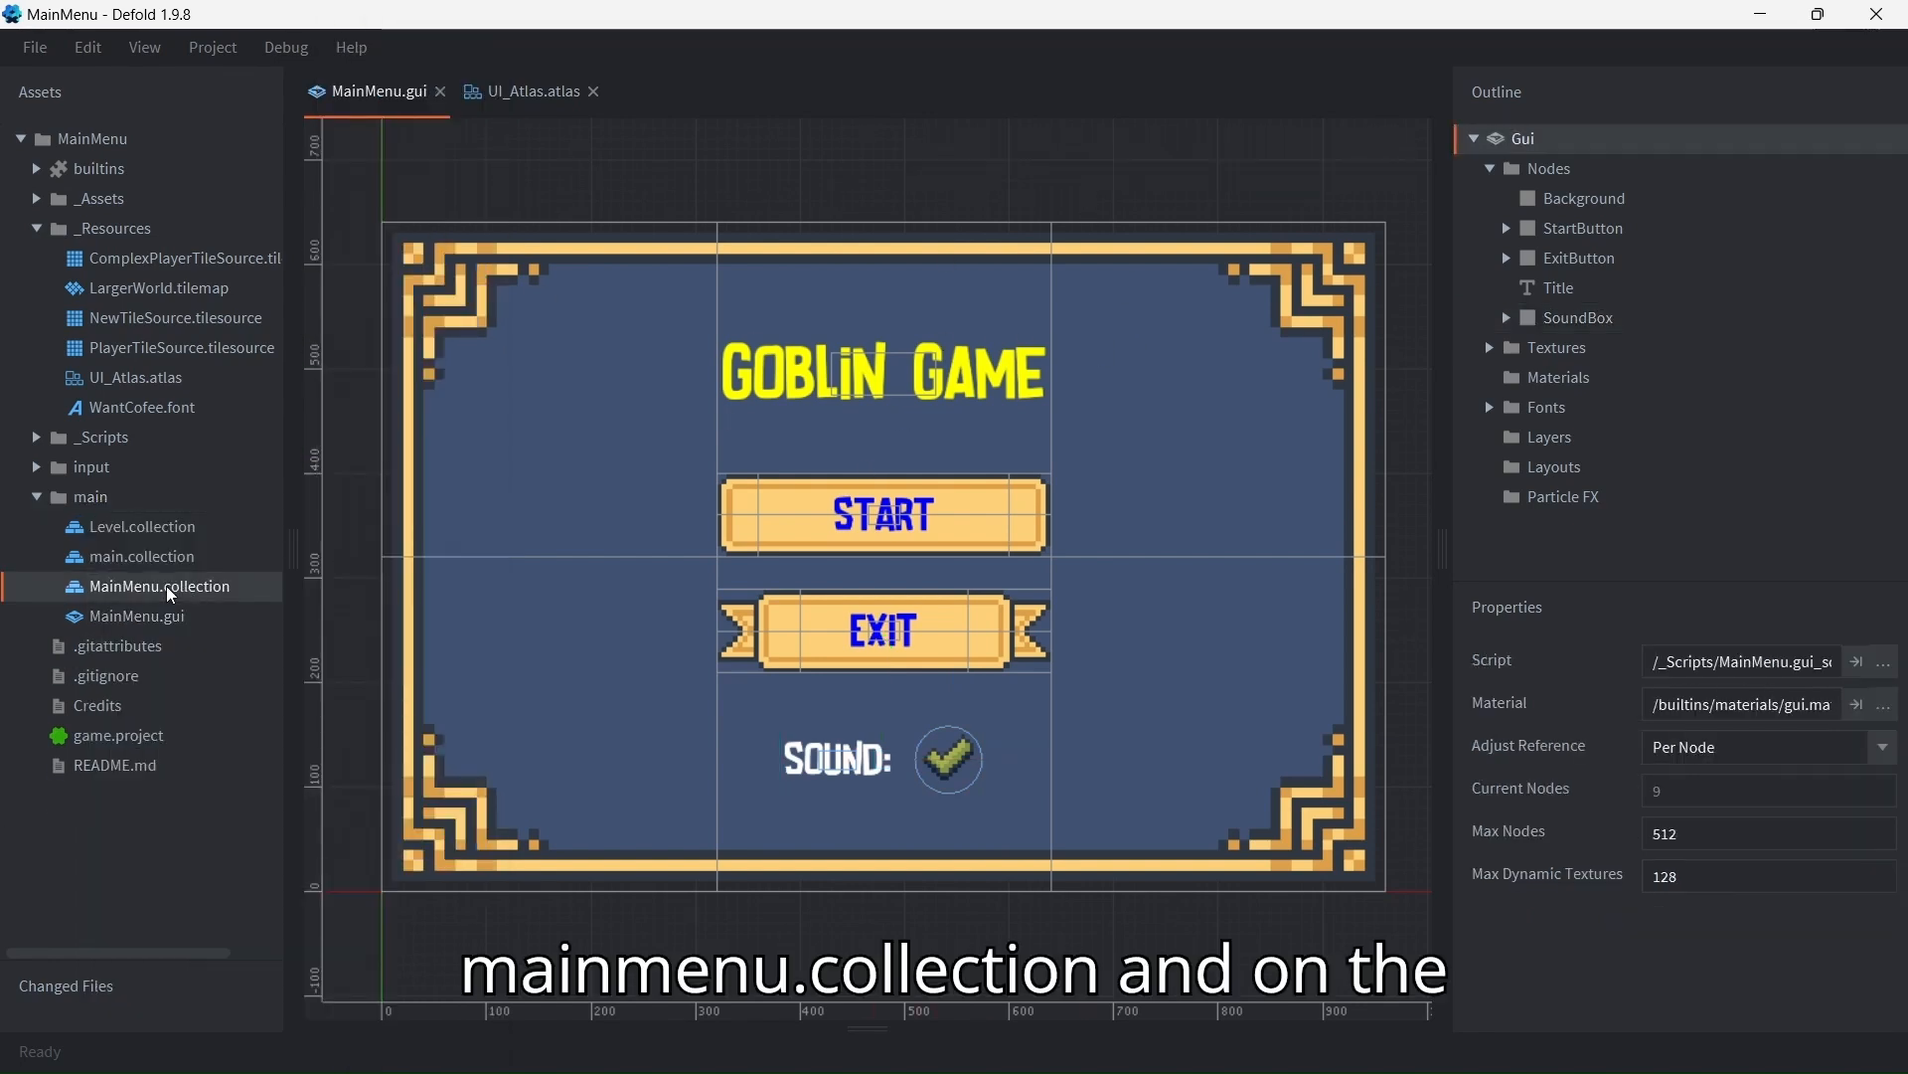
pyautogui.doubleClick(171, 592)
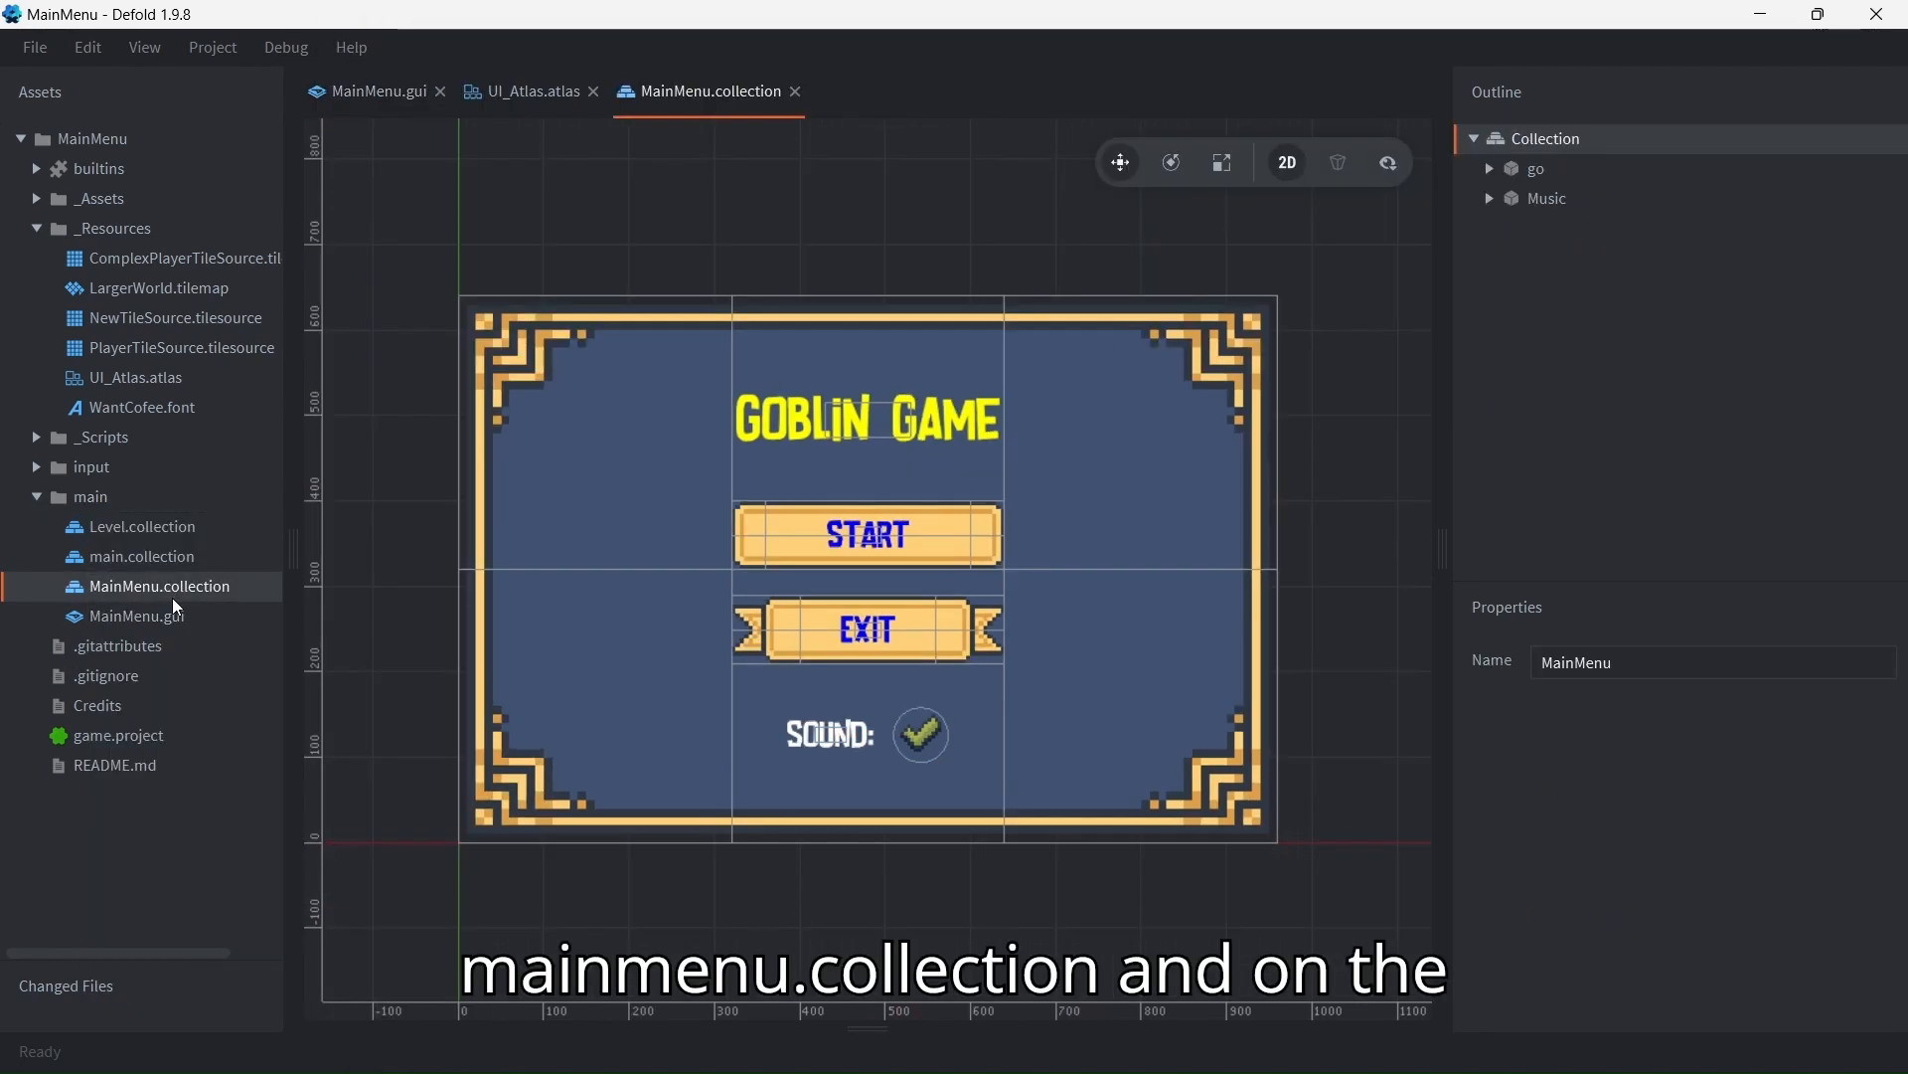
pyautogui.rightClick(1534, 142)
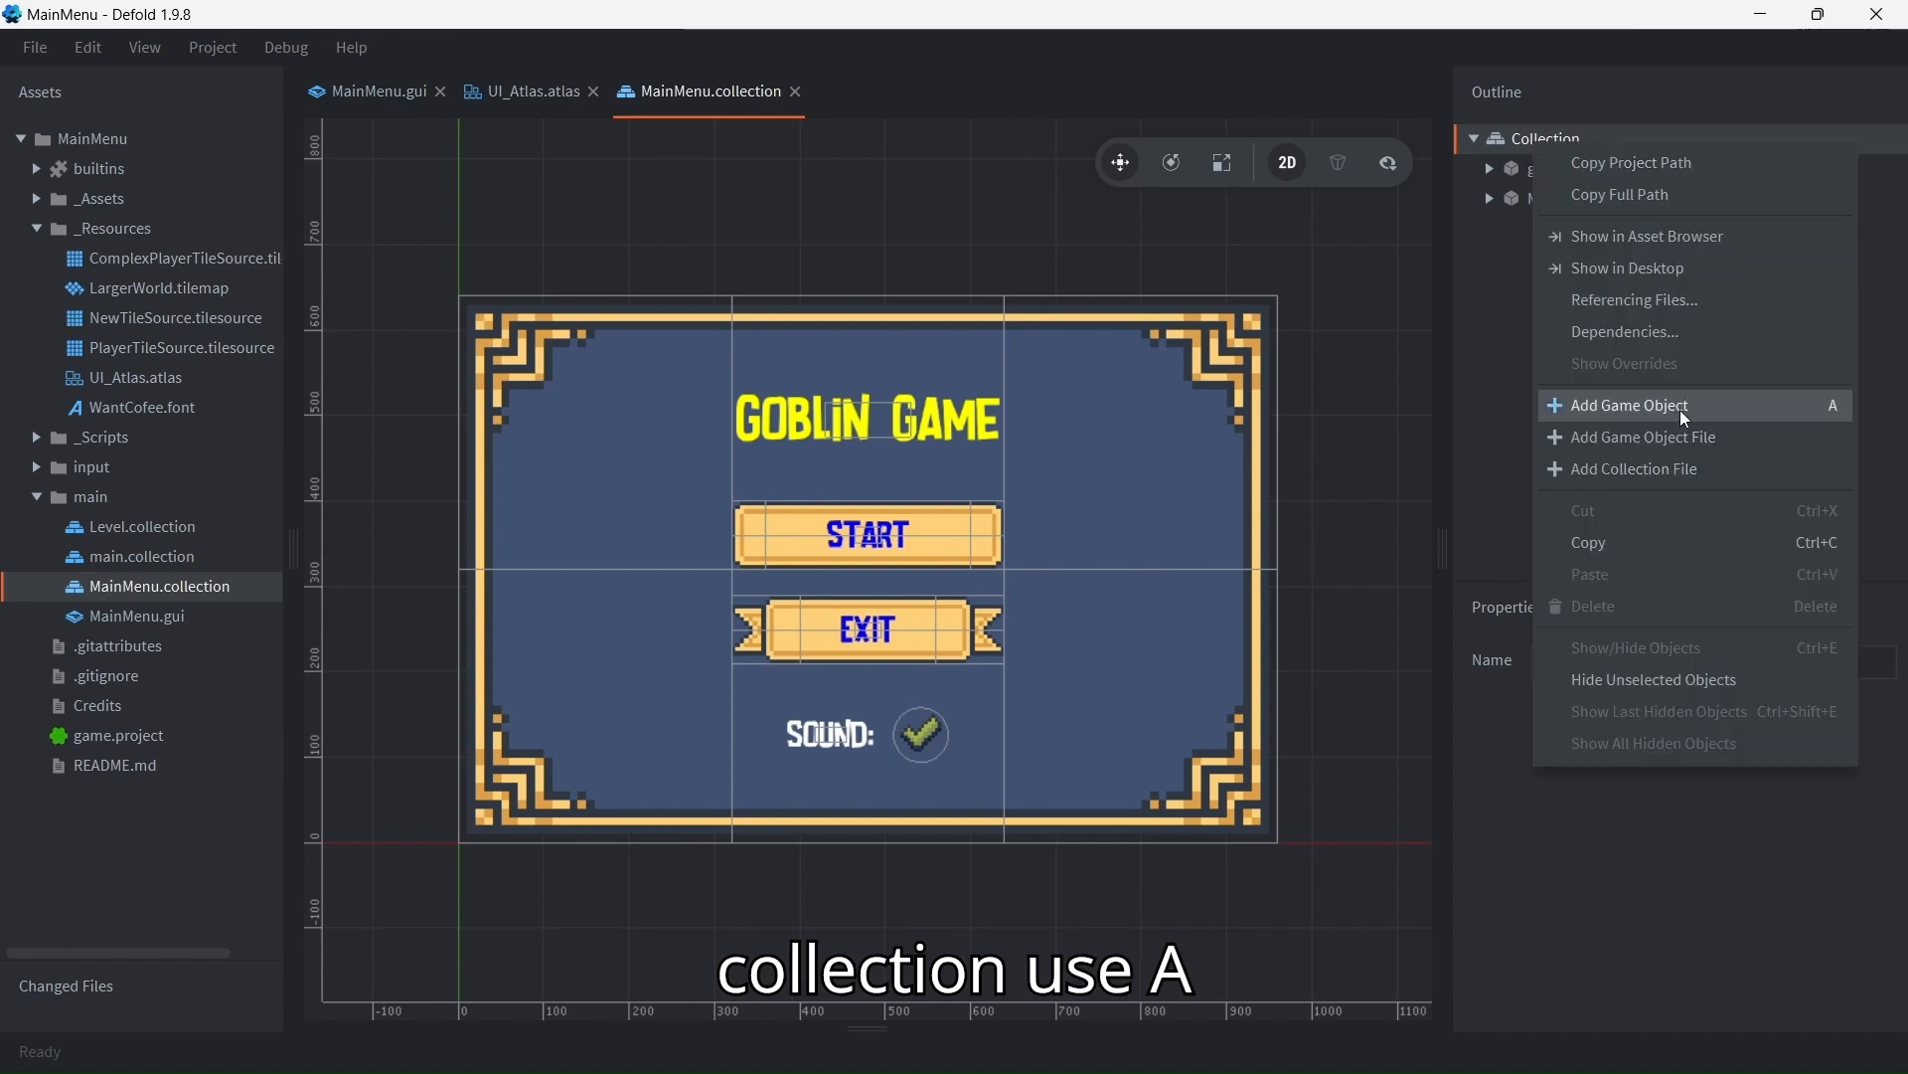
pyautogui.click(1496, 269)
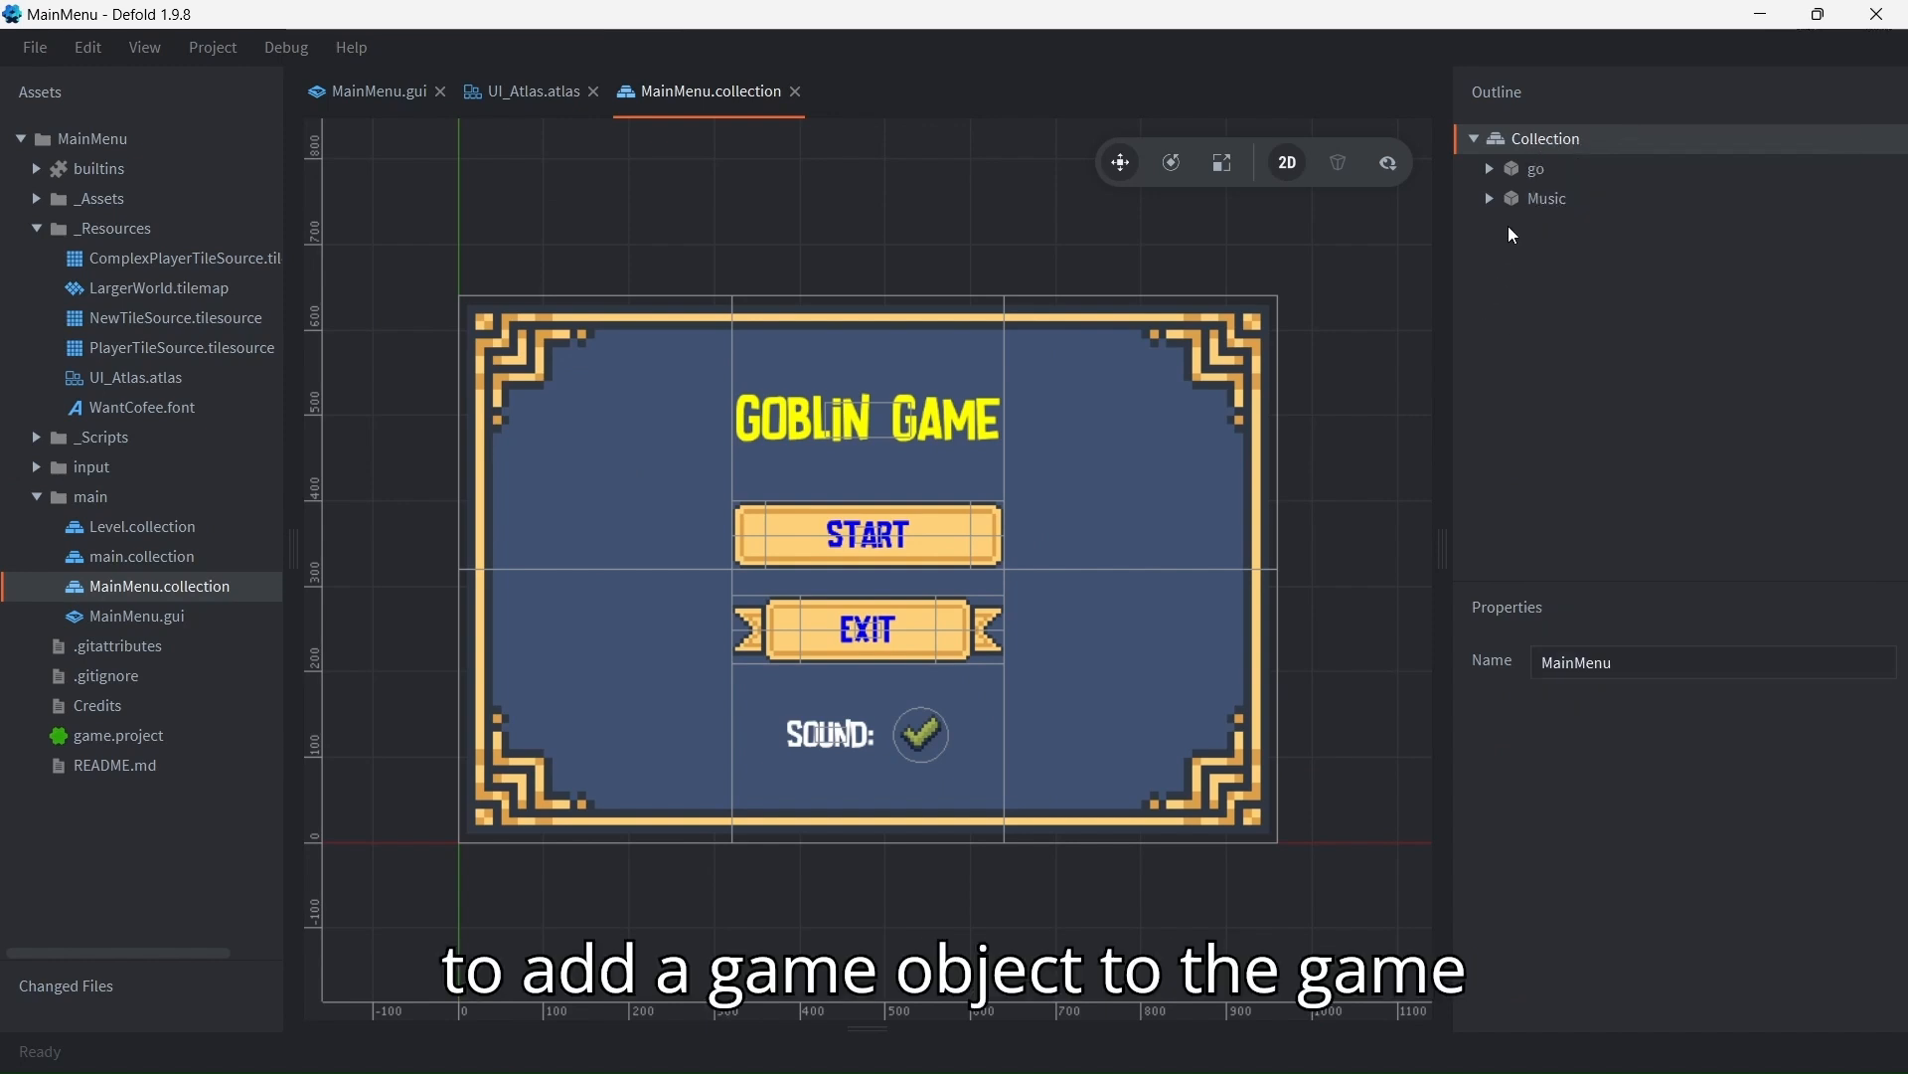
# Step: Expand the go game object and view the component files that can be attached to it, without attaching any
pyautogui.click(1488, 168)
pyautogui.click(1536, 169)
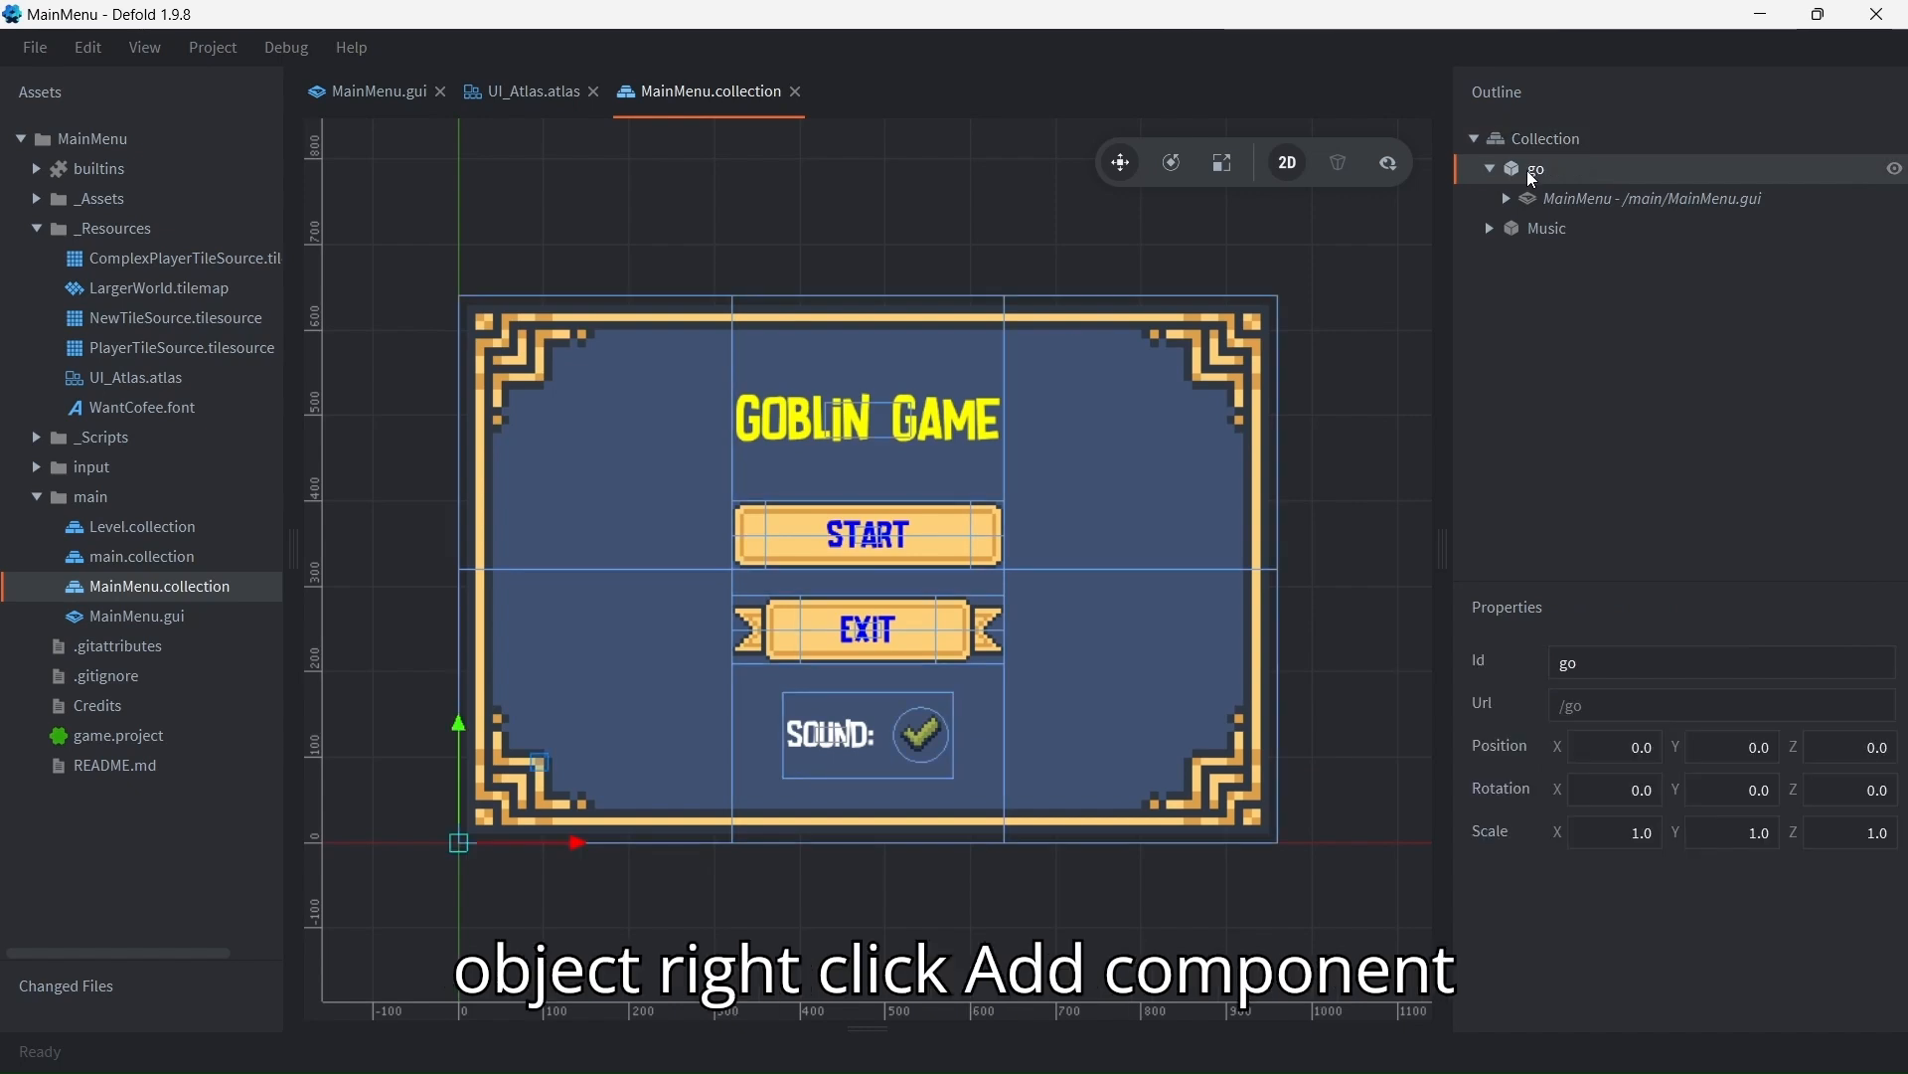
pyautogui.rightClick(1536, 171)
pyautogui.click(1709, 467)
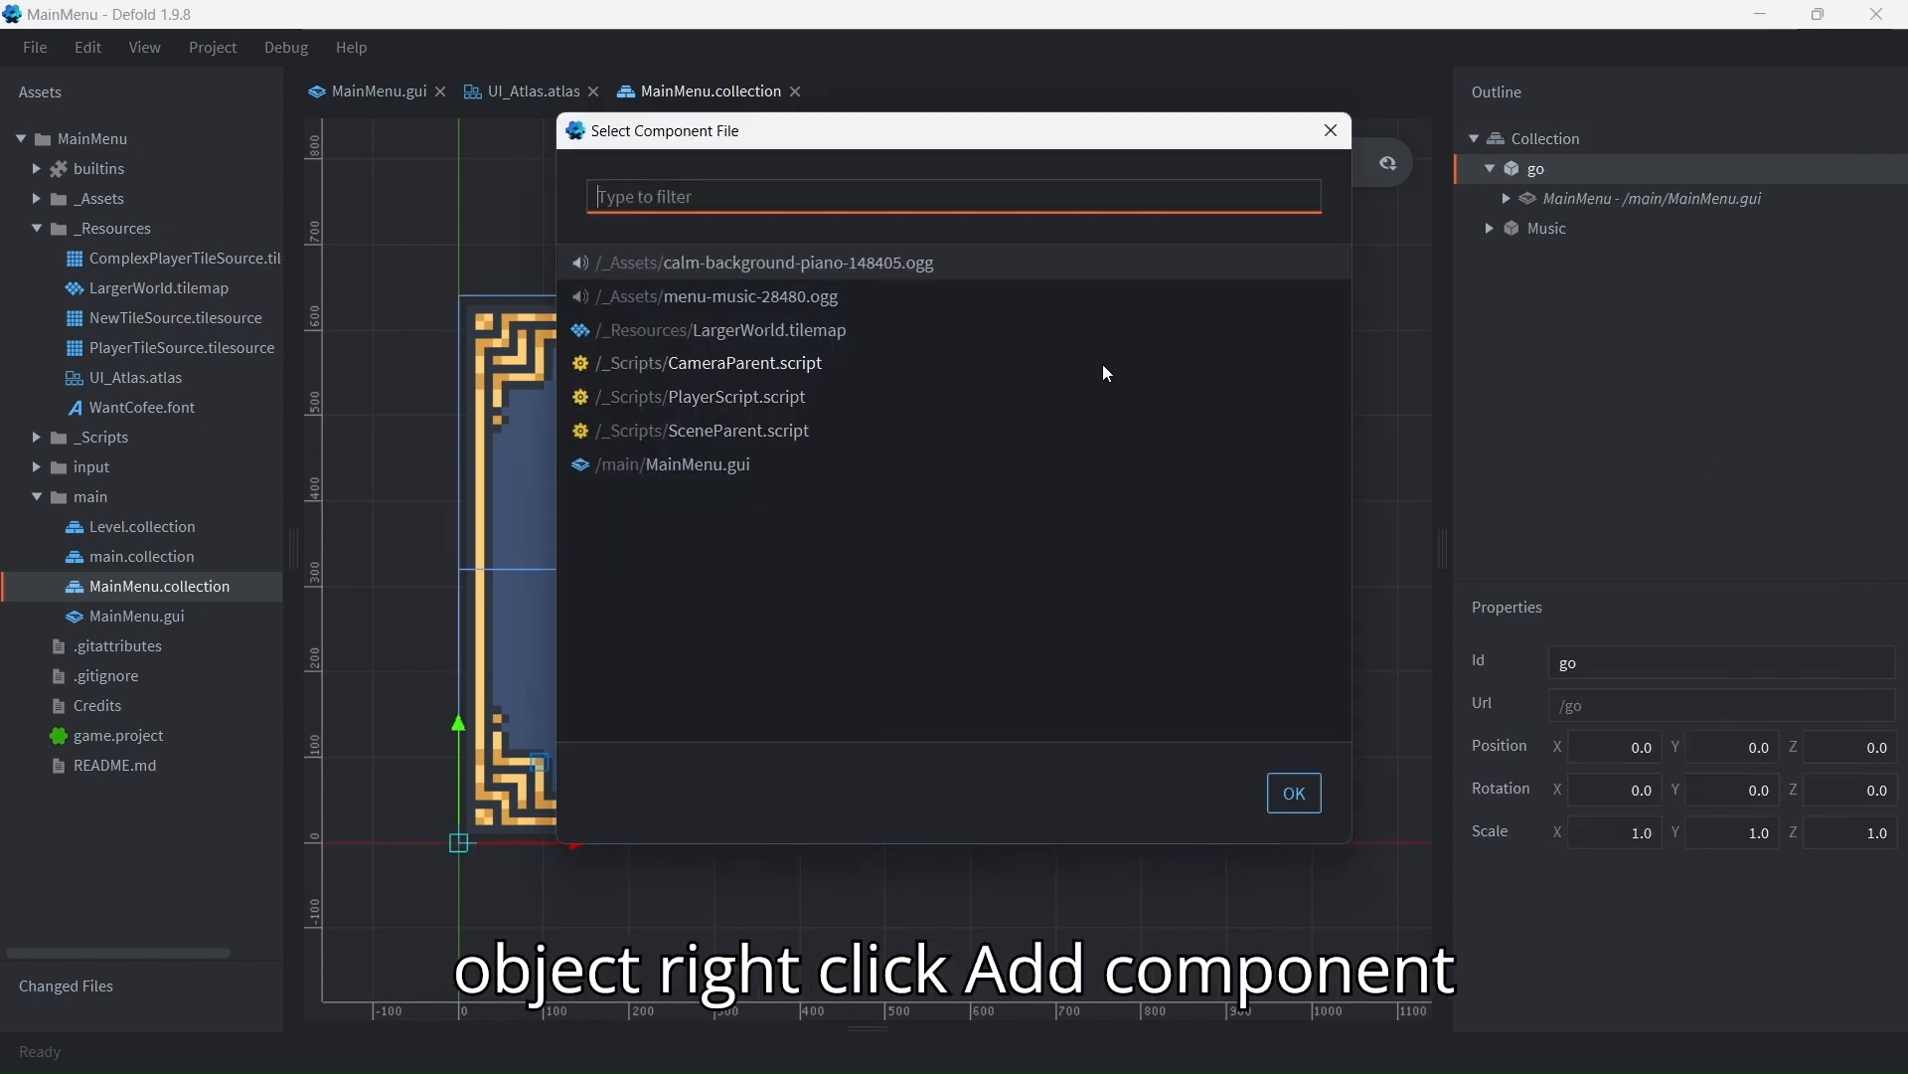
pyautogui.click(1332, 131)
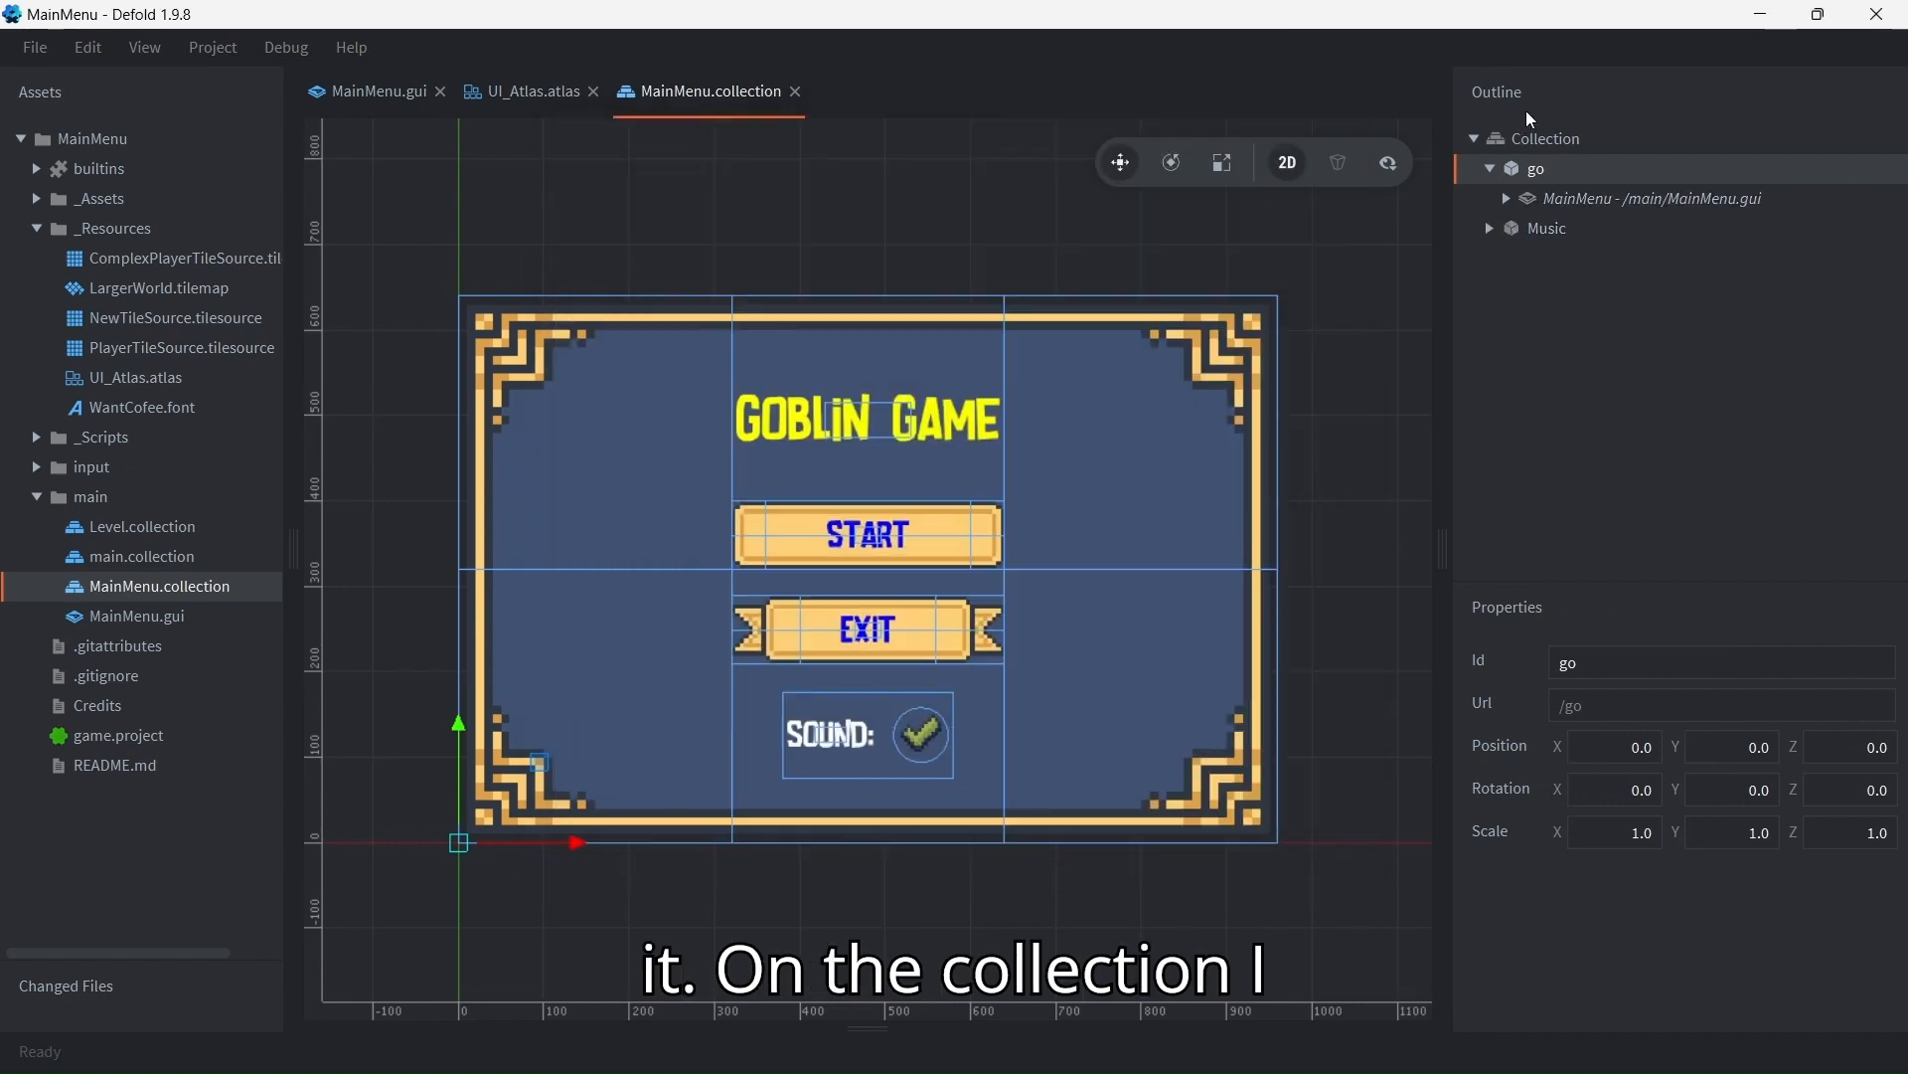
# Step: Collapse go, expand the Music game object and view the component types available for it, without adding any
pyautogui.click(1490, 169)
pyautogui.click(1542, 140)
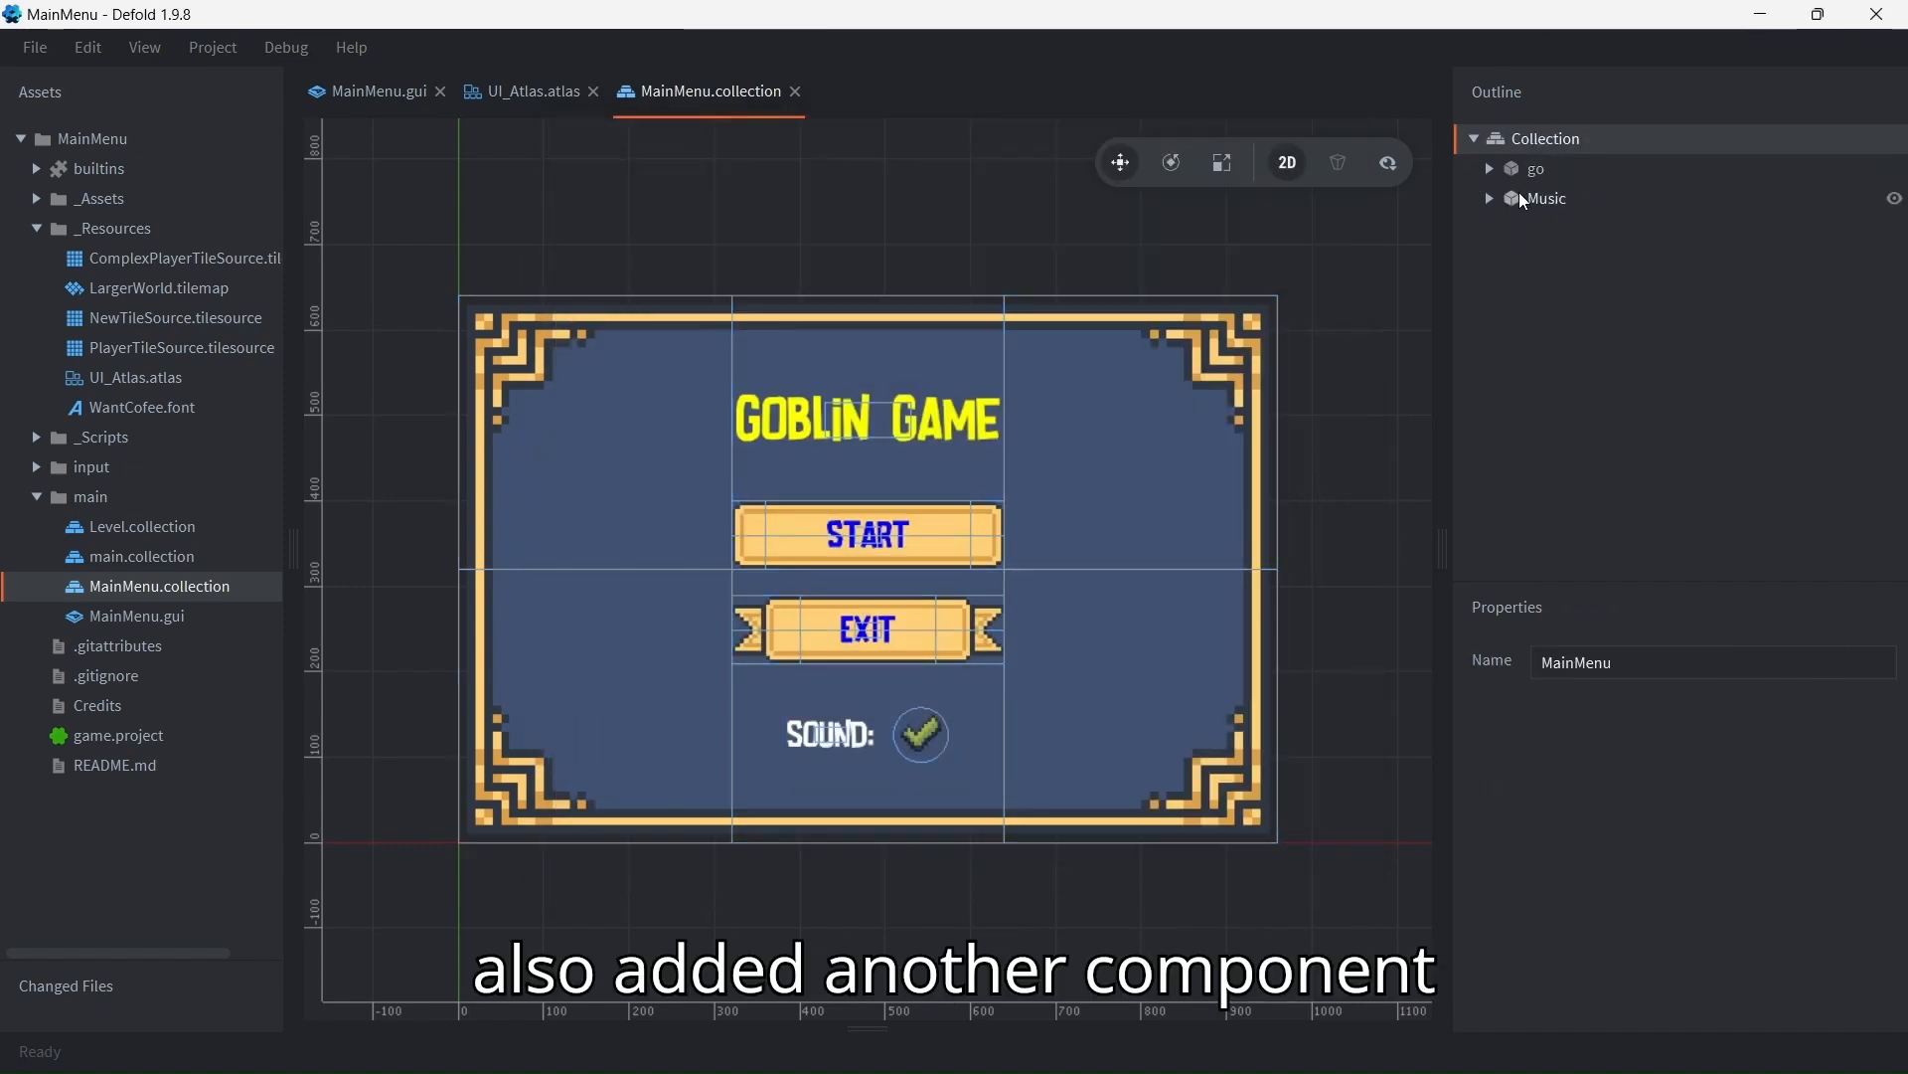
pyautogui.click(1489, 198)
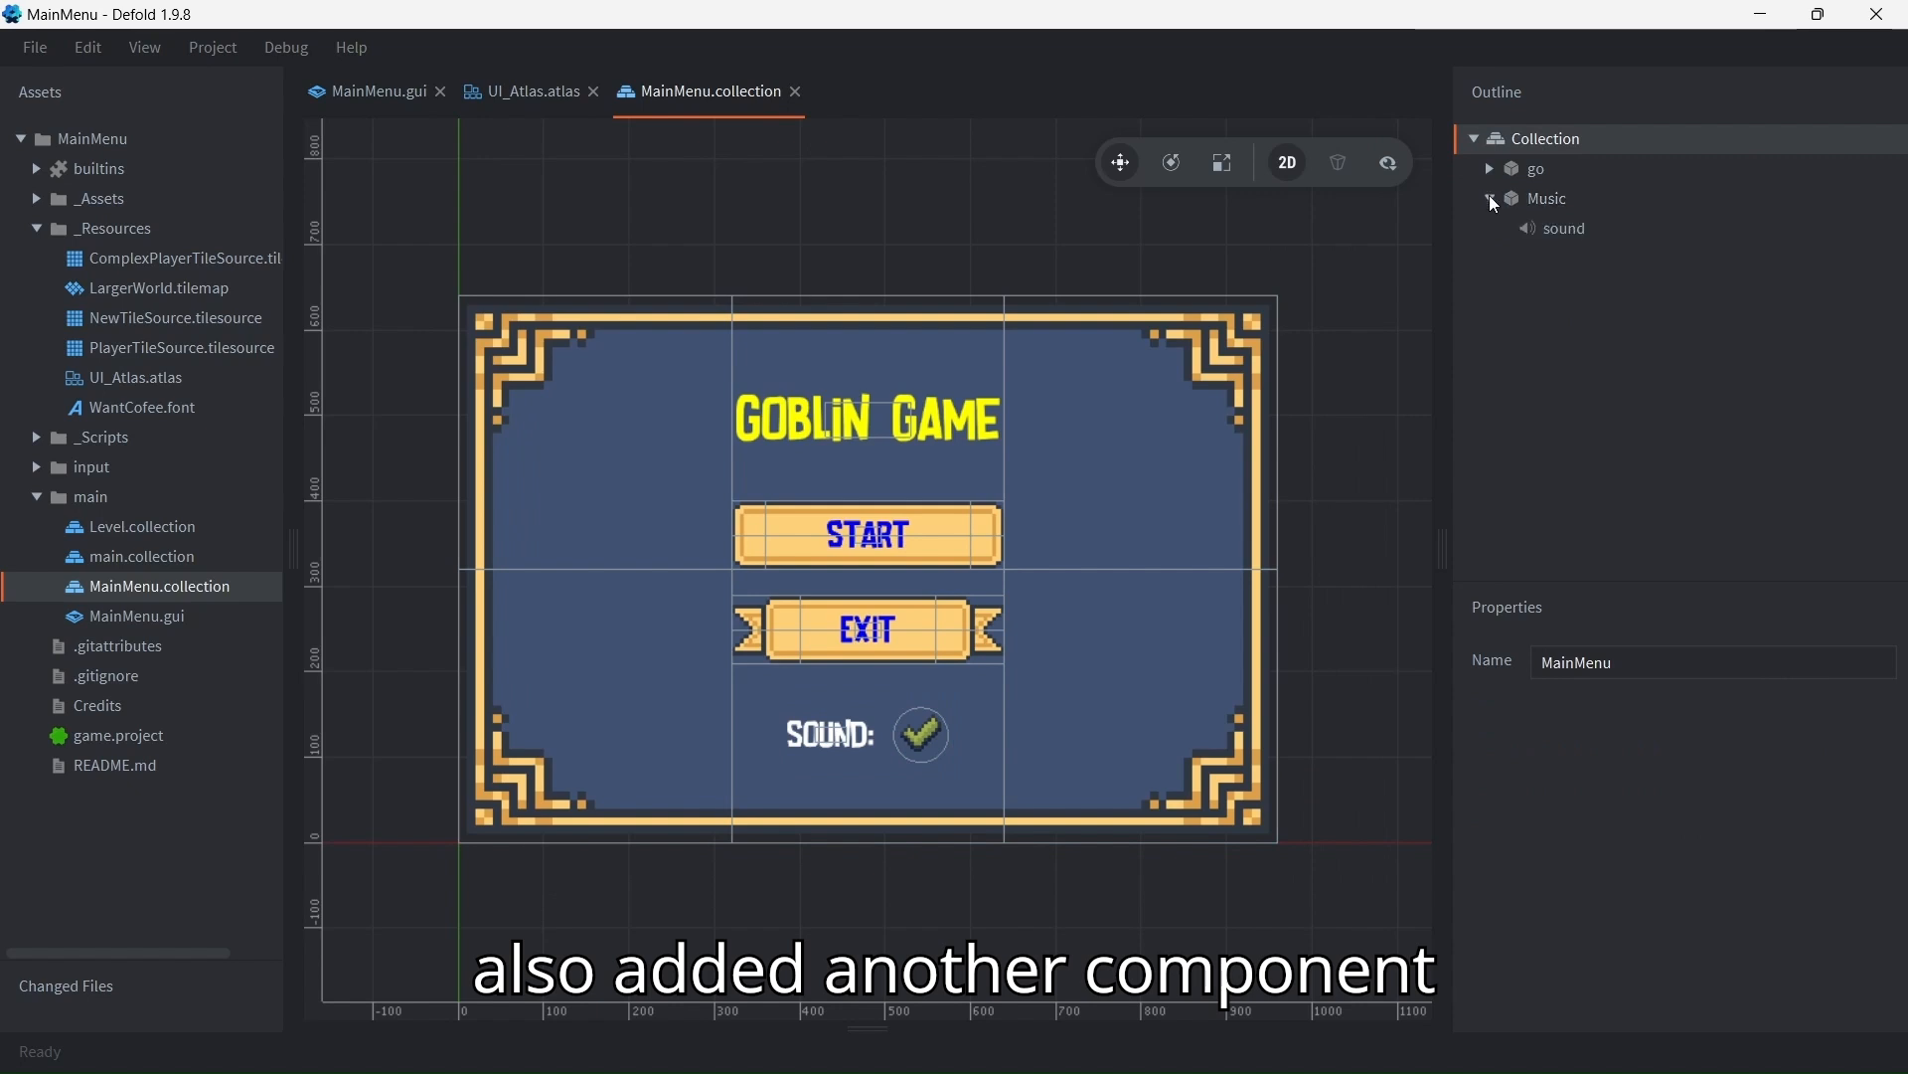
pyautogui.click(1548, 202)
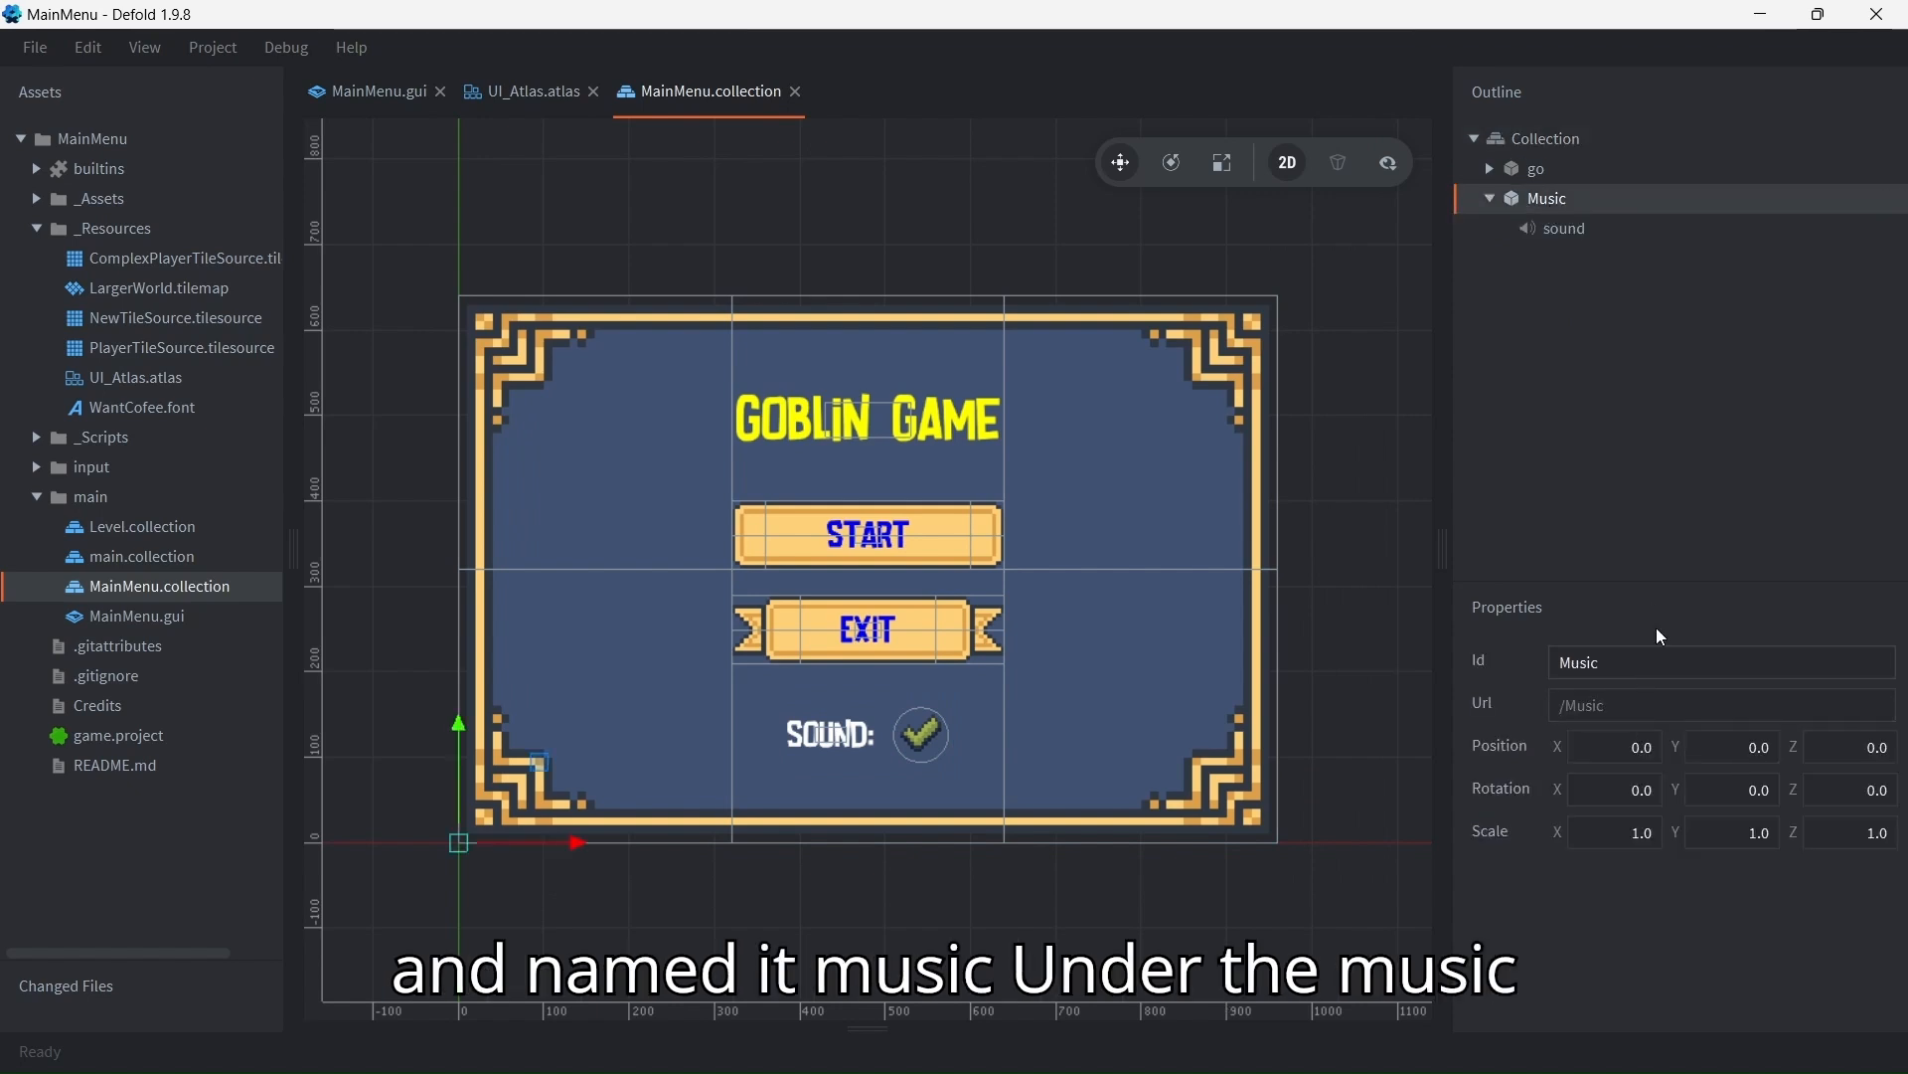
pyautogui.rightClick(1555, 200)
pyautogui.moveTo(1704, 460)
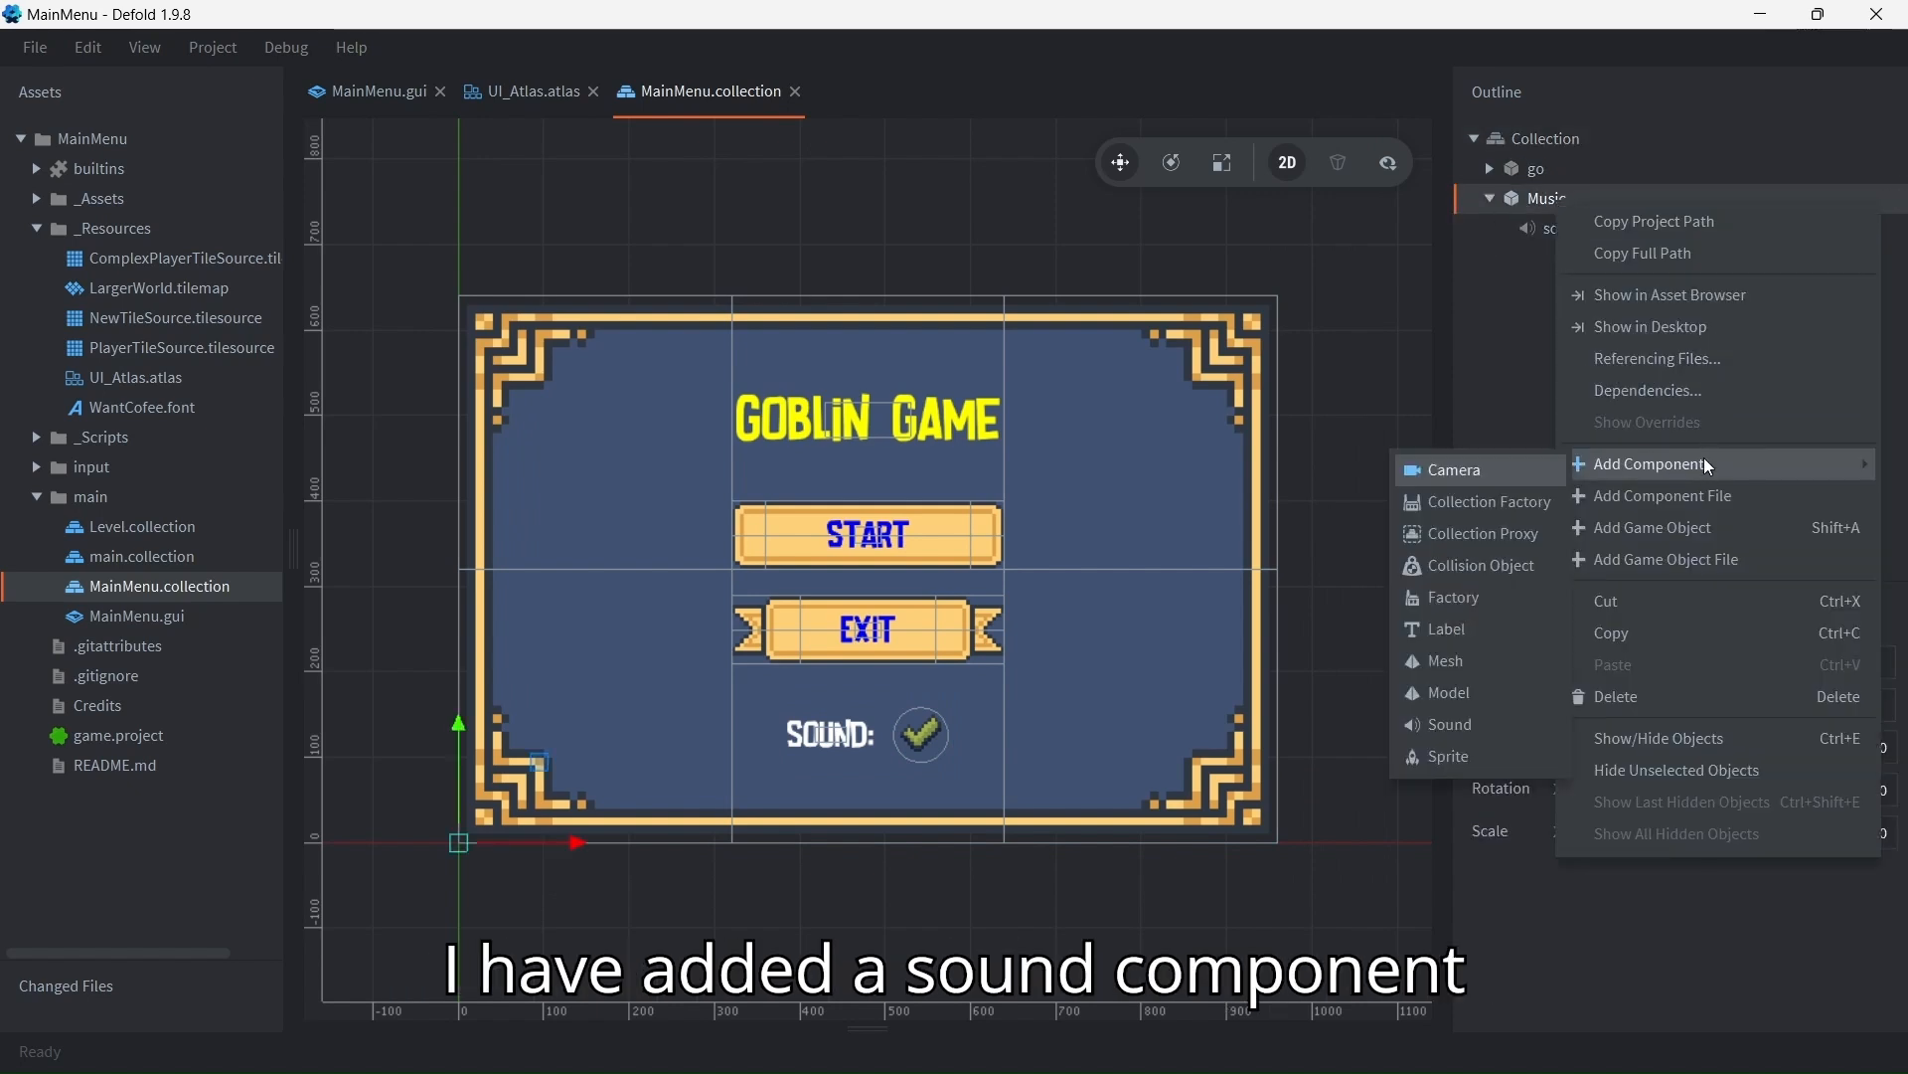
pyautogui.click(1479, 276)
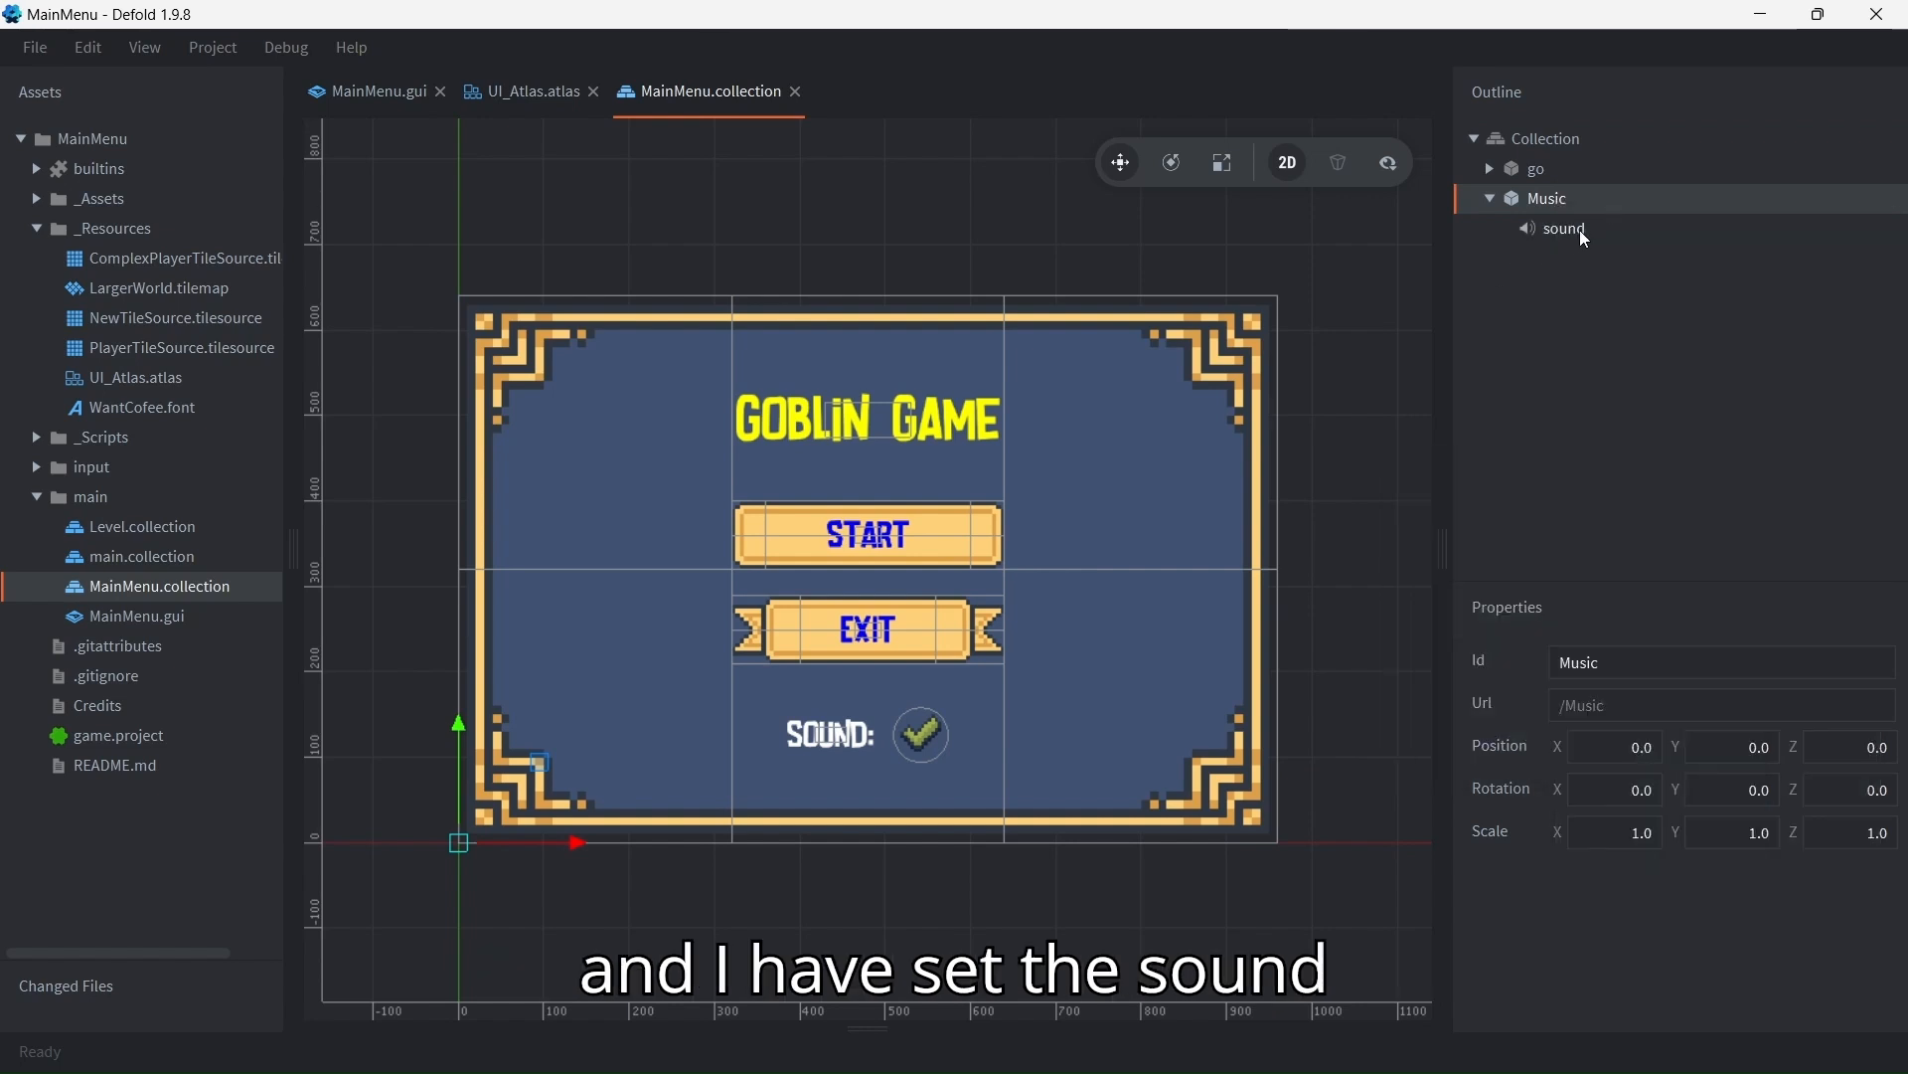
# Step: Examine Music's sound component and its audio file choices, keeping /_Assets/menu-music-28480.ogg, and collapse Music
pyautogui.click(1570, 228)
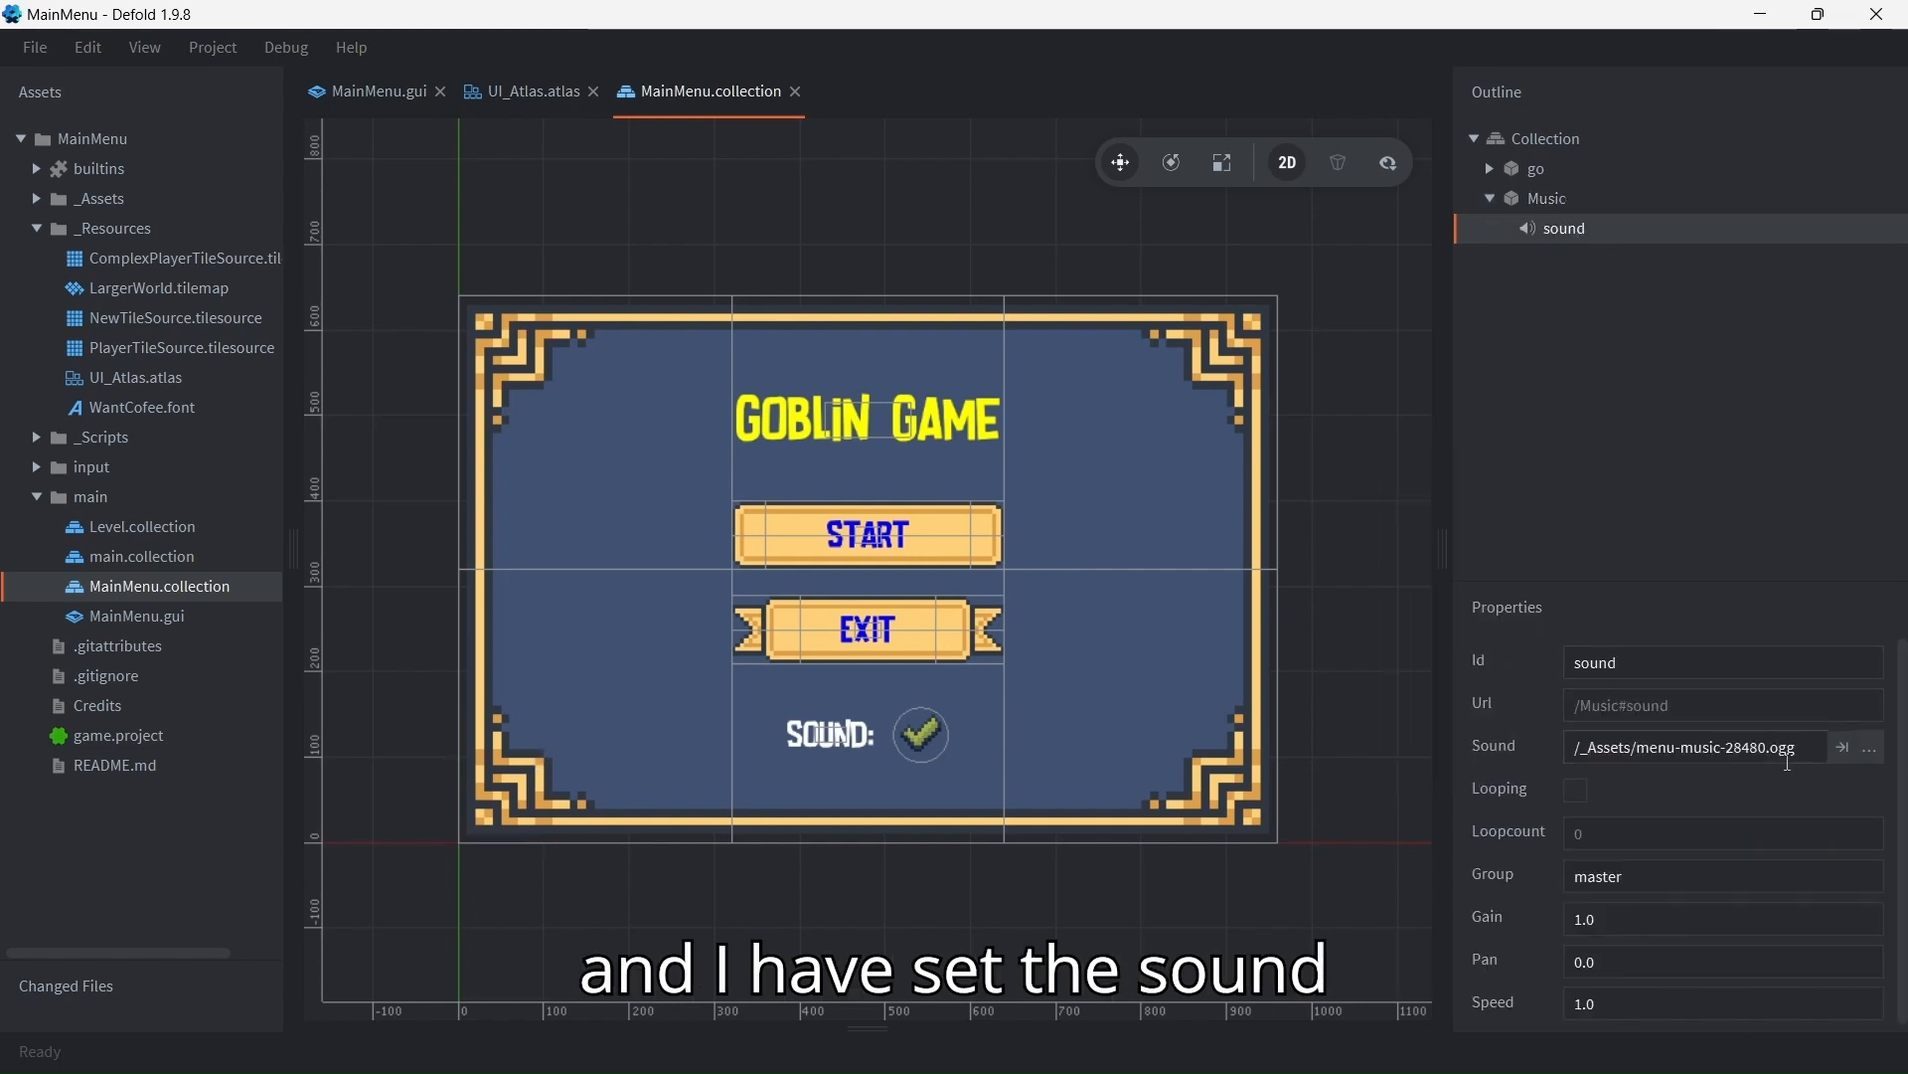
pyautogui.click(1871, 753)
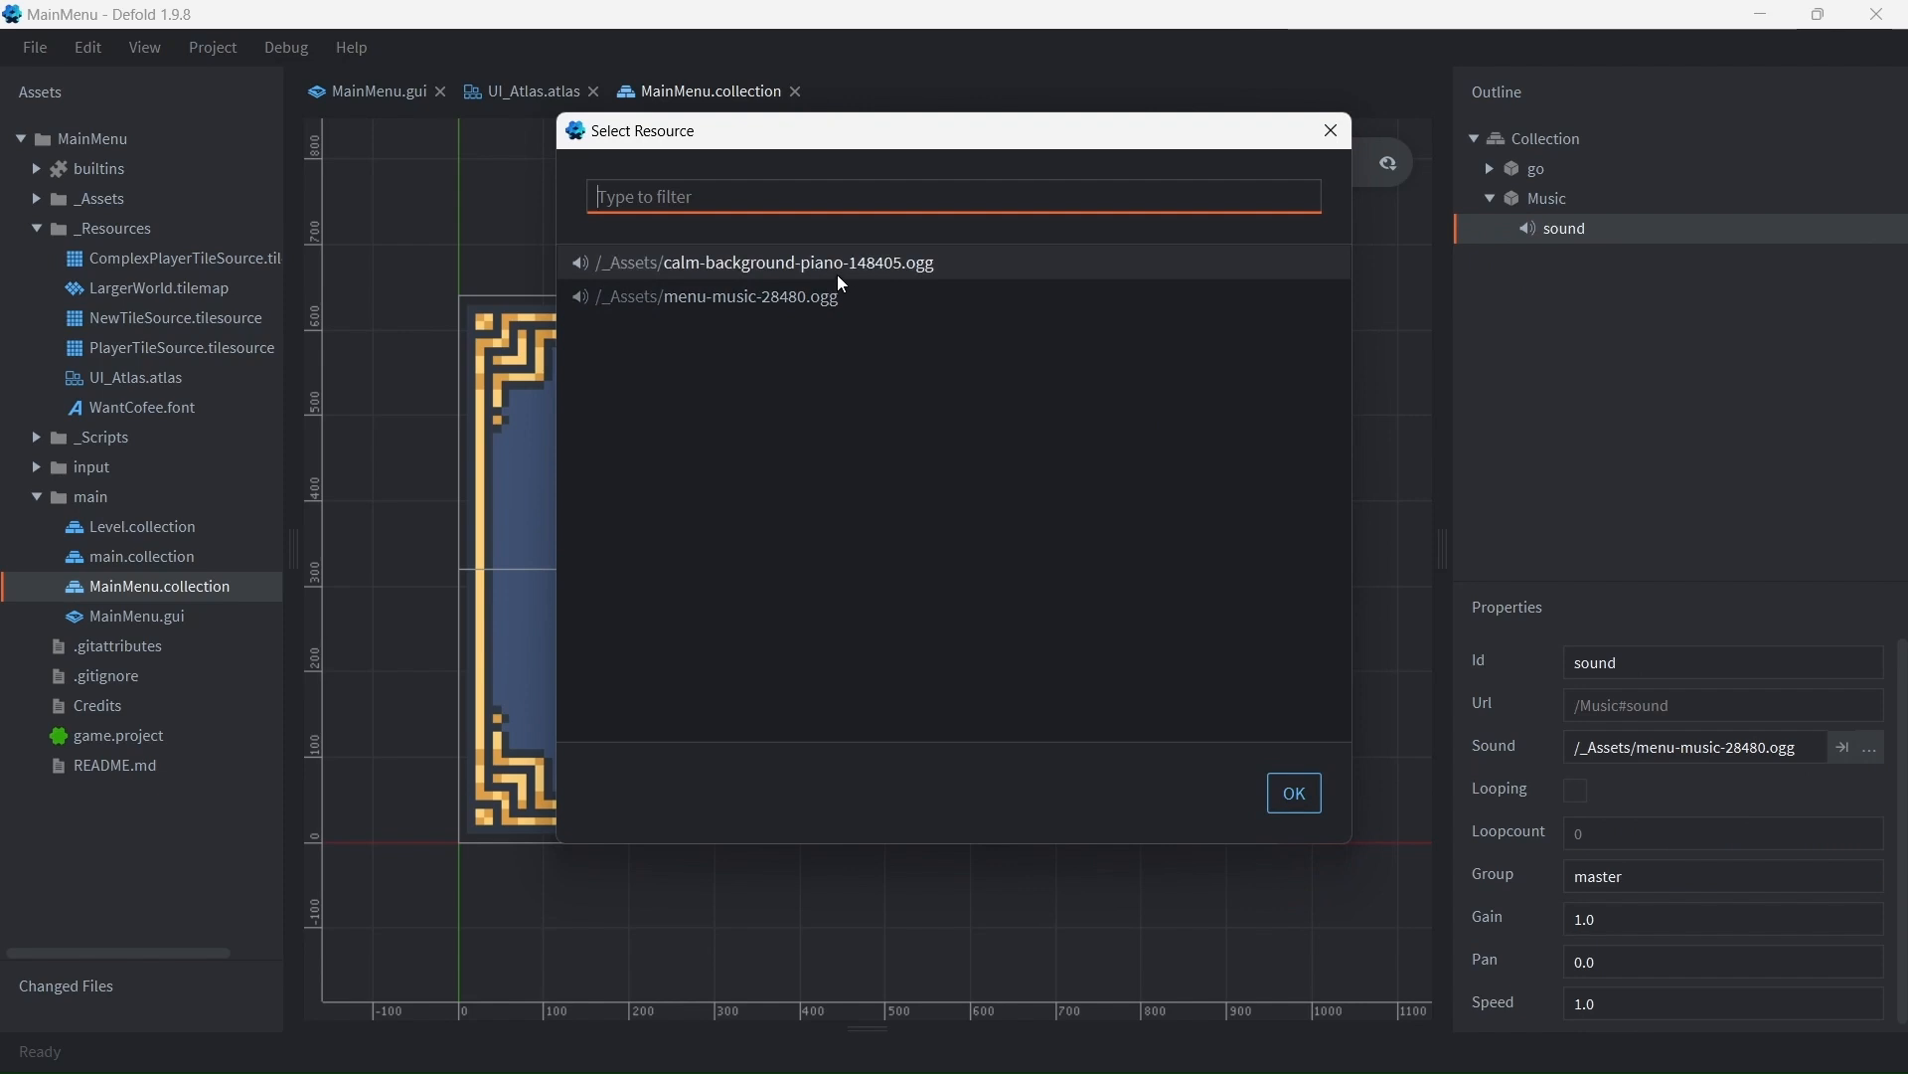
pyautogui.doubleClick(837, 272)
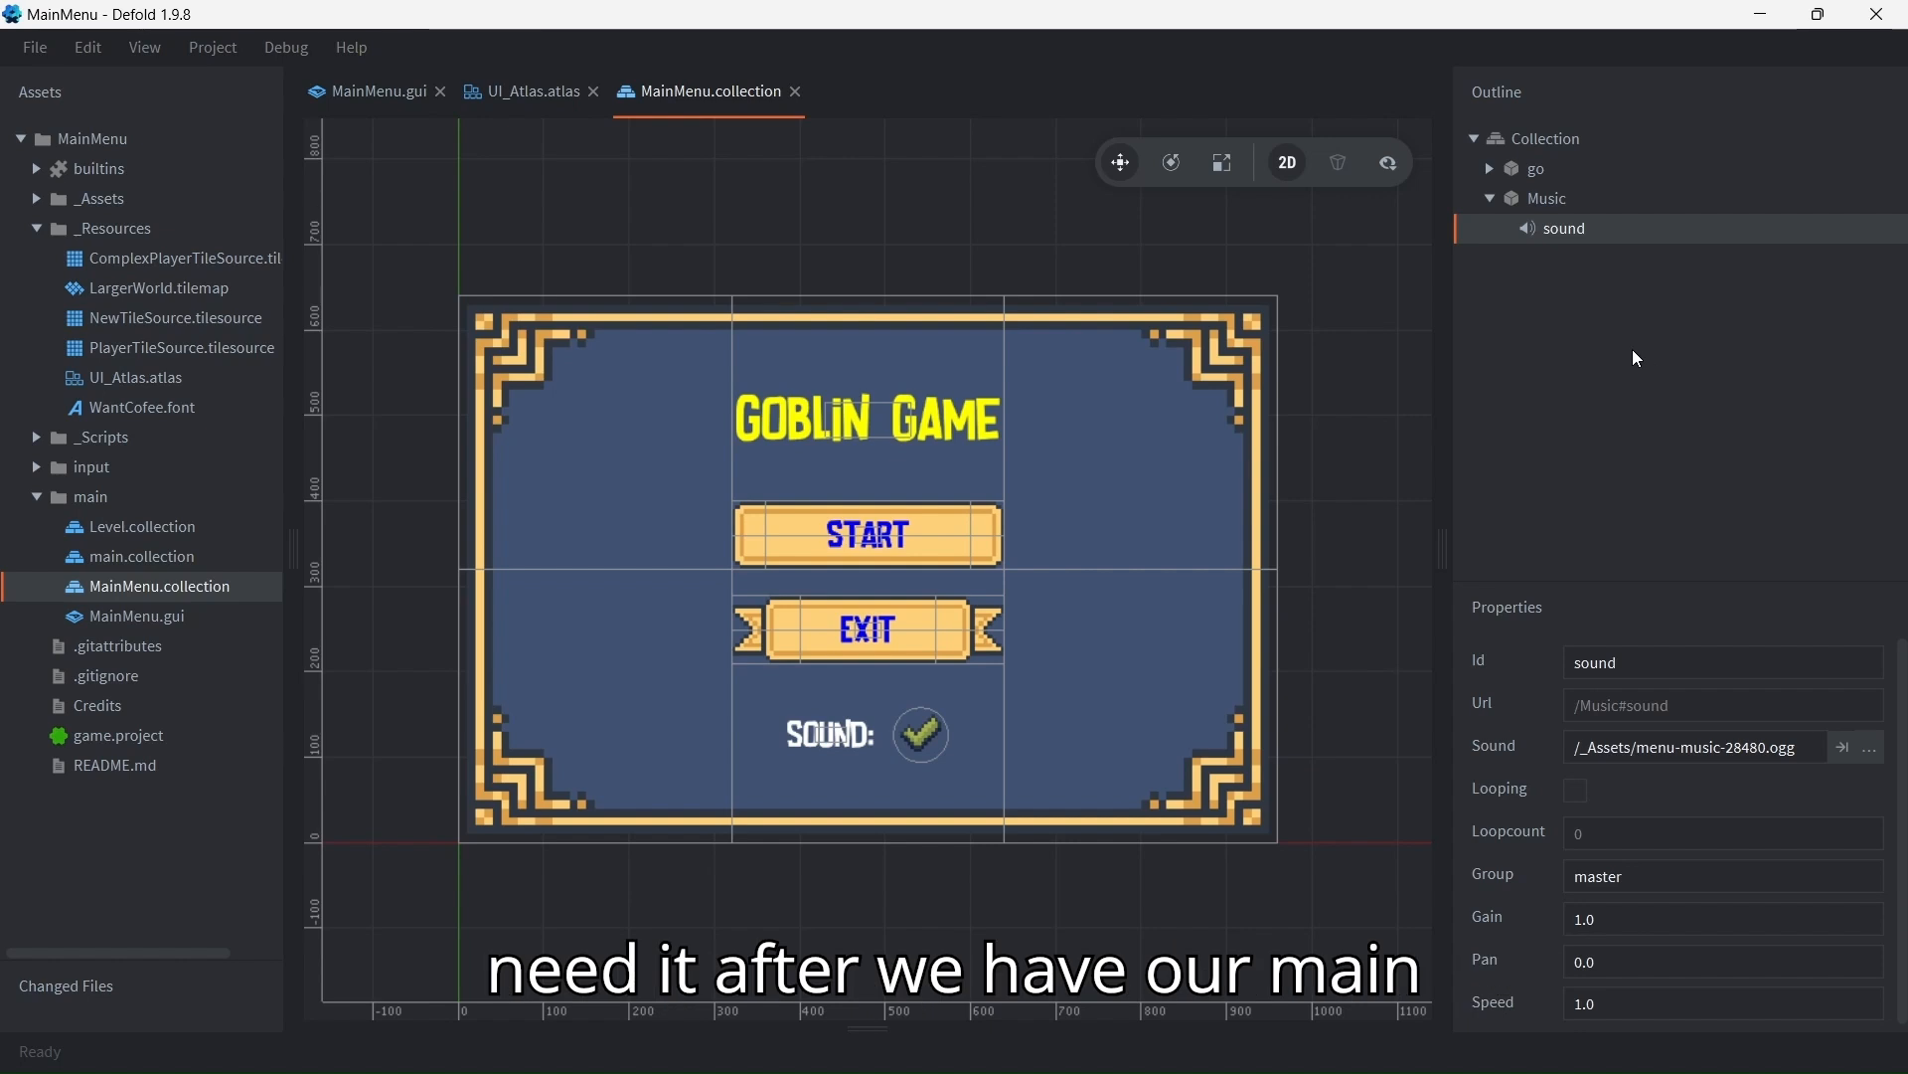
pyautogui.click(1489, 199)
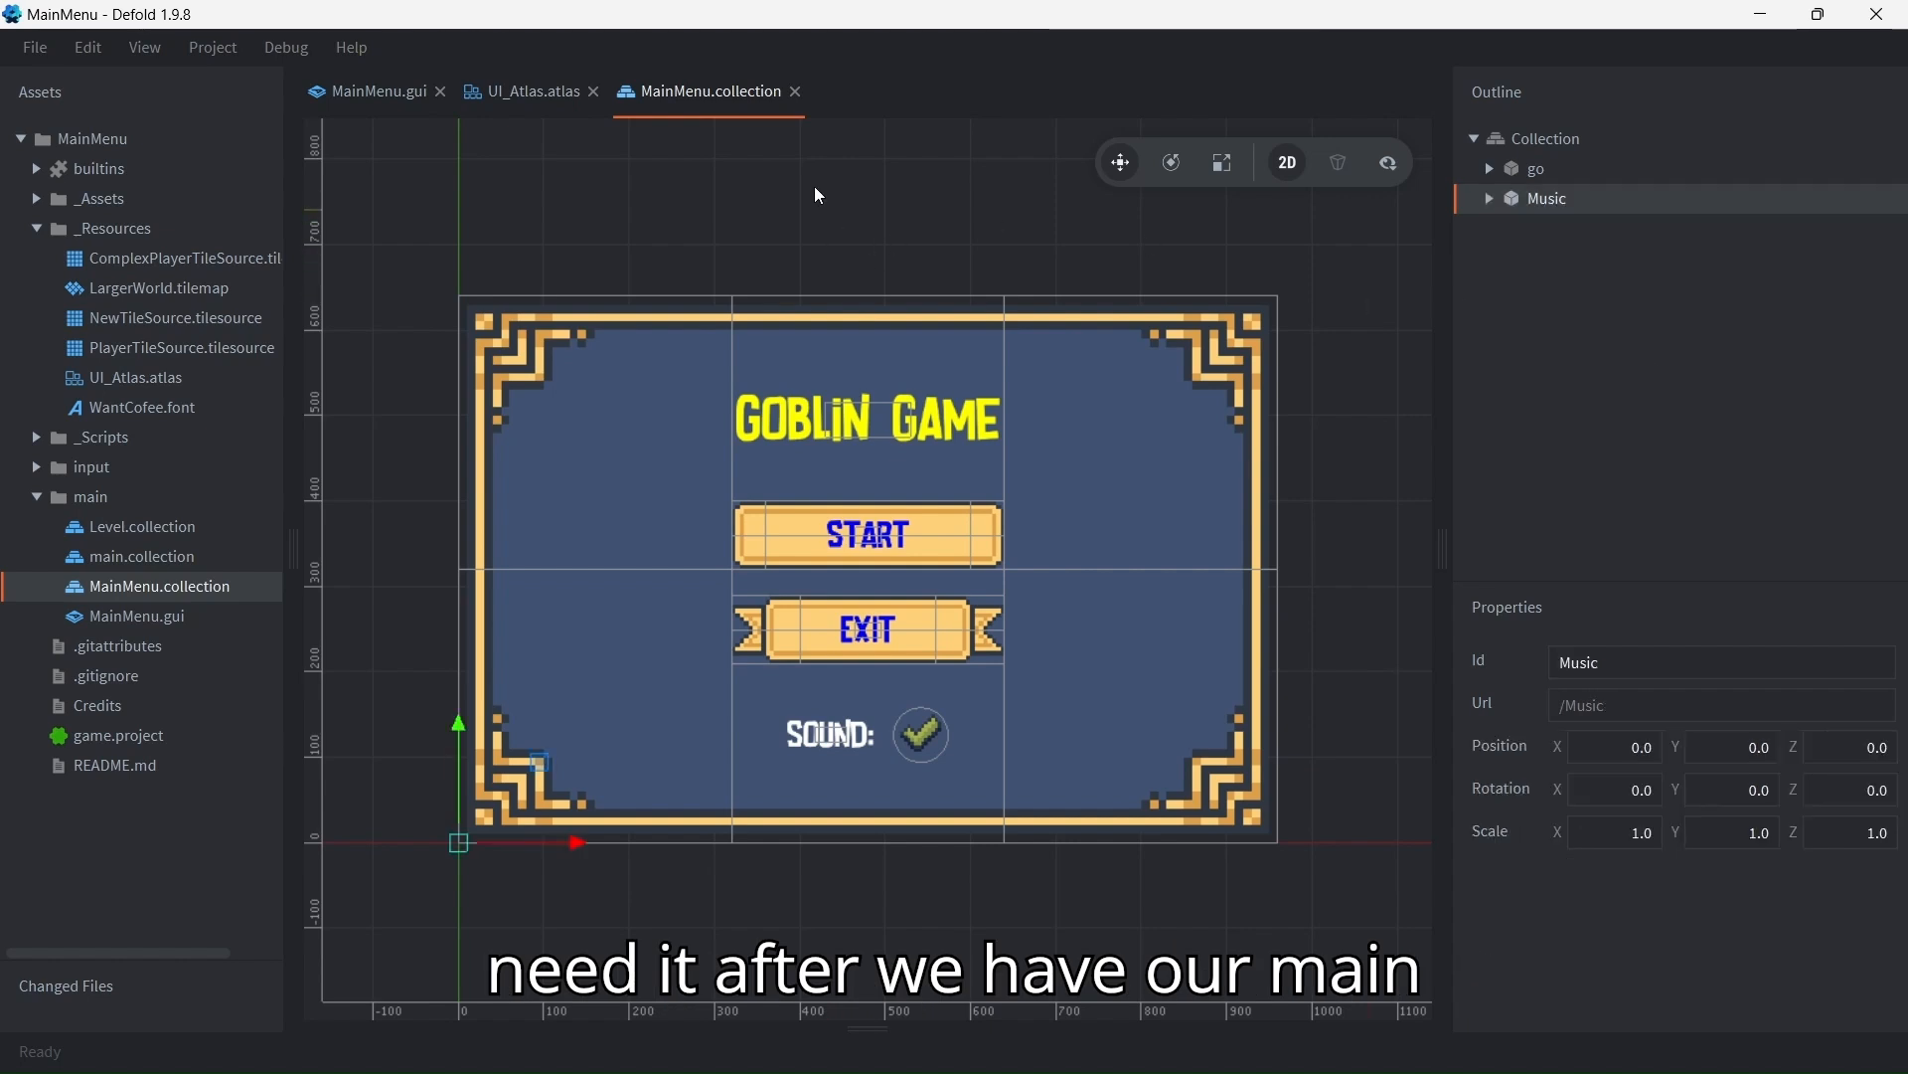
# Step: View the creation options for the main folder without creating anything, and open Level.collection
pyautogui.click(109, 503)
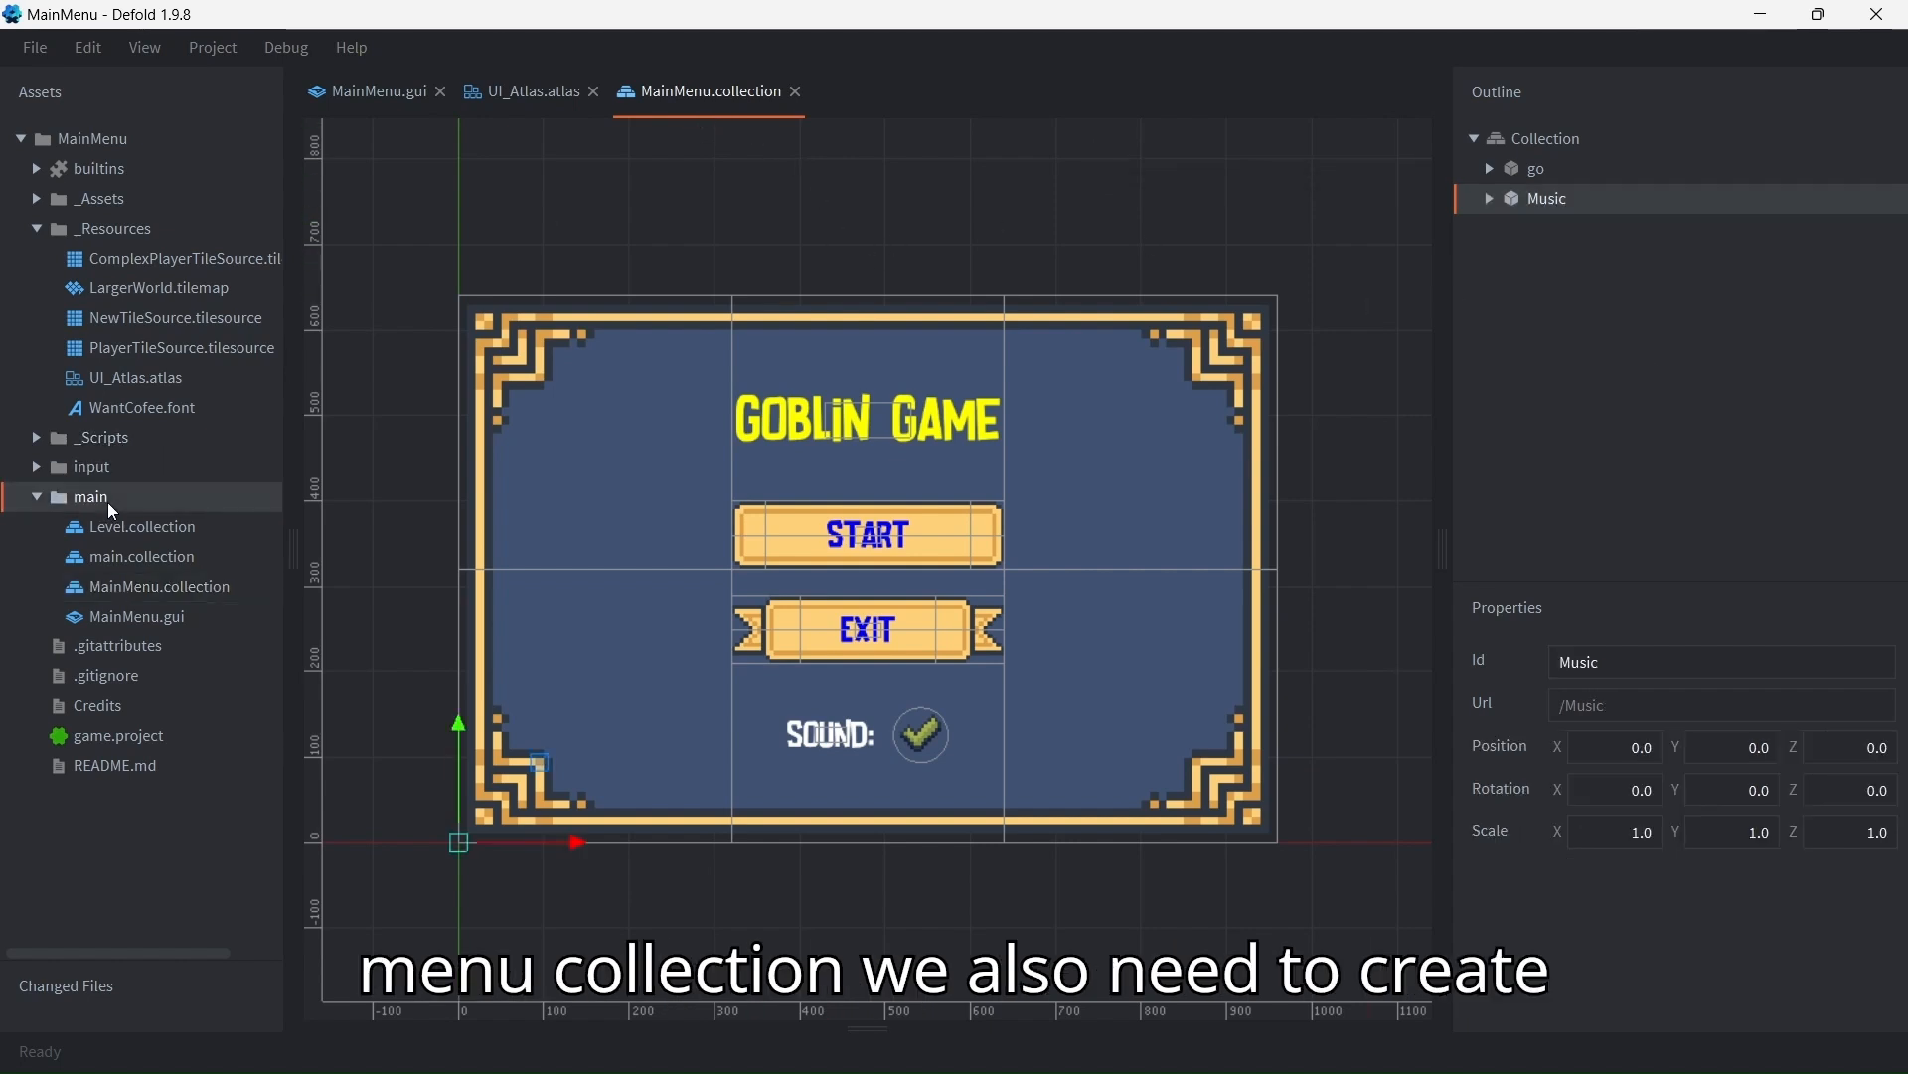
pyautogui.rightClick(108, 503)
pyautogui.moveTo(260, 732)
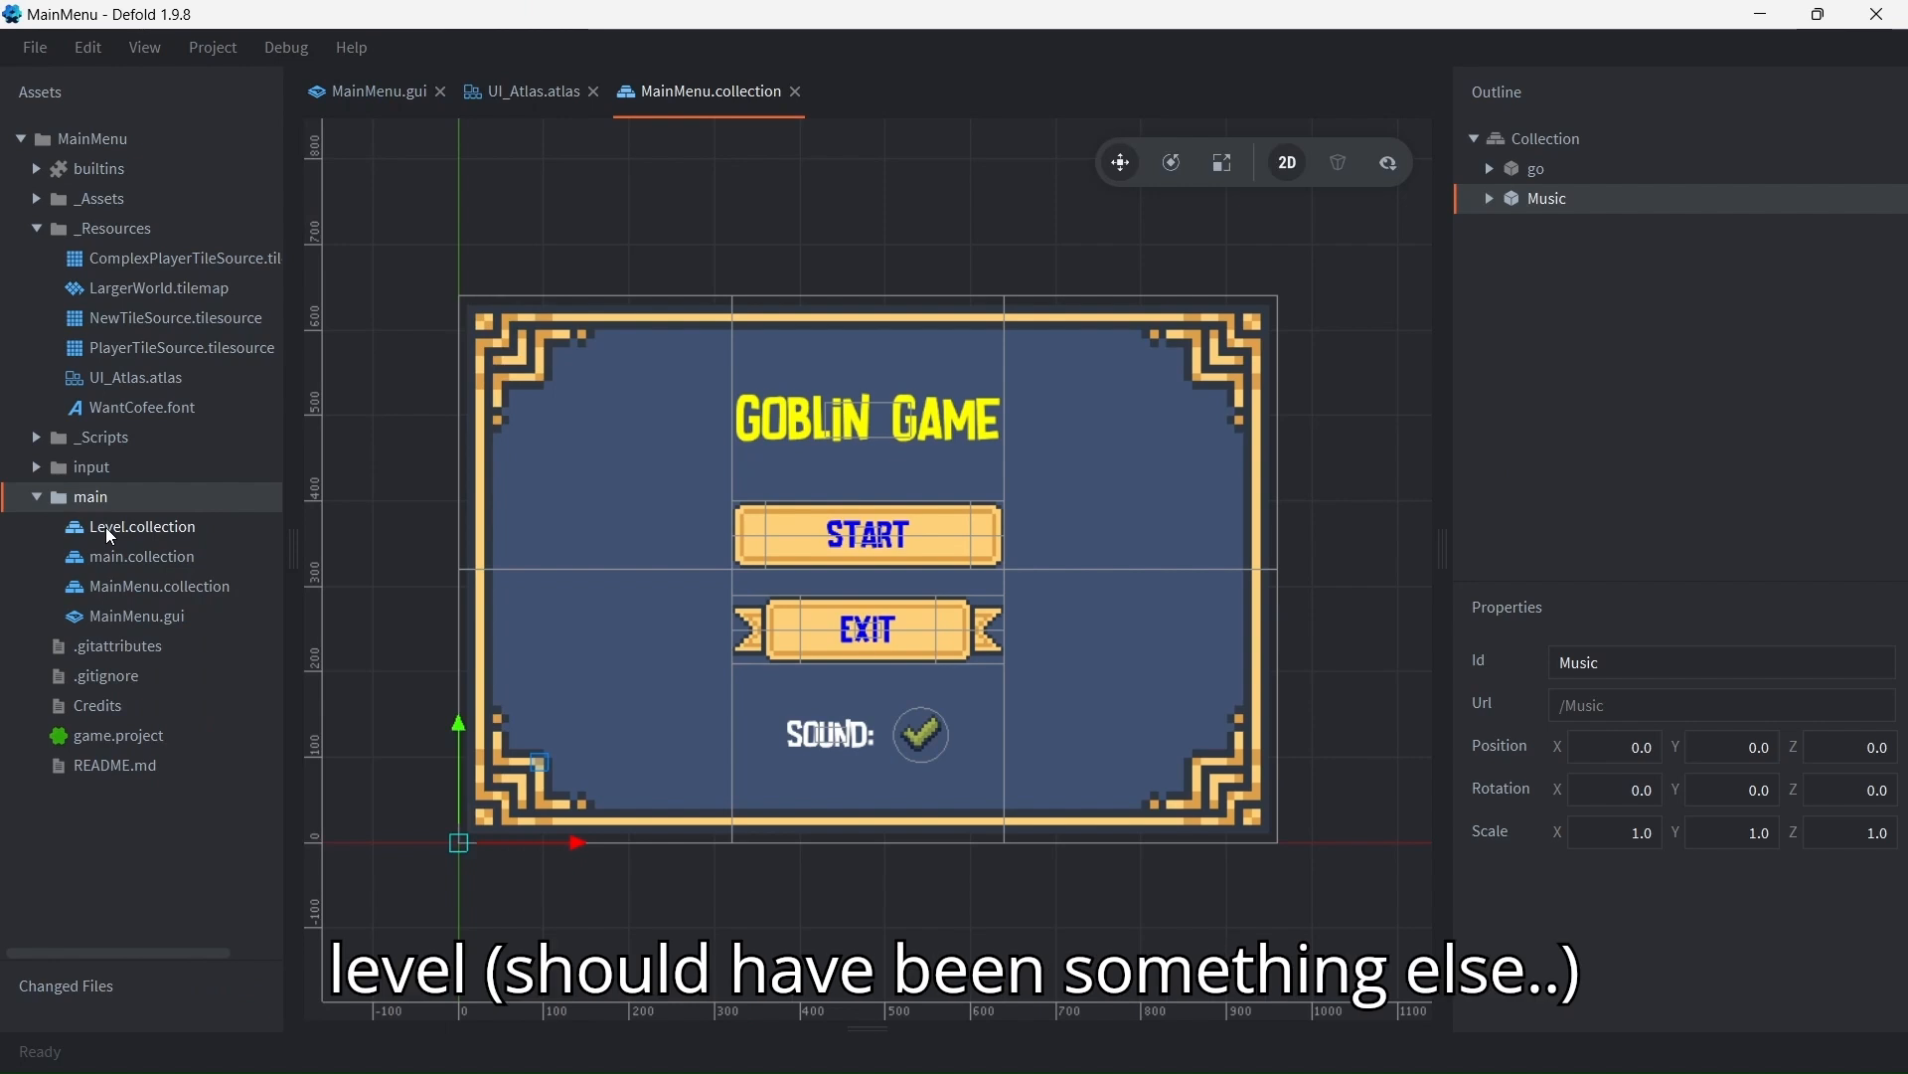
pyautogui.doubleClick(105, 527)
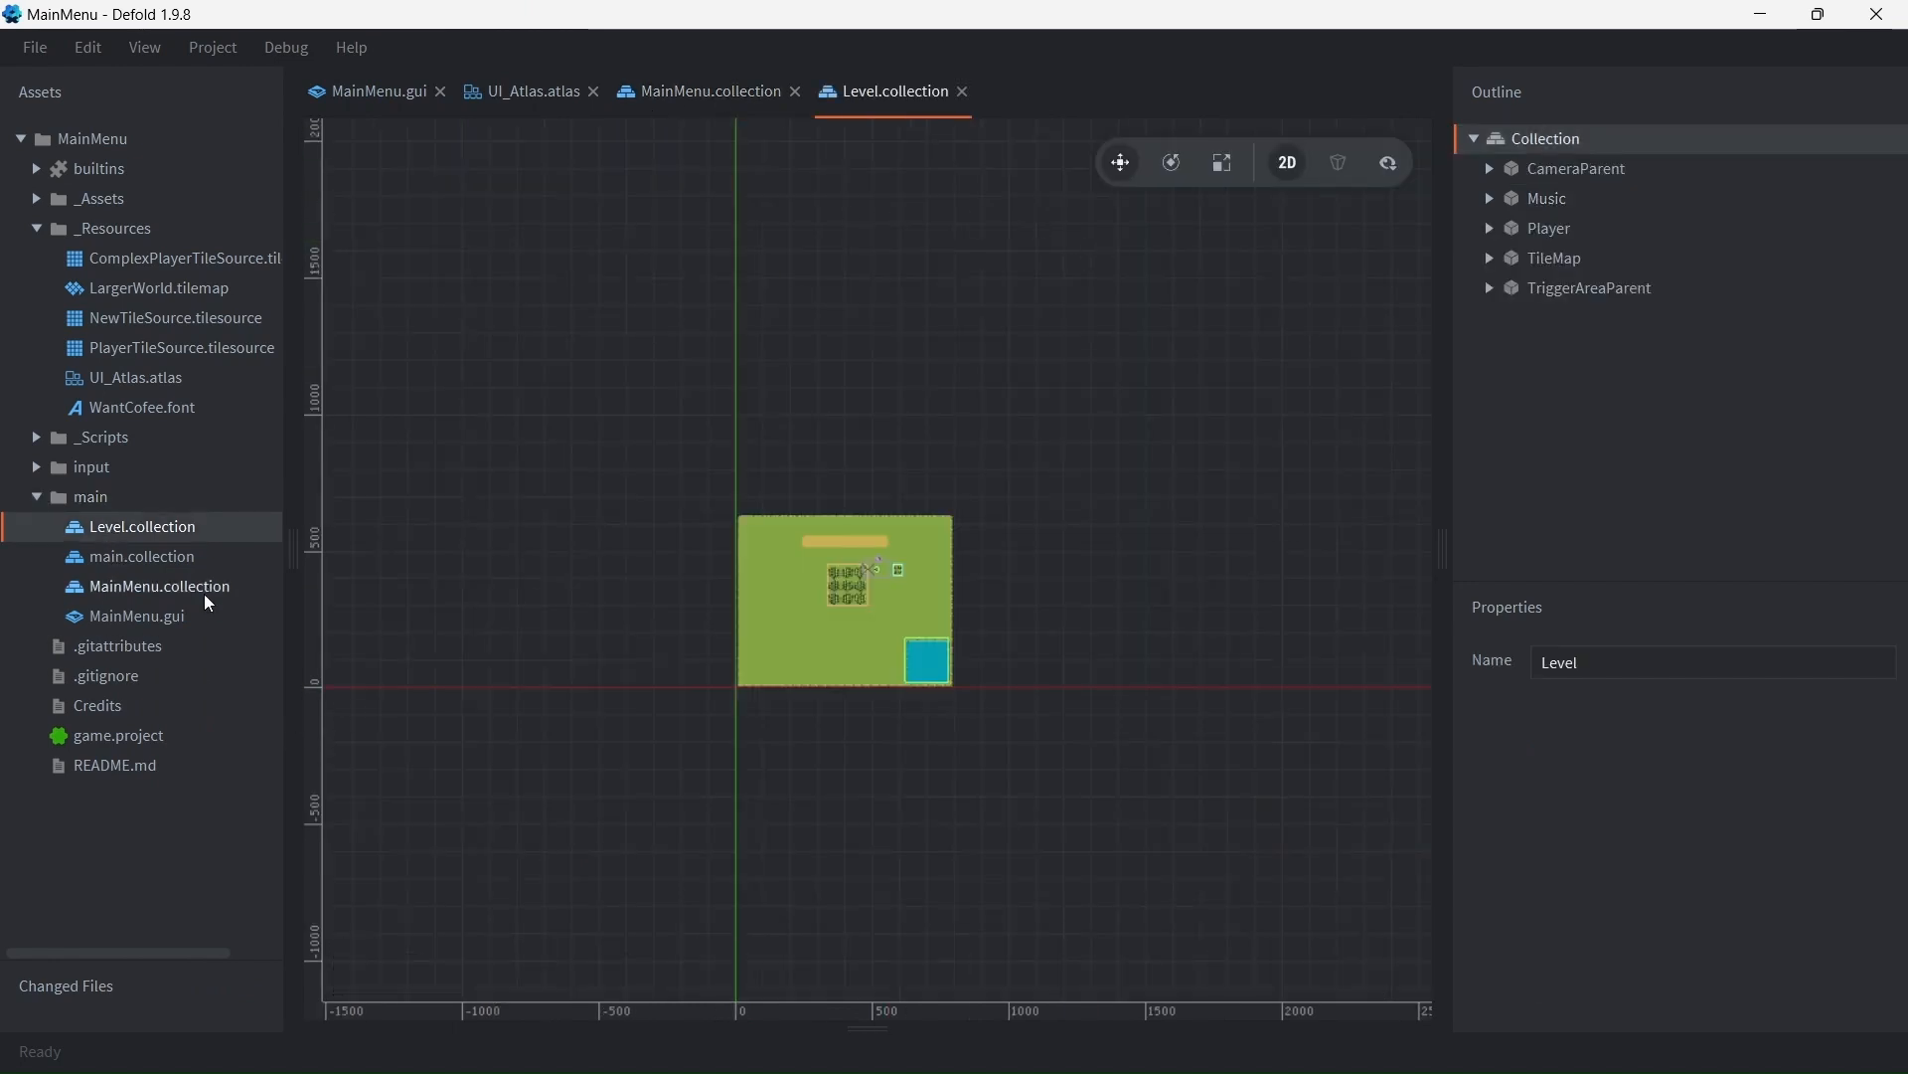
# Step: Open main.collection and compare its contents with Level.collection and MainMenu.collection
pyautogui.doubleClick(139, 555)
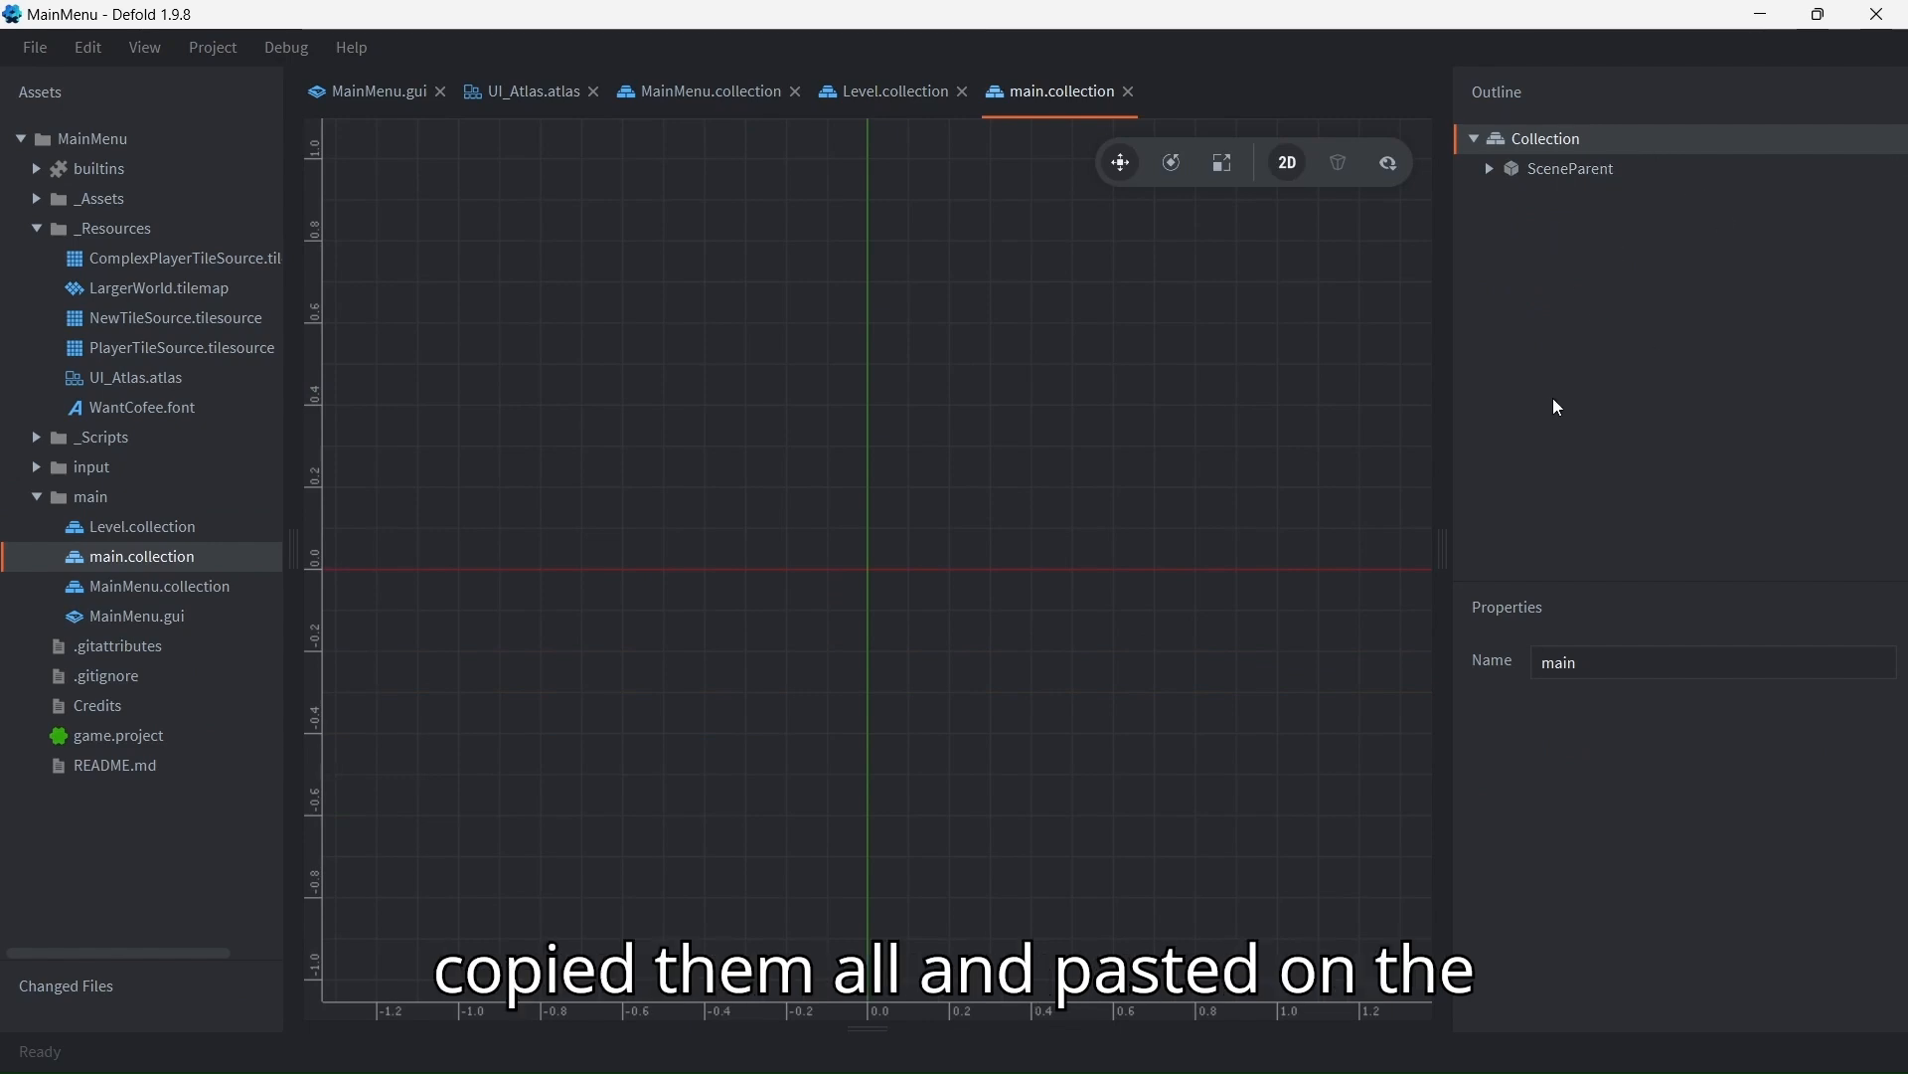
pyautogui.click(876, 93)
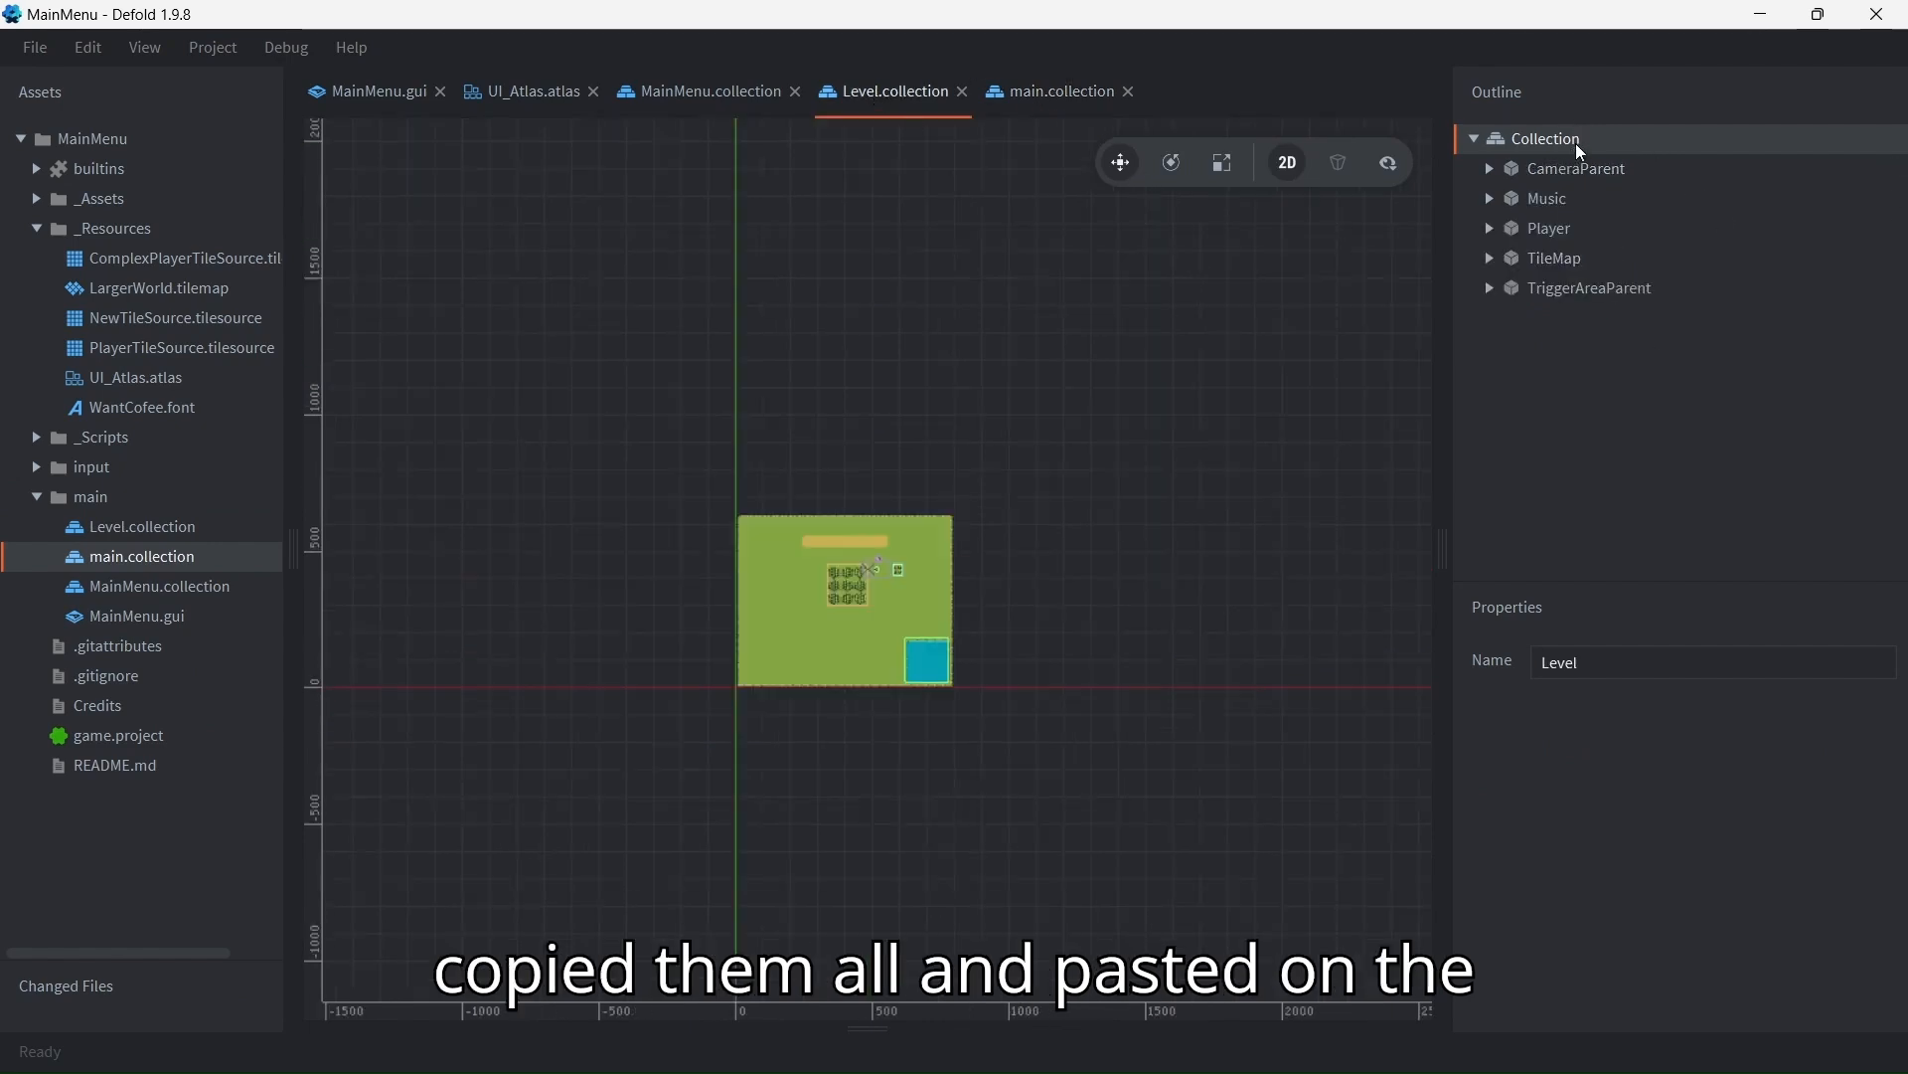
pyautogui.click(1056, 91)
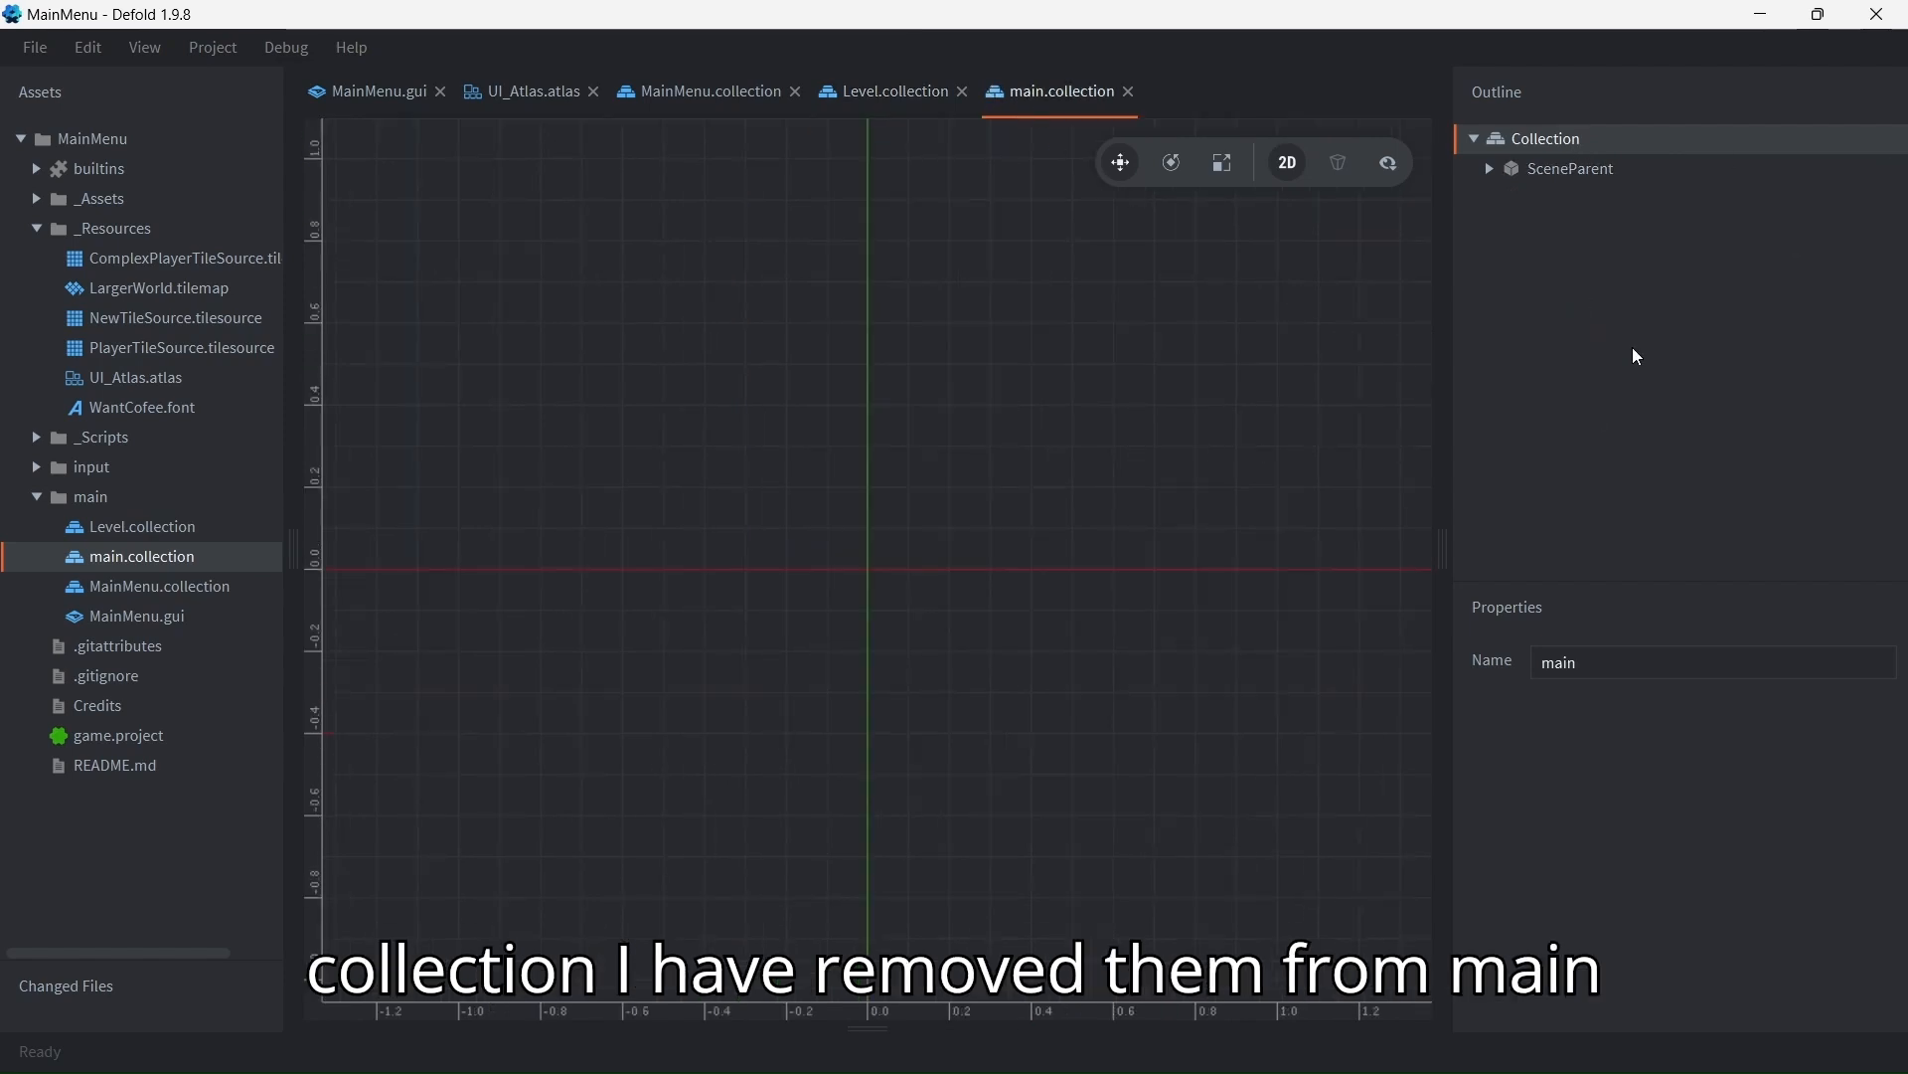
pyautogui.click(865, 99)
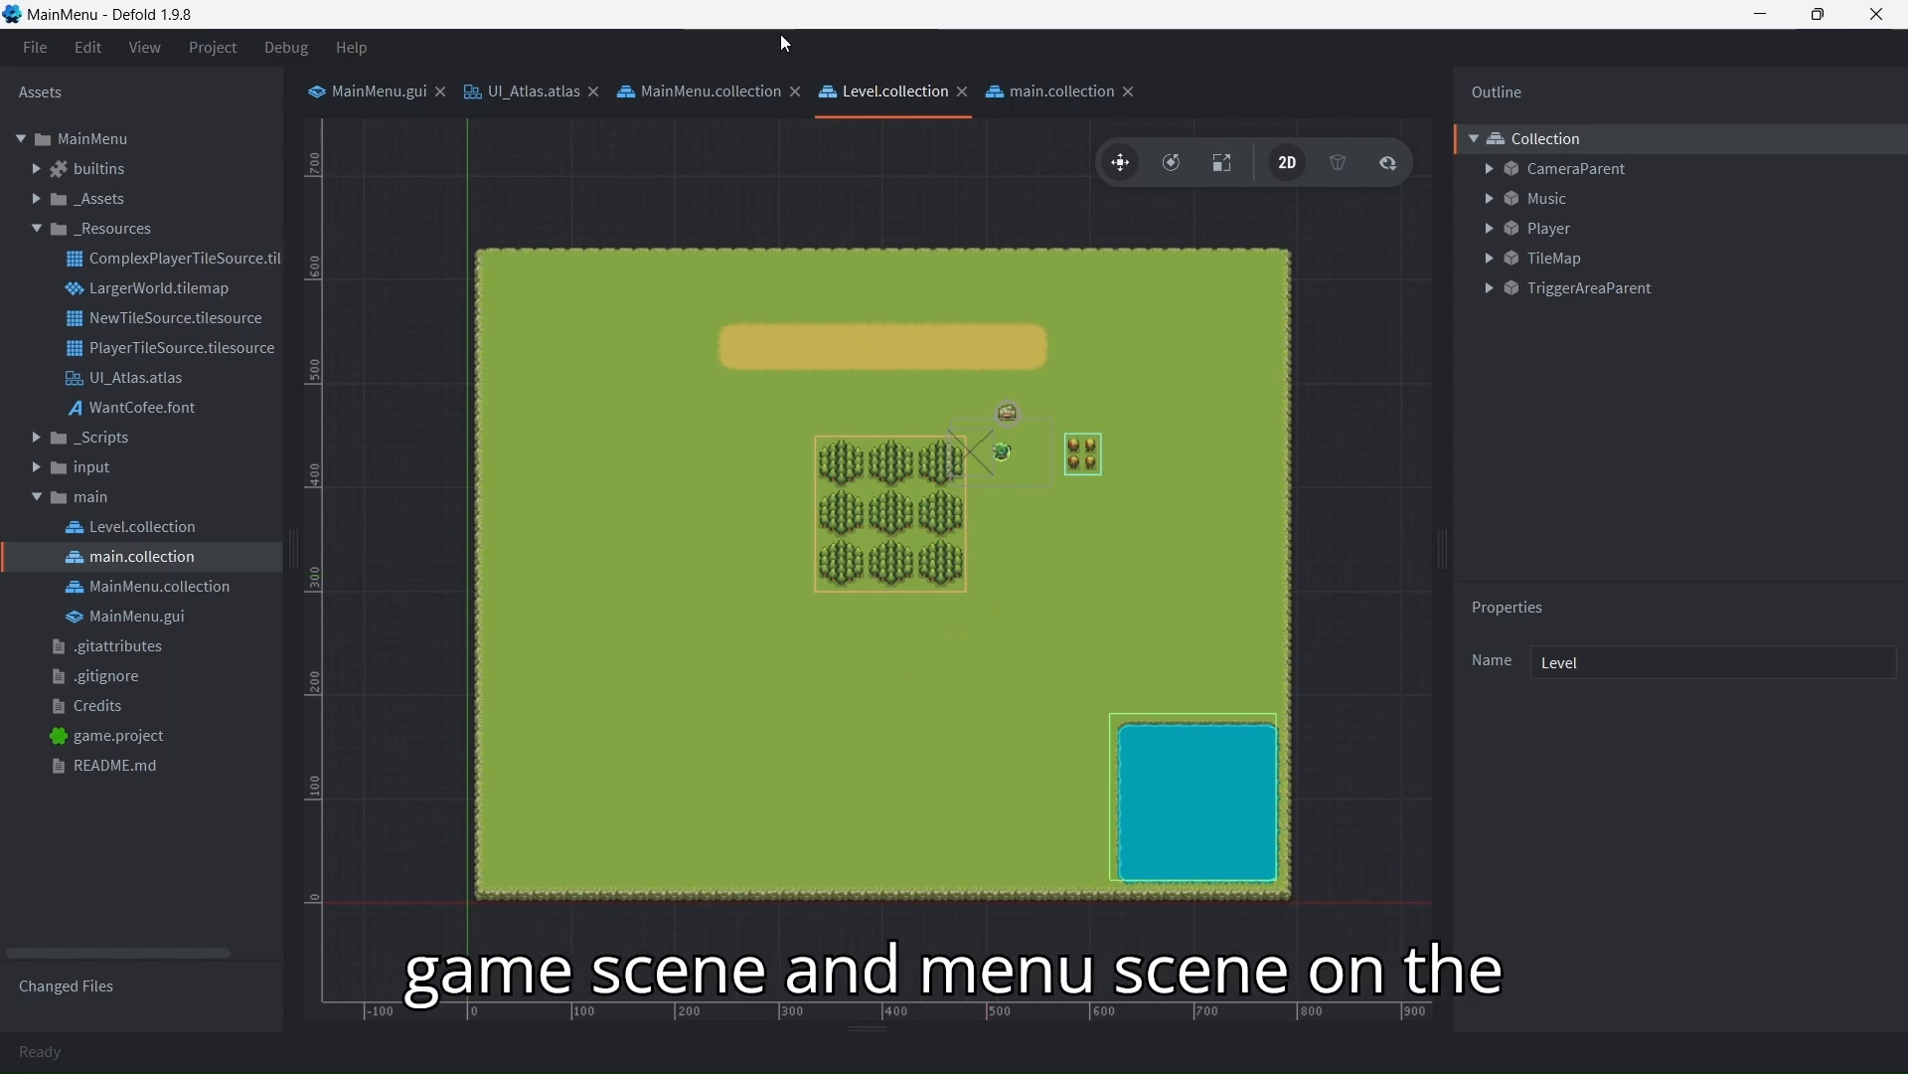
pyautogui.click(686, 89)
pyautogui.click(885, 91)
# Step: View the options for adding objects to main.collection without adding any, and expand the SceneParent game object
pyautogui.click(1048, 94)
pyautogui.rightClick(1543, 137)
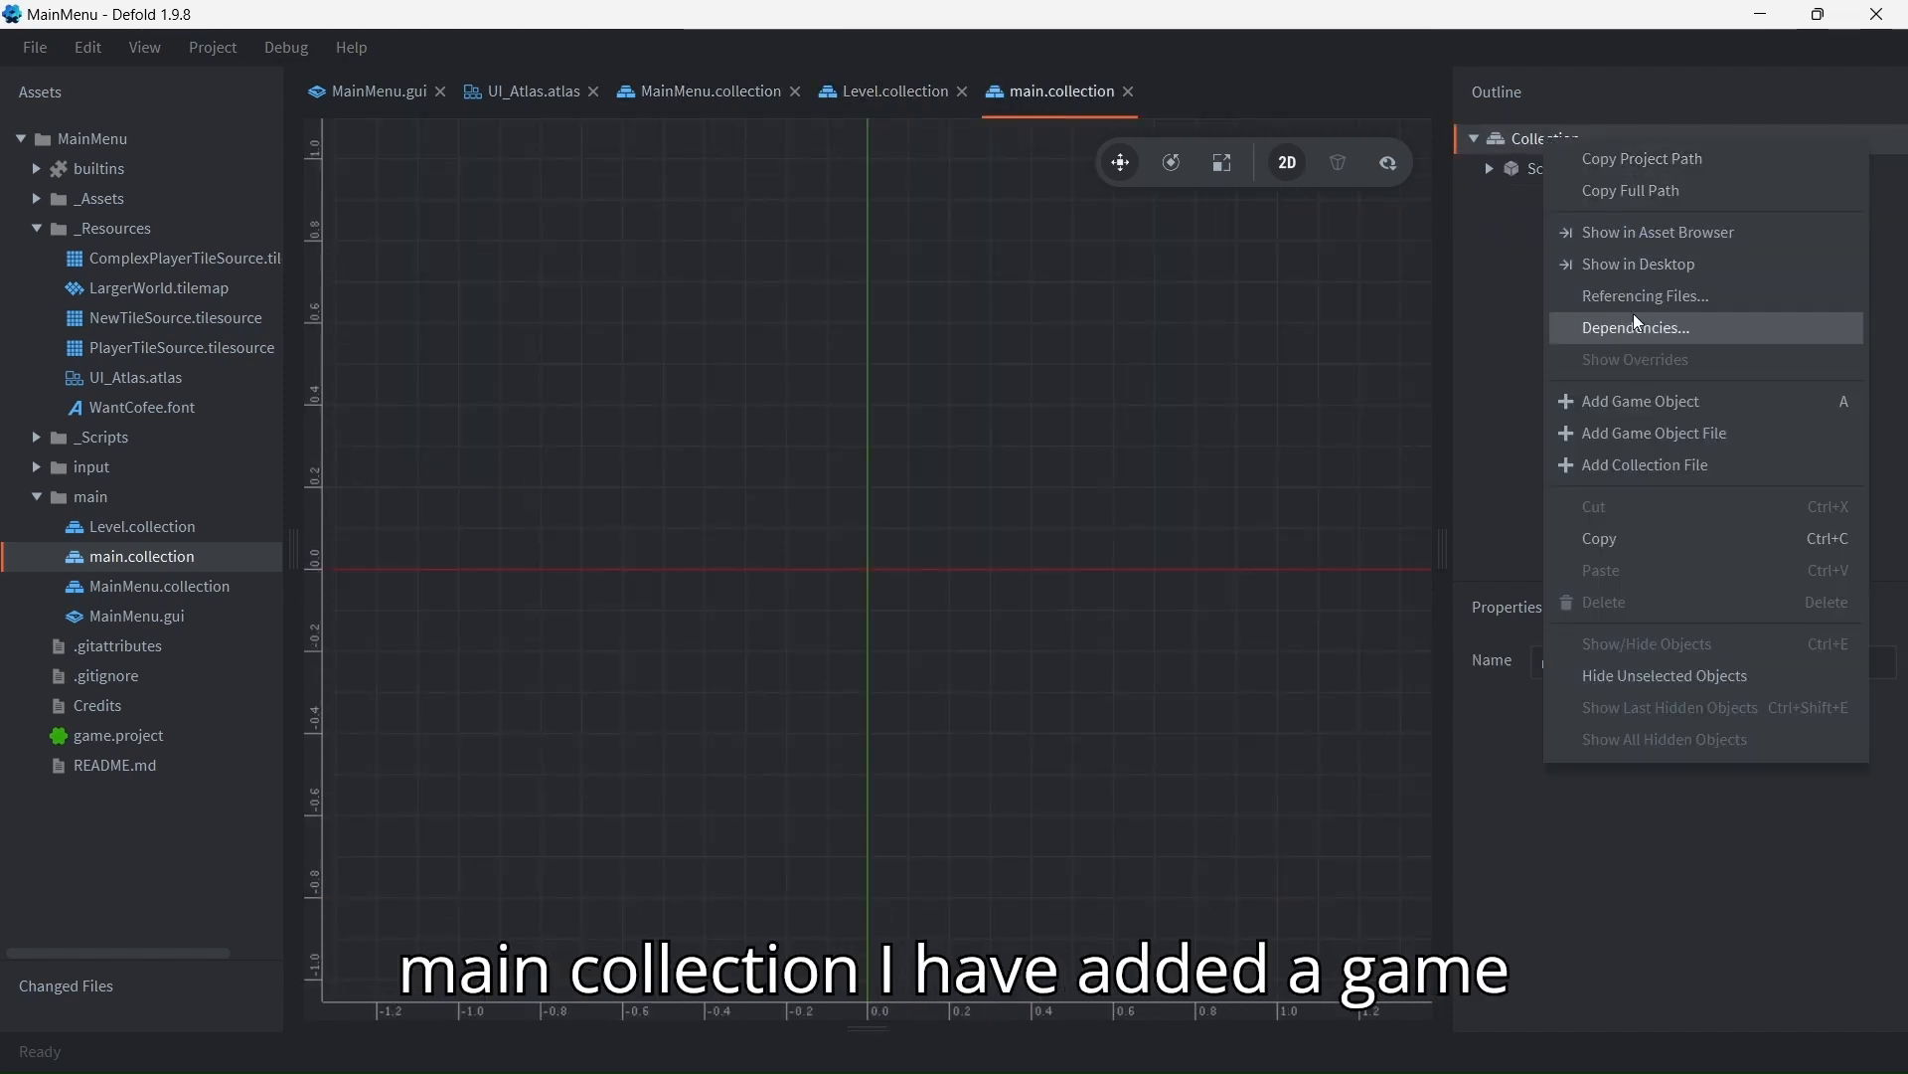
pyautogui.click(1526, 156)
pyautogui.click(1531, 169)
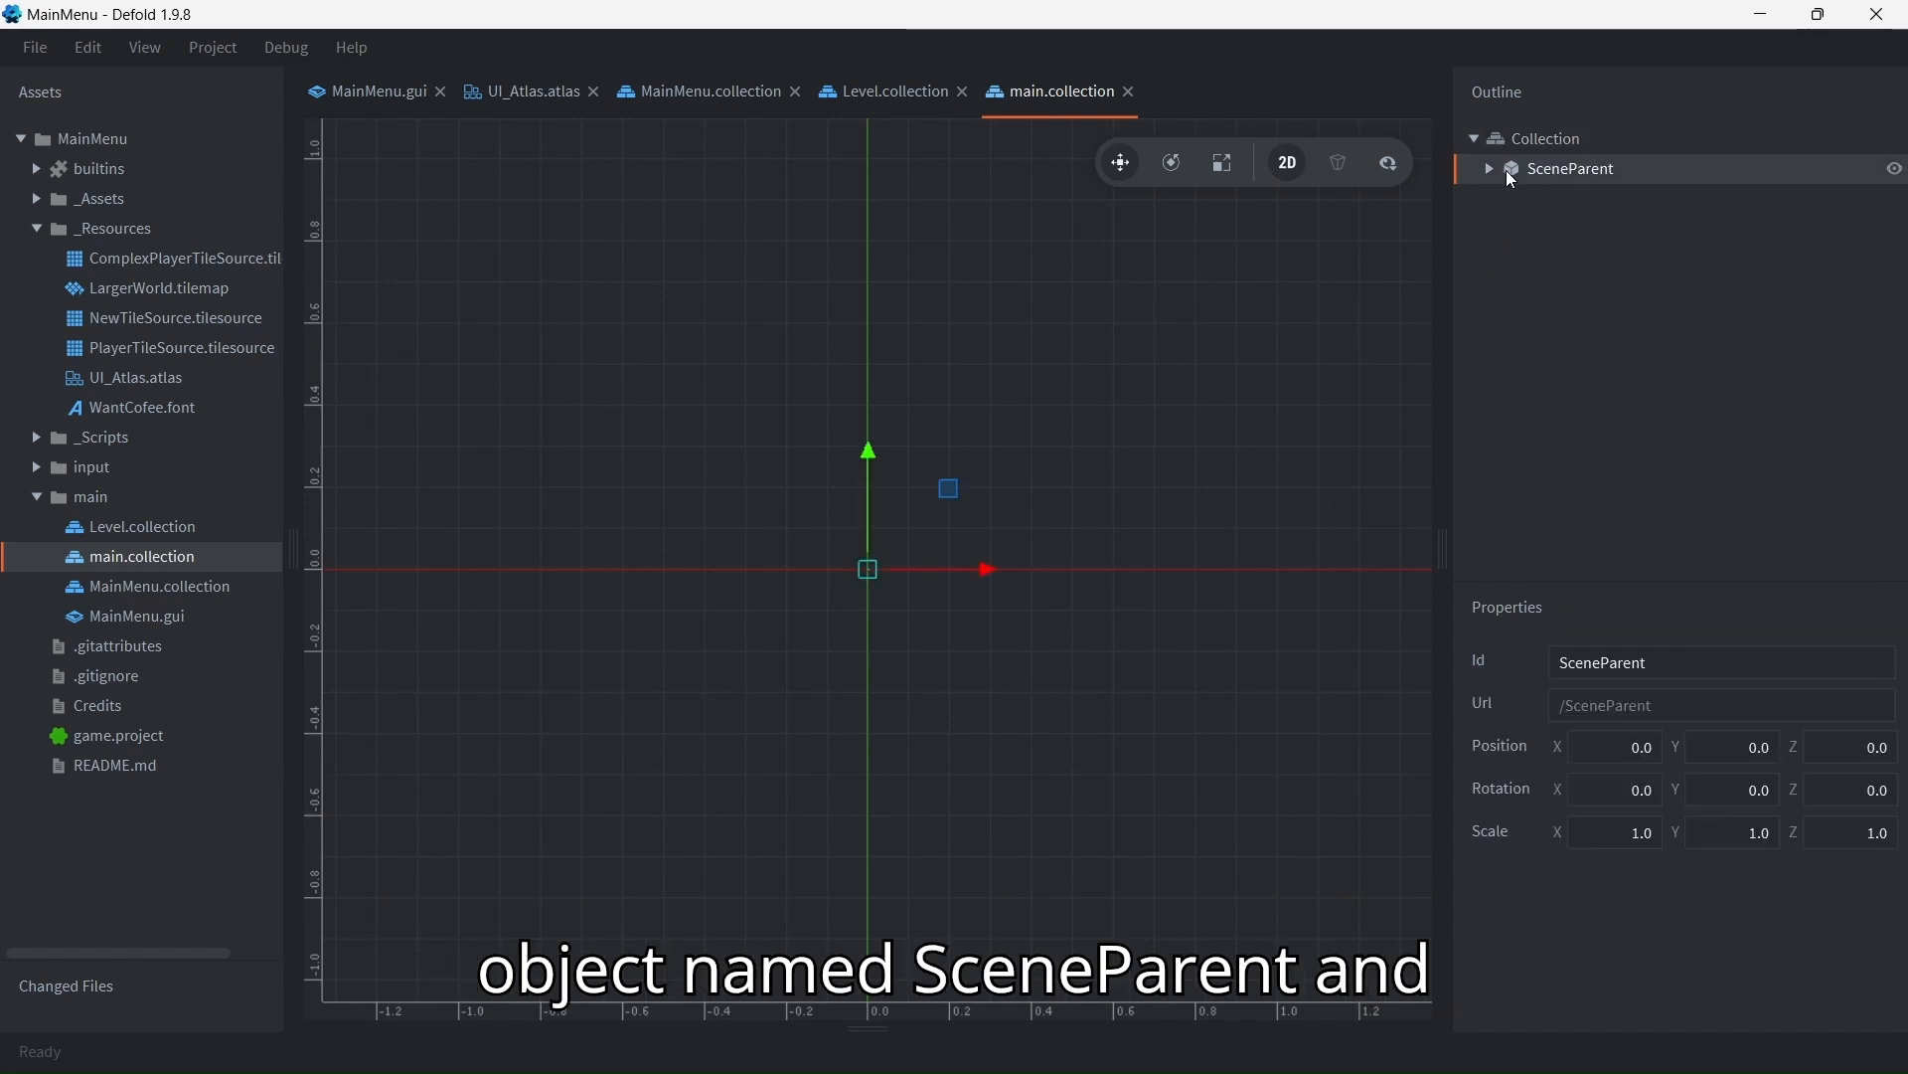
pyautogui.click(1490, 169)
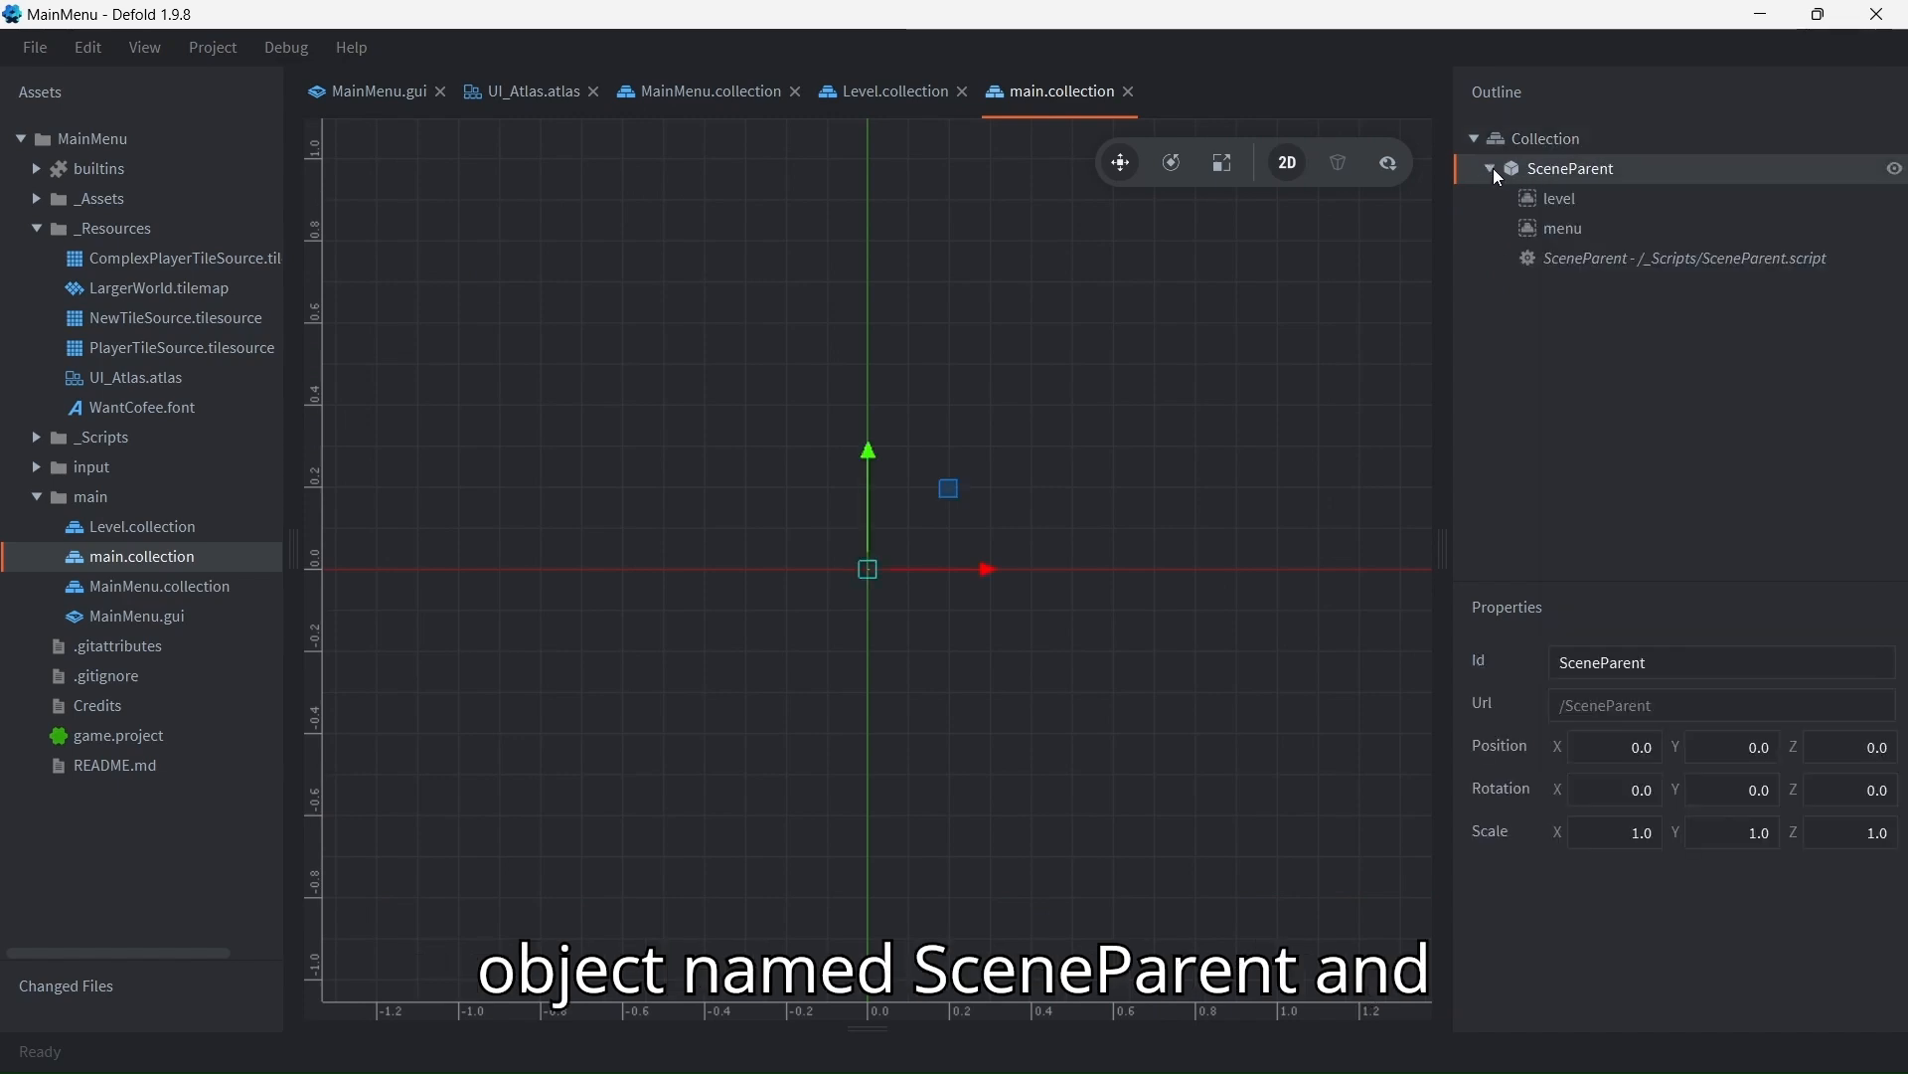
# Step: View the component types that can be added to SceneParent, including Collection Proxy, without adding any
pyautogui.rightClick(1582, 168)
pyautogui.moveTo(1755, 429)
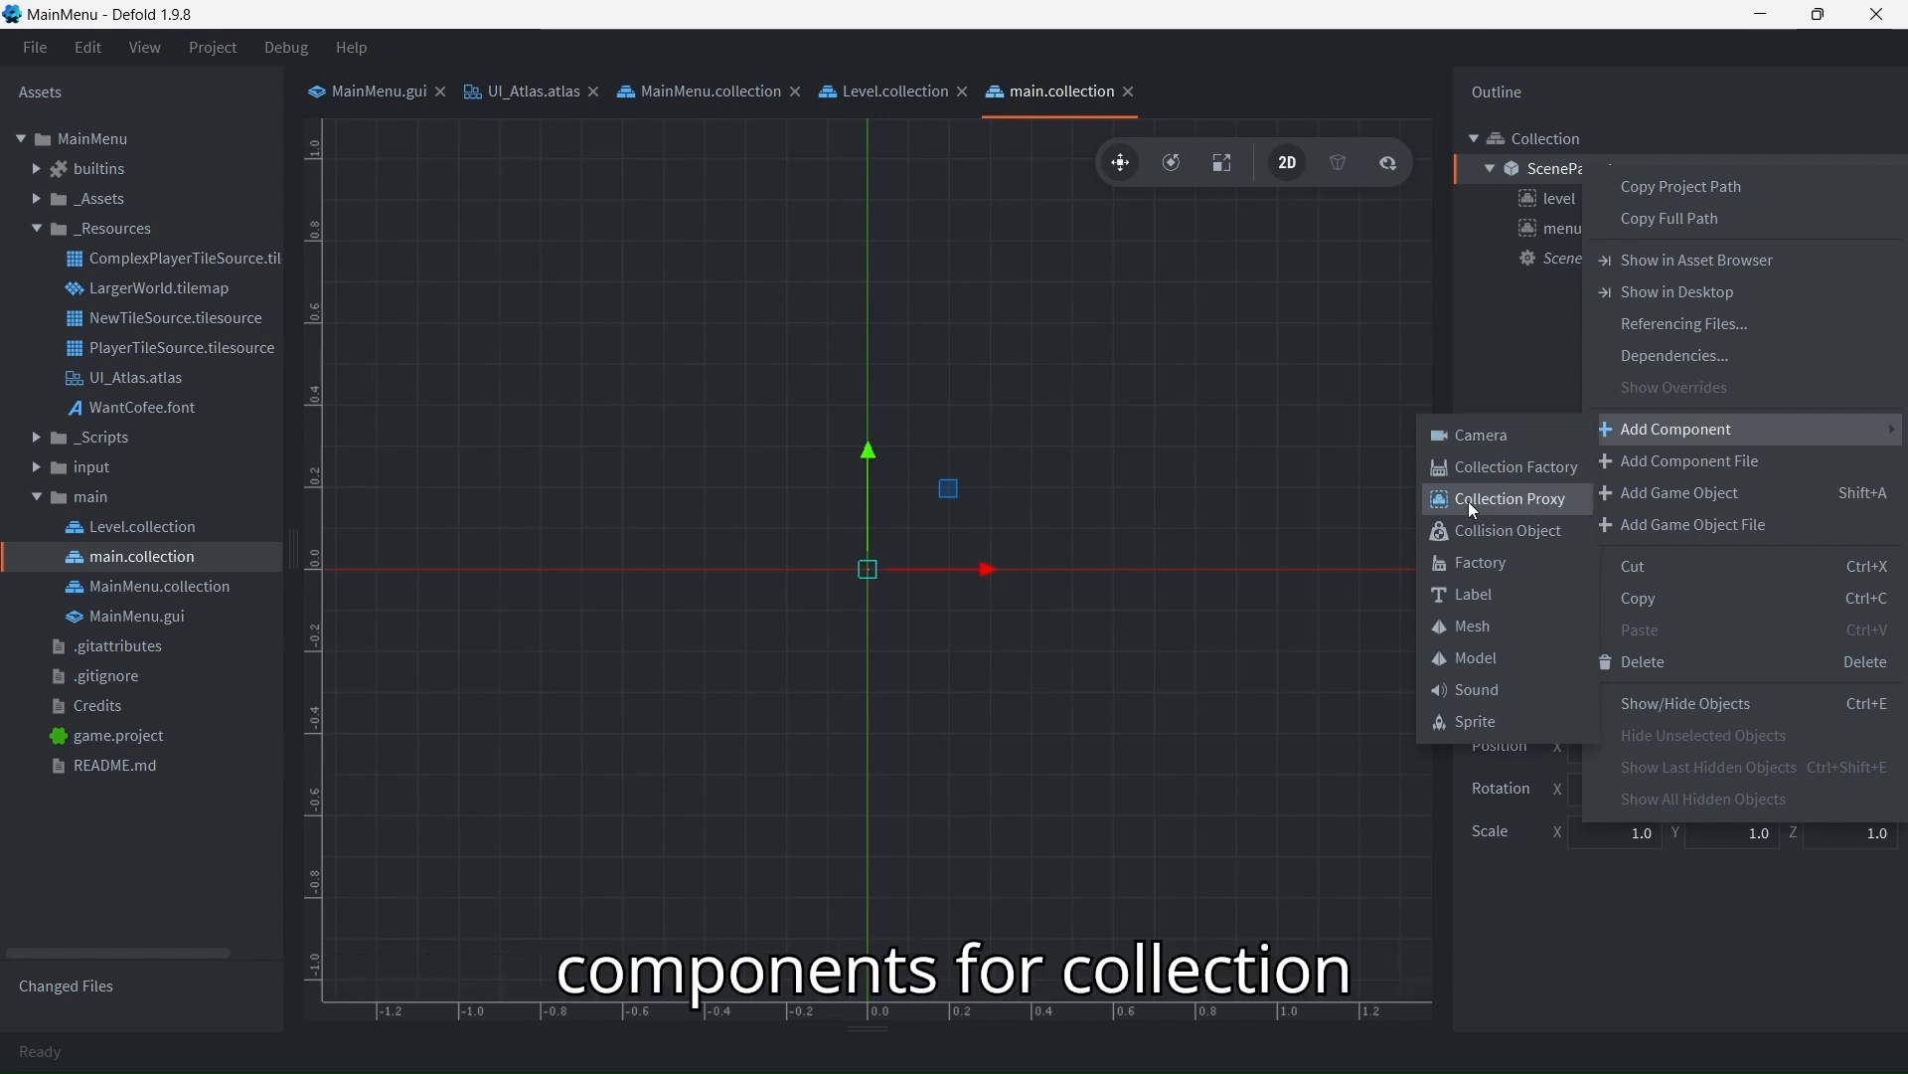
pyautogui.click(1527, 341)
# Step: Examine the level and menu proxies and their collection choices, keeping /main/Level.collection and /main/MainMenu.collection
pyautogui.click(1589, 195)
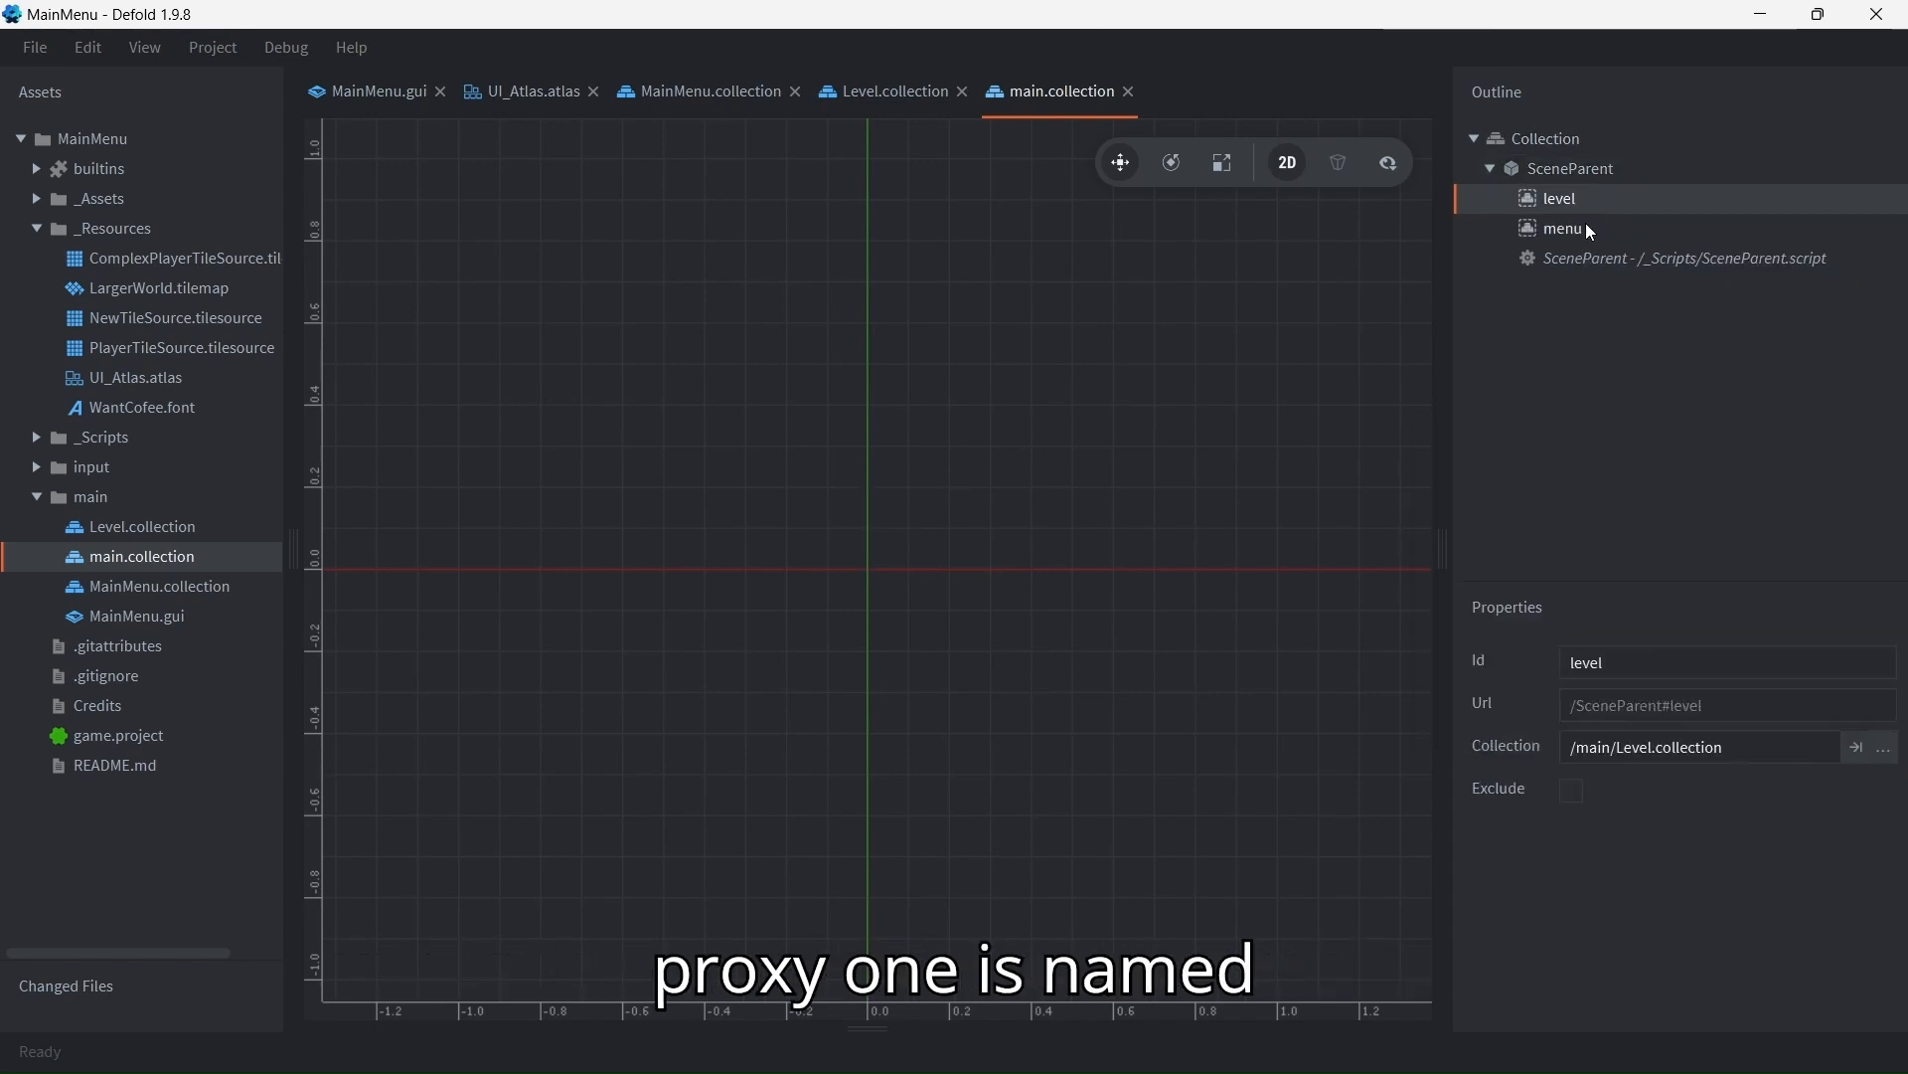
pyautogui.click(1622, 227)
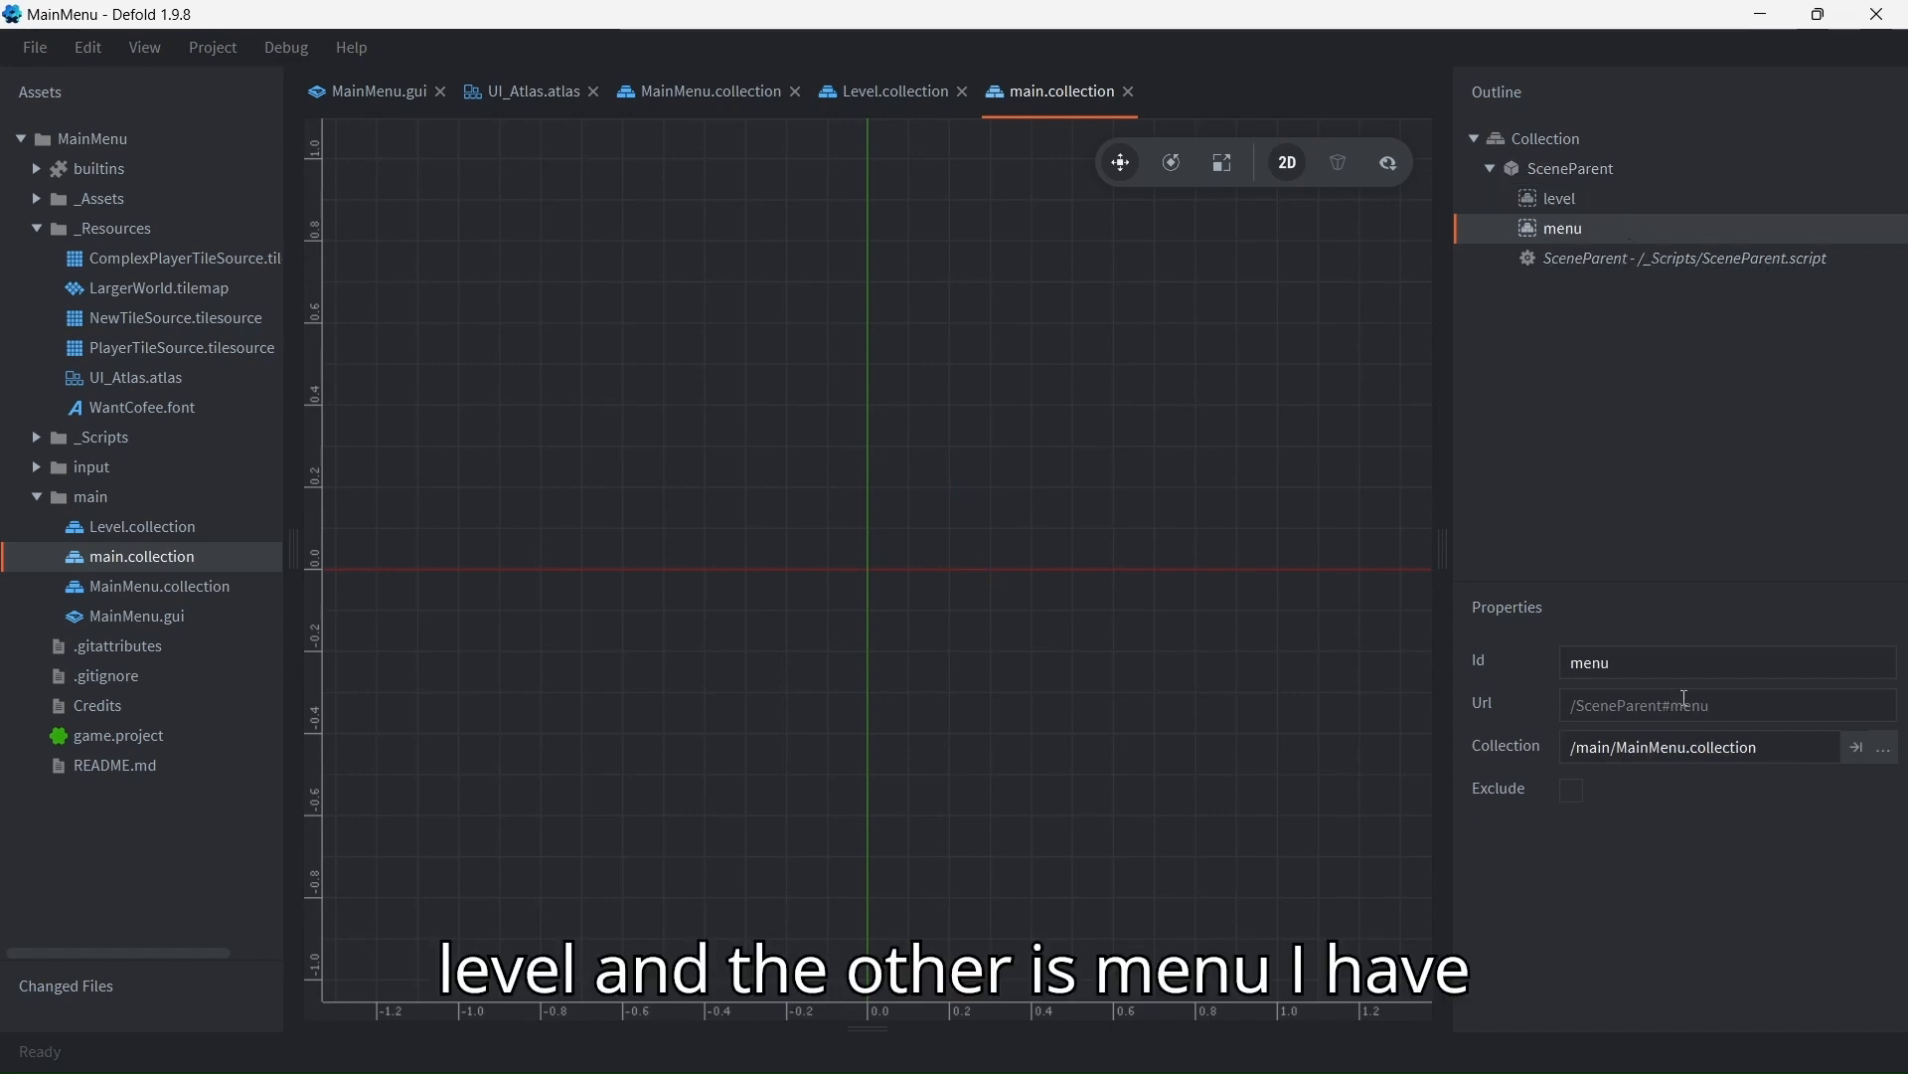
pyautogui.click(1644, 200)
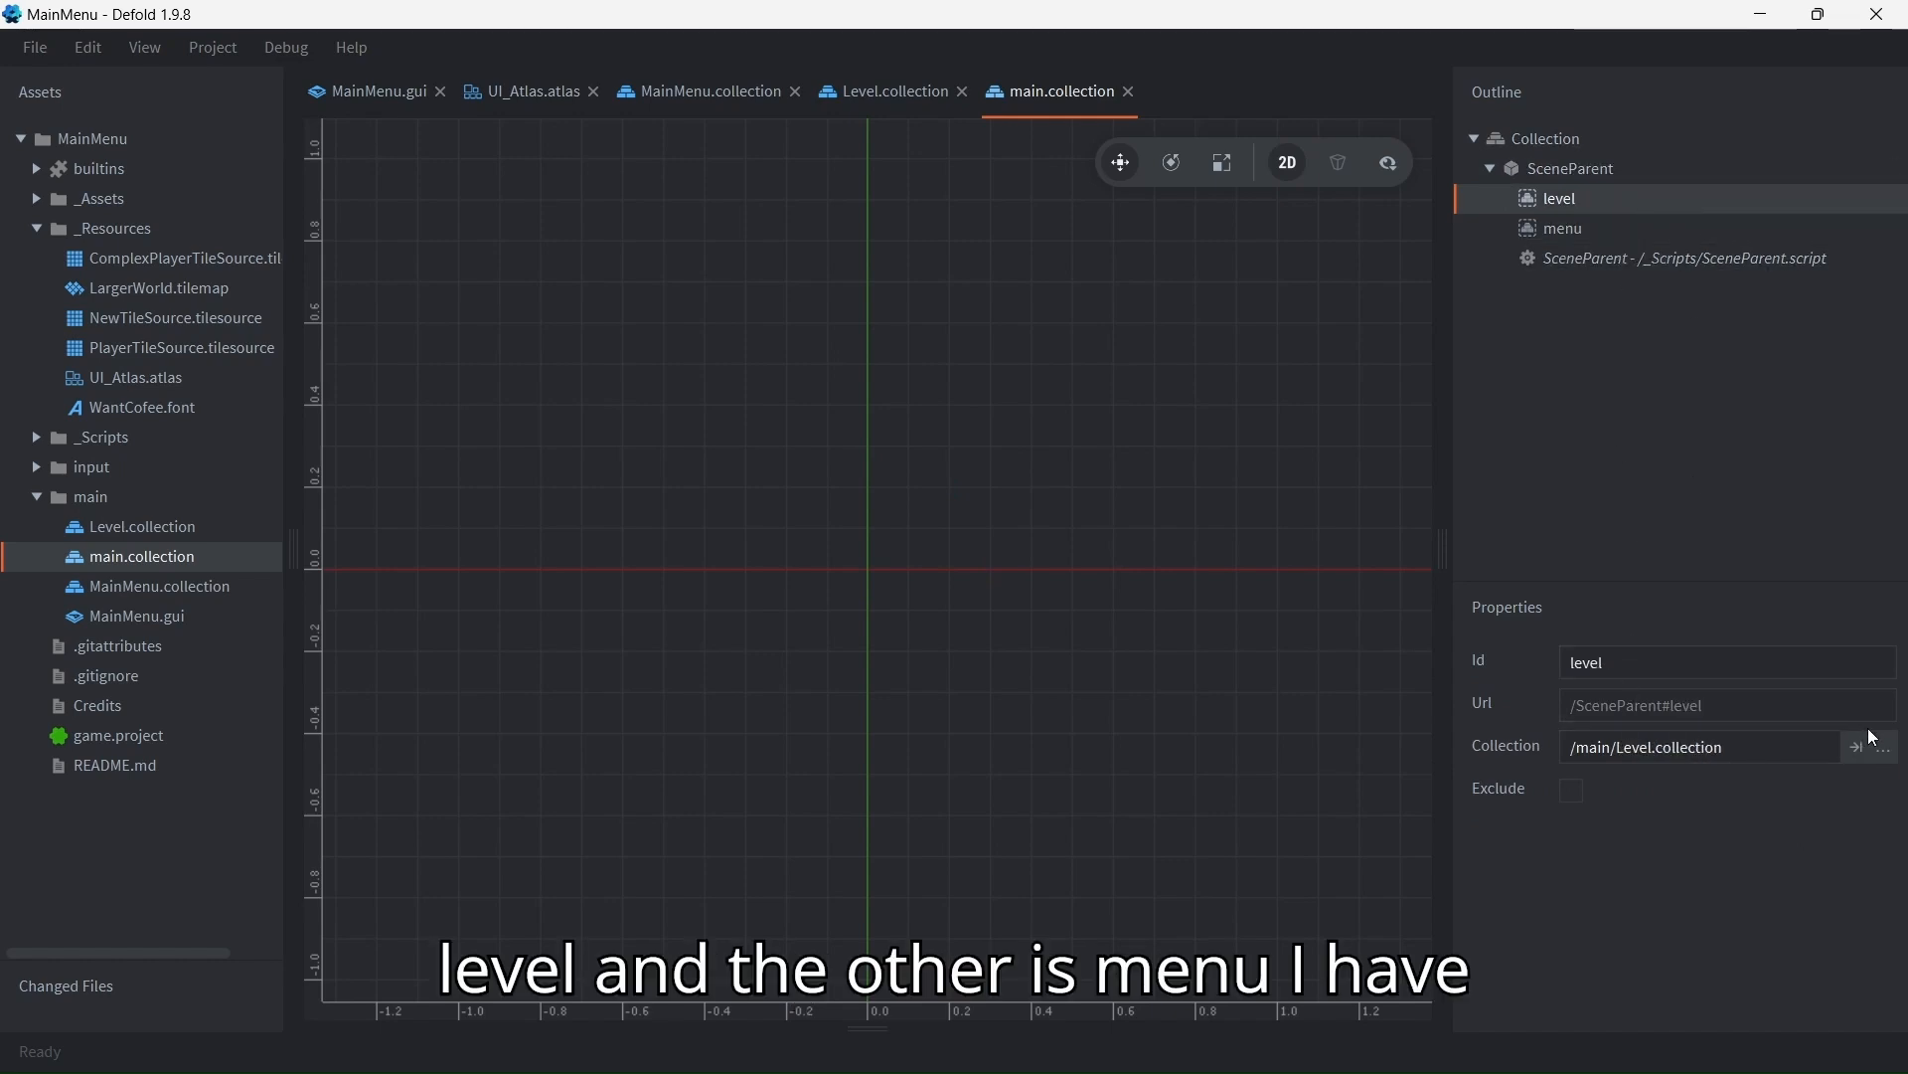
pyautogui.click(1885, 748)
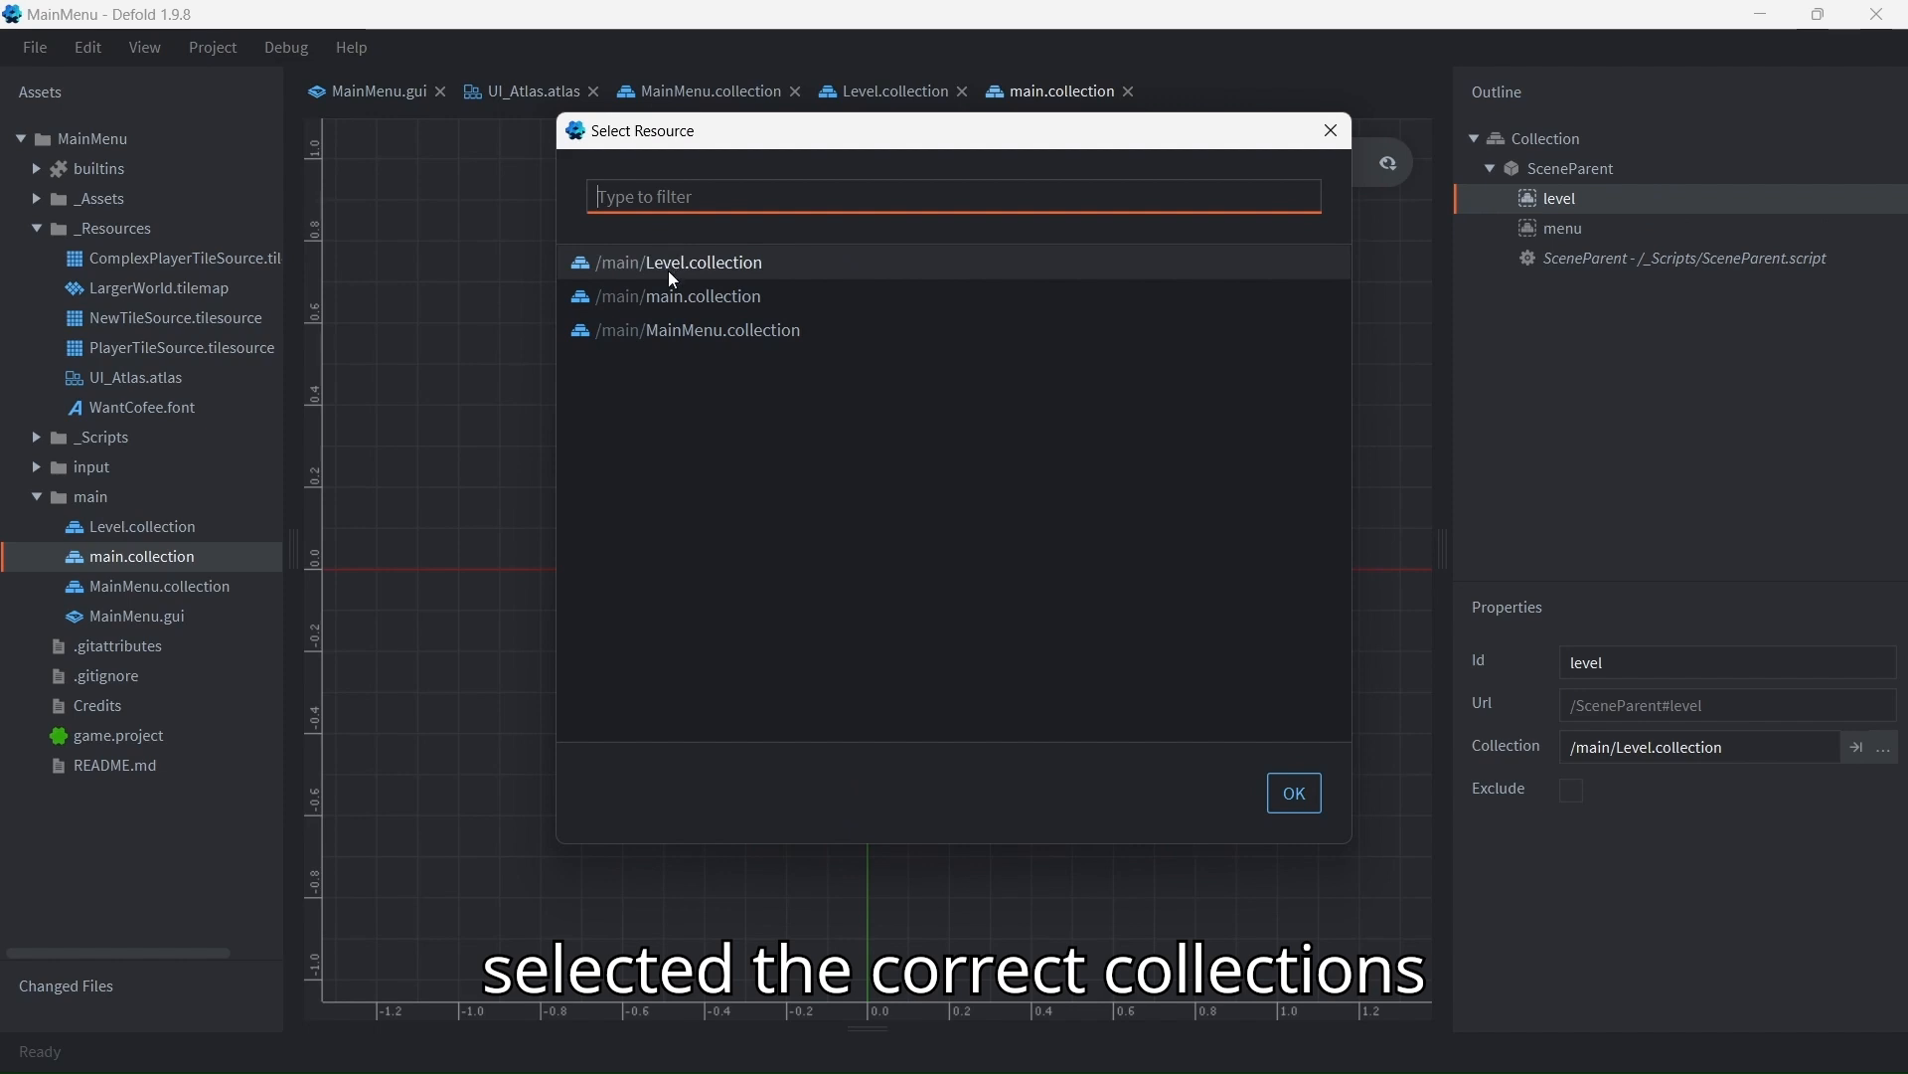
pyautogui.click(1344, 135)
pyautogui.click(1591, 229)
pyautogui.click(1884, 748)
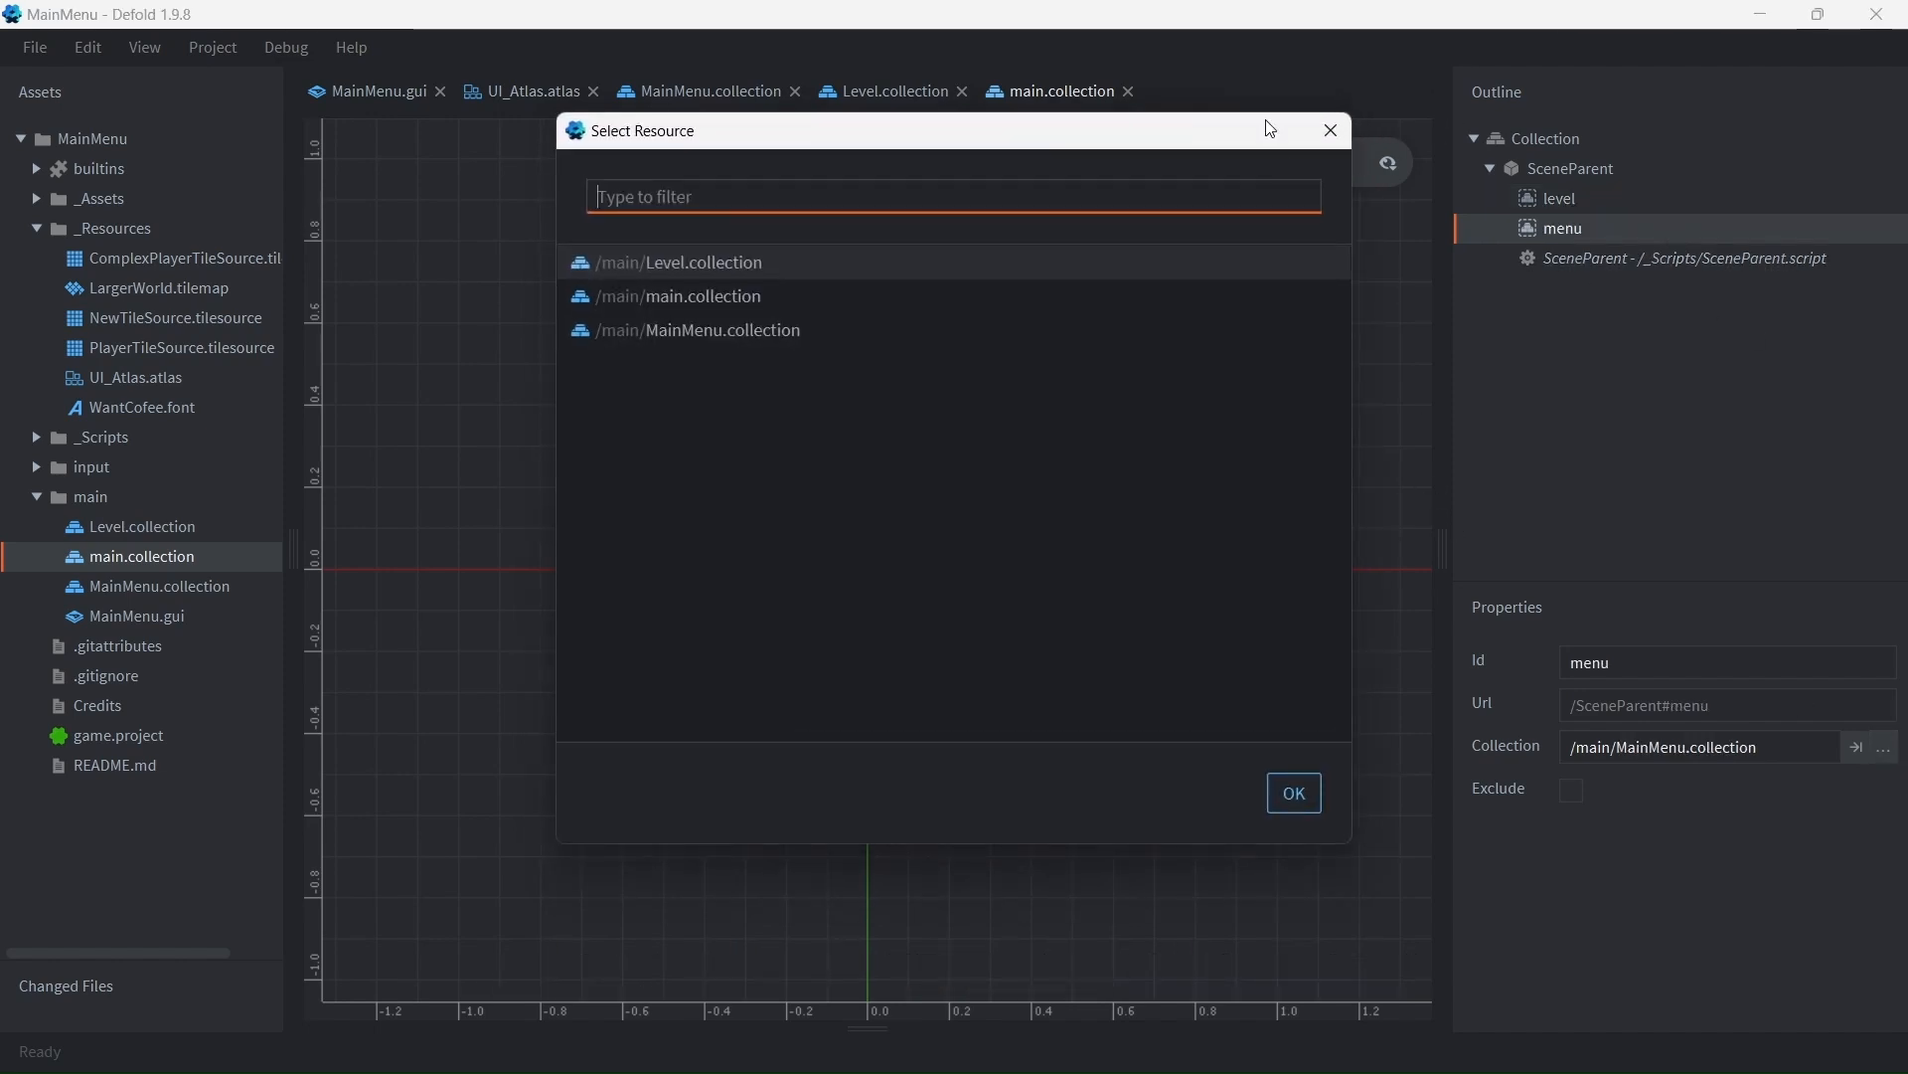
pyautogui.click(1333, 131)
# Step: Open SceneParent.script from the SceneParent game object to read its code
pyautogui.click(1612, 171)
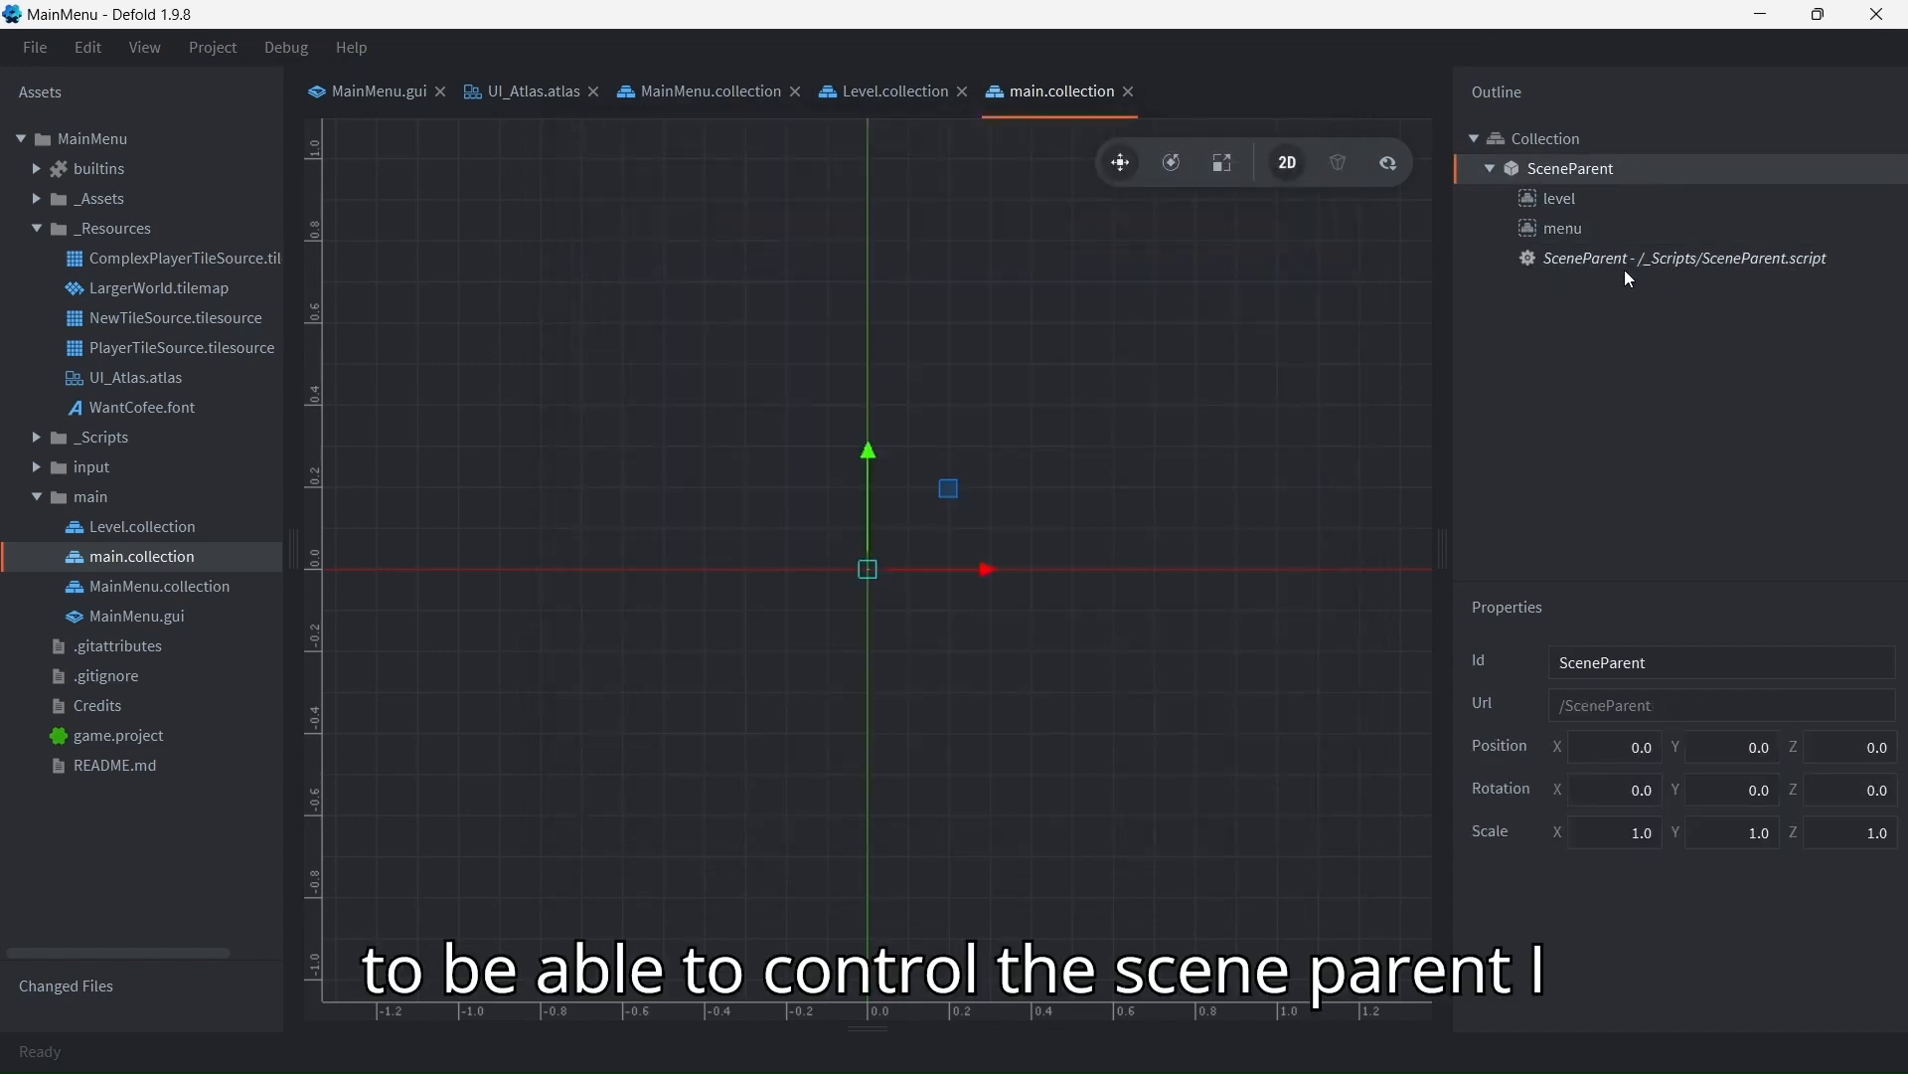
pyautogui.doubleClick(1632, 263)
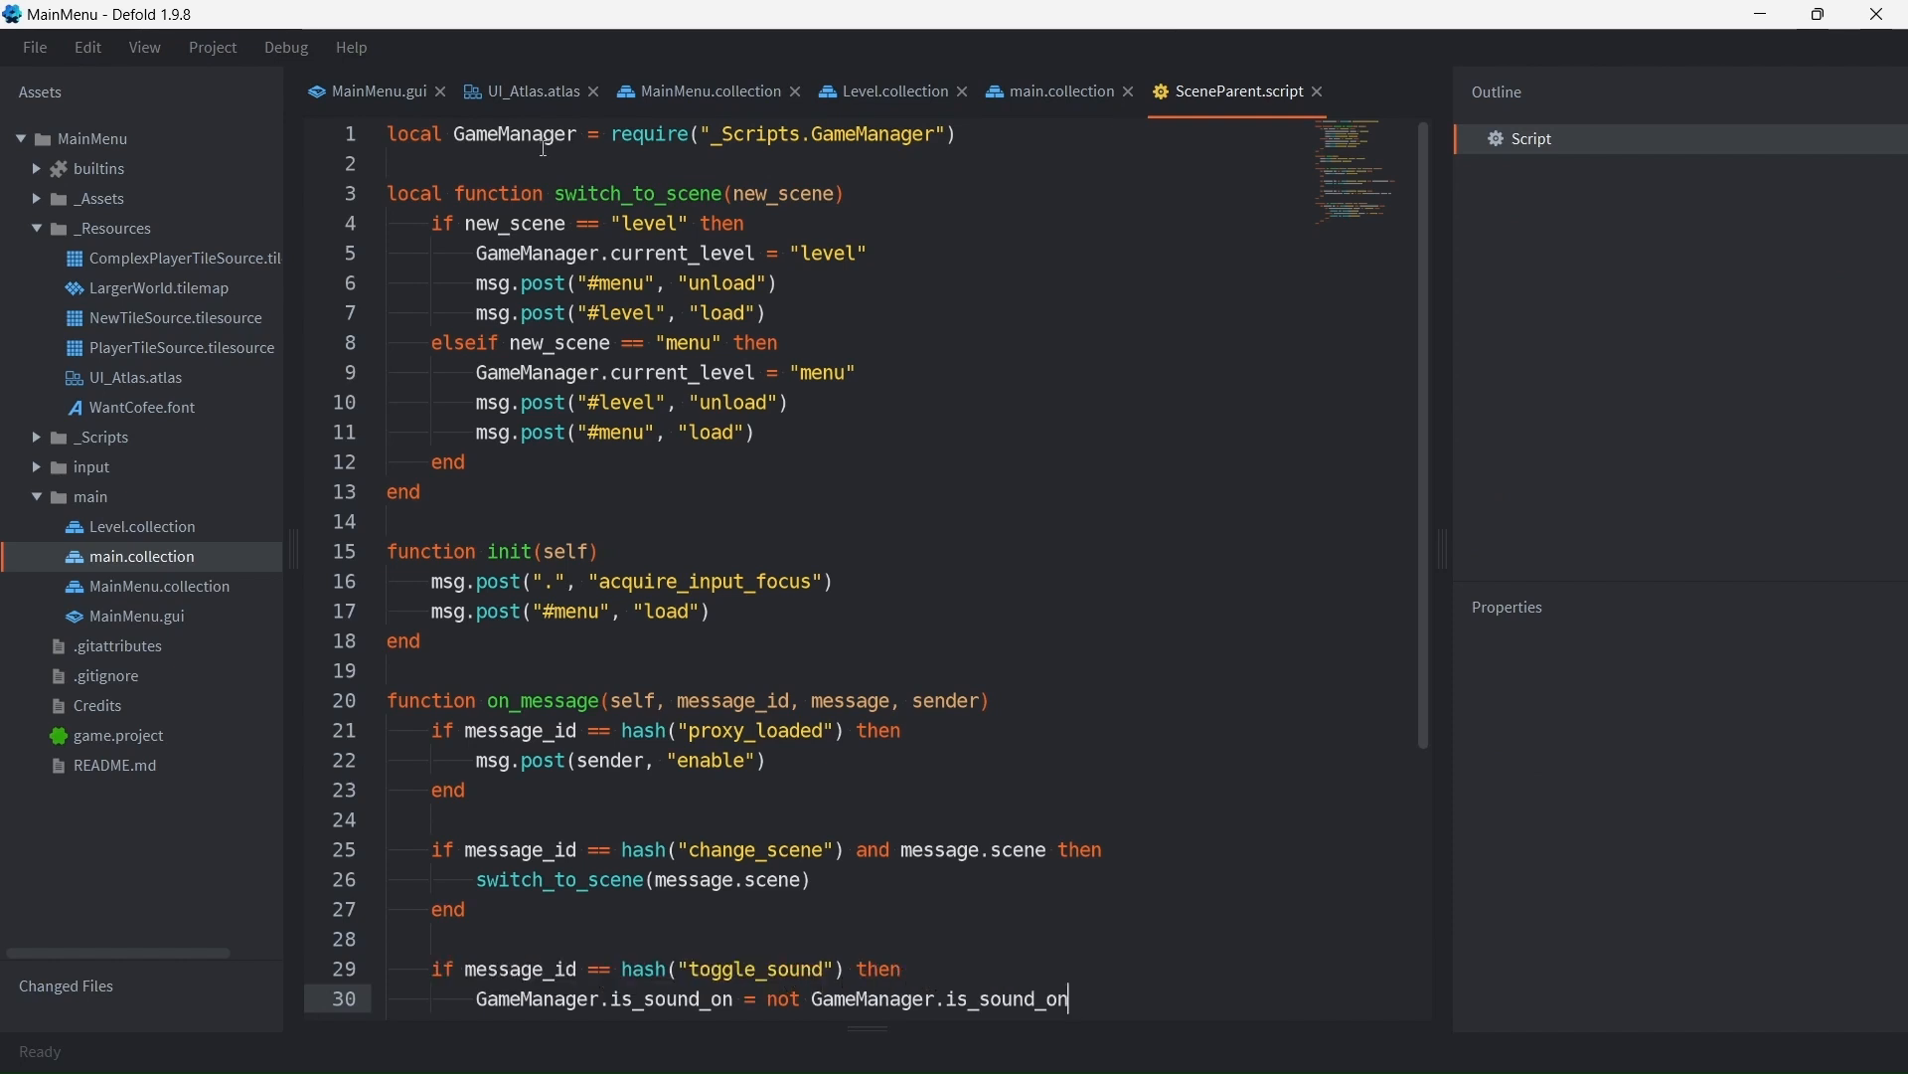
# Step: Examine the GameManager require line at the start of SceneParent.script and expand the _Scripts folder
pyautogui.moveTo(1096, 139); pyautogui.dragTo(386, 139)
pyautogui.moveTo(563, 190); pyautogui.dragTo(678, 193)
pyautogui.click(1026, 121)
pyautogui.moveTo(1092, 147); pyautogui.dragTo(387, 139)
pyautogui.click(35, 438)
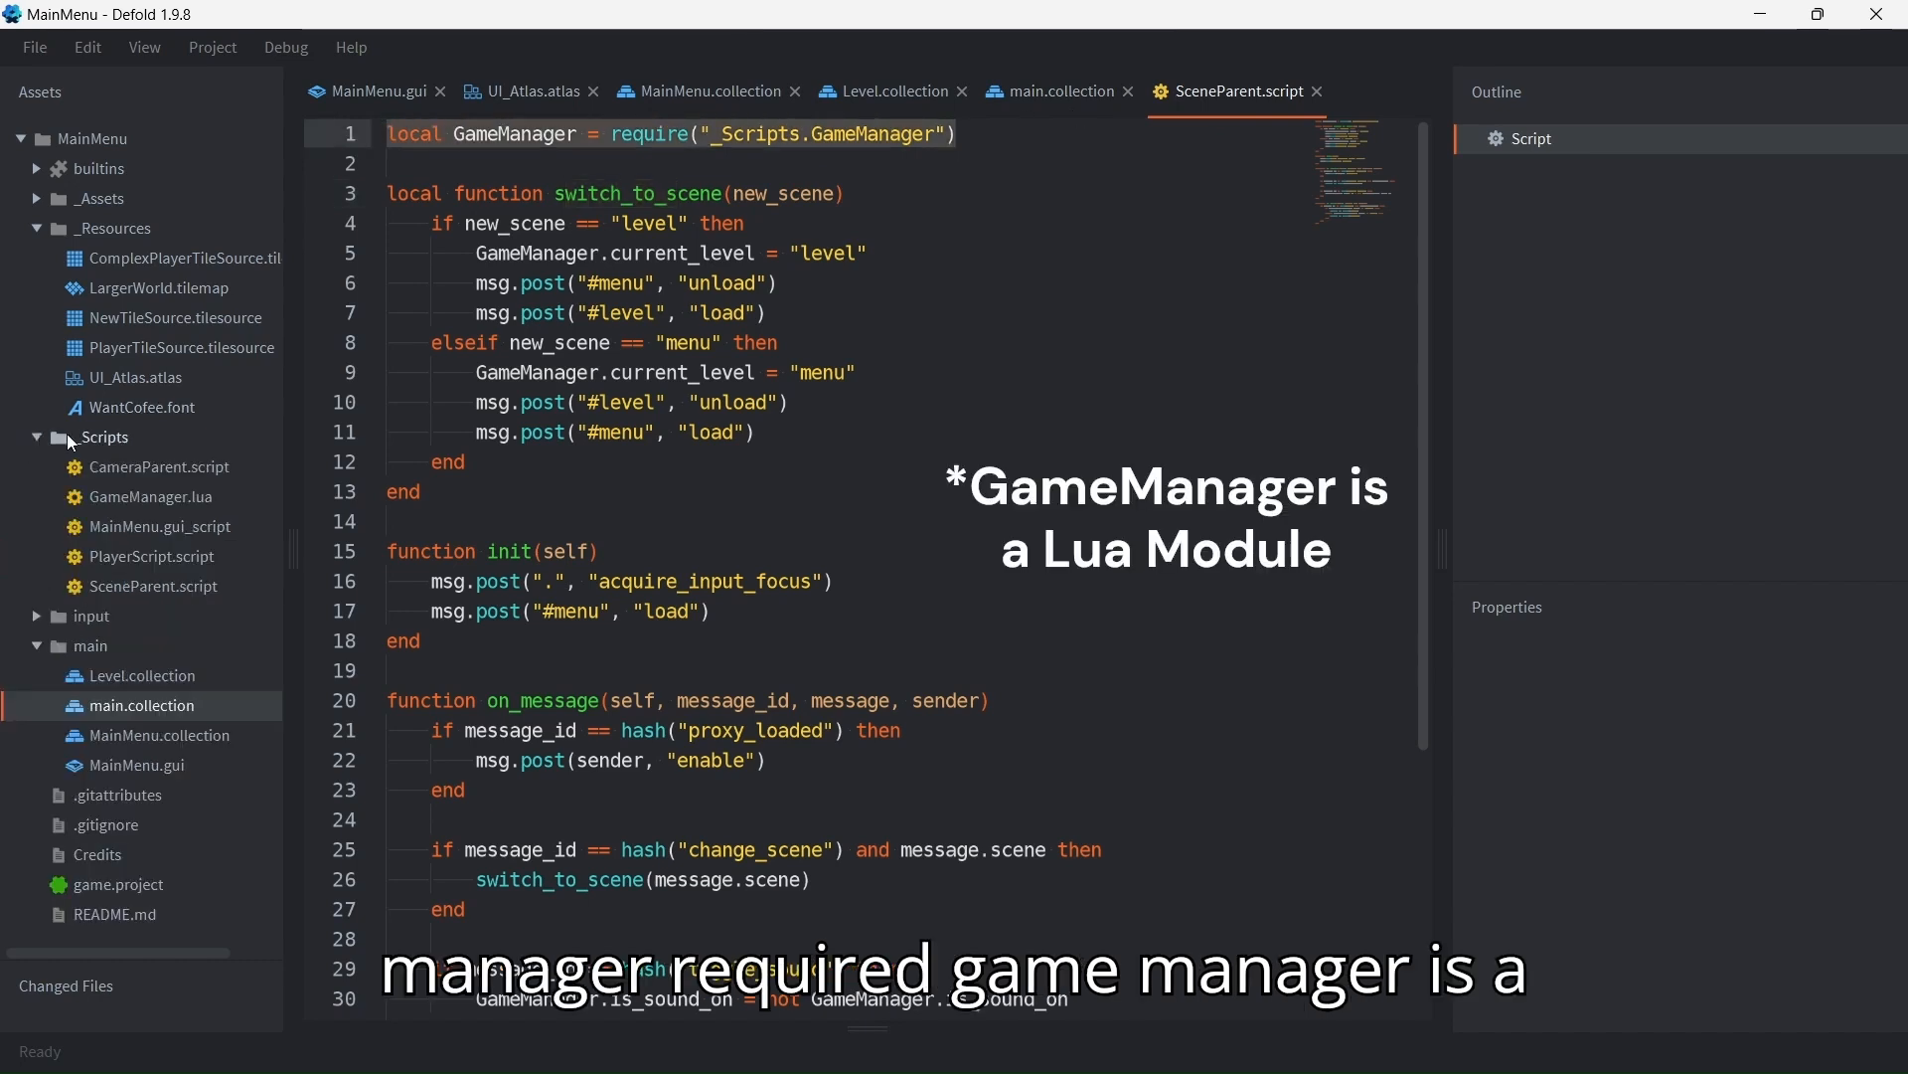
# Step: View the file types that can be created in the _Scripts folder, including Lua Module, without creating any
pyautogui.click(157, 499)
pyautogui.rightClick(128, 445)
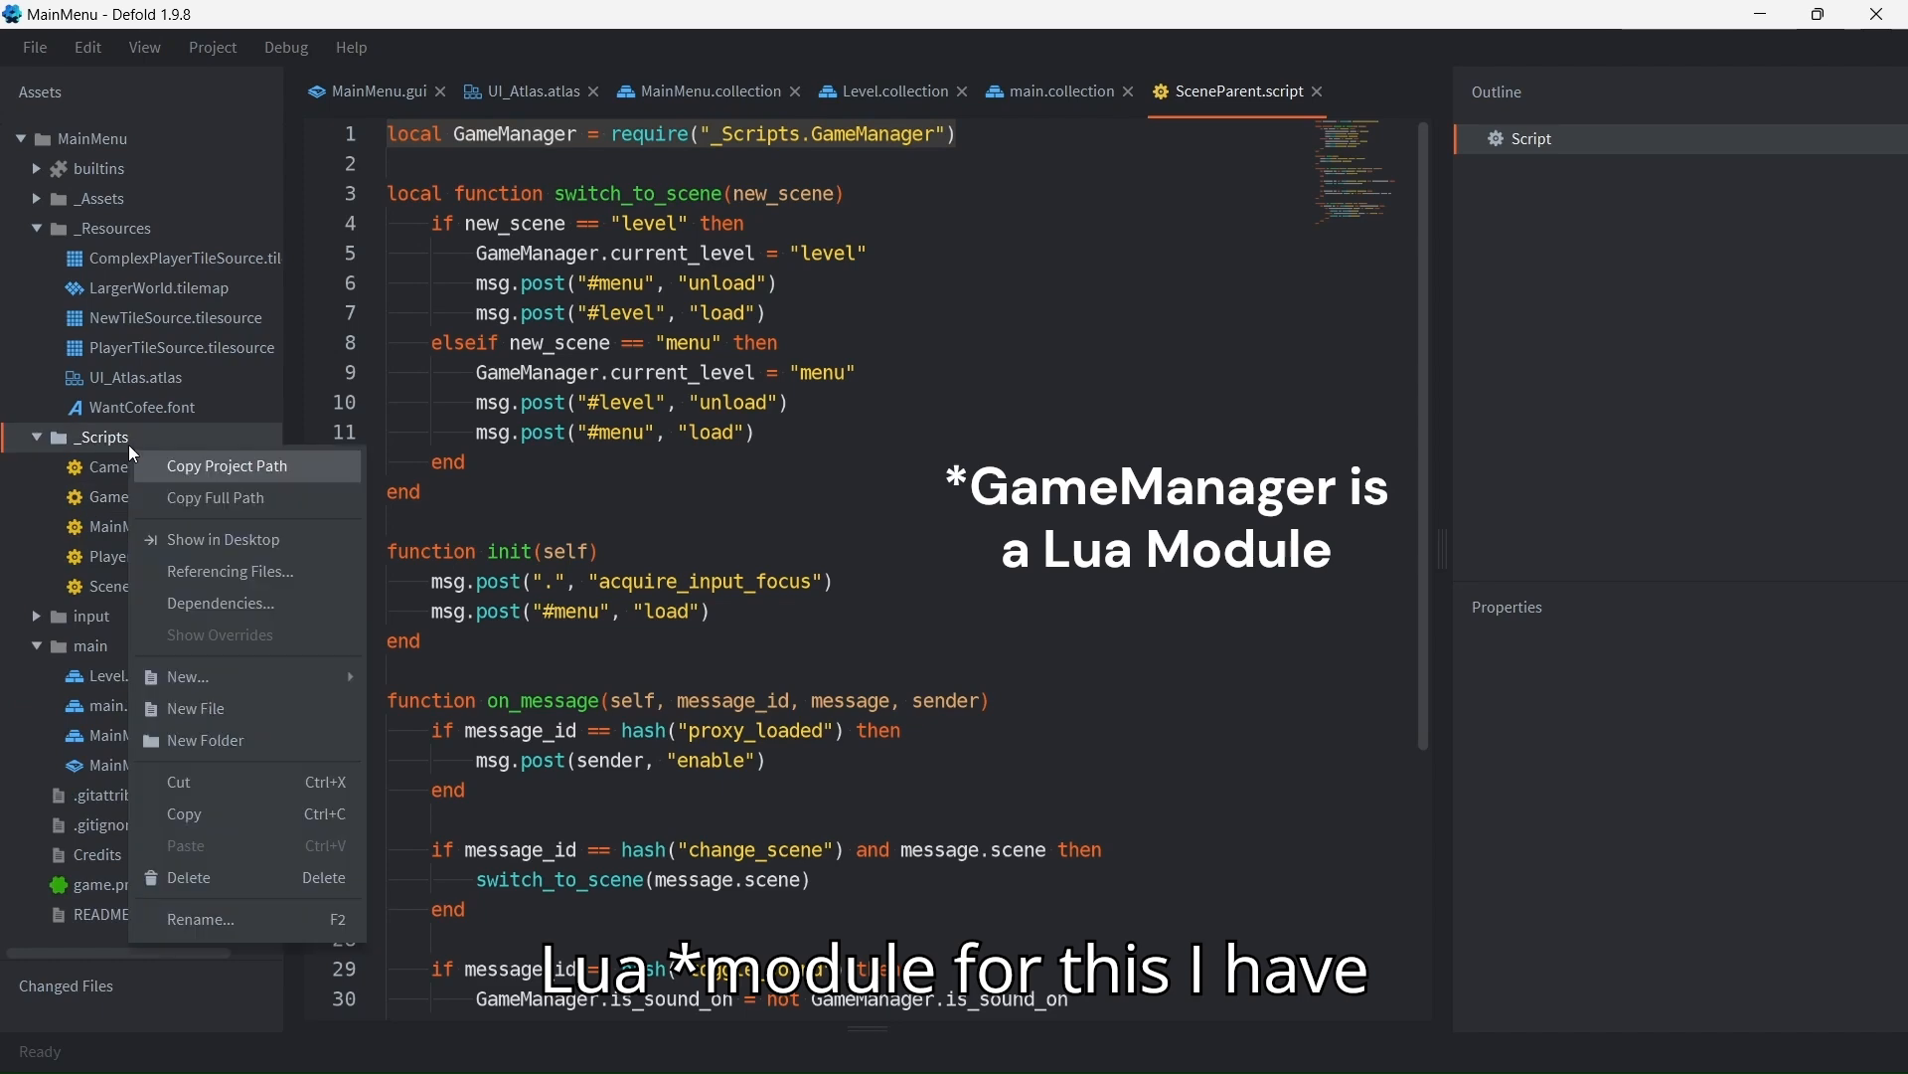
pyautogui.moveTo(318, 676)
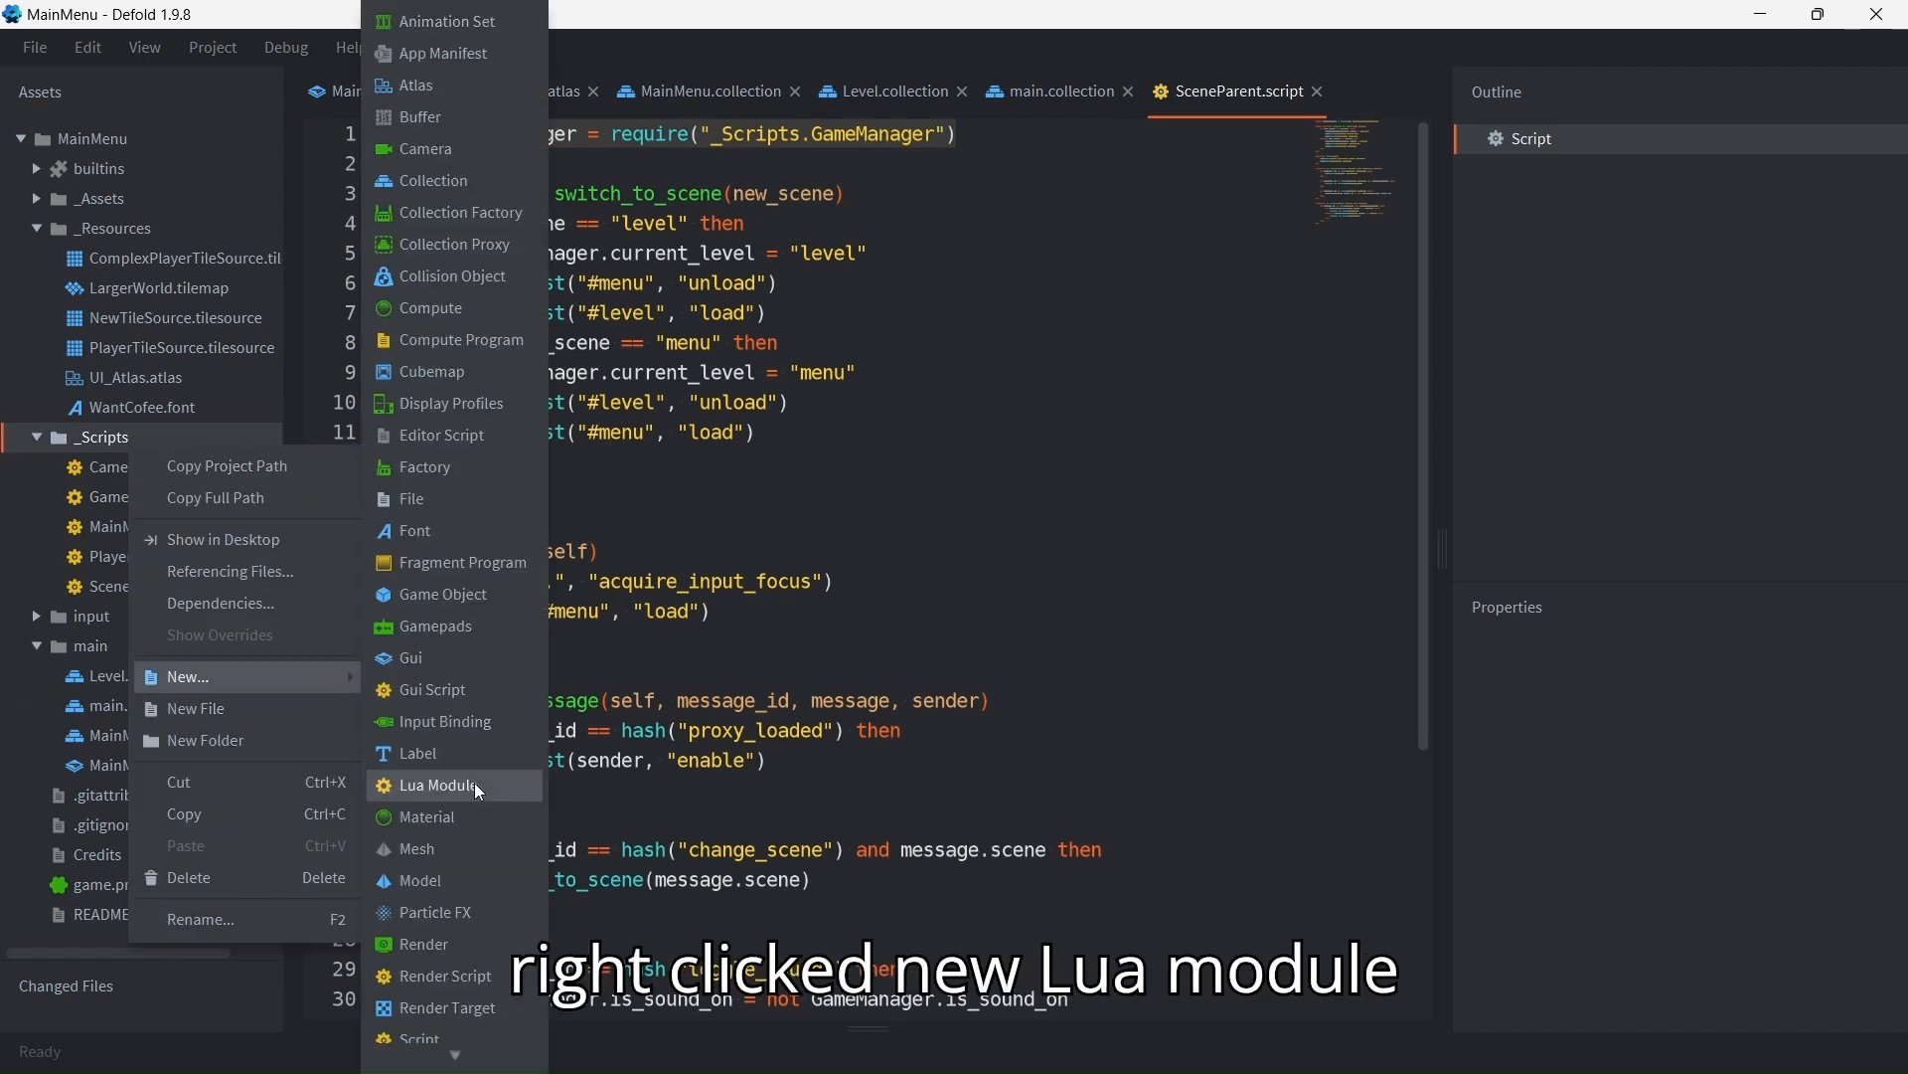
pyautogui.click(58, 425)
# Step: Open GameManager.lua from the _Scripts folder and examine its current_level and is_sound_on variables
pyautogui.click(199, 509)
pyautogui.doubleClick(199, 512)
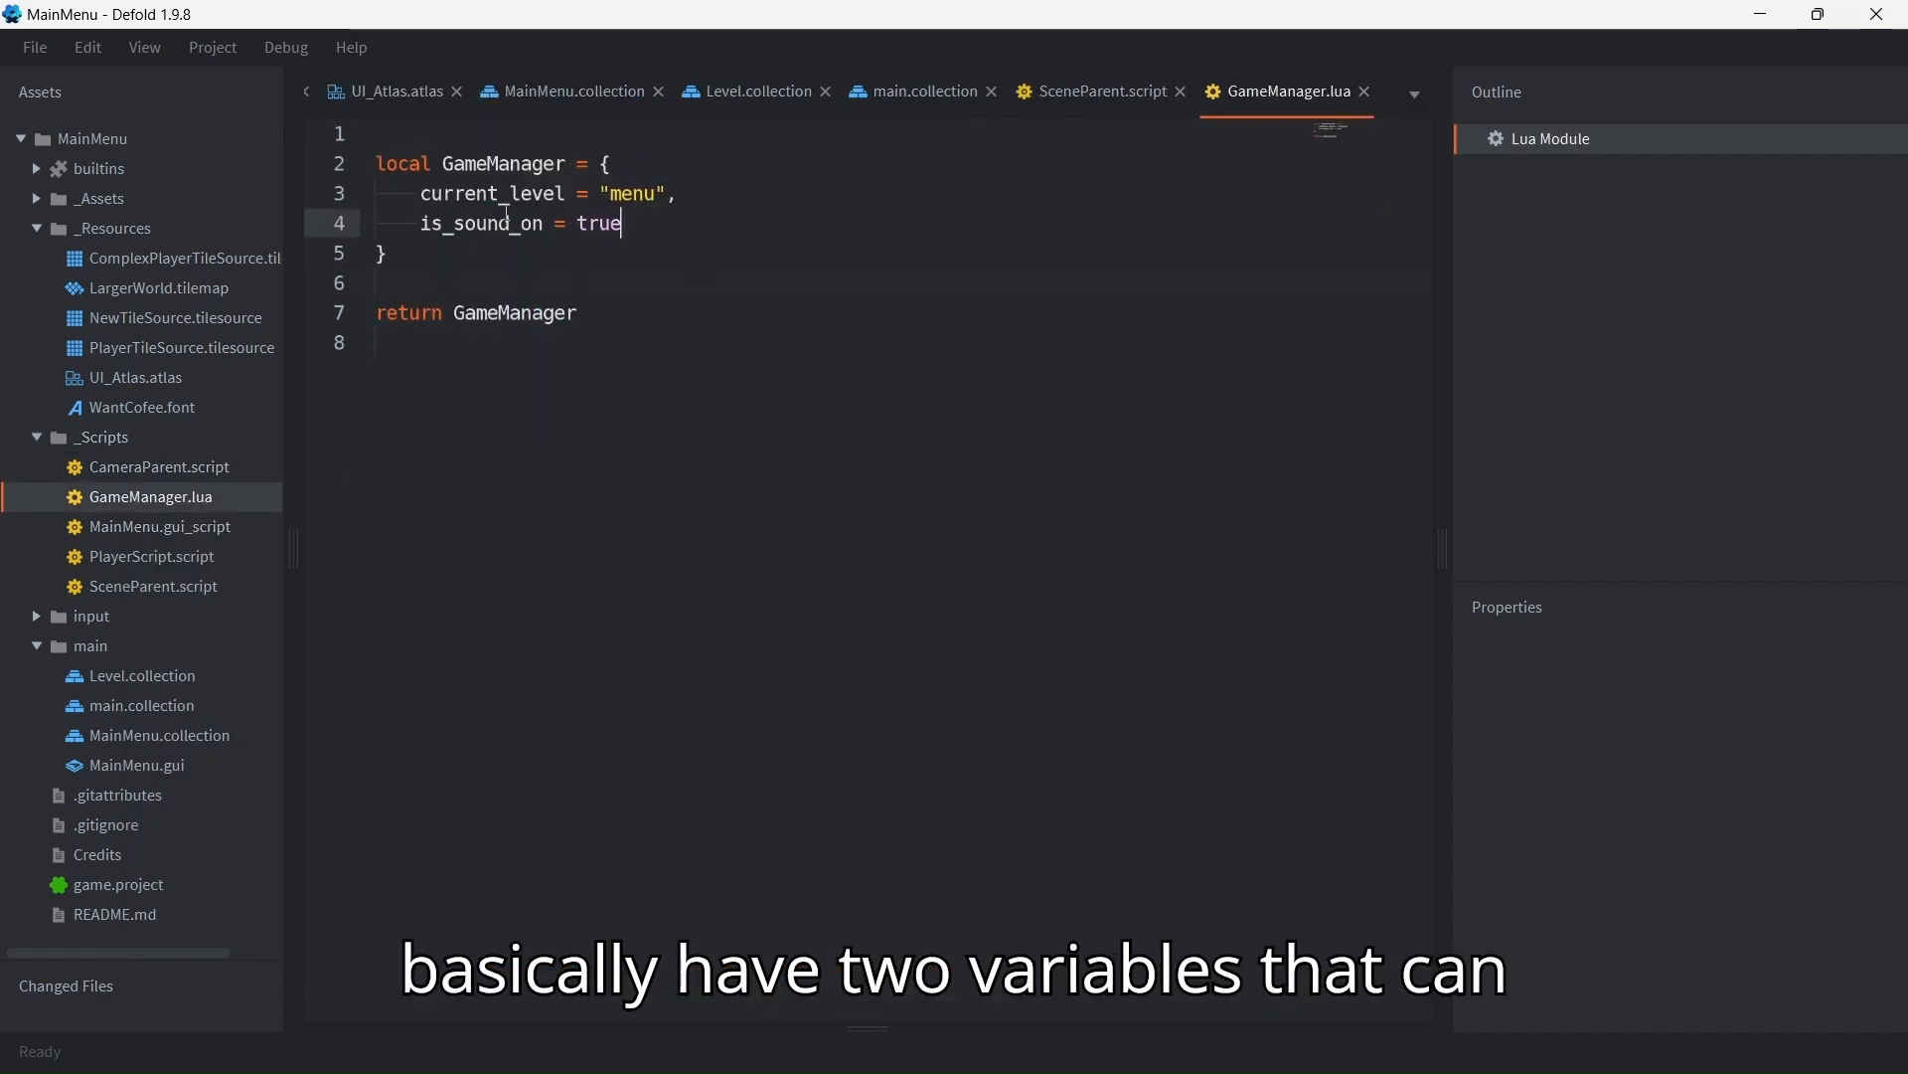
pyautogui.moveTo(429, 192)
pyautogui.mouseDown()
pyautogui.moveTo(662, 238)
pyautogui.moveTo(422, 191)
pyautogui.mouseUp()
pyautogui.click(662, 237)
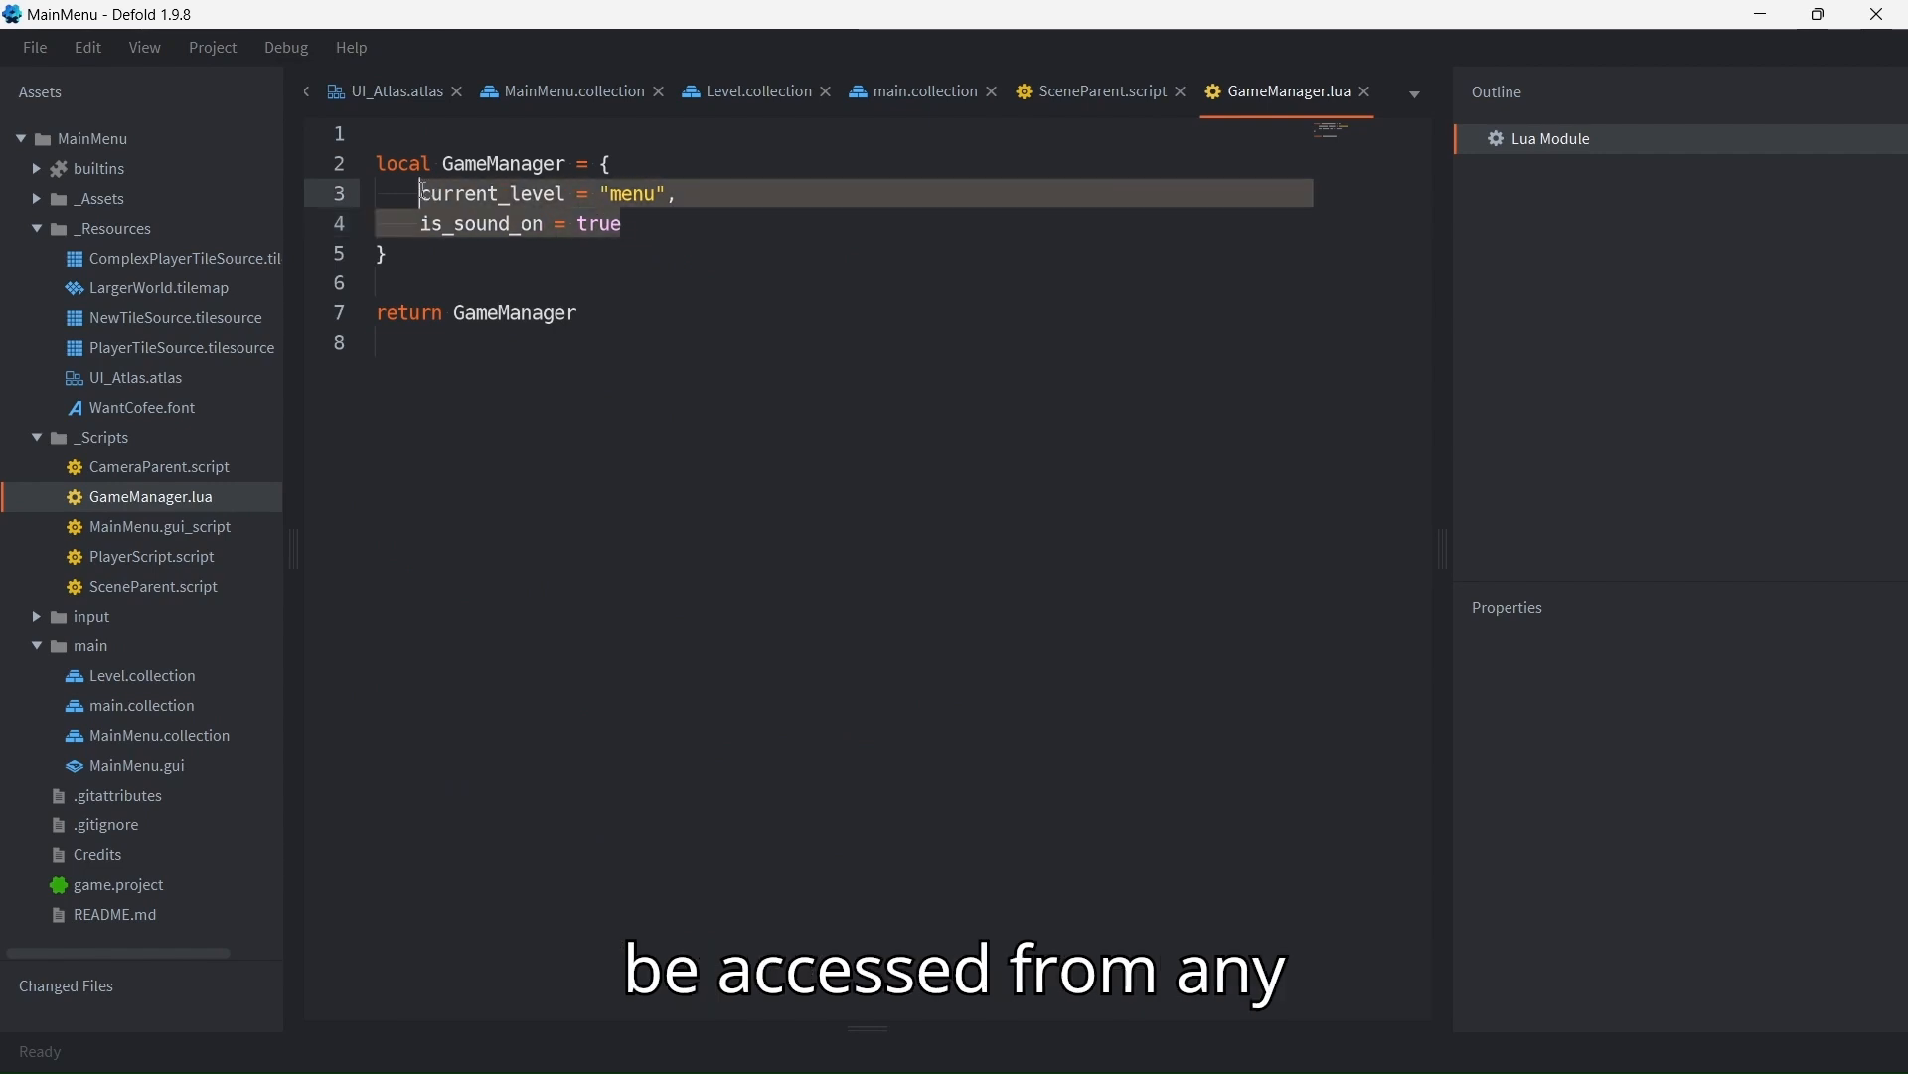
pyautogui.click(695, 226)
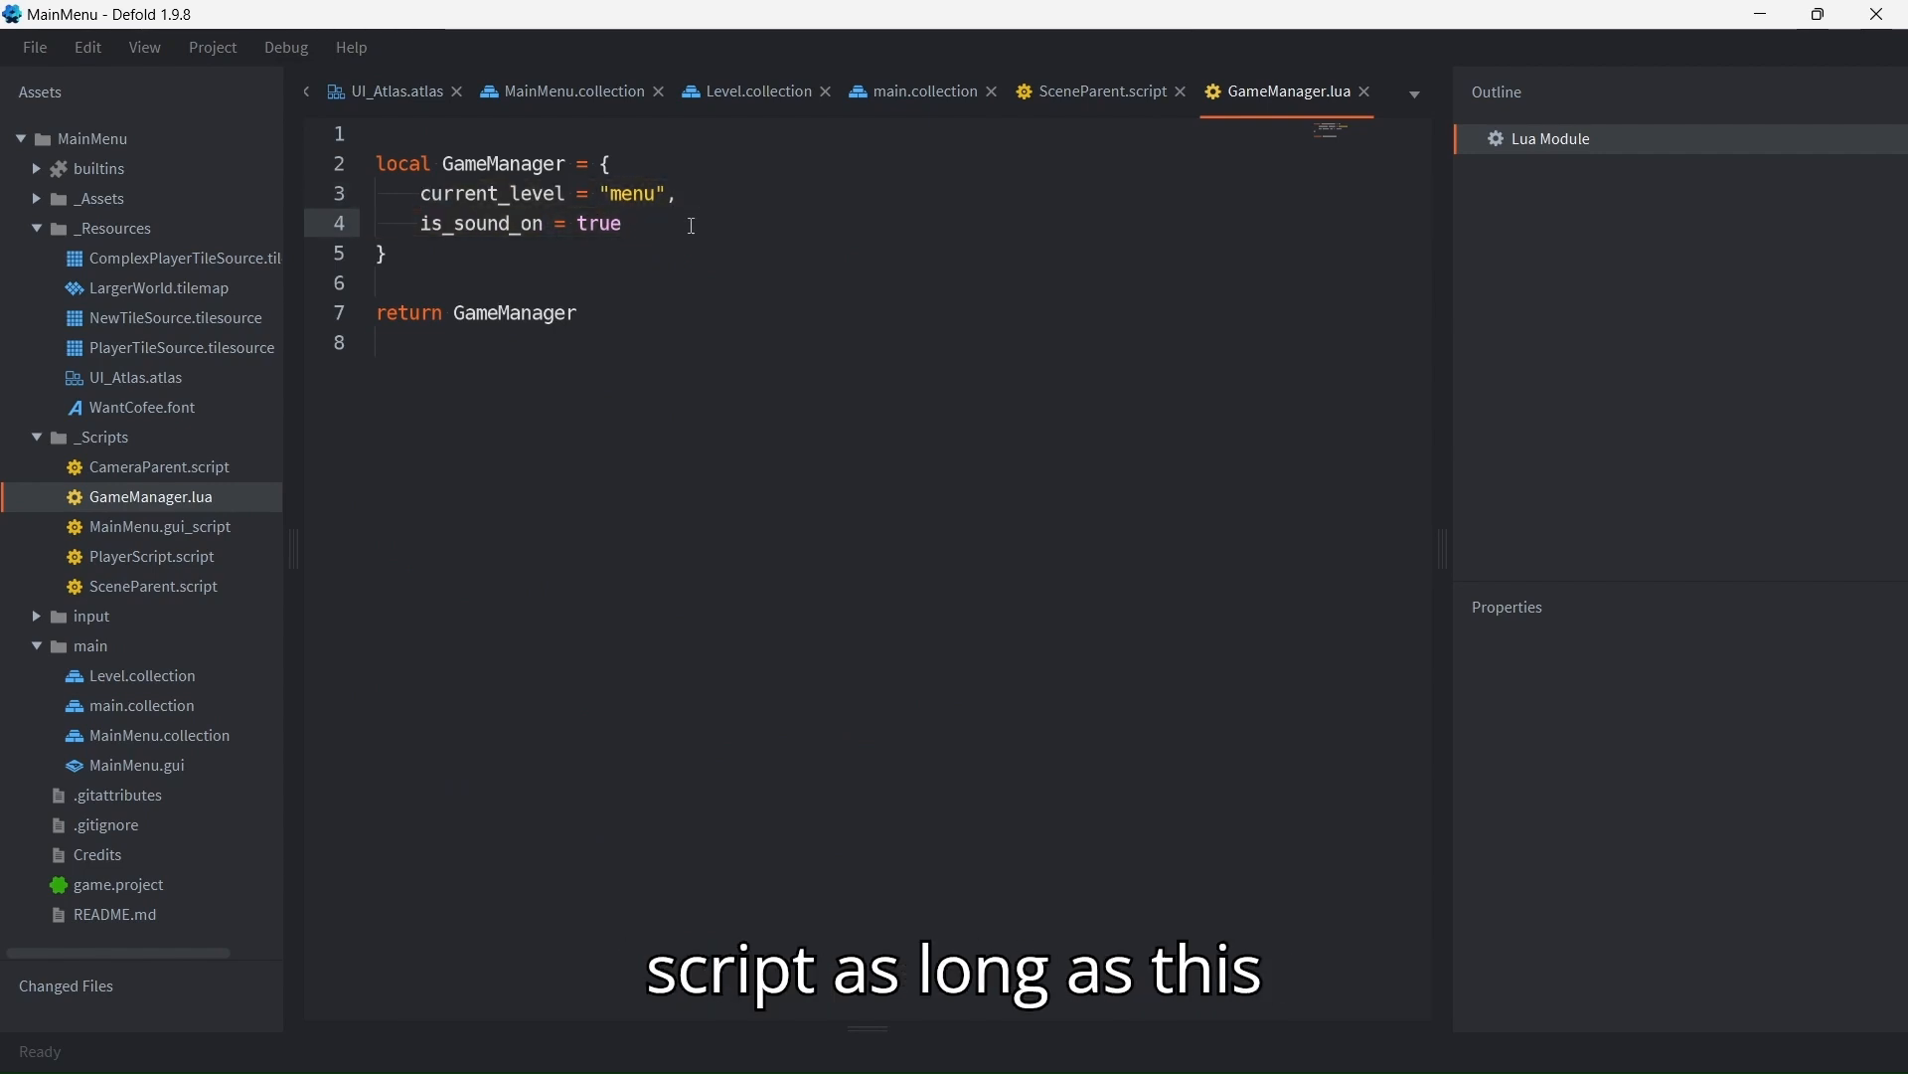
# Step: Compare the require line in SceneParent.script with the GameManager table and is_sound_on variable in GameManager.lua
pyautogui.click(1098, 92)
pyautogui.moveTo(959, 134); pyautogui.dragTo(386, 134)
pyautogui.click(1283, 92)
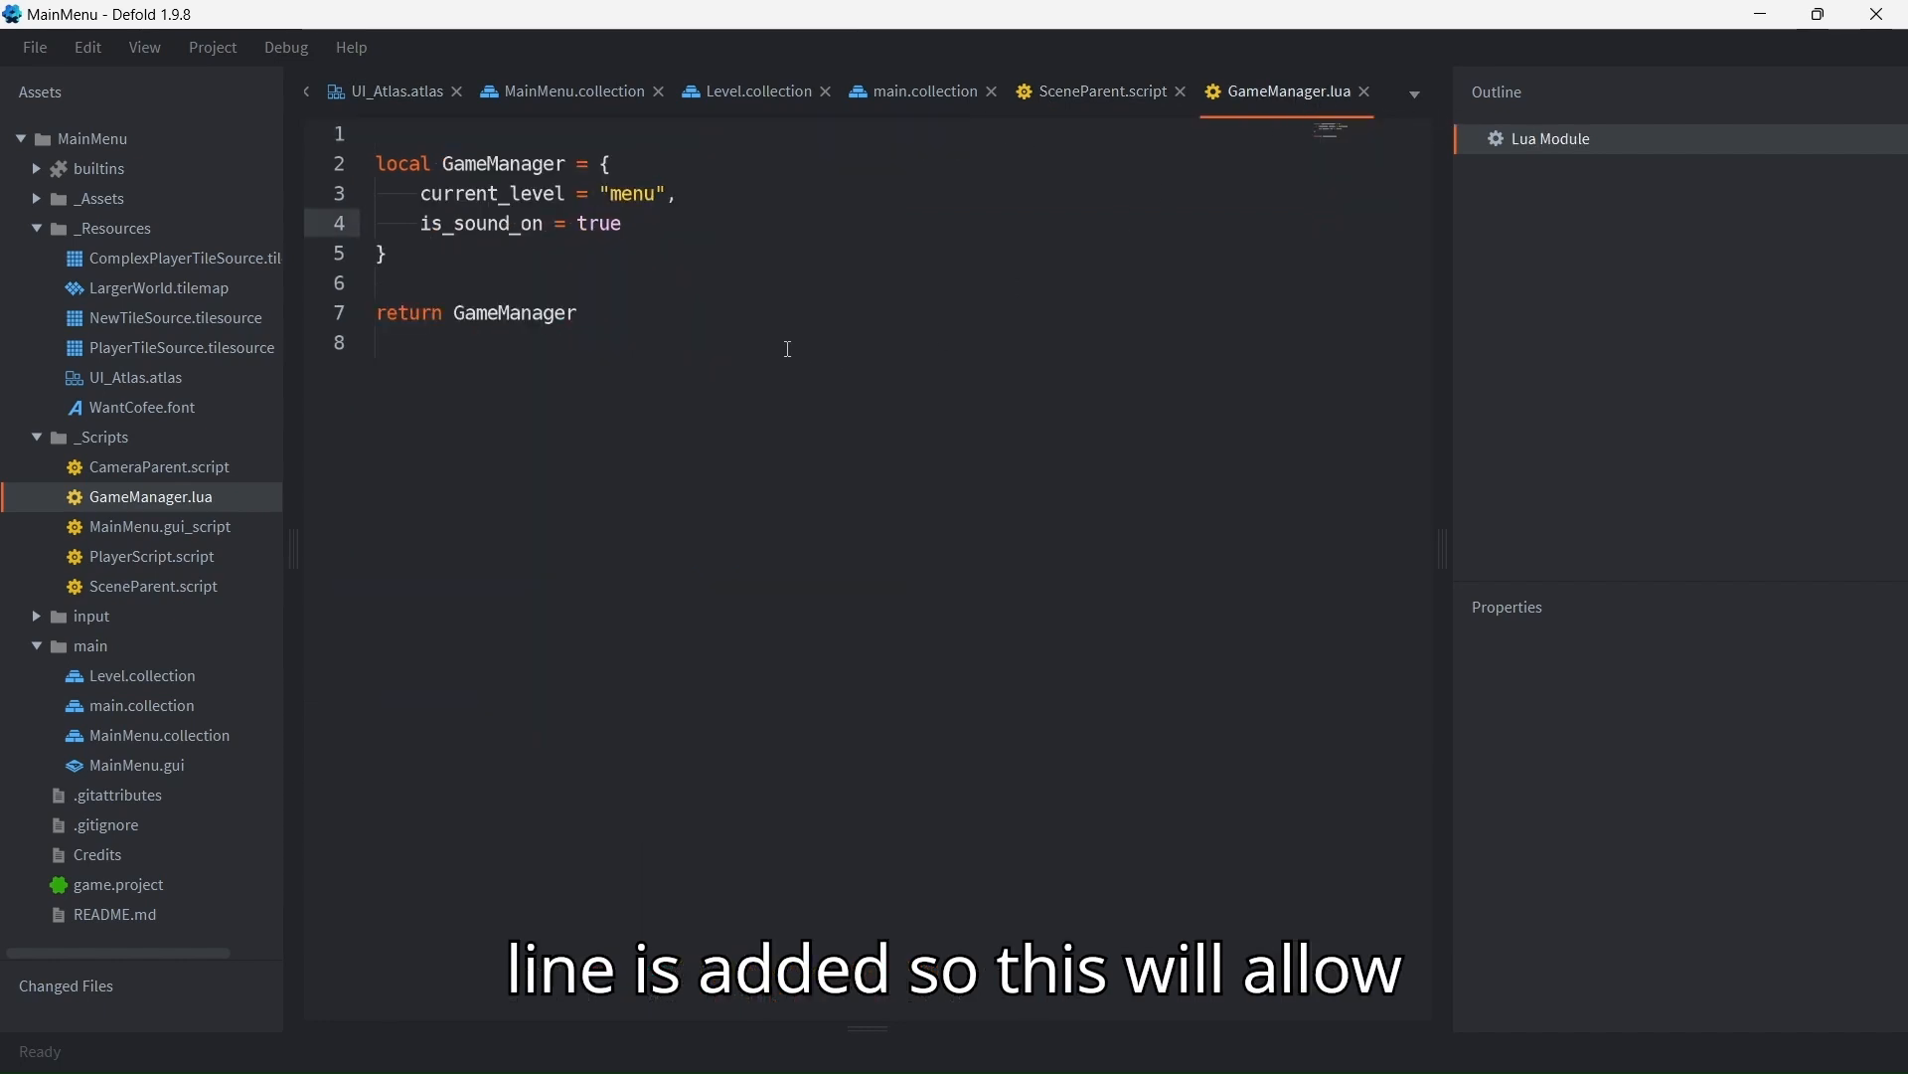
pyautogui.moveTo(377, 256); pyautogui.dragTo(705, 197)
pyautogui.click(633, 269)
pyautogui.moveTo(409, 229); pyautogui.dragTo(623, 225)
pyautogui.click(705, 242)
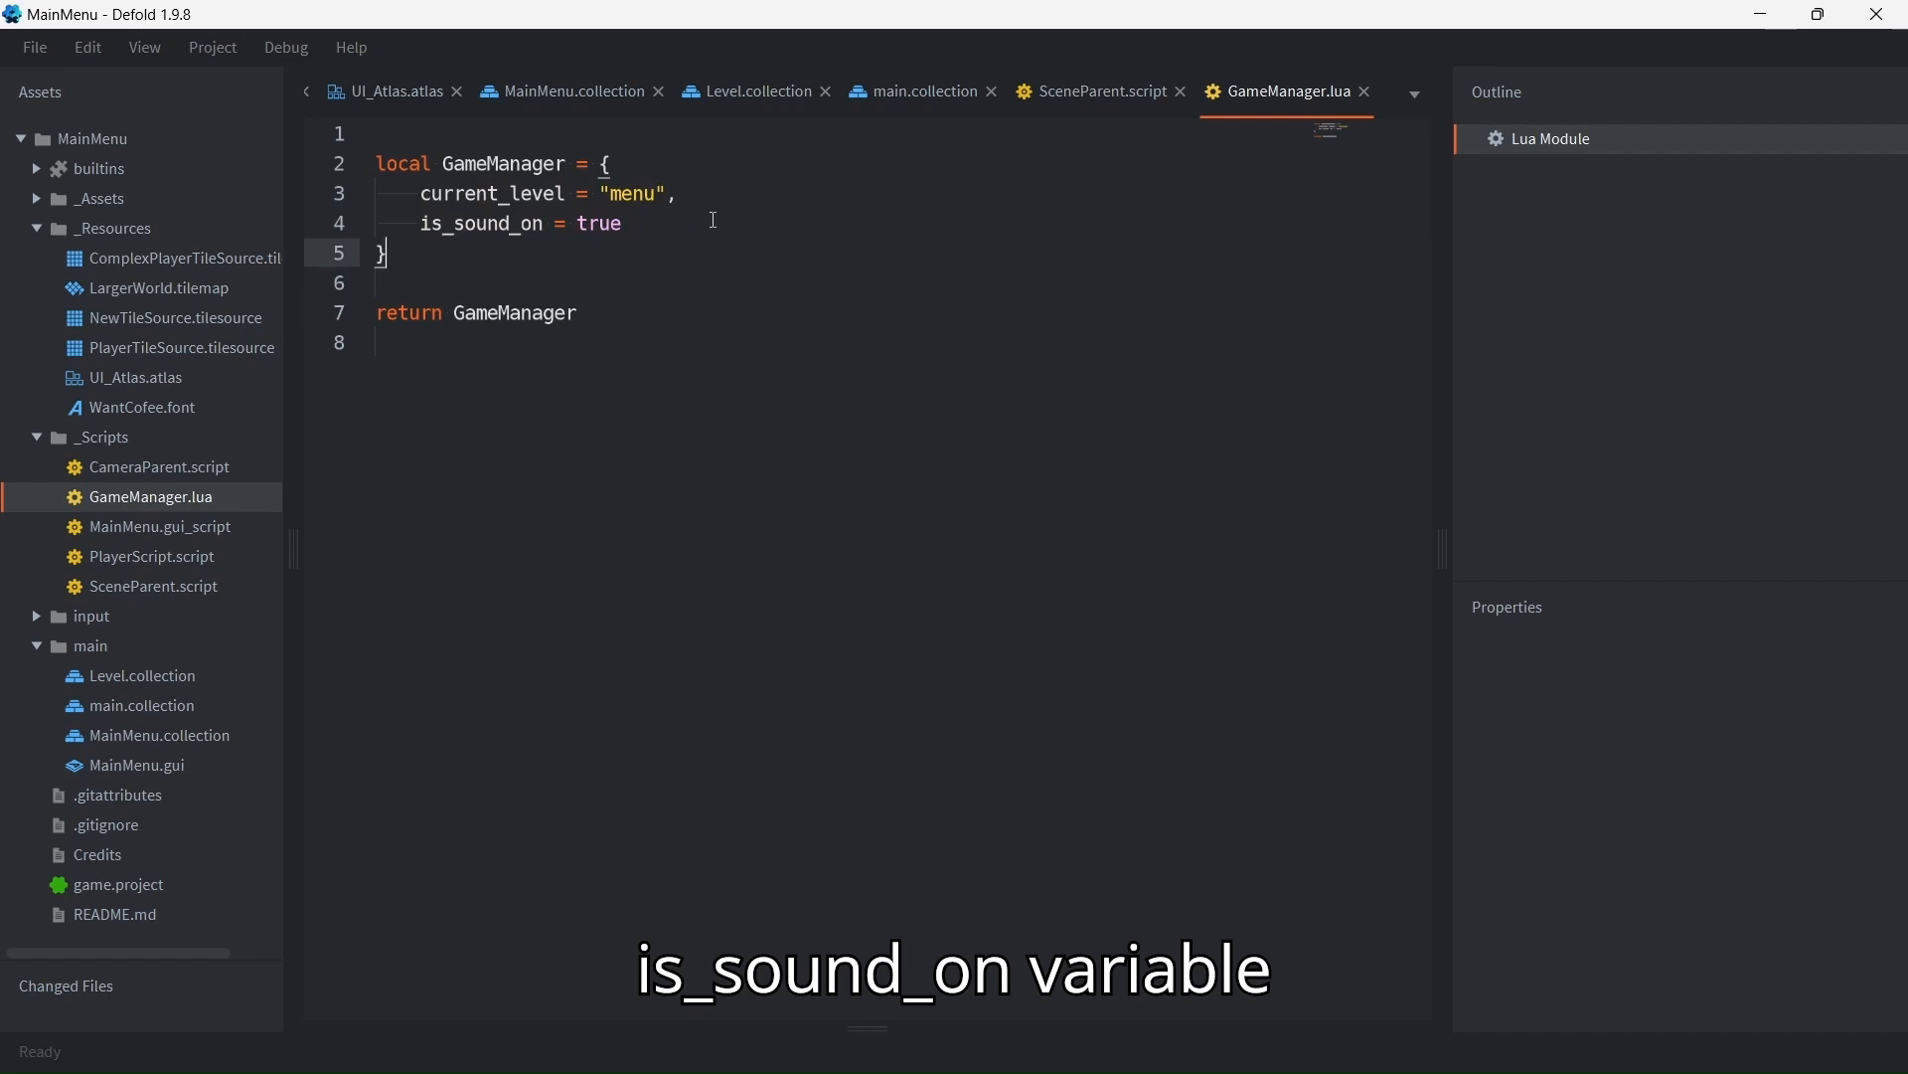
# Step: Examine the init function in SceneParent.script, covering the acquire_input_focus message and the menu load message
pyautogui.click(1098, 108)
pyautogui.scroll(-2, 1372, 173)
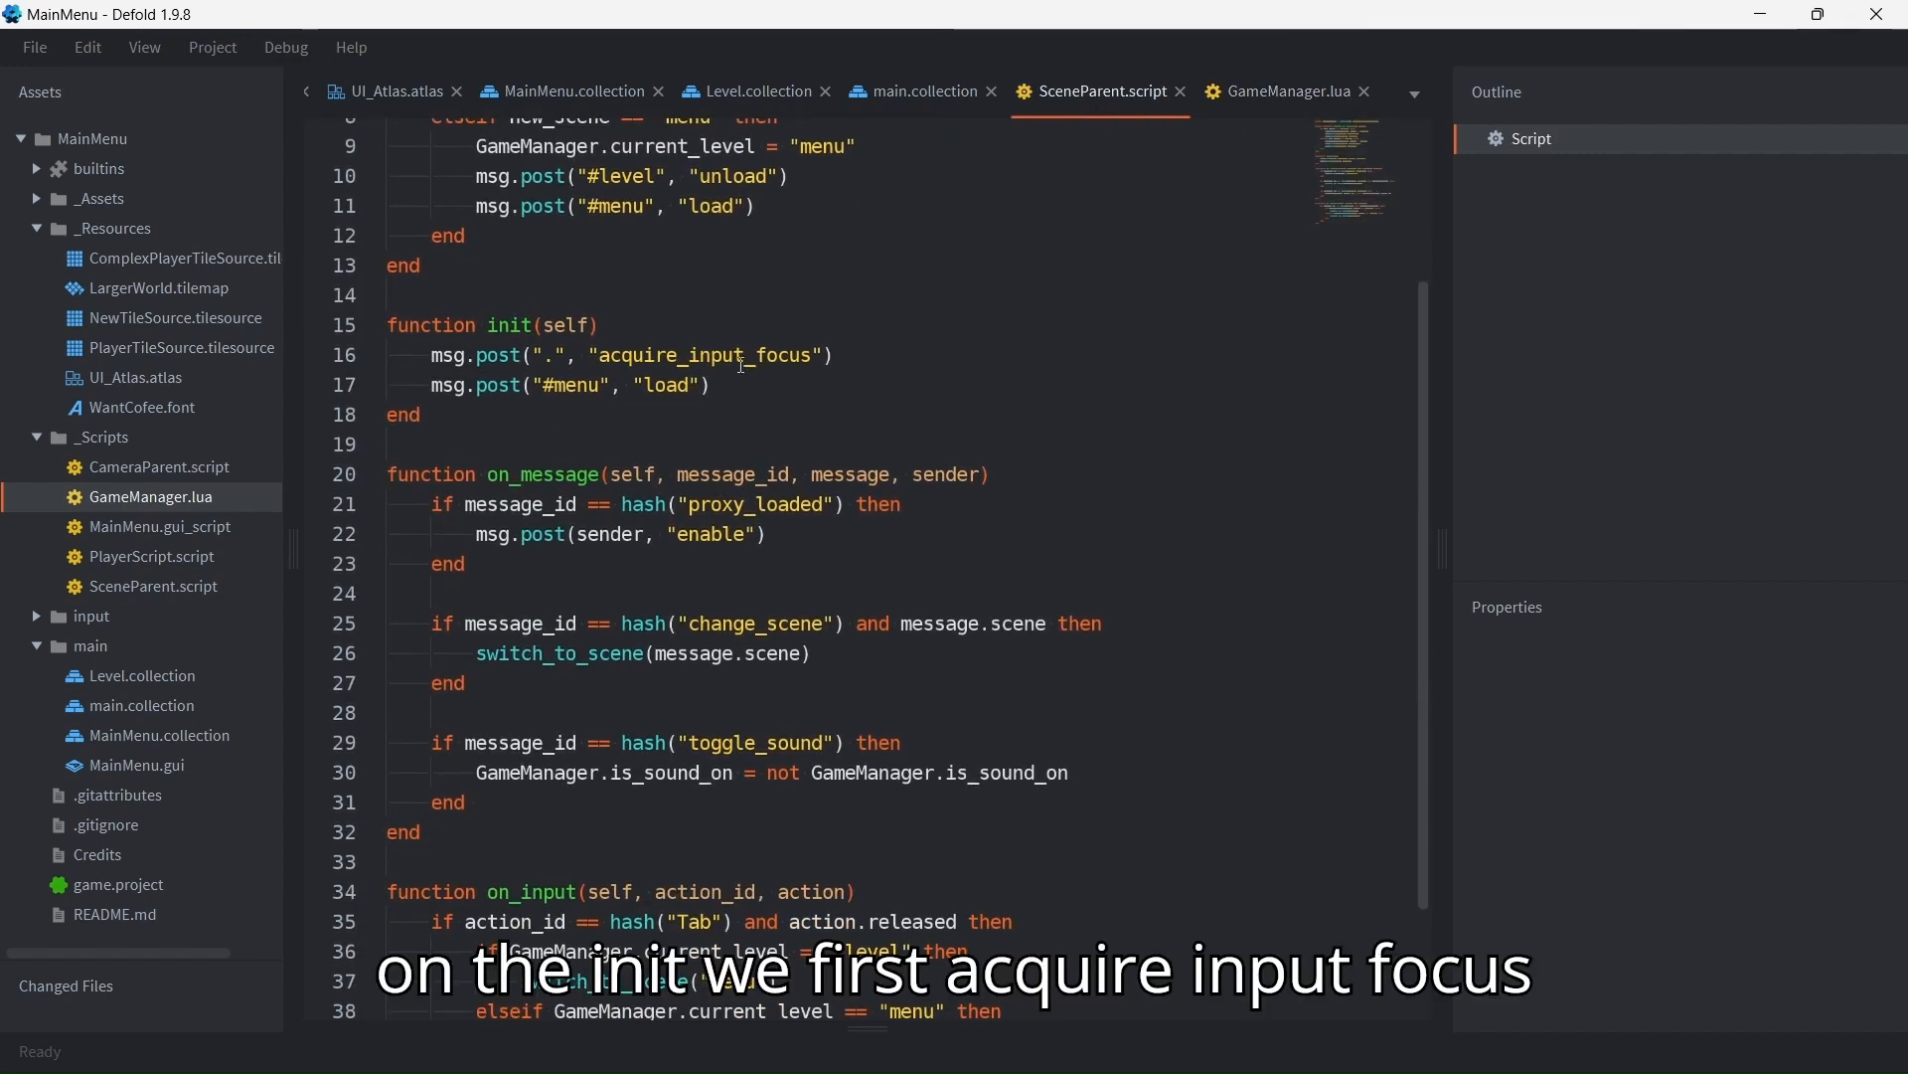
pyautogui.moveTo(838, 355); pyautogui.dragTo(417, 362)
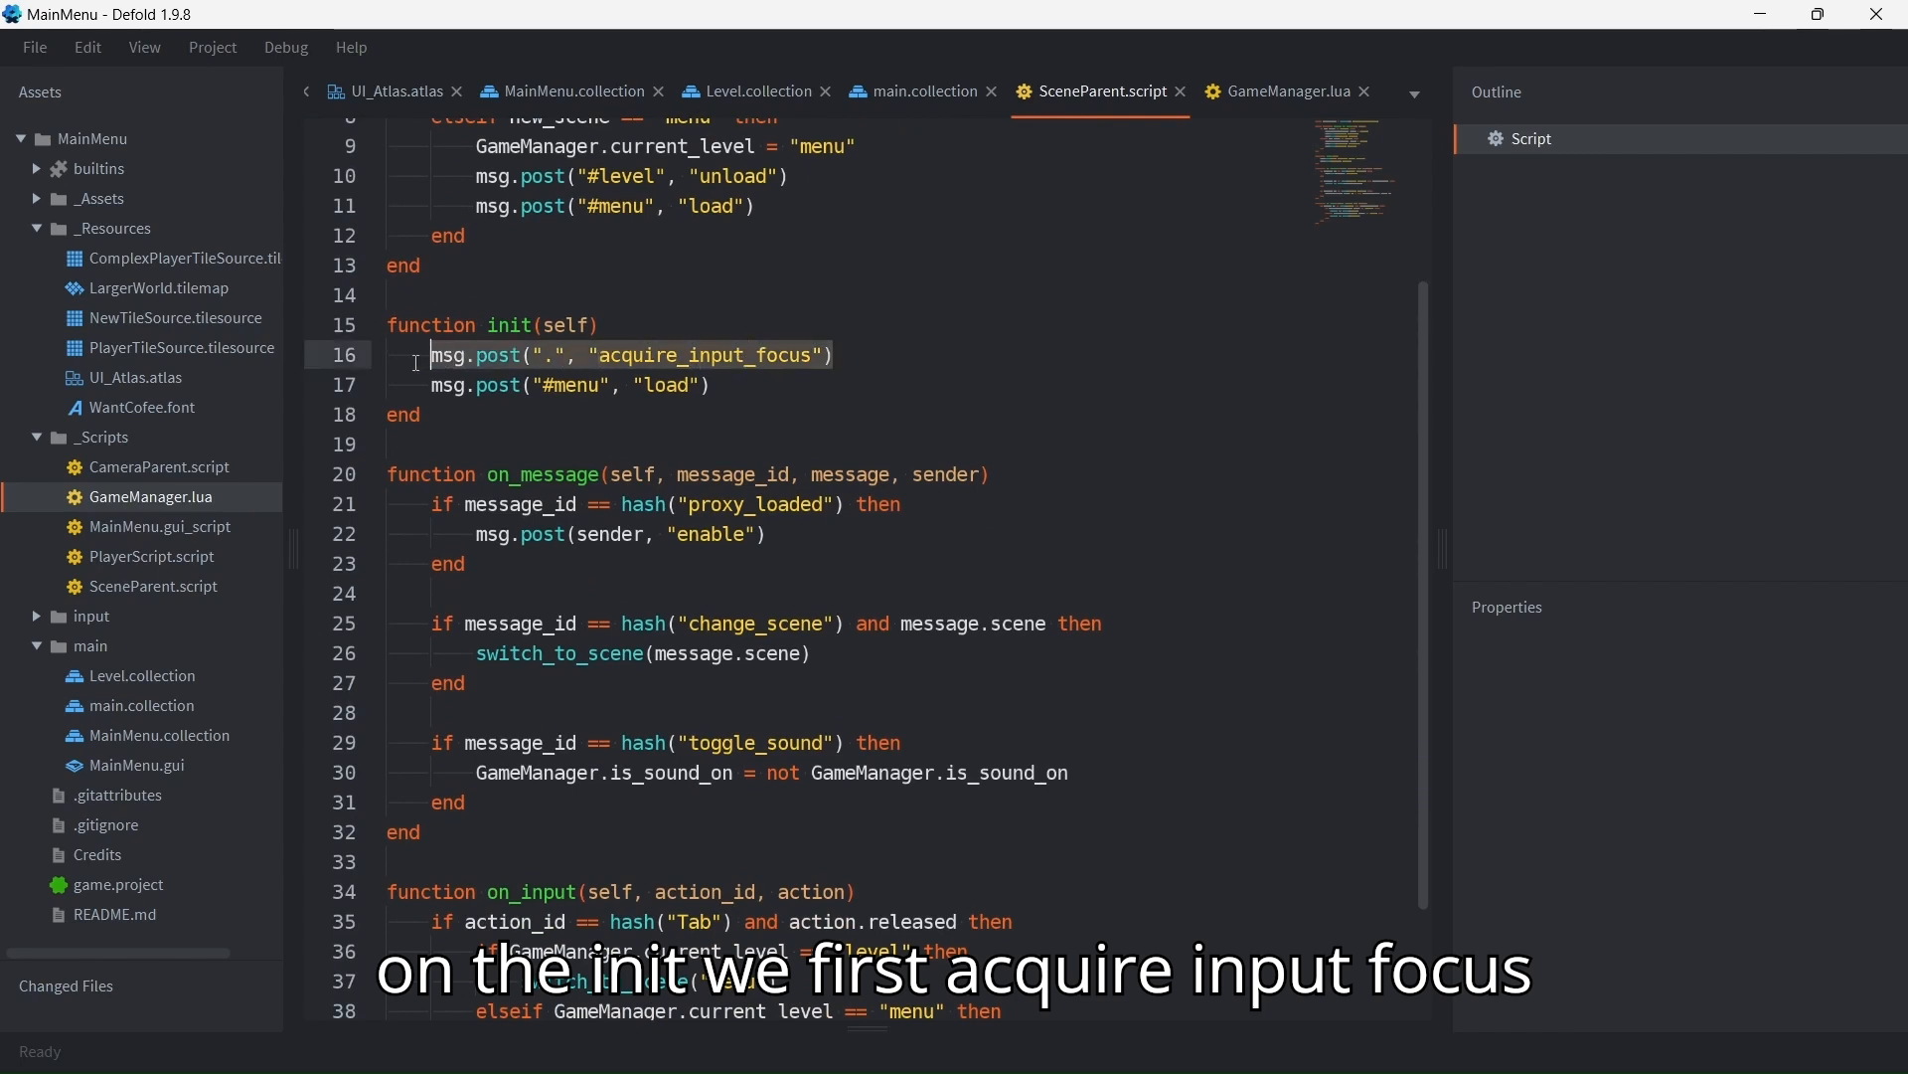
pyautogui.click(921, 354)
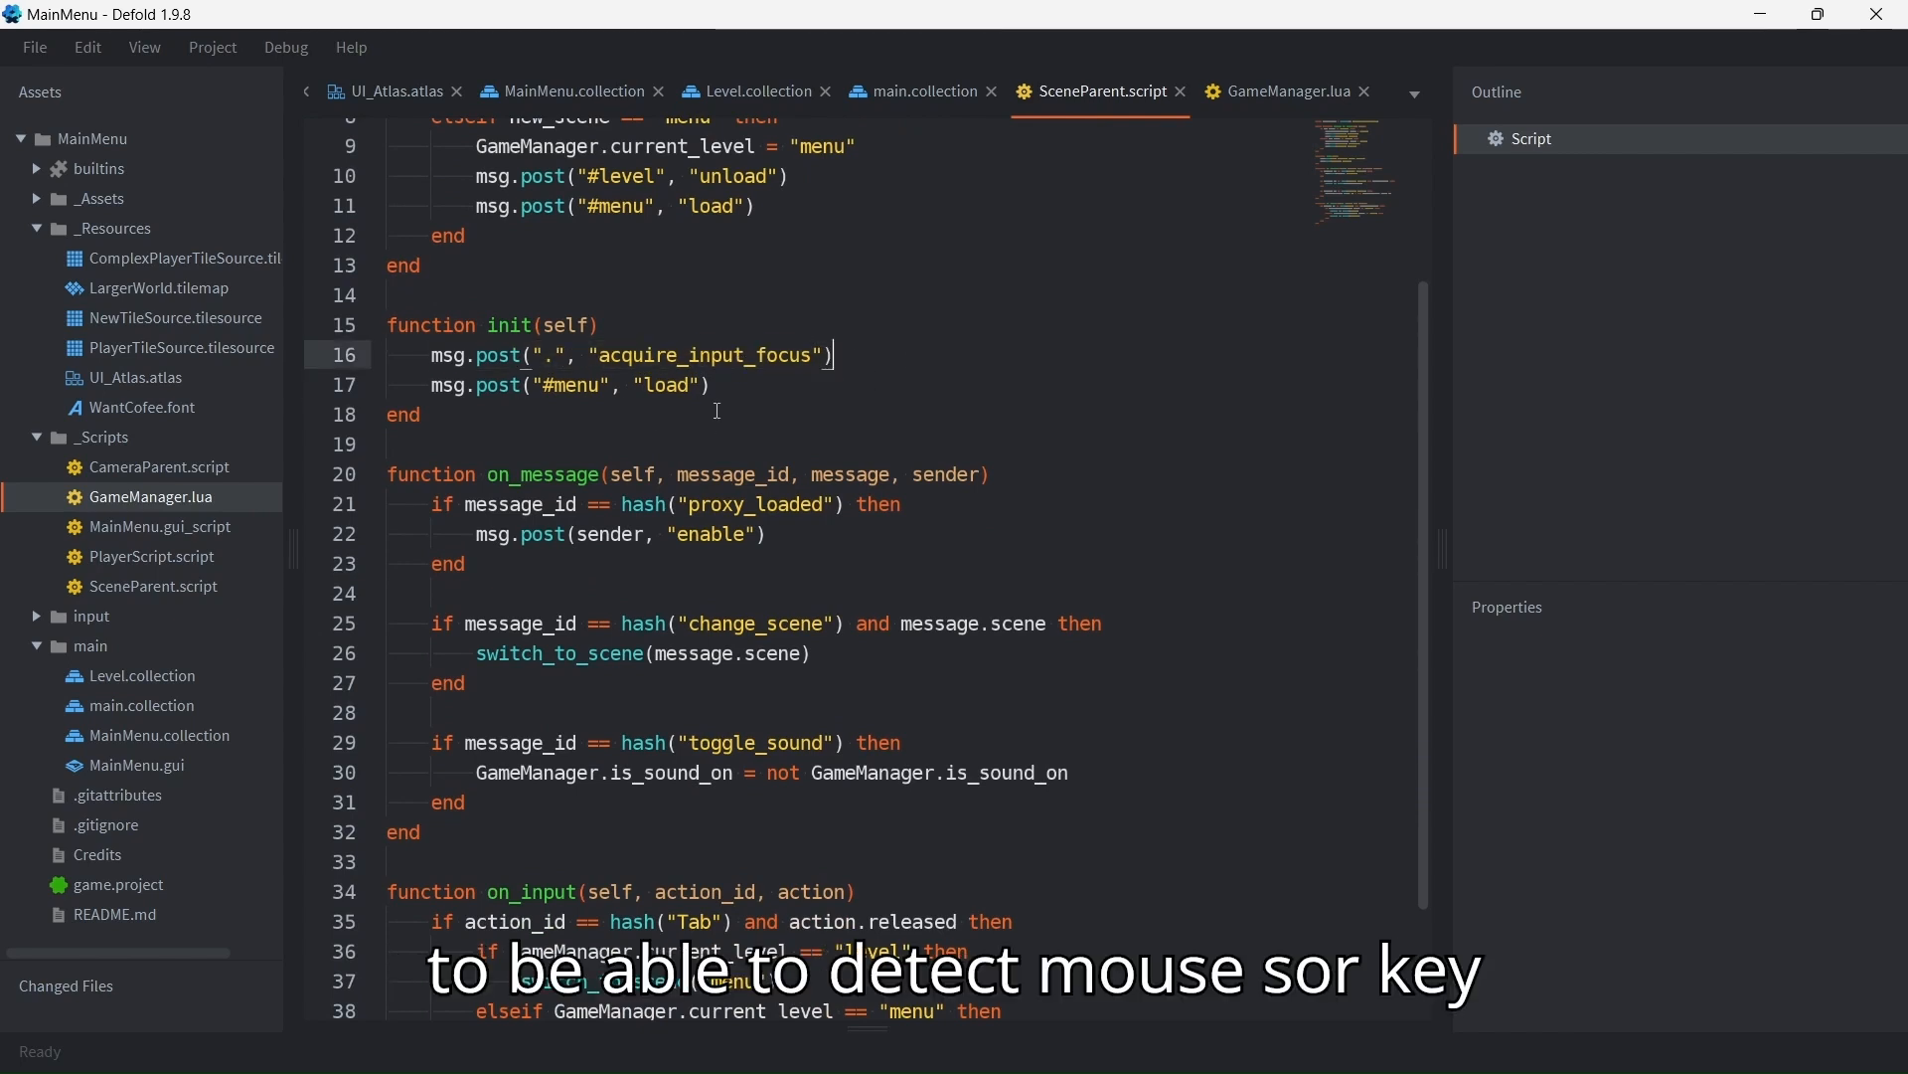
pyautogui.click(762, 386)
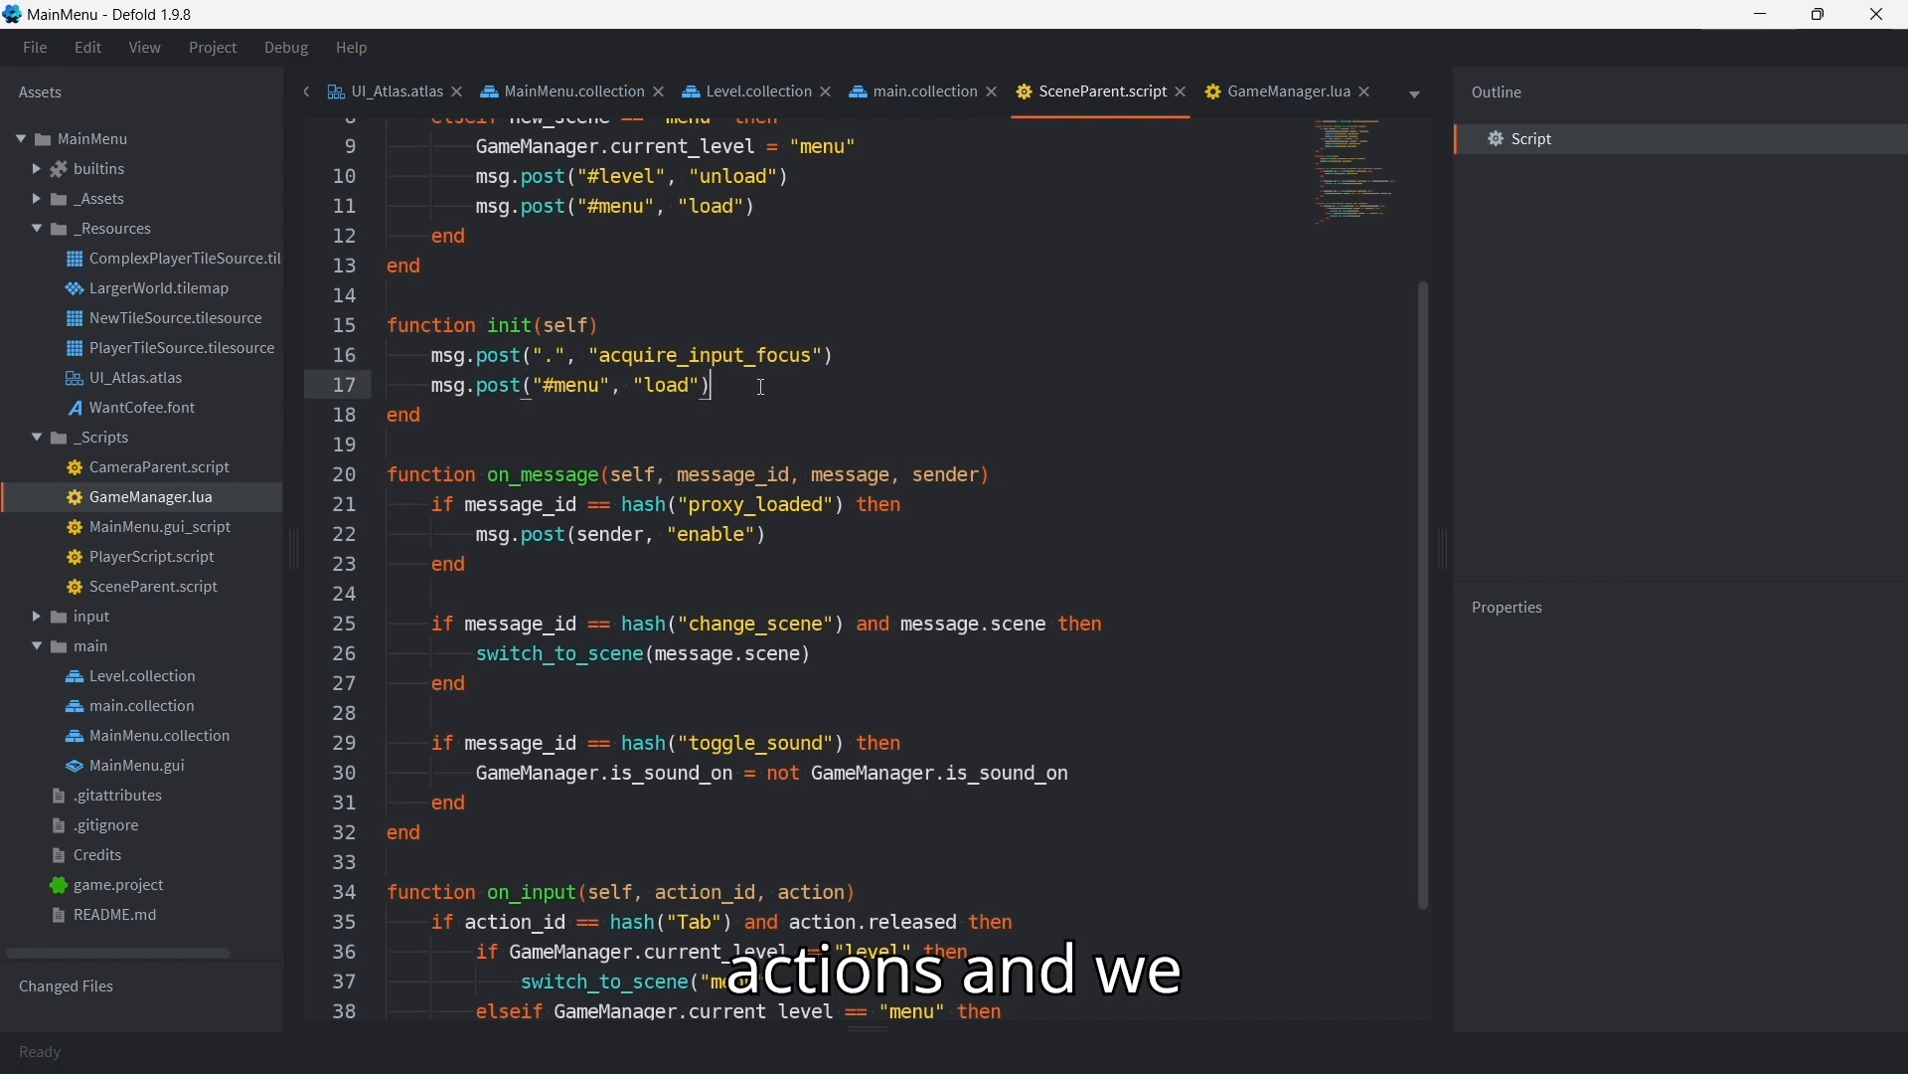
pyautogui.moveTo(429, 386); pyautogui.dragTo(717, 388)
pyautogui.click(729, 387)
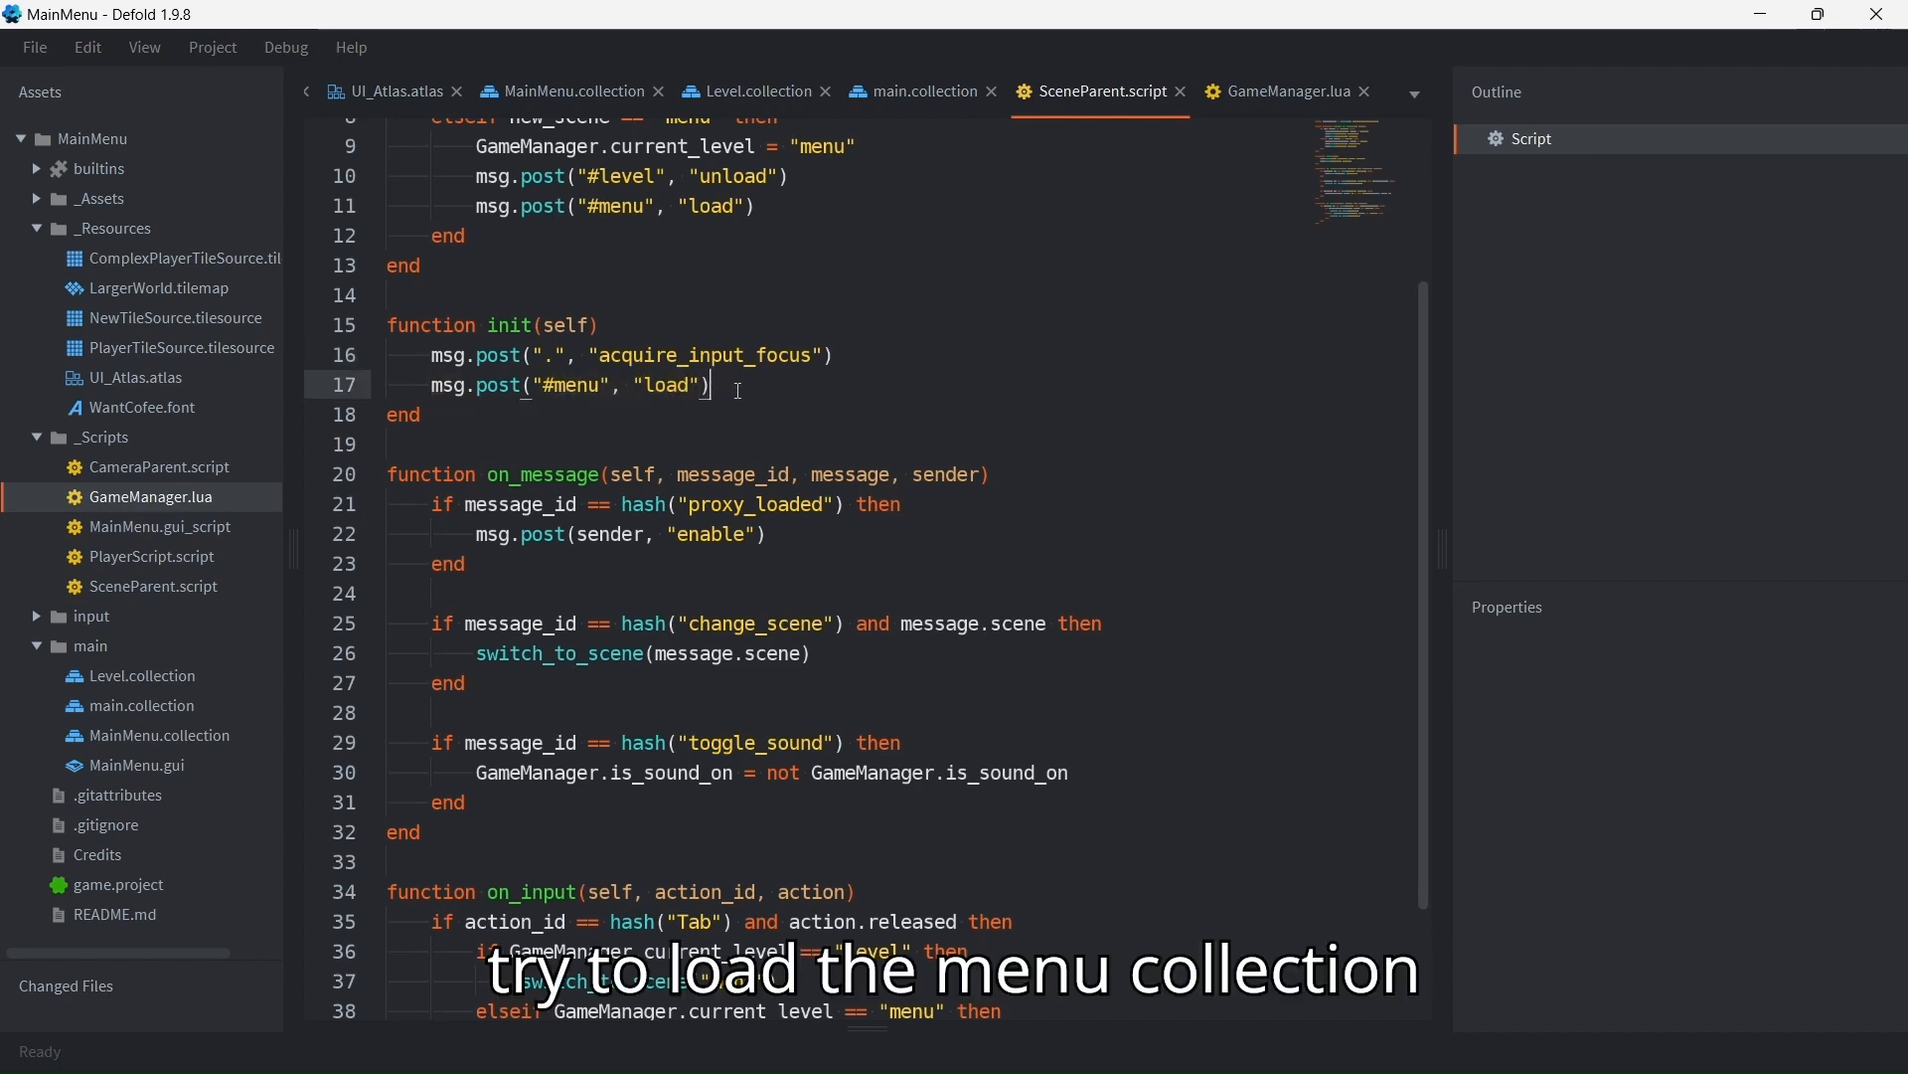
pyautogui.moveTo(733, 388); pyautogui.dragTo(458, 394)
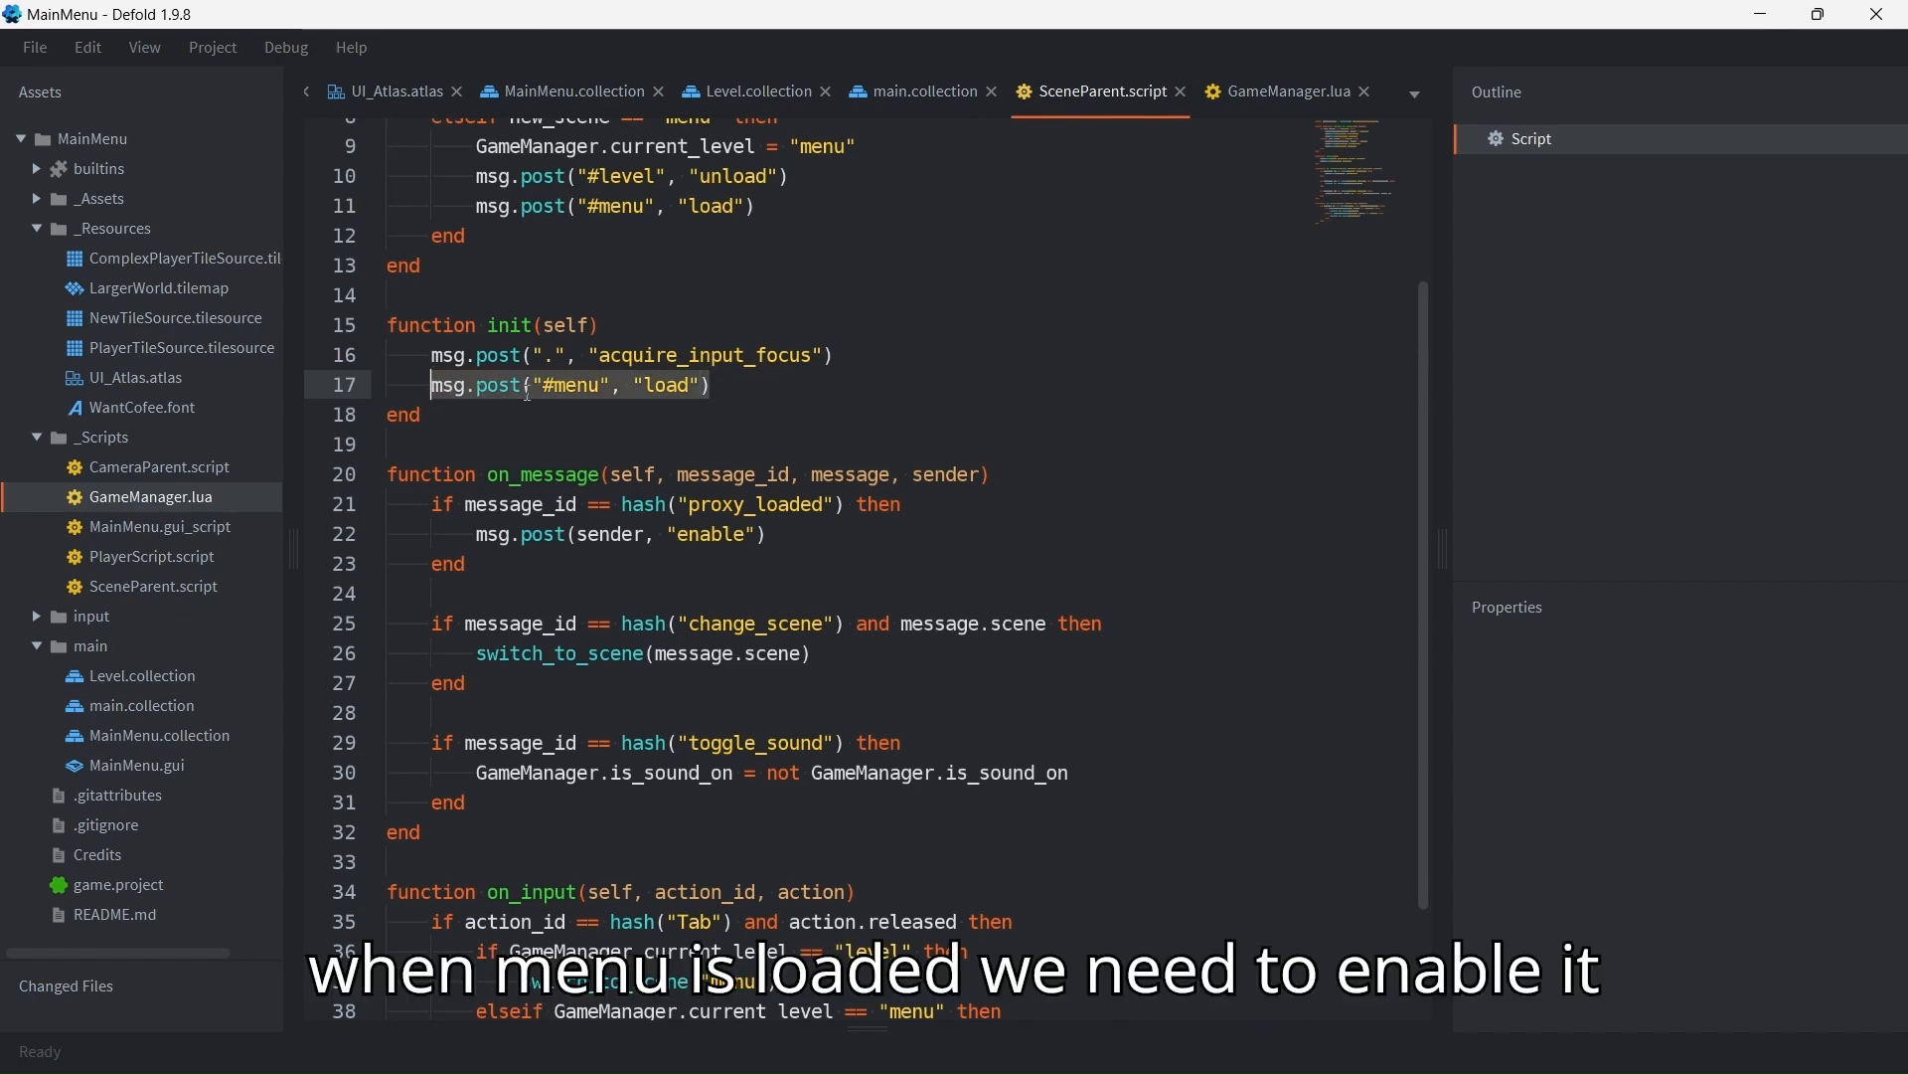
pyautogui.click(835, 392)
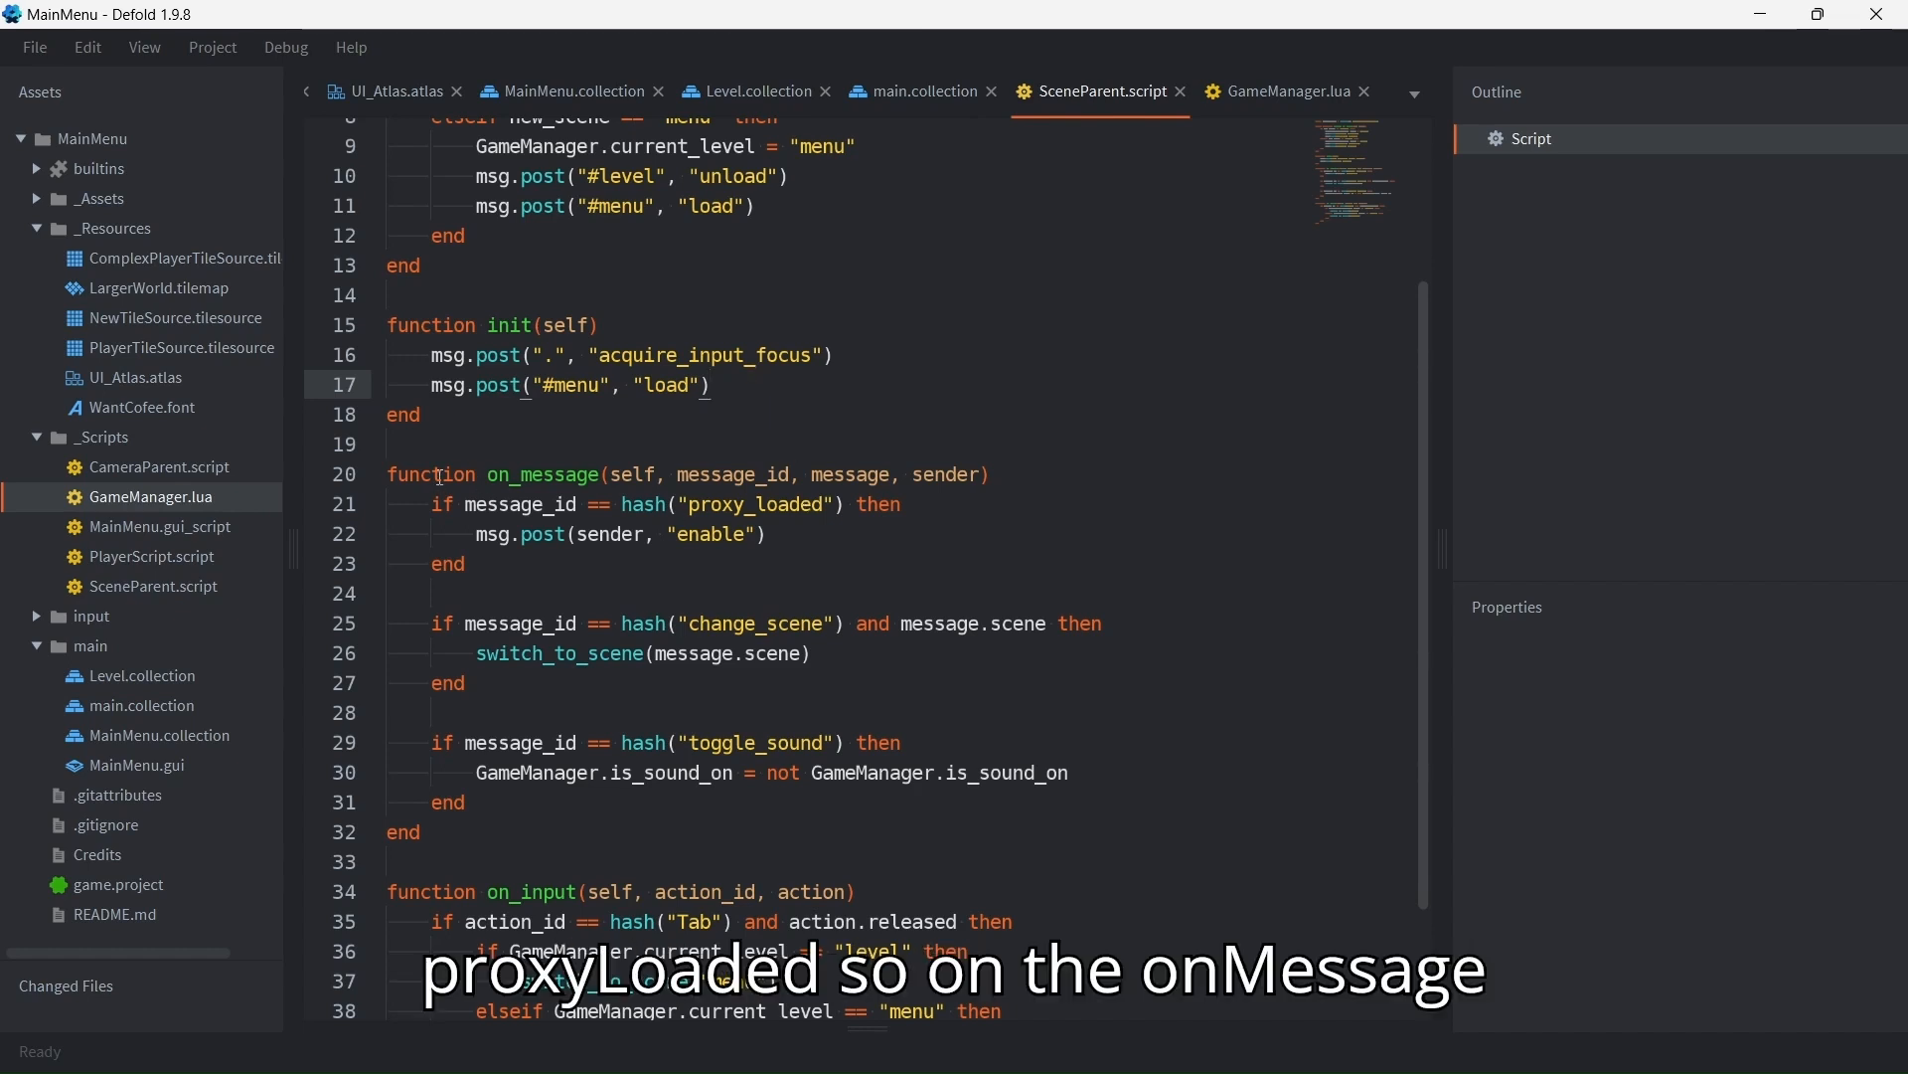
# Step: Examine the proxy_loaded check in on_message and its enable message, alongside the menu load line in init
pyautogui.moveTo(387, 475); pyautogui.dragTo(611, 475)
pyautogui.click(570, 537)
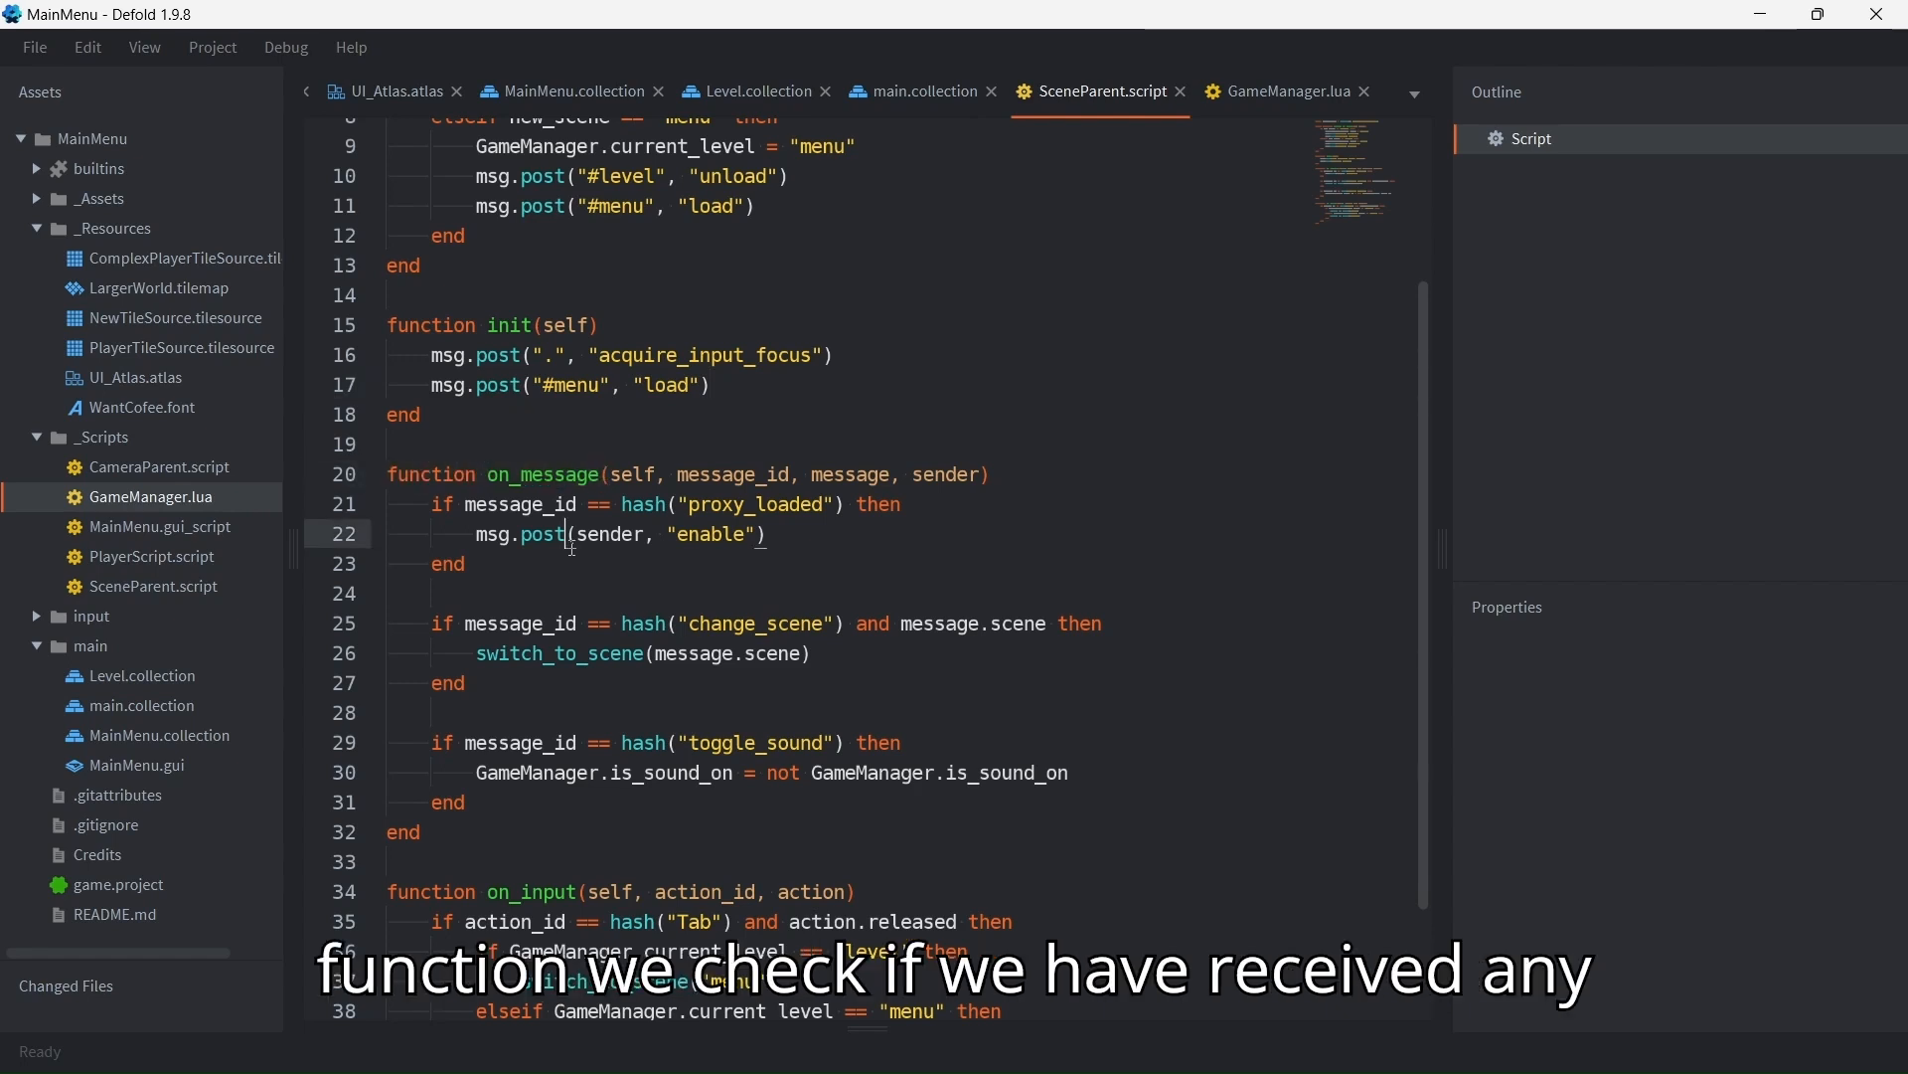
pyautogui.moveTo(844, 505); pyautogui.dragTo(624, 509)
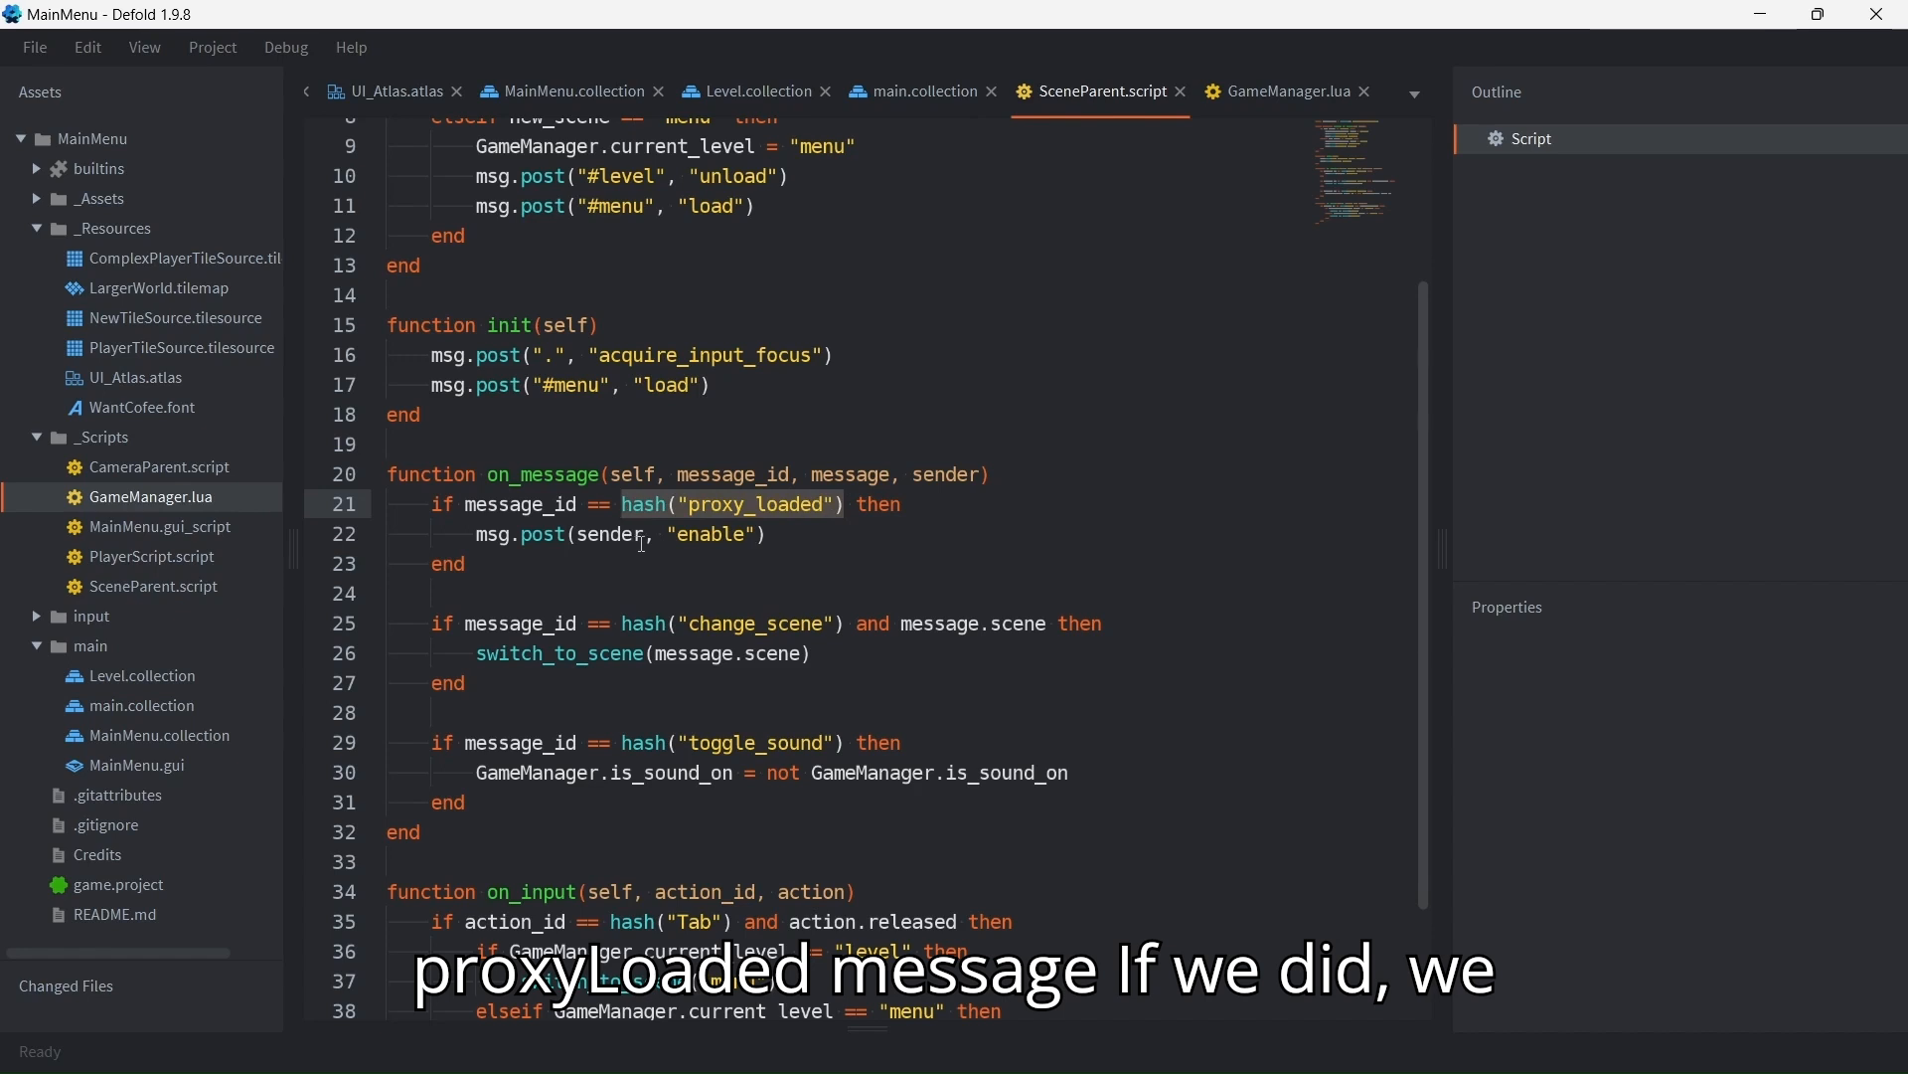
pyautogui.moveTo(768, 537); pyautogui.dragTo(482, 539)
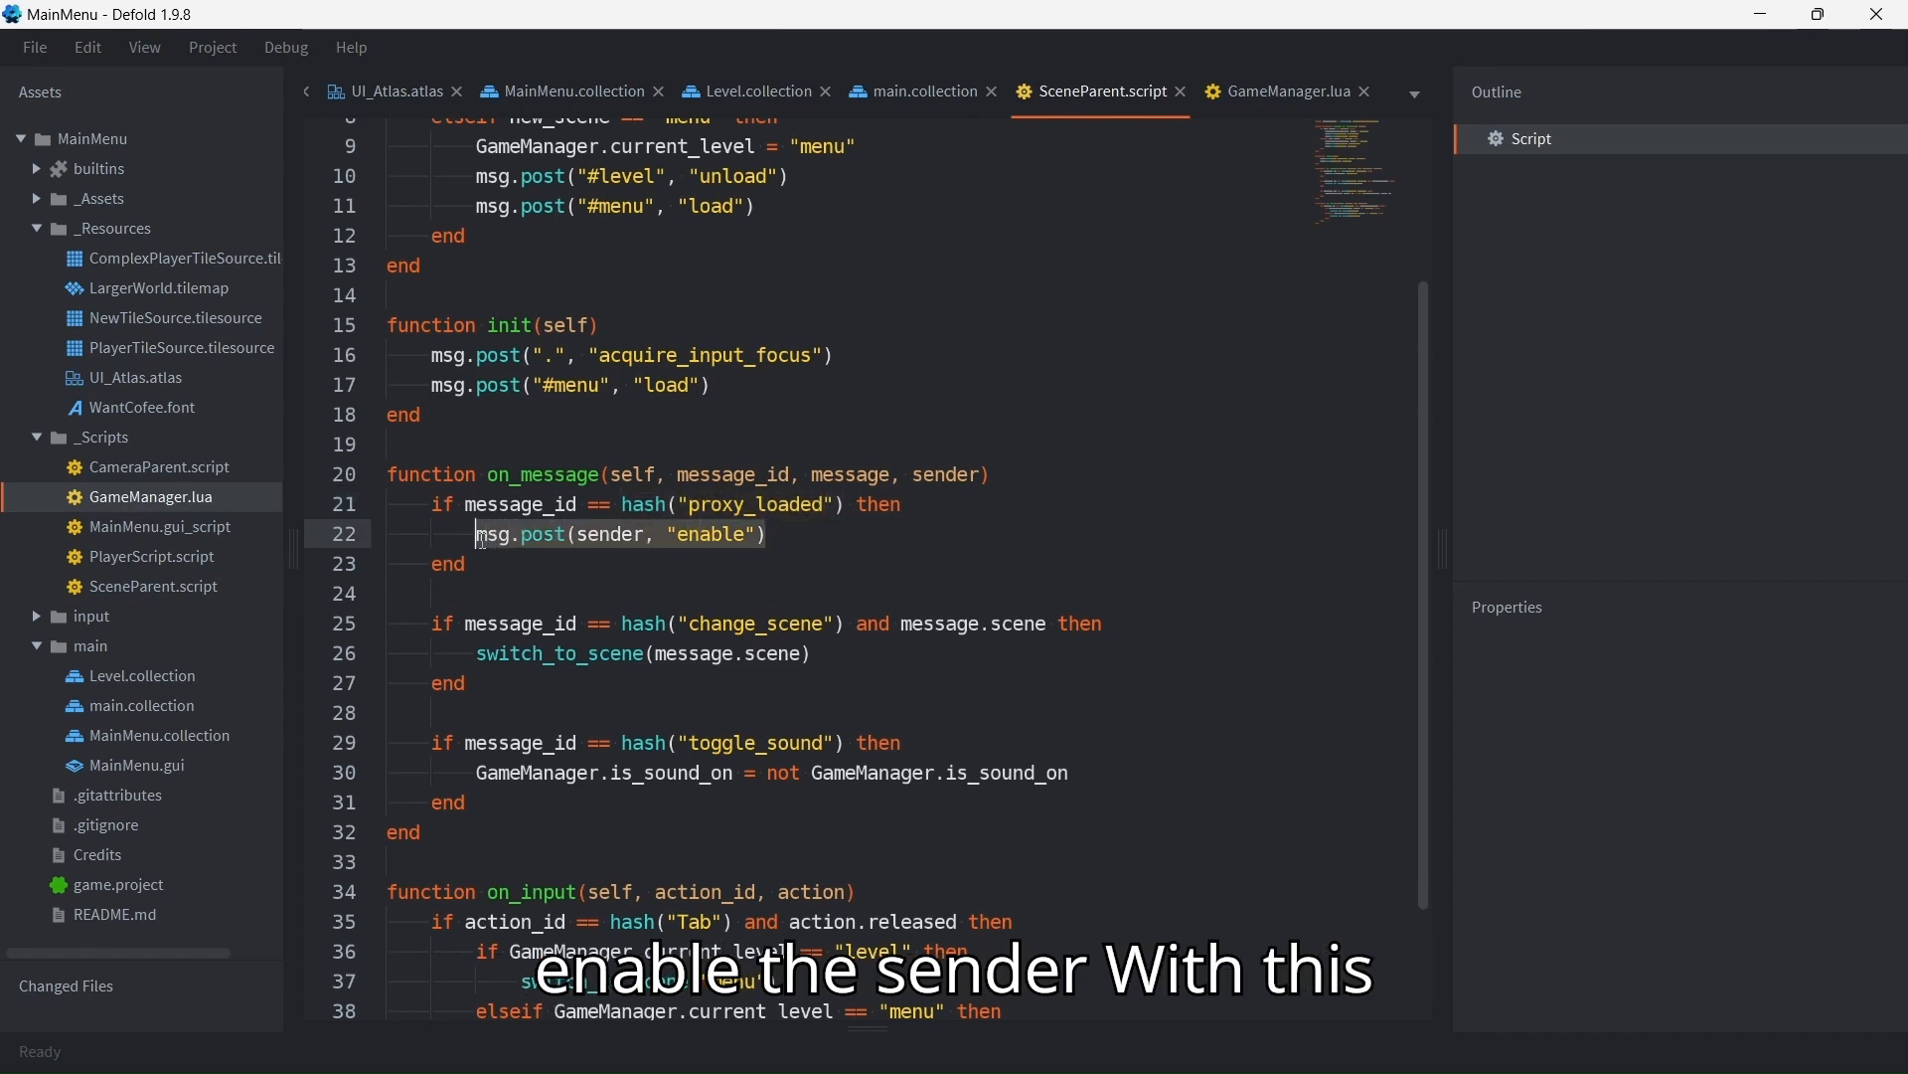
pyautogui.click(478, 558)
pyautogui.moveTo(711, 386); pyautogui.dragTo(431, 386)
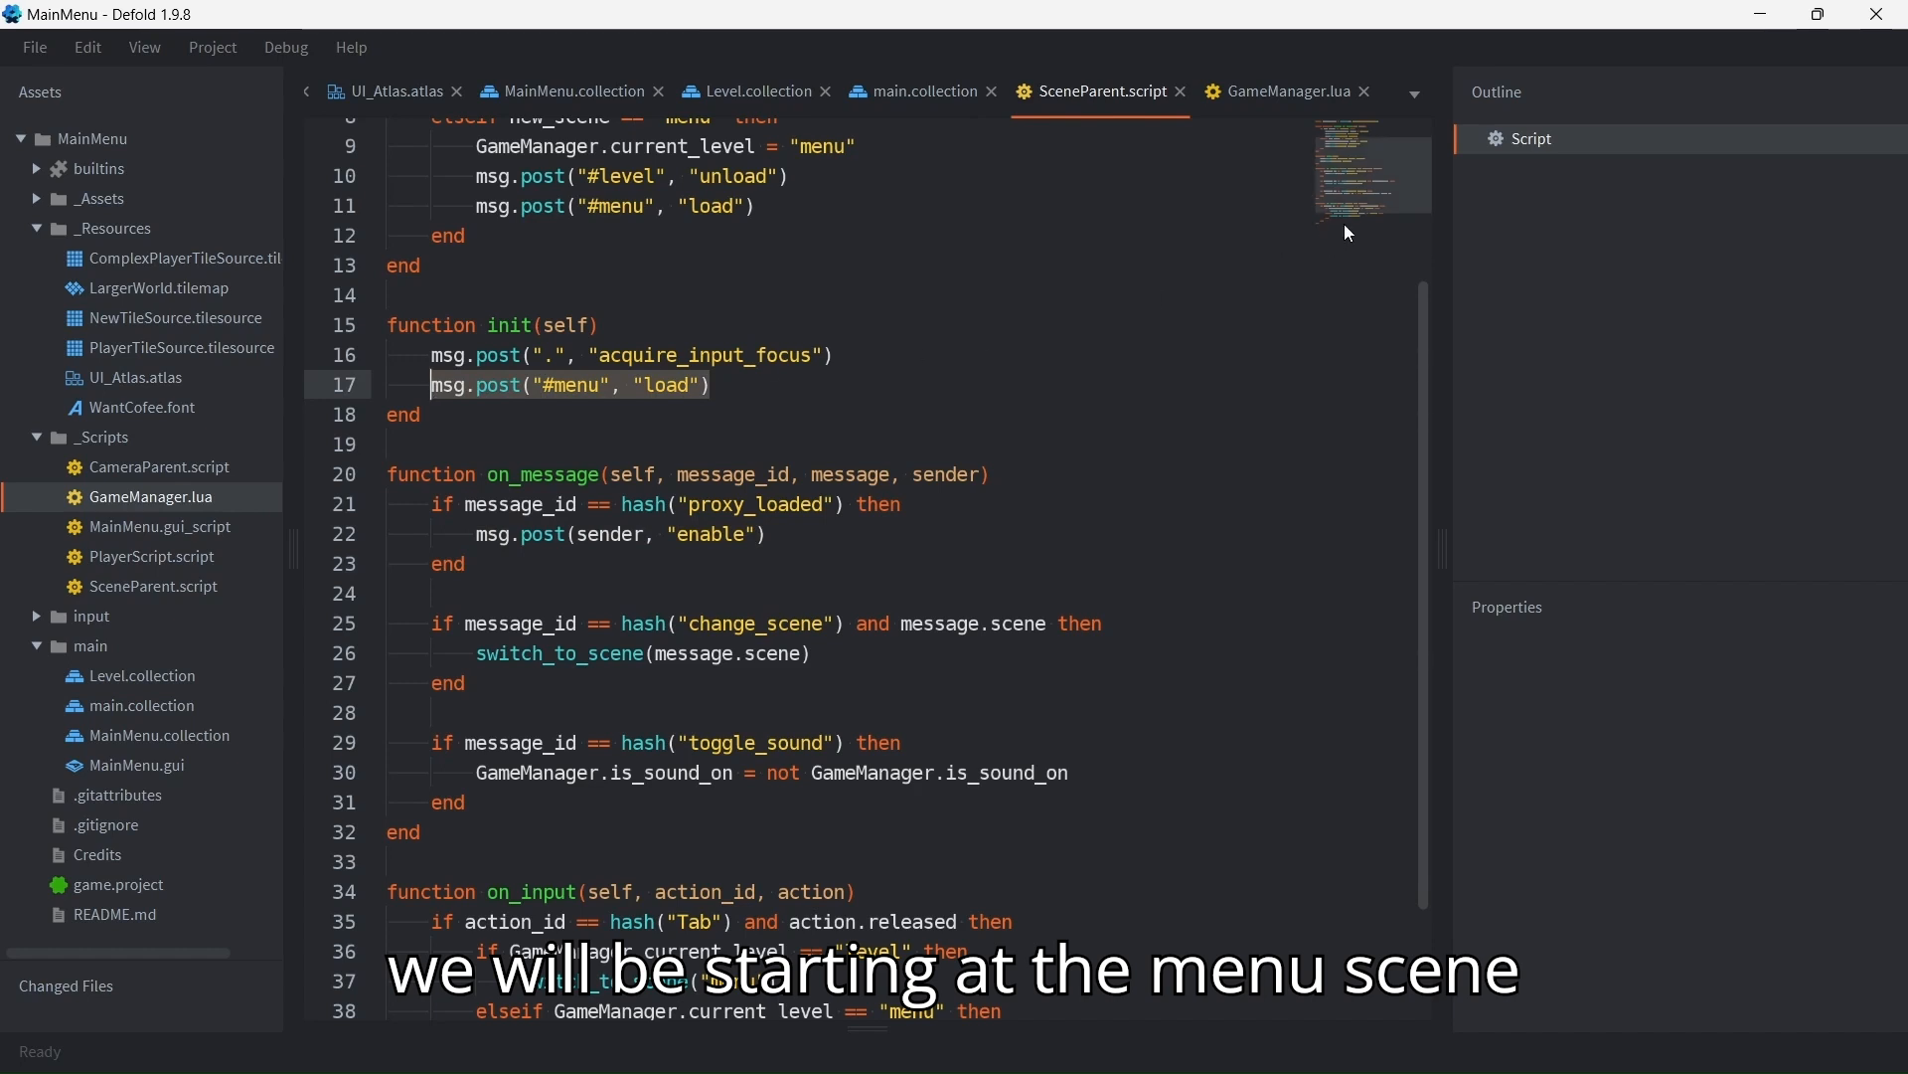
# Step: Examine the change_scene check in on_message, including the message.scene condition and the switch_to_scene call
pyautogui.doubleClick(543, 475)
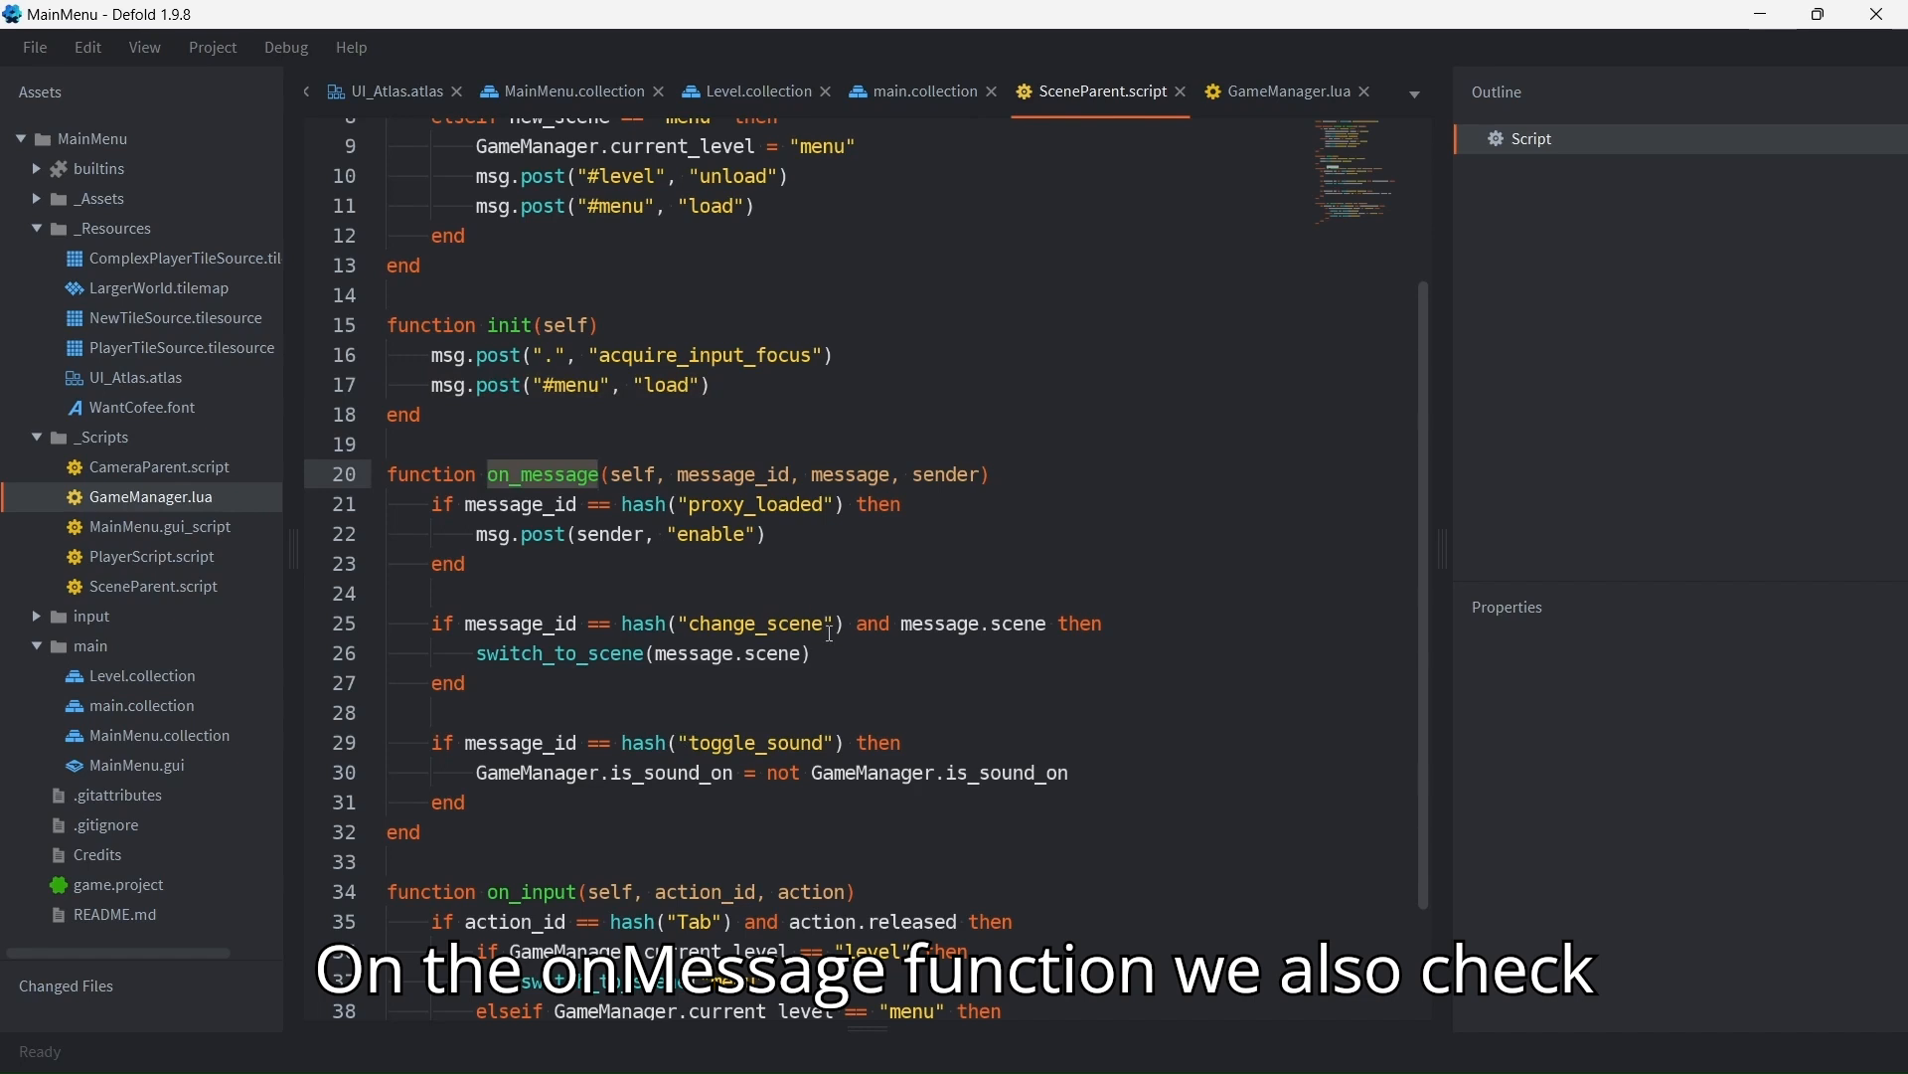
pyautogui.moveTo(845, 625); pyautogui.dragTo(625, 630)
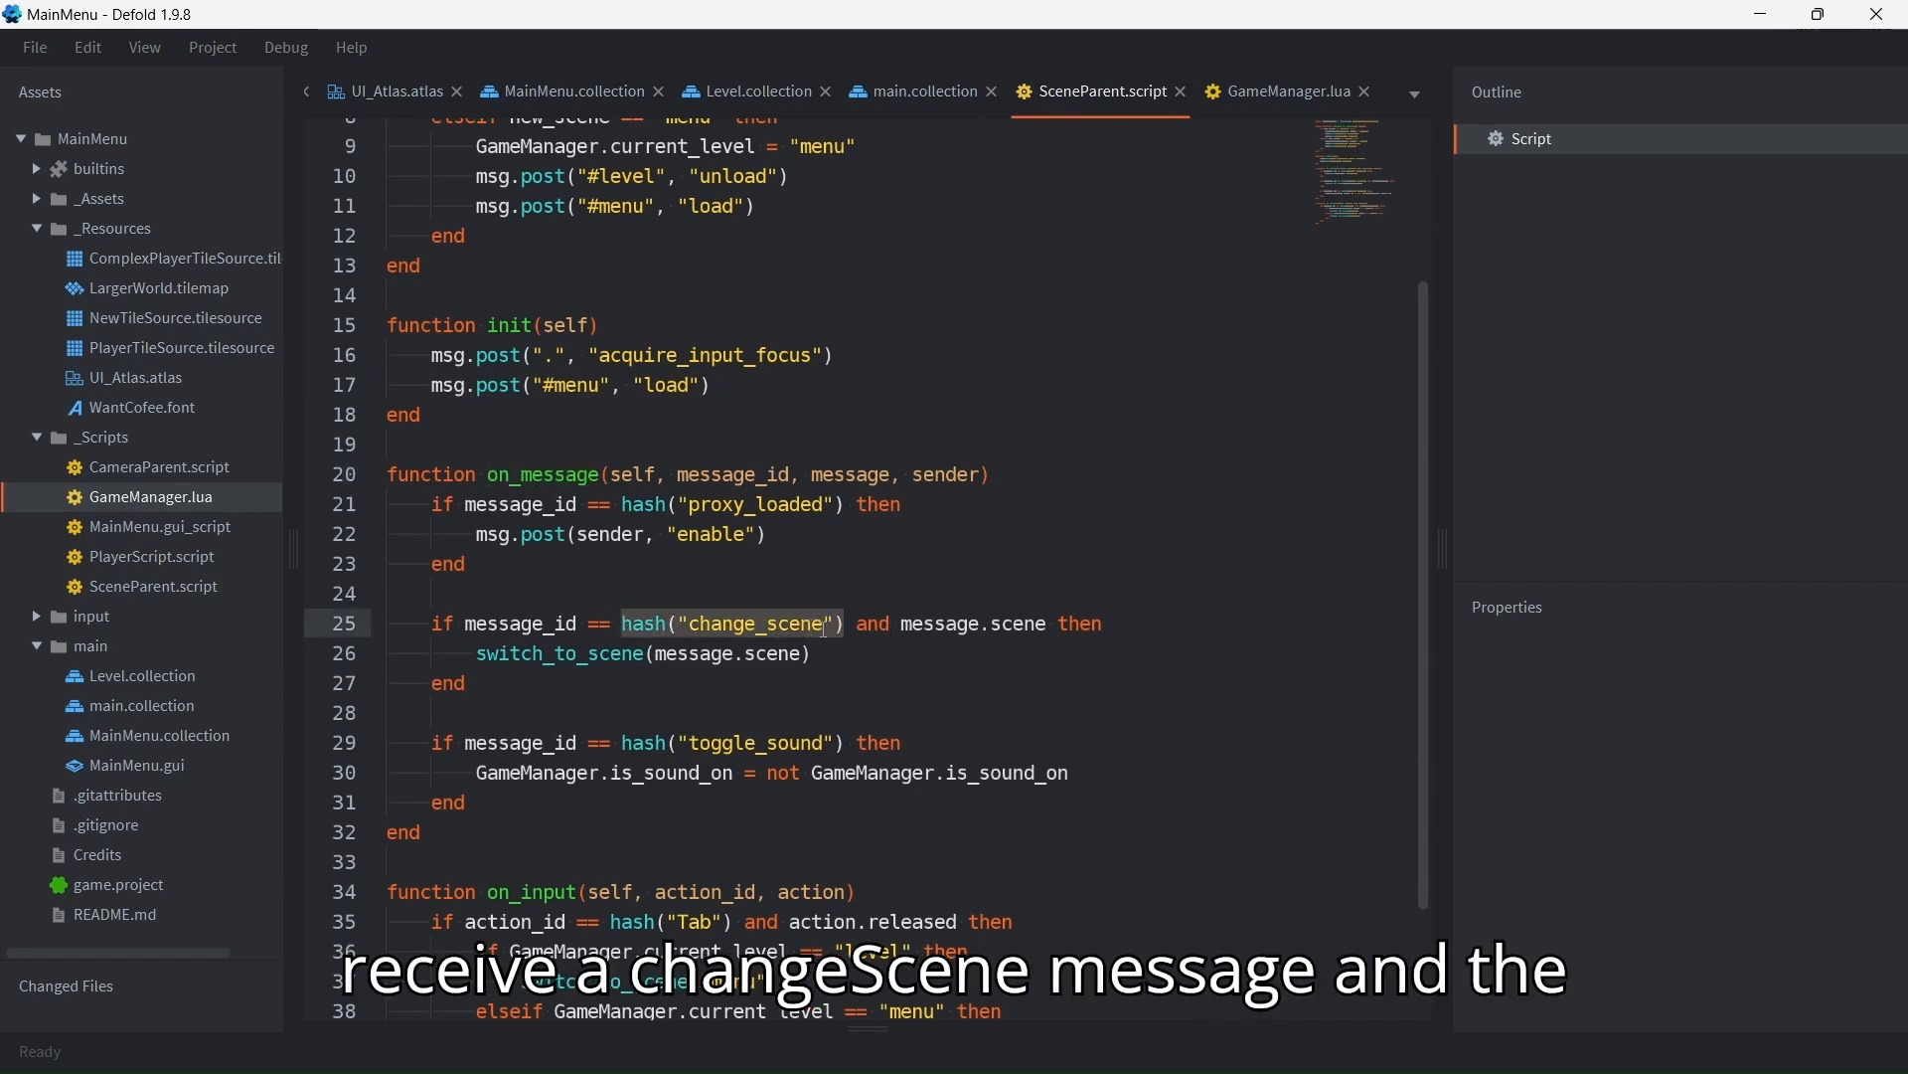
pyautogui.moveTo(903, 624); pyautogui.dragTo(1051, 620)
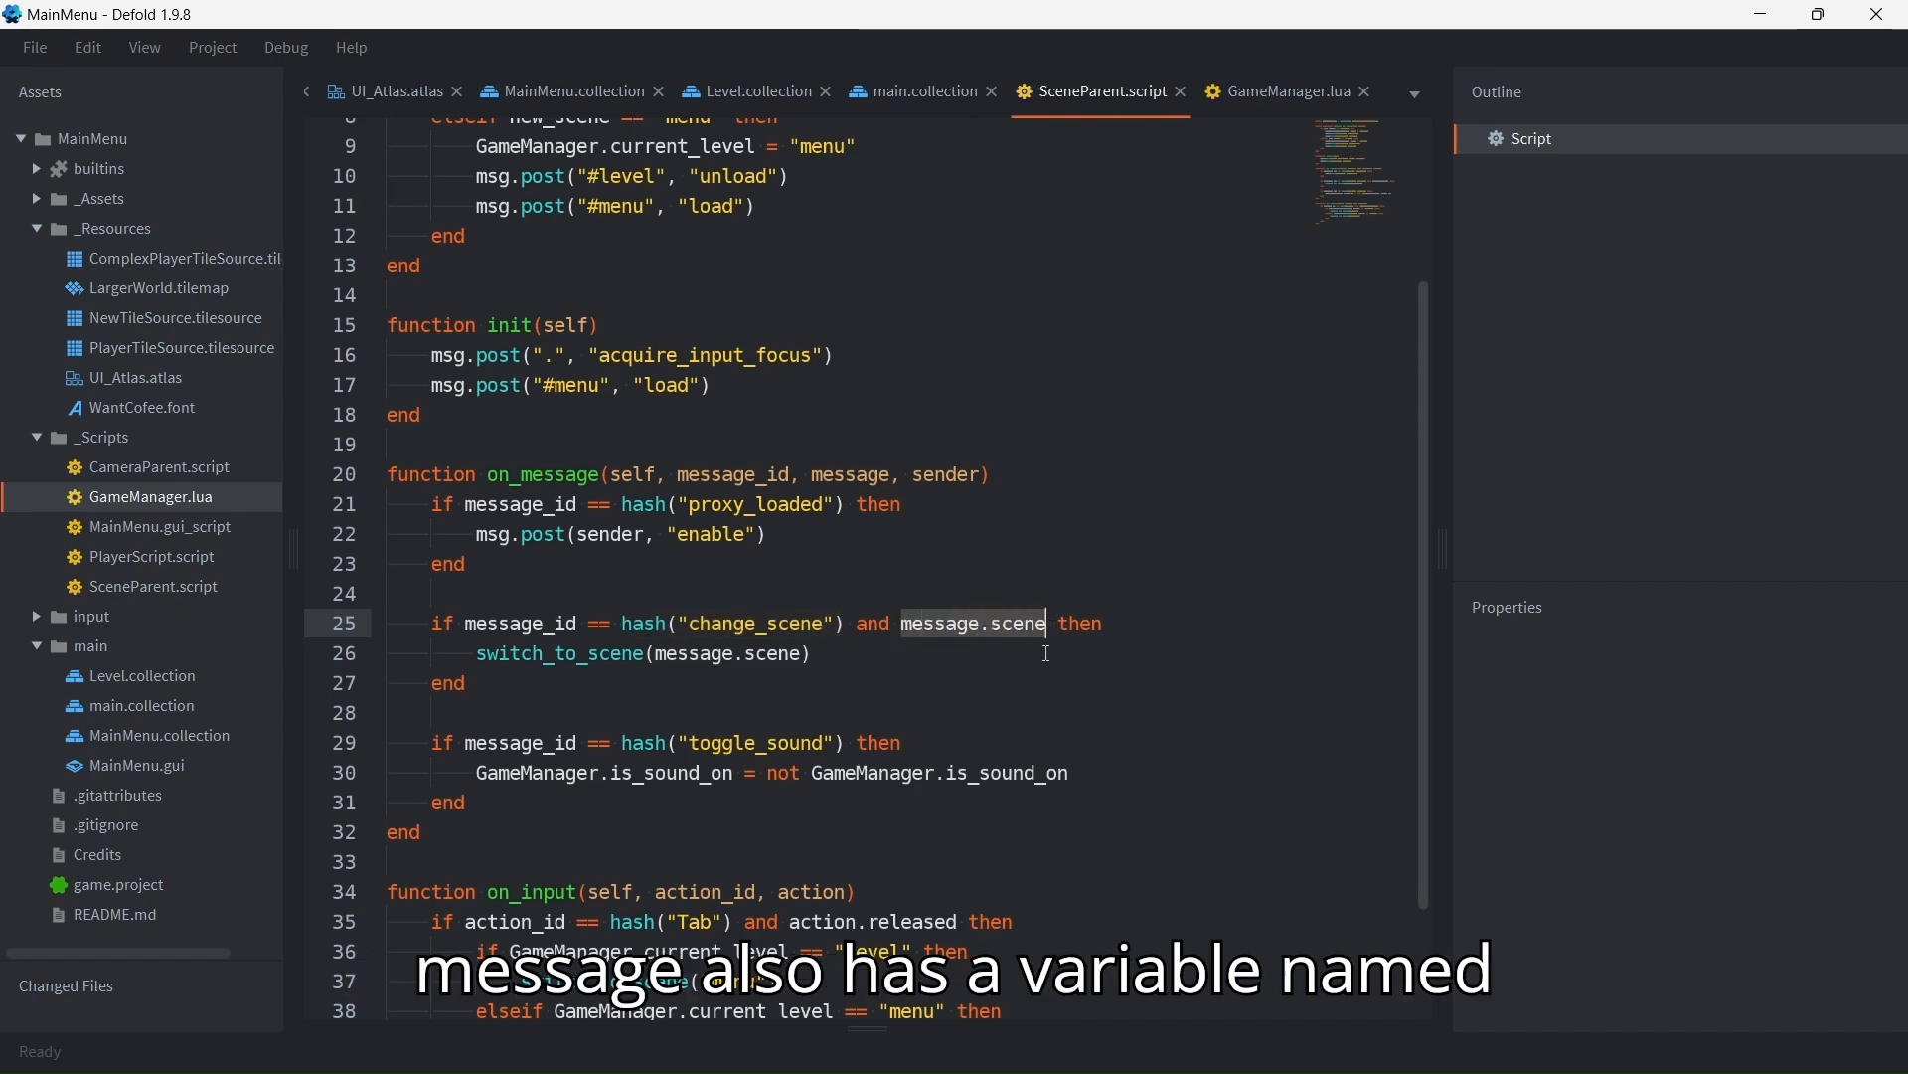
pyautogui.moveTo(478, 654); pyautogui.dragTo(644, 658)
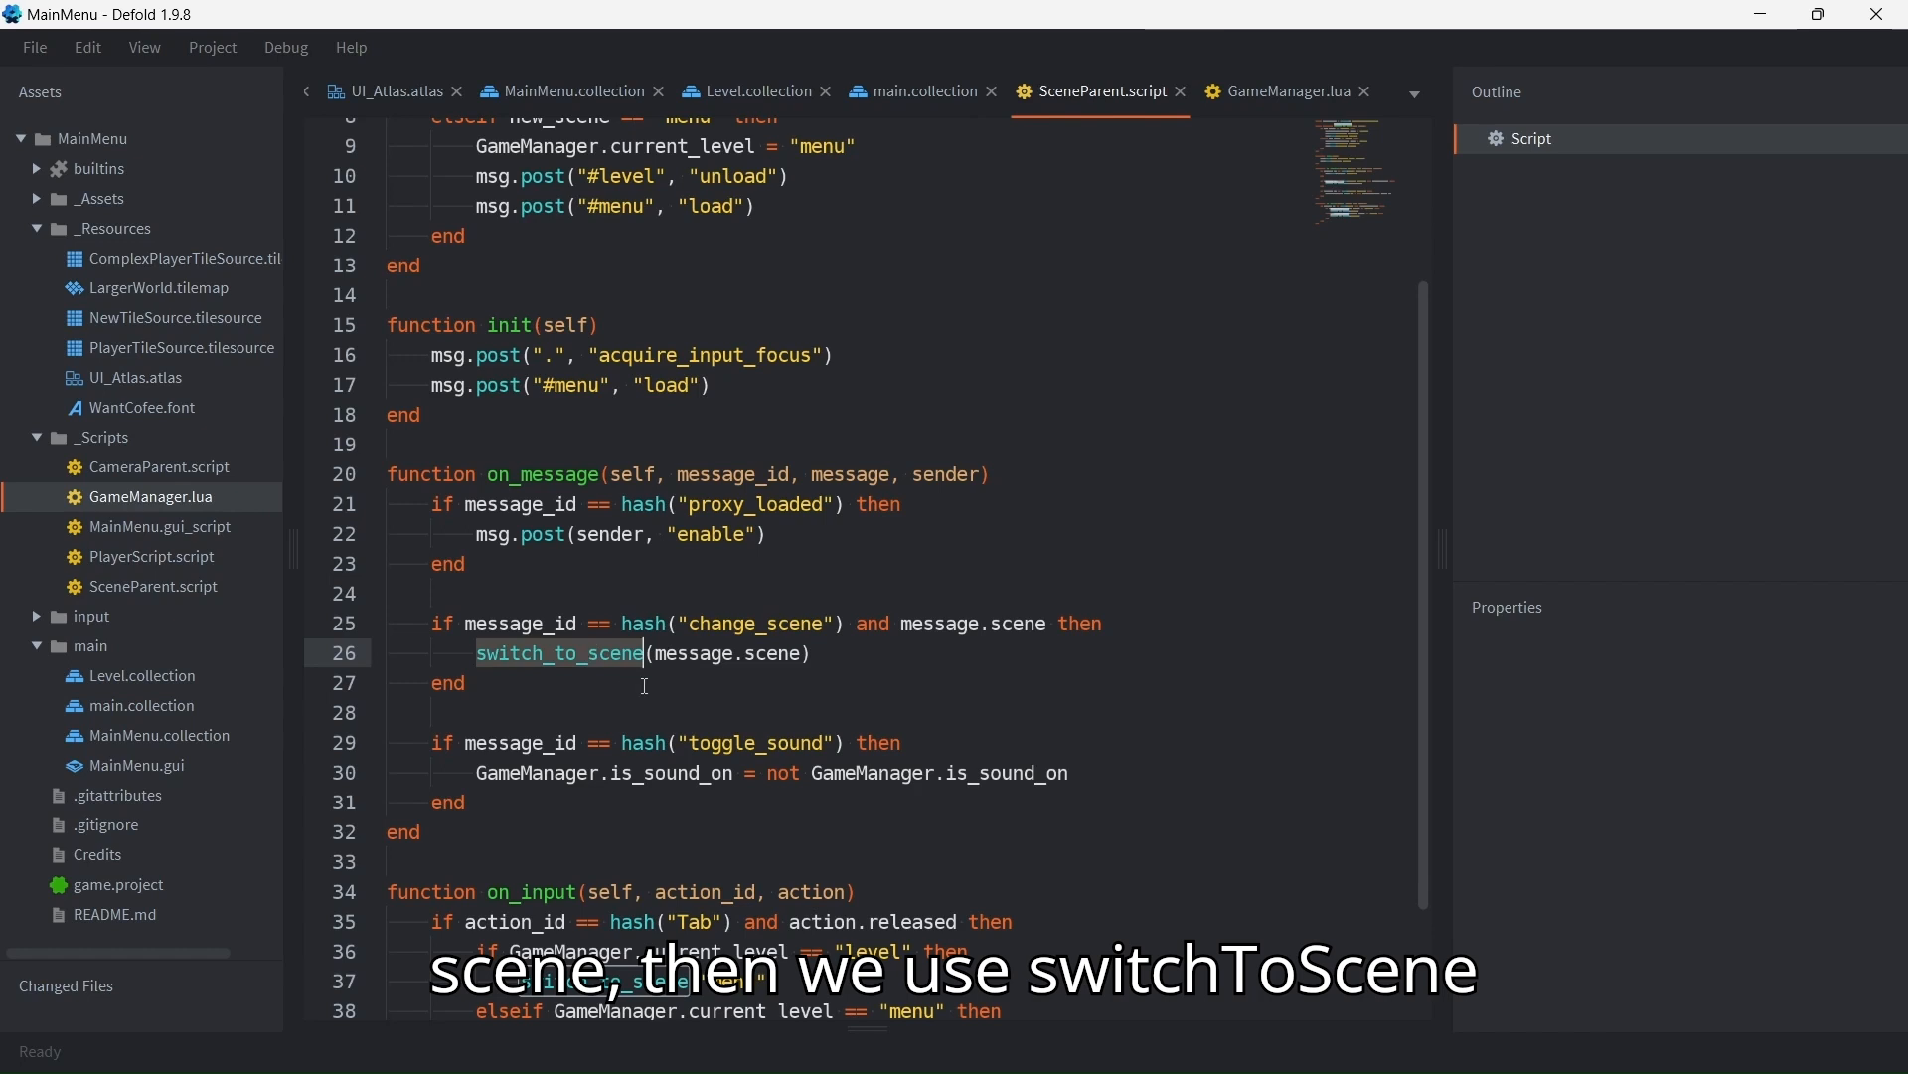
pyautogui.moveTo(815, 654); pyautogui.dragTo(477, 654)
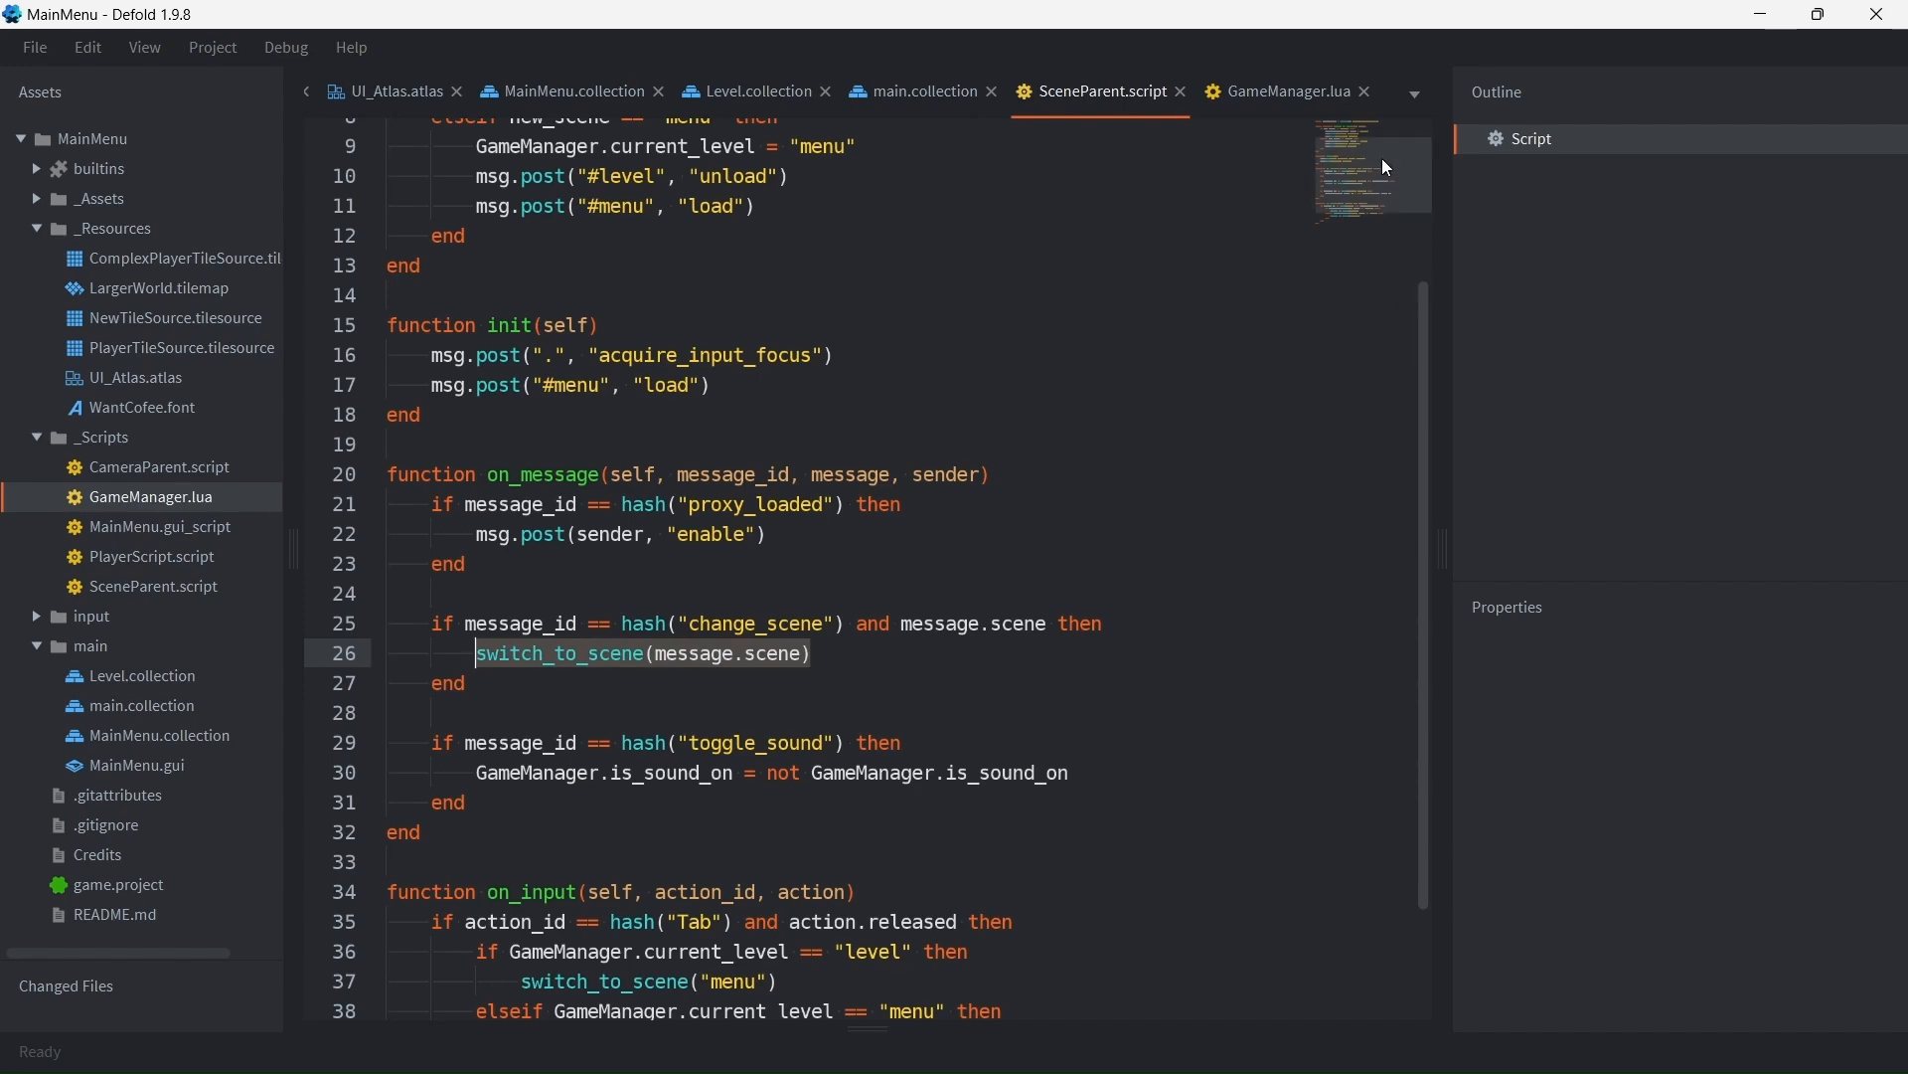
# Step: Go to the switch_to_scene function and copy its new_scene parameter name
pyautogui.moveTo(1364, 184); pyautogui.dragTo(1375, 146)
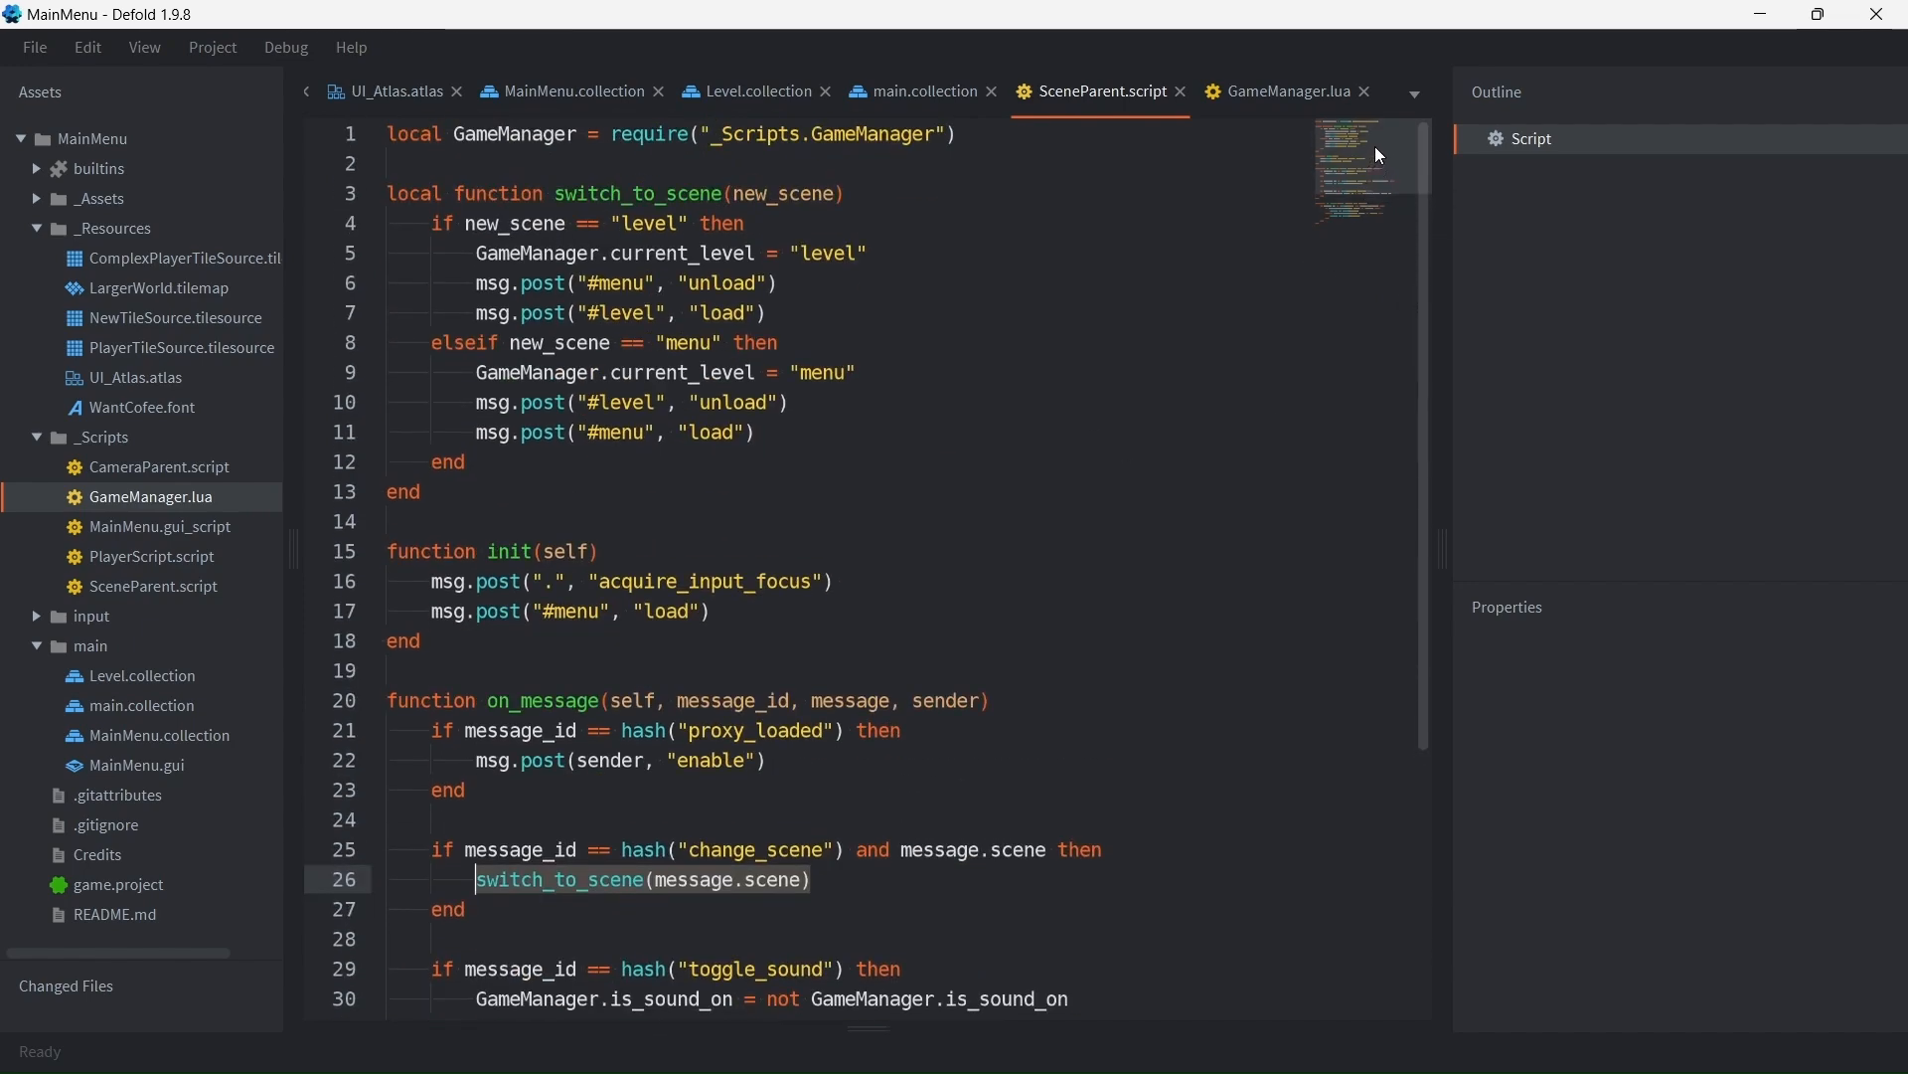
pyautogui.doubleClick(632, 196)
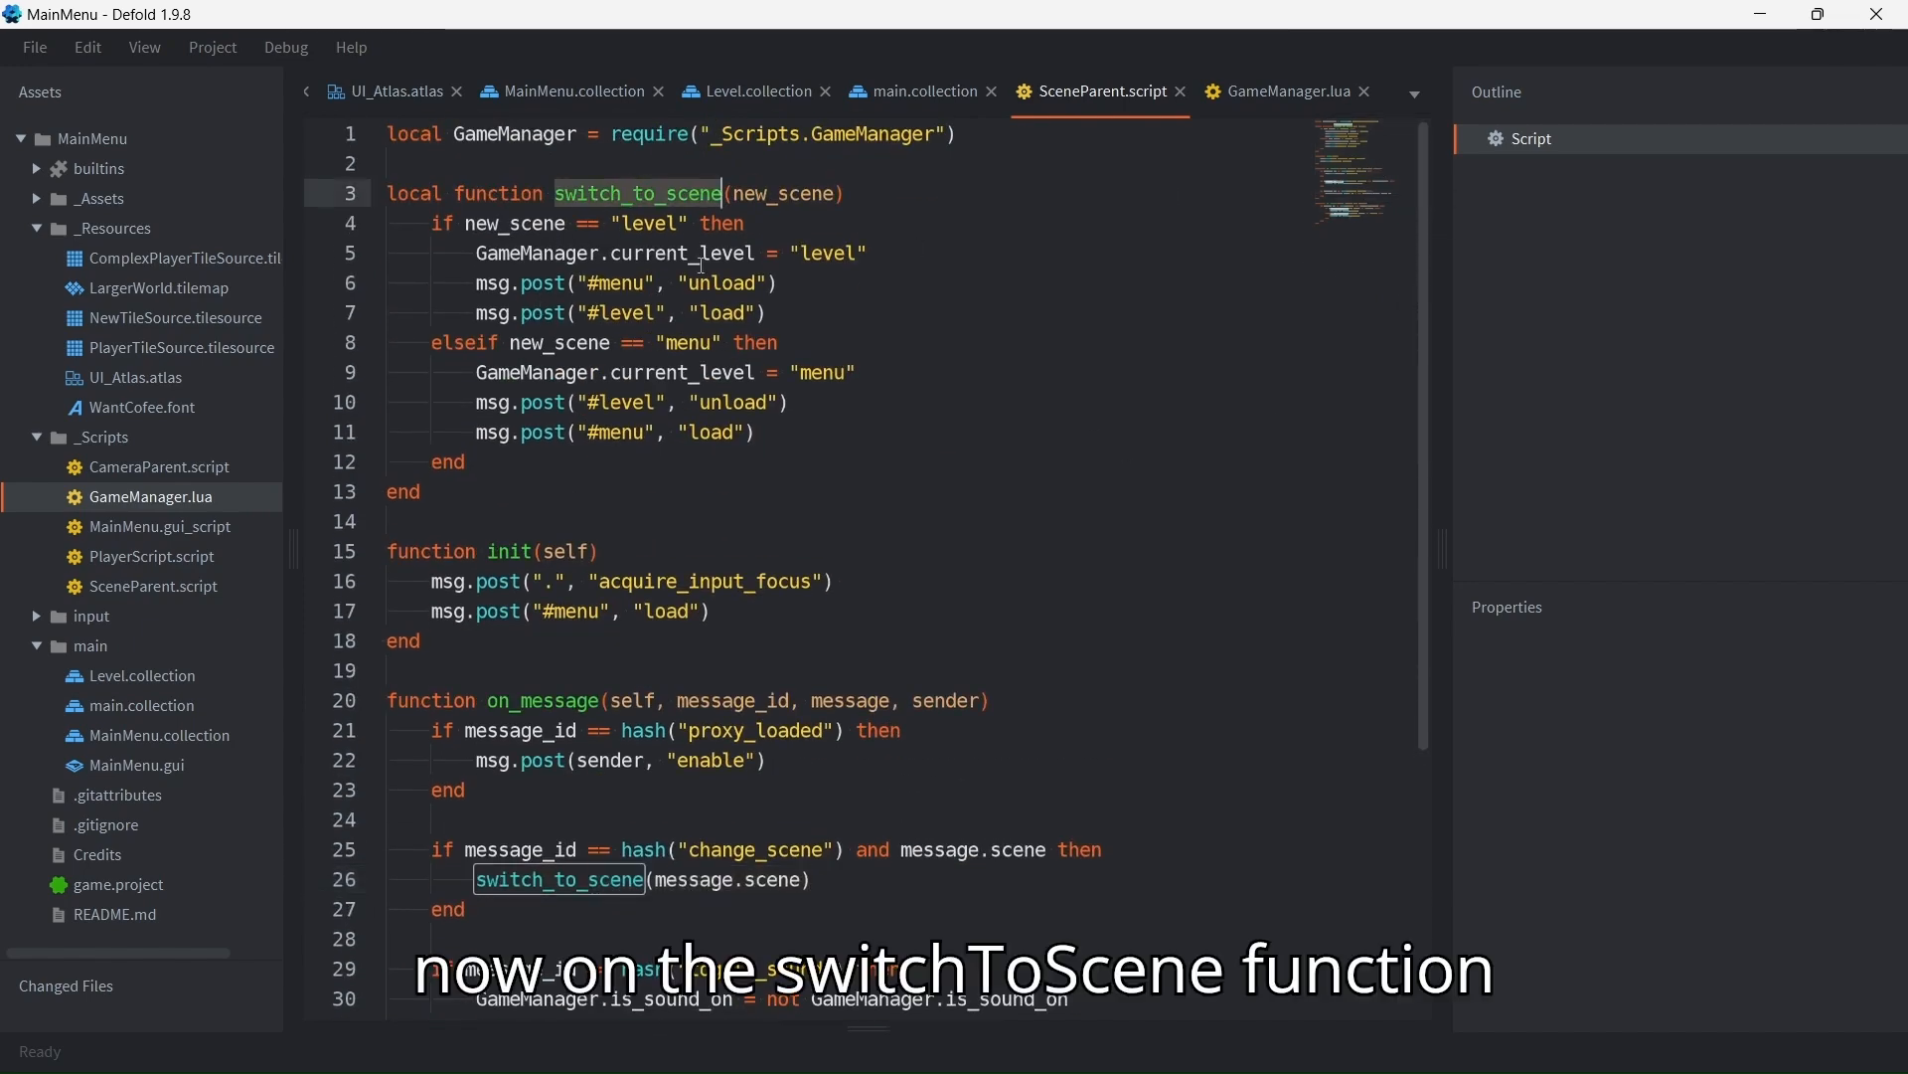
pyautogui.doubleClick(793, 193)
pyautogui.hotkey('ctrl', 'c')
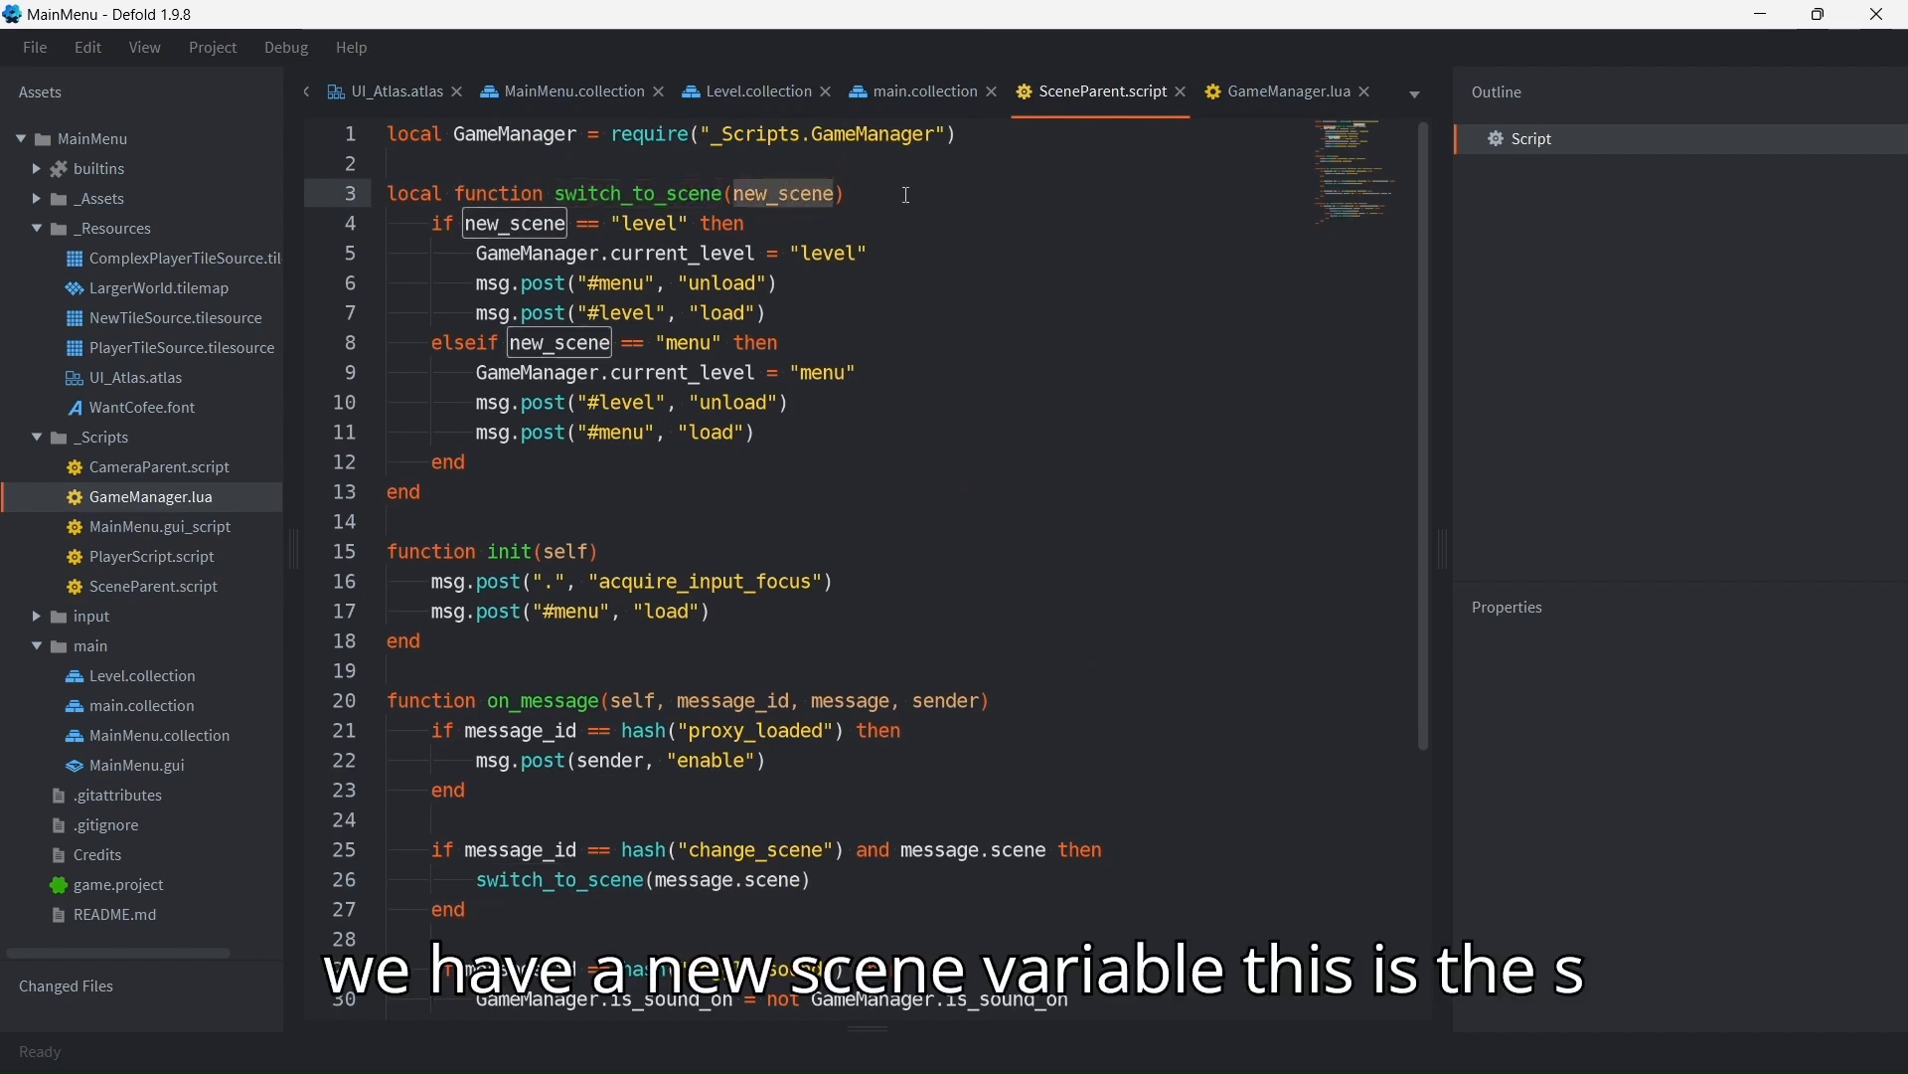
pyautogui.click(903, 200)
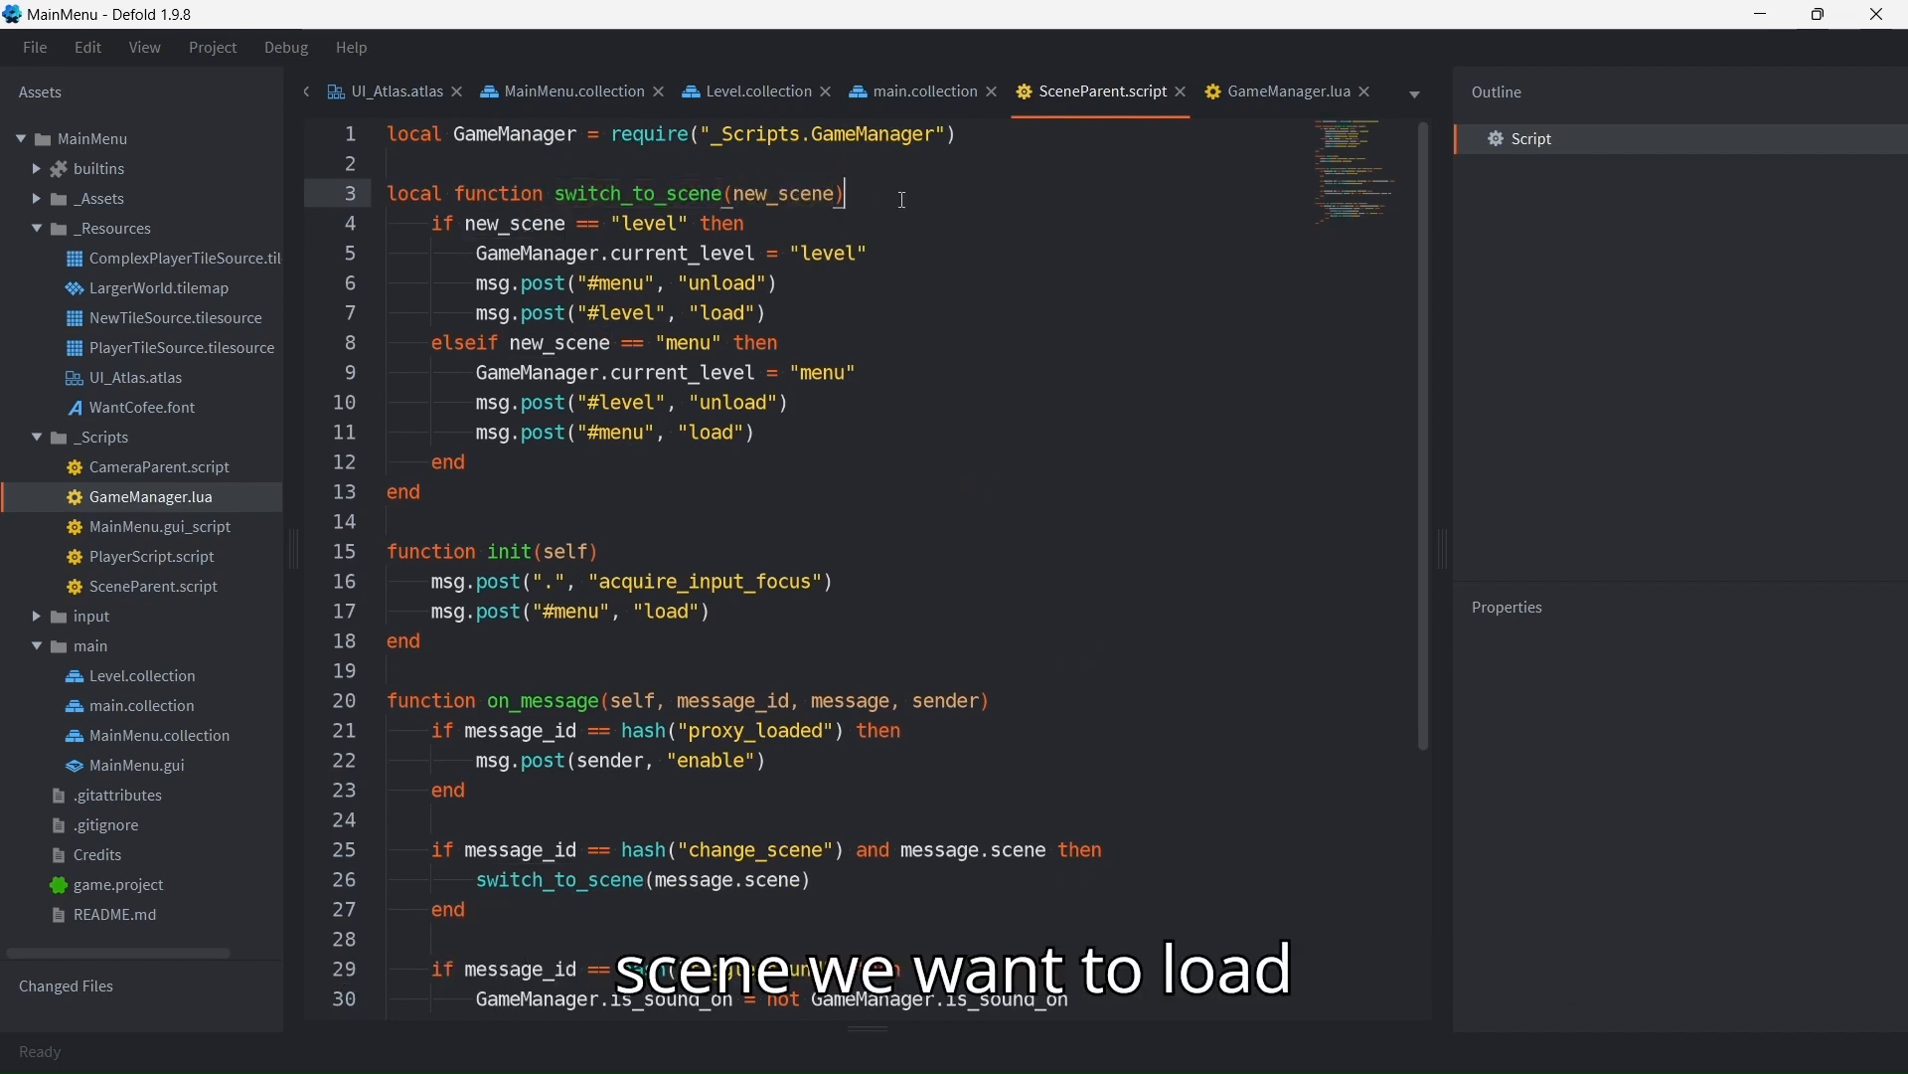
# Step: Examine the level and menu branches of switch_to_scene with their proxy unload and load messages
pyautogui.moveTo(432, 222); pyautogui.dragTo(693, 221)
pyautogui.moveTo(778, 283); pyautogui.dragTo(477, 284)
pyautogui.moveTo(772, 313); pyautogui.dragTo(478, 316)
pyautogui.moveTo(780, 343); pyautogui.dragTo(431, 345)
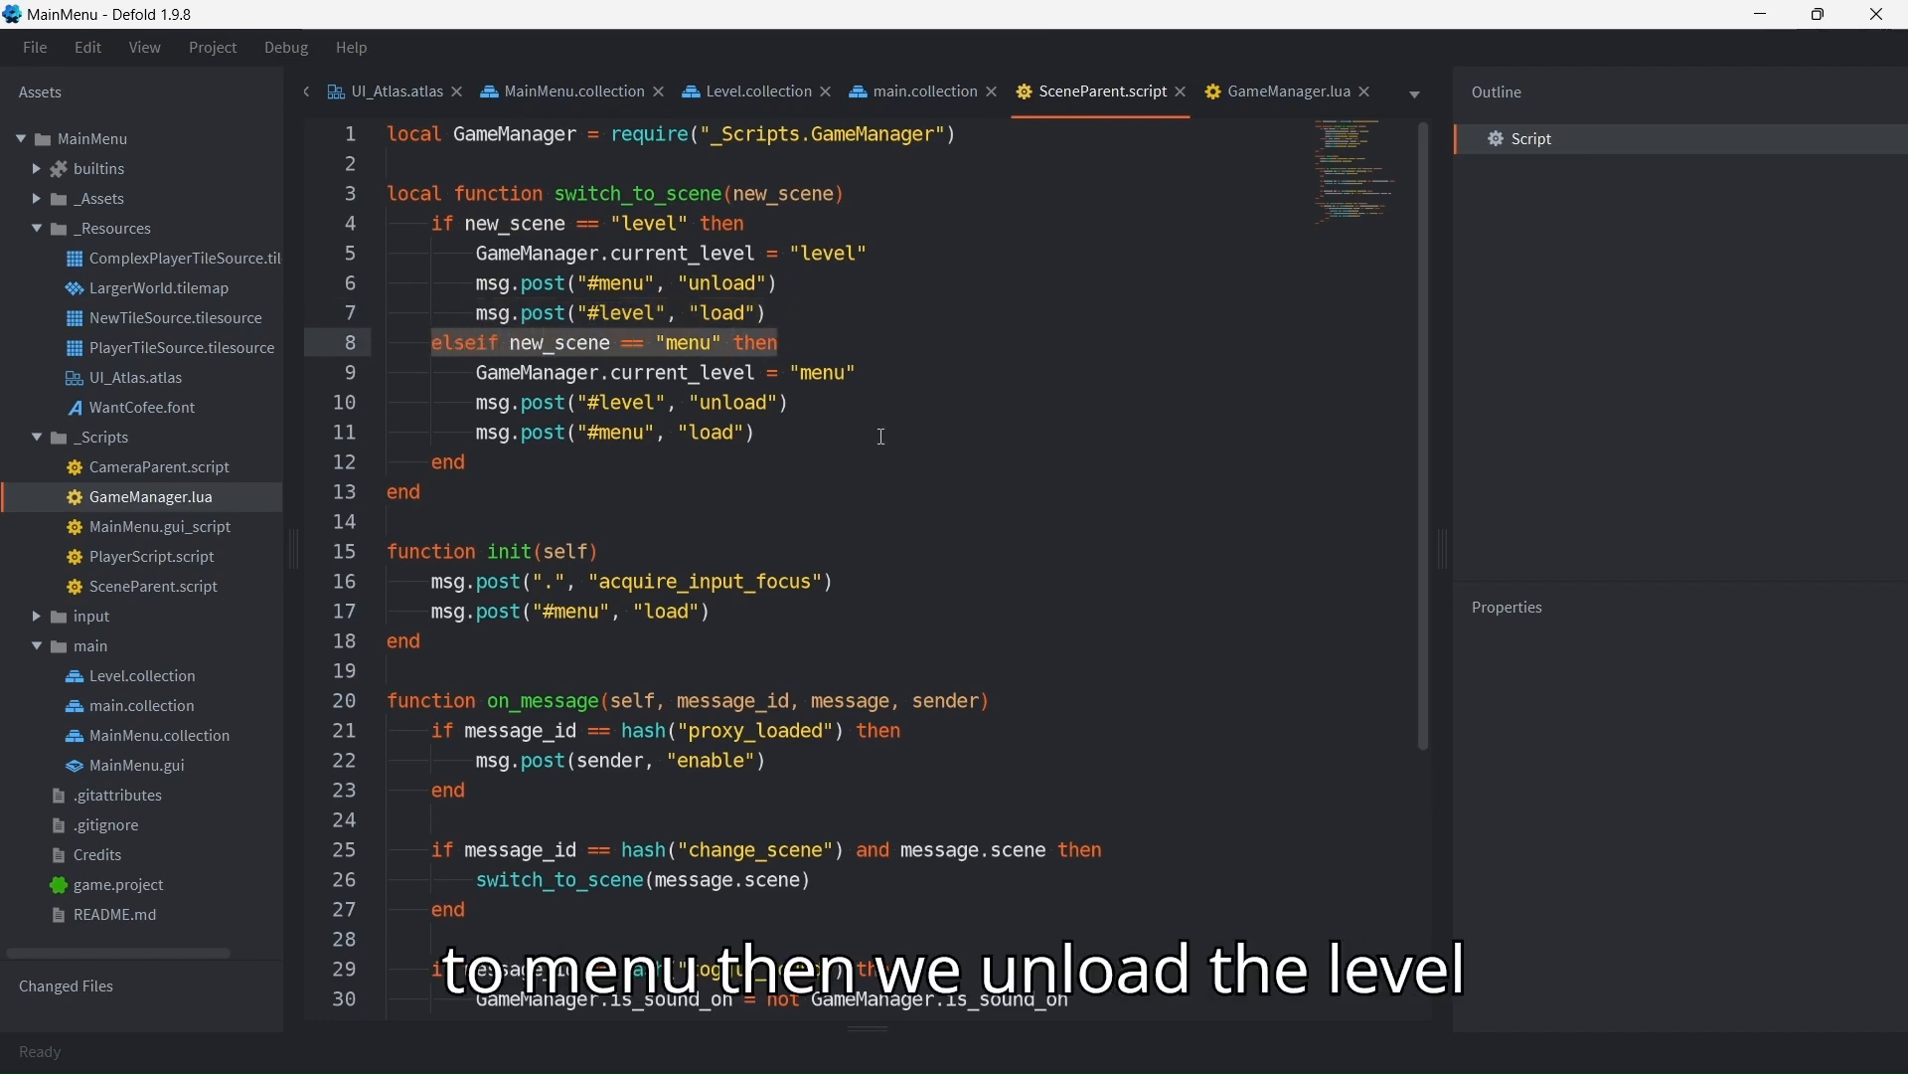
pyautogui.moveTo(790, 403); pyautogui.dragTo(474, 398)
pyautogui.moveTo(756, 432); pyautogui.dragTo(478, 434)
# Step: Assign new_scene to GameManager.current_level in both branches of switch_to_scene, and review the whole function
pyautogui.moveTo(476, 254); pyautogui.dragTo(888, 263)
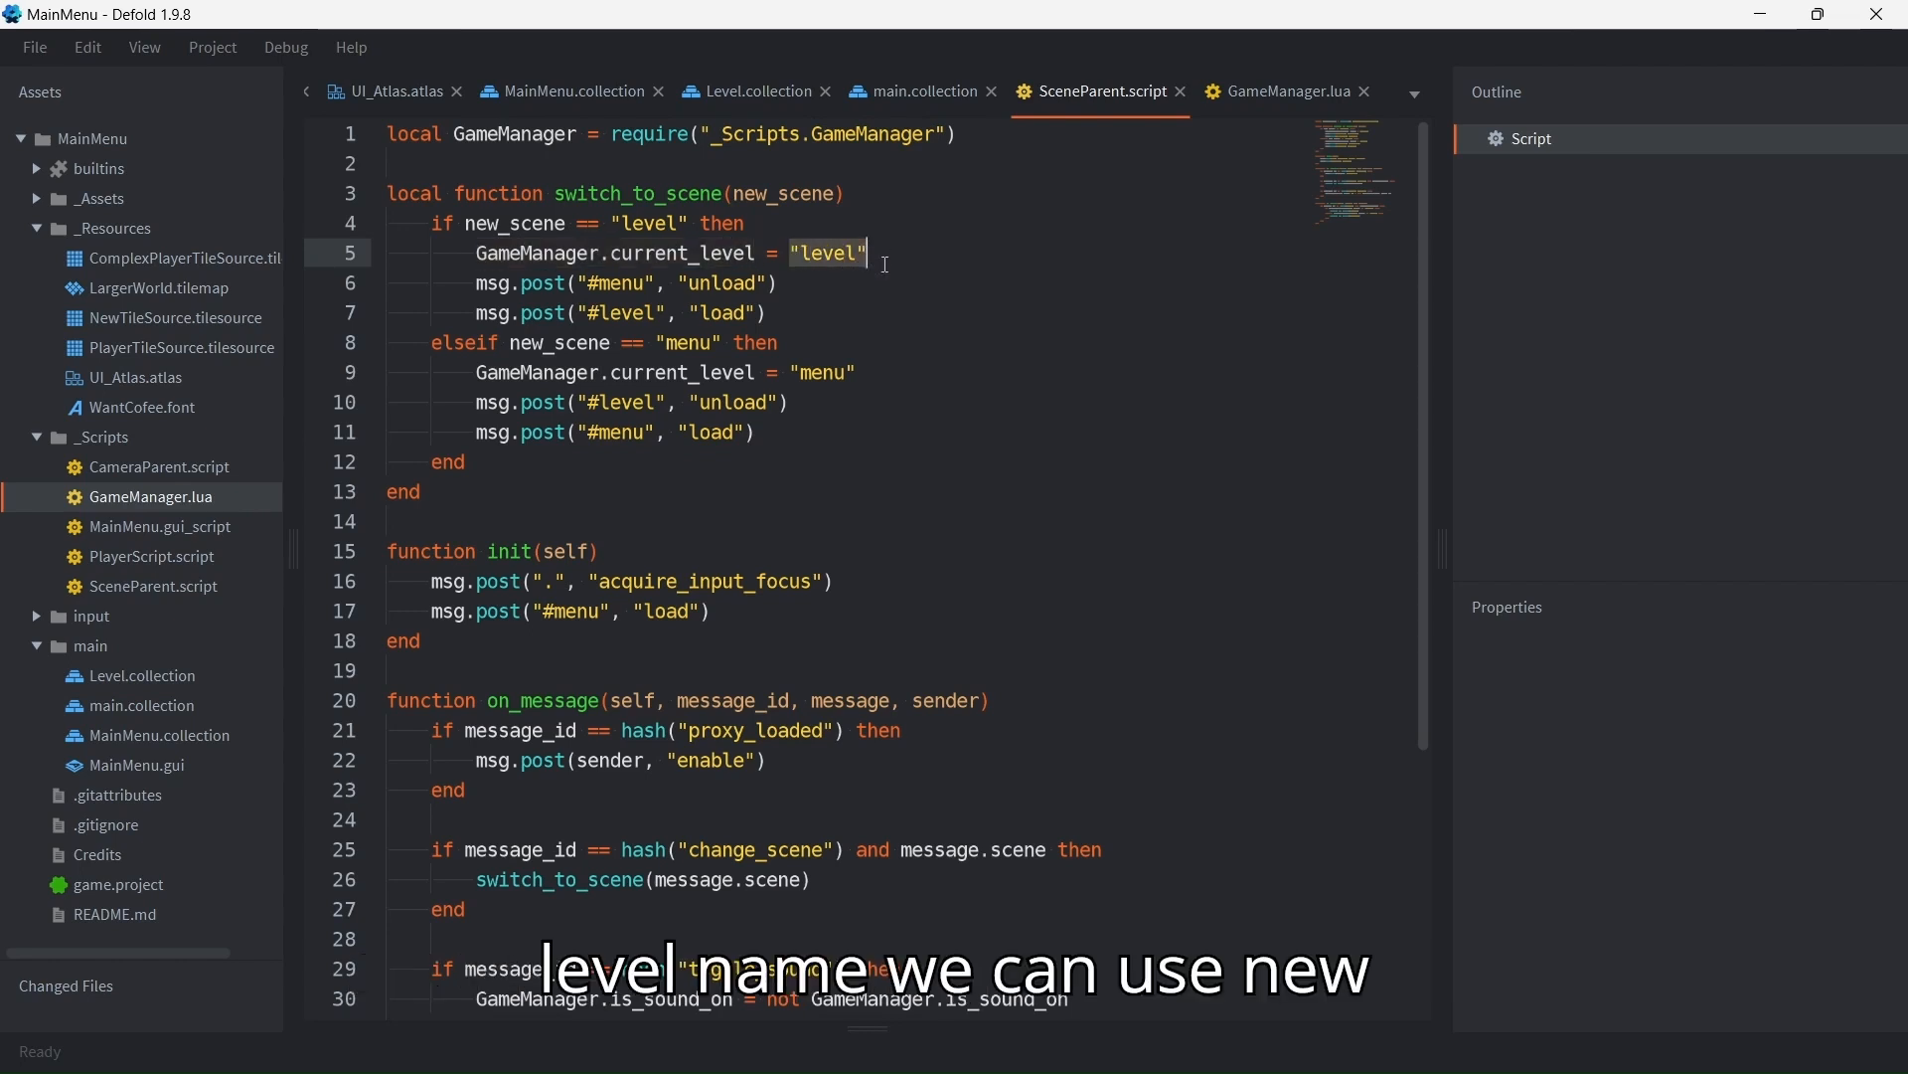
pyautogui.write('new_scene')
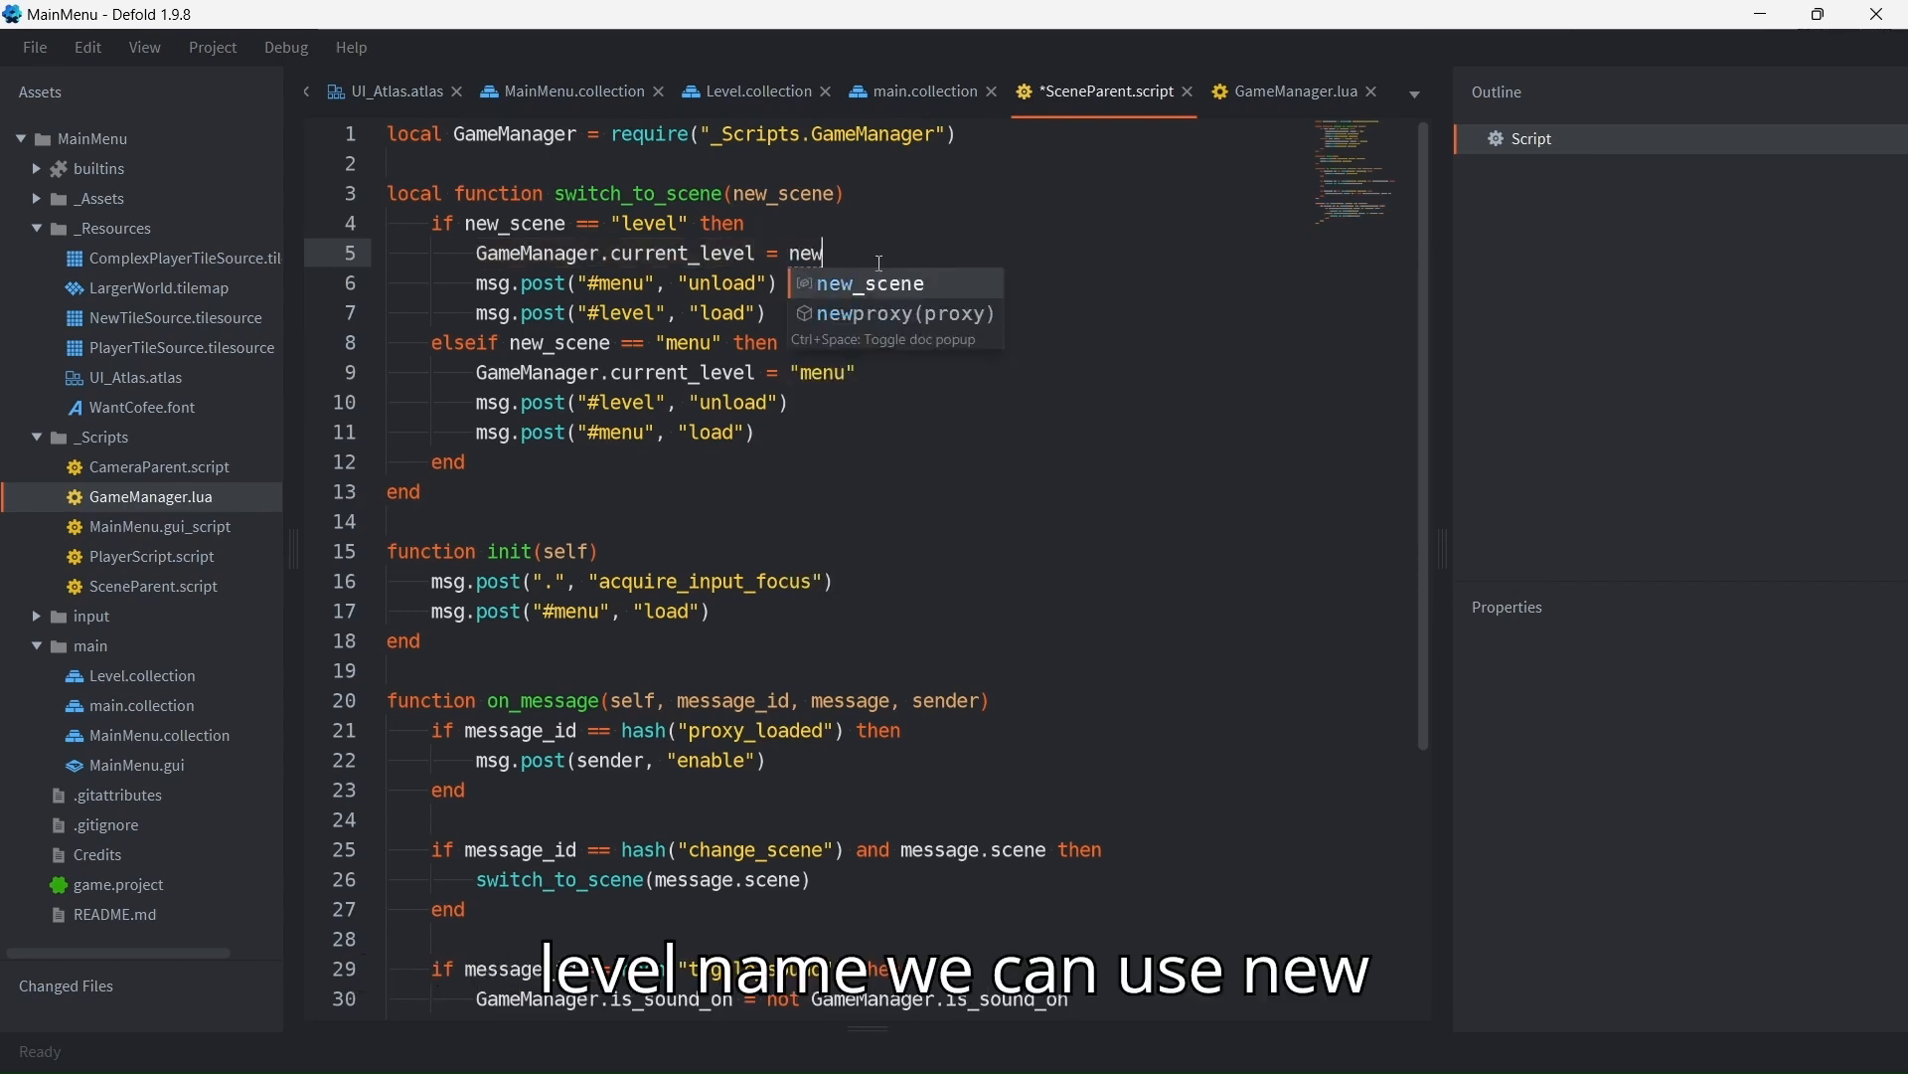
pyautogui.moveTo(857, 373); pyautogui.dragTo(793, 374)
pyautogui.hotkey('ctrl', 'v')
pyautogui.click(899, 389)
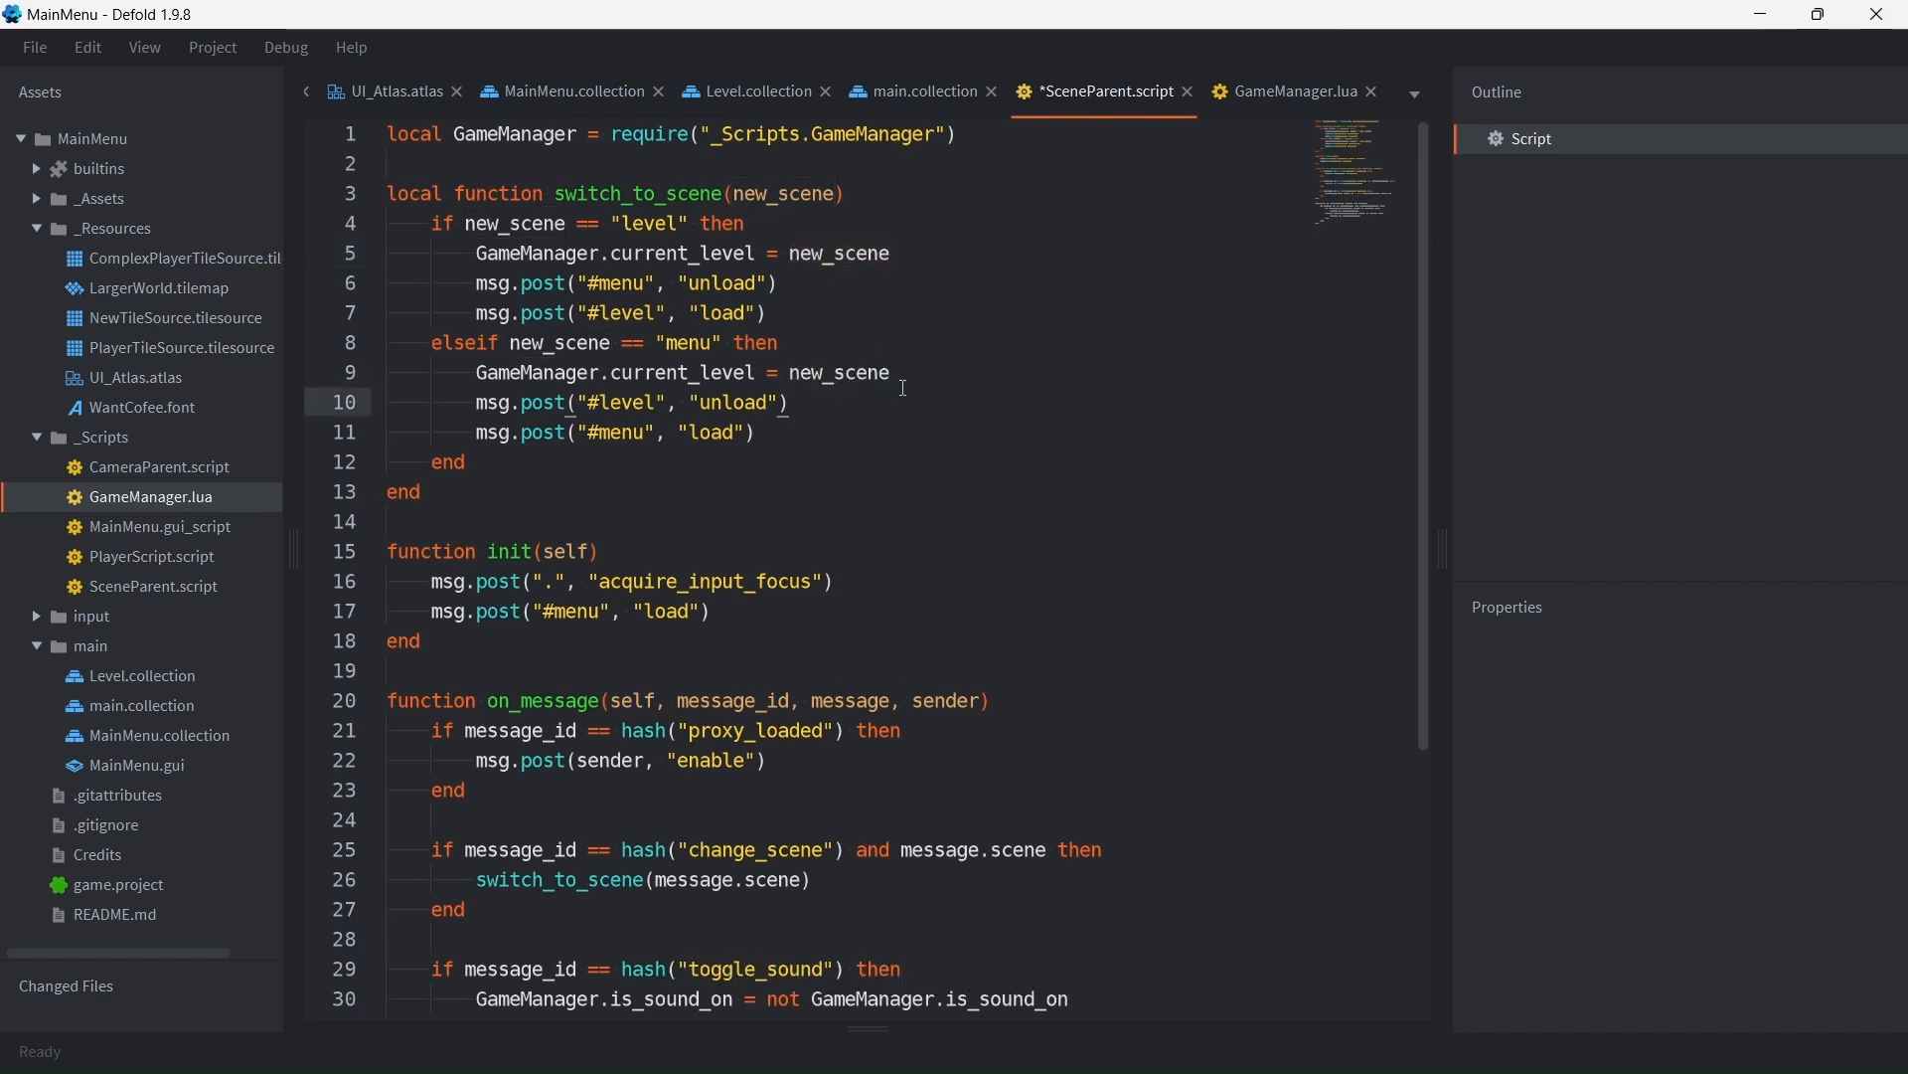
pyautogui.moveTo(352, 522); pyautogui.dragTo(356, 194)
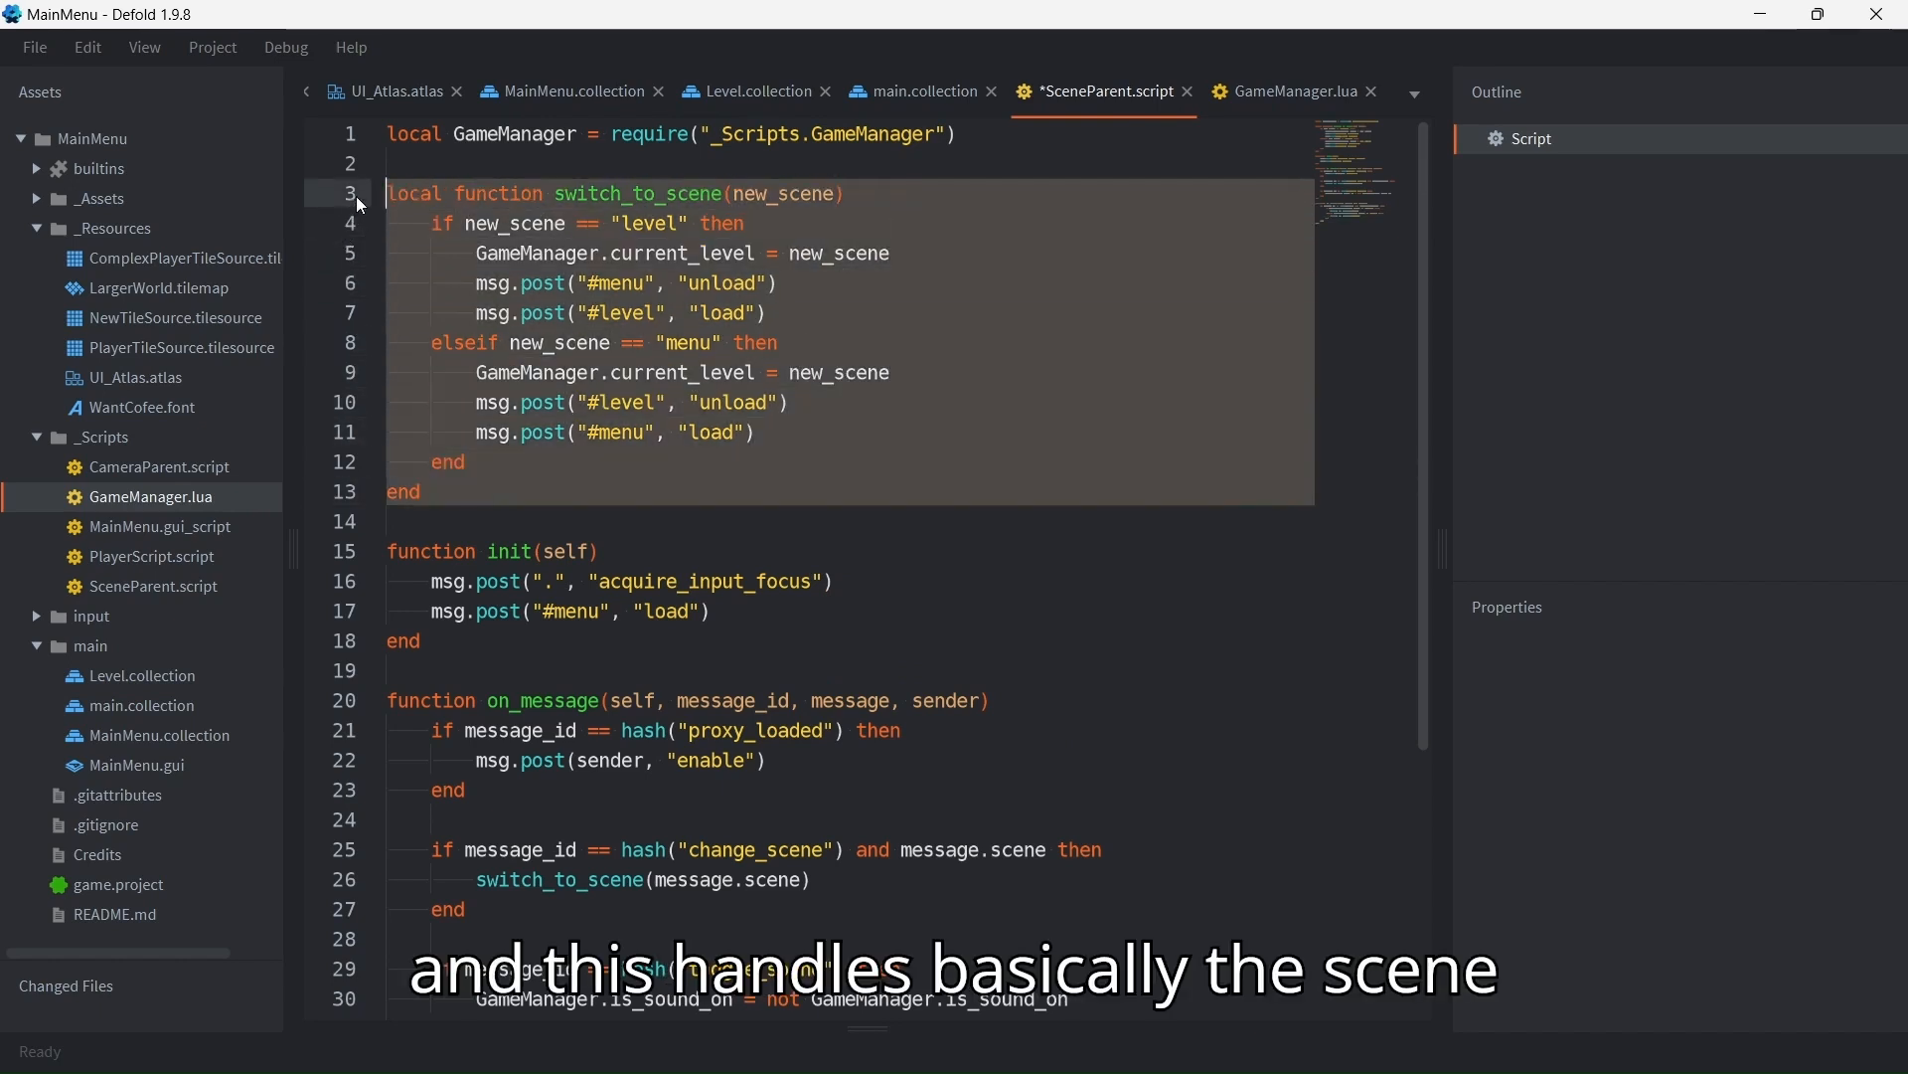
pyautogui.click(988, 453)
# Step: Examine the toggle_sound check in on_message and the Tab handling in on_input of SceneParent.script
pyautogui.scroll(-5, 588, 895)
pyautogui.click(516, 649)
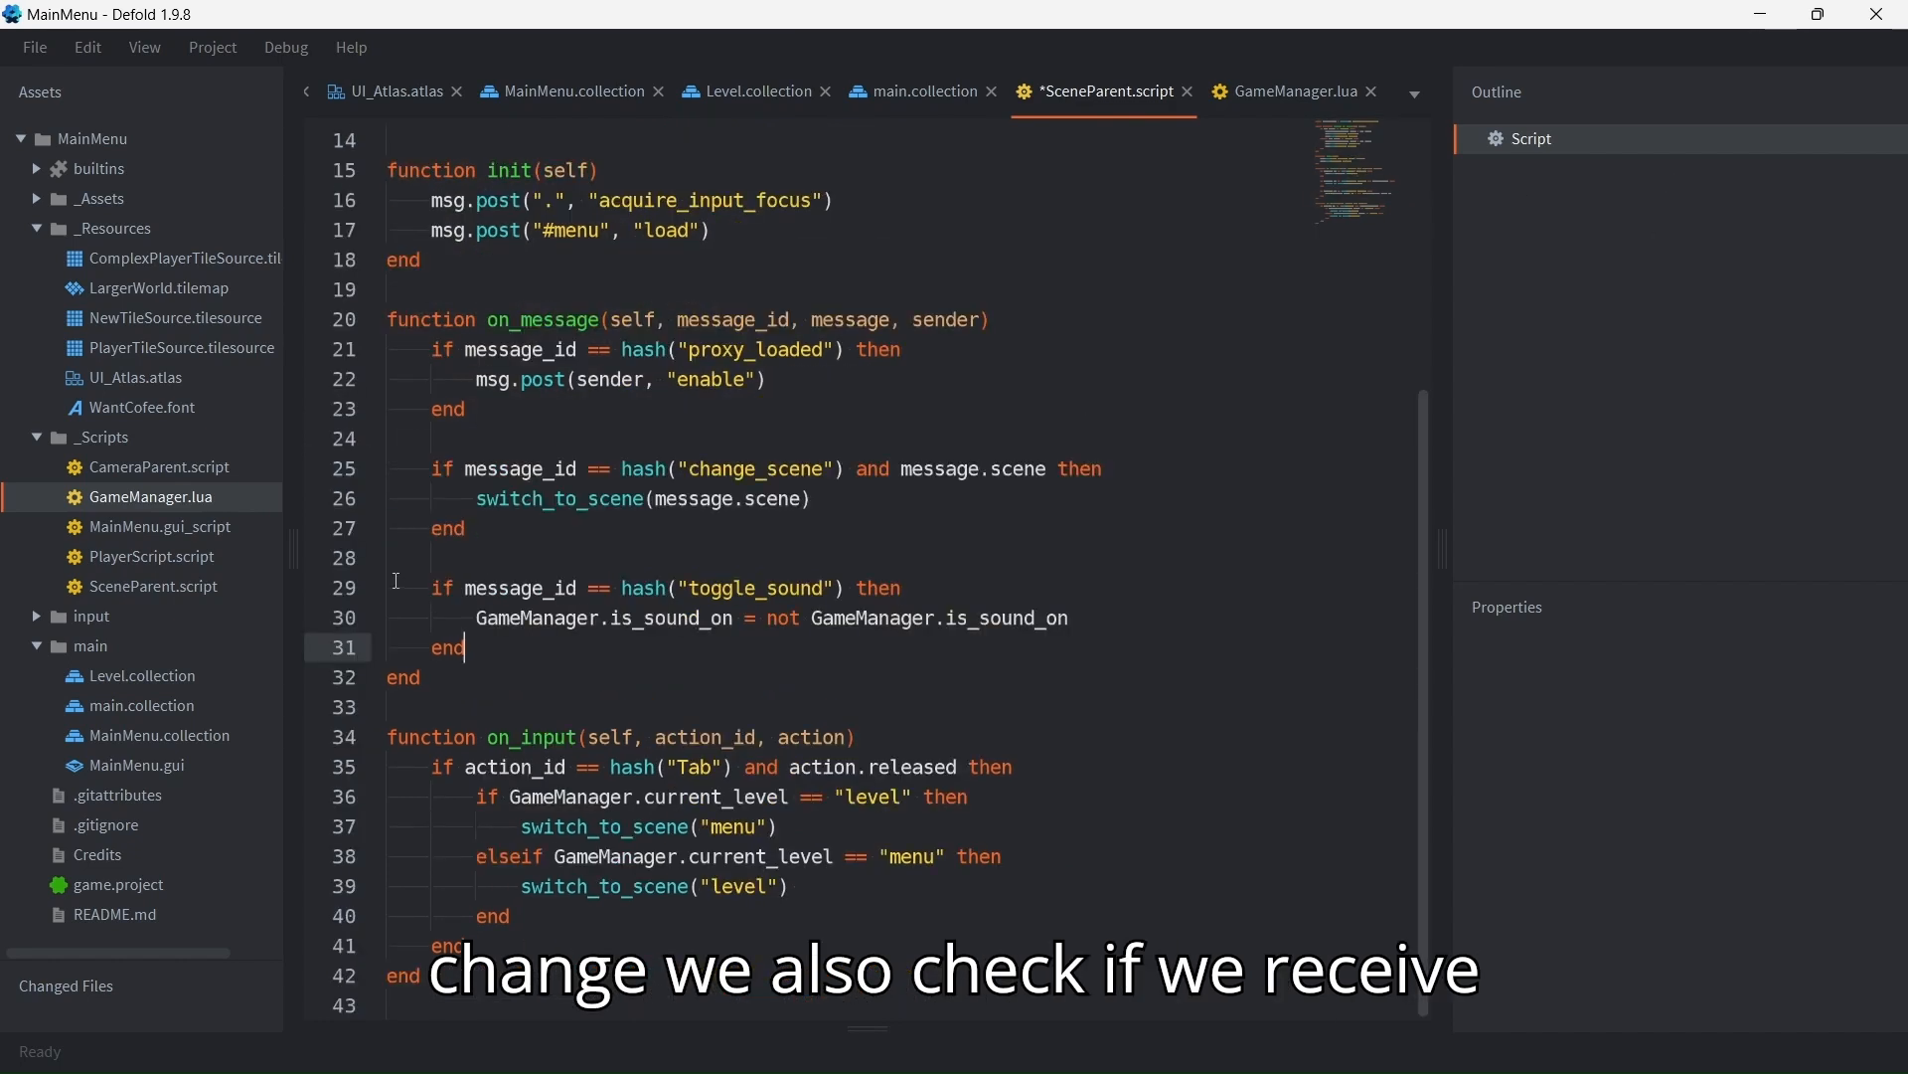
pyautogui.moveTo(428, 588); pyautogui.dragTo(857, 588)
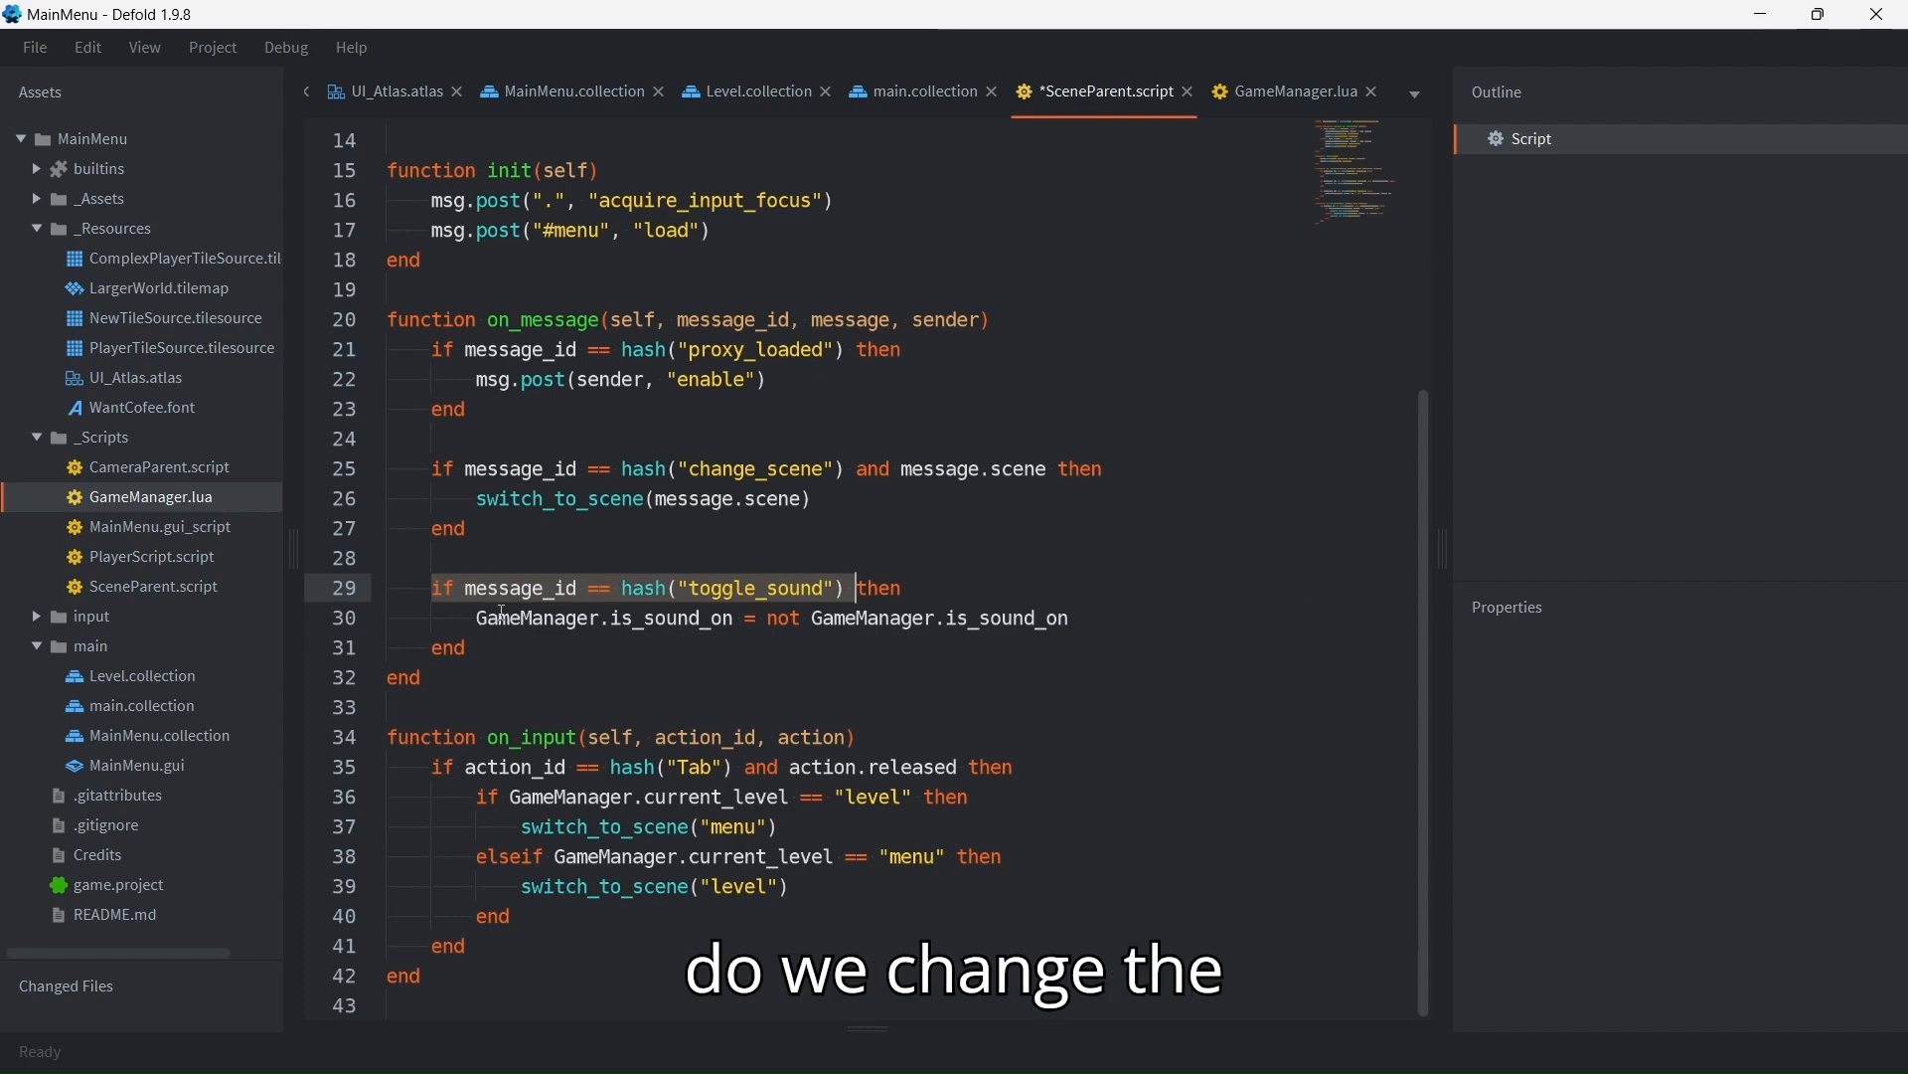
pyautogui.moveTo(476, 618); pyautogui.dragTo(1110, 632)
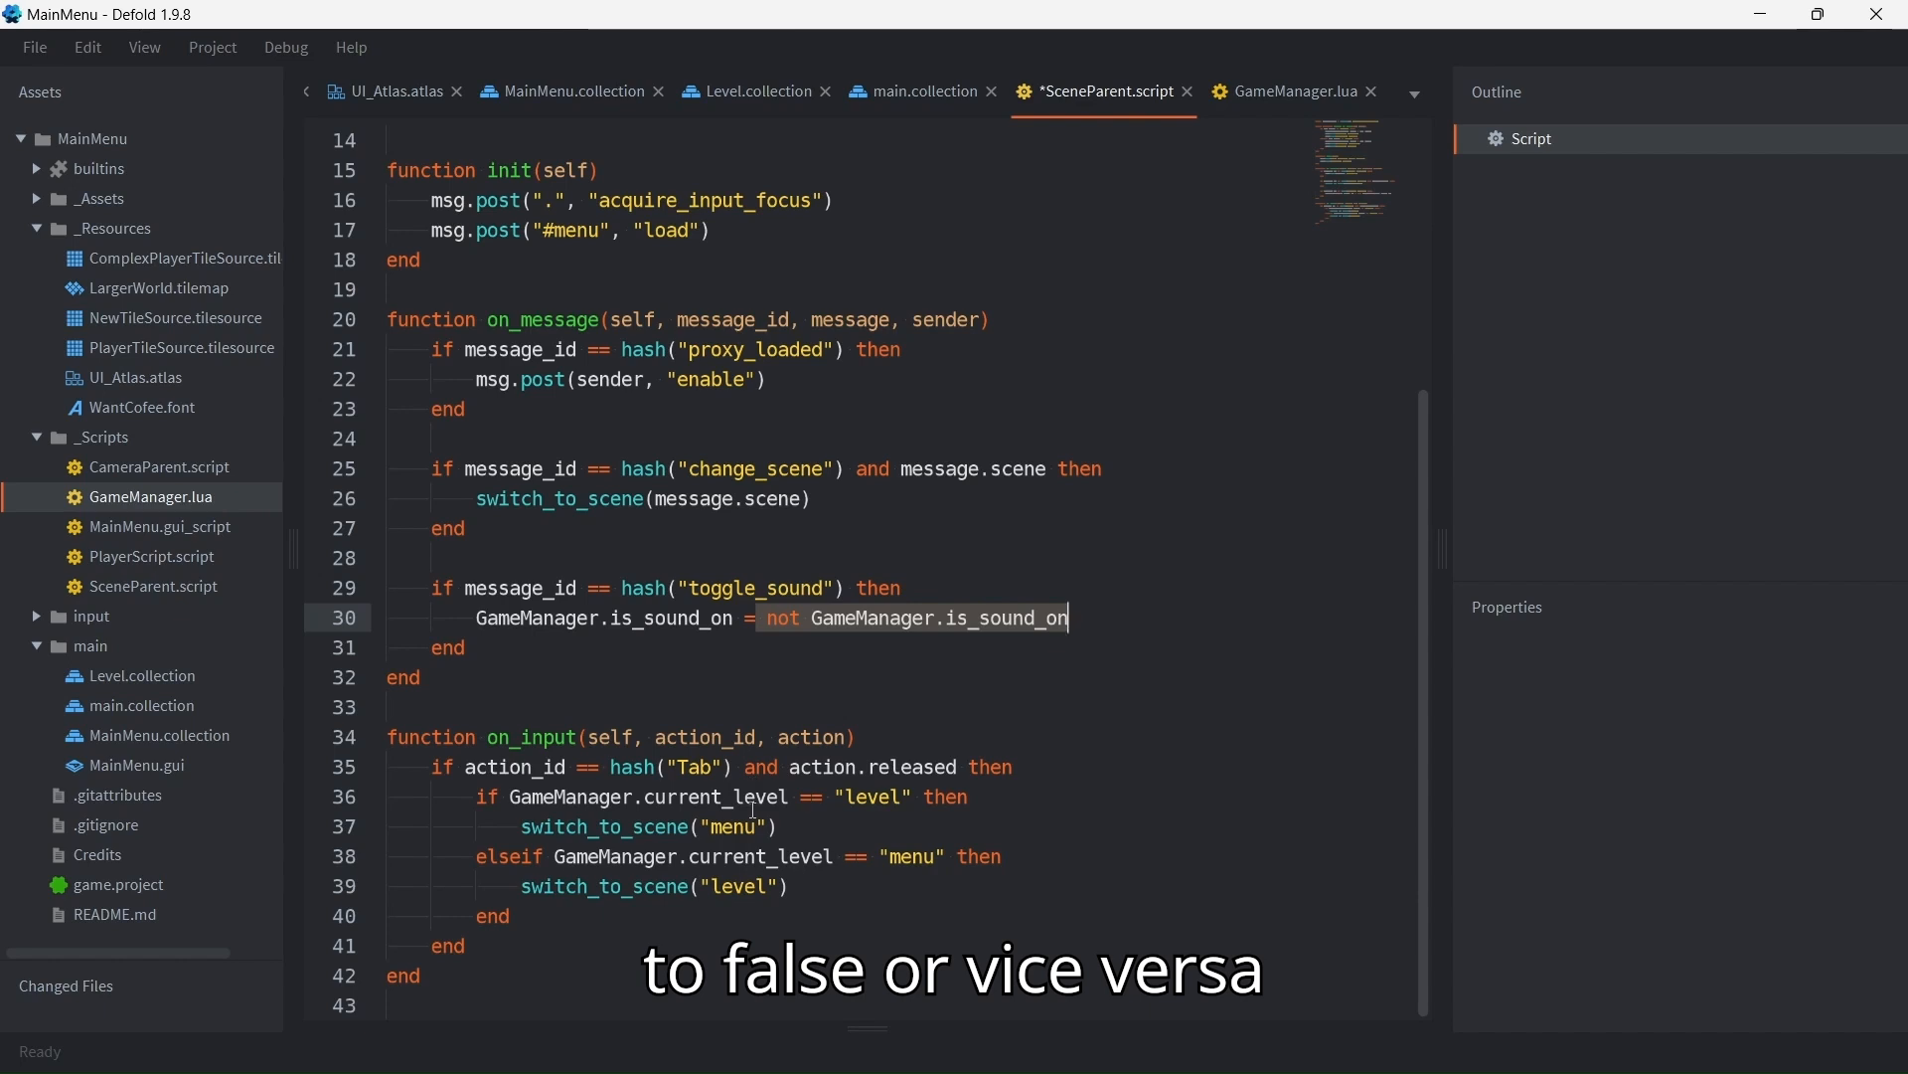
pyautogui.moveTo(432, 767); pyautogui.dragTo(512, 941)
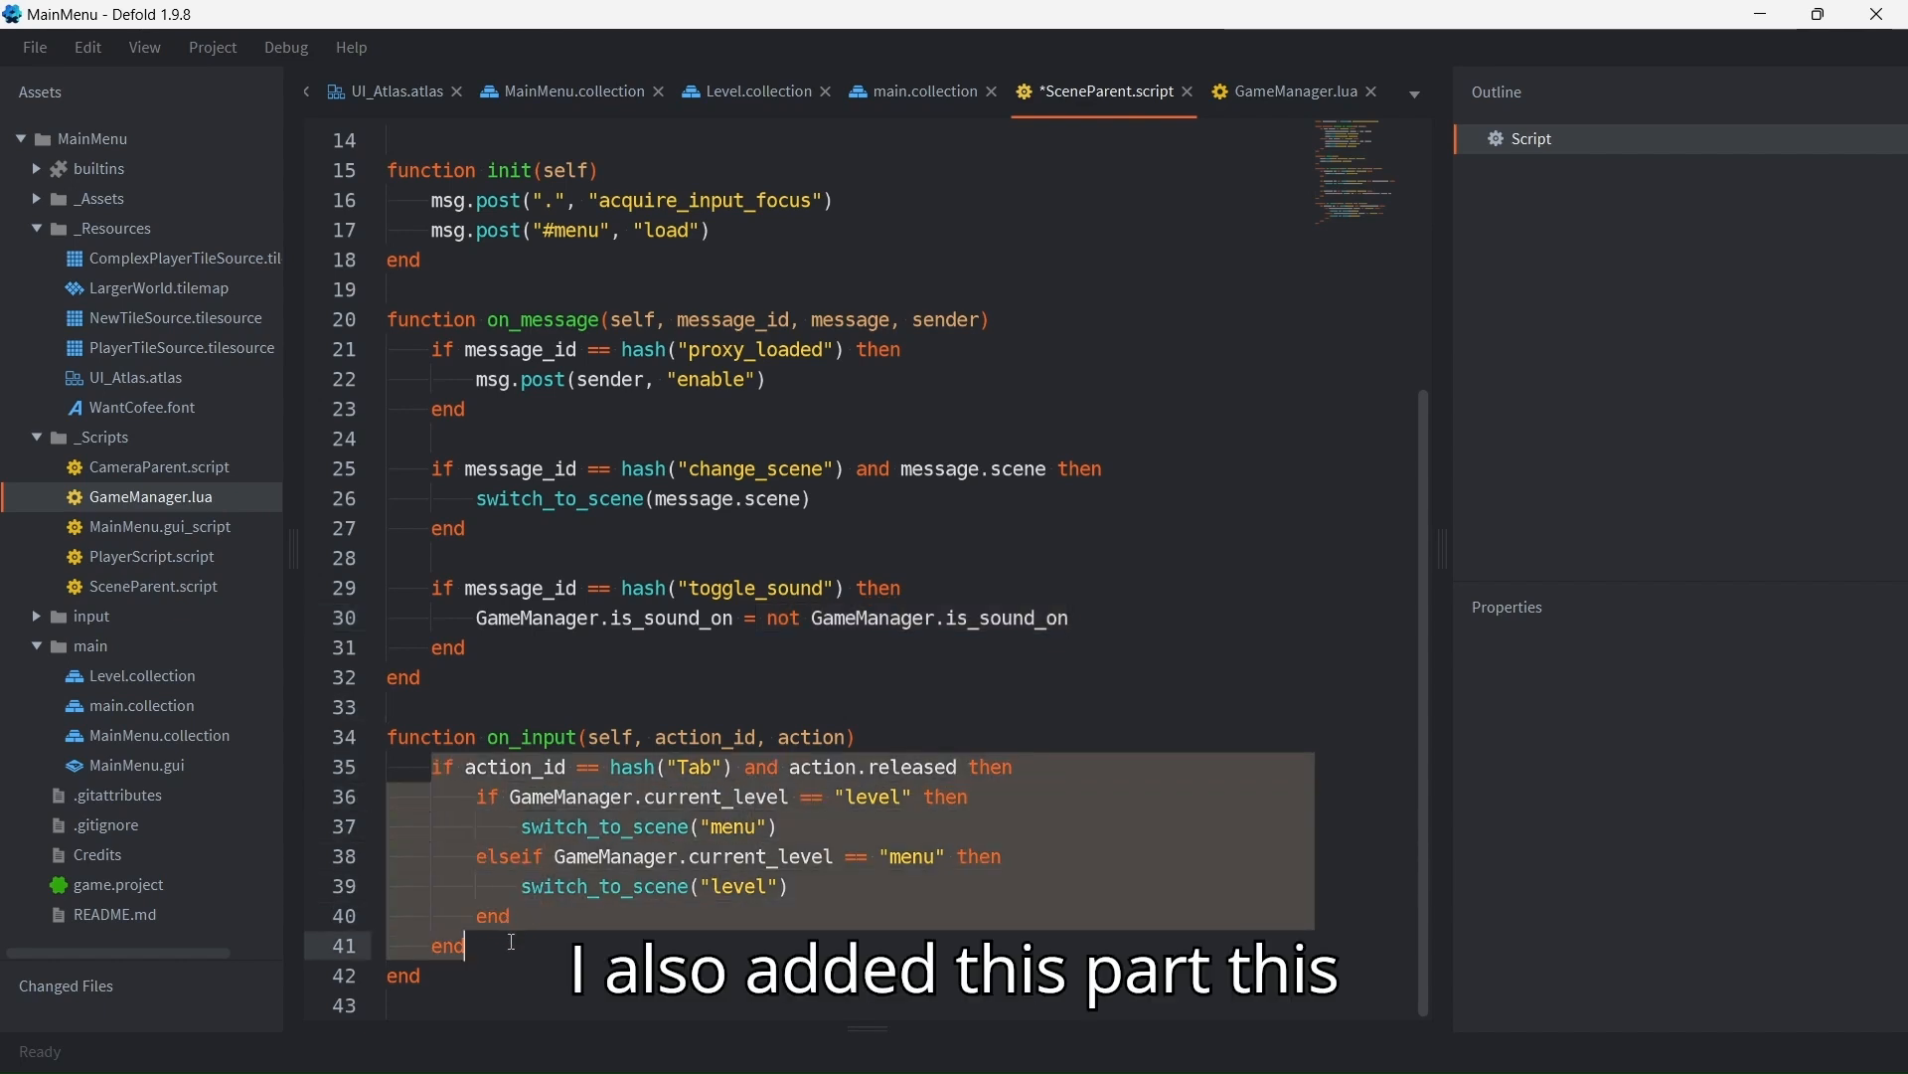
pyautogui.click(537, 942)
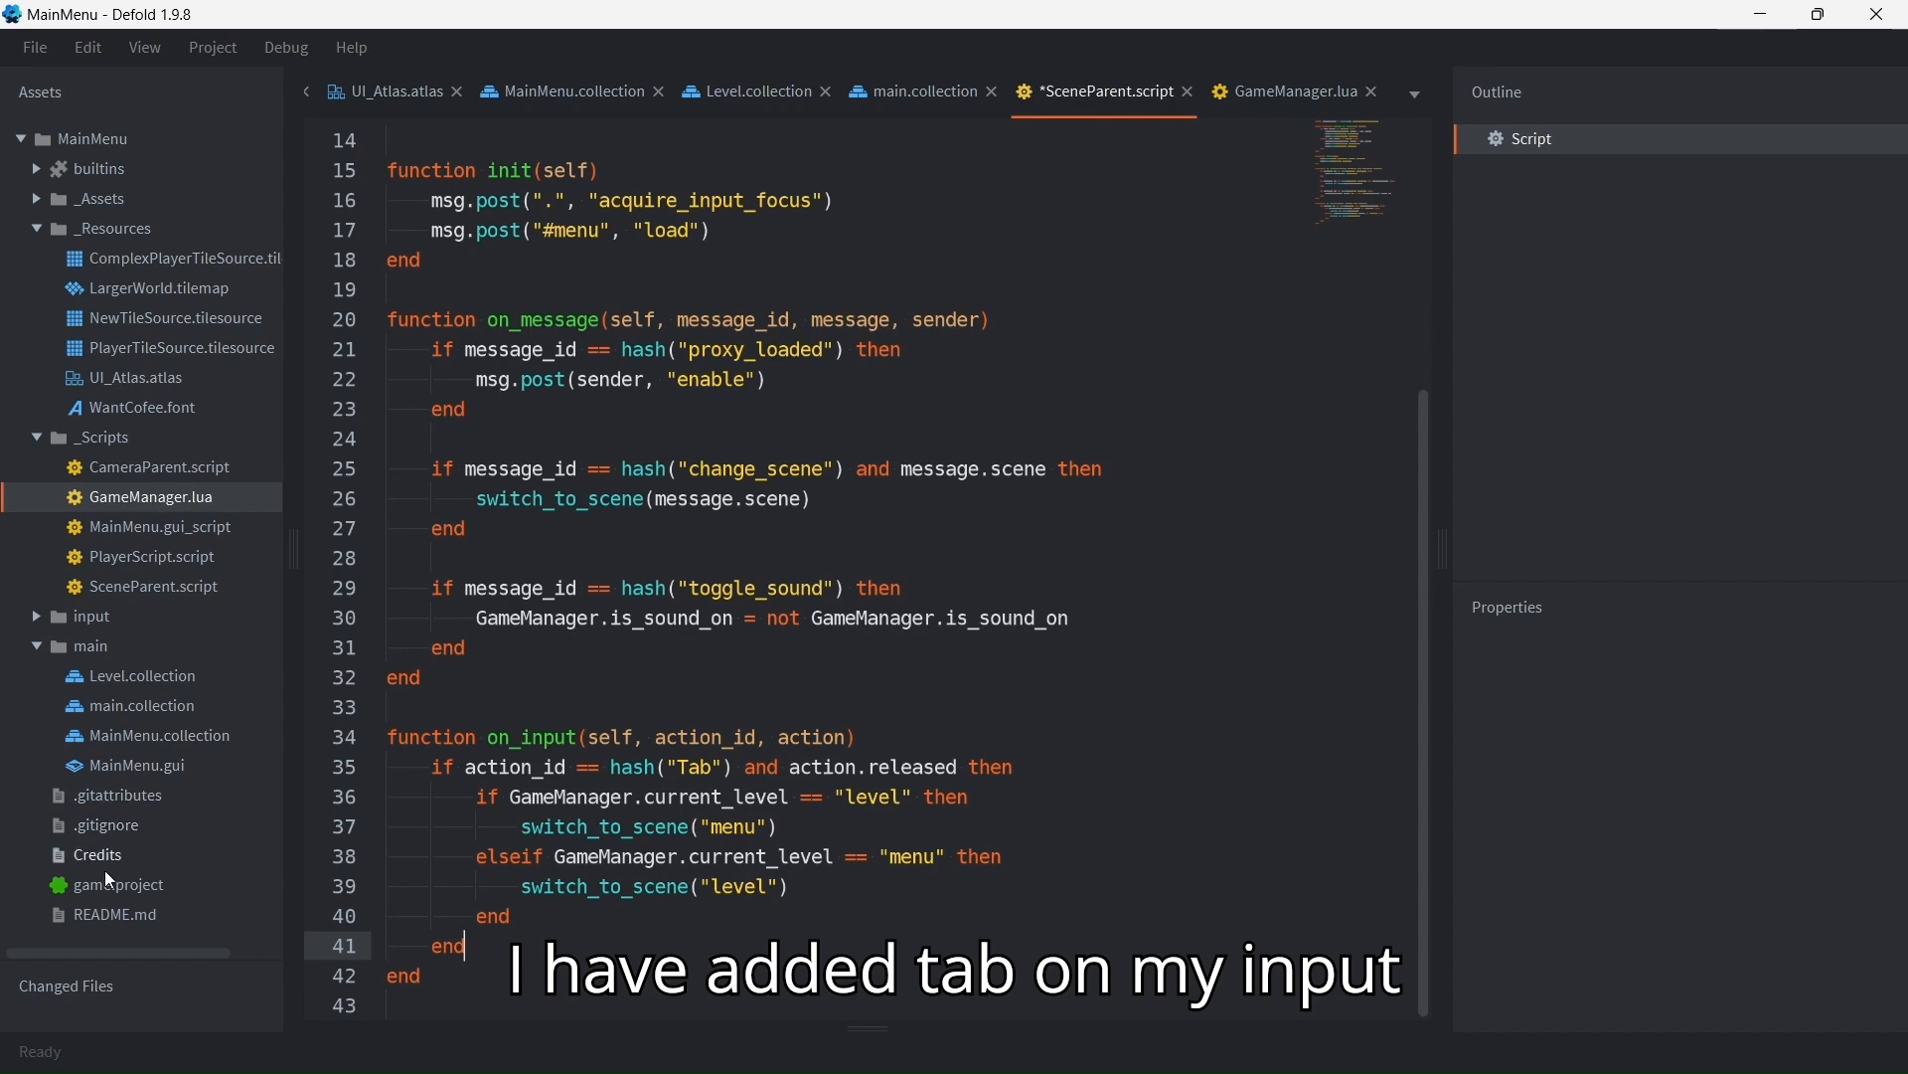
# Step: Open game.input_binding from the input folder to check the Tab key trigger, and close it
pyautogui.click(36, 617)
pyautogui.doubleClick(78, 649)
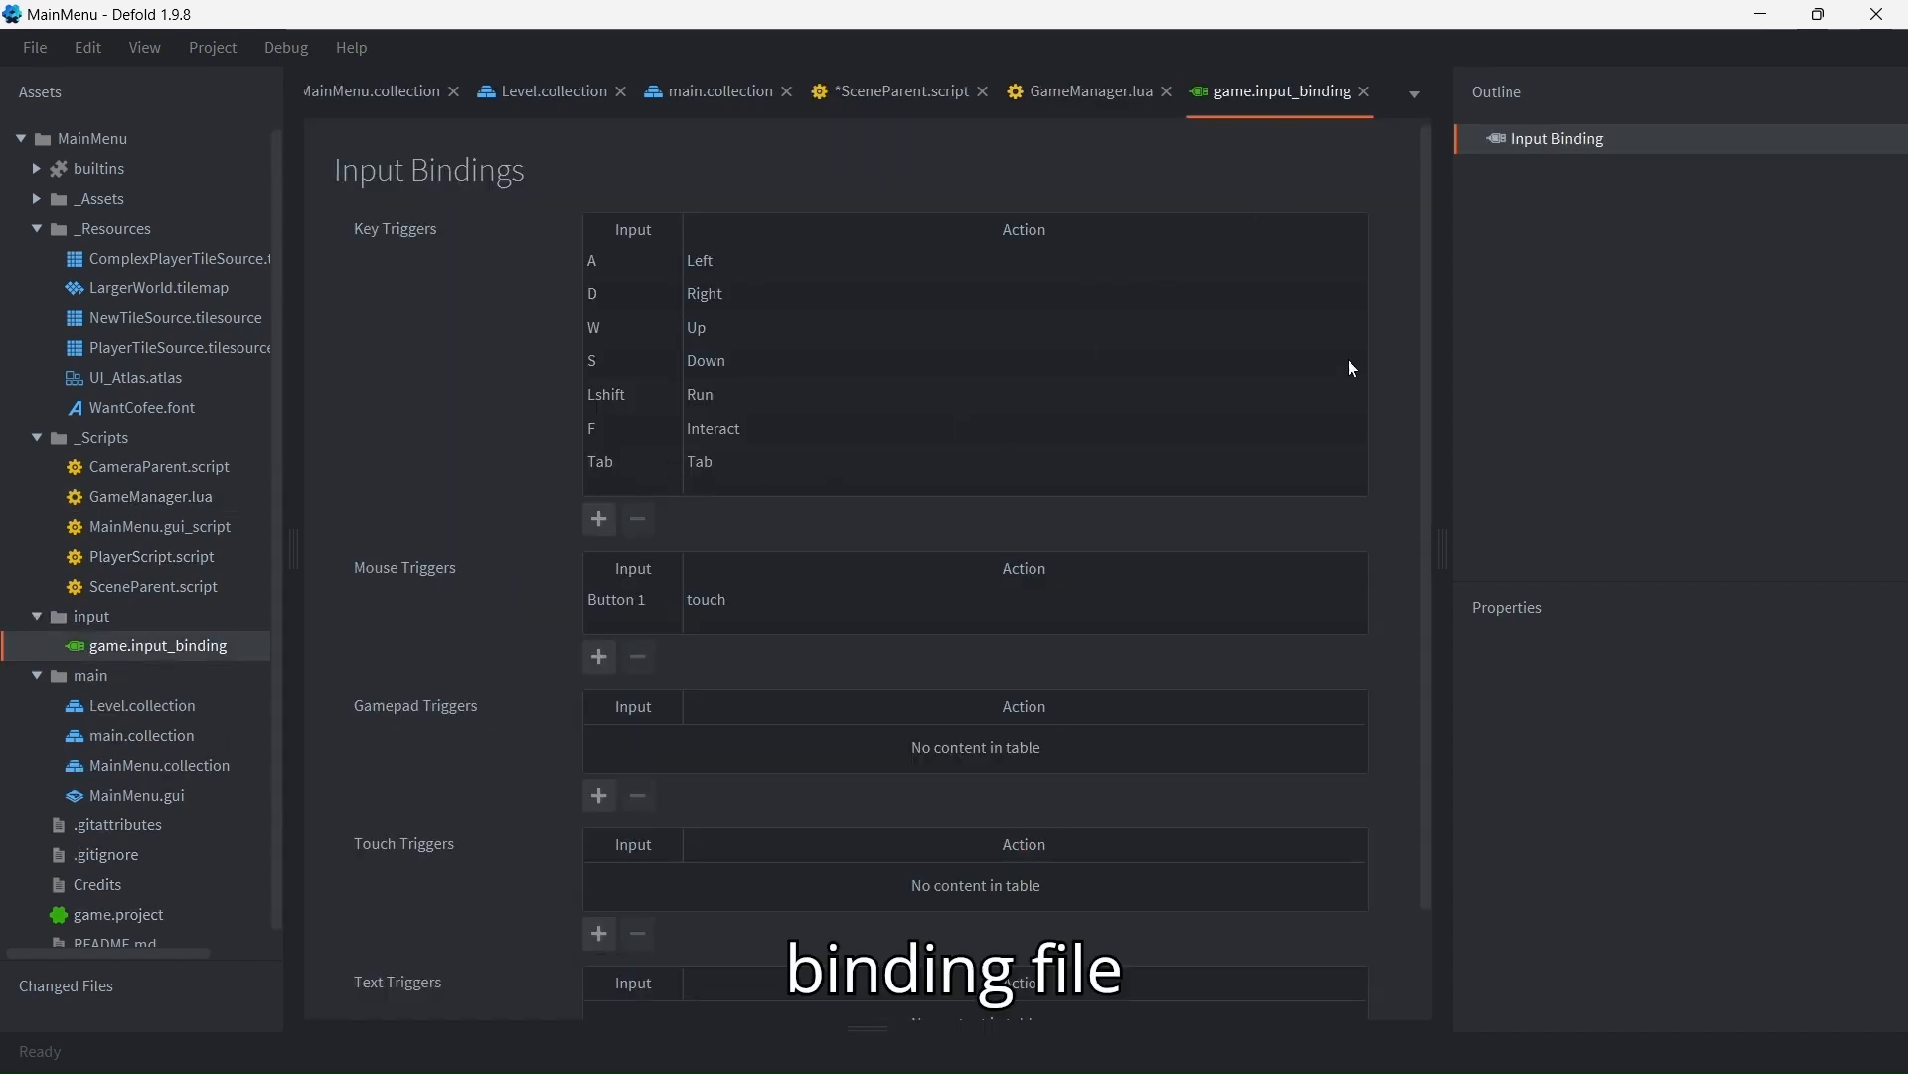
pyautogui.click(1364, 91)
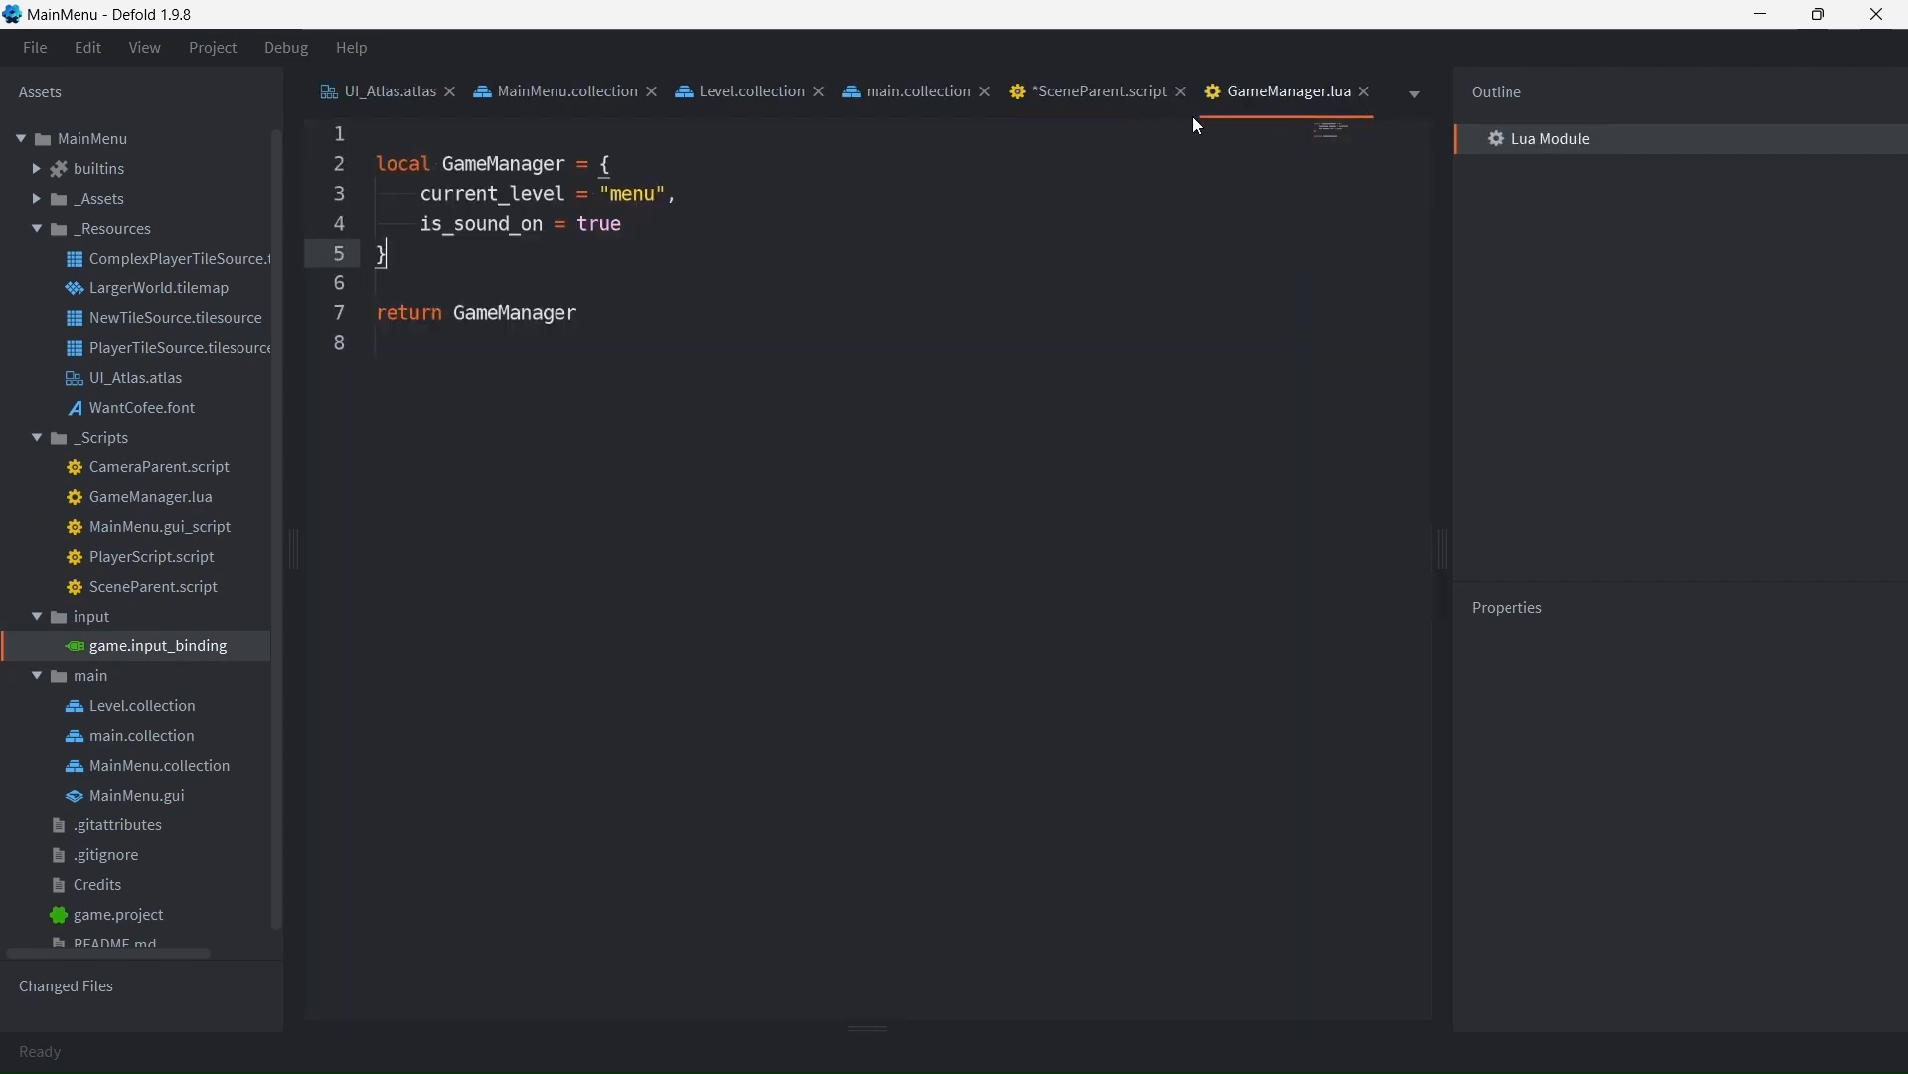
# Step: Delete the elseif branch for the "menu" level, with its switch_to_scene("level") call, from on_input in SceneParent.script
pyautogui.click(1095, 90)
pyautogui.click(973, 818)
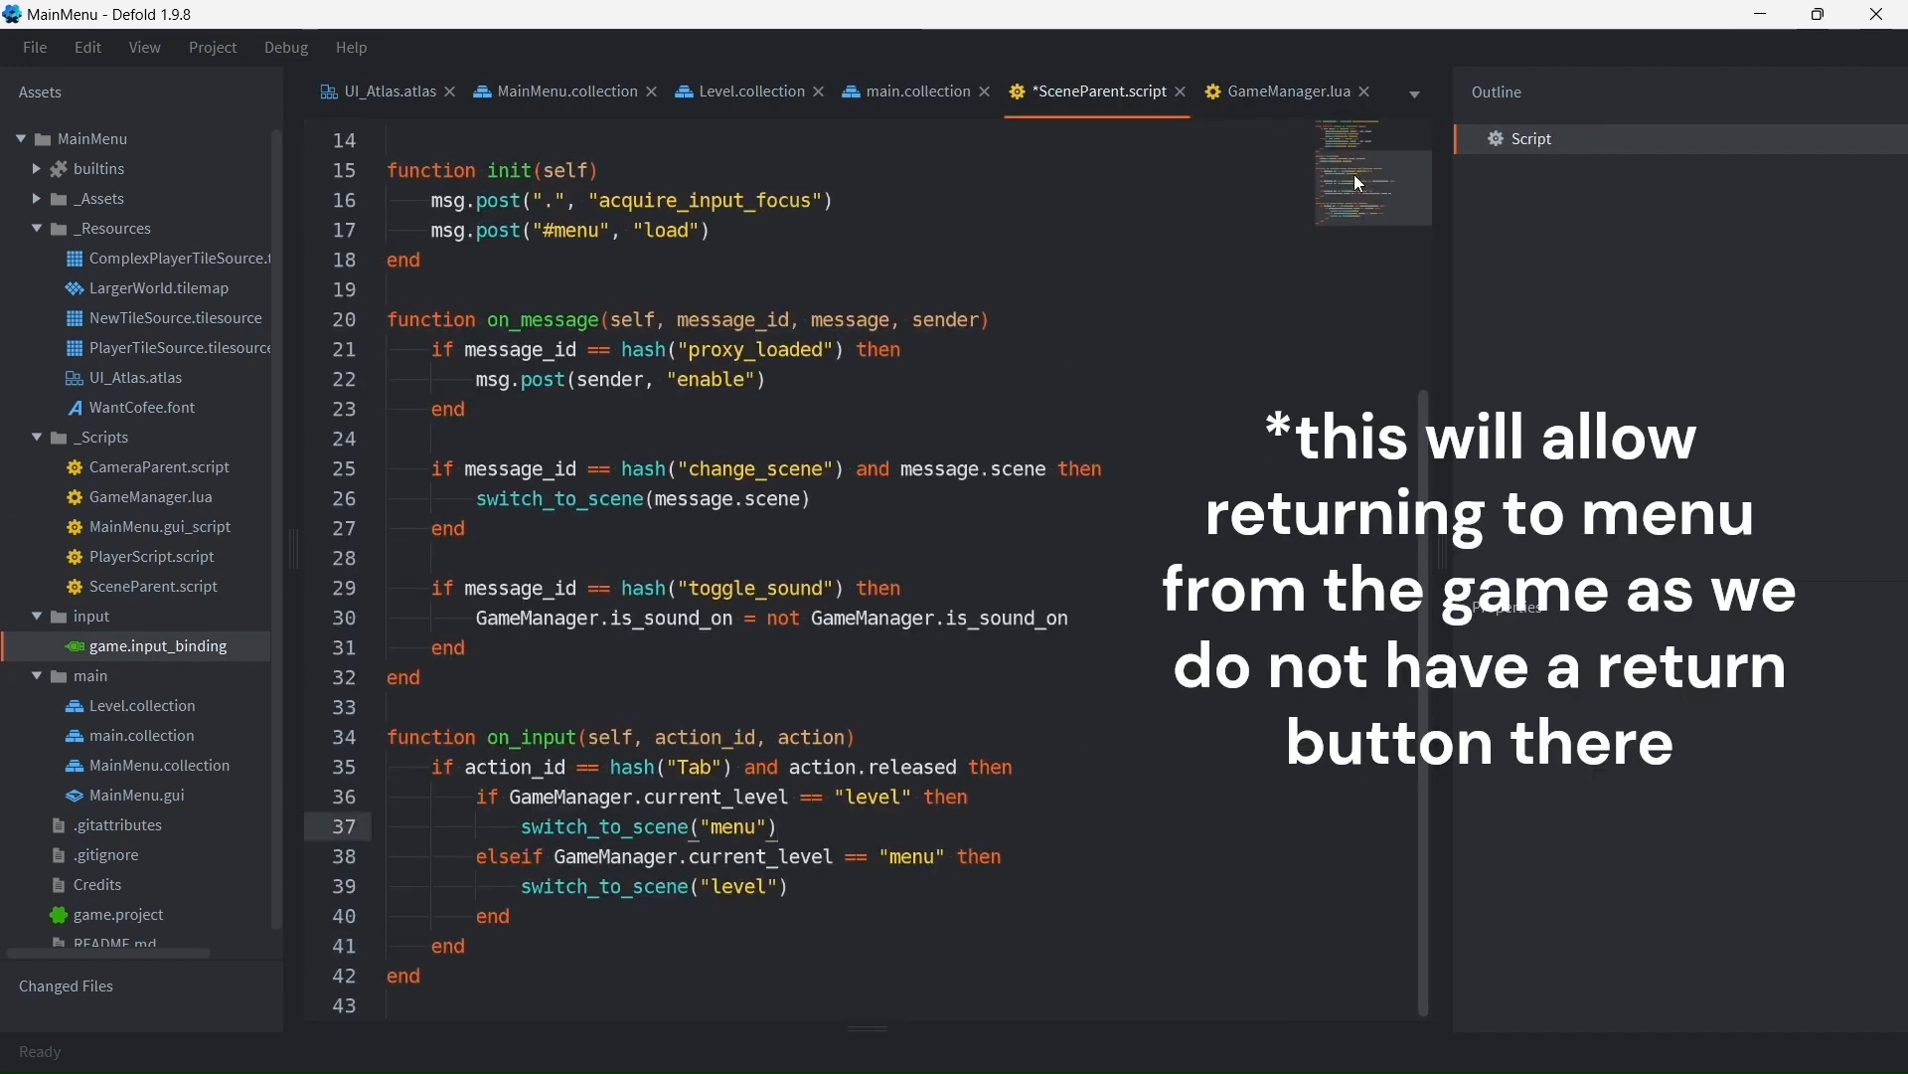
pyautogui.click(865, 907)
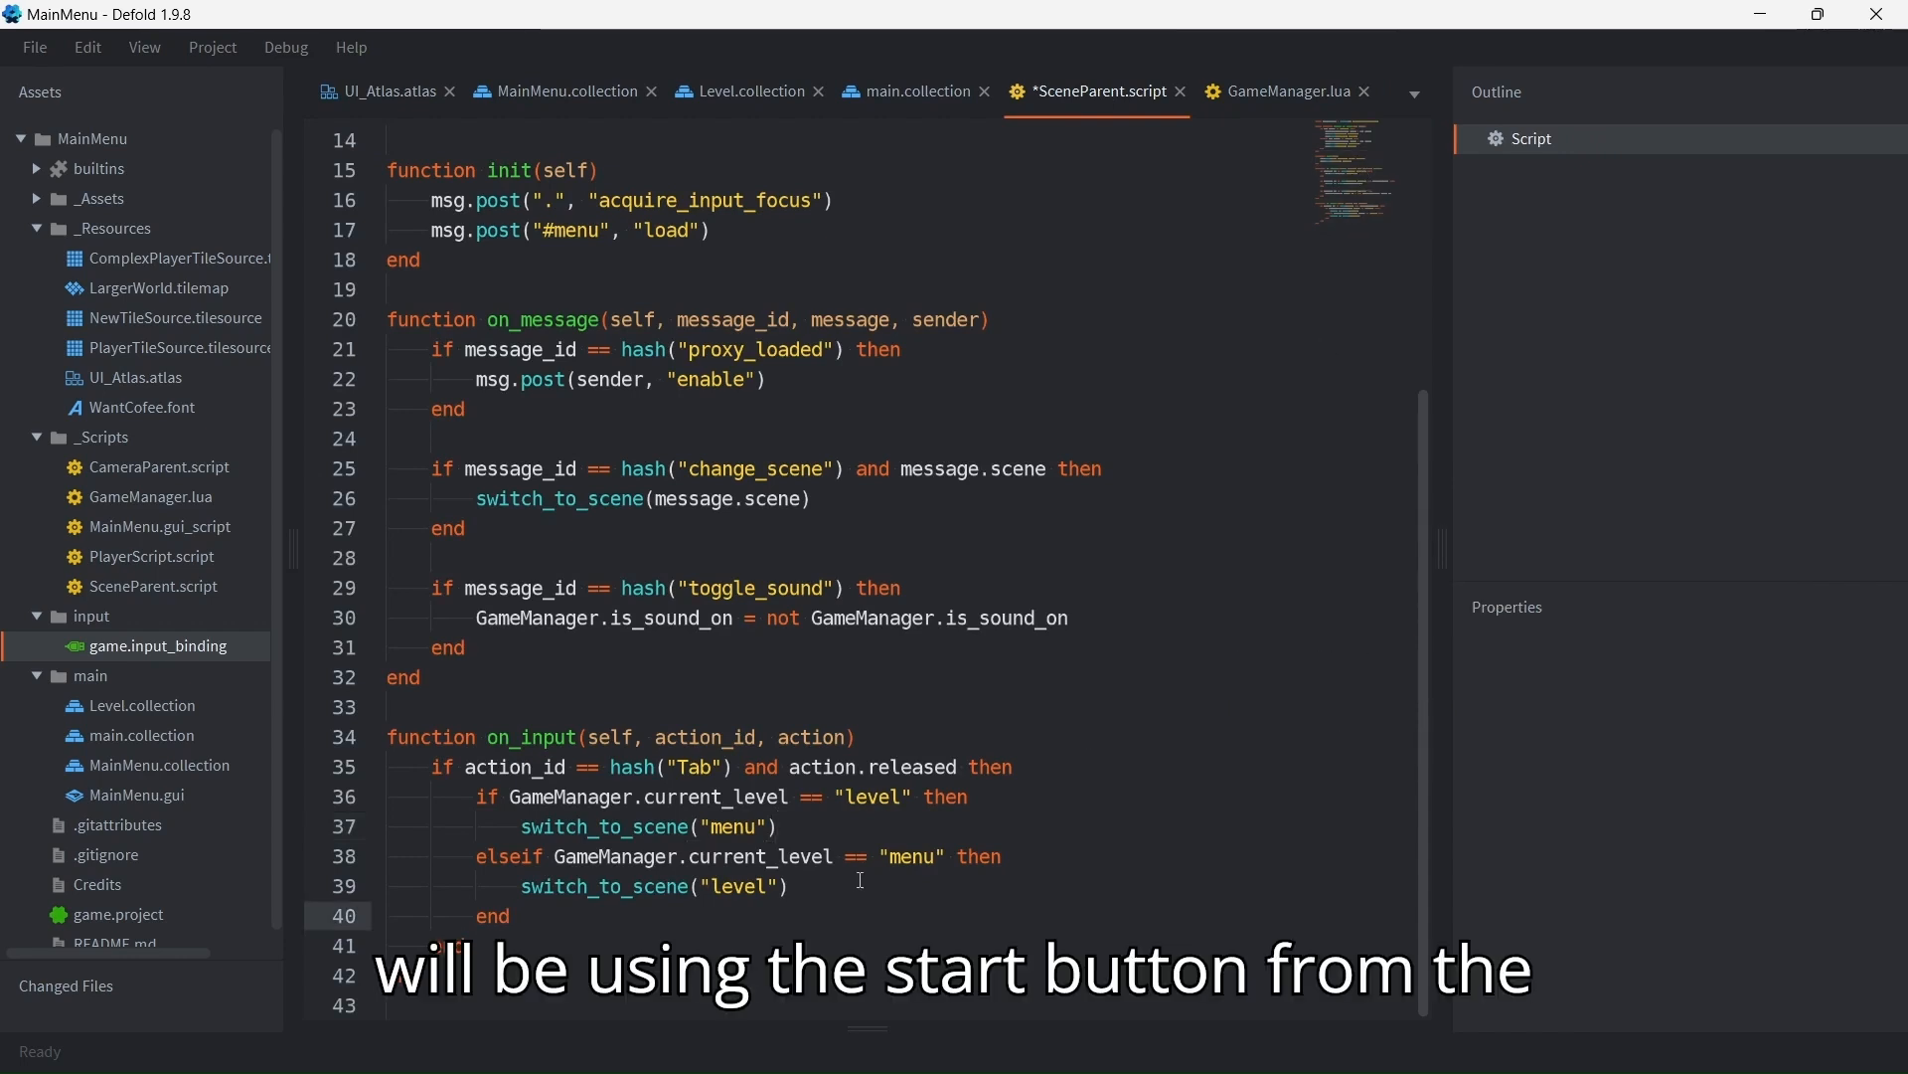
pyautogui.moveTo(790, 887); pyautogui.dragTo(360, 857)
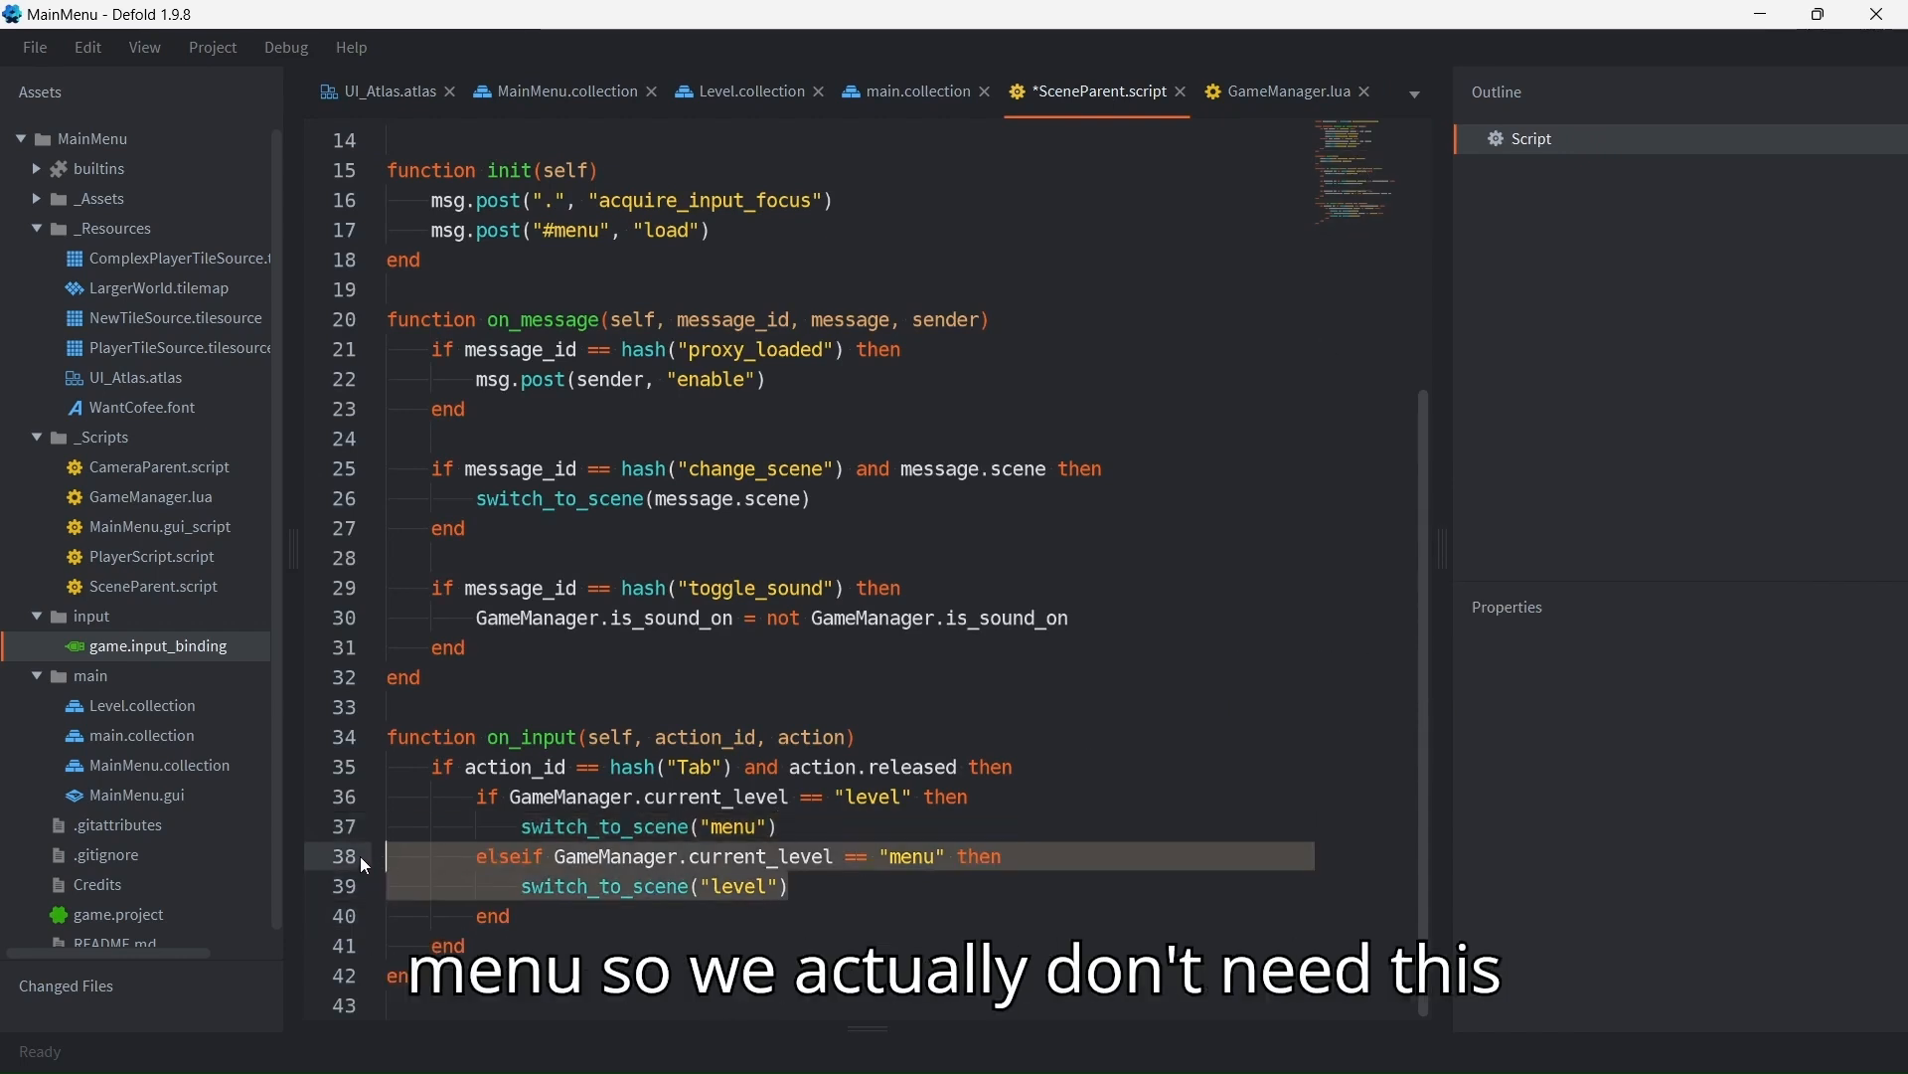
pyautogui.press('BackSpace')
pyautogui.press('BackSpace')
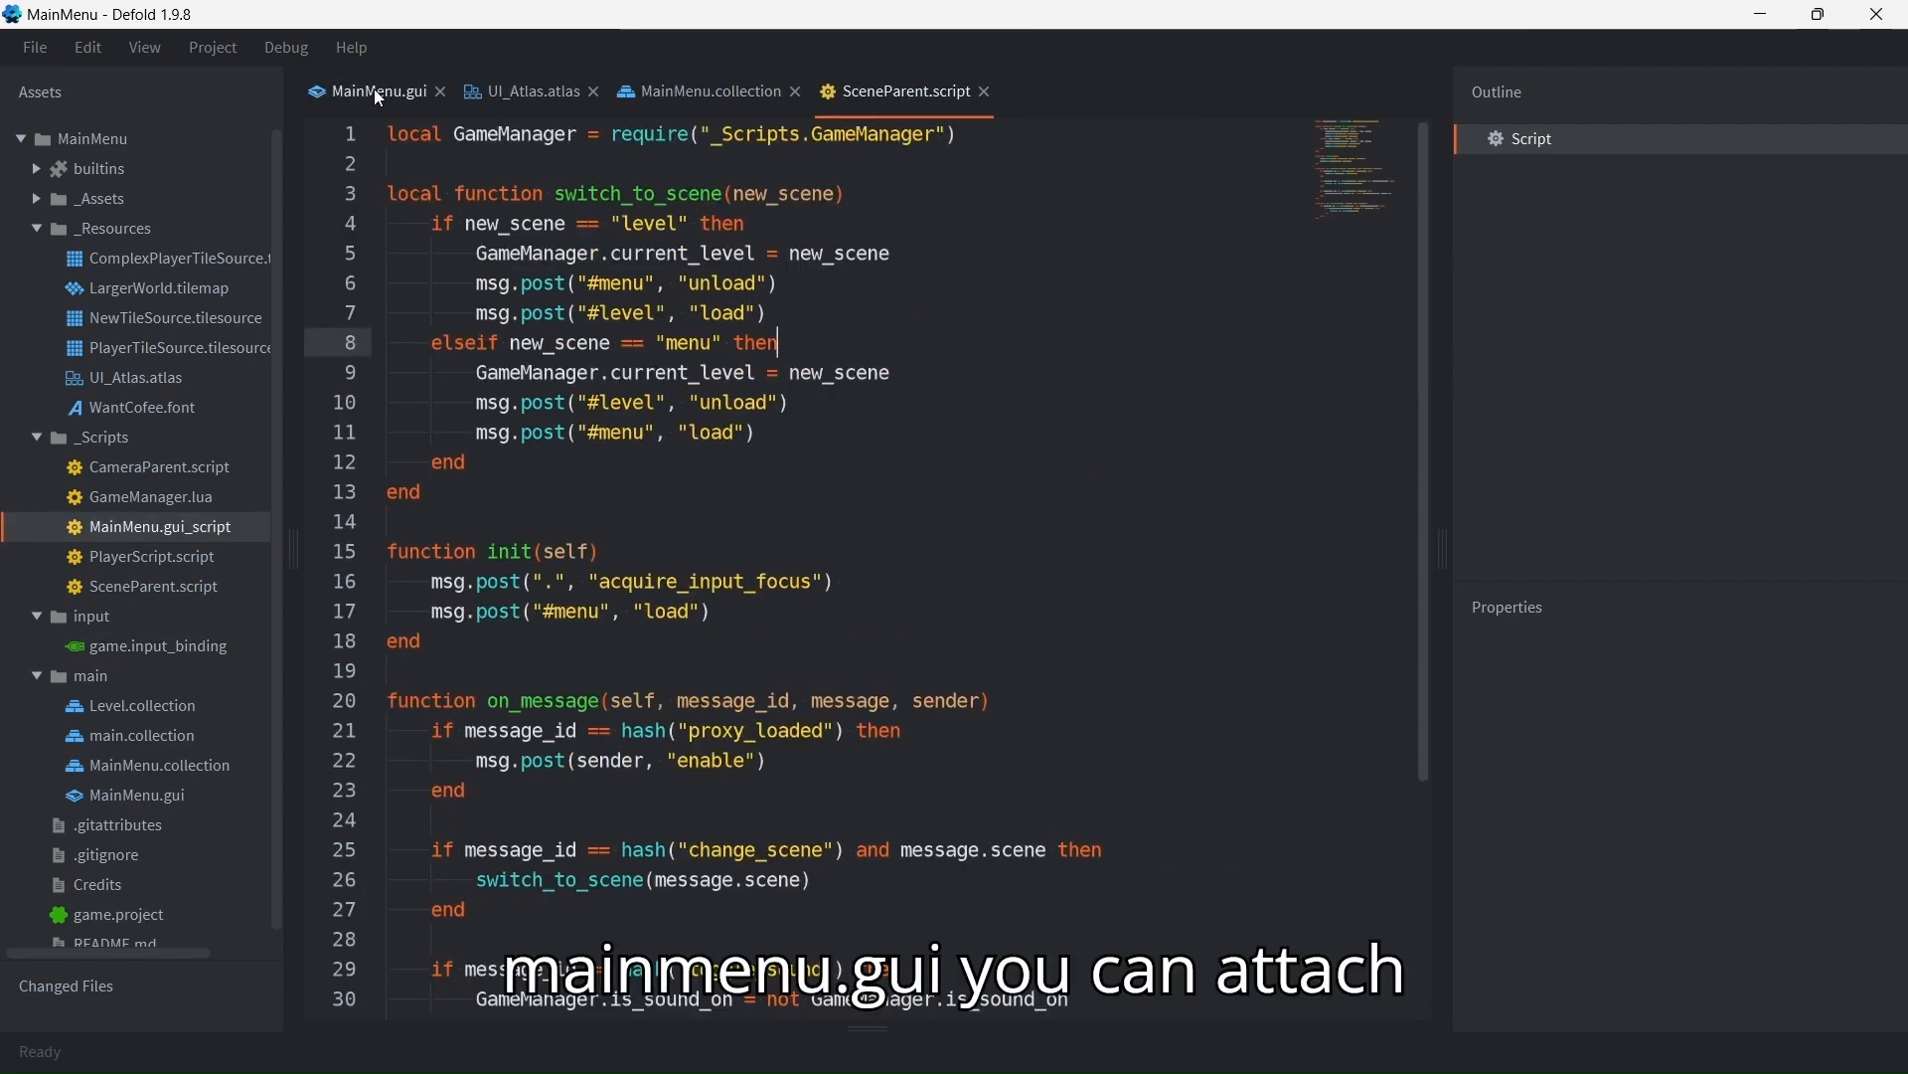
# Step: View MainMenu.gui with its Script property, and look up the Gui Script type among the new files available for the _Scripts folder
pyautogui.click(374, 87)
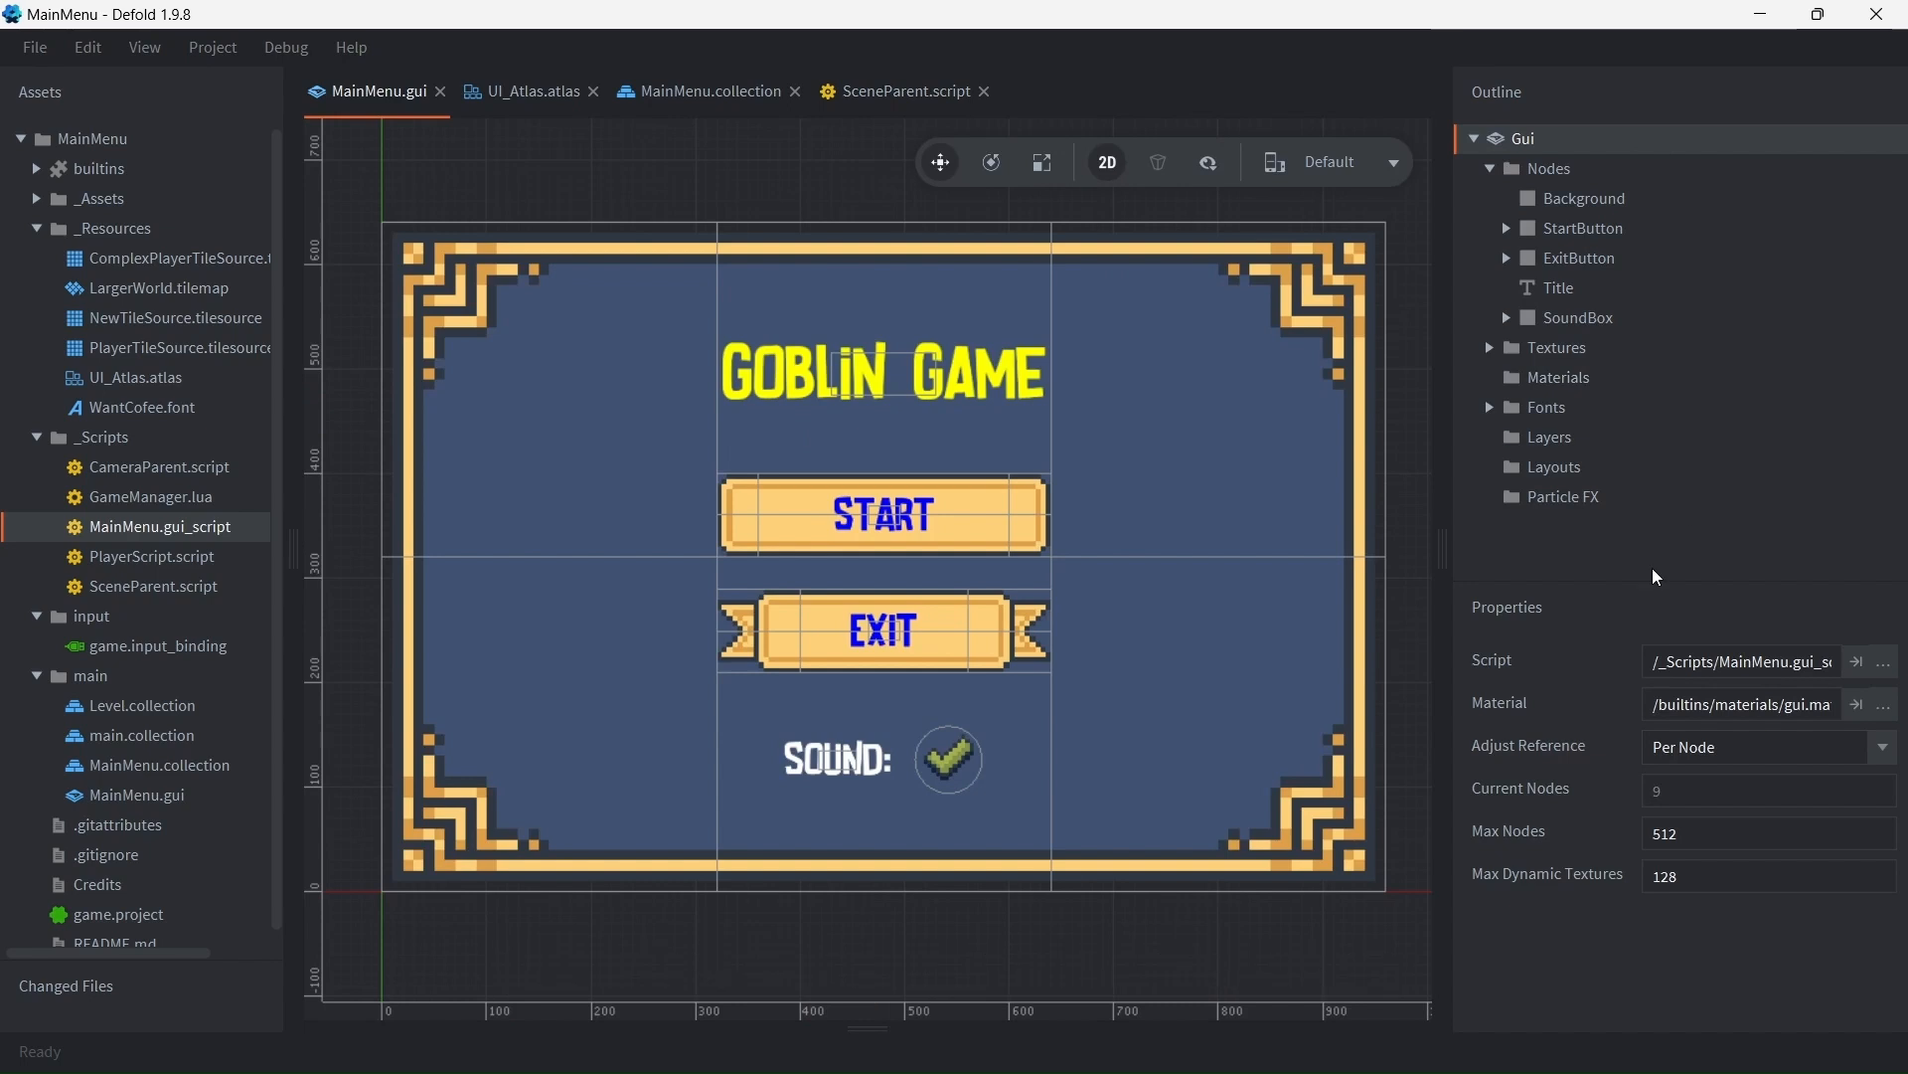
pyautogui.click(122, 440)
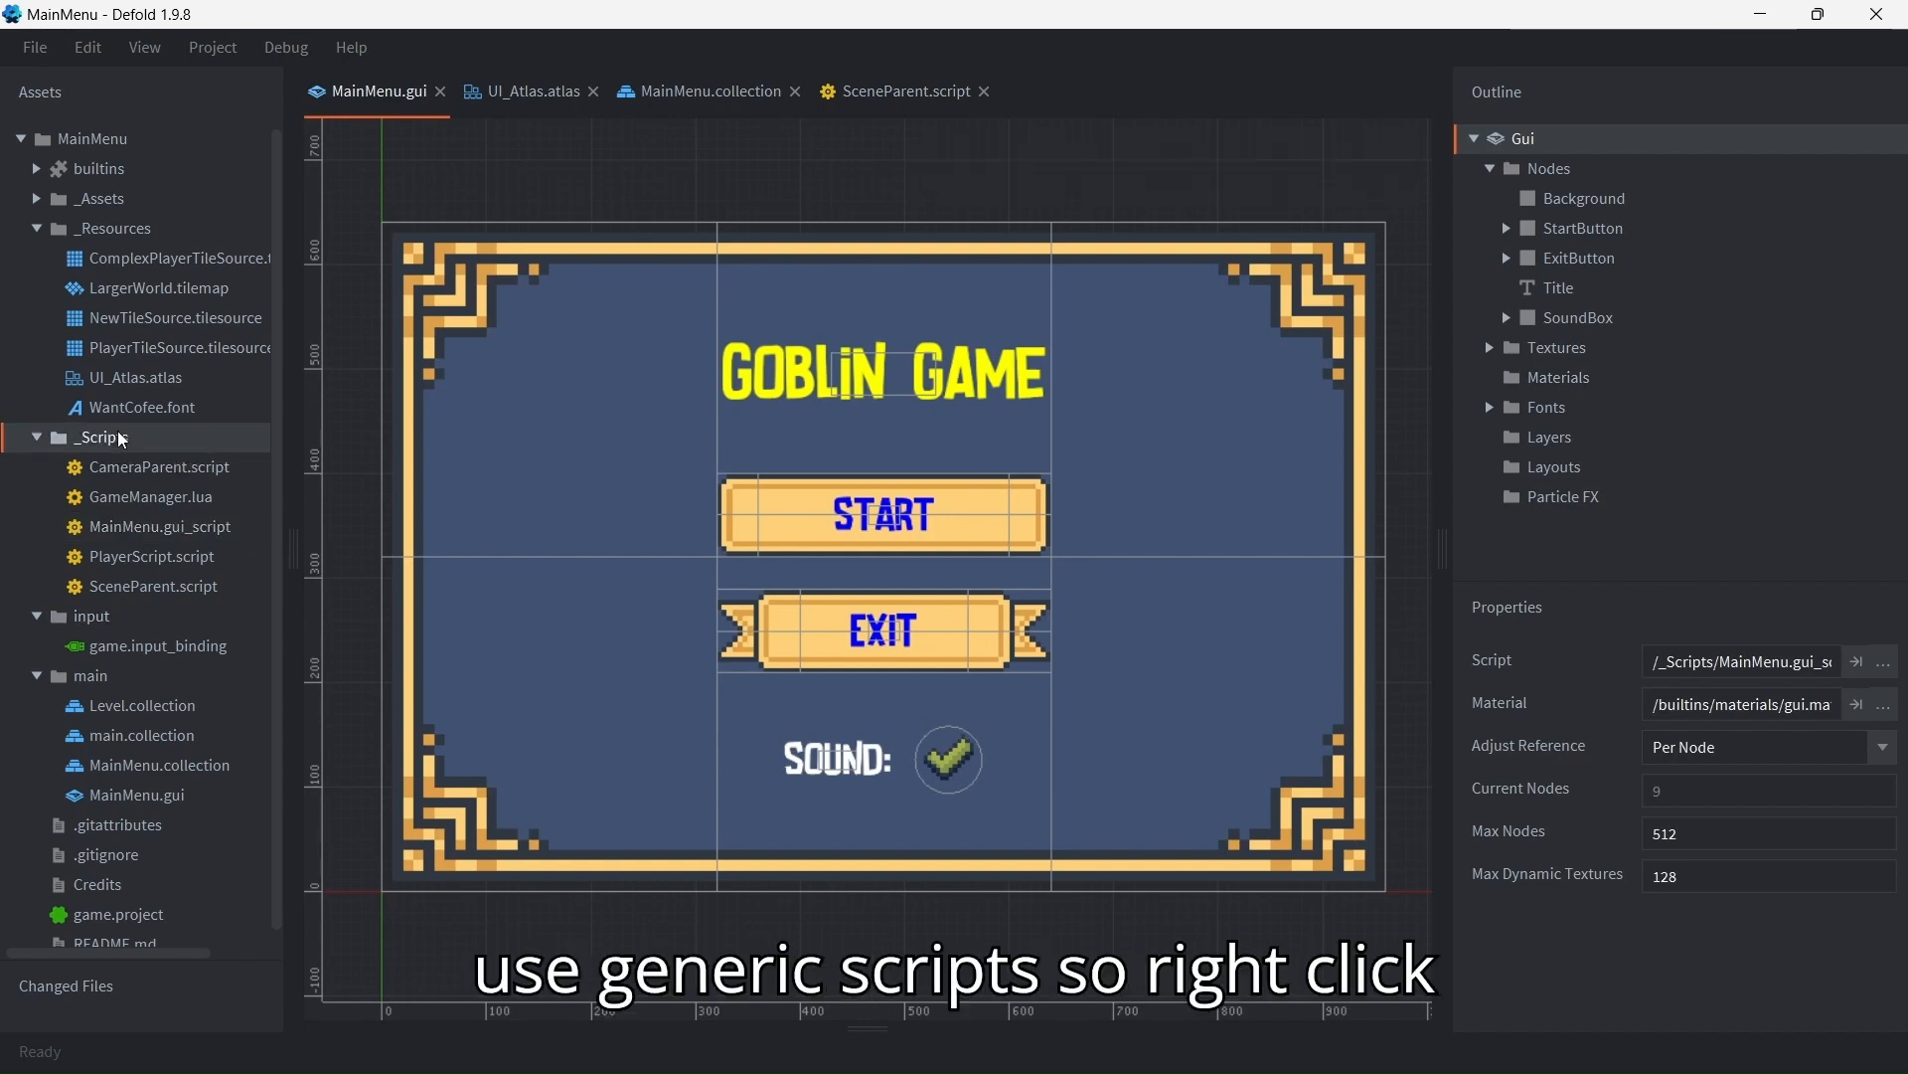
pyautogui.rightClick(121, 441)
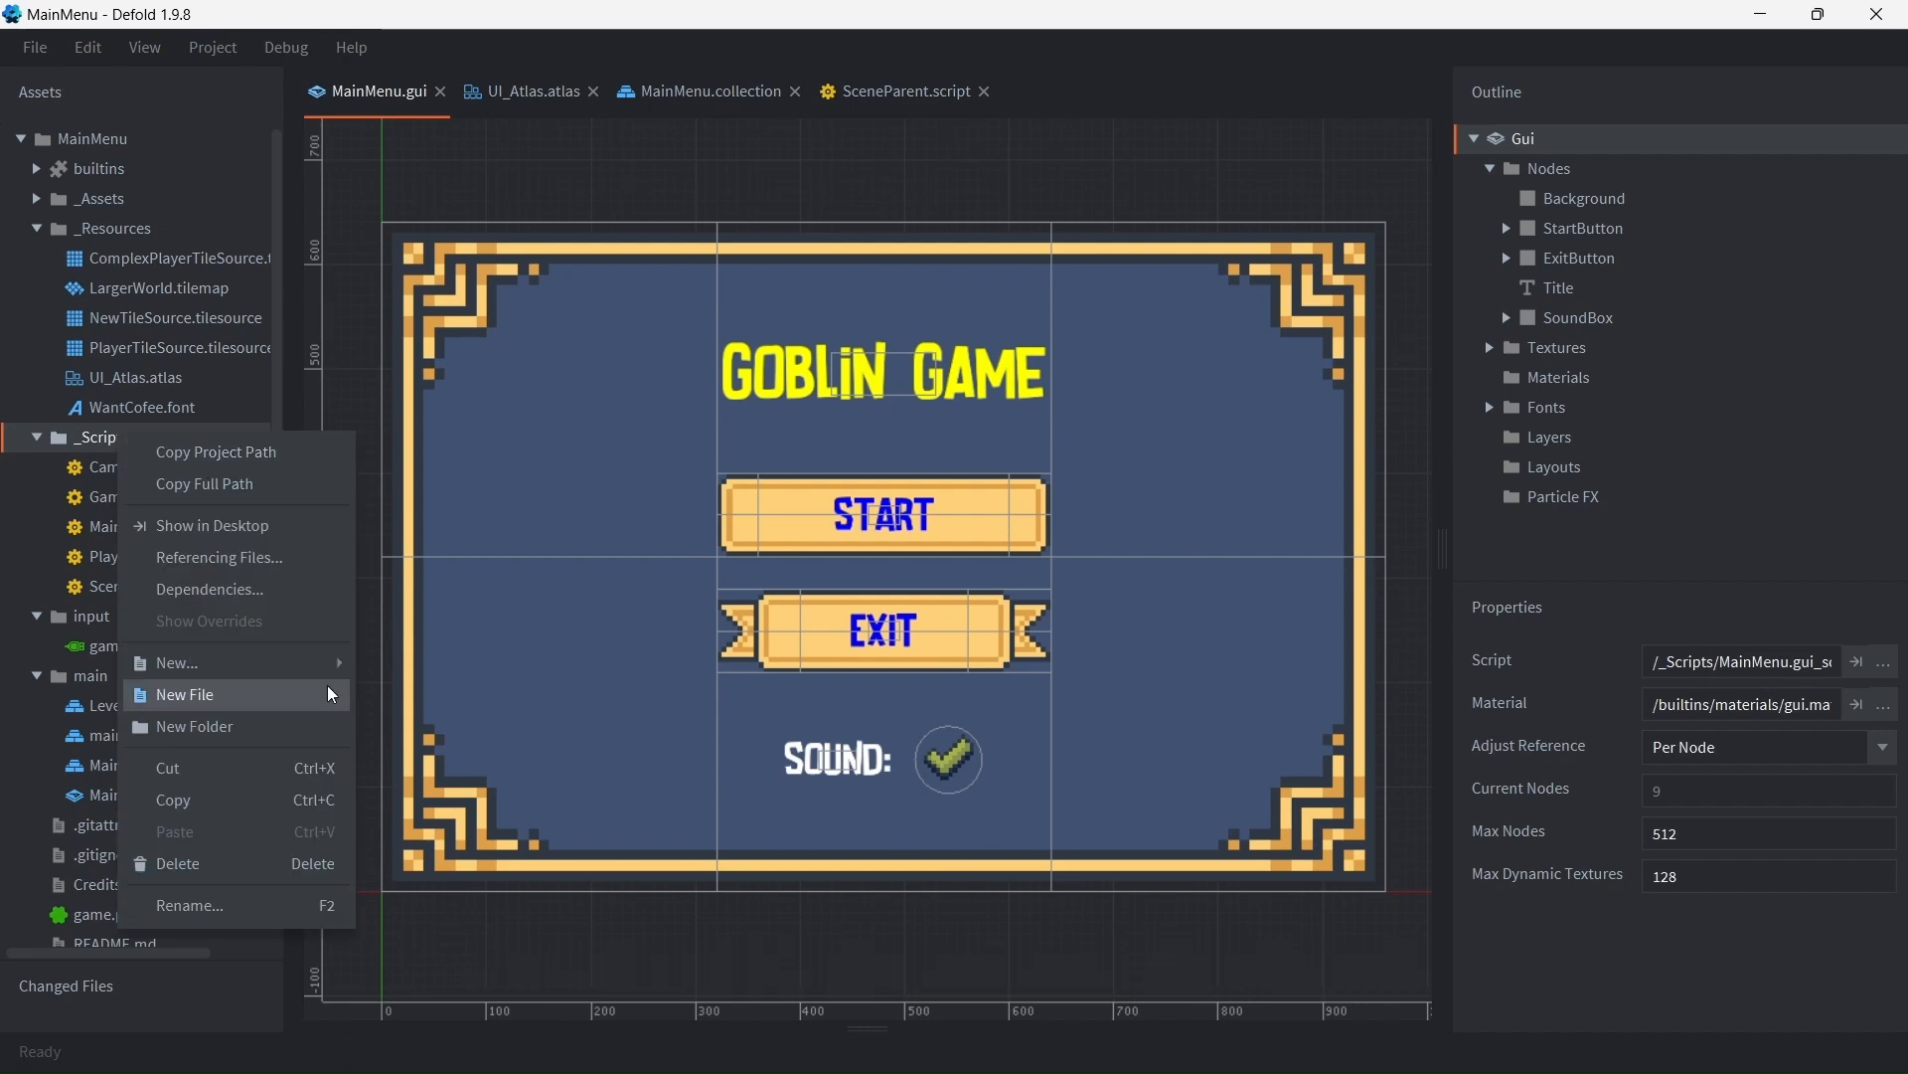
pyautogui.moveTo(298, 663)
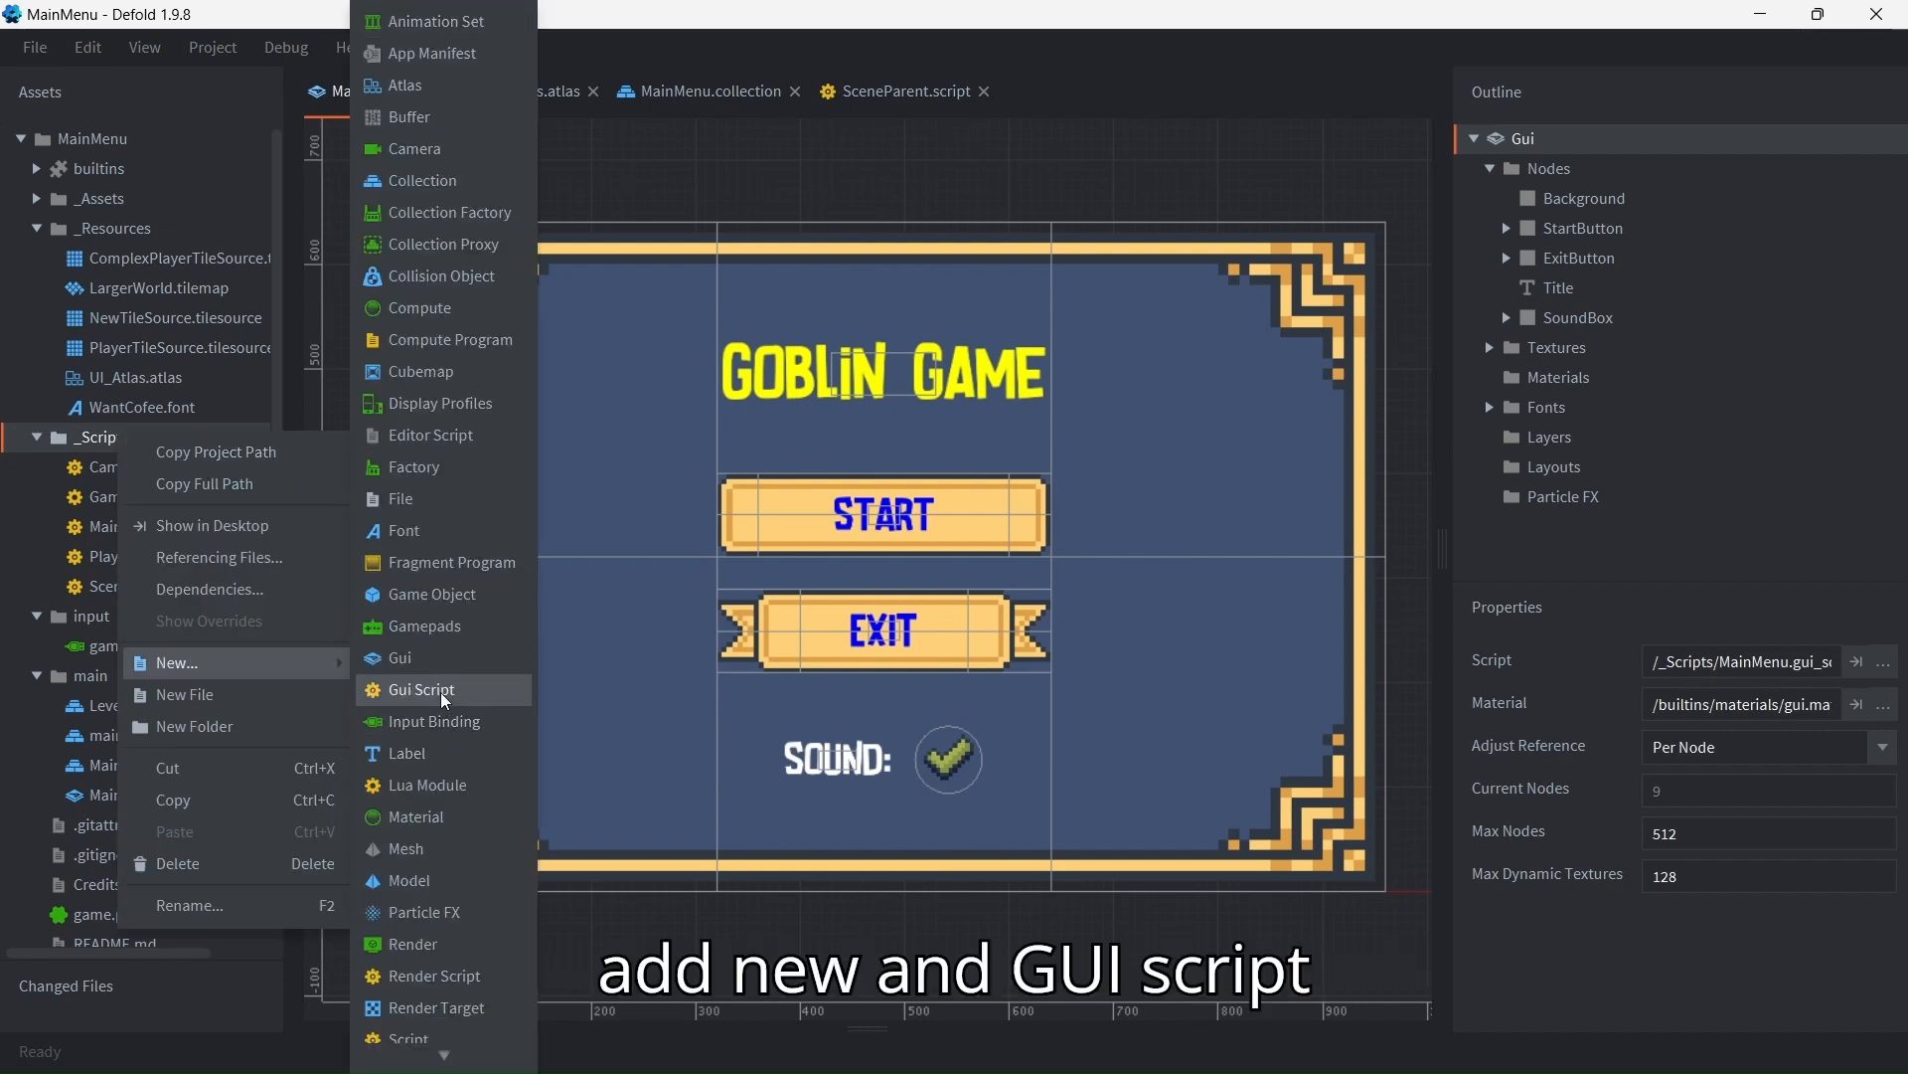
pyautogui.click(92, 466)
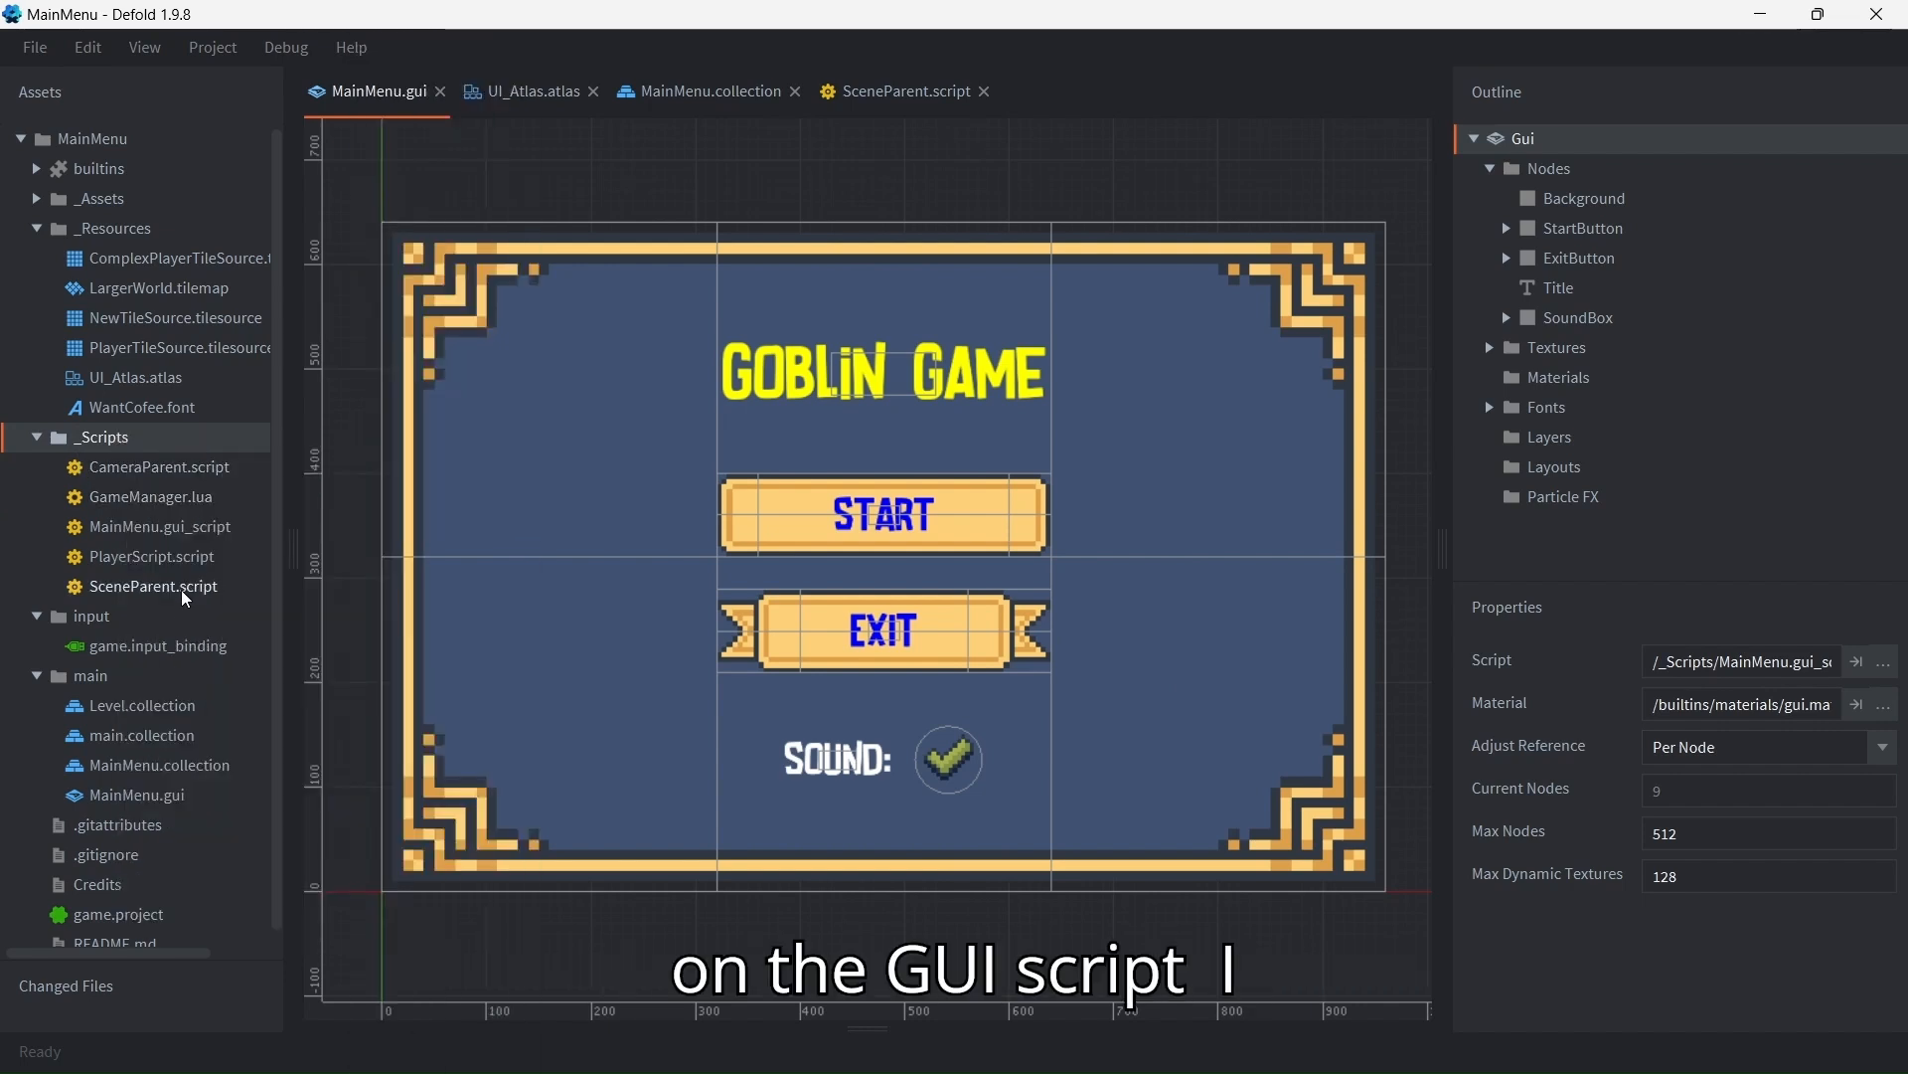
# Step: Open MainMenu.gui_script and examine how init gets the SoundBox node with gui.get_node
pyautogui.doubleClick(206, 532)
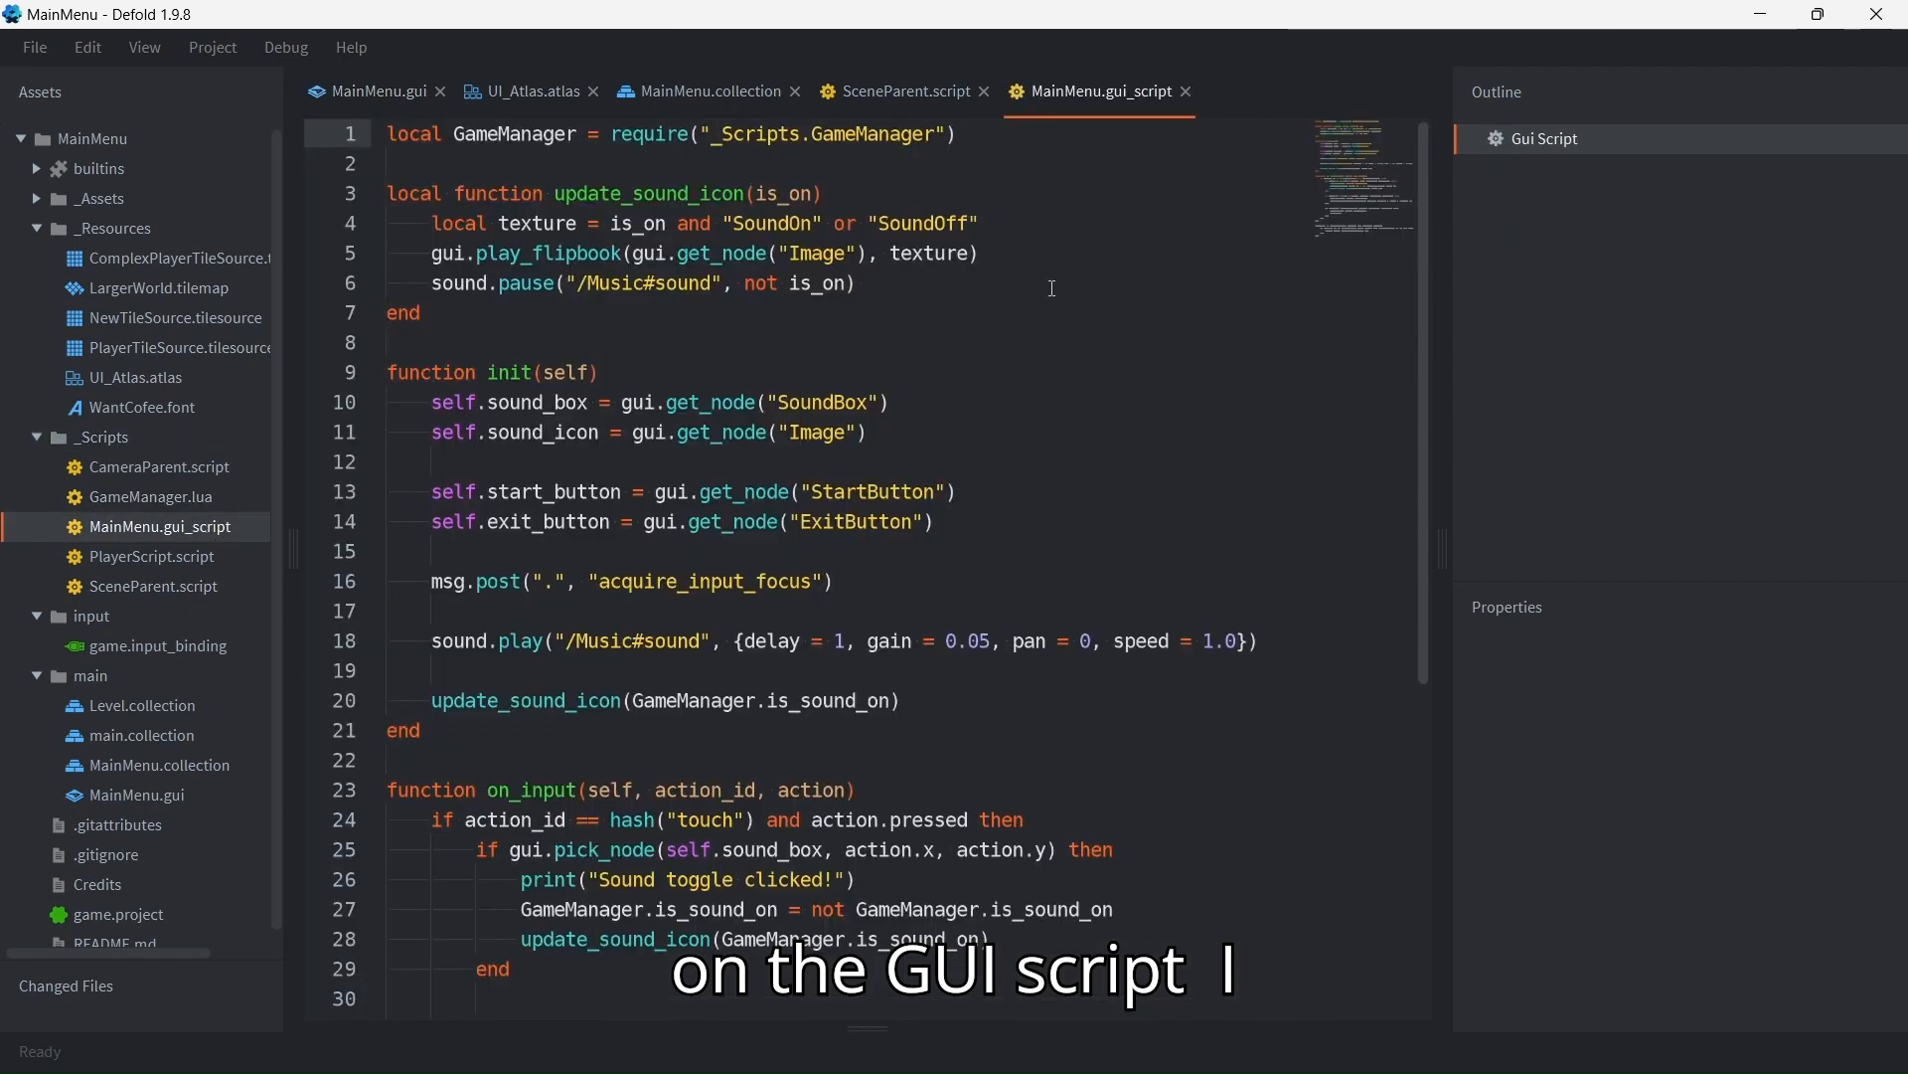
pyautogui.moveTo(1368, 169)
pyautogui.mouseDown()
pyautogui.moveTo(1368, 215)
pyautogui.moveTo(1370, 167)
pyautogui.mouseUp()
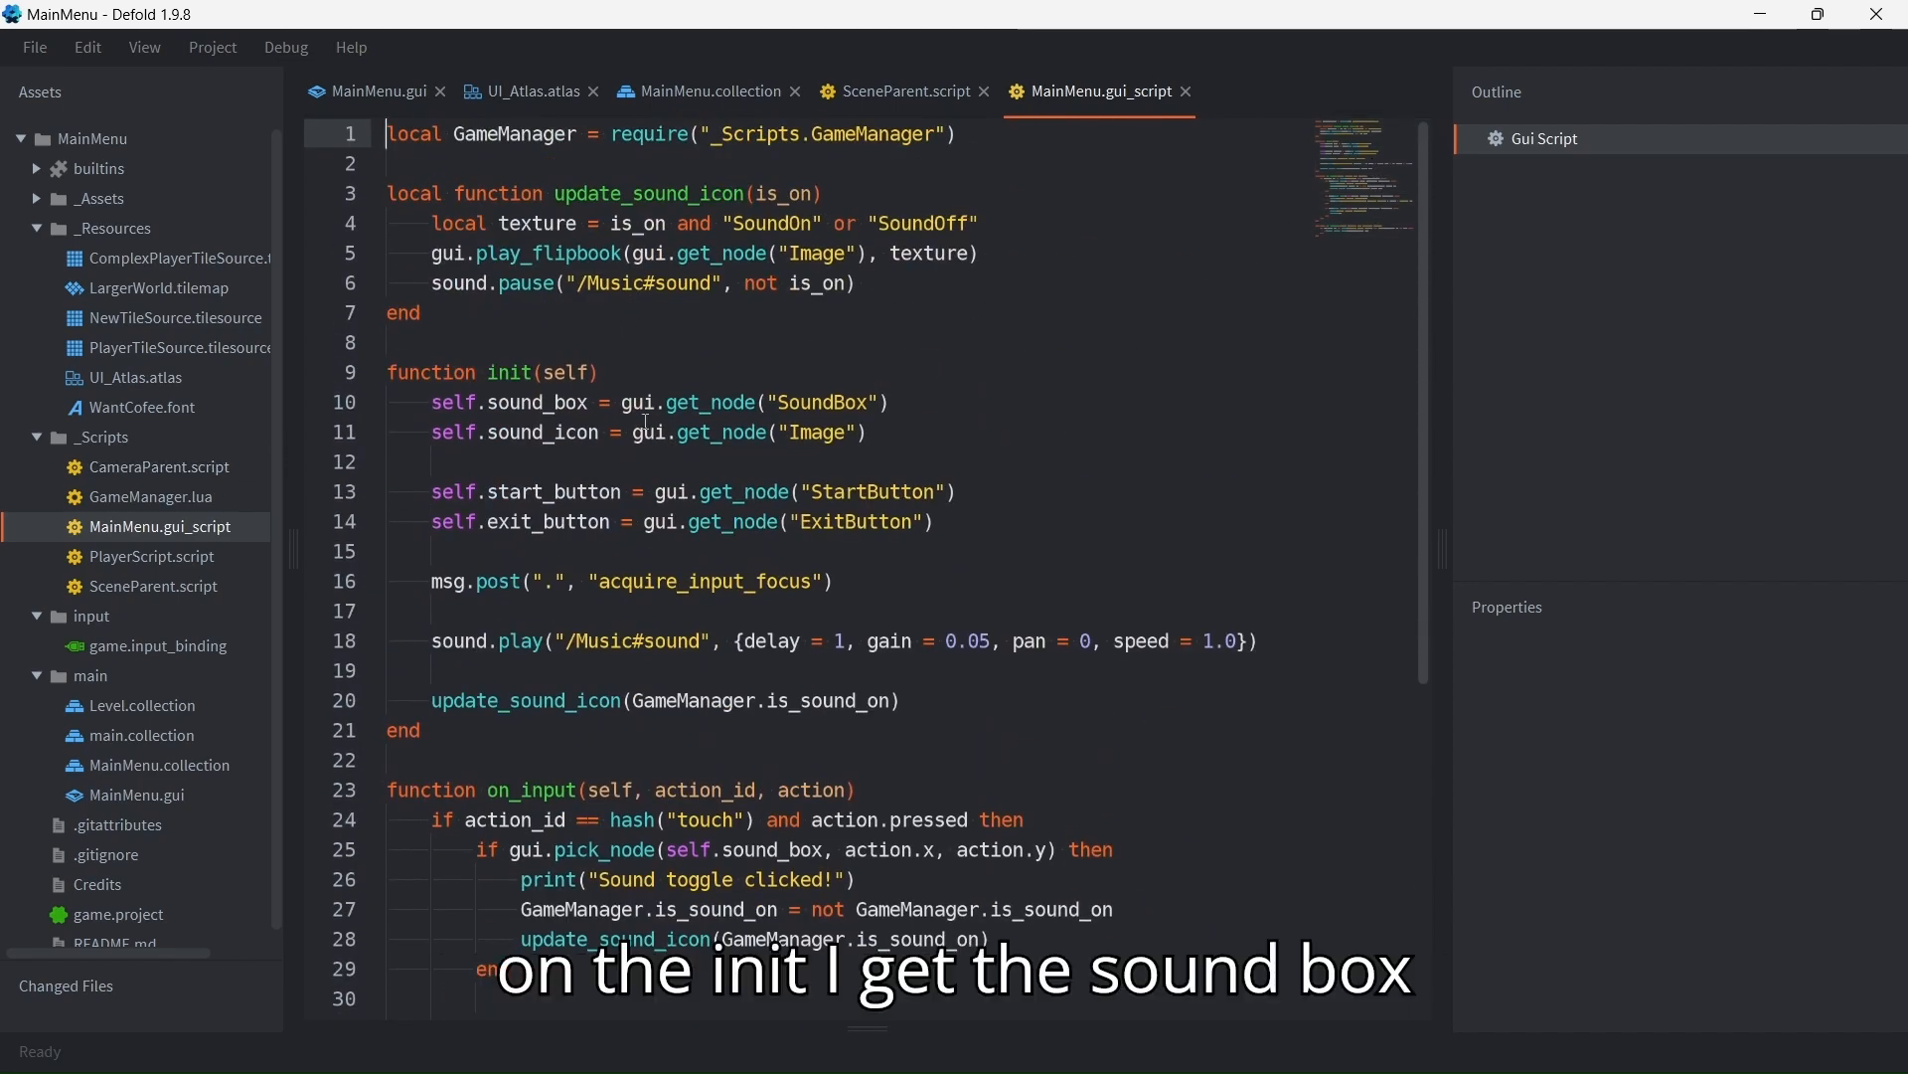
pyautogui.doubleClick(515, 399)
pyautogui.moveTo(957, 402); pyautogui.dragTo(626, 399)
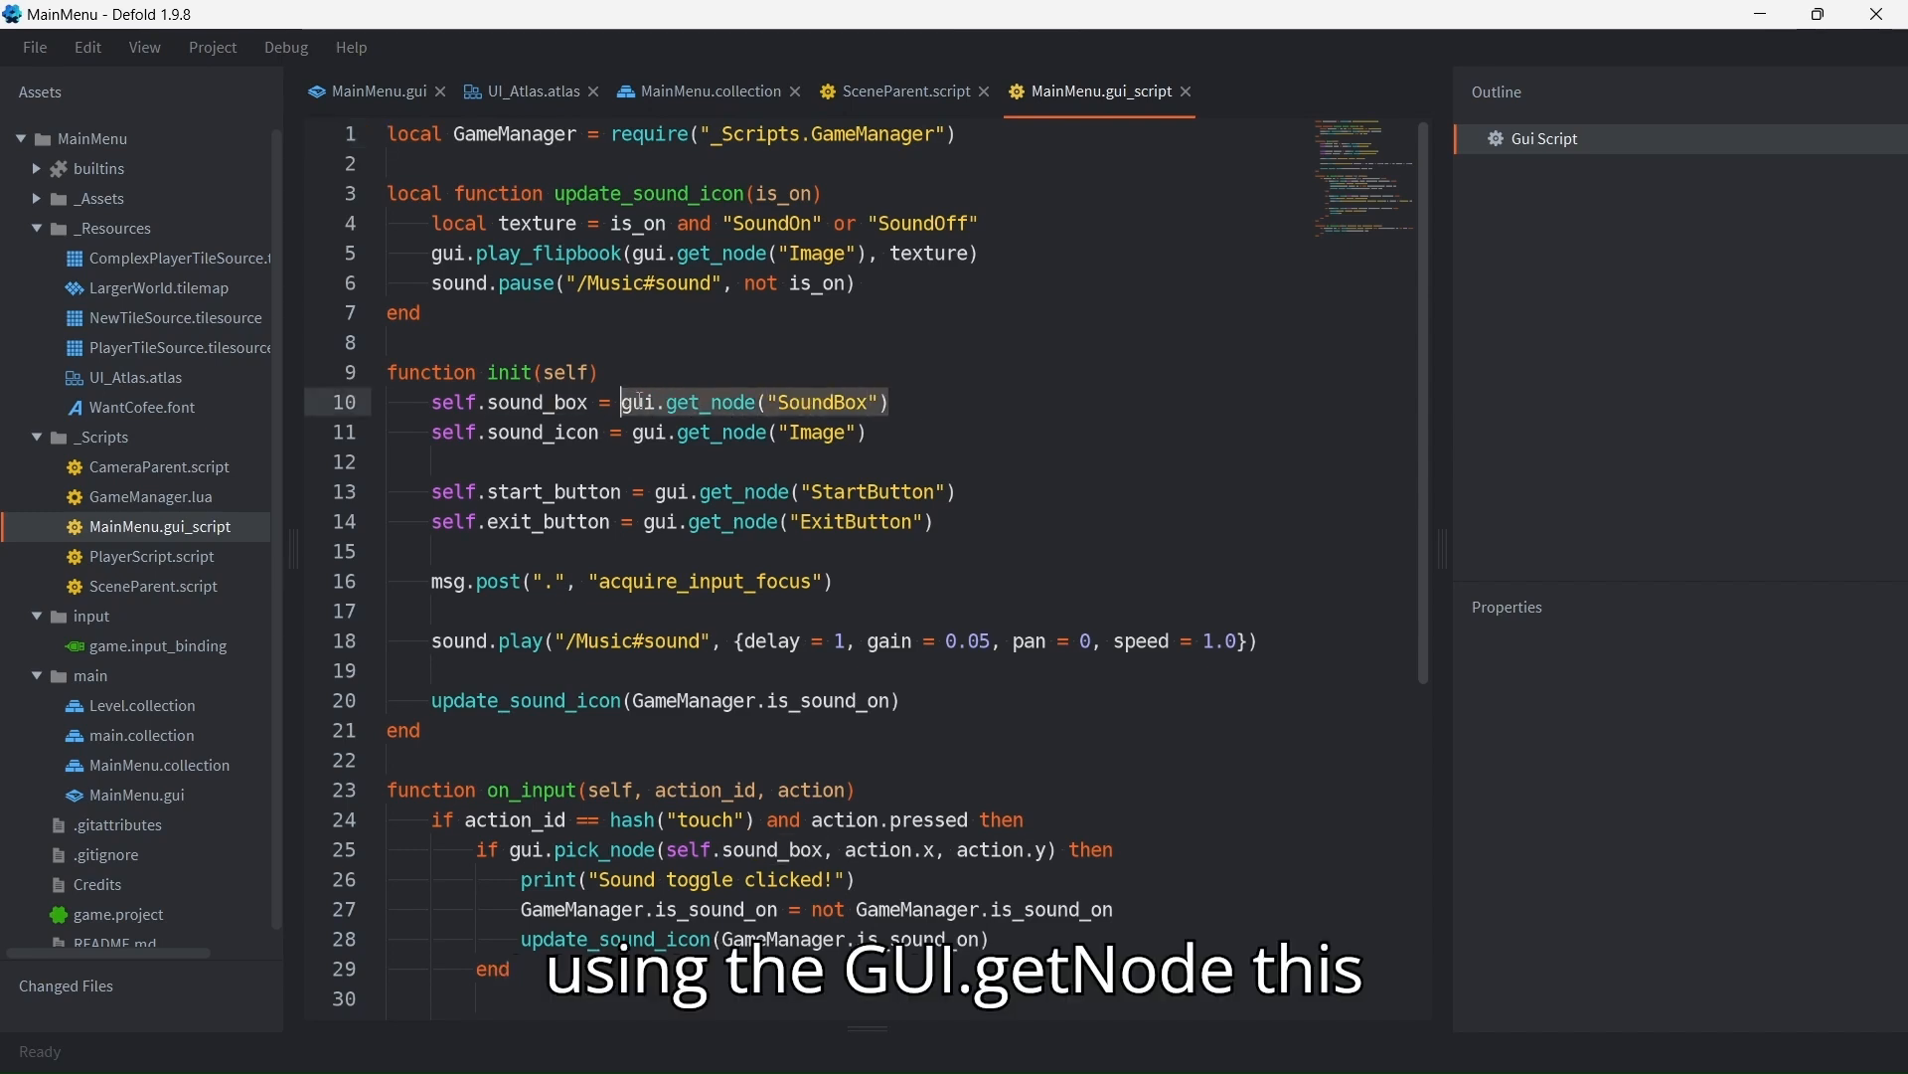
pyautogui.doubleClick(706, 405)
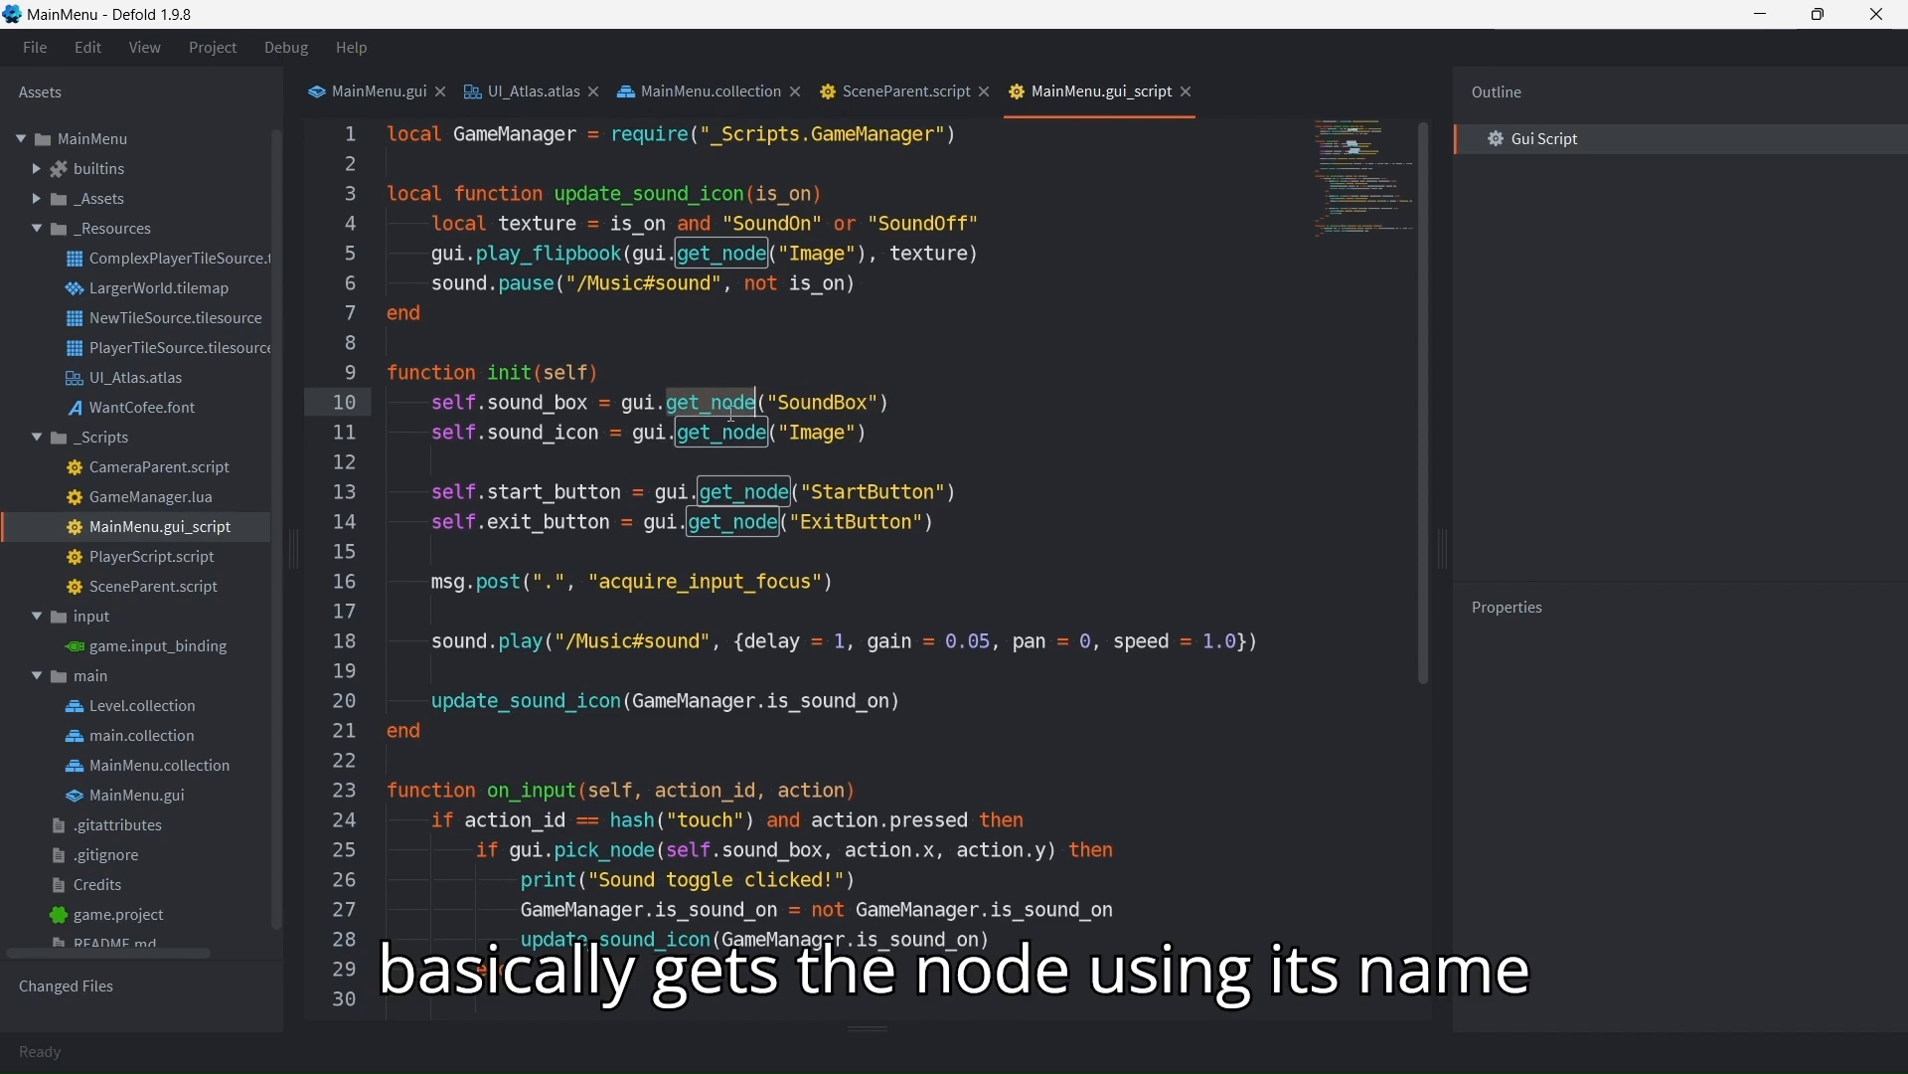
pyautogui.doubleClick(830, 402)
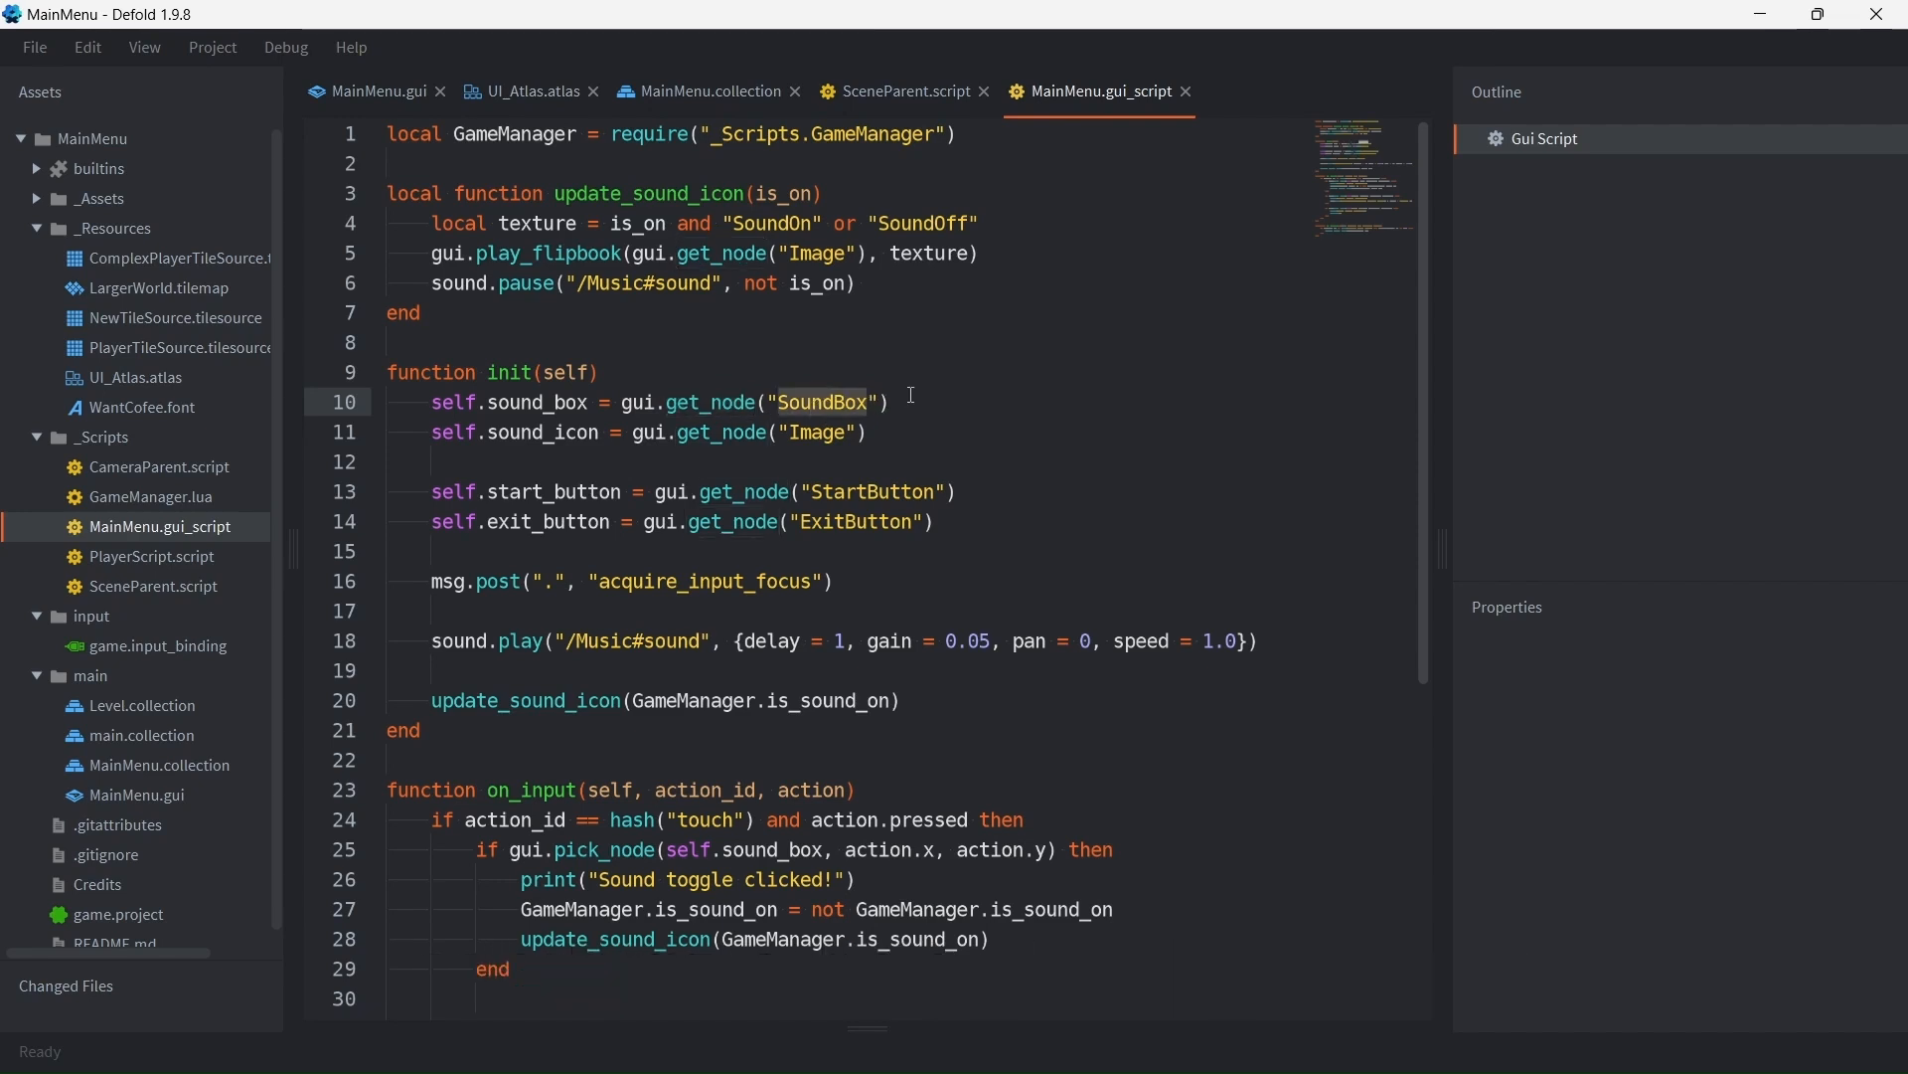
pyautogui.press('End')
# Step: Try to rename the StartButton node in MainMenu.gui to ExitButton, and undo the rename
pyautogui.click(350, 87)
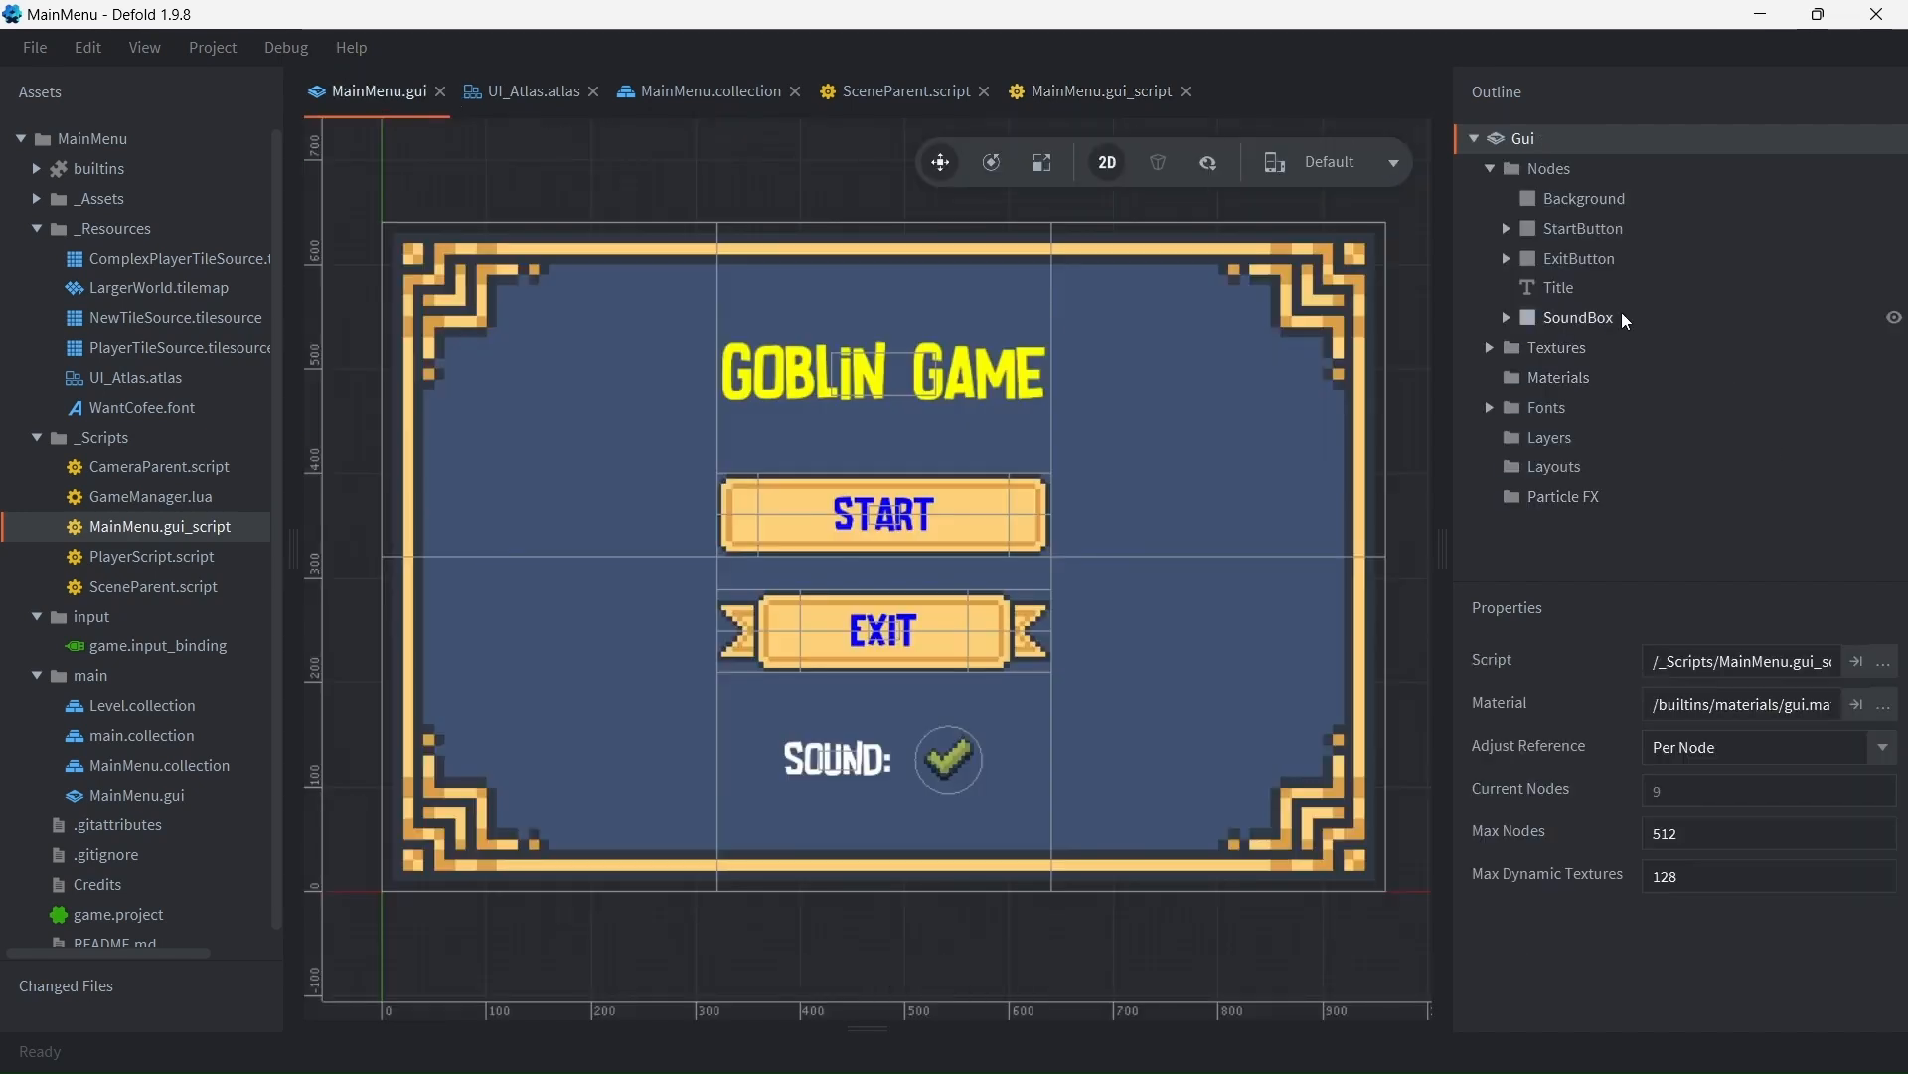
pyautogui.click(1508, 230)
pyautogui.click(1508, 230)
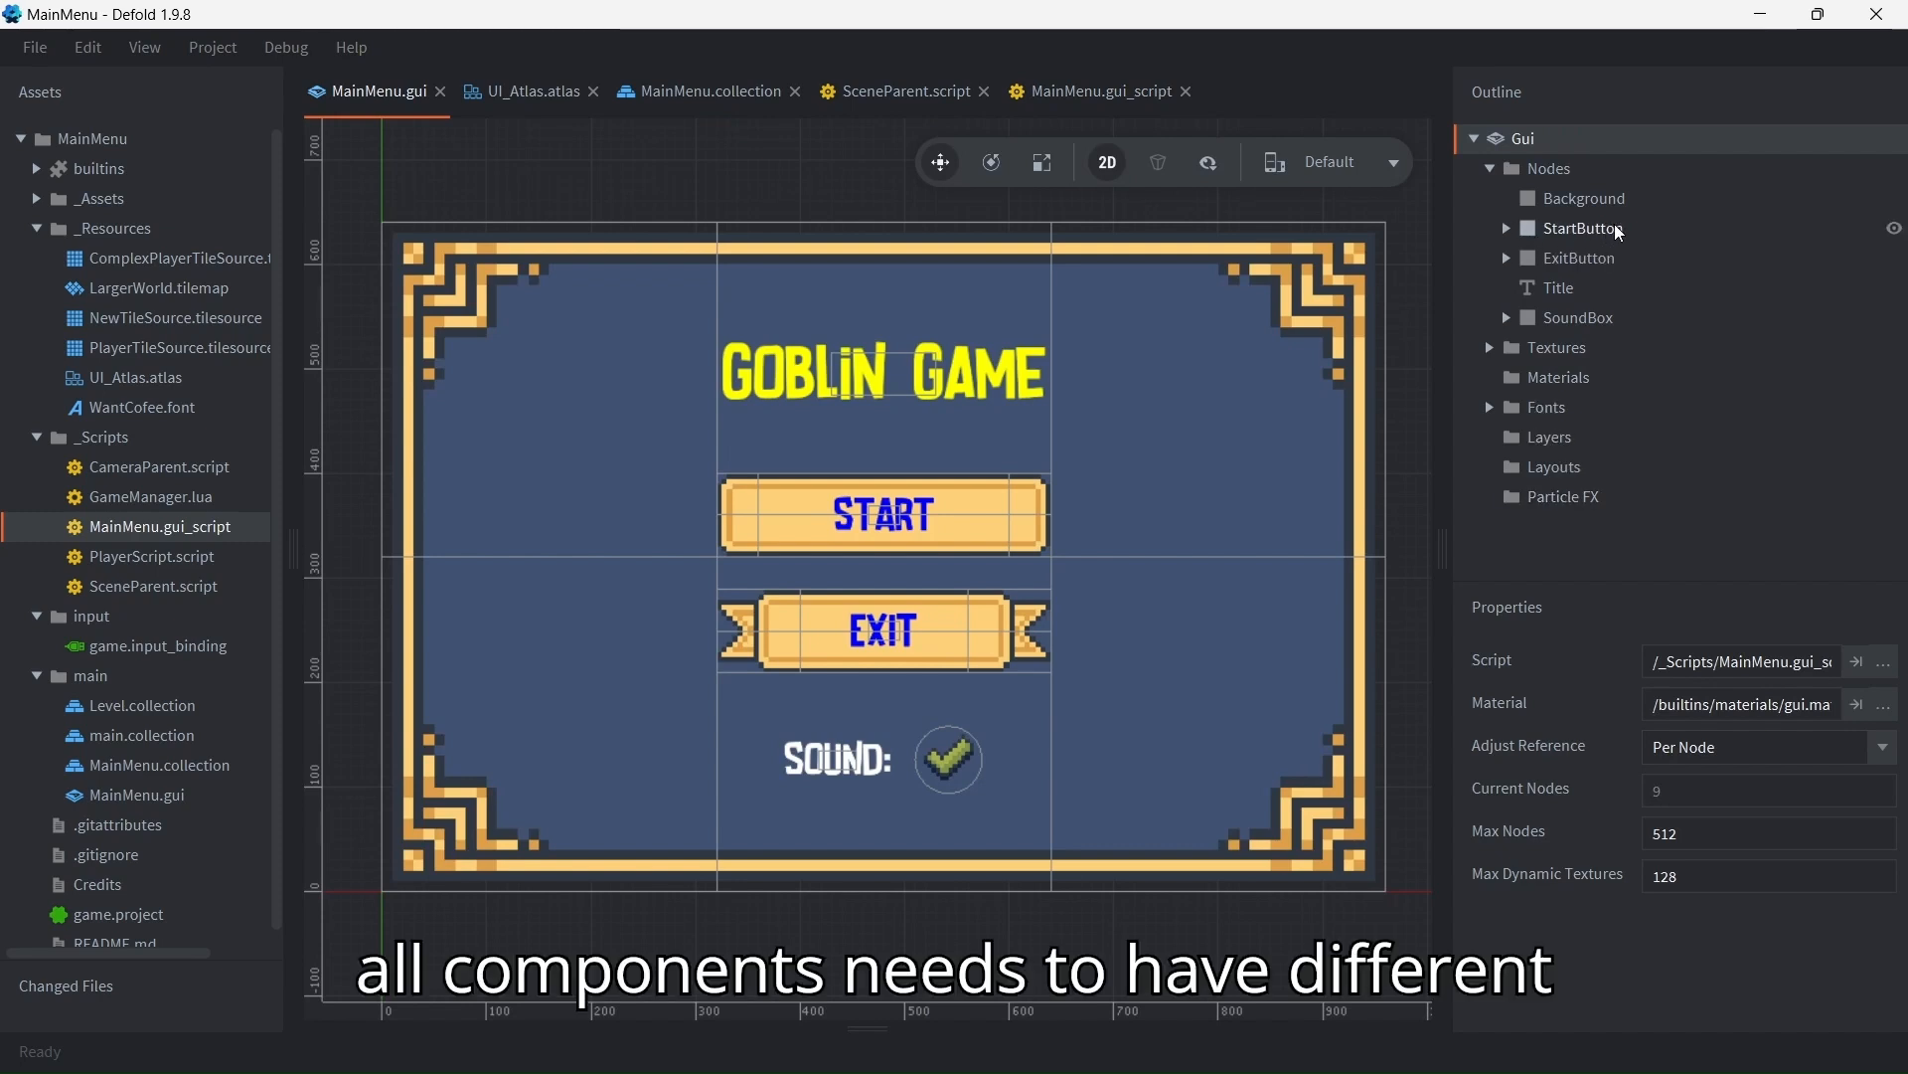
pyautogui.click(1580, 228)
pyautogui.moveTo(1650, 662); pyautogui.dragTo(1602, 664)
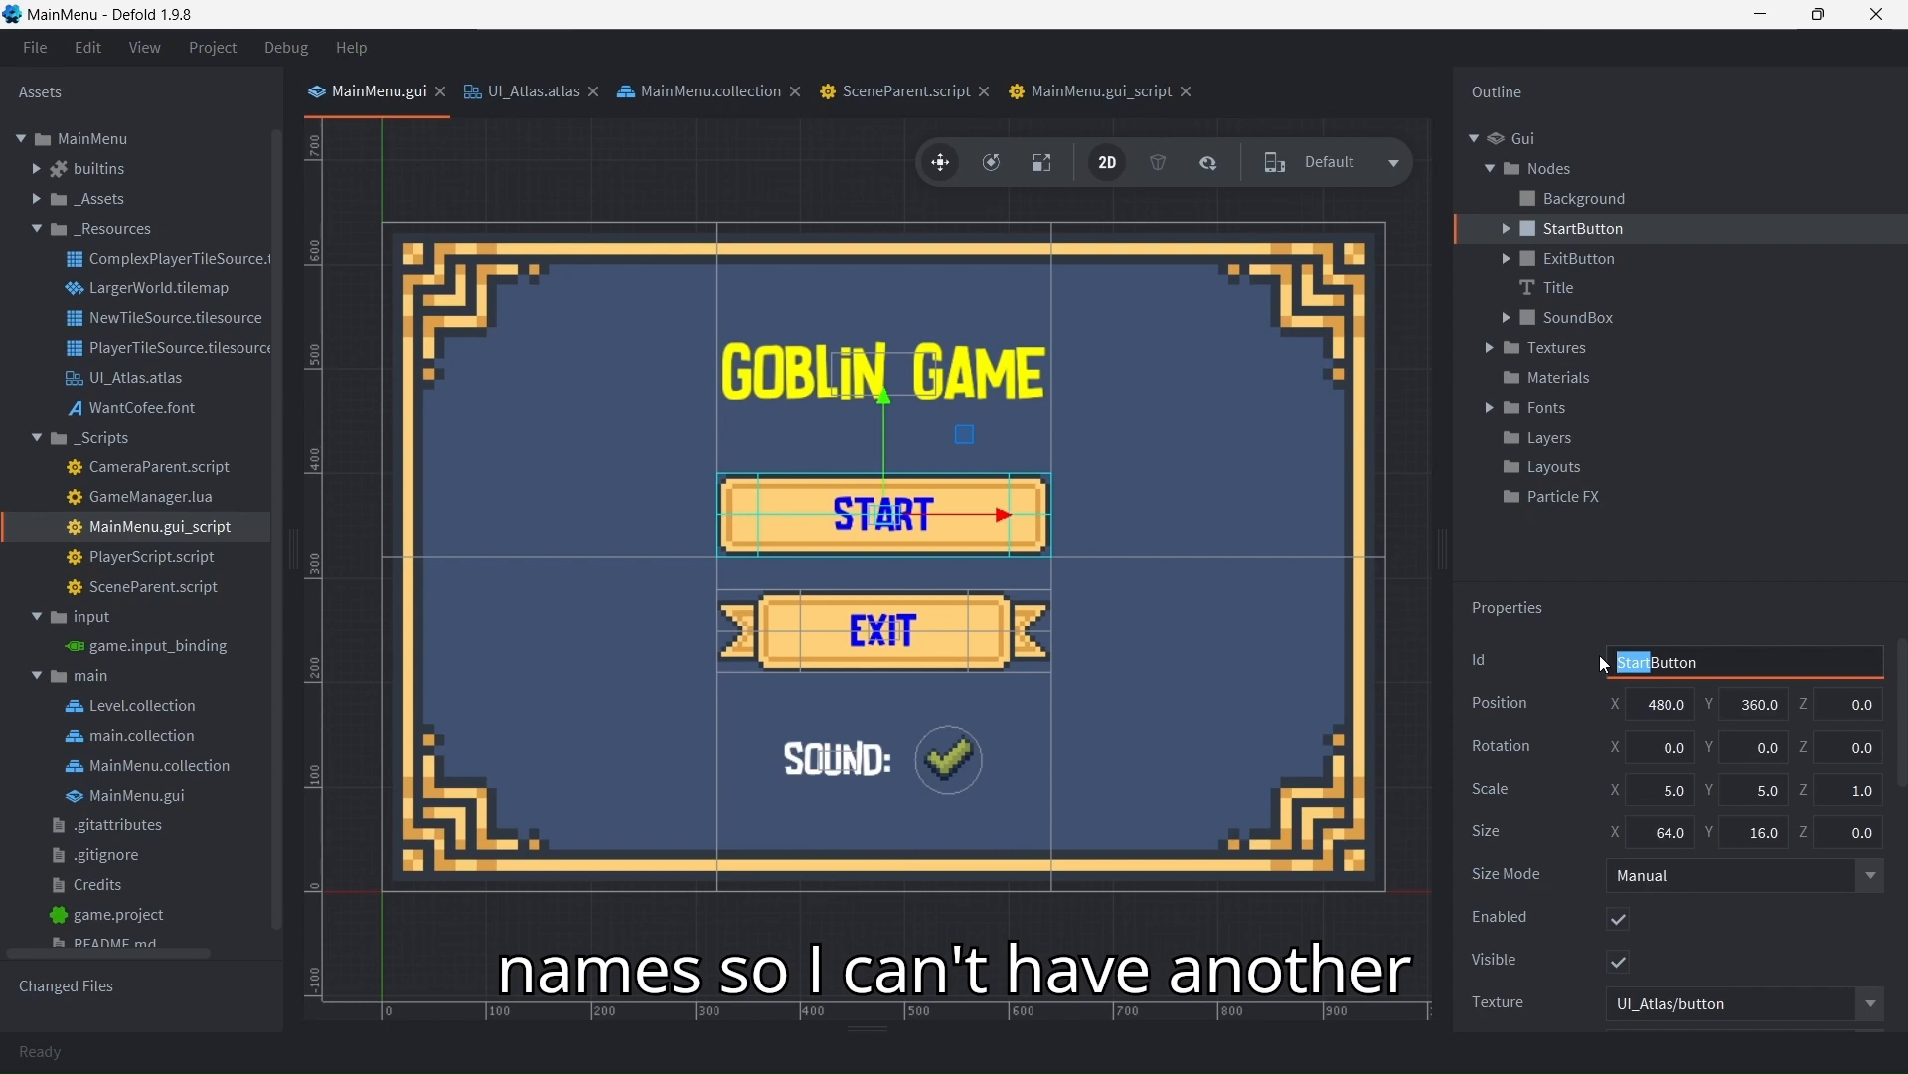
pyautogui.write('Exit')
pyautogui.press('Return')
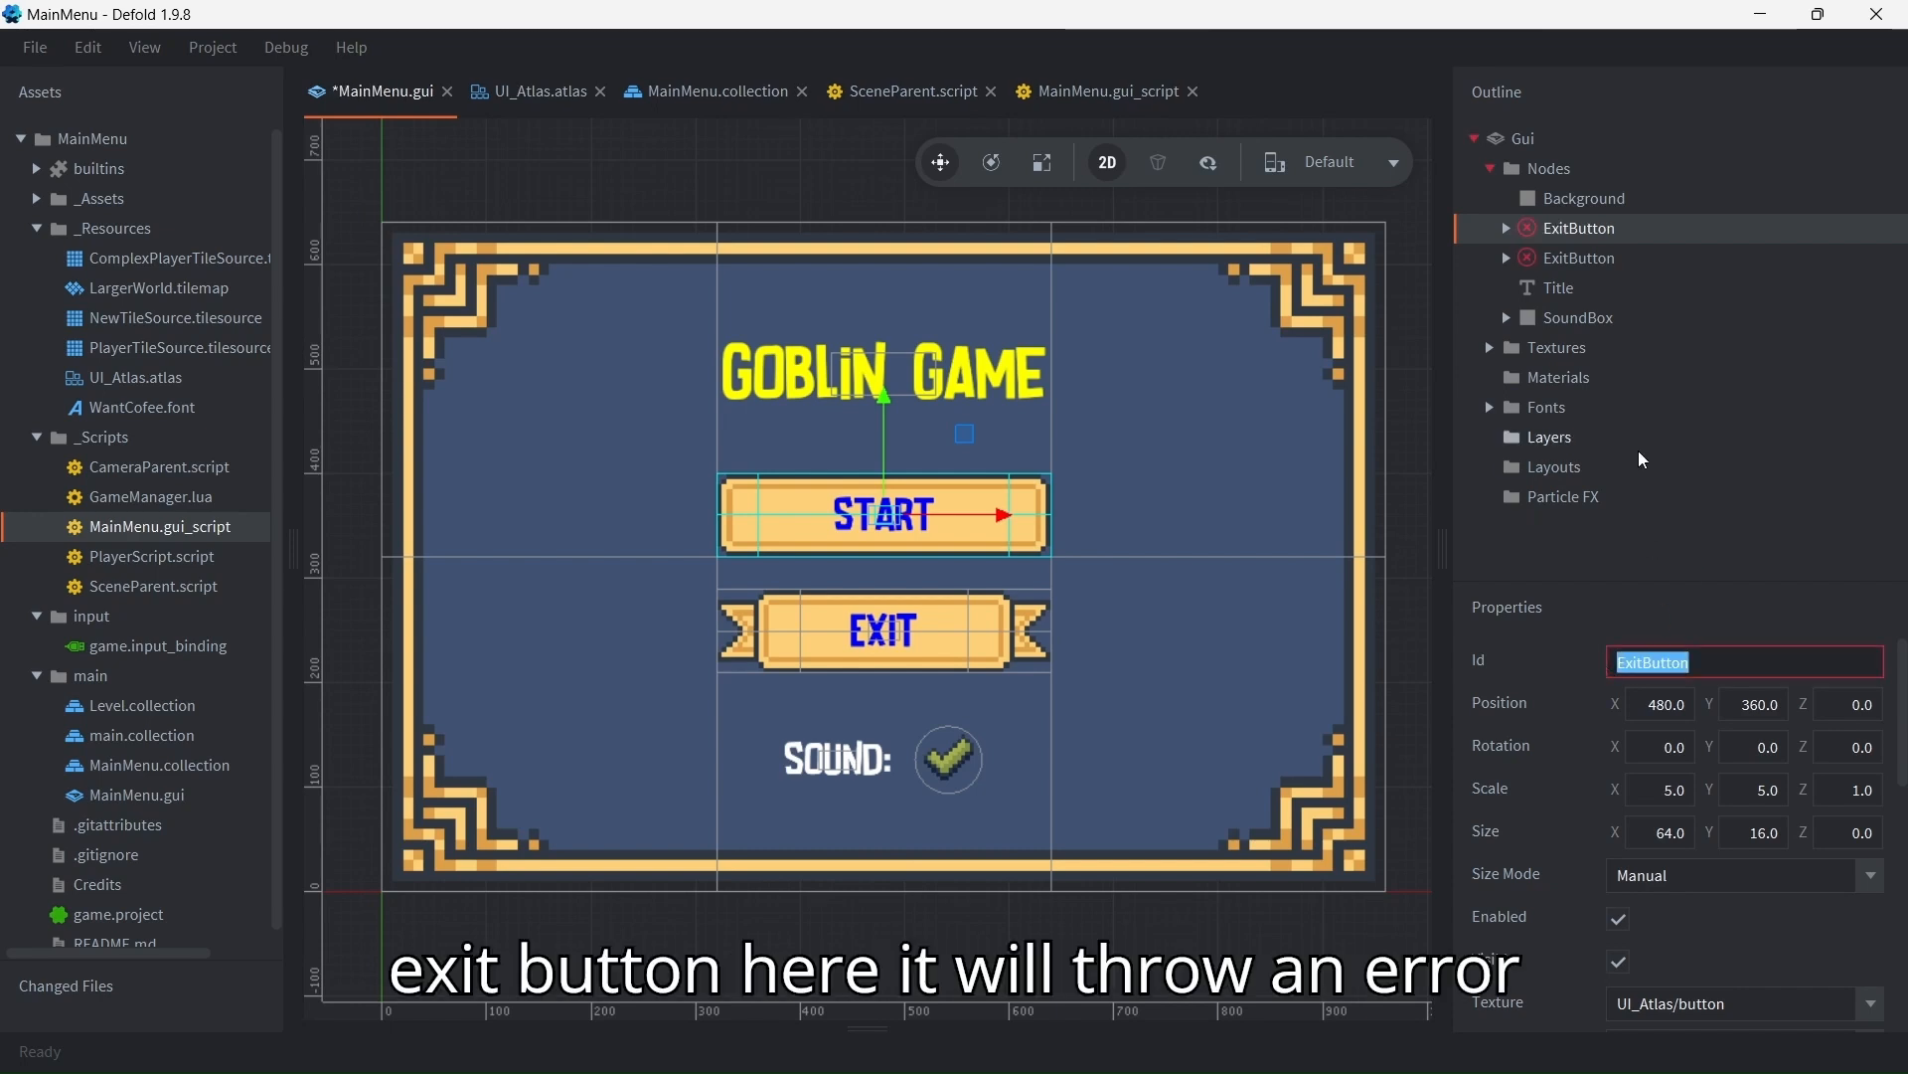
pyautogui.hotkey('ctrl', 'z')
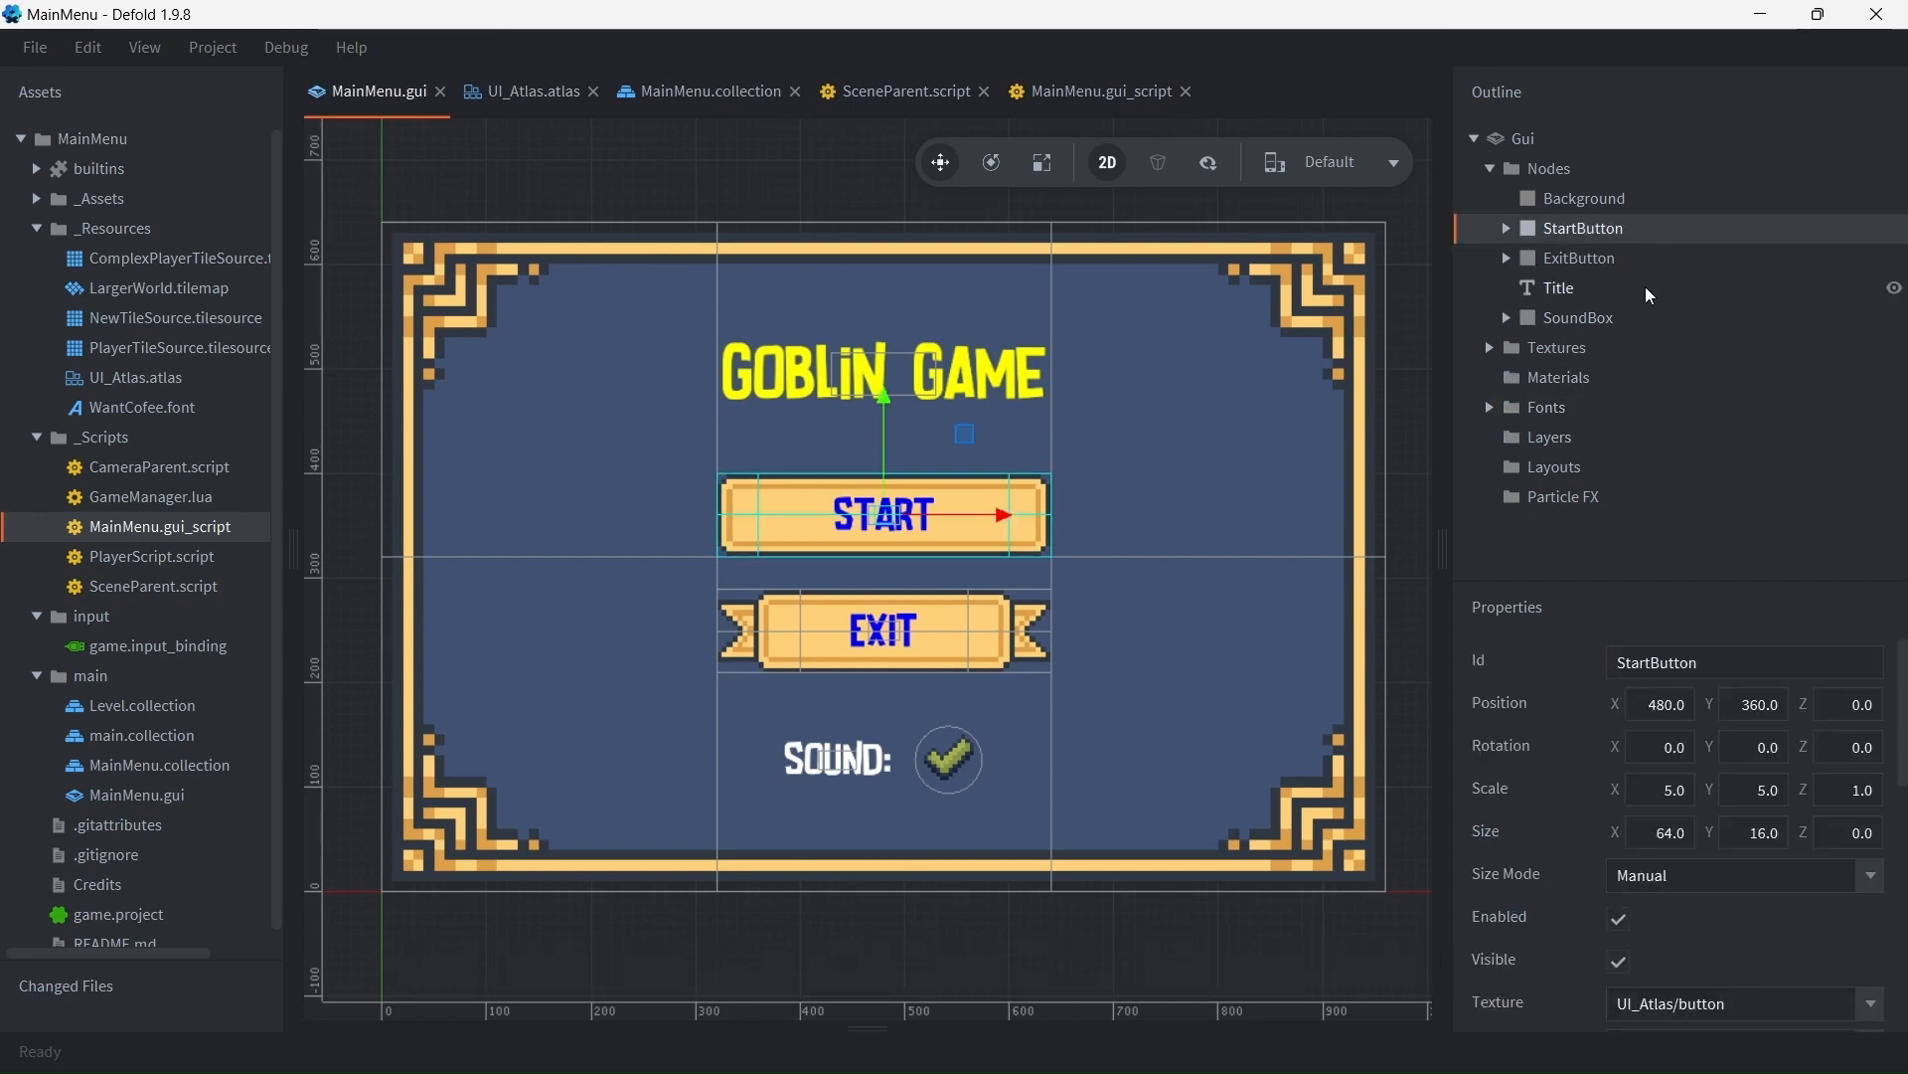
# Step: Examine the sound_box and sound_icon lines in MainMenu.gui_script, and look up the Image node under SoundBox in MainMenu.gui
pyautogui.click(895, 91)
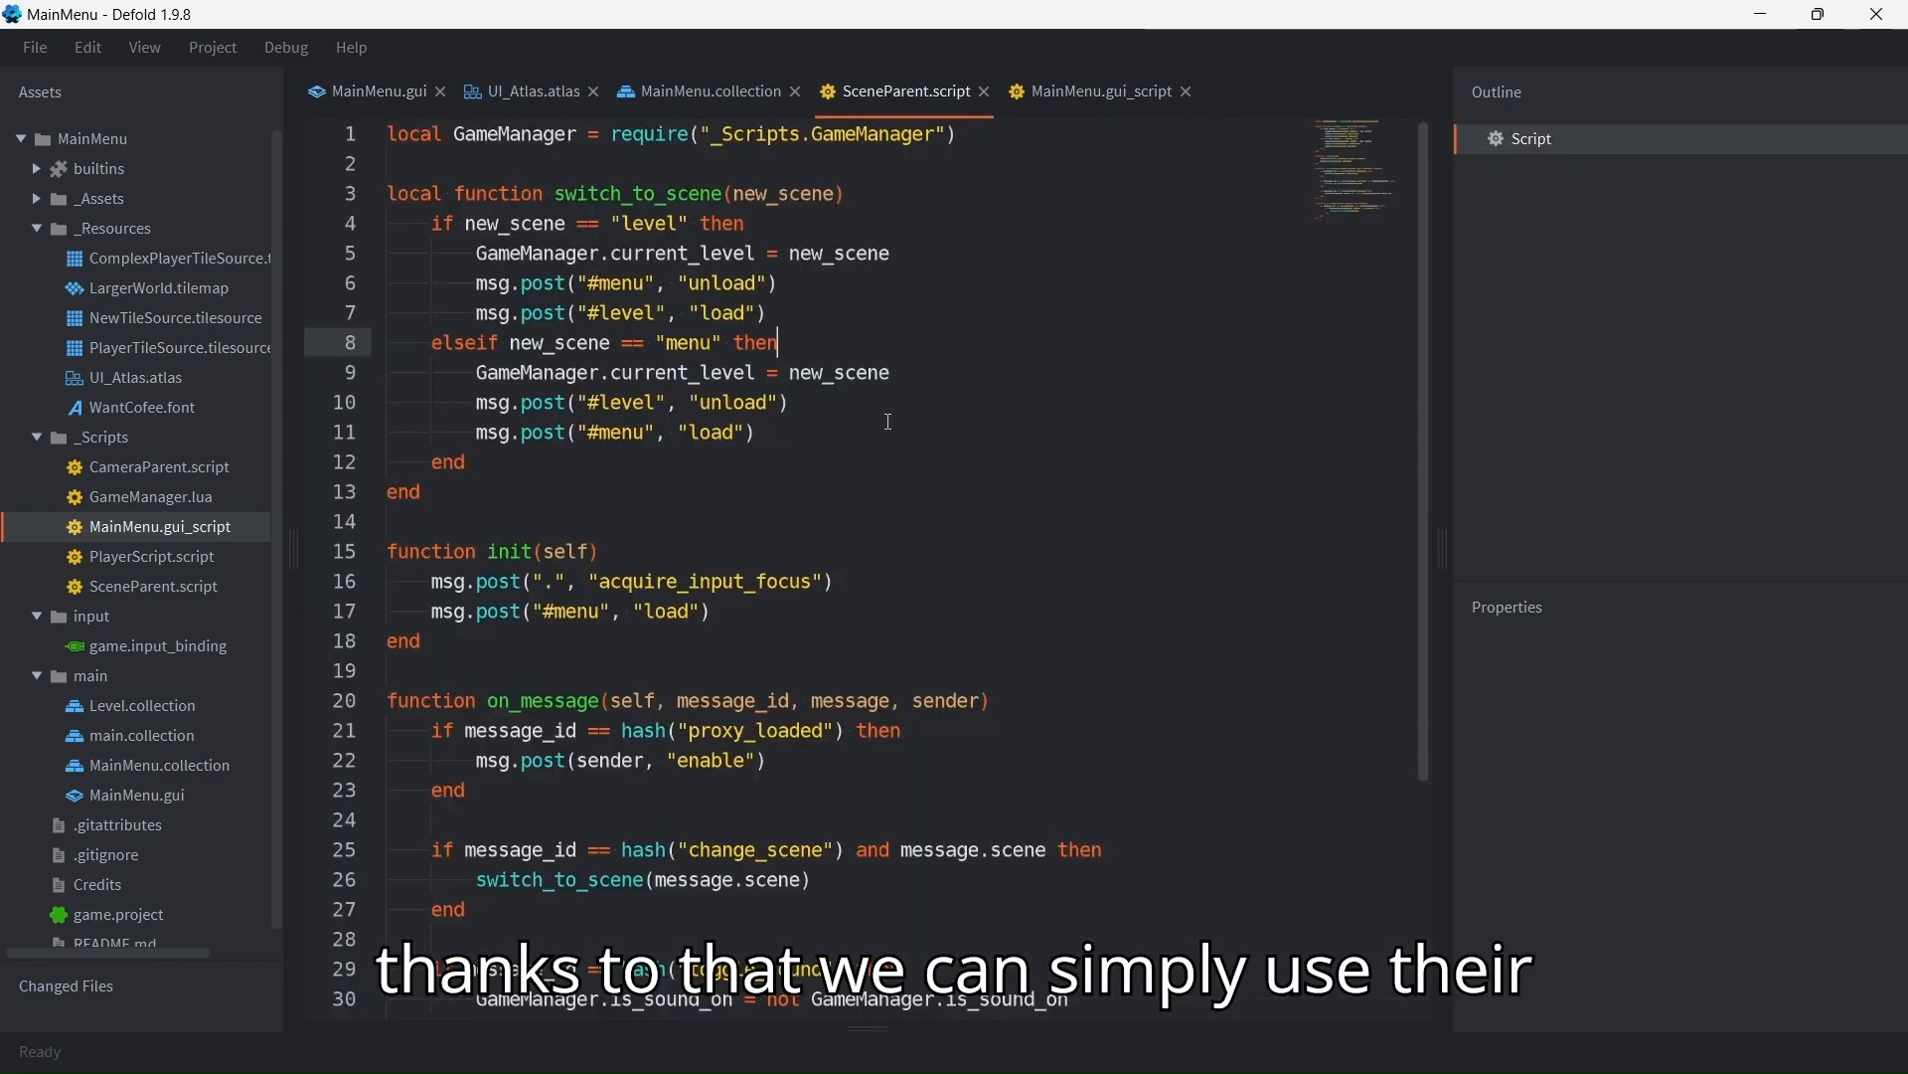
pyautogui.click(1090, 100)
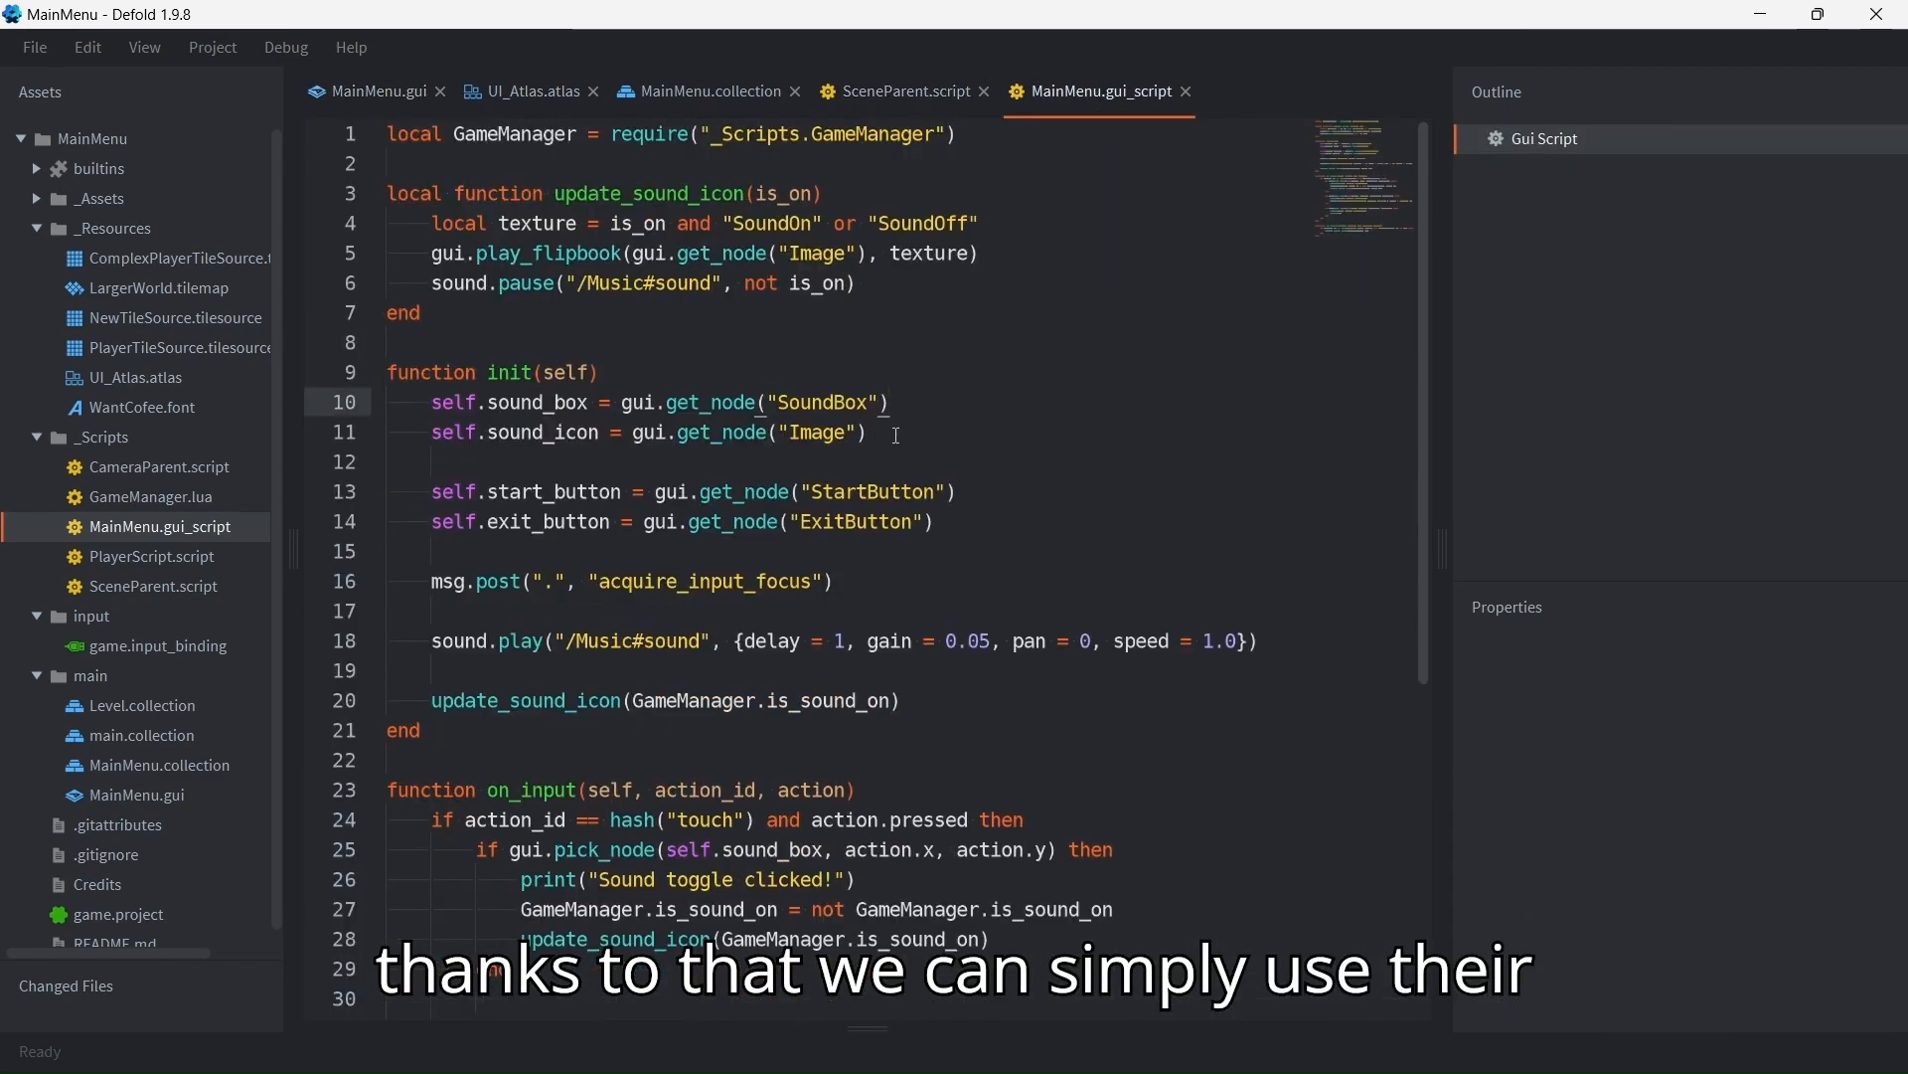
pyautogui.click(926, 438)
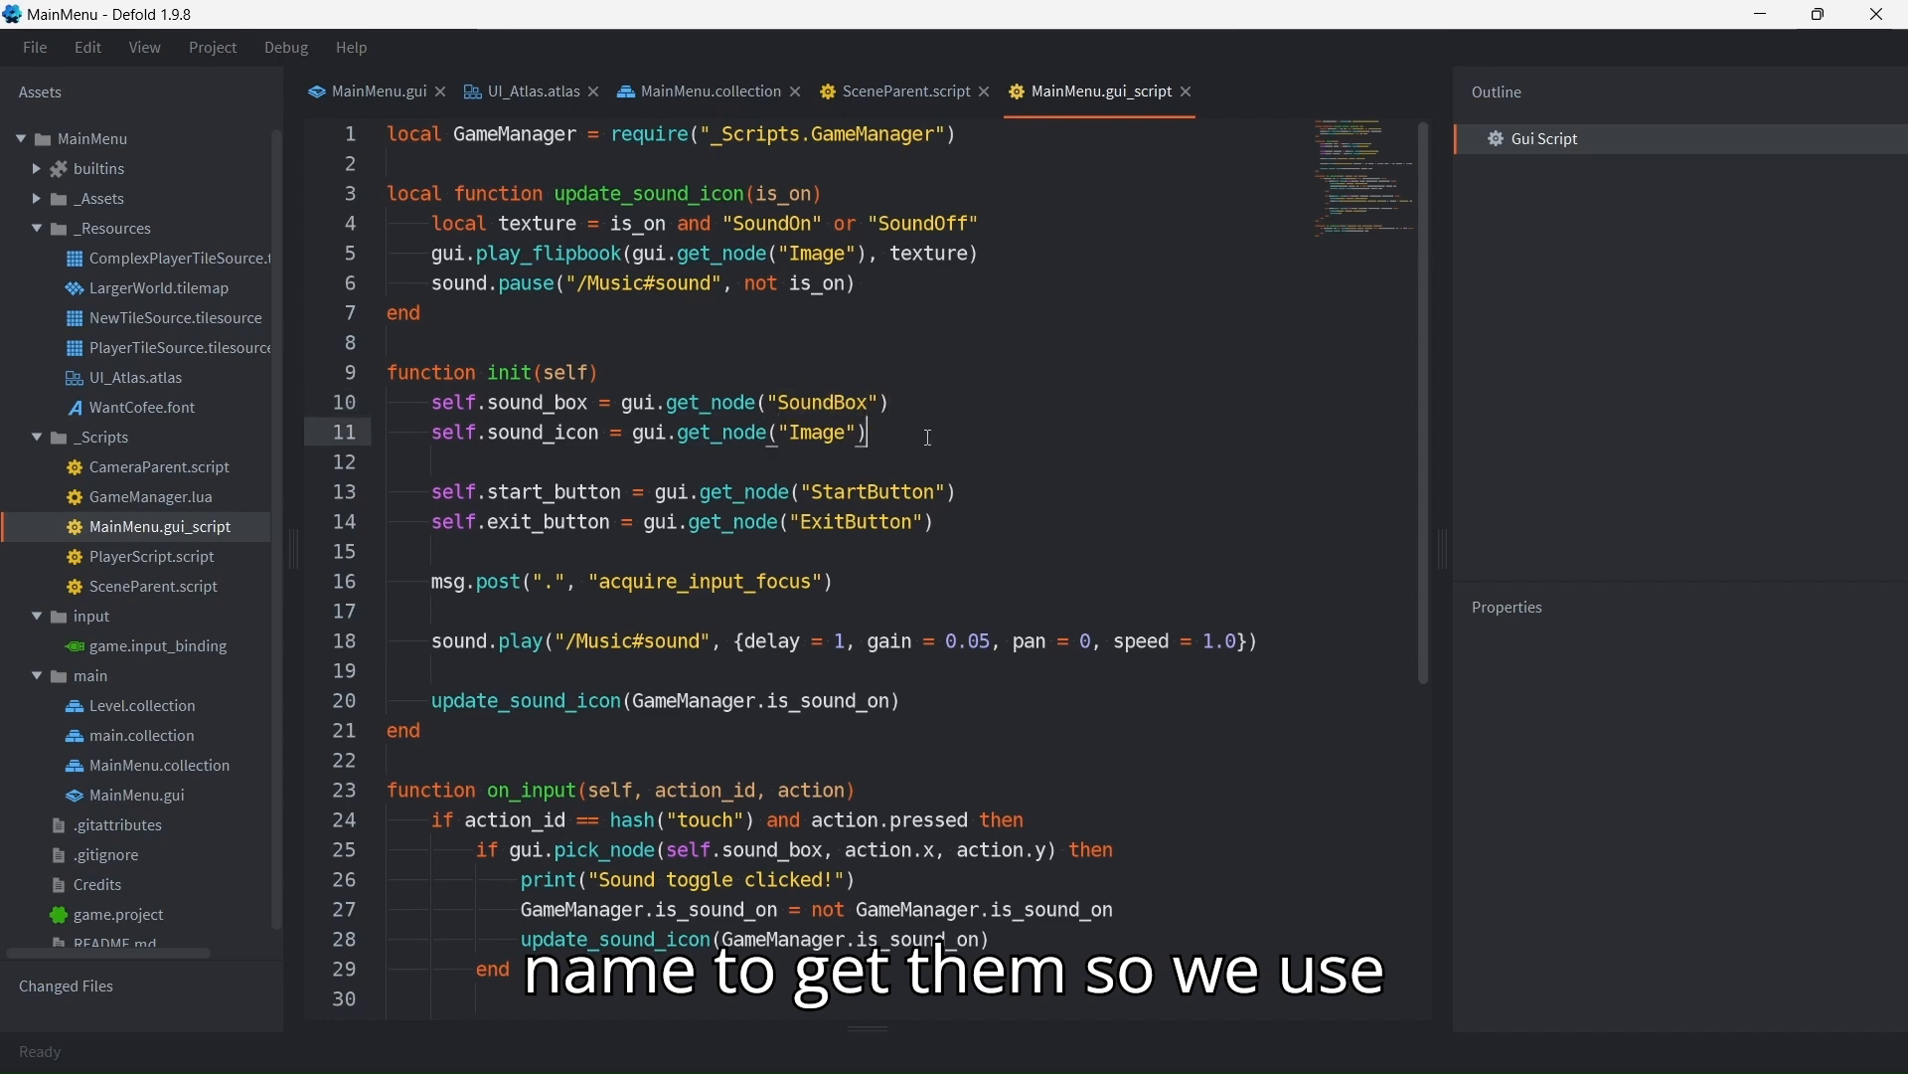
pyautogui.moveTo(940, 402); pyautogui.dragTo(431, 395)
pyautogui.moveTo(897, 425); pyautogui.dragTo(430, 432)
pyautogui.click(911, 439)
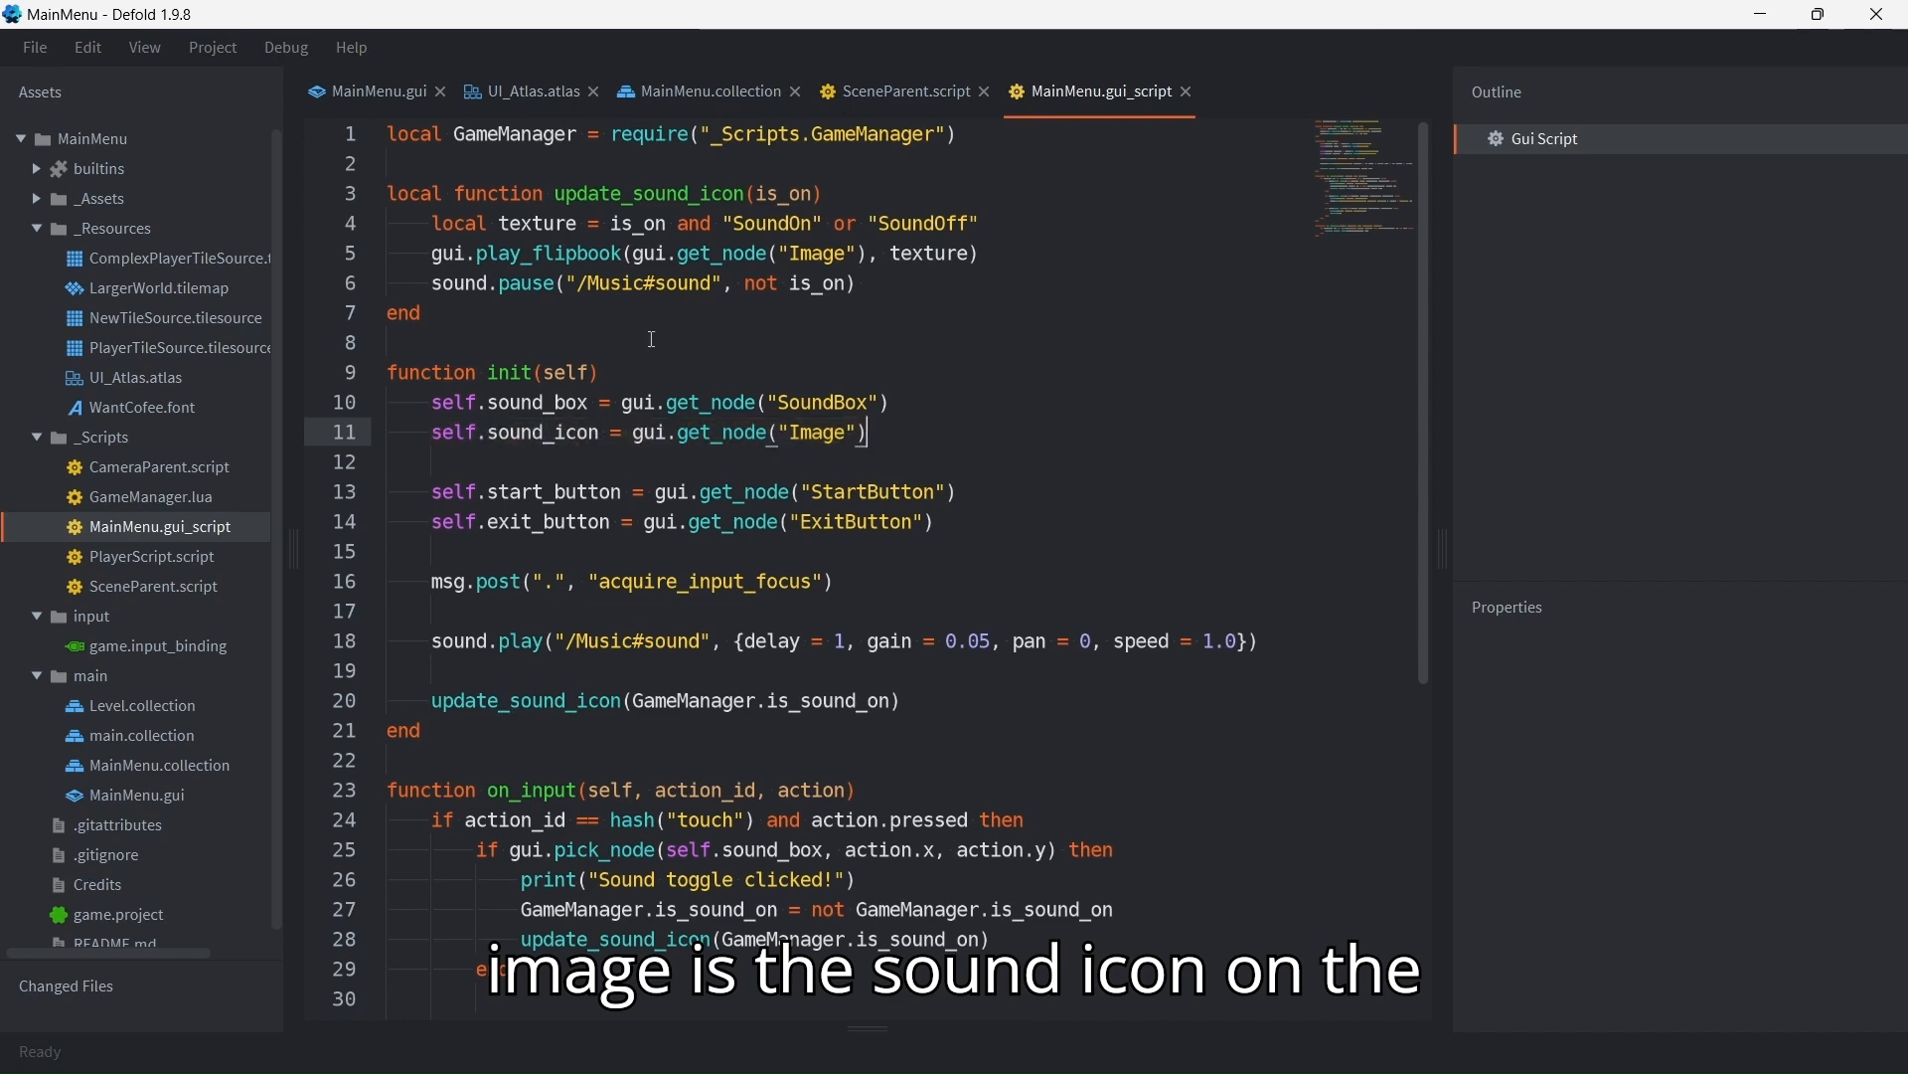
pyautogui.click(397, 95)
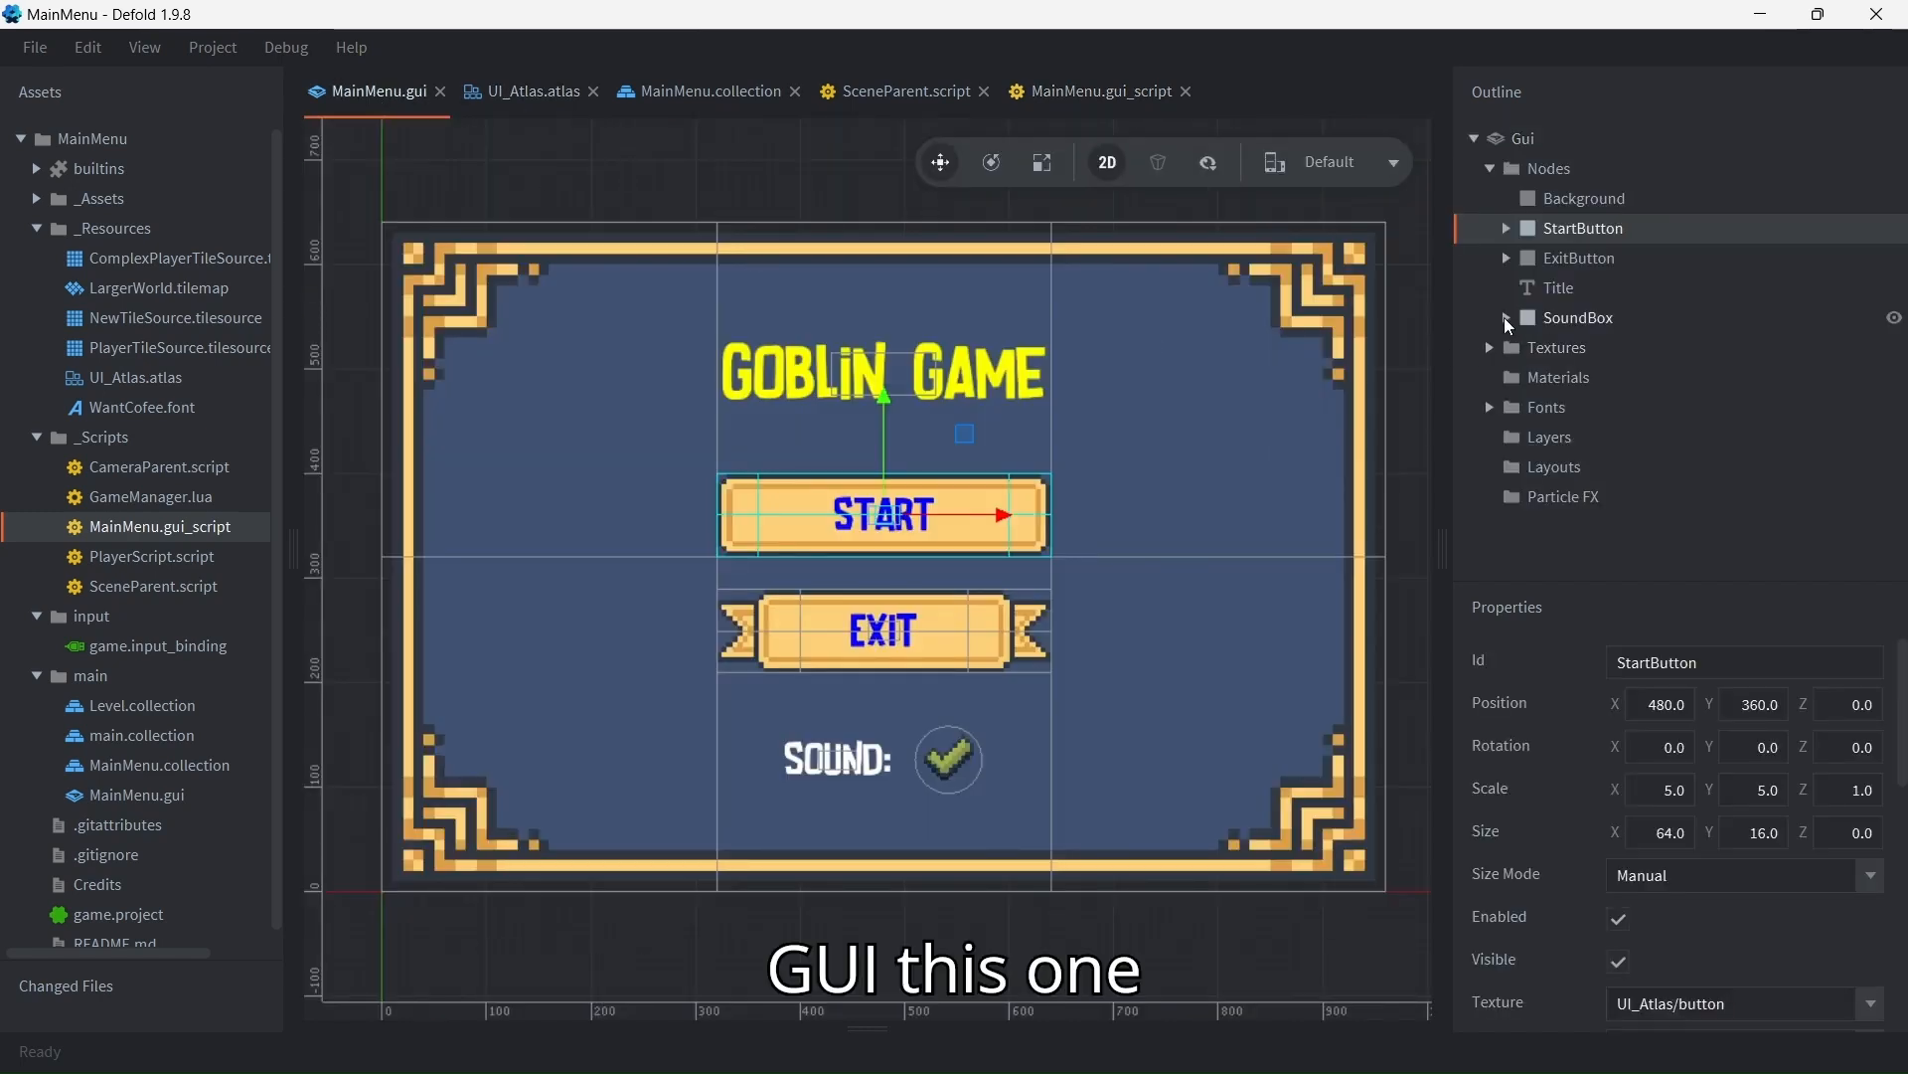
pyautogui.click(1608, 378)
# Step: Return to MainMenu.gui_script and examine the start_button and exit_button lines in init
pyautogui.click(1103, 91)
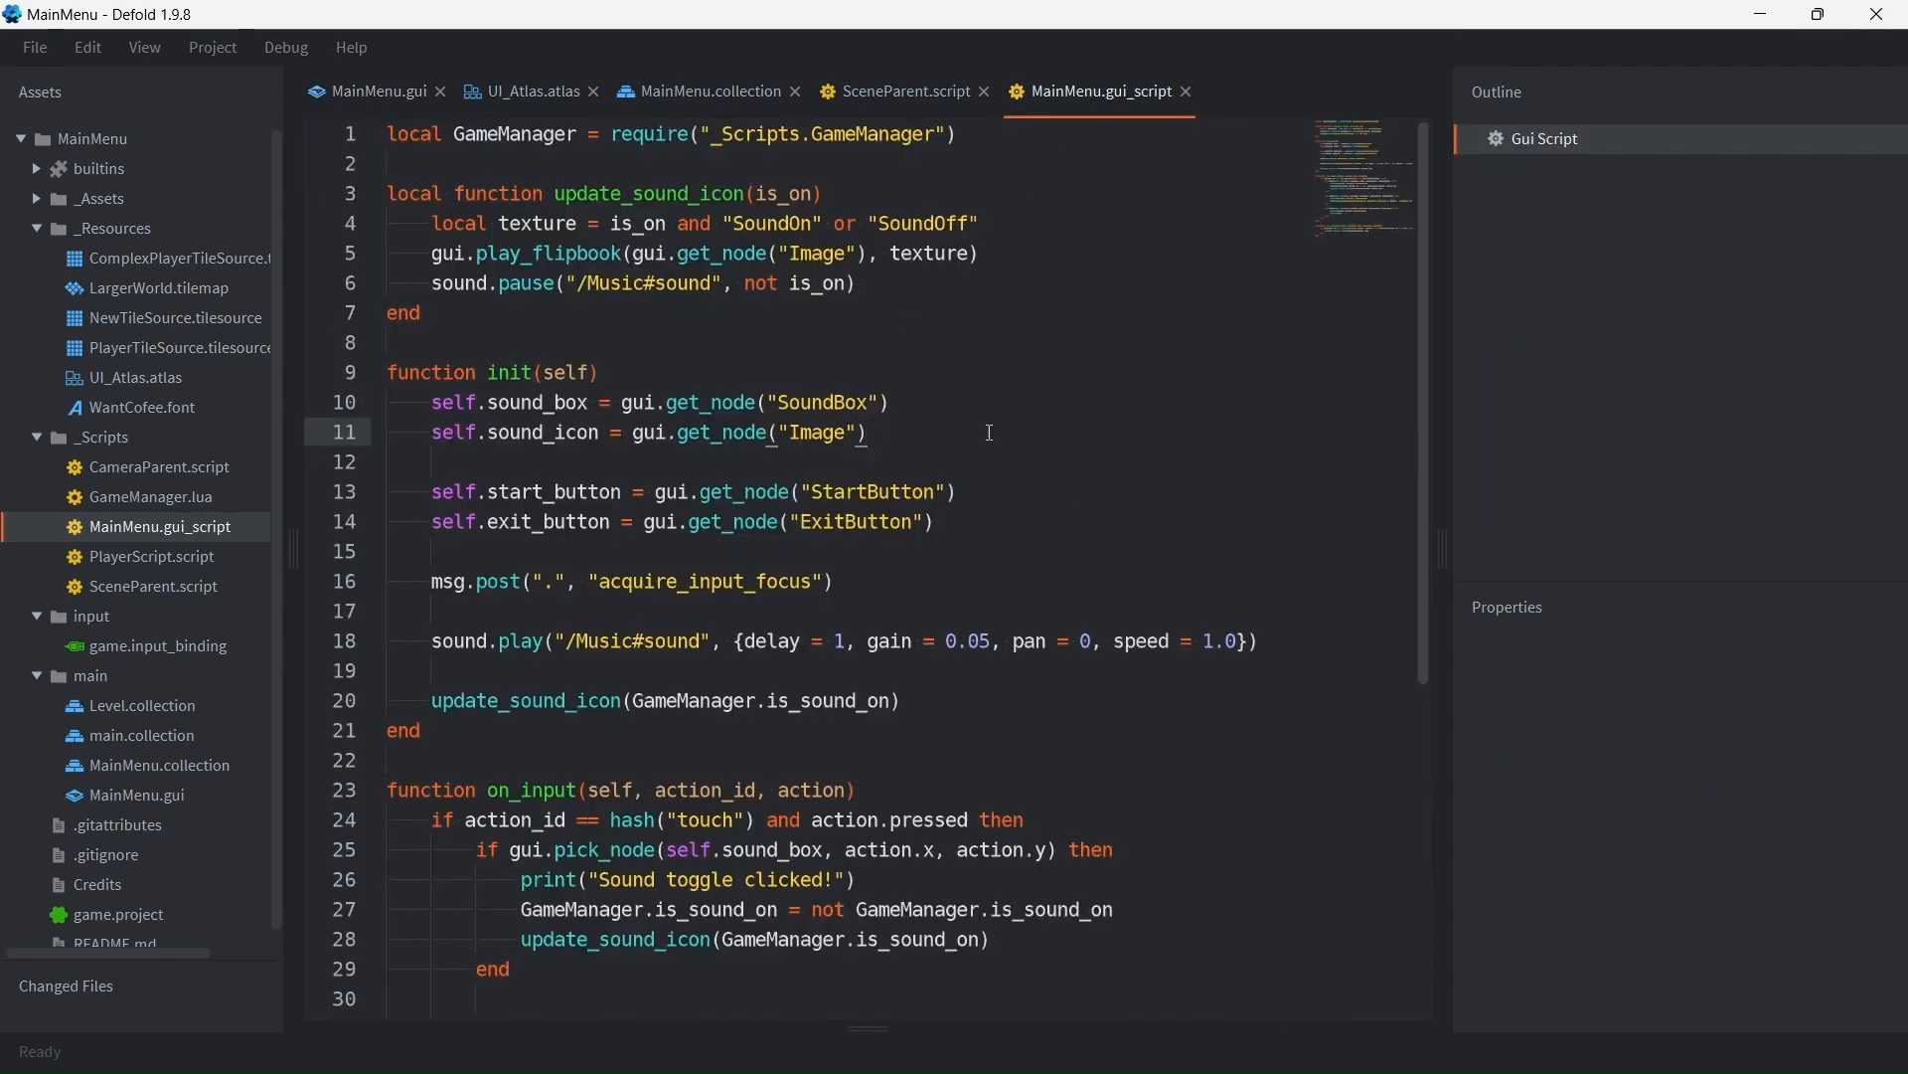
pyautogui.moveTo(1002, 491); pyautogui.dragTo(435, 487)
pyautogui.moveTo(955, 543); pyautogui.dragTo(431, 518)
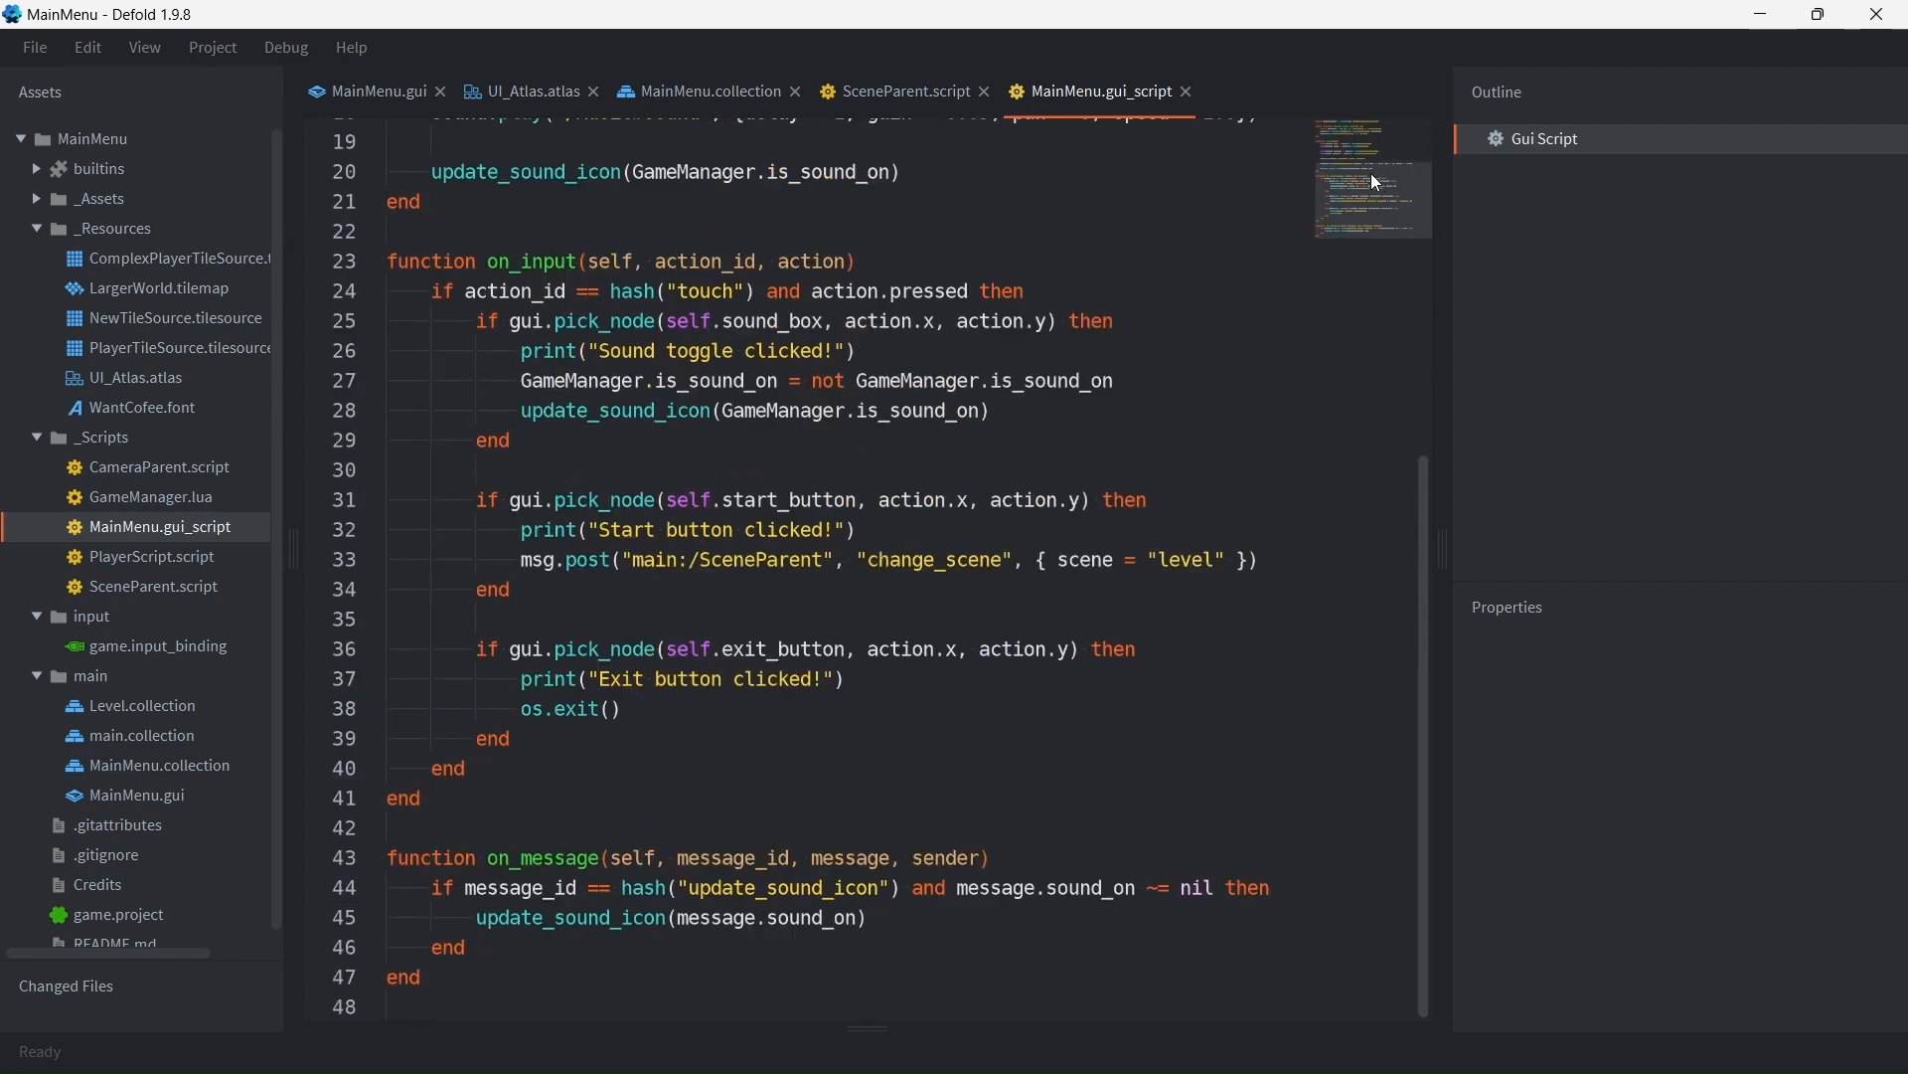
# Step: Examine the acquire_input_focus message and the sound.play call in the init function of MainMenu.gui_script
pyautogui.scroll(8, 1361, 174)
pyautogui.scroll(2, 1354, 181)
pyautogui.moveTo(859, 594); pyautogui.dragTo(424, 574)
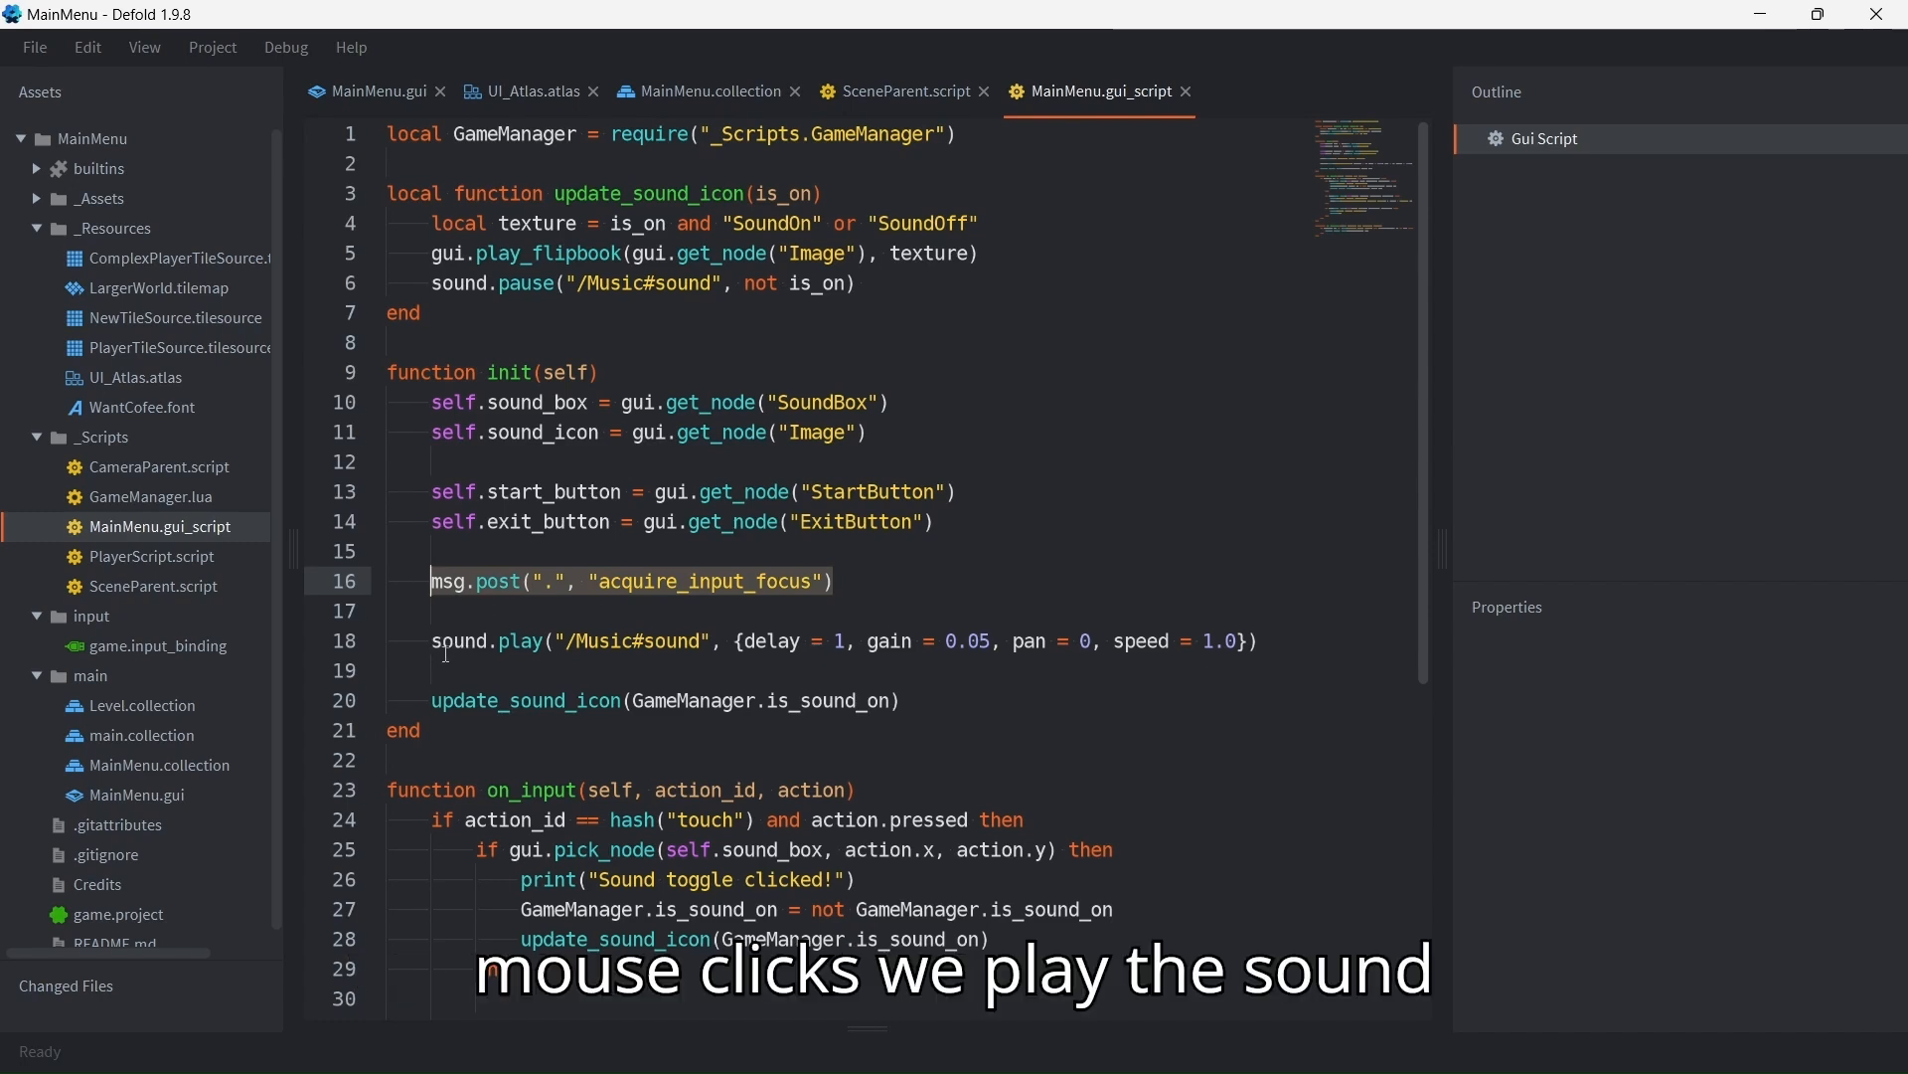
pyautogui.click(632, 618)
pyautogui.moveTo(431, 642); pyautogui.dragTo(548, 646)
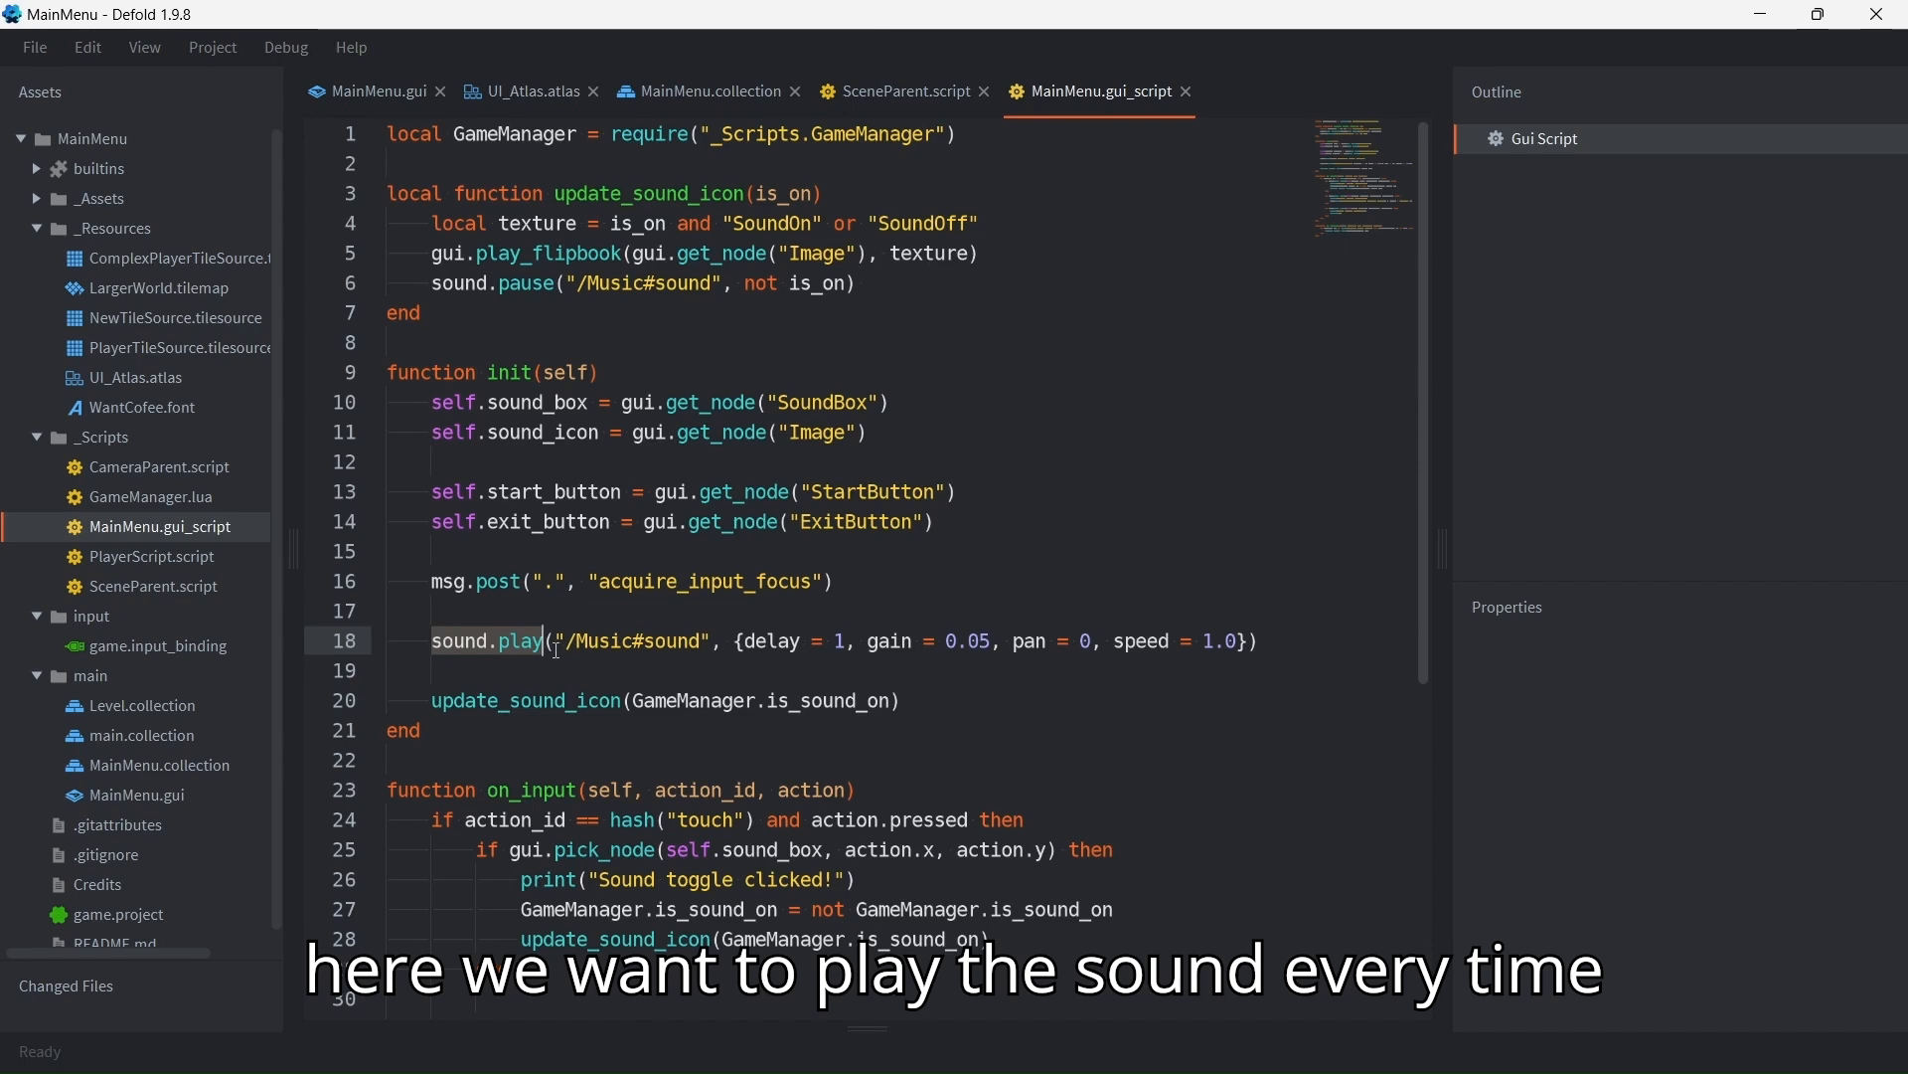
# Step: Examine the update_sound_icon call in init and the declaration of that function in MainMenu.gui_script
pyautogui.press('End')
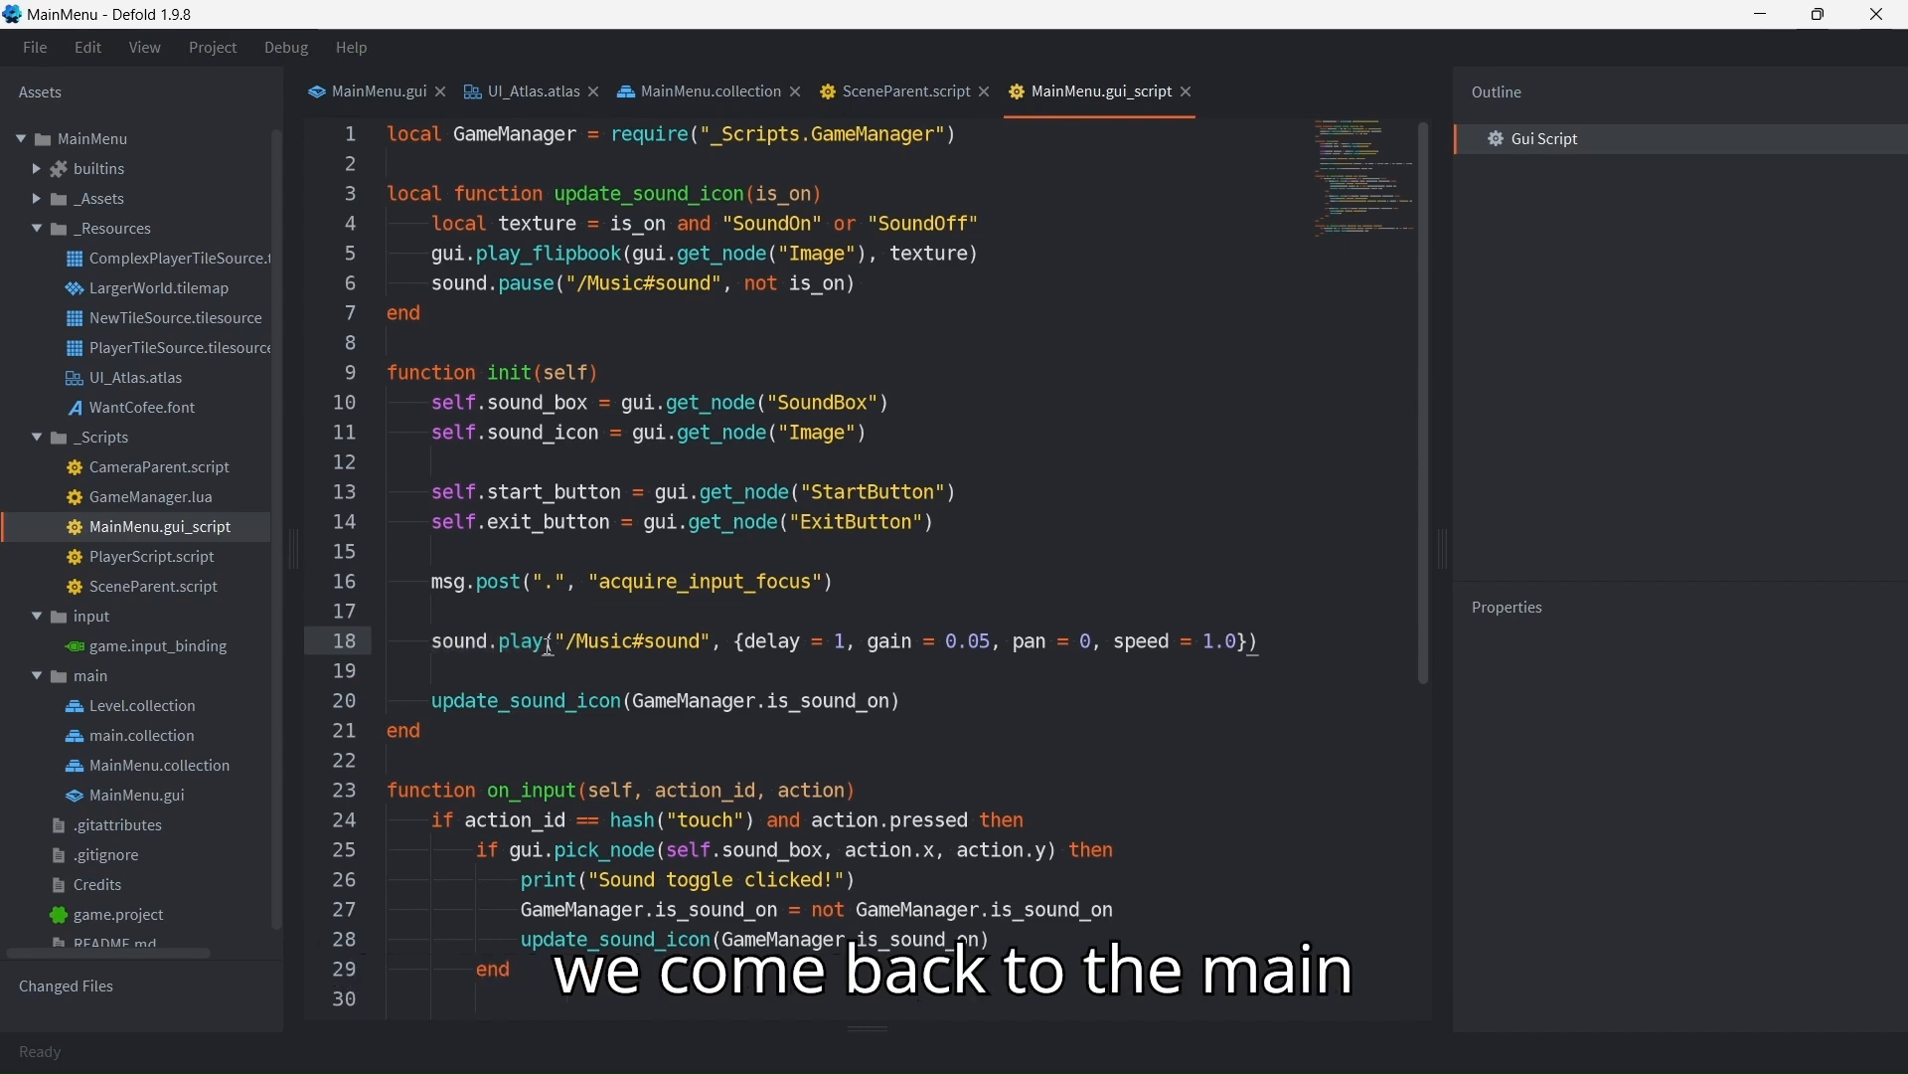
pyautogui.click(617, 701)
pyautogui.press('Up')
pyautogui.doubleClick(541, 701)
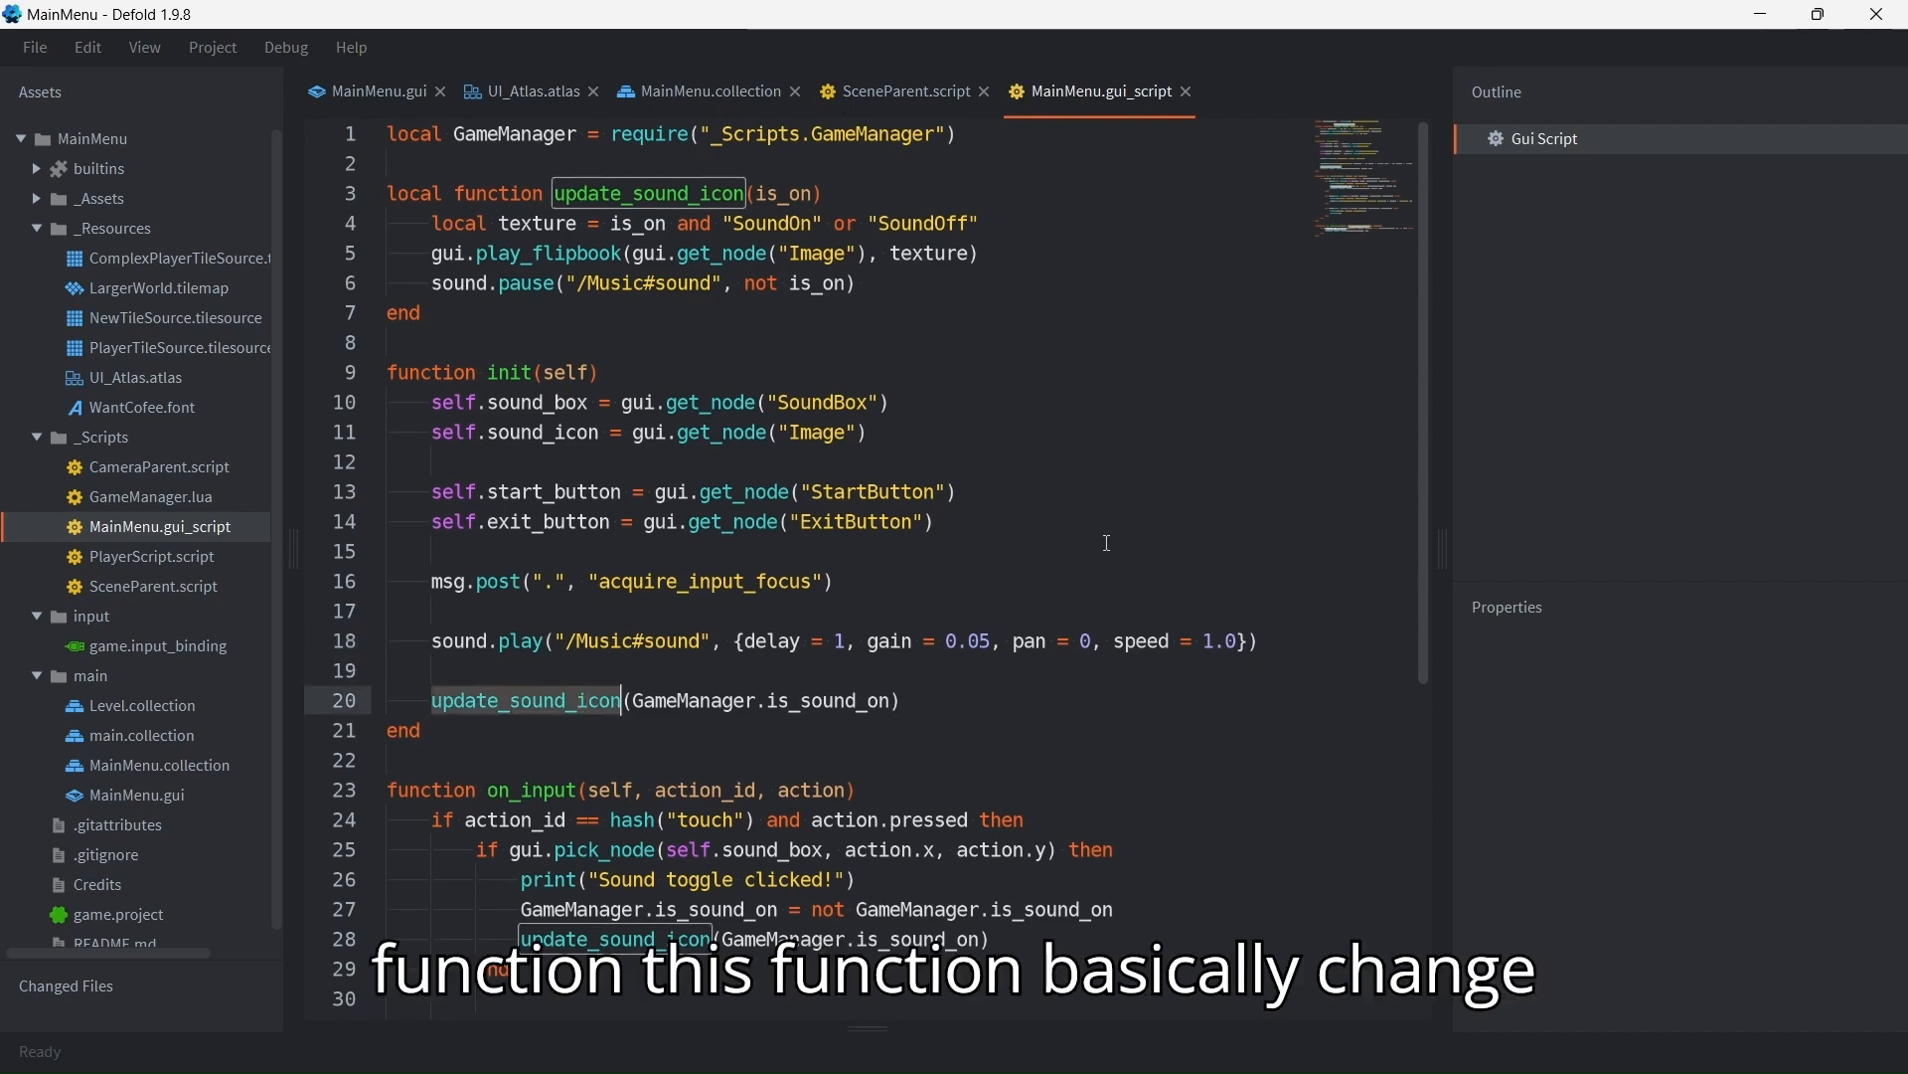
pyautogui.click(829, 194)
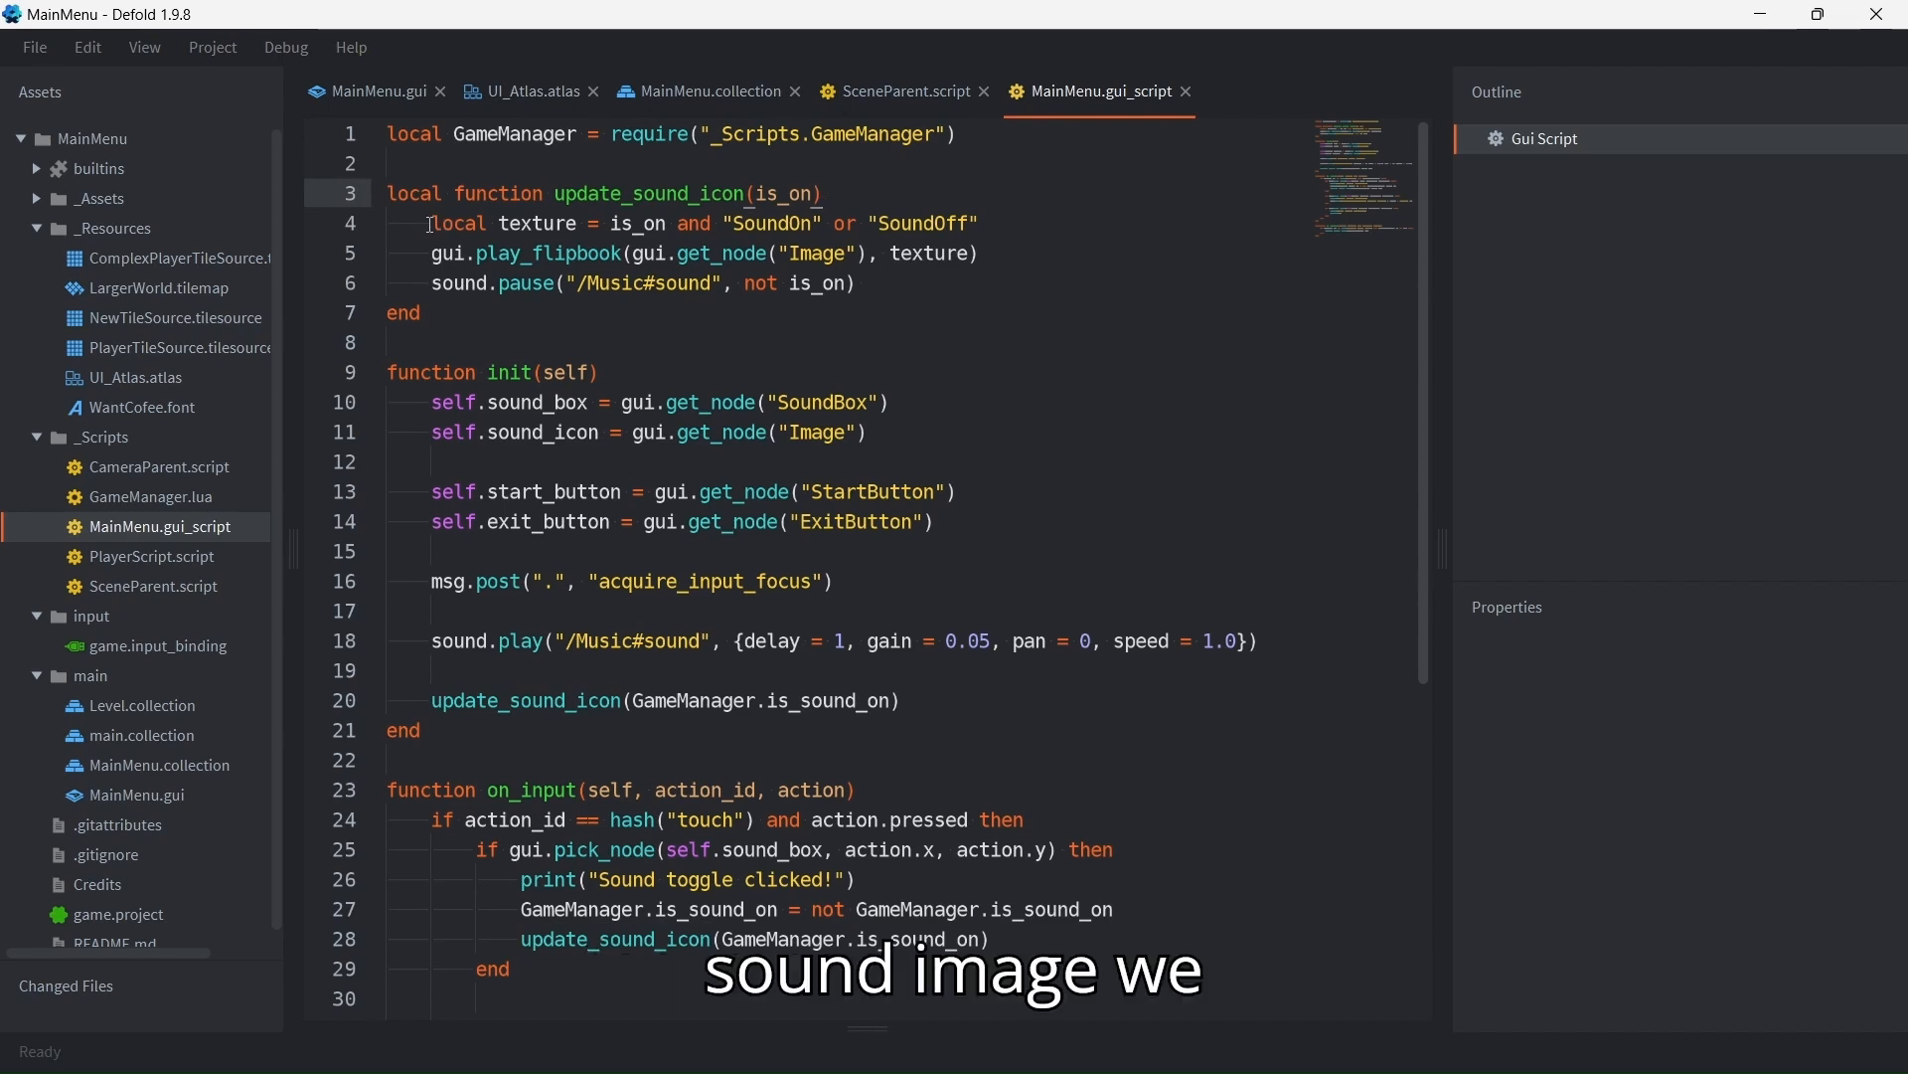
# Step: Examine how the local texture line in update_sound_icon uses is_on to choose between "SoundOn" and "SoundOff"
pyautogui.moveTo(431, 225); pyautogui.dragTo(578, 222)
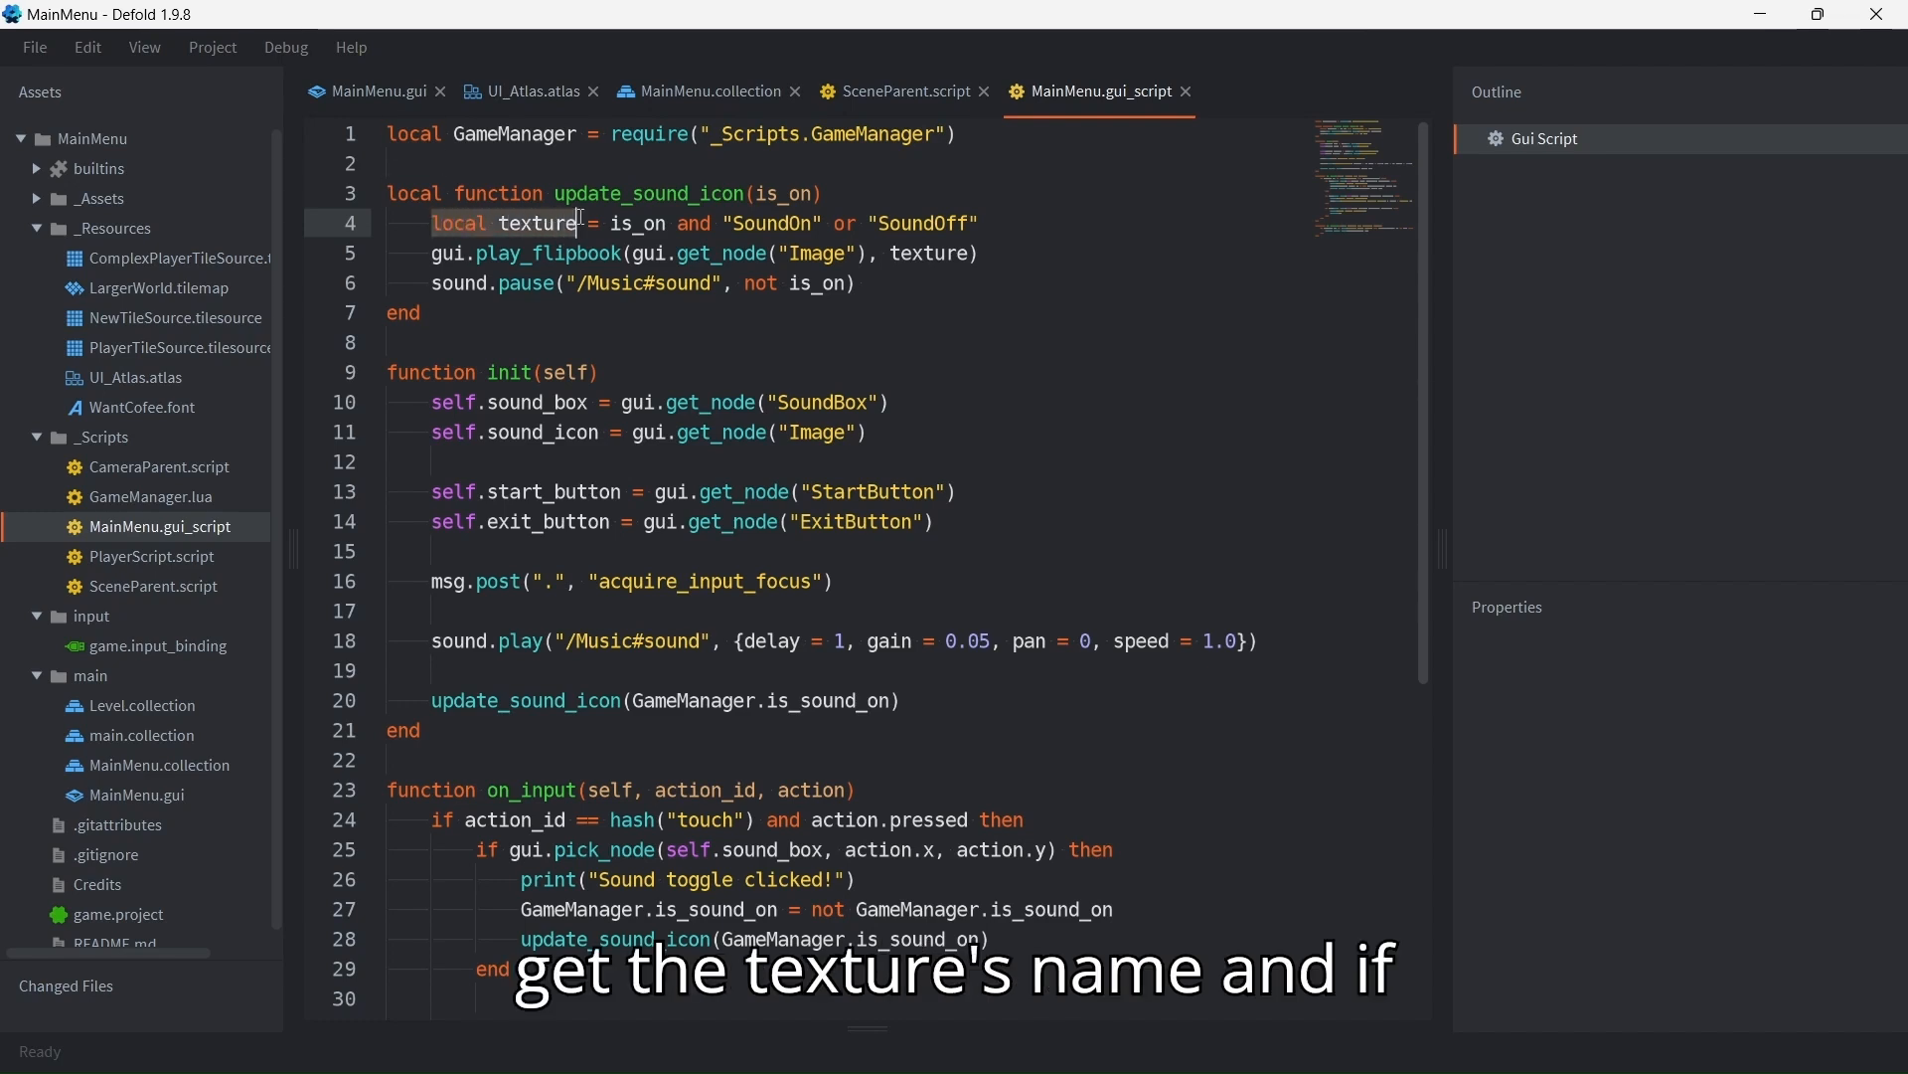
pyautogui.click(628, 225)
pyautogui.doubleClick(639, 224)
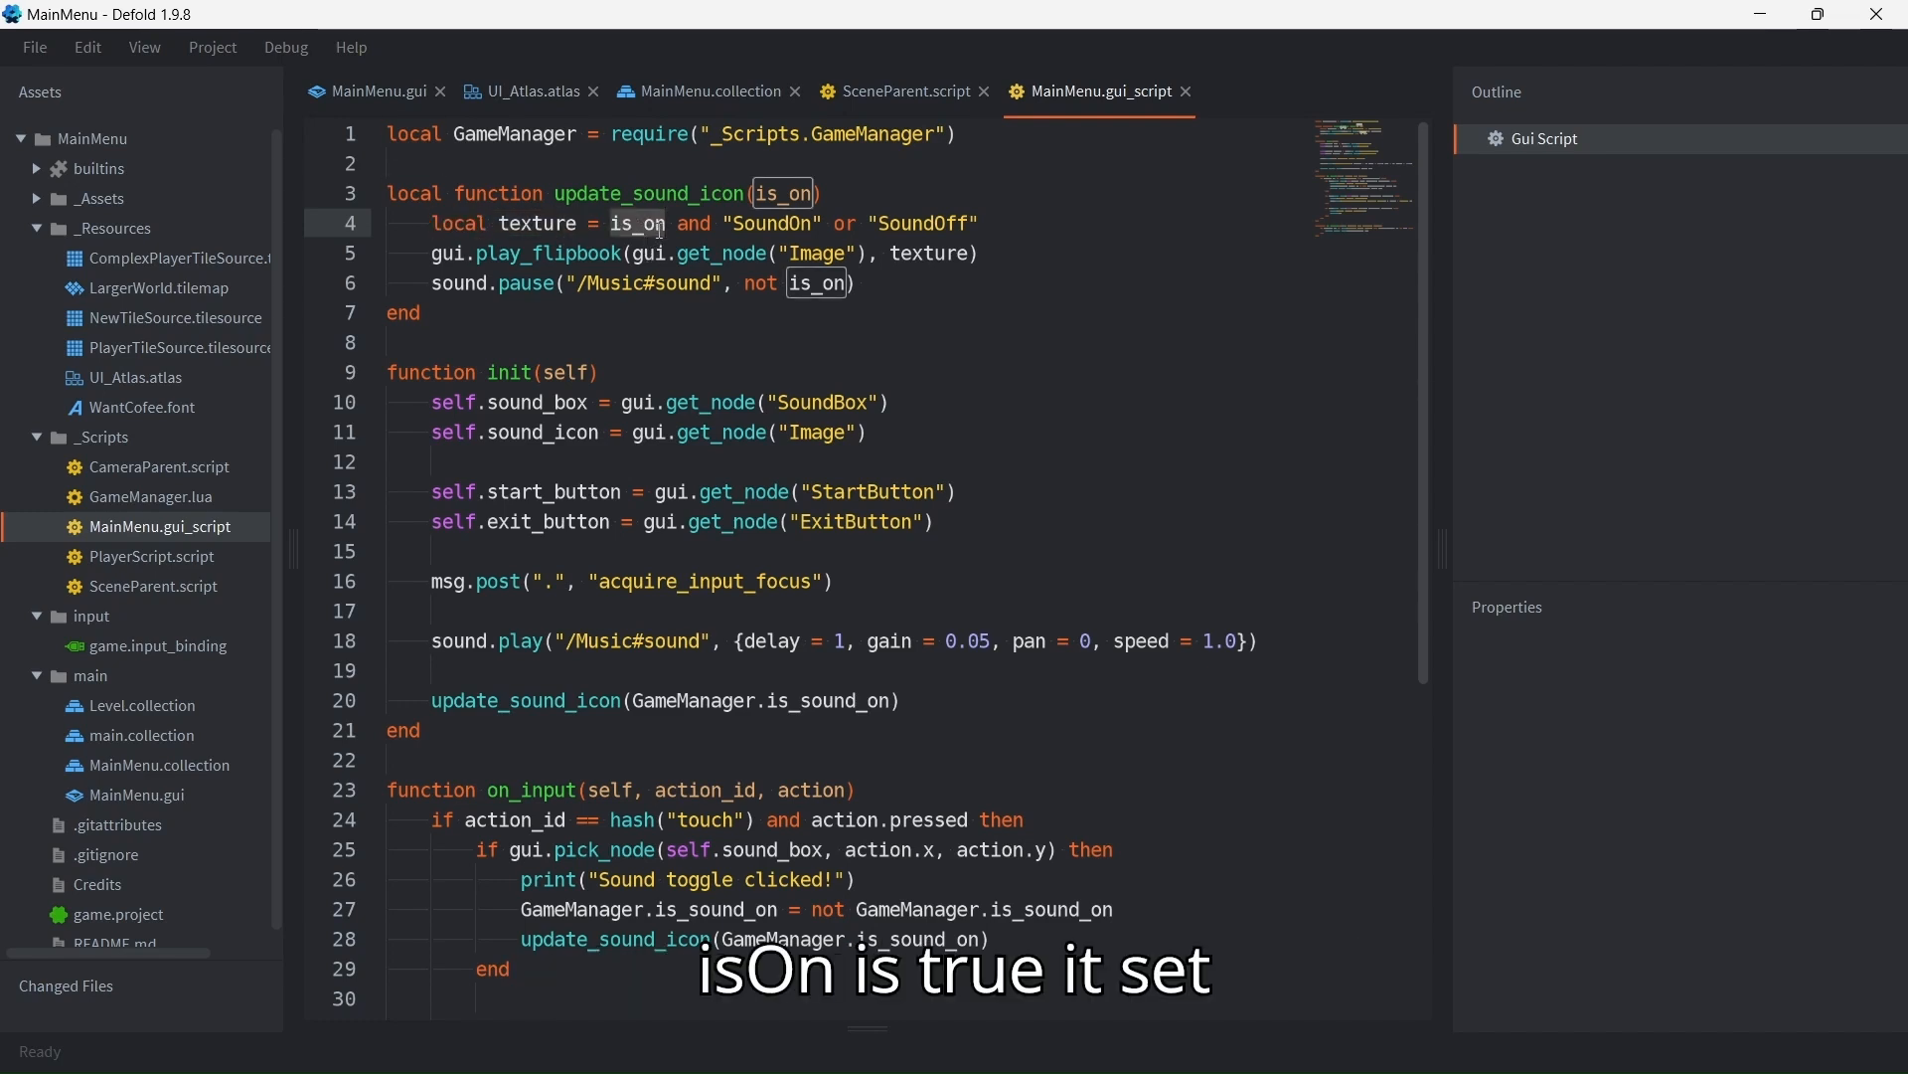
pyautogui.doubleClick(803, 226)
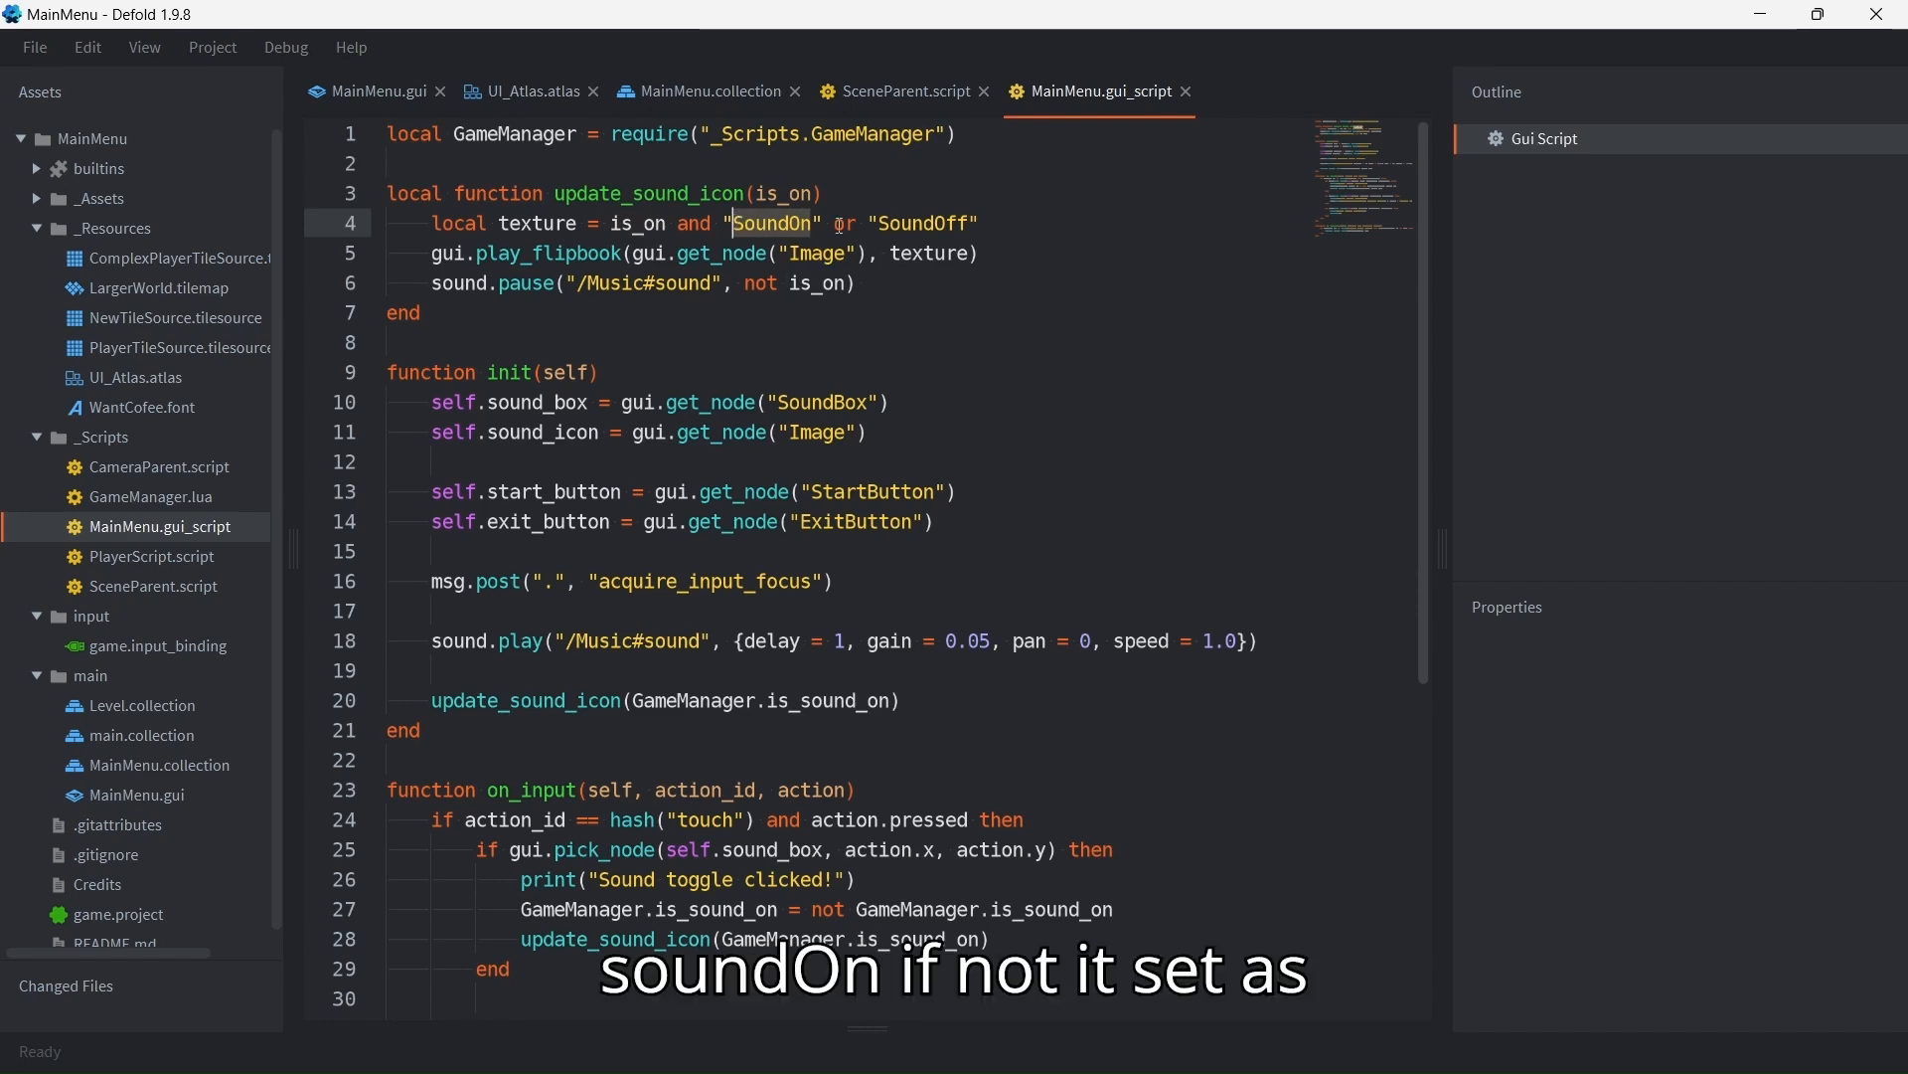
pyautogui.press('Left')
pyautogui.moveTo(870, 225); pyautogui.dragTo(982, 220)
# Step: Examine the gui.play_flipbook line for the Image node and trace its texture argument back to the texture assignment
pyautogui.moveTo(431, 255); pyautogui.dragTo(871, 254)
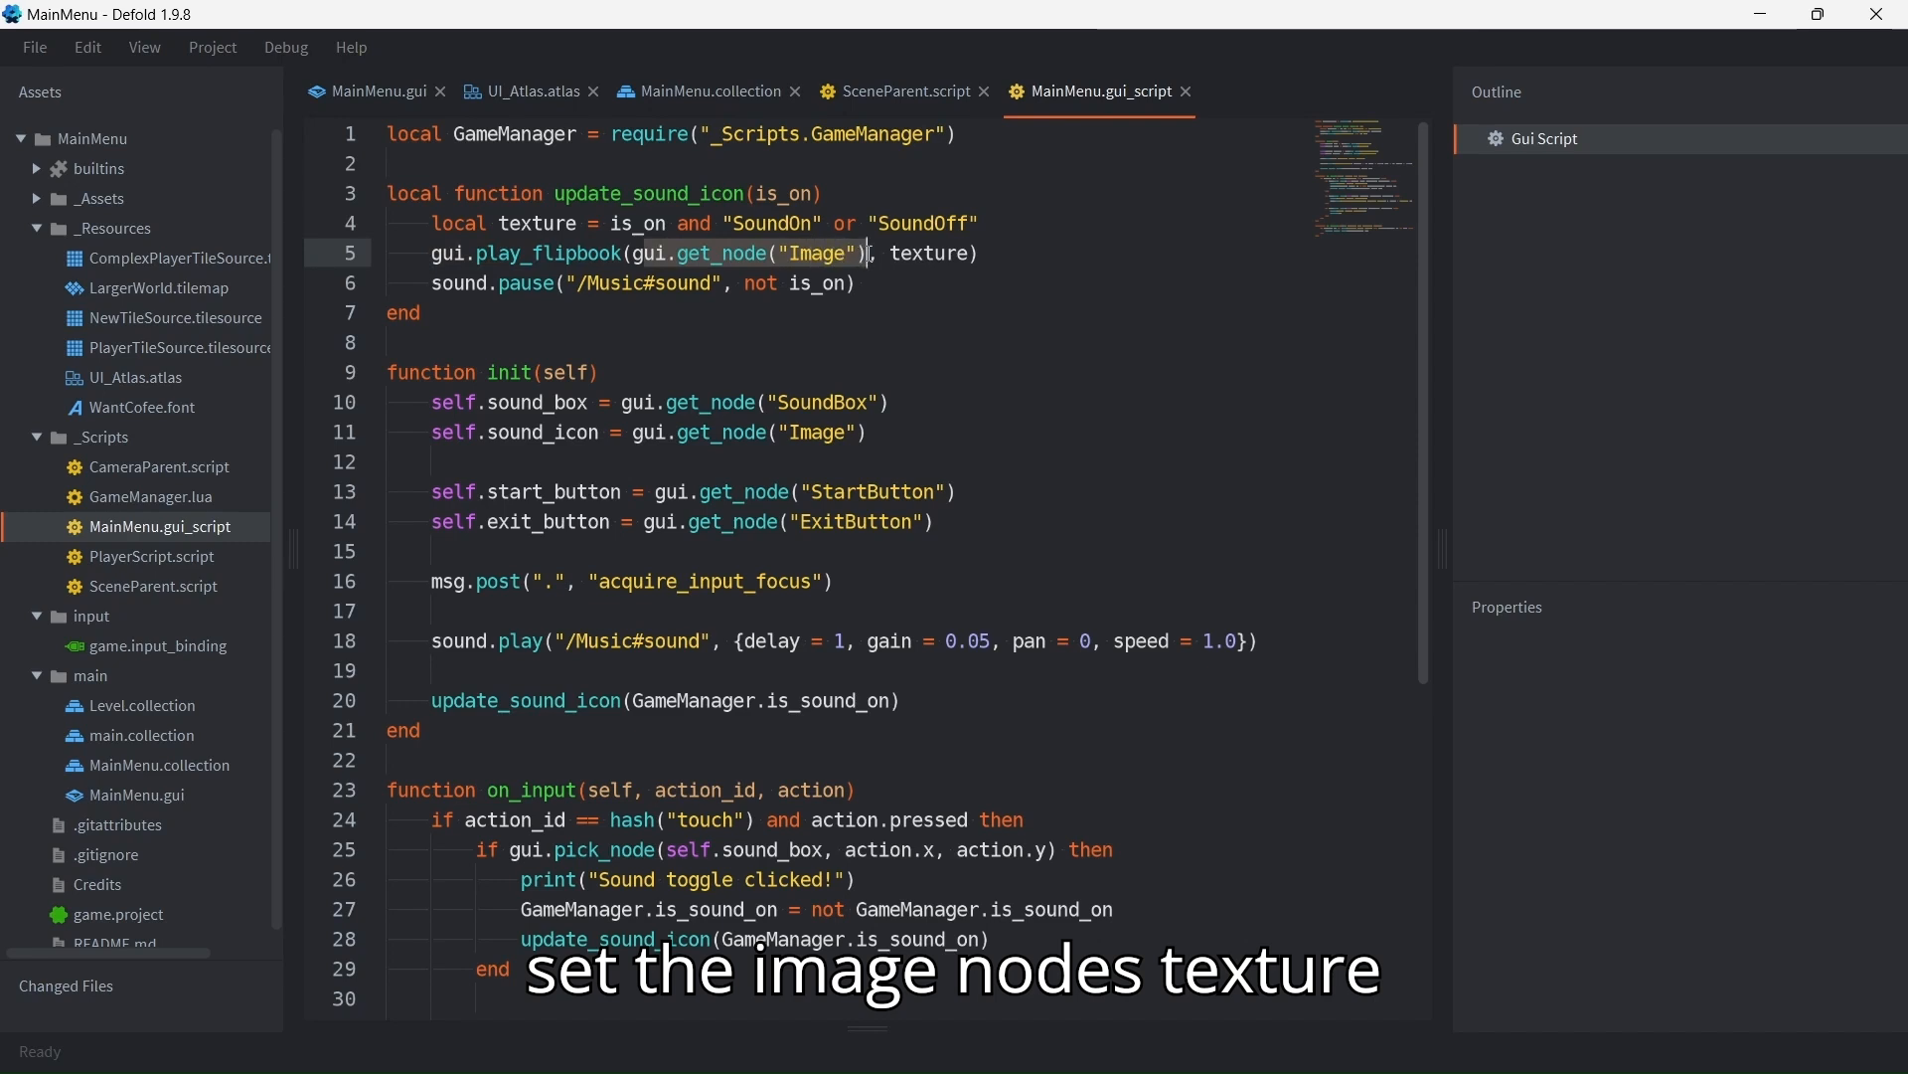
pyautogui.doubleClick(924, 255)
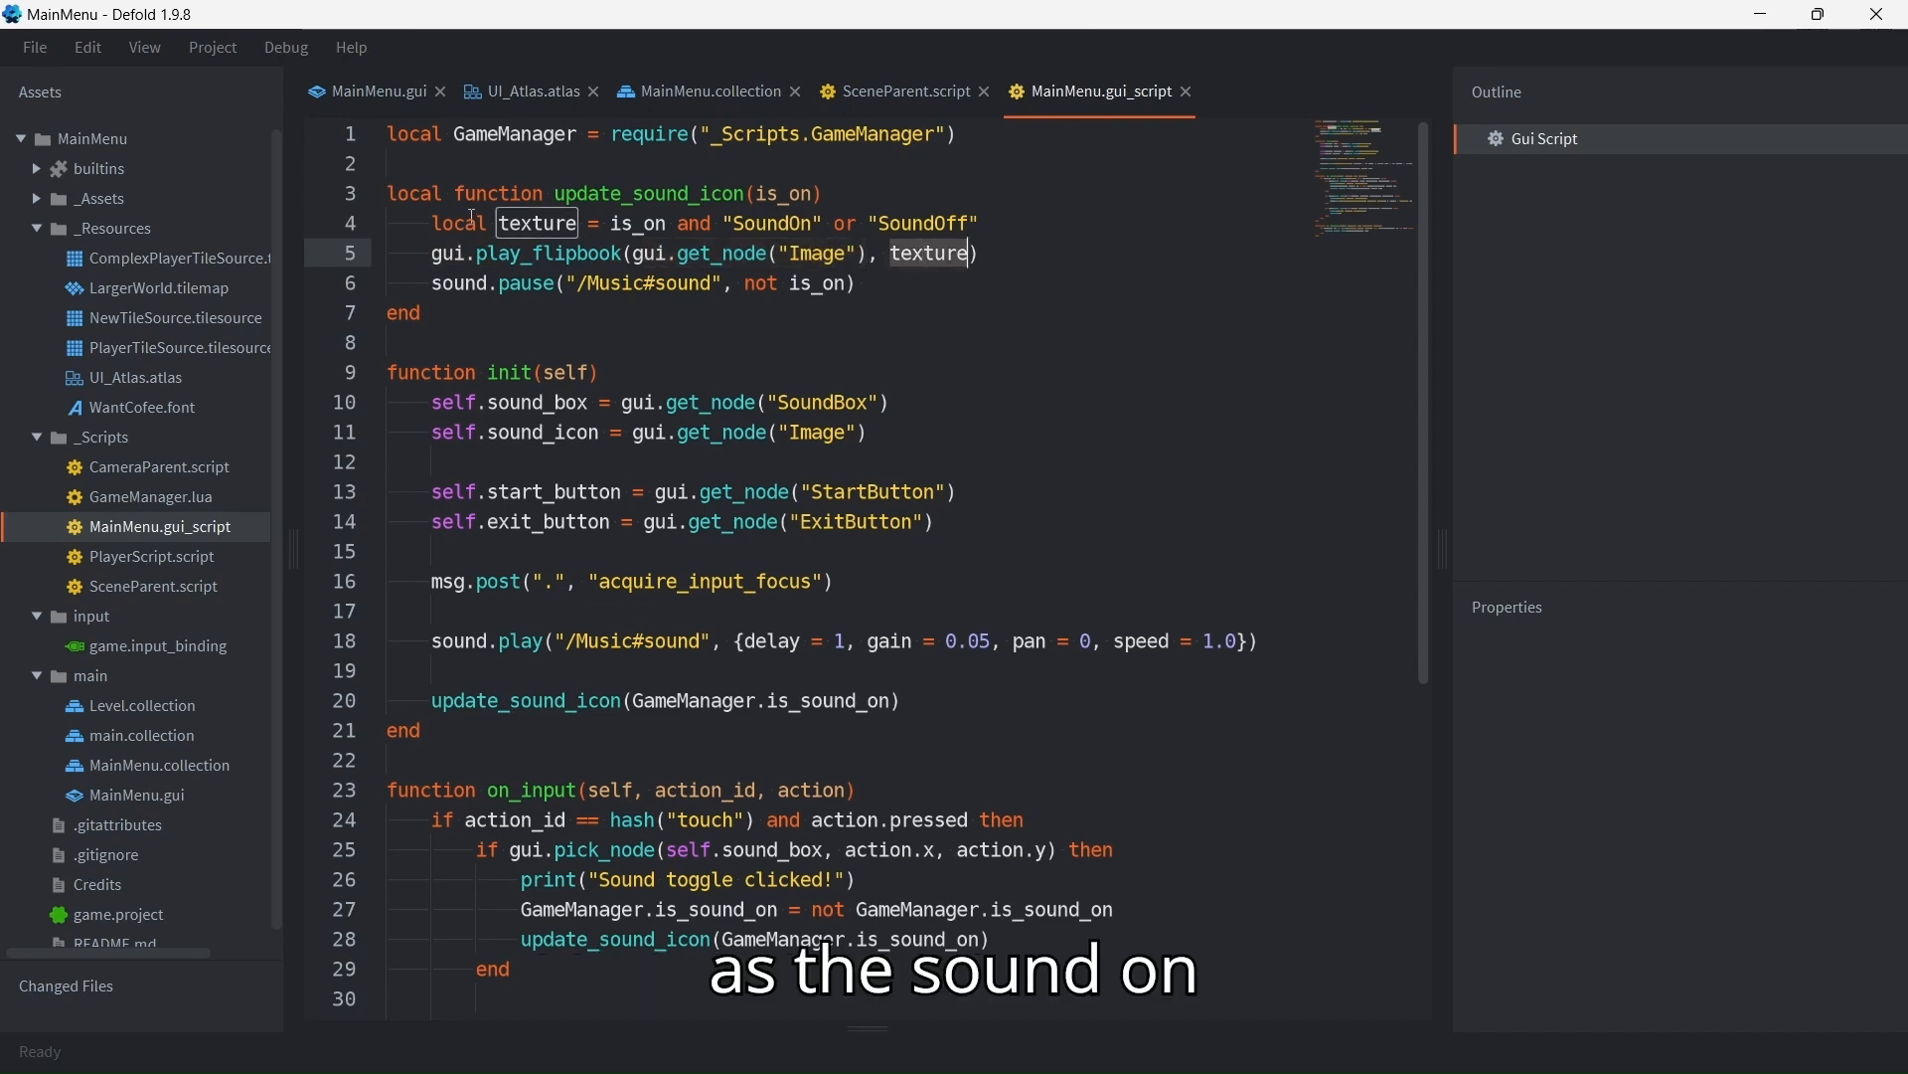
pyautogui.moveTo(438, 222); pyautogui.dragTo(981, 223)
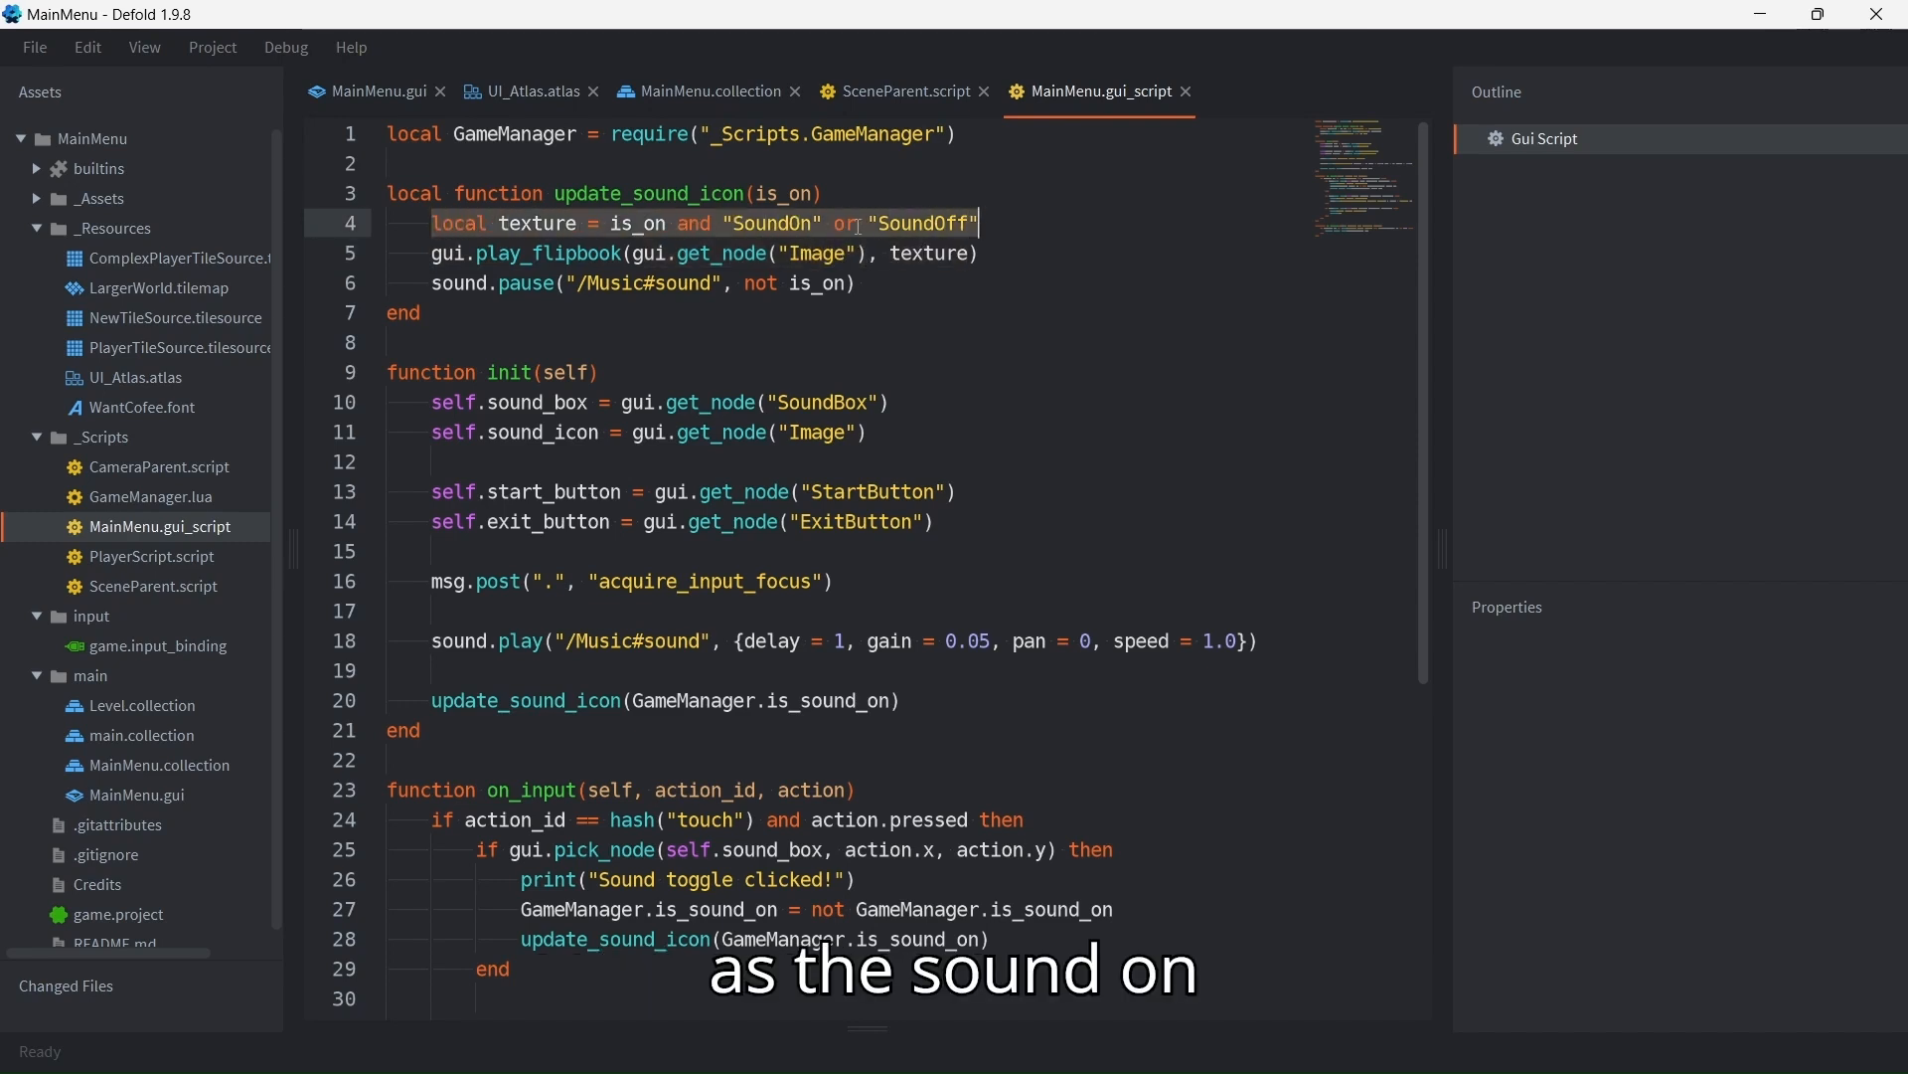
pyautogui.click(802, 222)
pyautogui.click(957, 223)
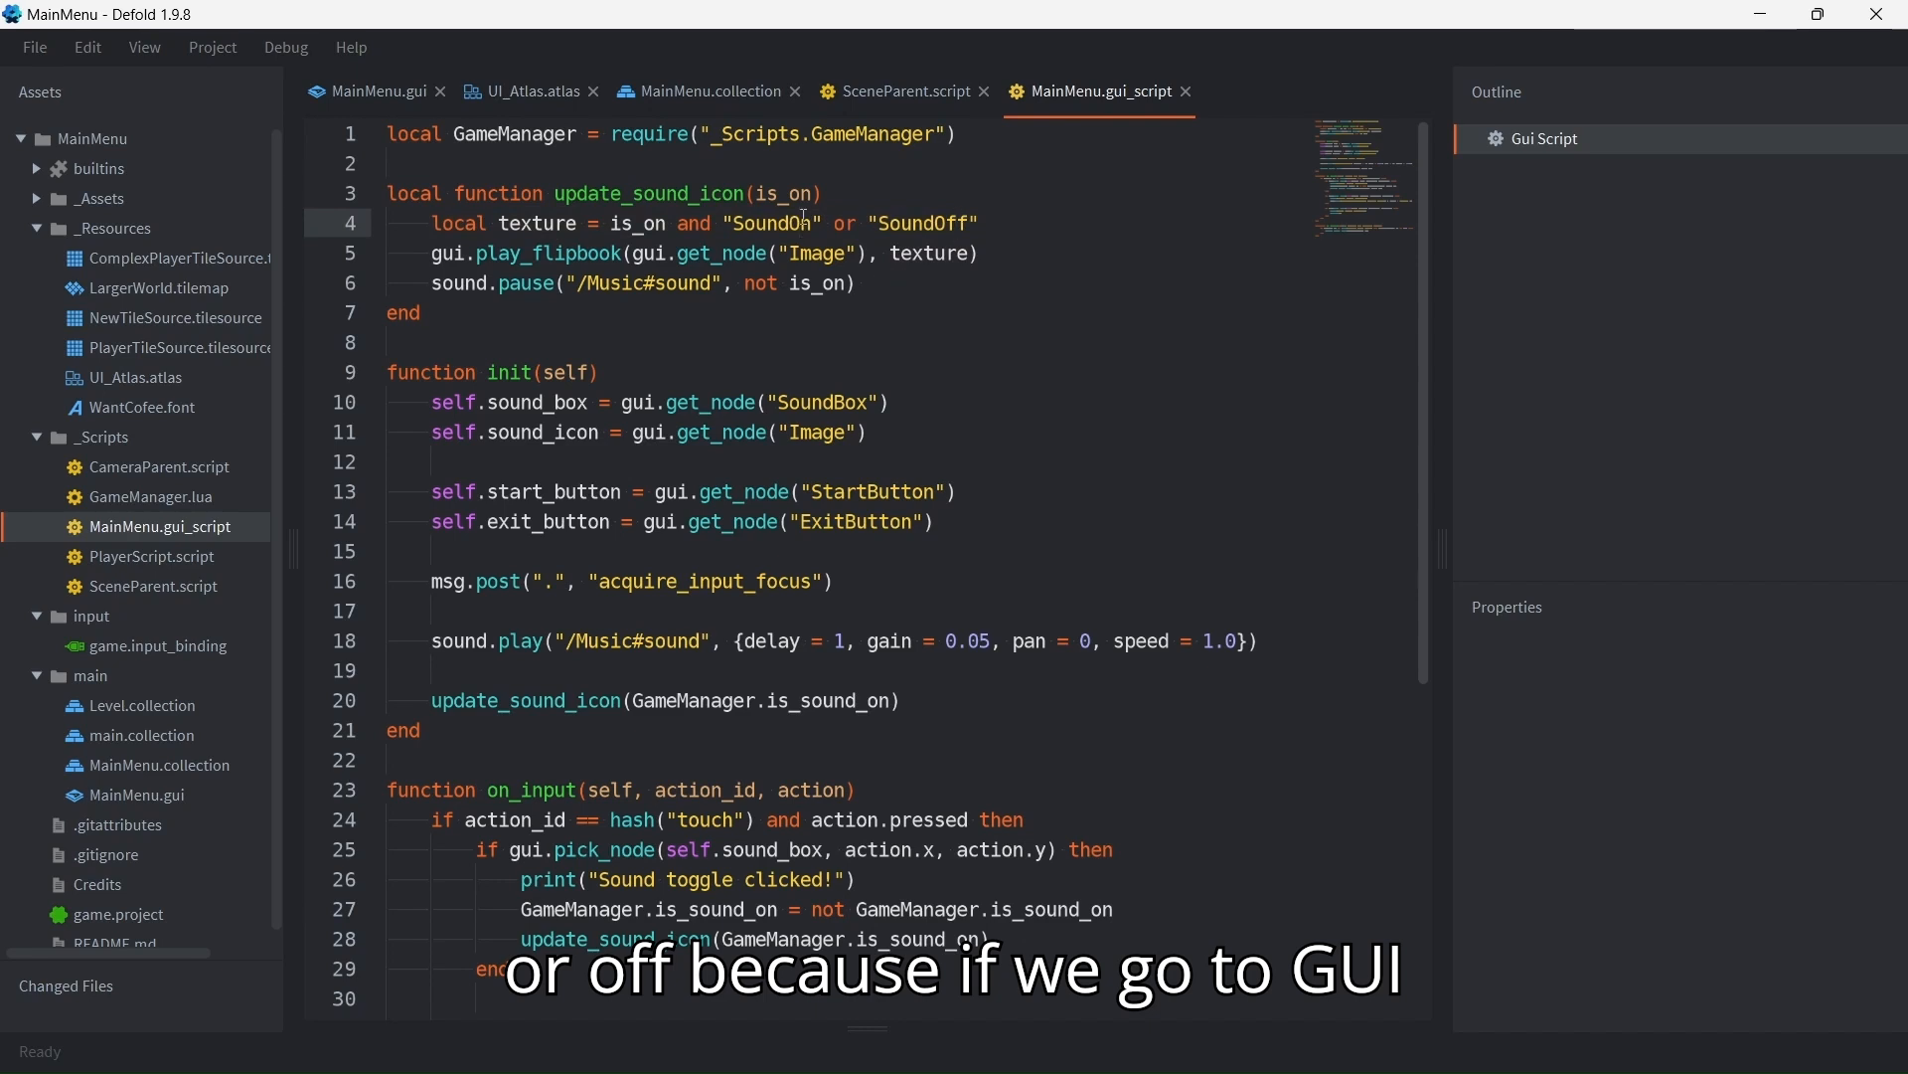
# Step: Look up the texture choices available for the Image node in MainMenu.gui, leaving its texture as it is
pyautogui.click(409, 91)
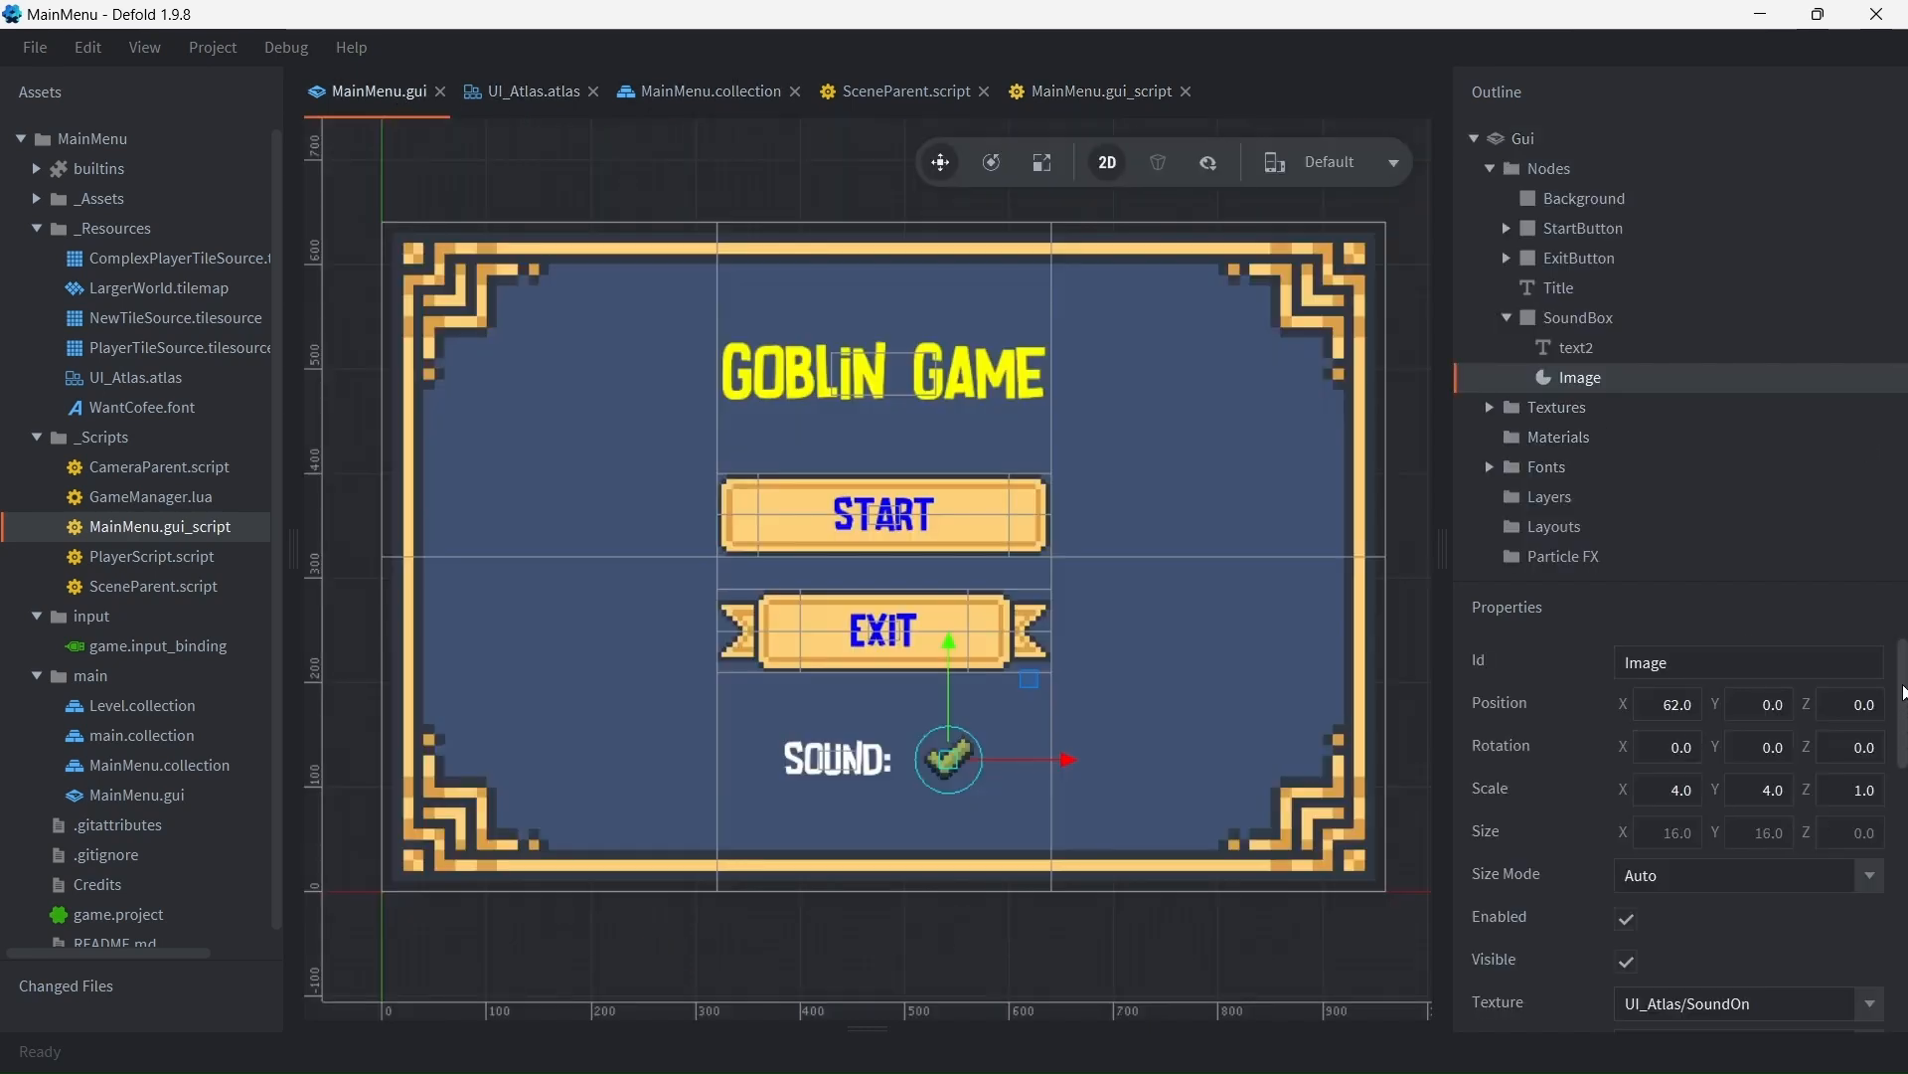
pyautogui.scroll(-5, 1694, 755)
pyautogui.click(1846, 761)
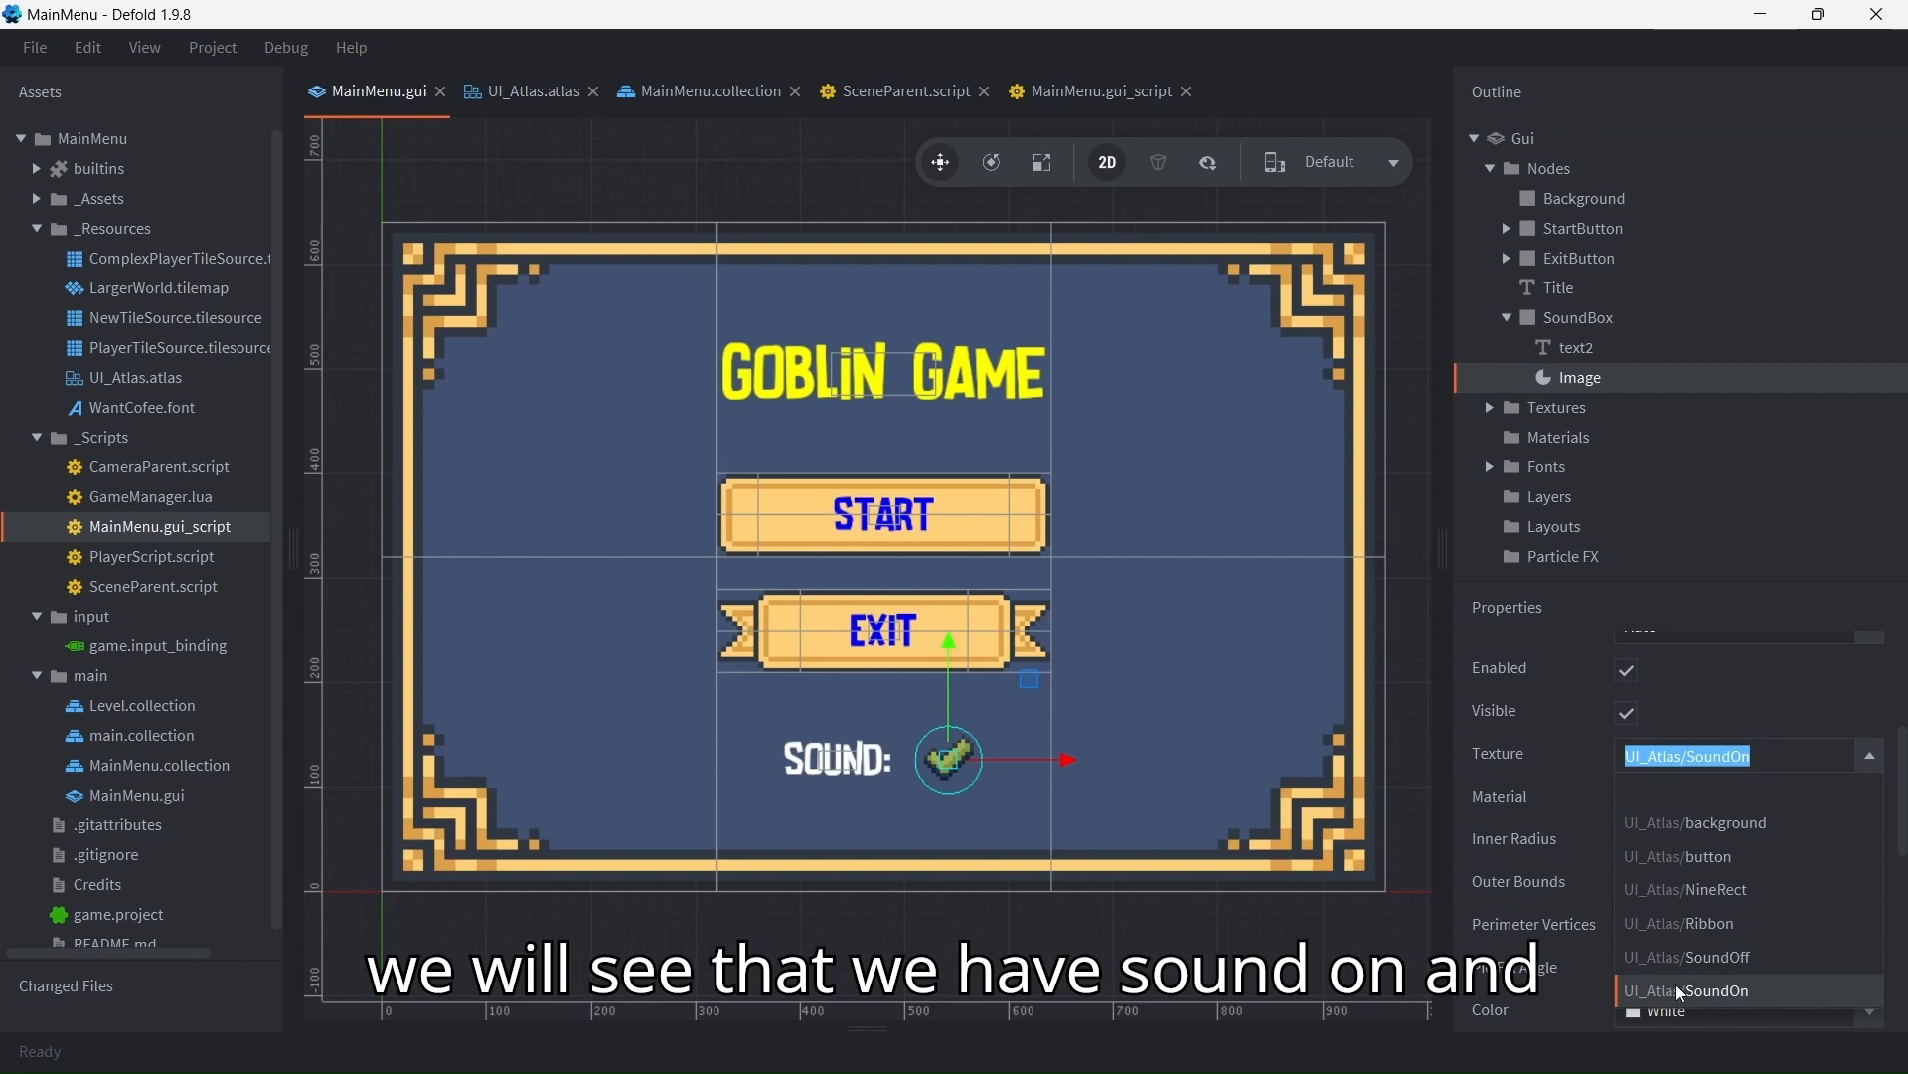
pyautogui.click(1751, 562)
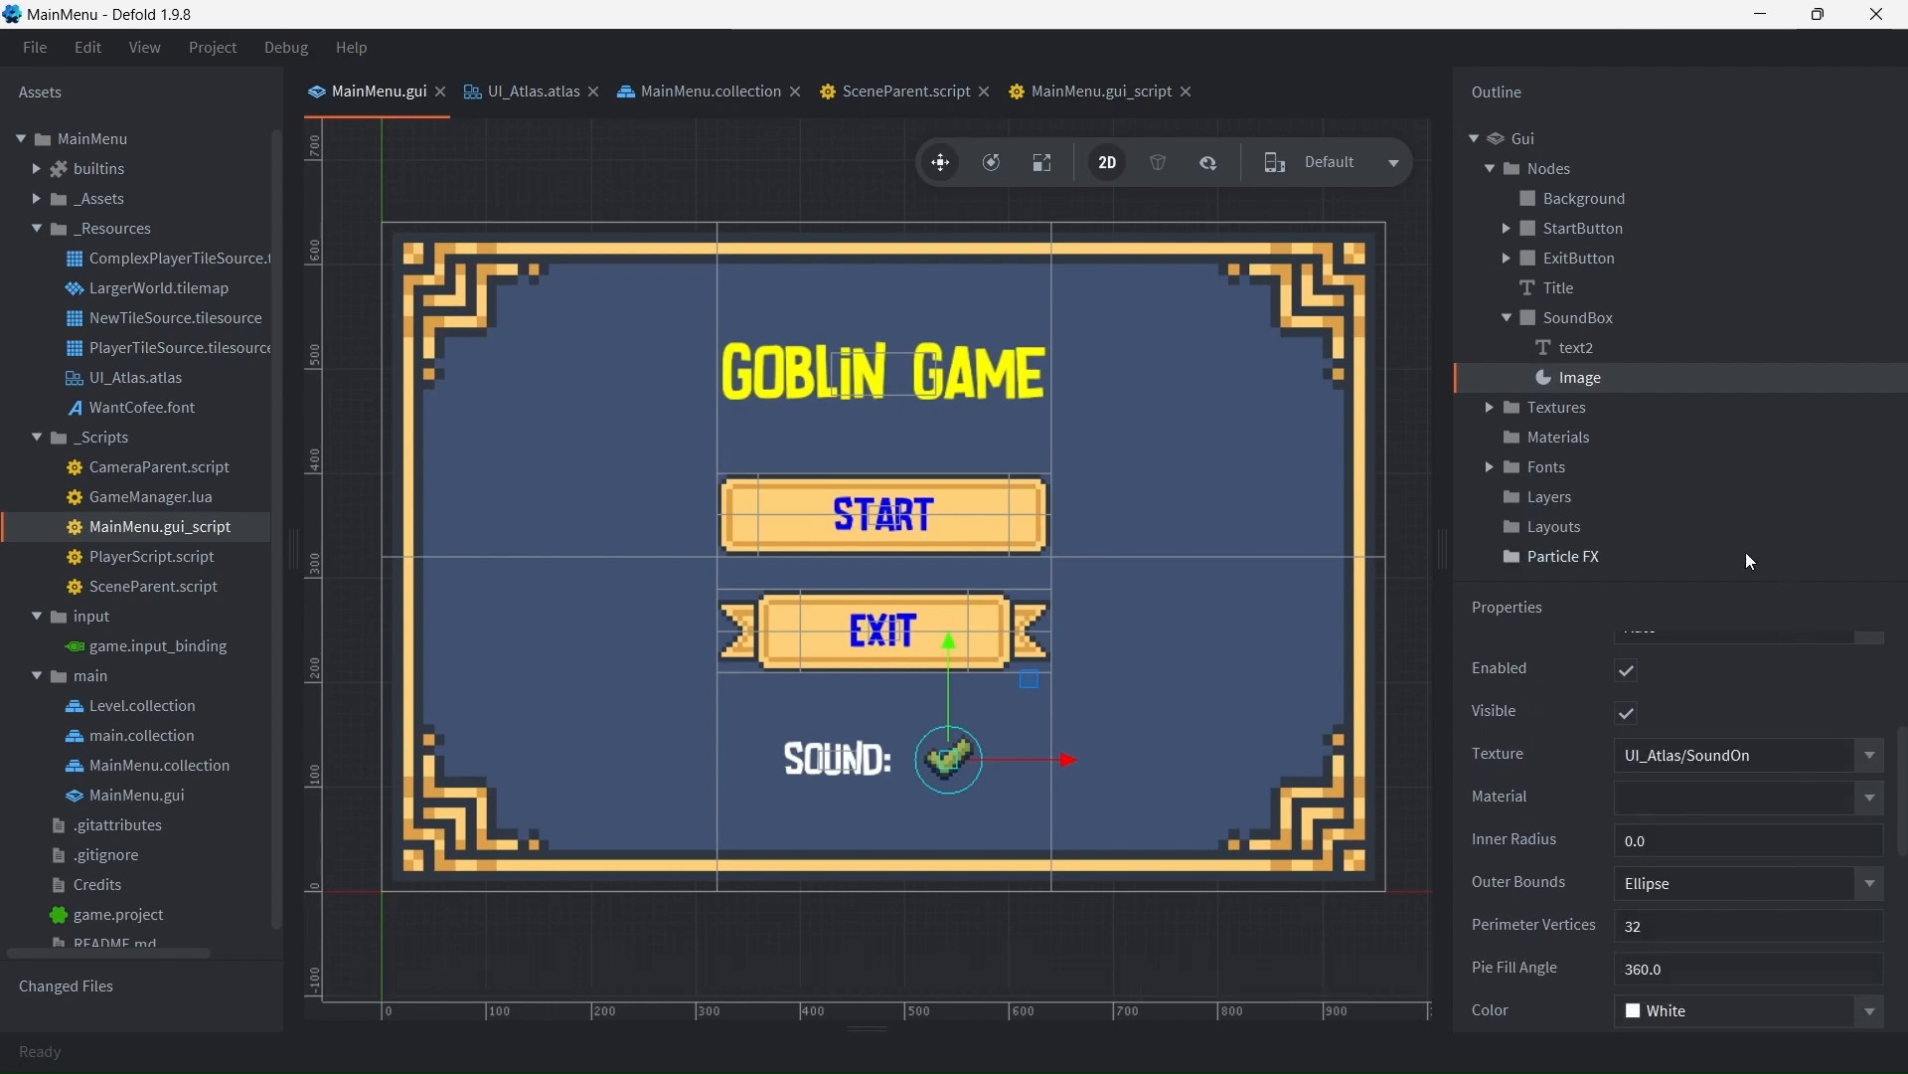
# Step: Return to MainMenu.gui_script and examine the sound.pause line with its not is_on argument in update_sound_icon
pyautogui.click(1093, 92)
pyautogui.click(895, 285)
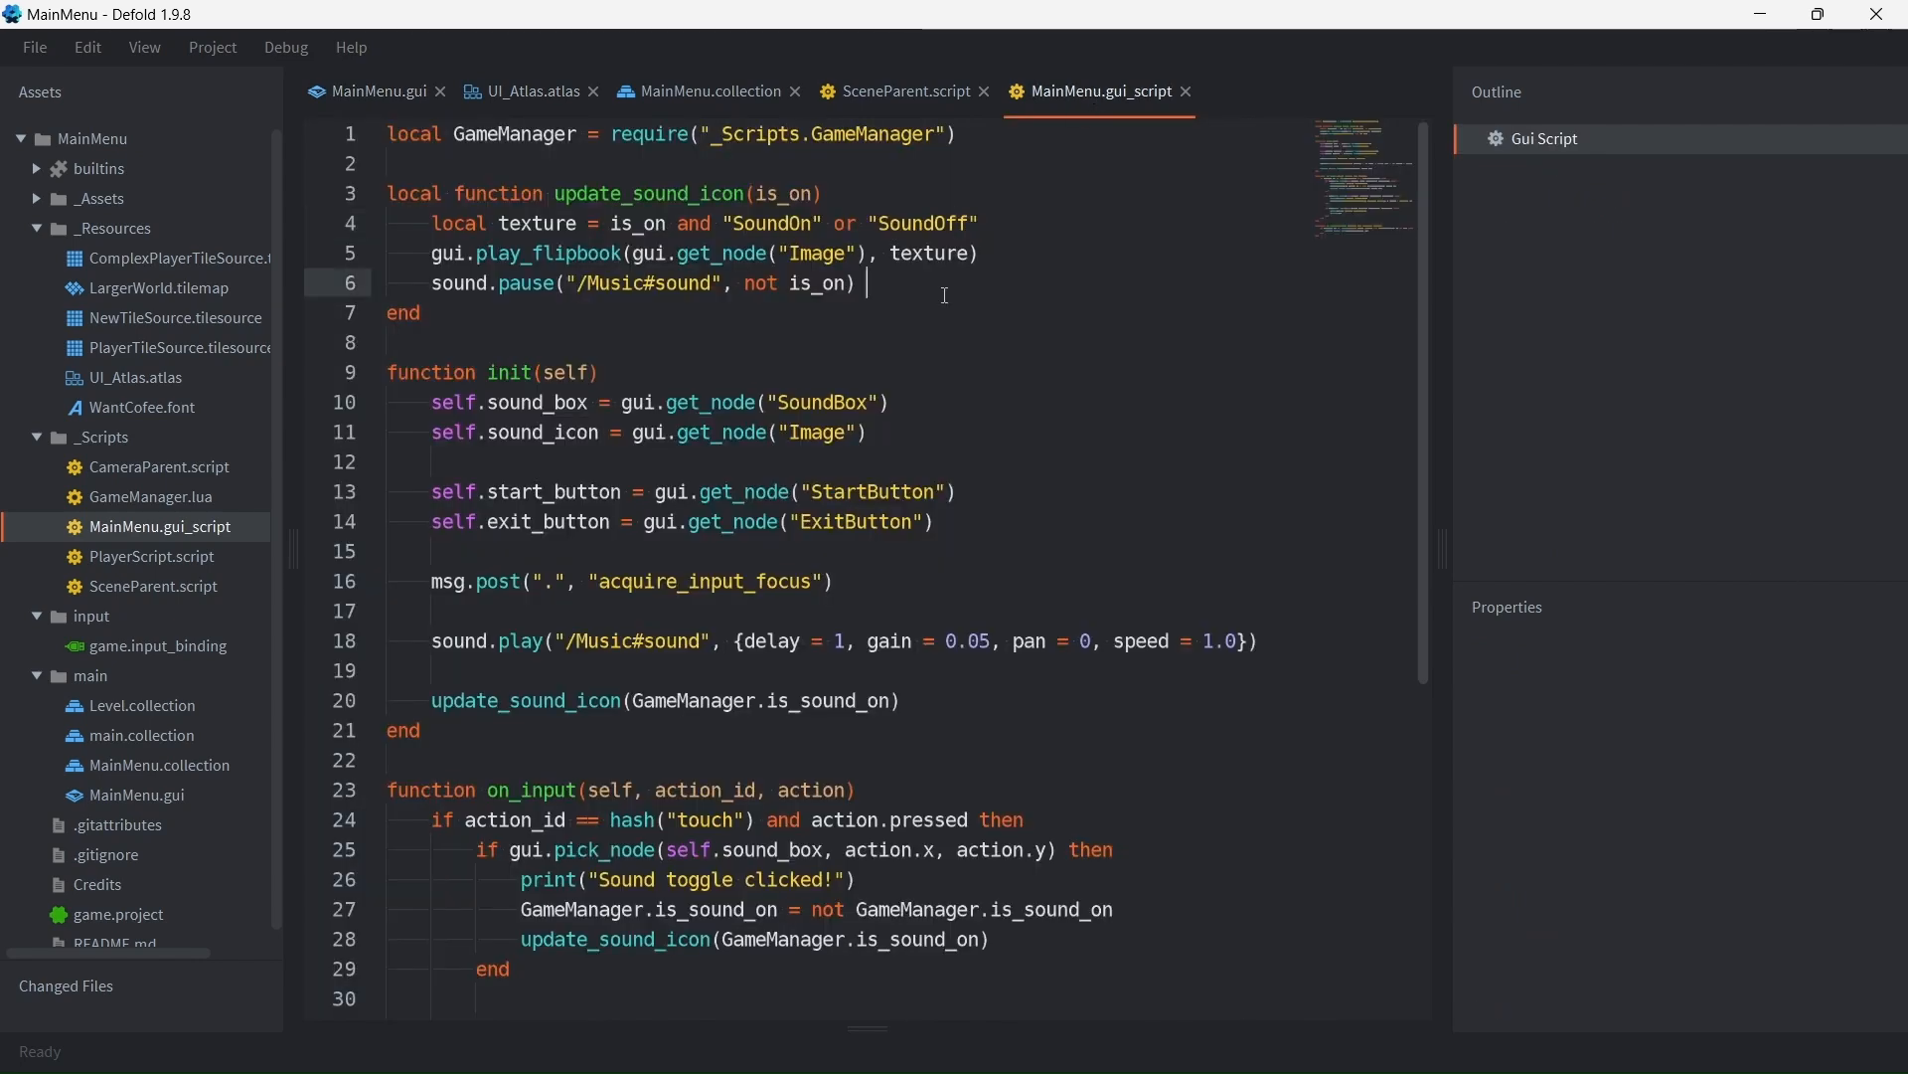
pyautogui.moveTo(895, 286); pyautogui.dragTo(432, 285)
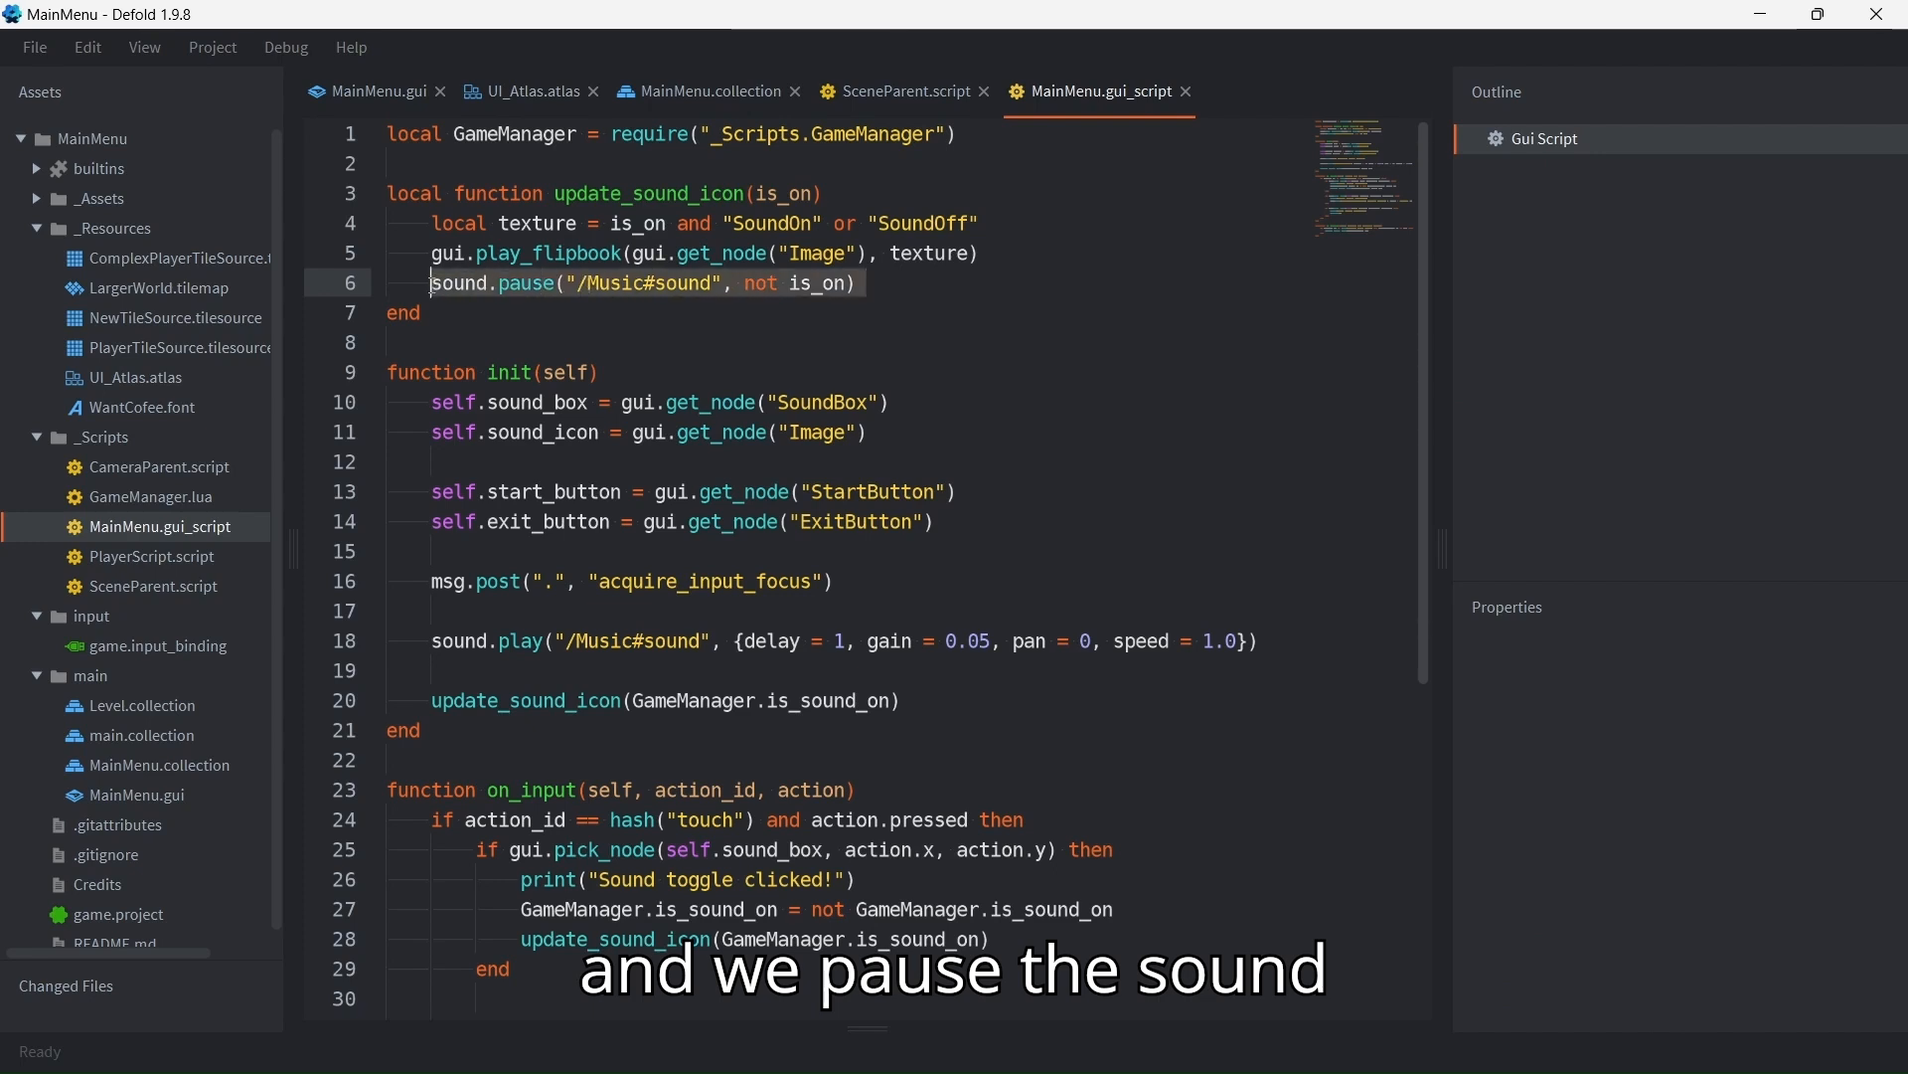
pyautogui.doubleClick(543, 288)
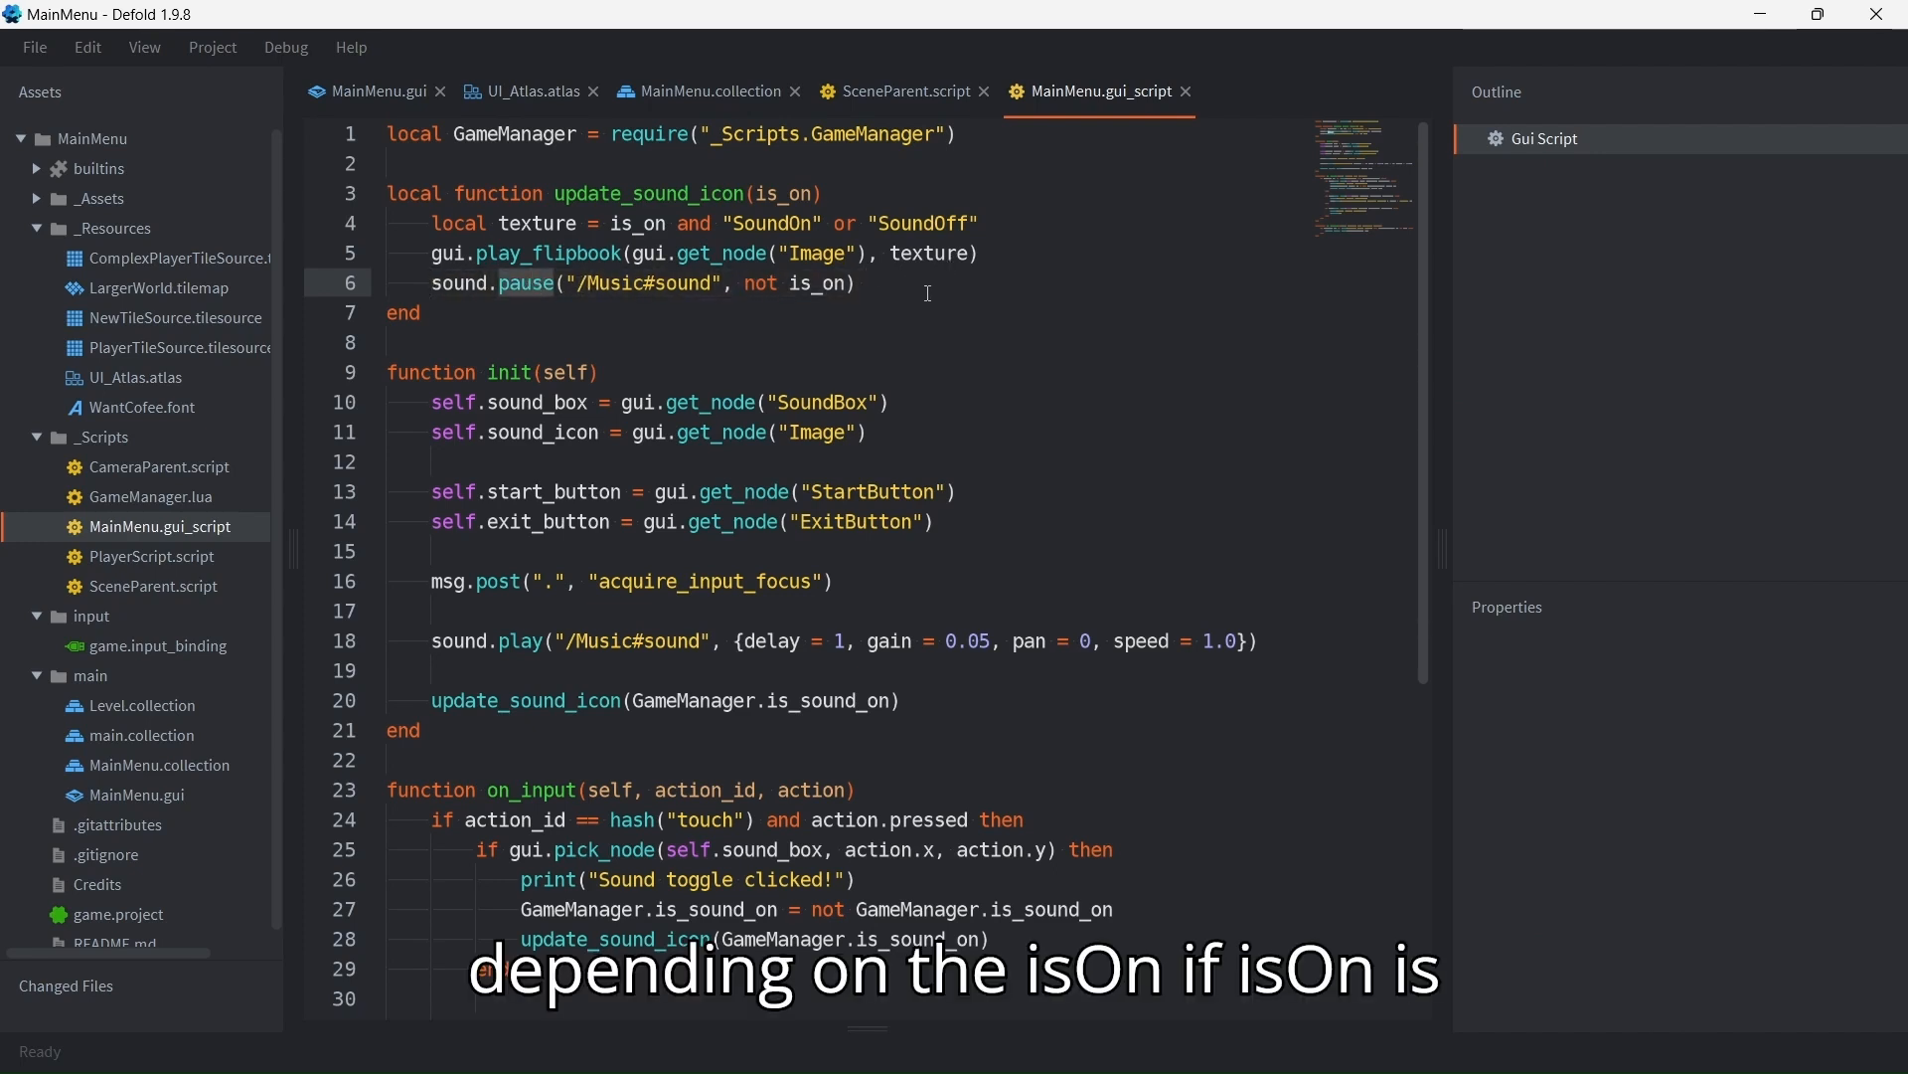
pyautogui.doubleClick(806, 288)
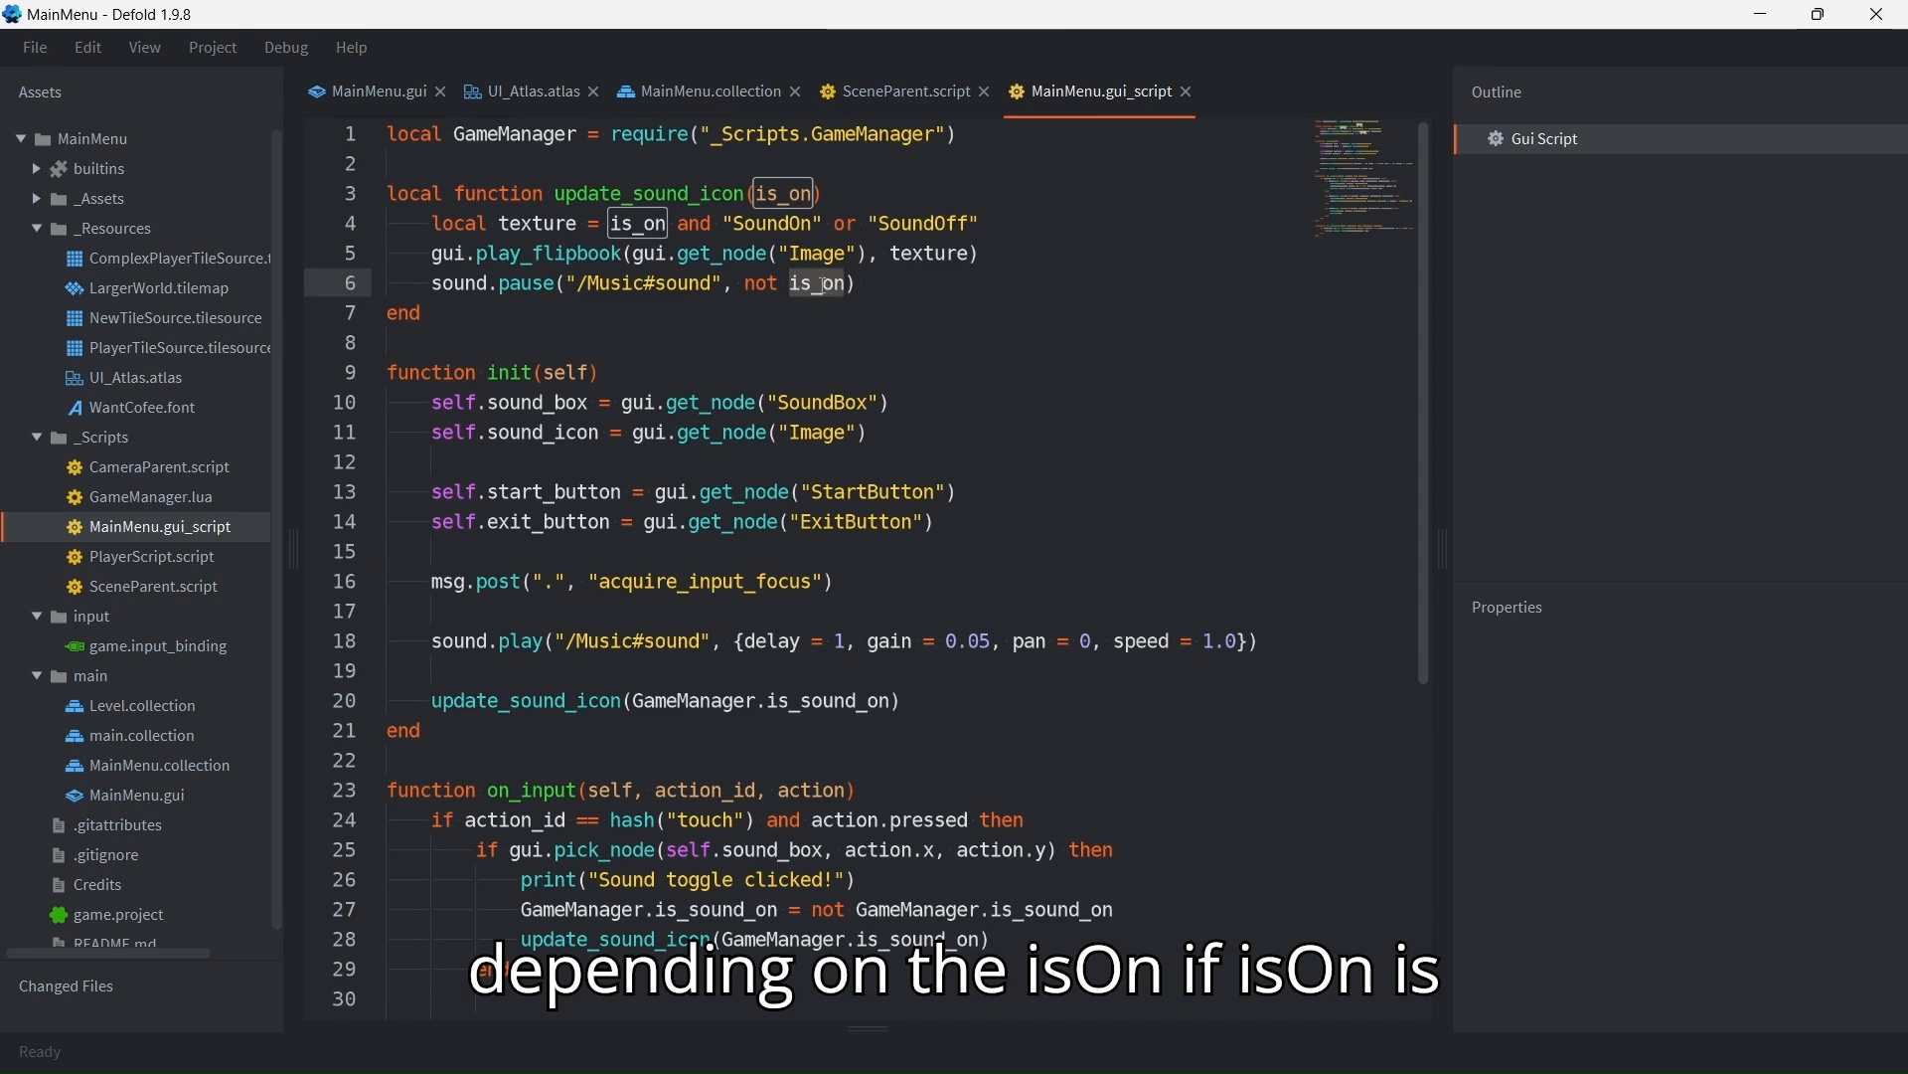
pyautogui.click(748, 285)
pyautogui.moveTo(748, 285); pyautogui.dragTo(429, 285)
pyautogui.click(871, 285)
pyautogui.click(892, 285)
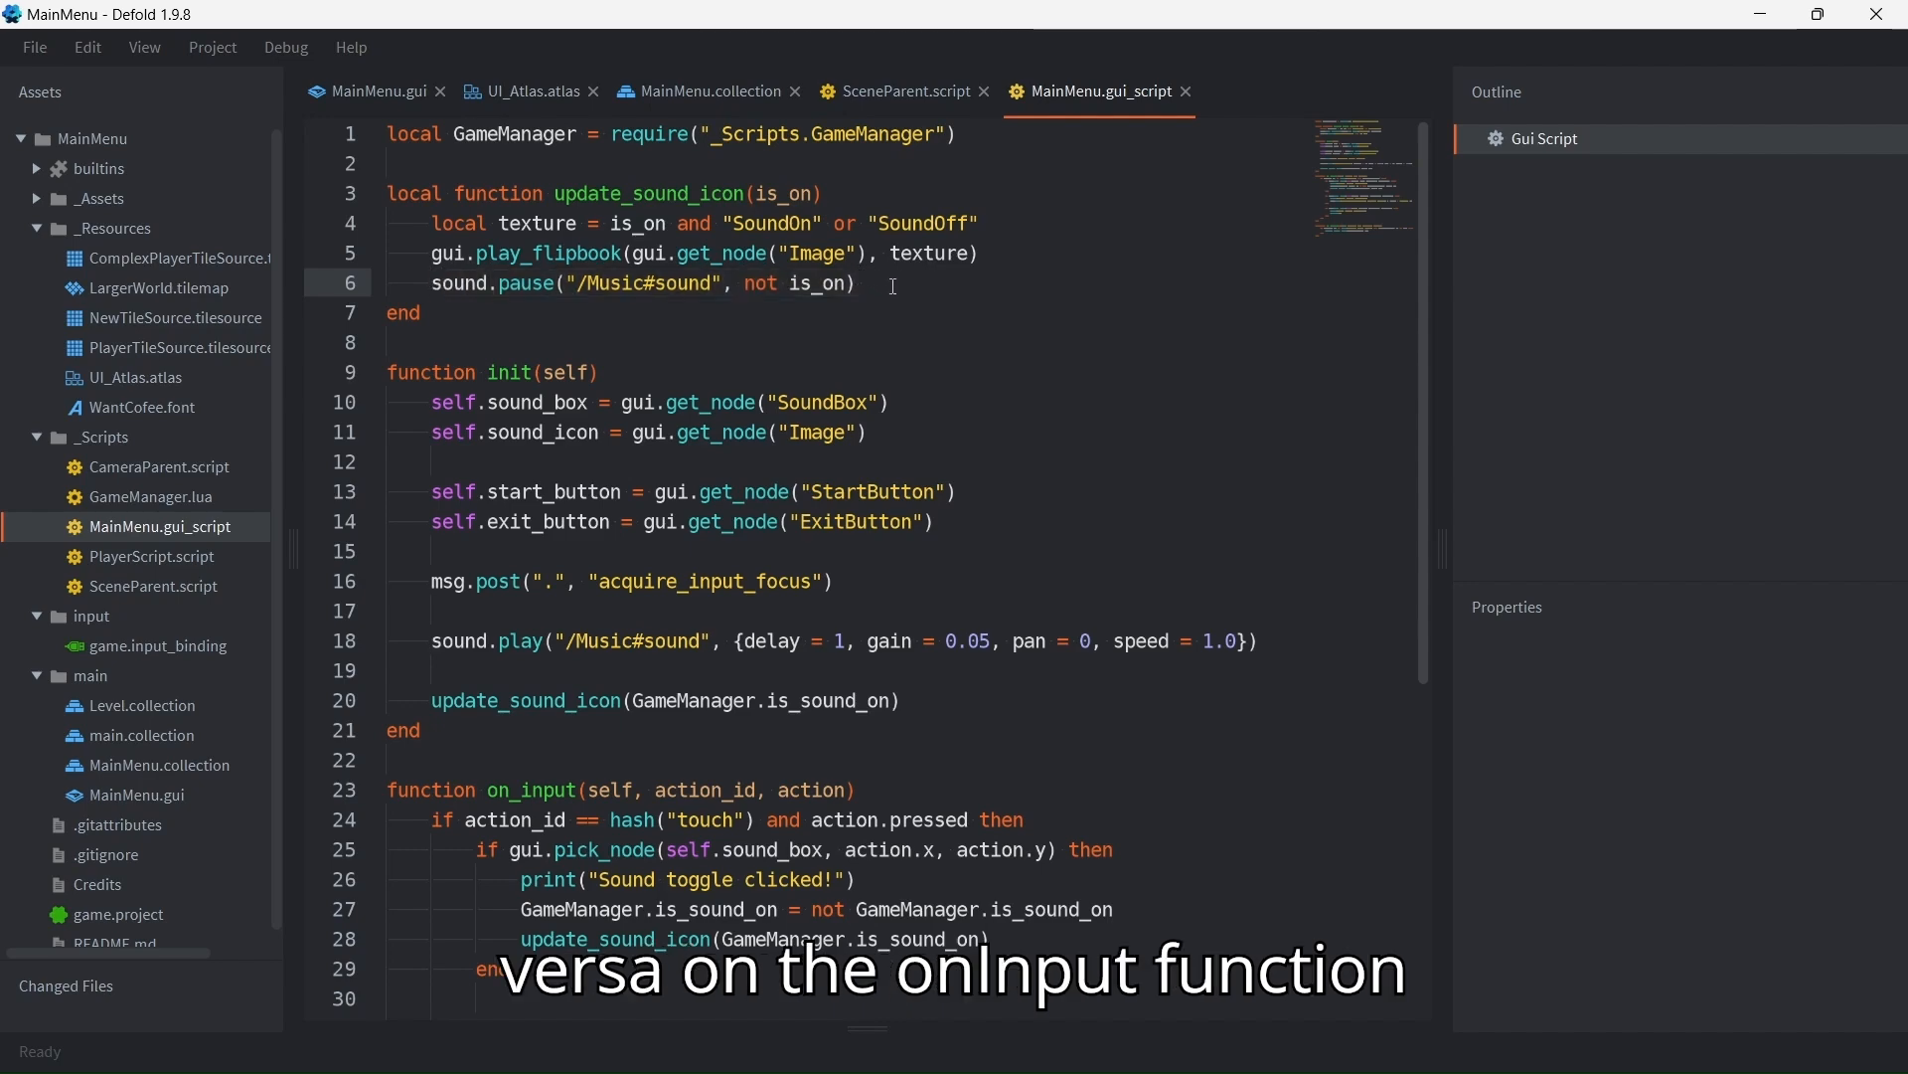
# Step: Examine the touch condition in on_input and the gui.pick_node check of sound_box with action.x and action.y
pyautogui.scroll(-6, 891, 285)
pyautogui.doubleClick(532, 261)
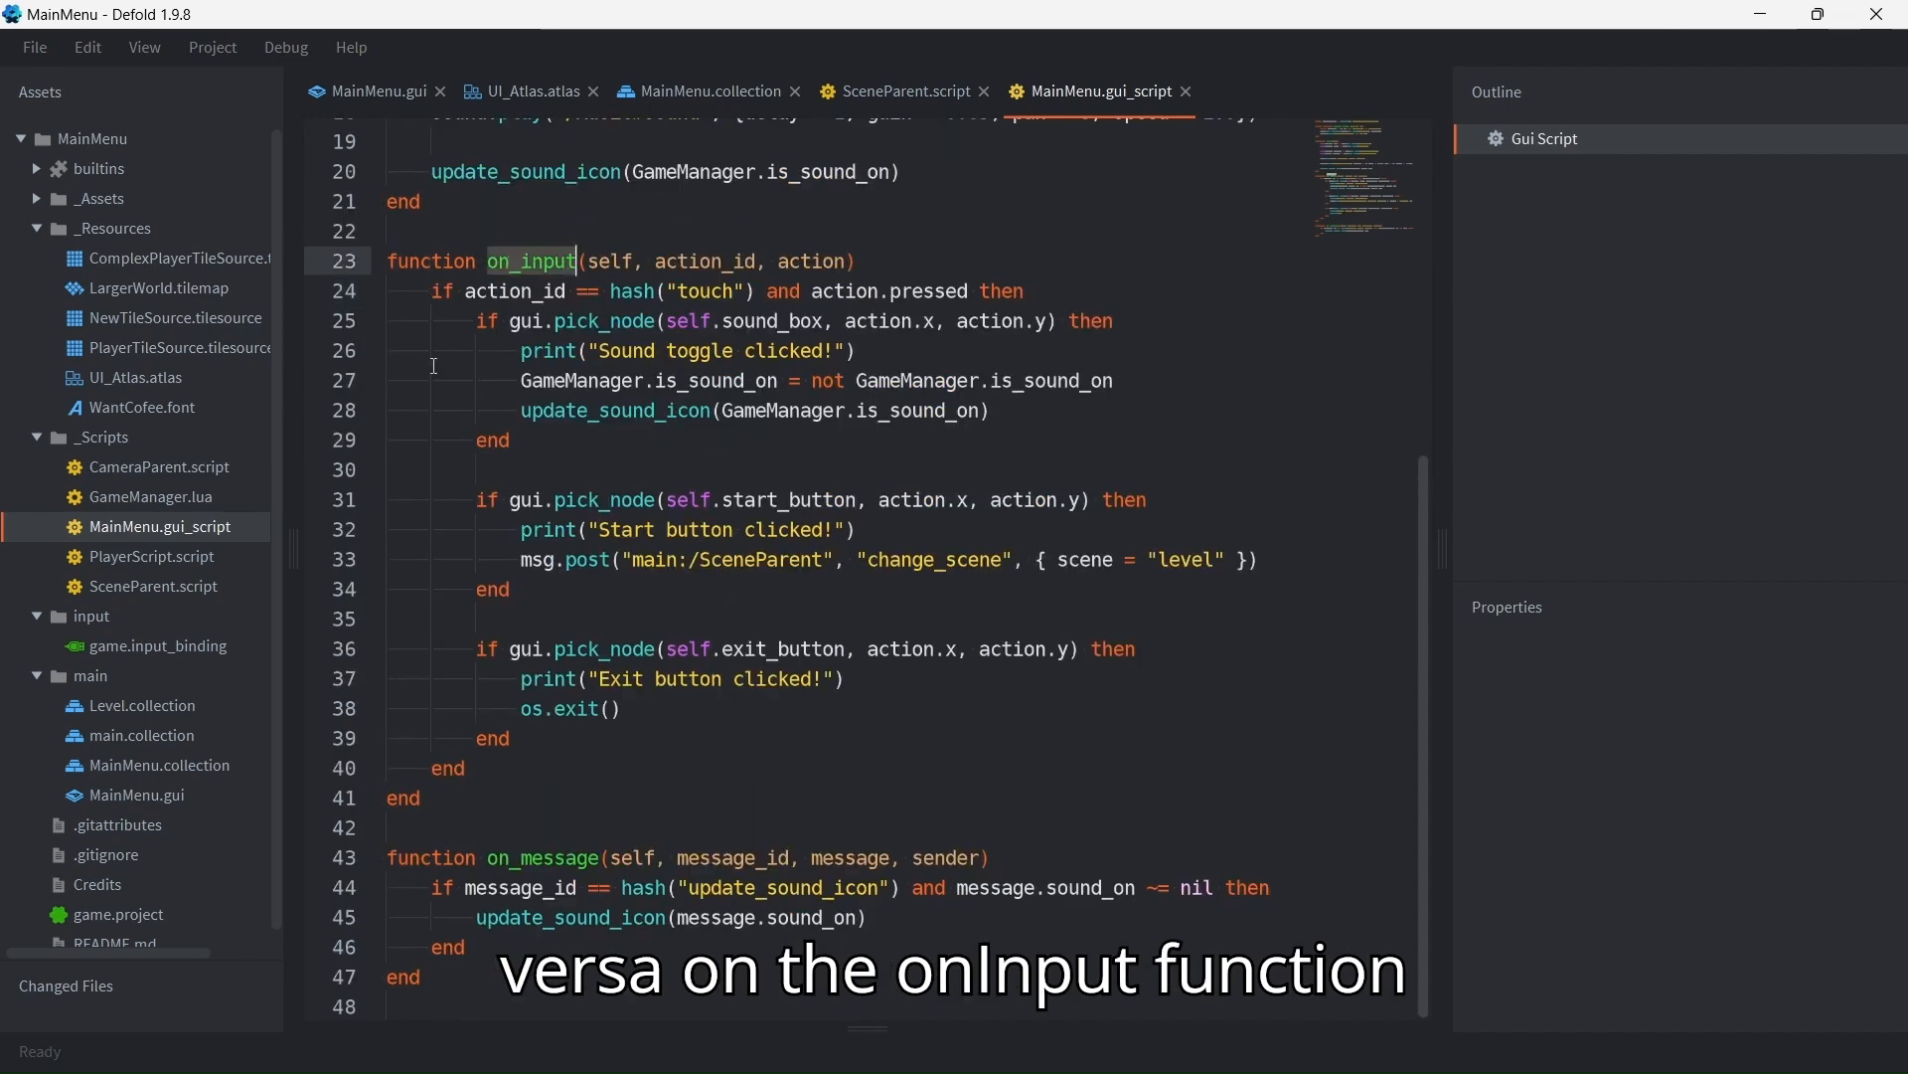
pyautogui.moveTo(430, 291); pyautogui.dragTo(969, 291)
pyautogui.click(597, 321)
pyautogui.click(510, 292)
pyautogui.click(527, 321)
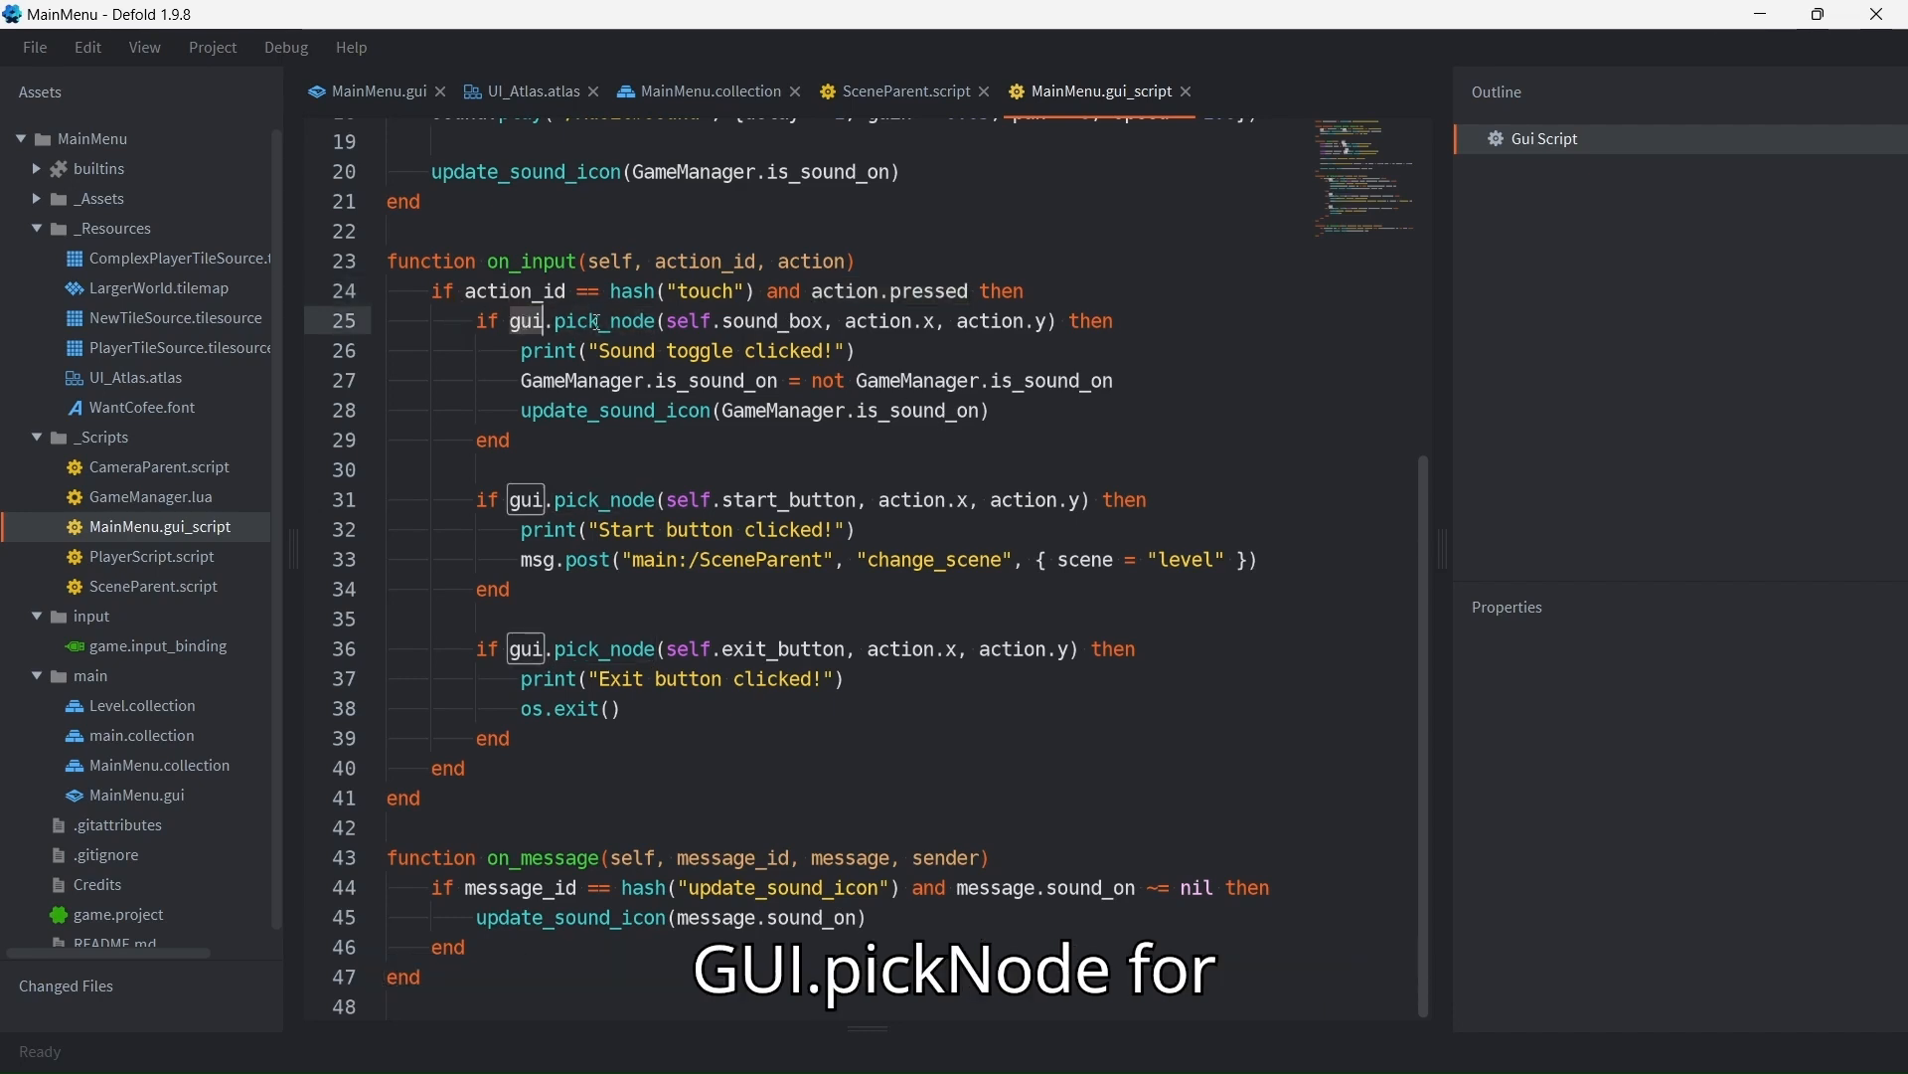
pyautogui.doubleClick(606, 321)
pyautogui.moveTo(823, 321); pyautogui.dragTo(671, 321)
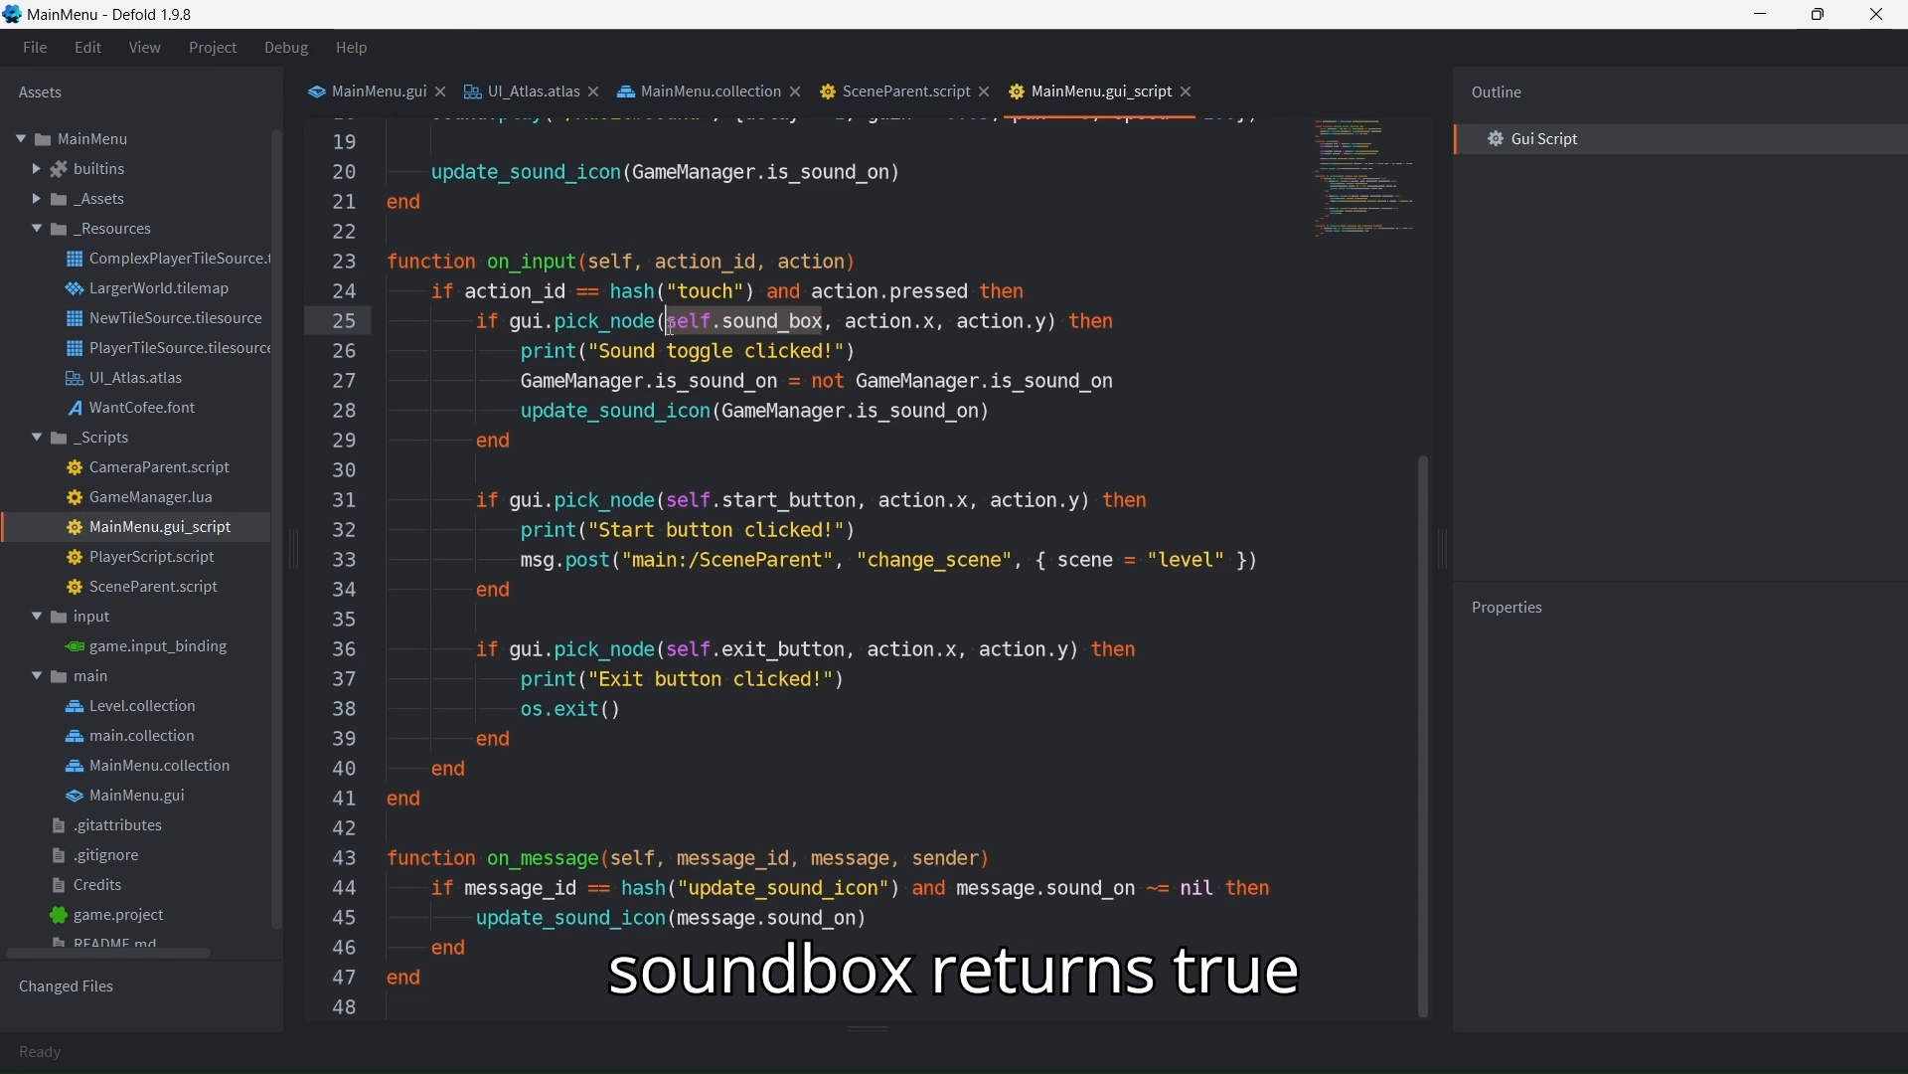
pyautogui.click(835, 323)
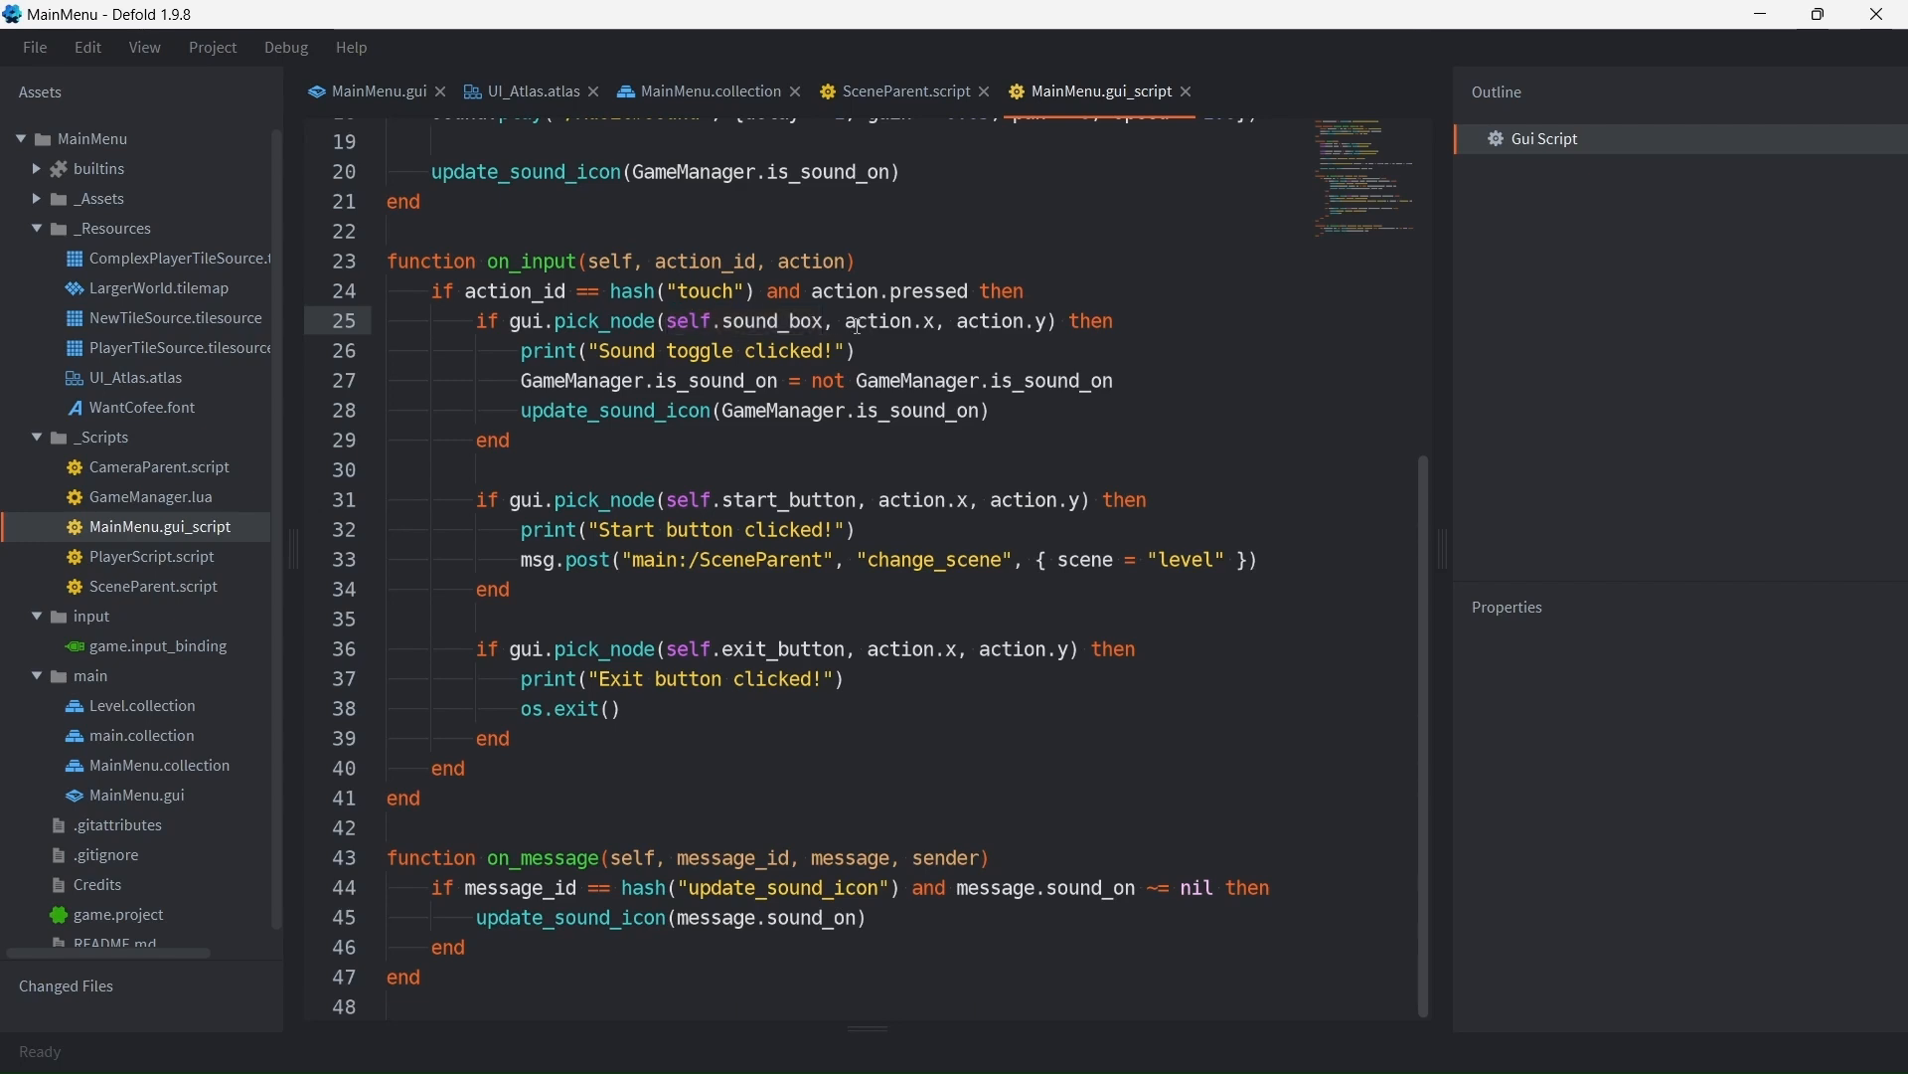
pyautogui.moveTo(668, 322); pyautogui.dragTo(1050, 323)
pyautogui.click(869, 331)
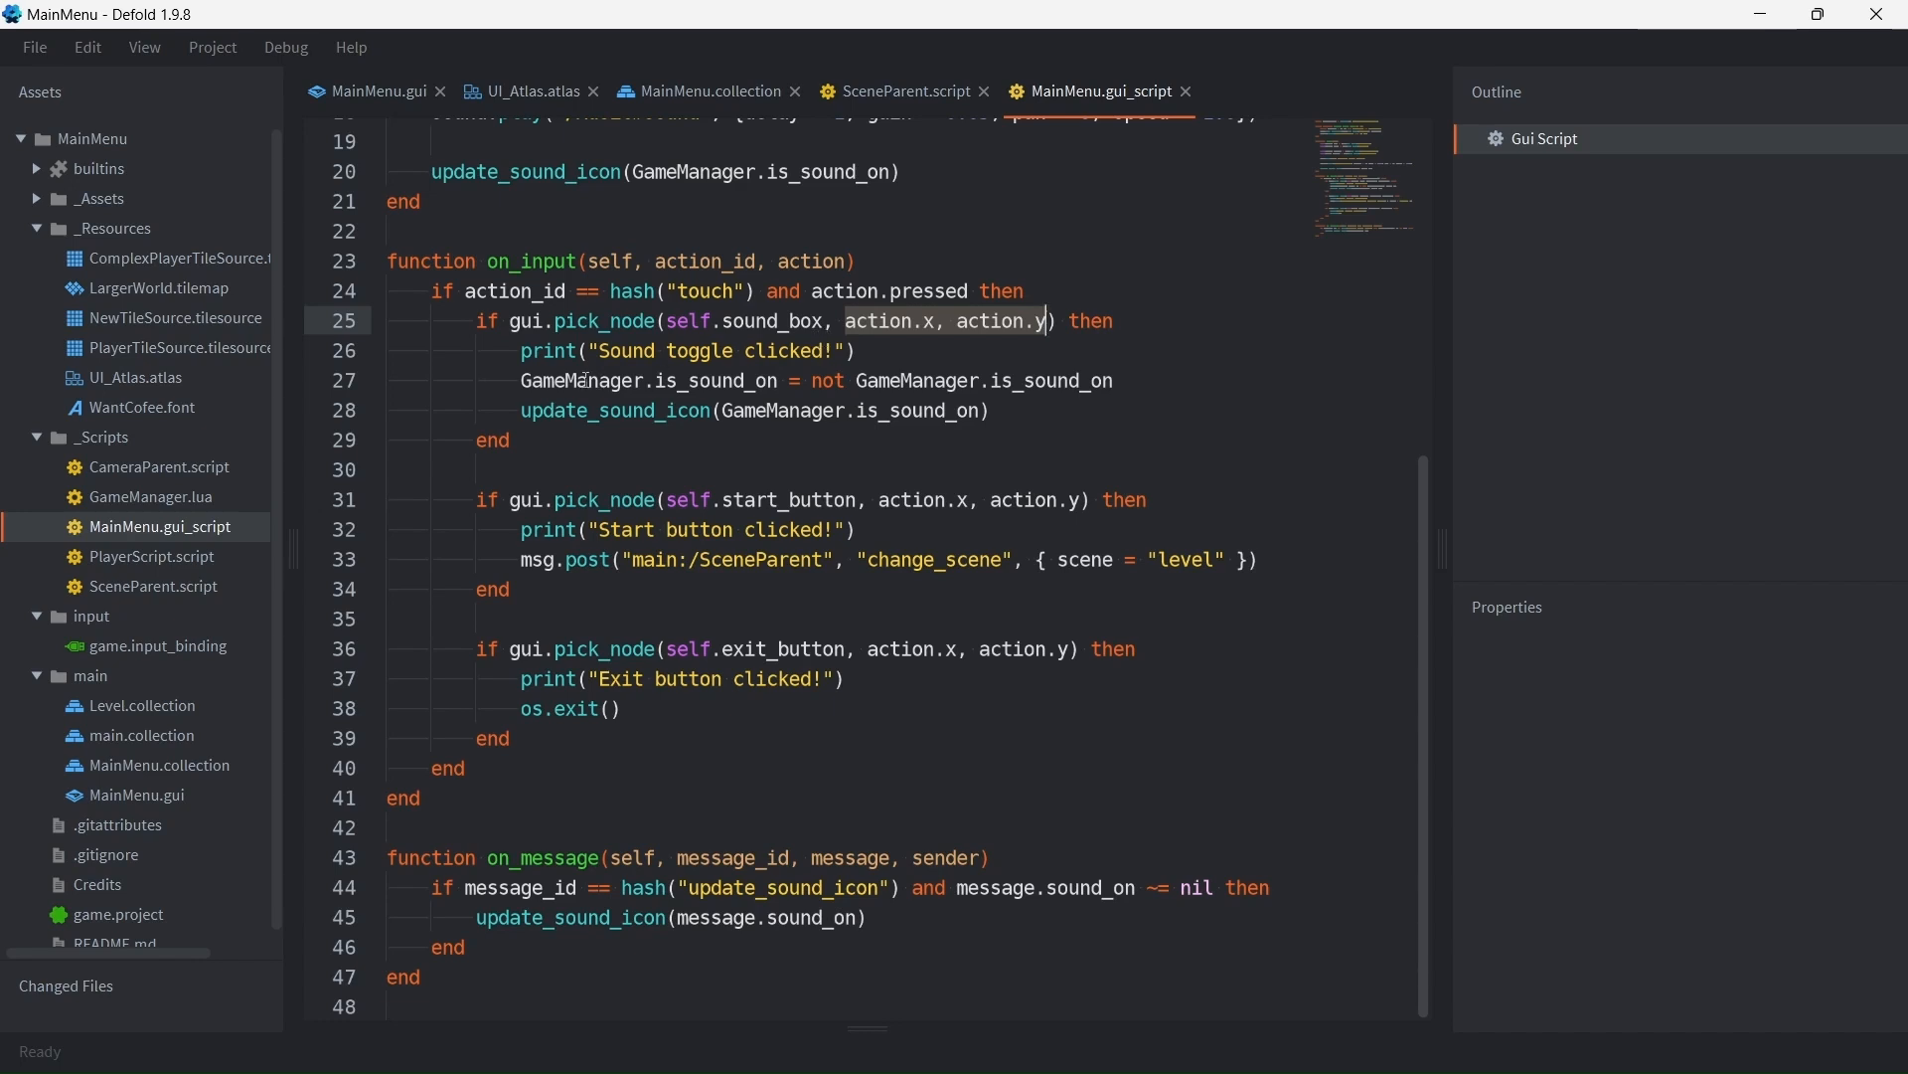
# Step: Examine the sound toggle's print line, the GameManager.is_sound_on inversion and the update_sound_icon call in on_input
pyautogui.moveTo(521, 351); pyautogui.dragTo(857, 351)
pyautogui.moveTo(521, 382); pyautogui.dragTo(1113, 382)
pyautogui.press('Down')
pyautogui.doubleClick(1085, 381)
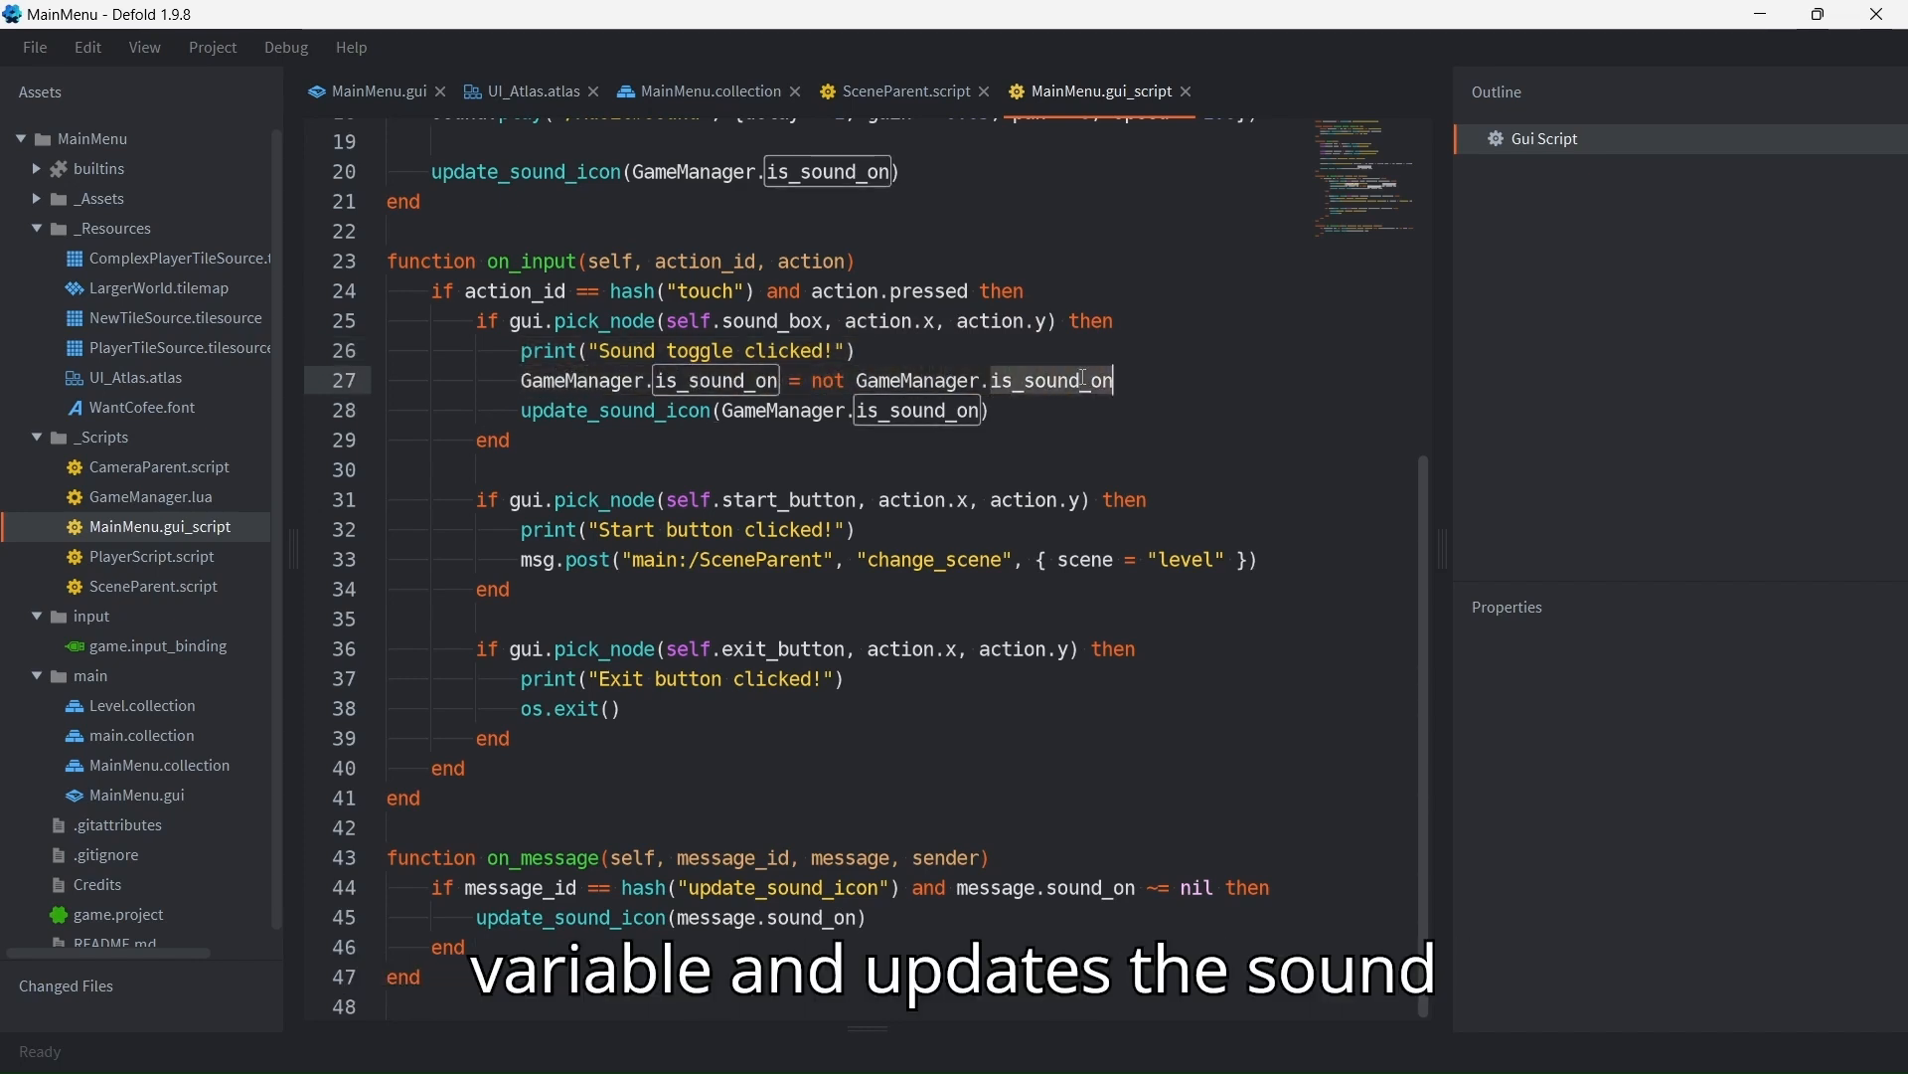
pyautogui.moveTo(521, 411); pyautogui.dragTo(991, 413)
pyautogui.click(1043, 419)
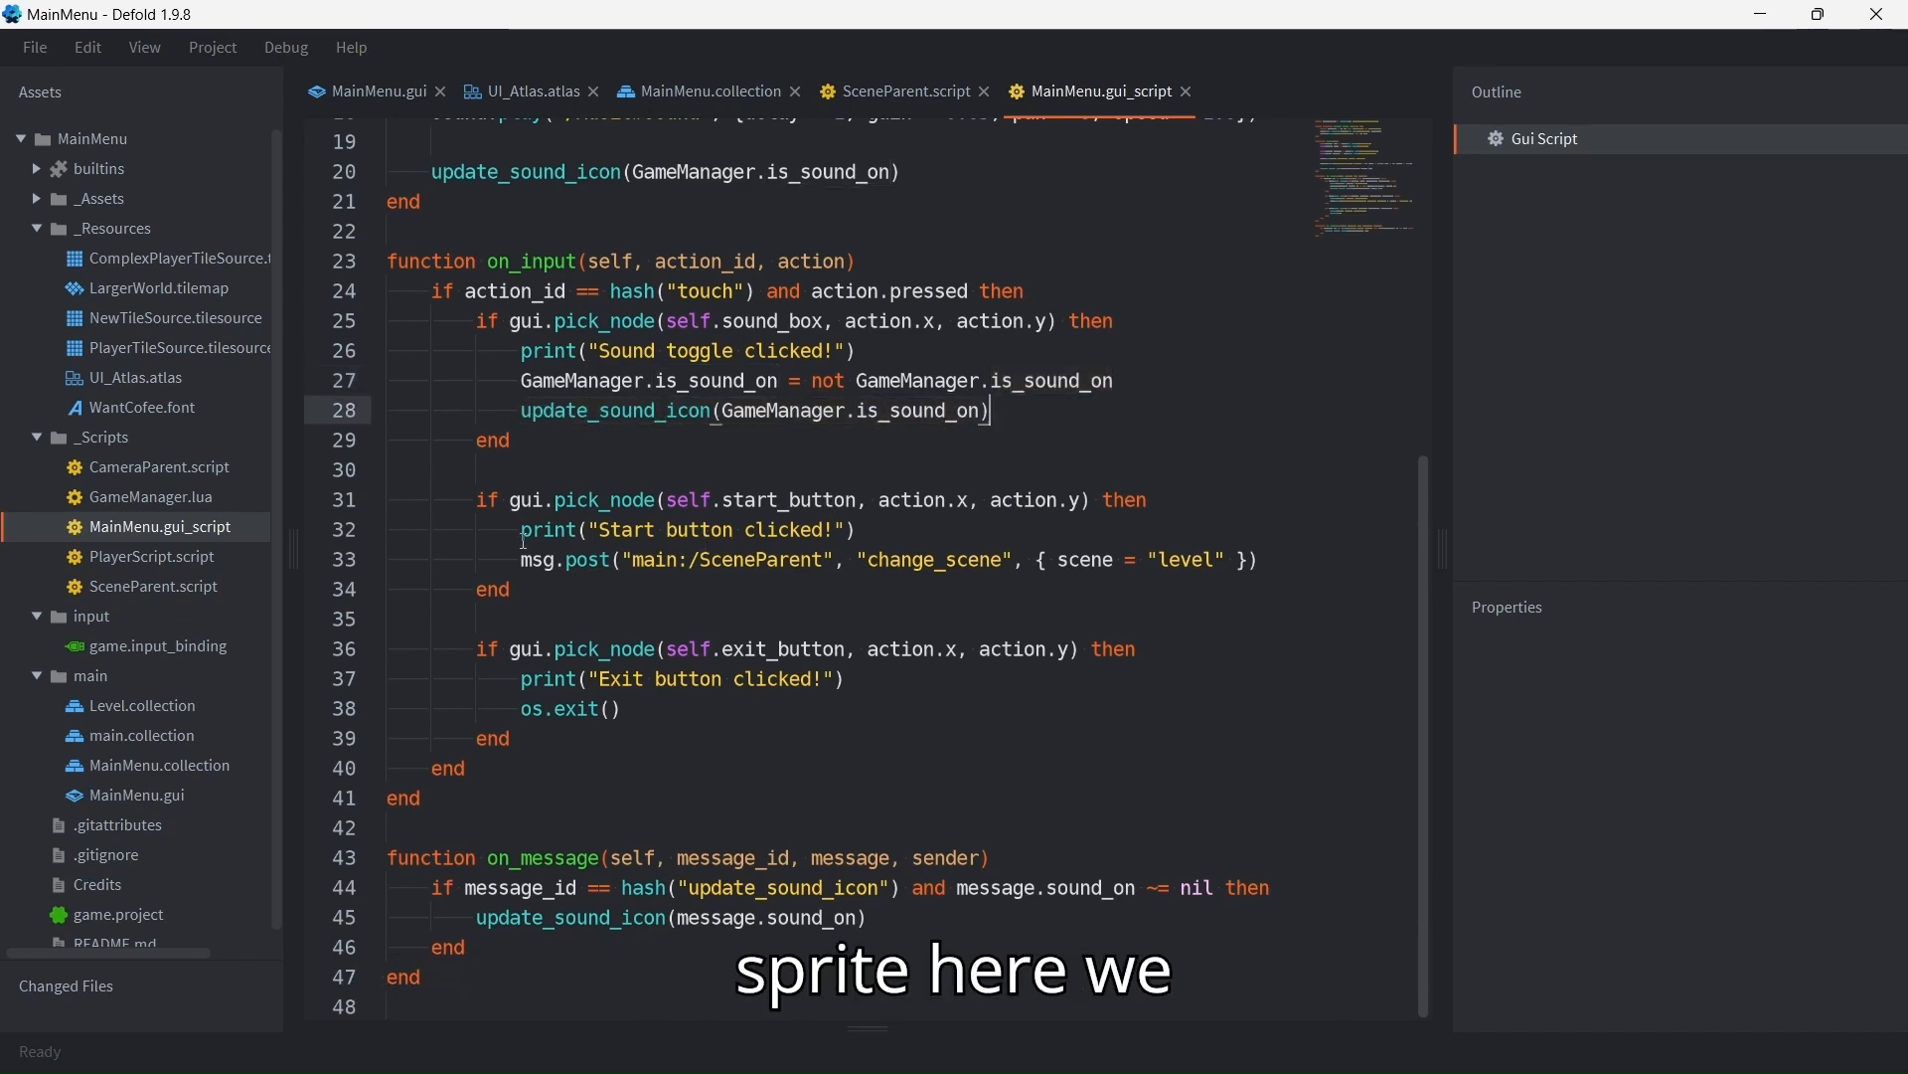
# Step: Examine the start_button check in on_input and the change_scene message posted to main:/SceneParent with scene "level"
pyautogui.moveTo(511, 500); pyautogui.dragTo(857, 500)
pyautogui.press('Down')
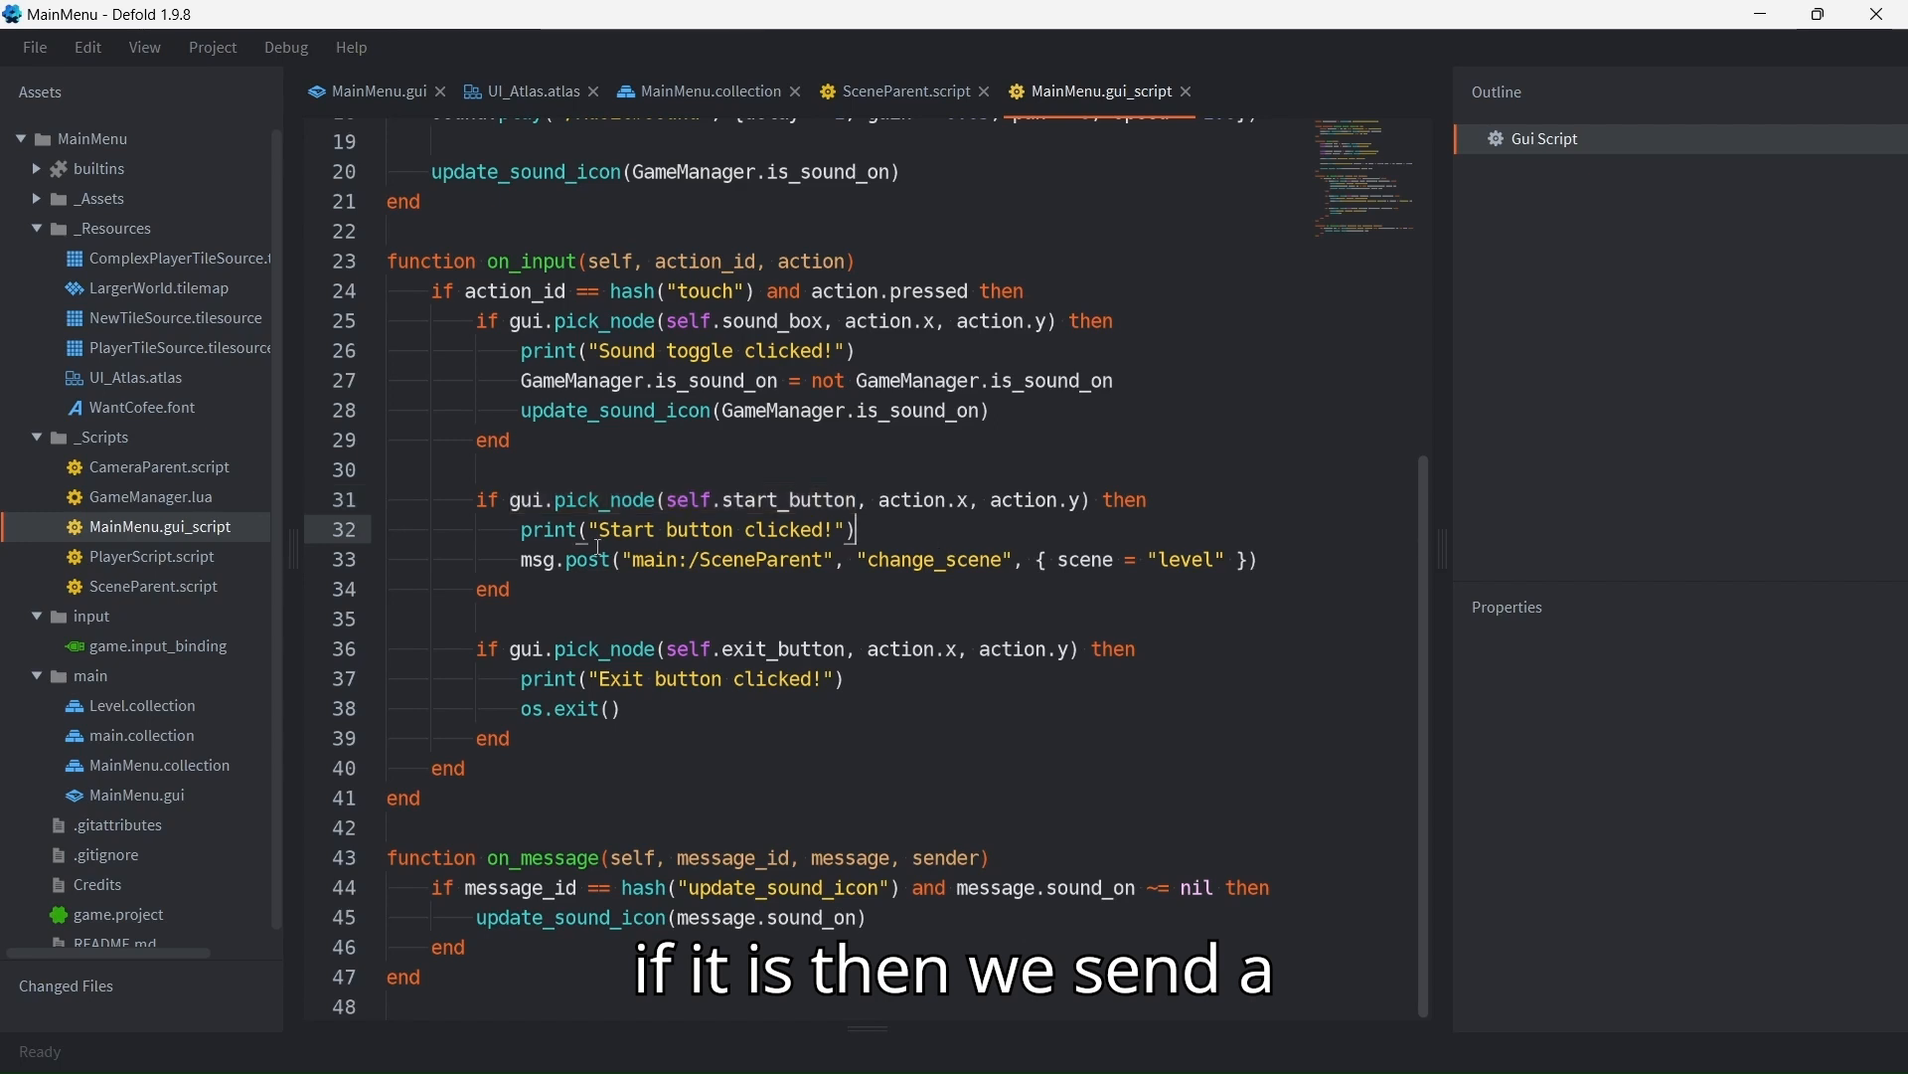
pyautogui.moveTo(521, 562); pyautogui.dragTo(1016, 561)
pyautogui.click(954, 589)
pyautogui.moveTo(859, 559); pyautogui.dragTo(1238, 567)
pyautogui.click(1040, 561)
pyautogui.doubleClick(1188, 560)
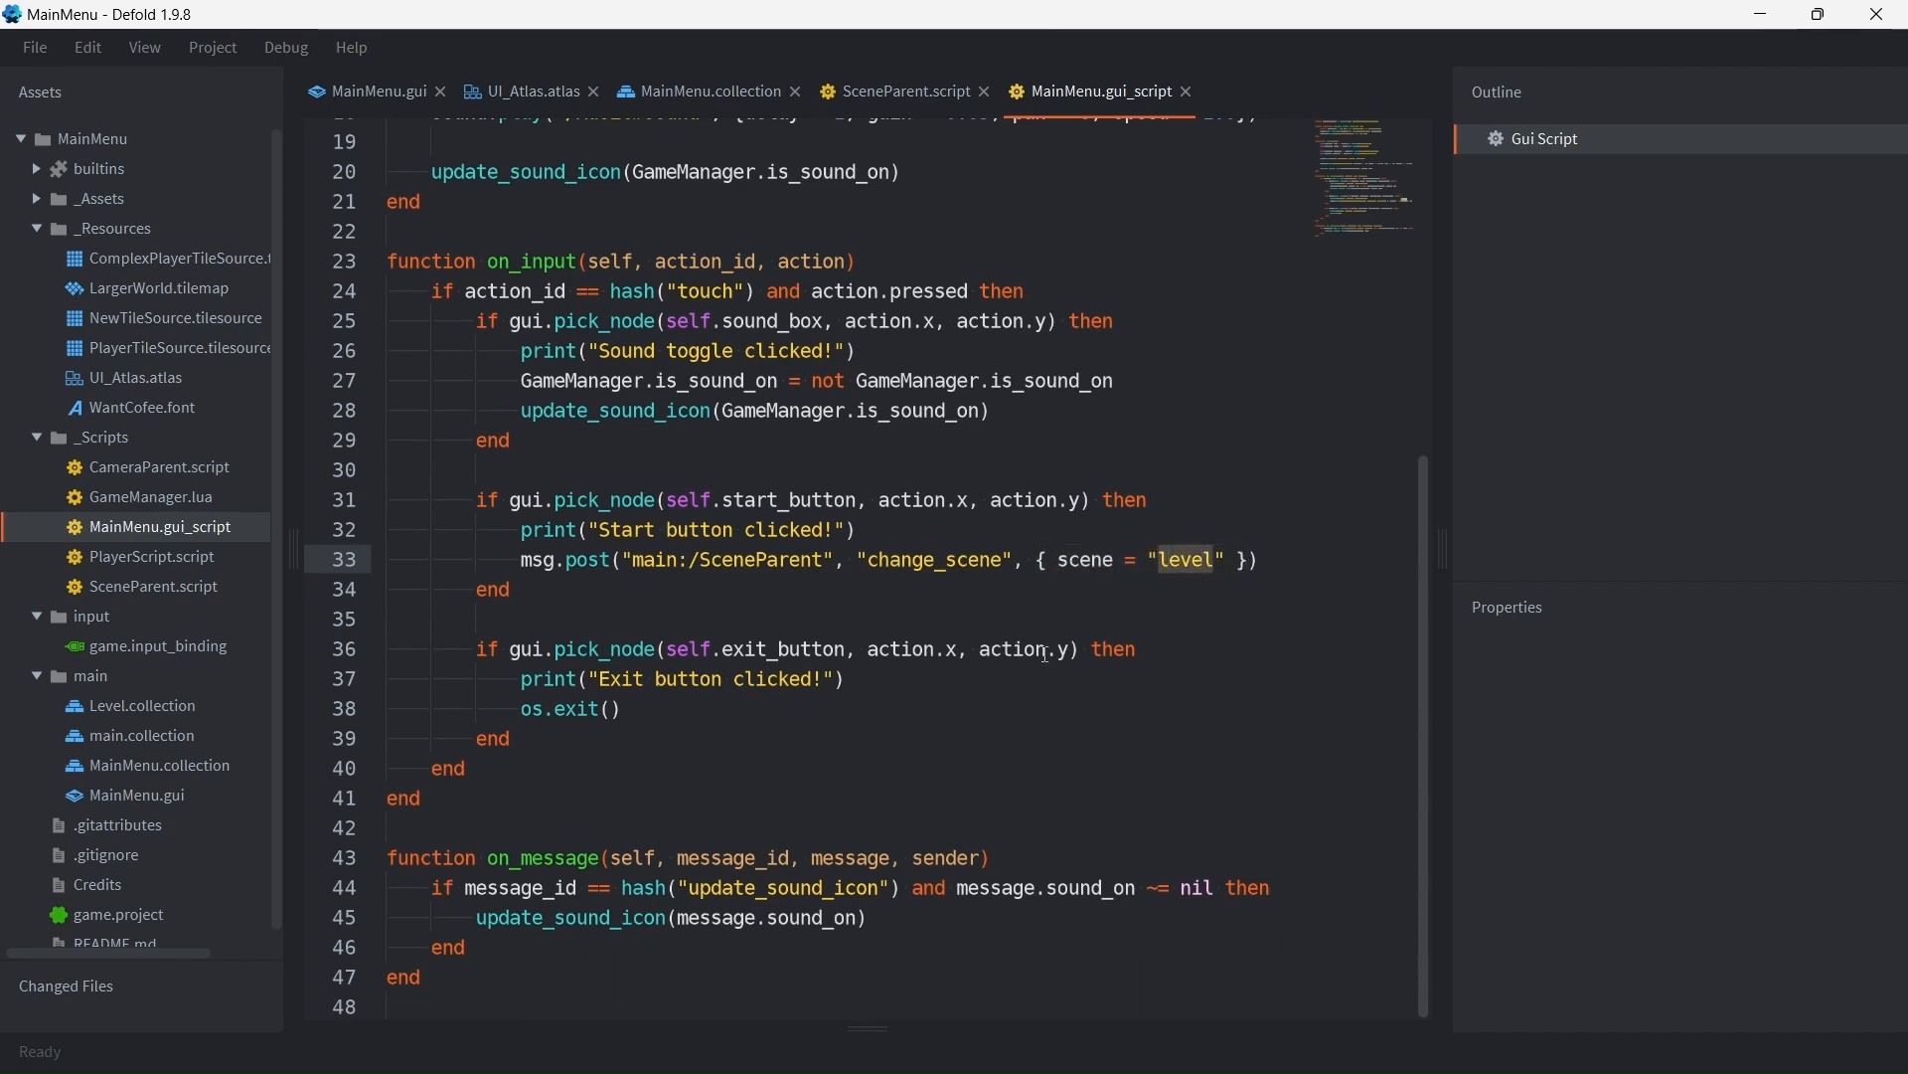
# Step: Examine the exit_button check and its os.exit() call in on_input
pyautogui.click(530, 628)
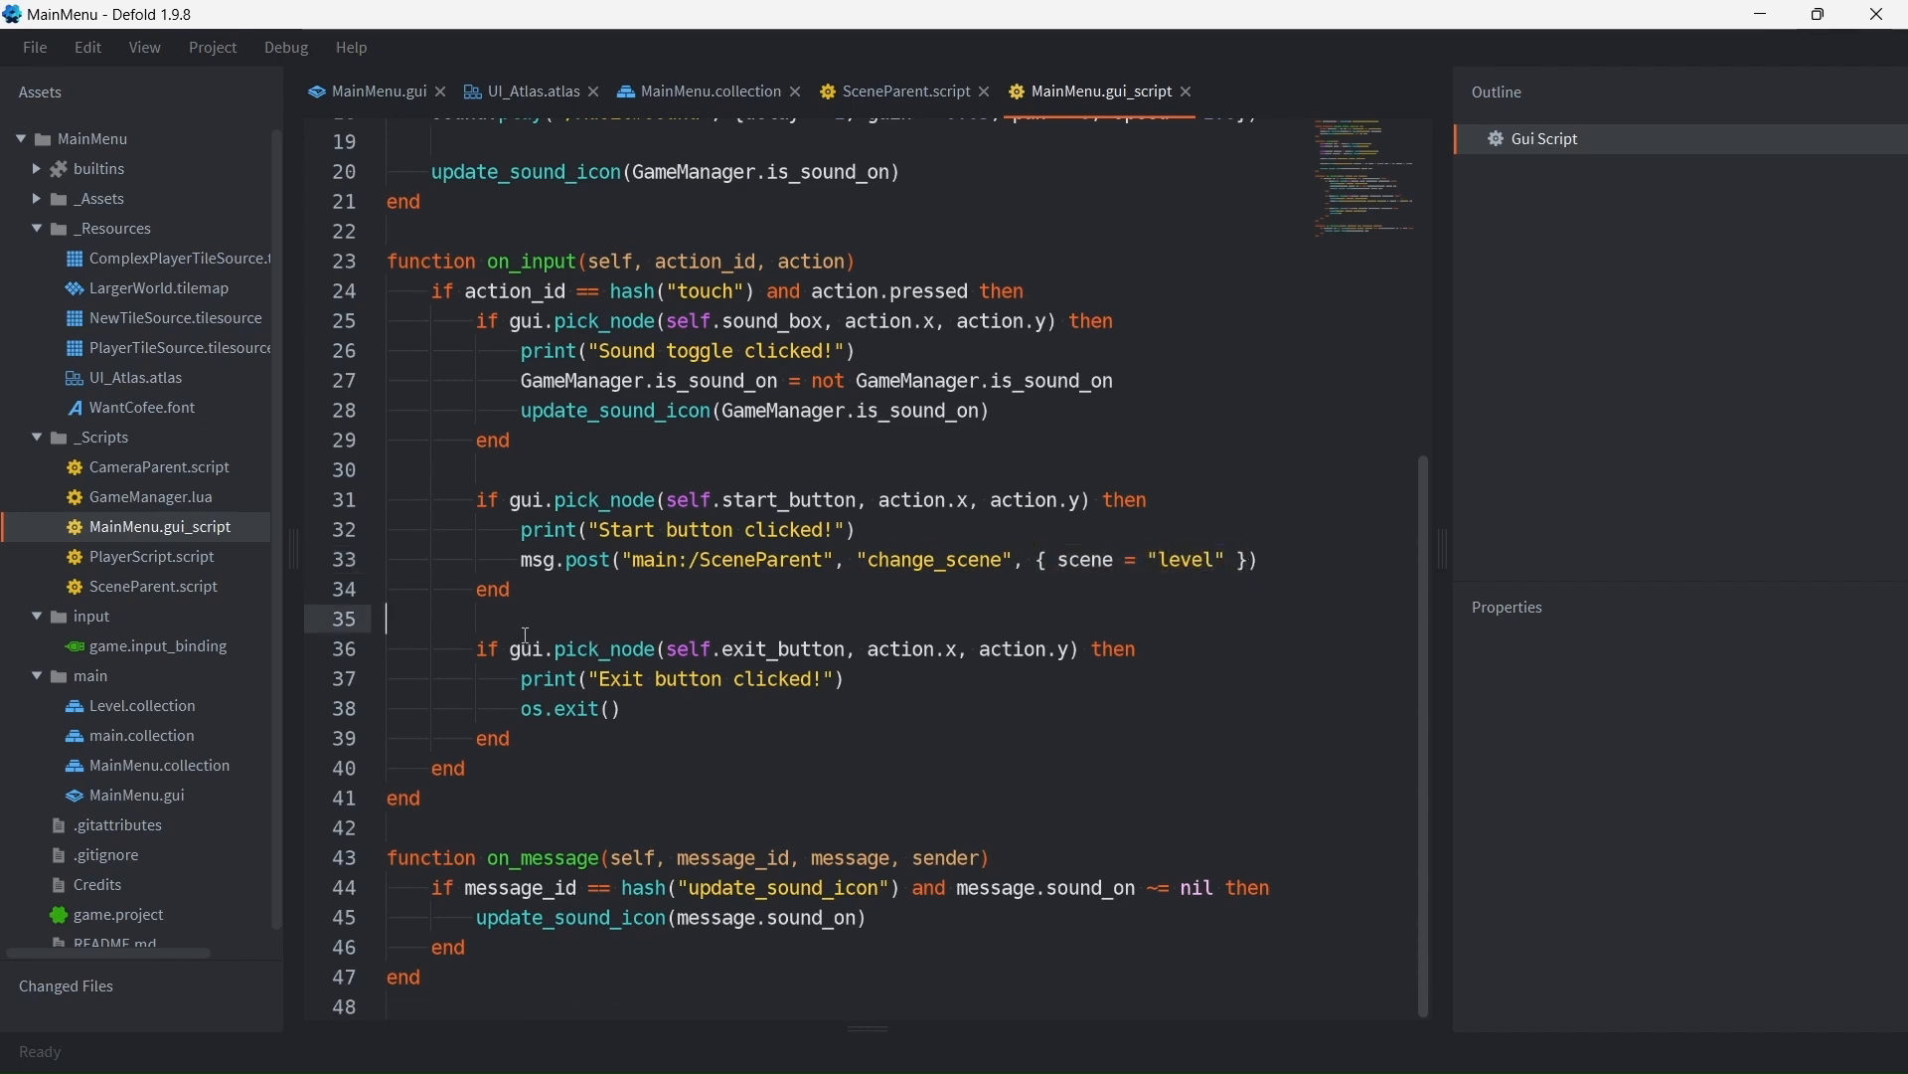
pyautogui.moveTo(479, 648); pyautogui.dragTo(851, 648)
pyautogui.click(548, 750)
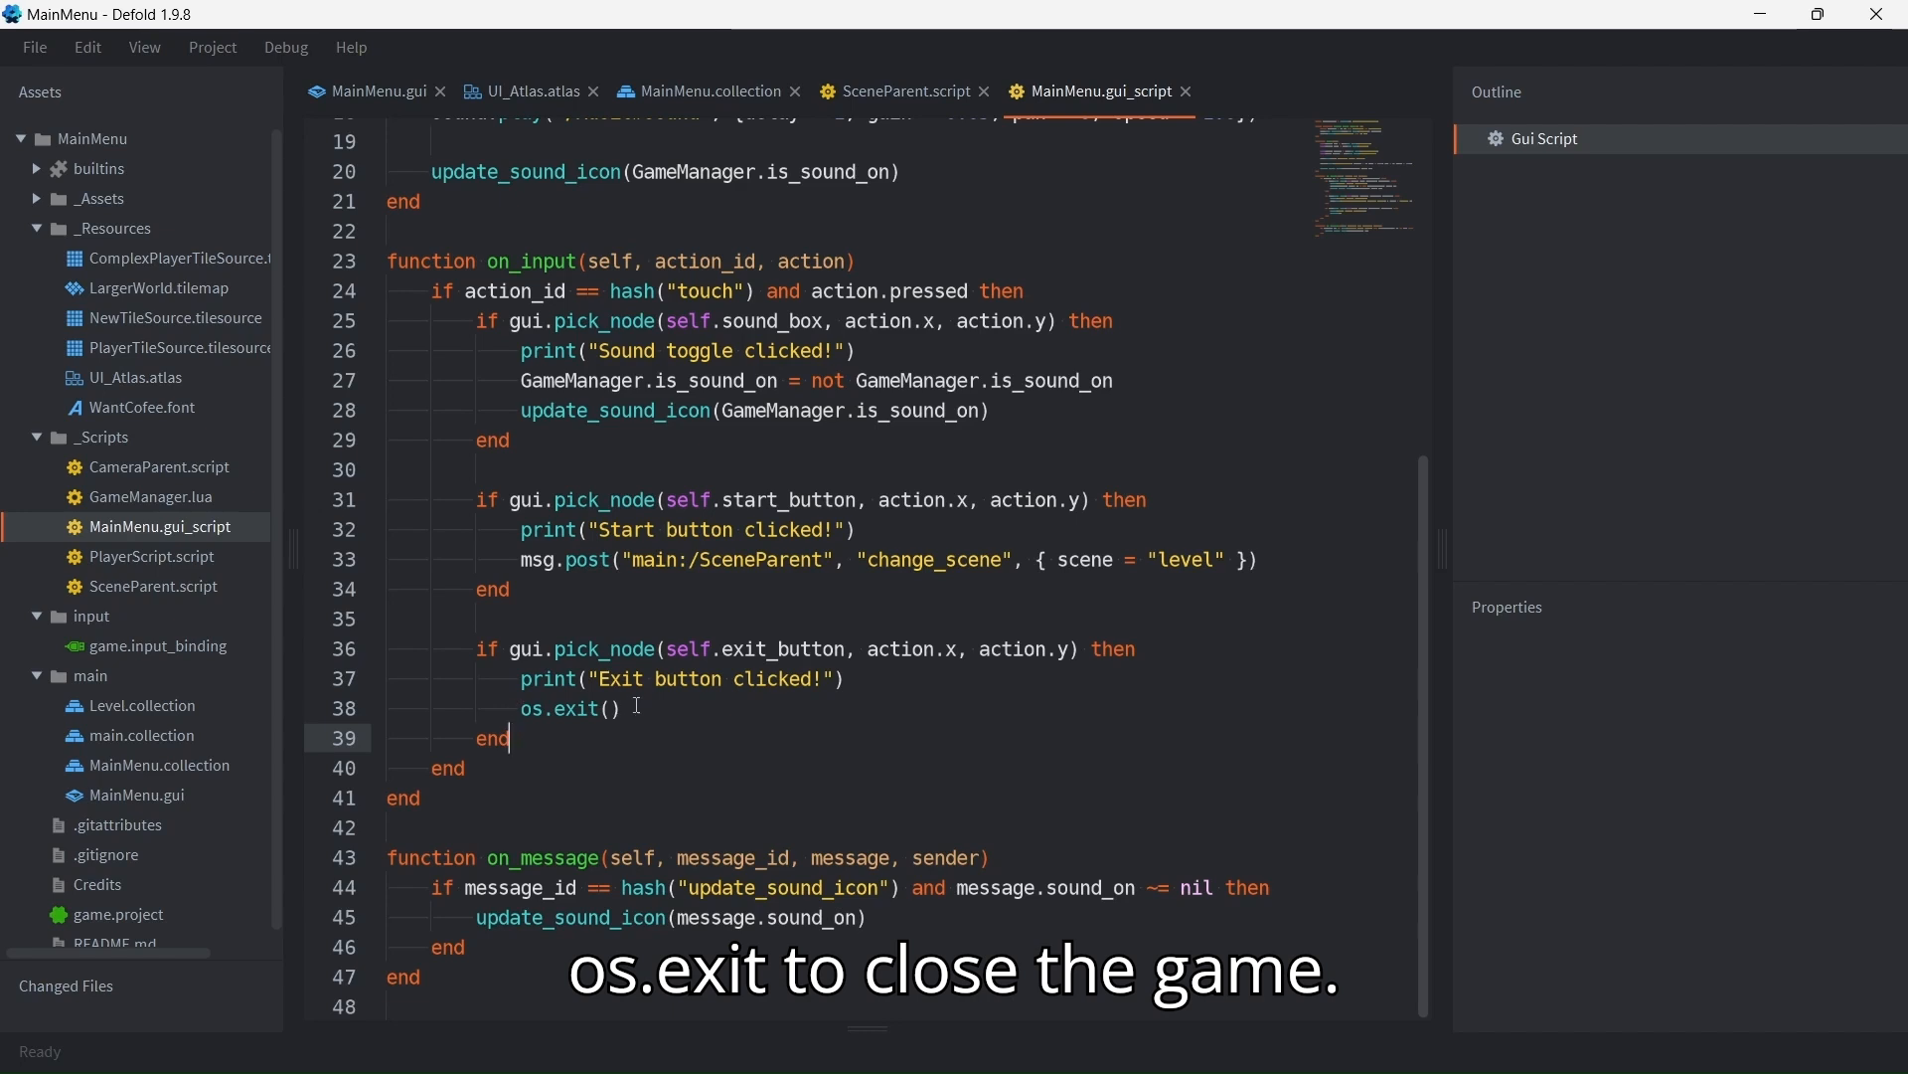
pyautogui.moveTo(515, 715); pyautogui.dragTo(636, 714)
pyautogui.click(676, 712)
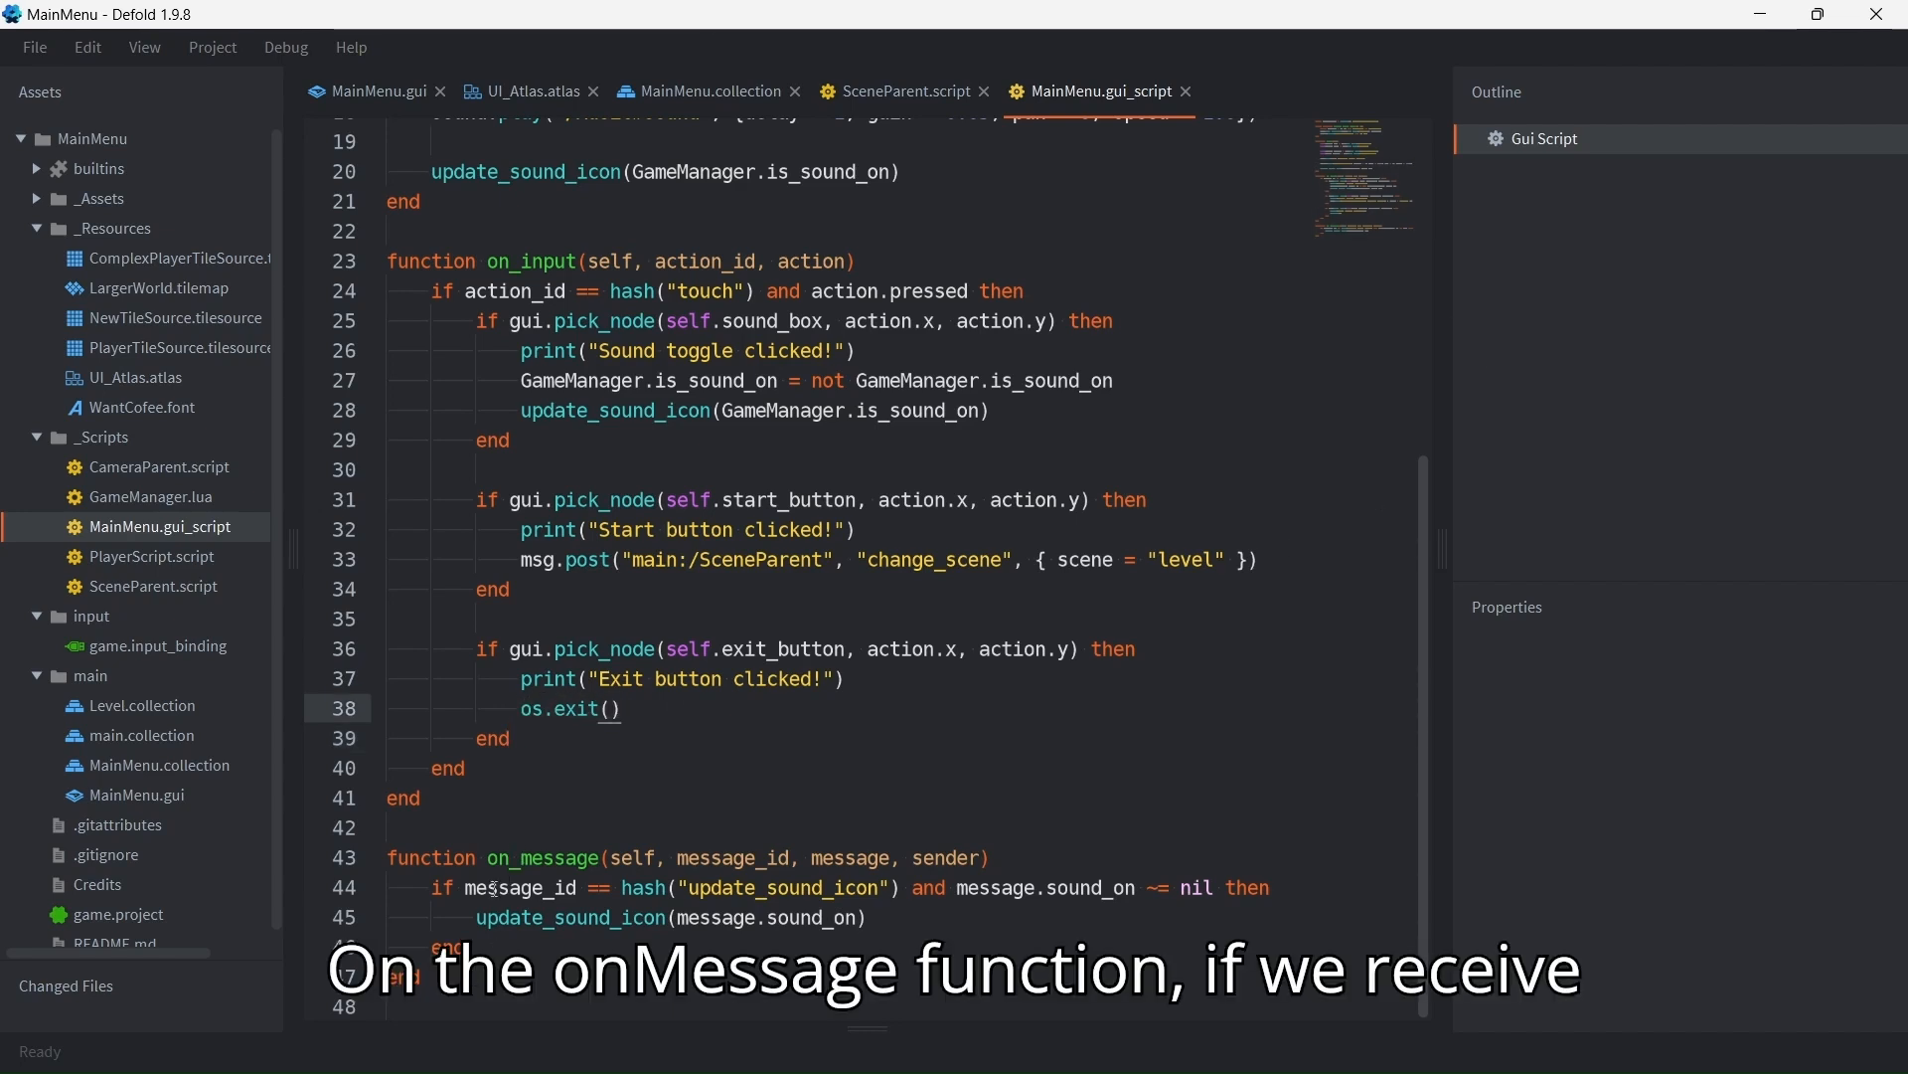
# Step: Examine the on_message function's update_sound_icon and message.sound_on condition, and the update_sound_icon call inside it
pyautogui.click(900, 888)
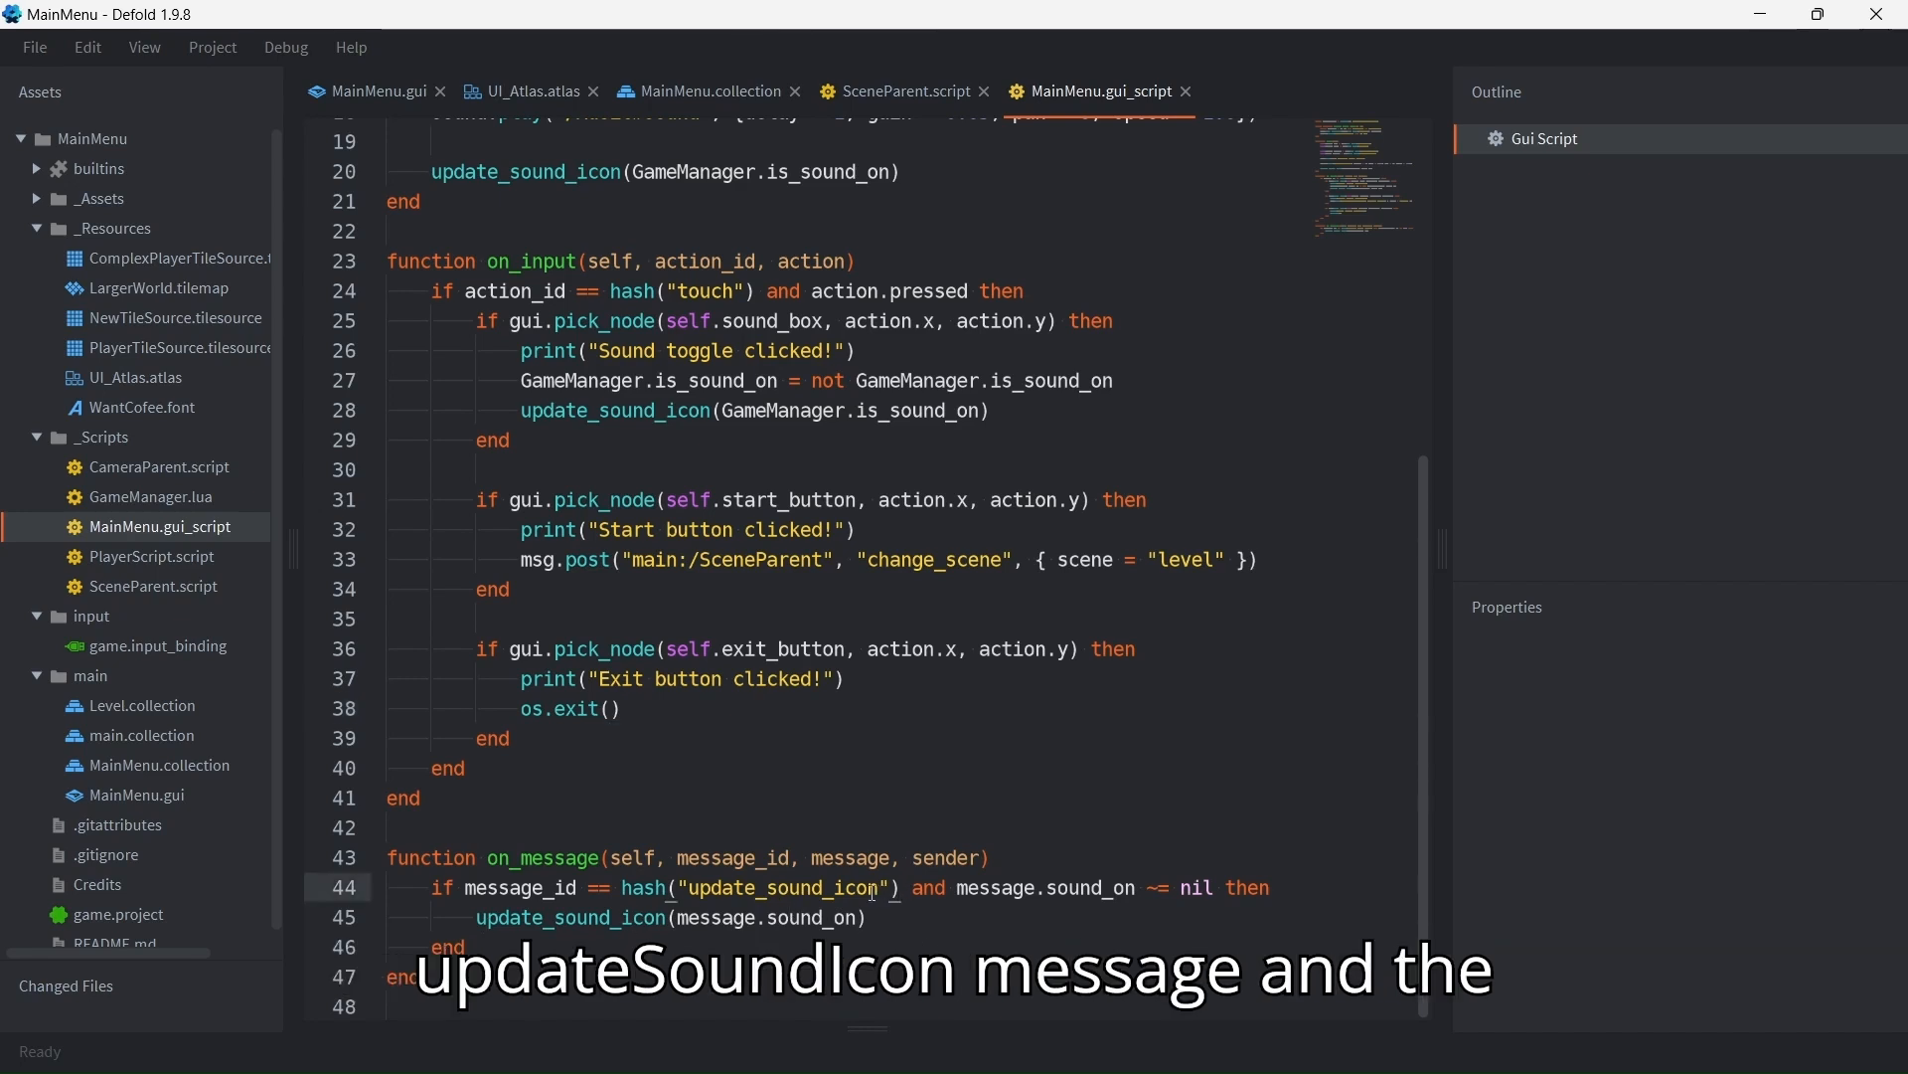
pyautogui.moveTo(900, 888); pyautogui.dragTo(665, 890)
pyautogui.moveTo(431, 888); pyautogui.dragTo(1140, 890)
pyautogui.click(959, 889)
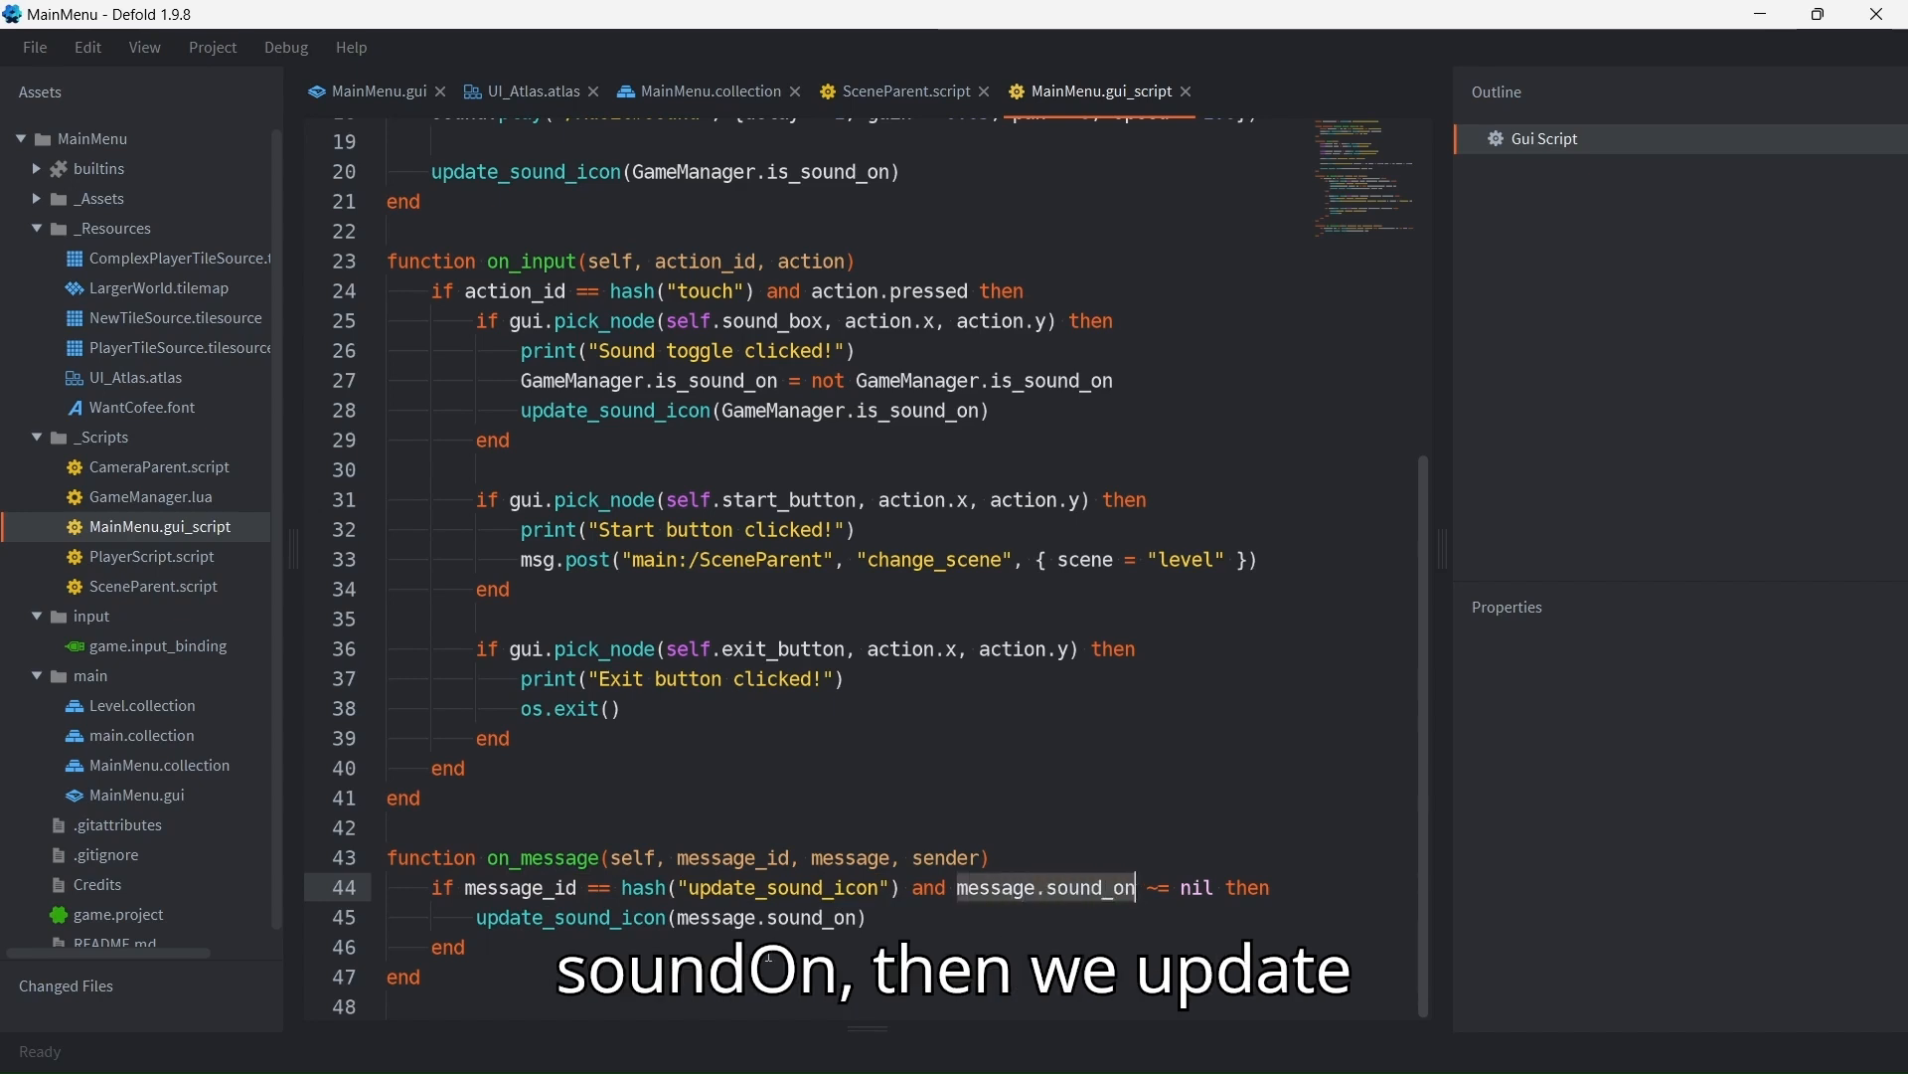
pyautogui.moveTo(904, 918); pyautogui.dragTo(472, 919)
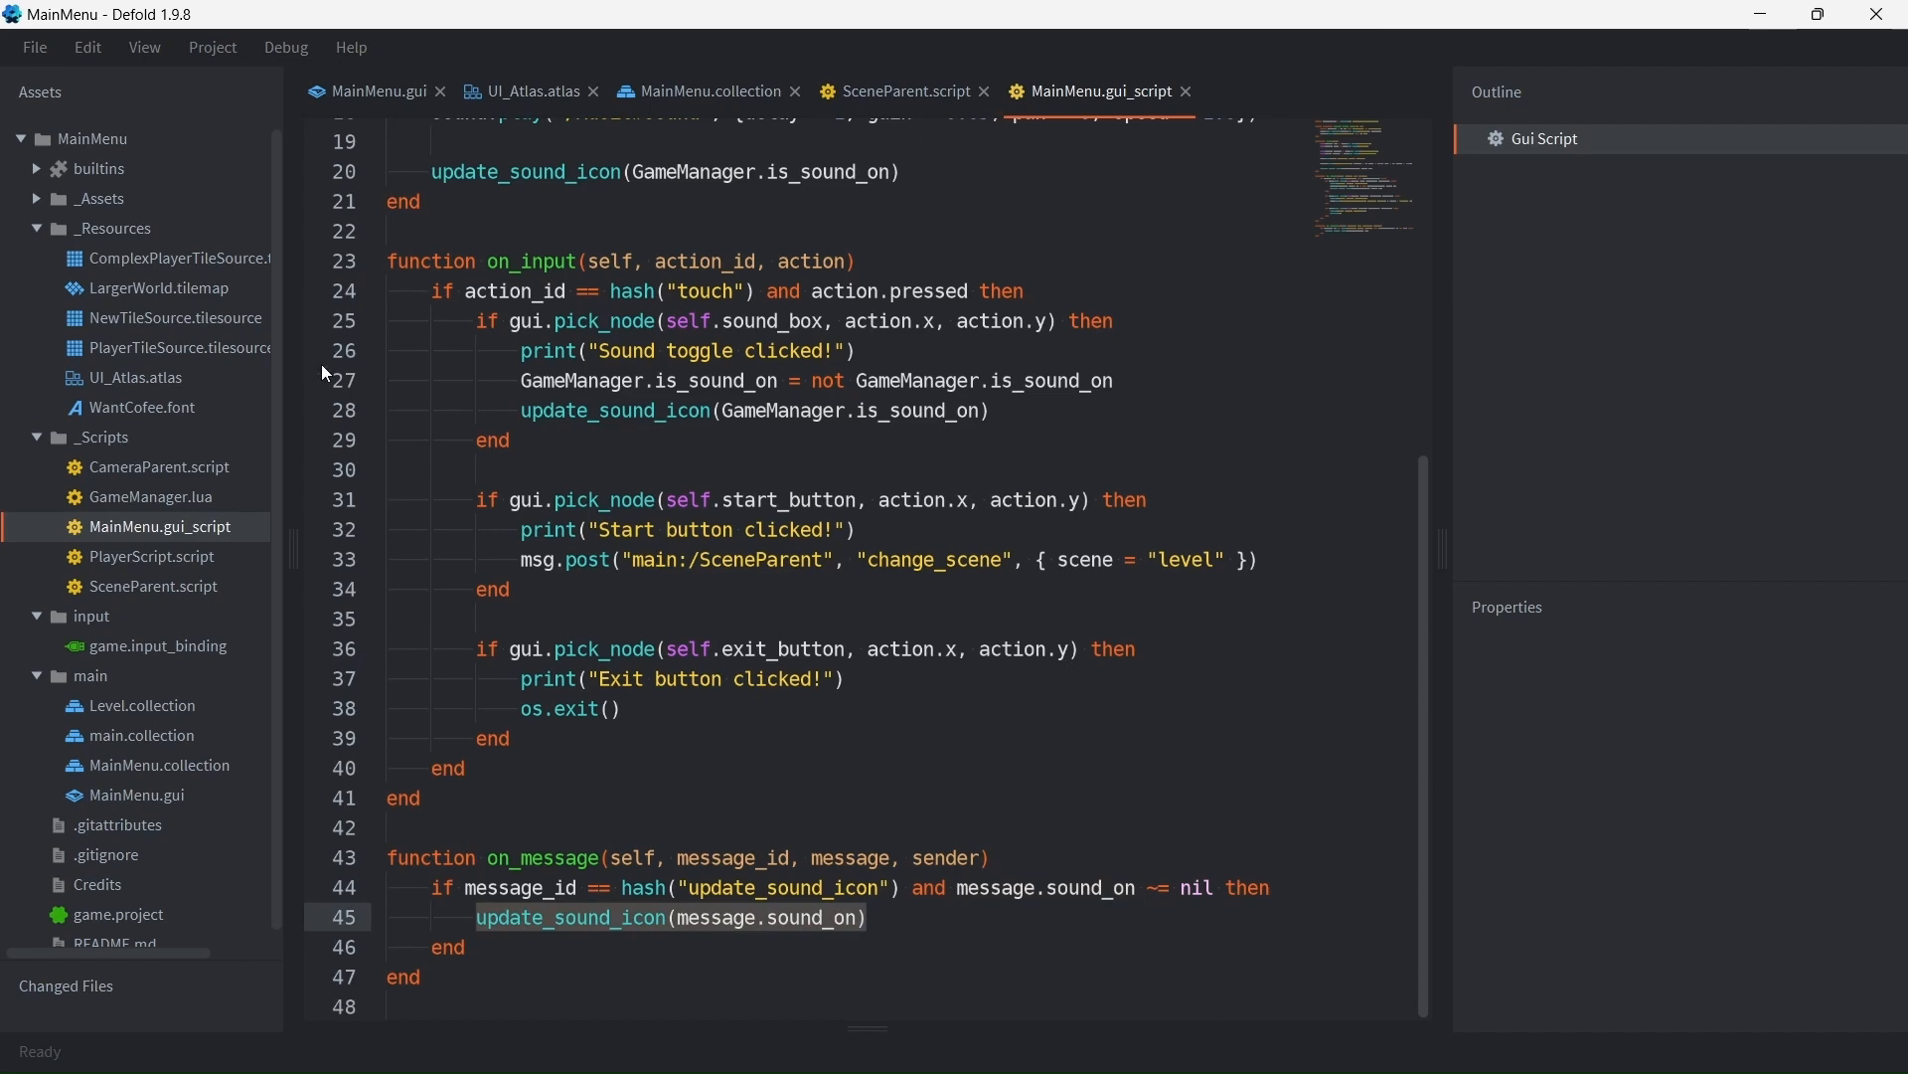
# Step: Open PlayerScript.script, indent the sound.play line inside the GameManager.is_sound_on condition by one level, and save the script
pyautogui.doubleClick(160, 557)
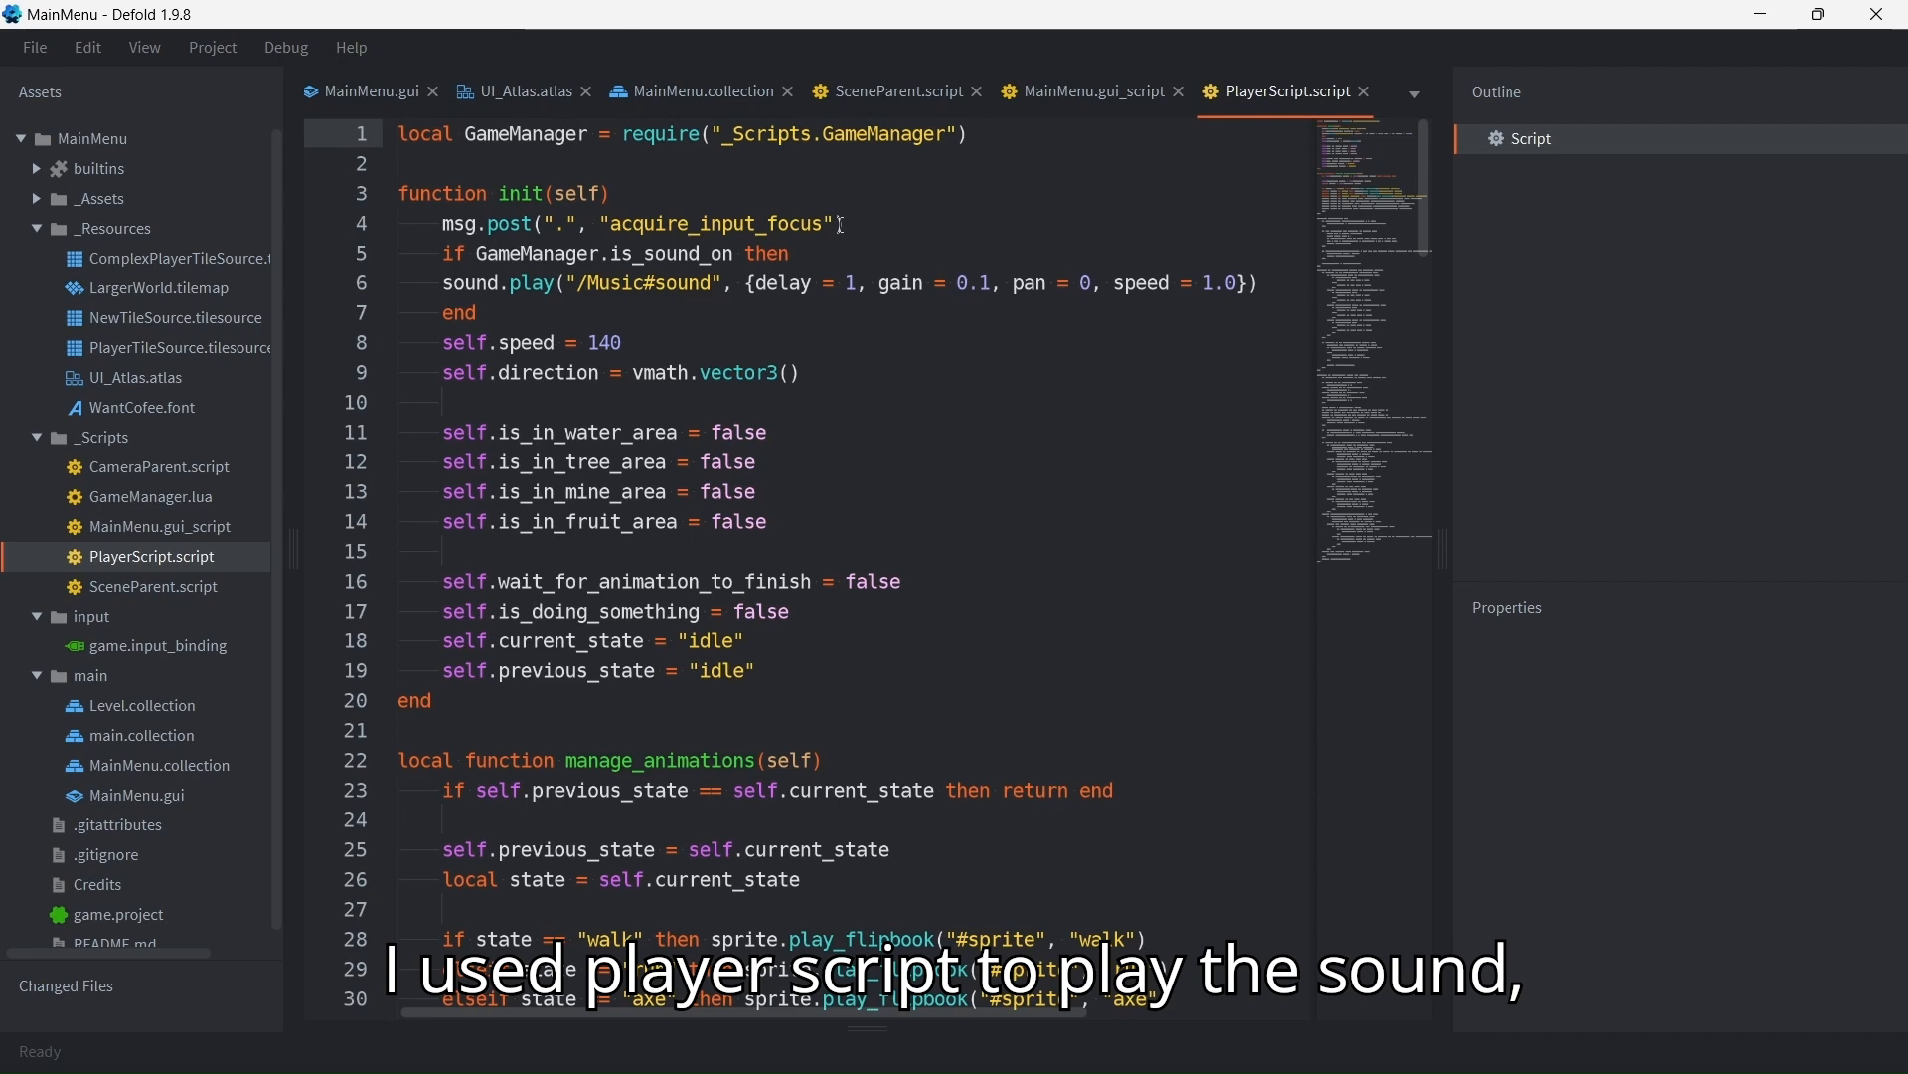
pyautogui.moveTo(482, 312); pyautogui.dragTo(441, 261)
pyautogui.click(444, 284)
pyautogui.press('Tab')
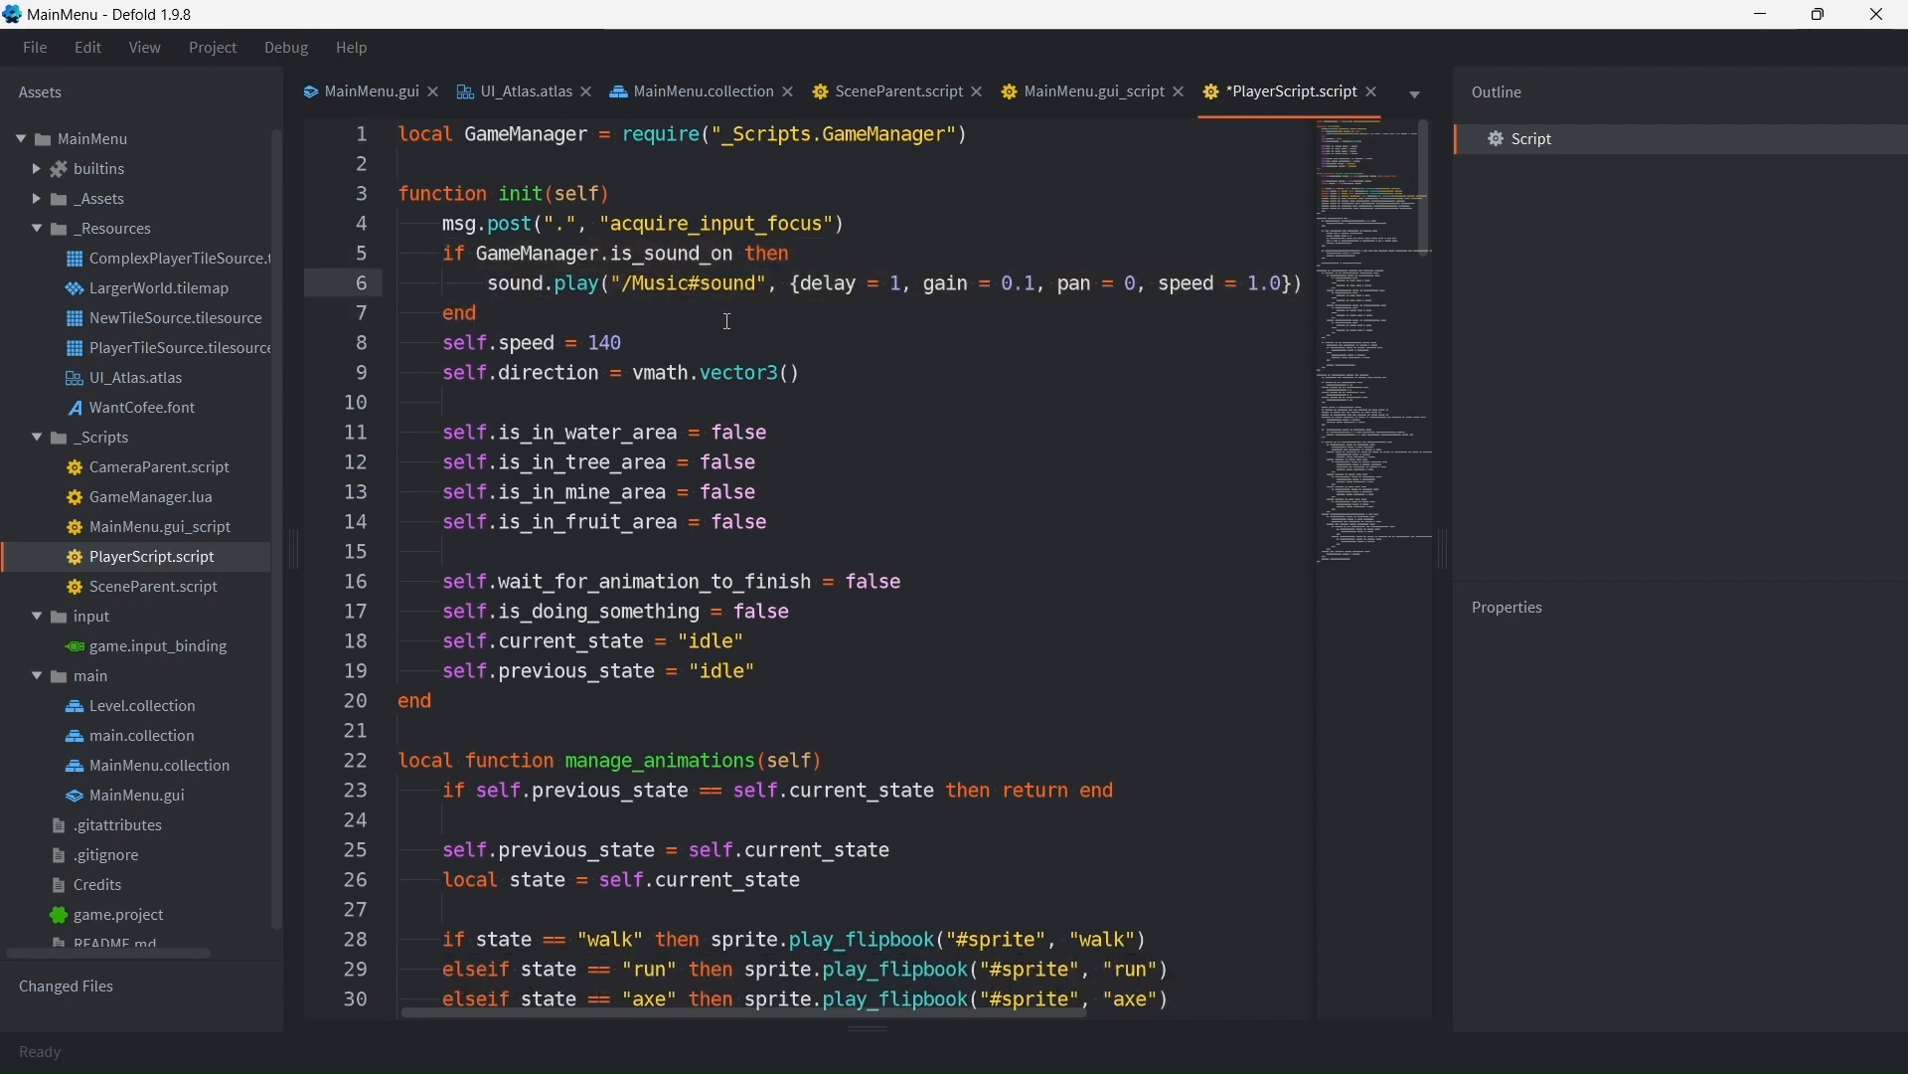
pyautogui.click(492, 313)
pyautogui.hotkey('ctrl', 'b')
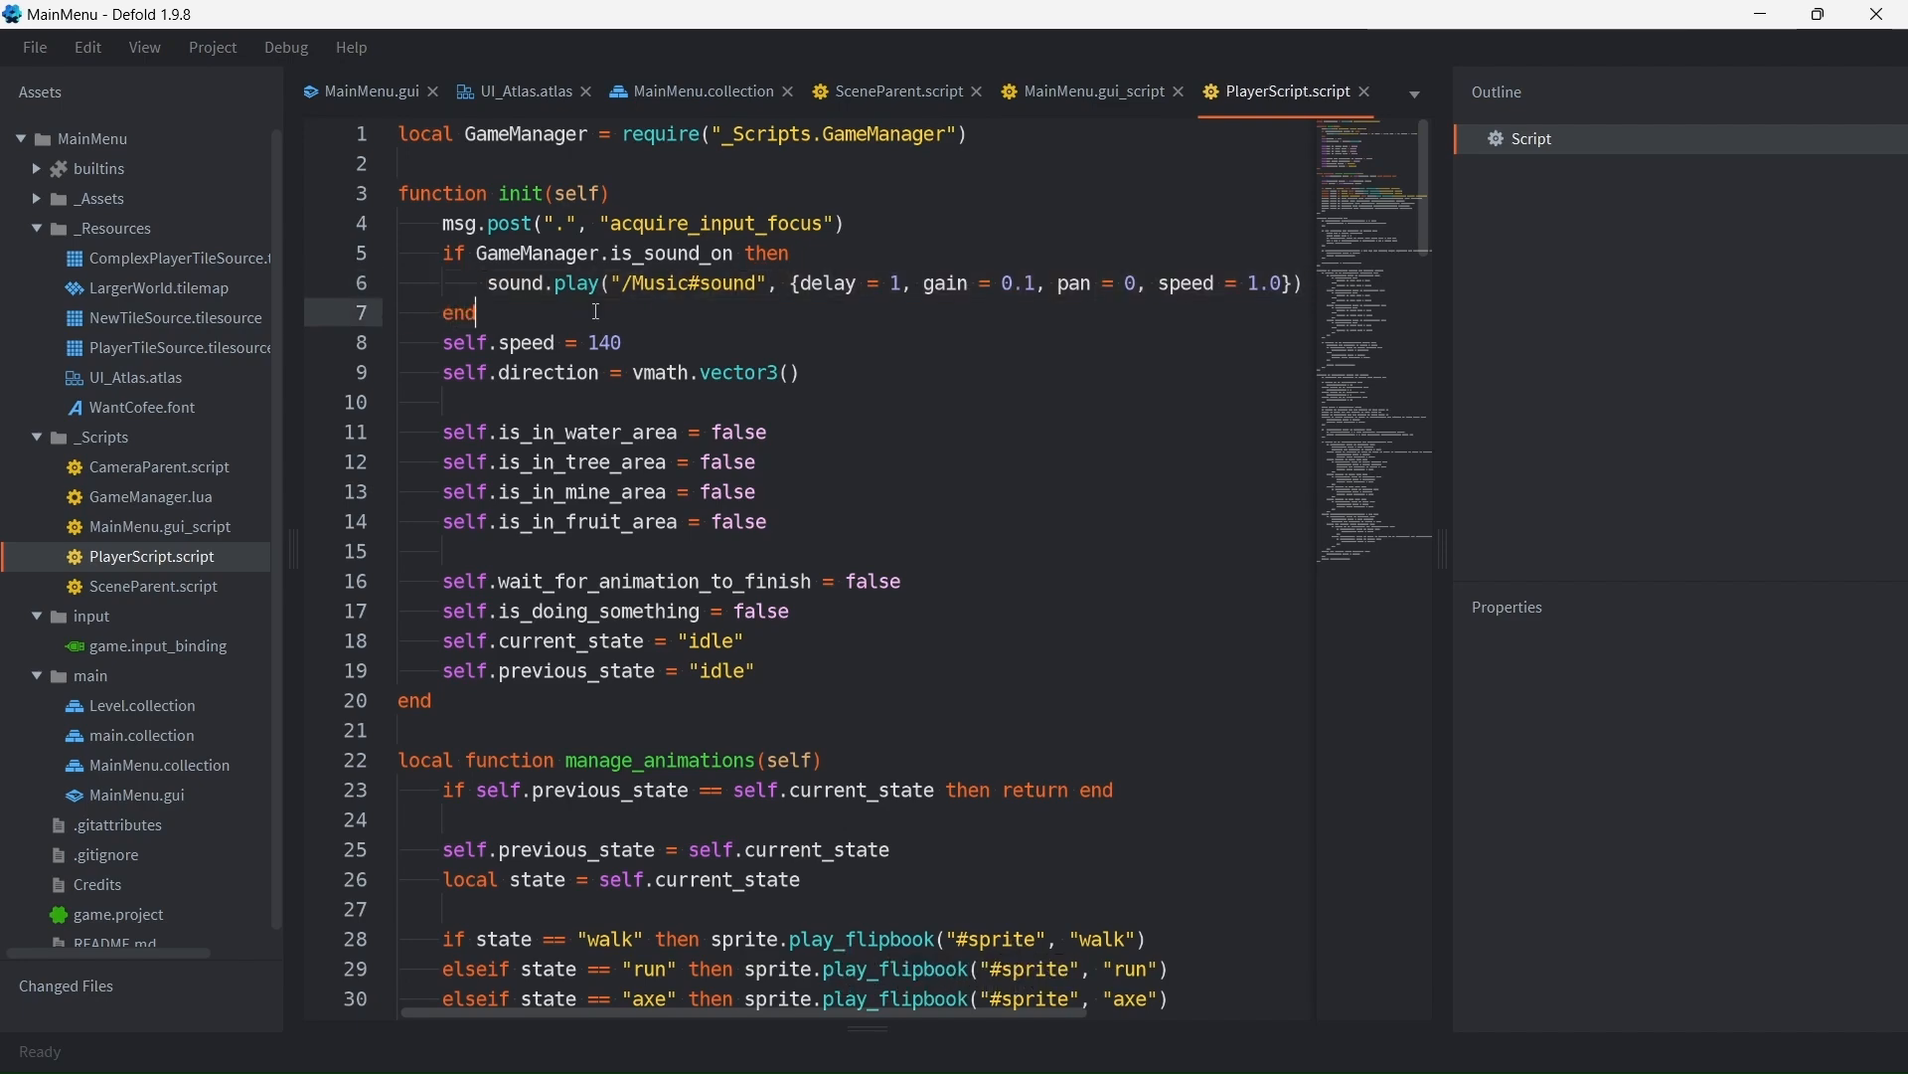